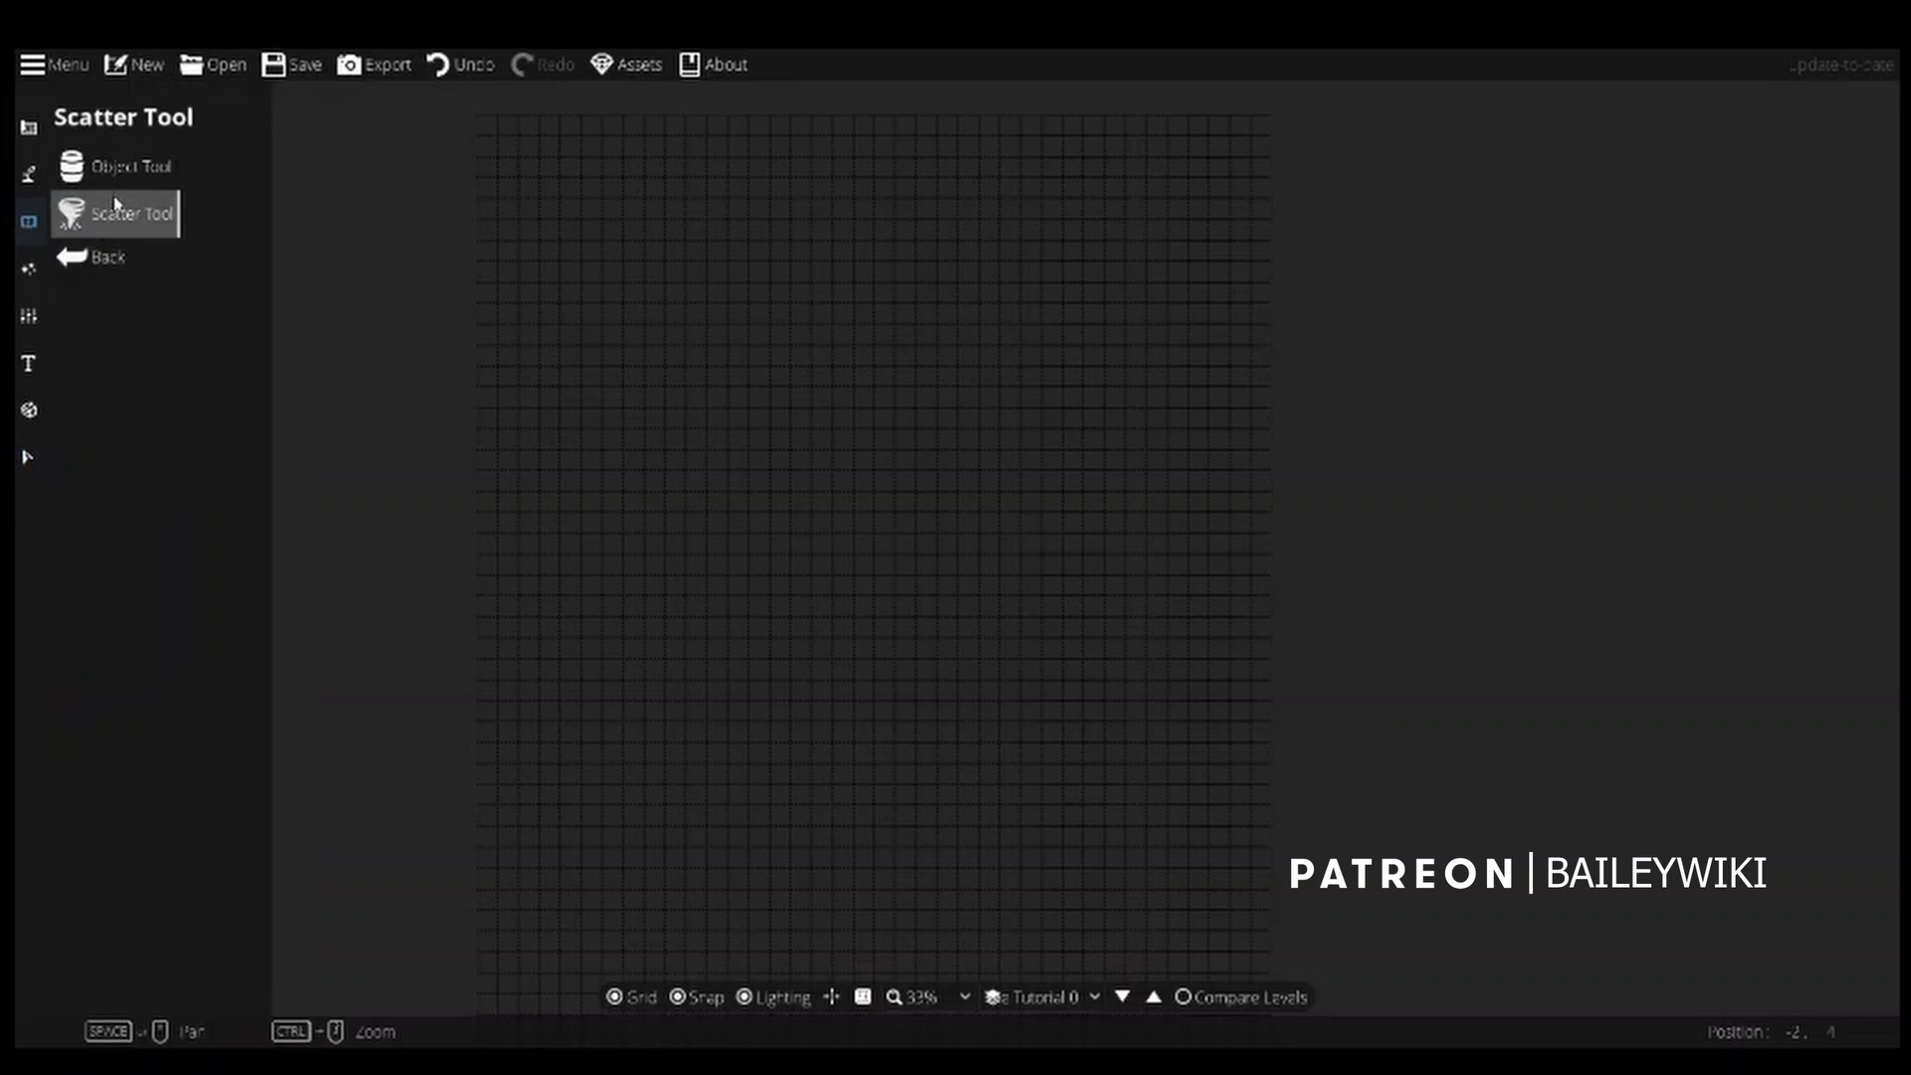
# Fill the entire map with the Terrain Dirt texture using the Terrain Brush.
pyautogui.click(28, 174)
pyautogui.click(75, 164)
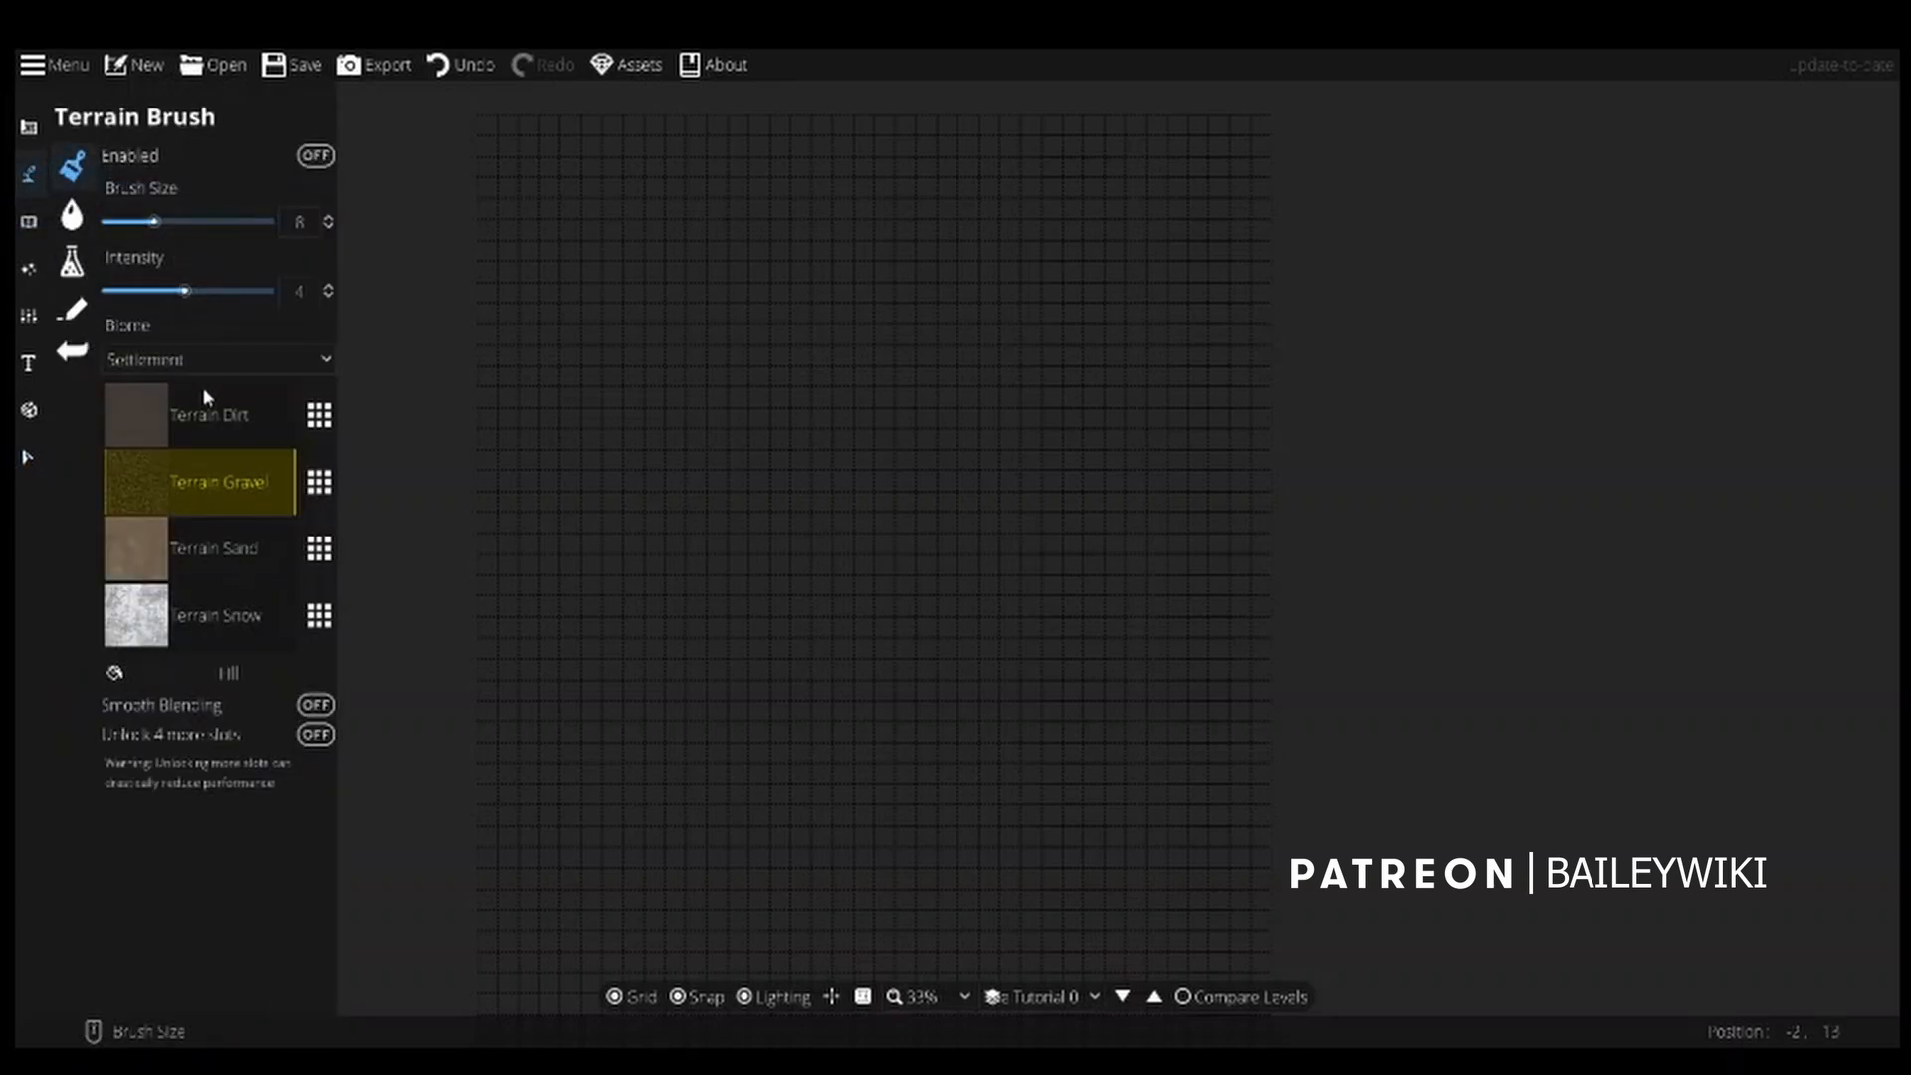
pyautogui.click(199, 418)
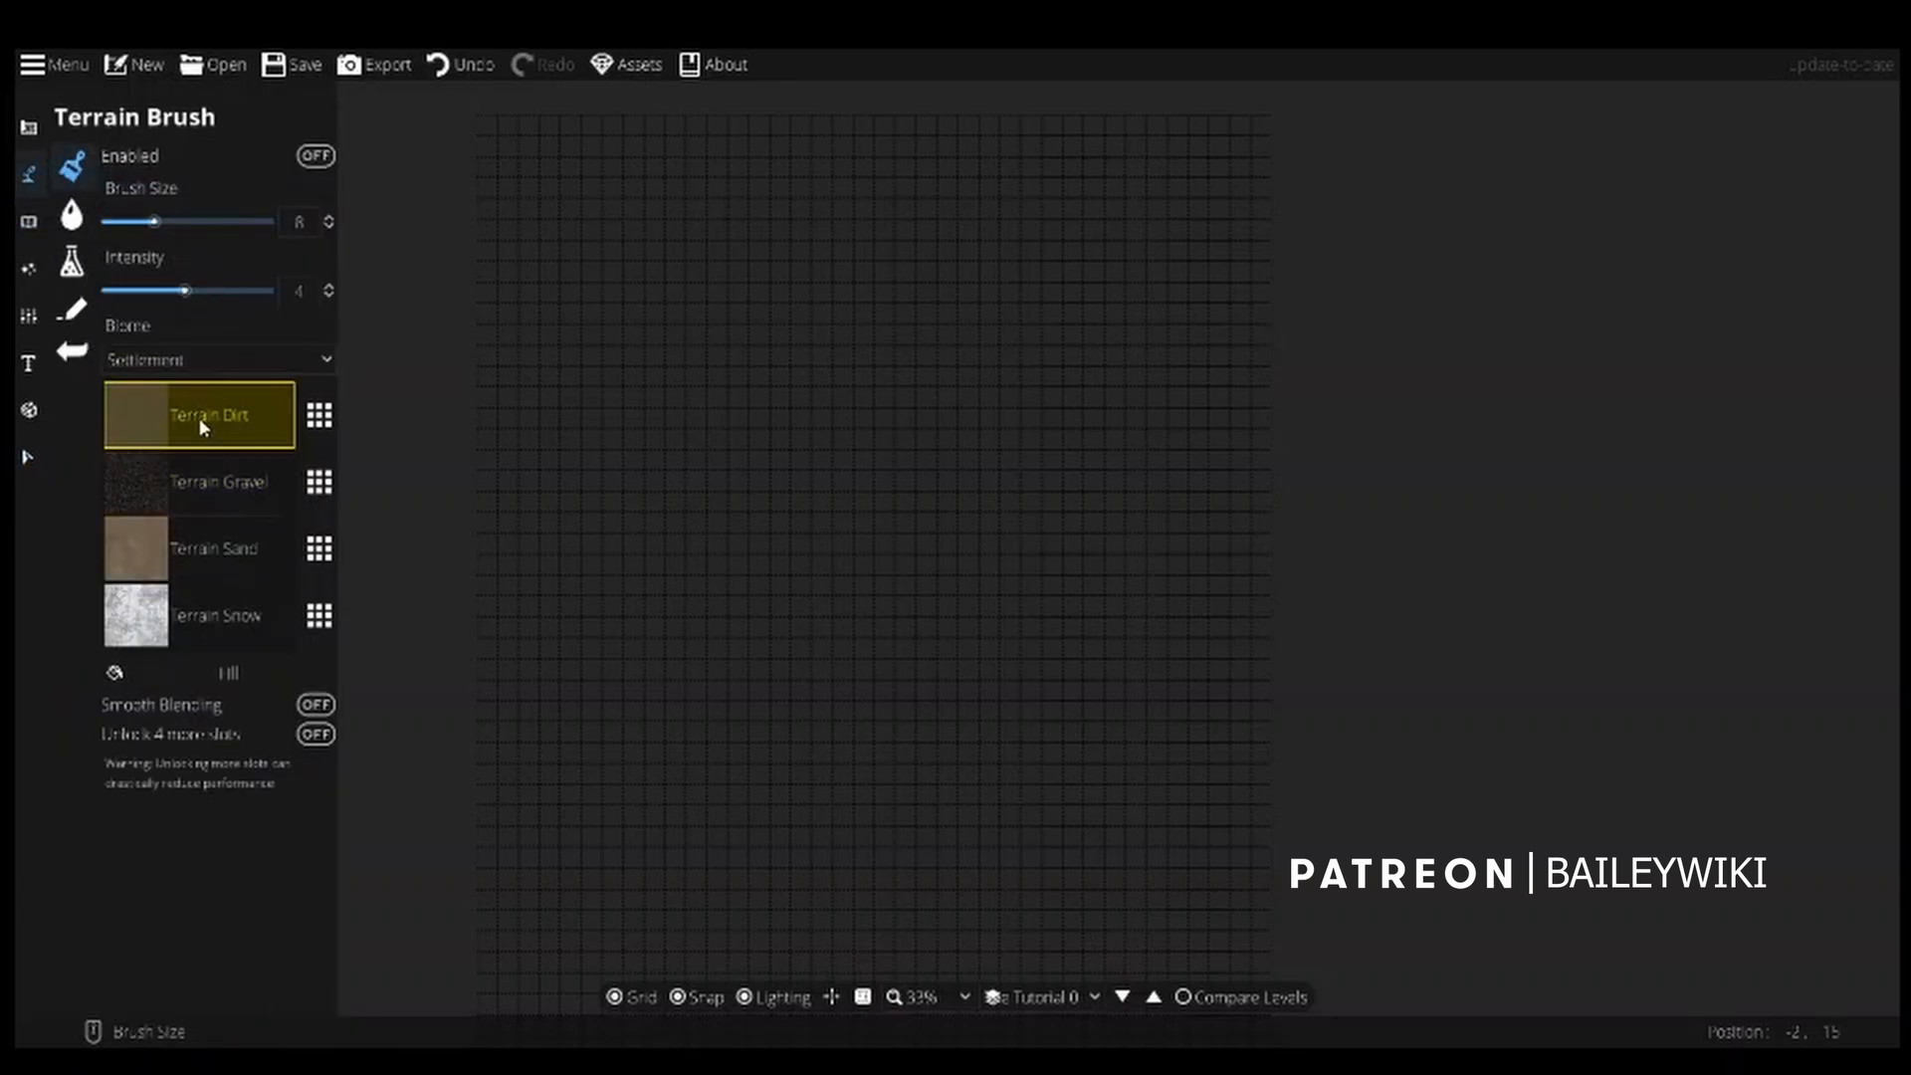
pyautogui.click(226, 674)
pyautogui.scroll(5, 831, 547)
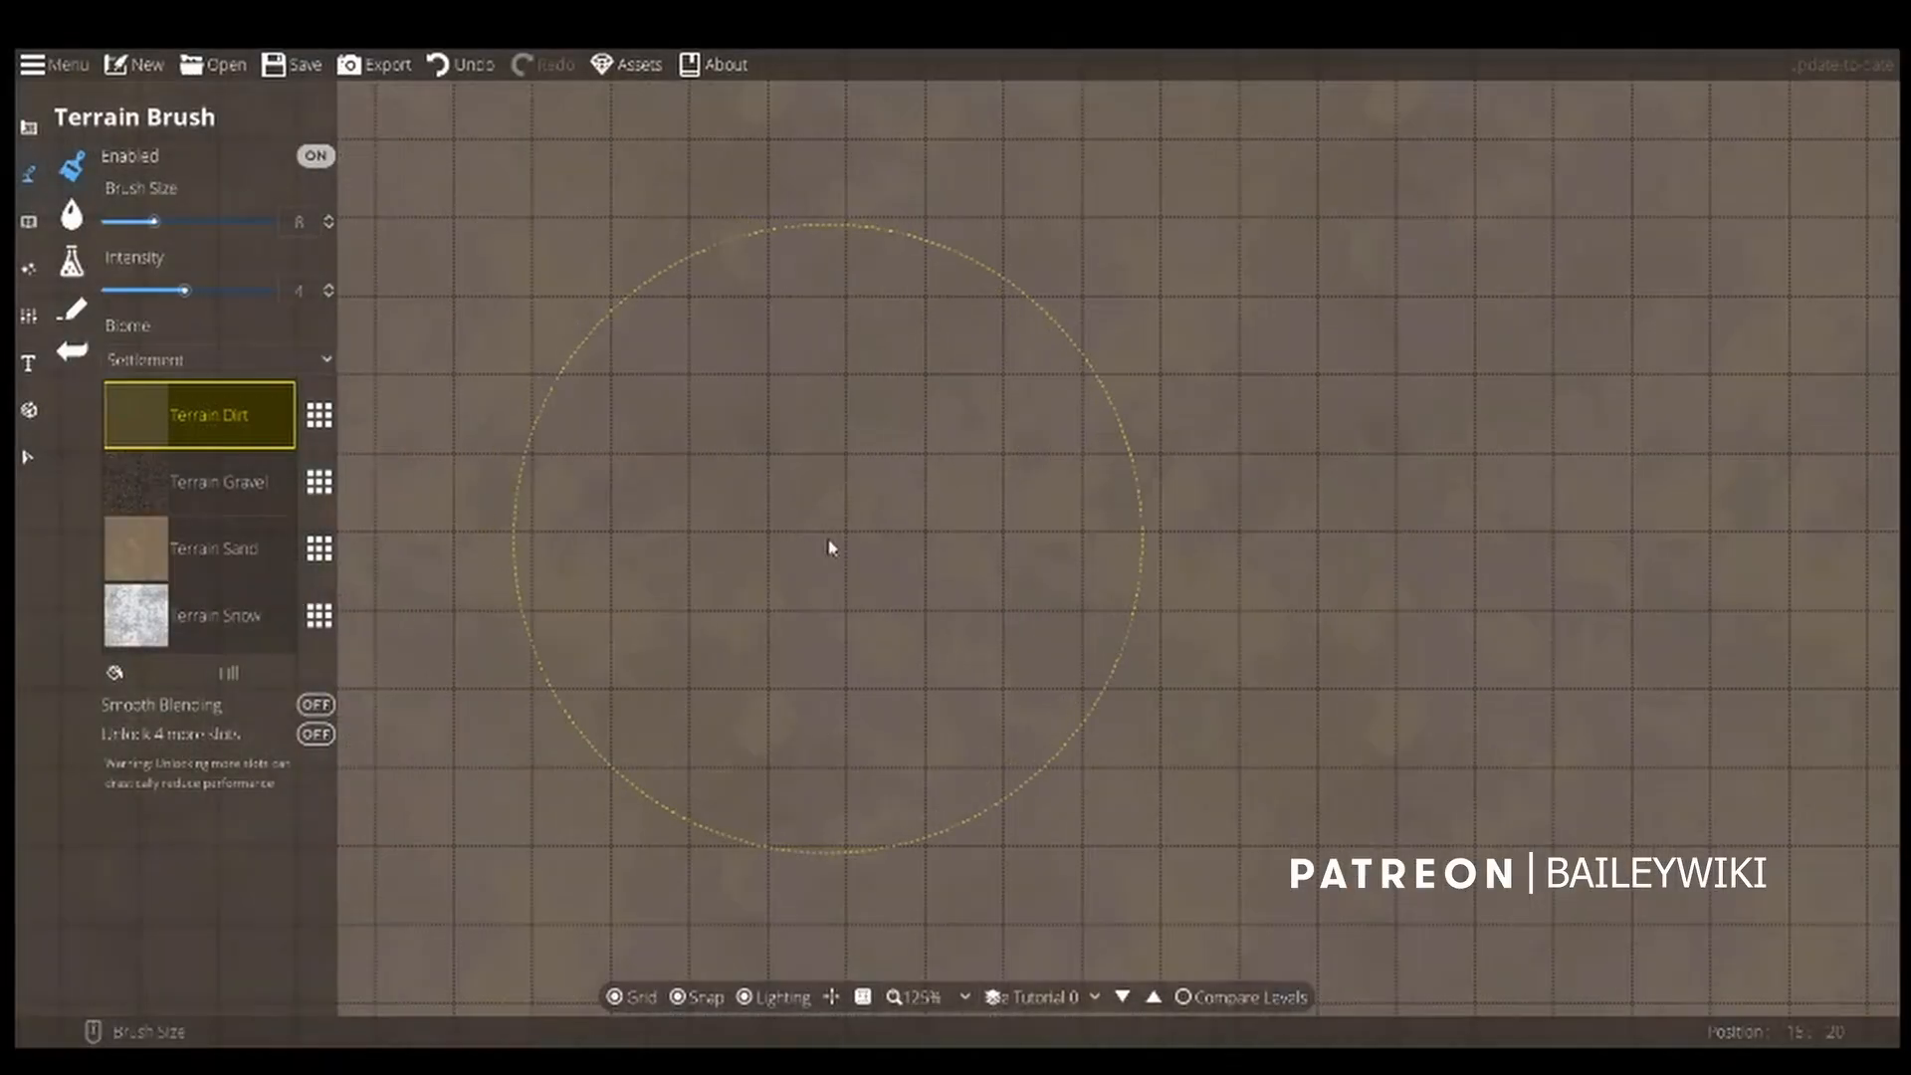
pyautogui.scroll(-5, 831, 548)
pyautogui.scroll(3, 648, 498)
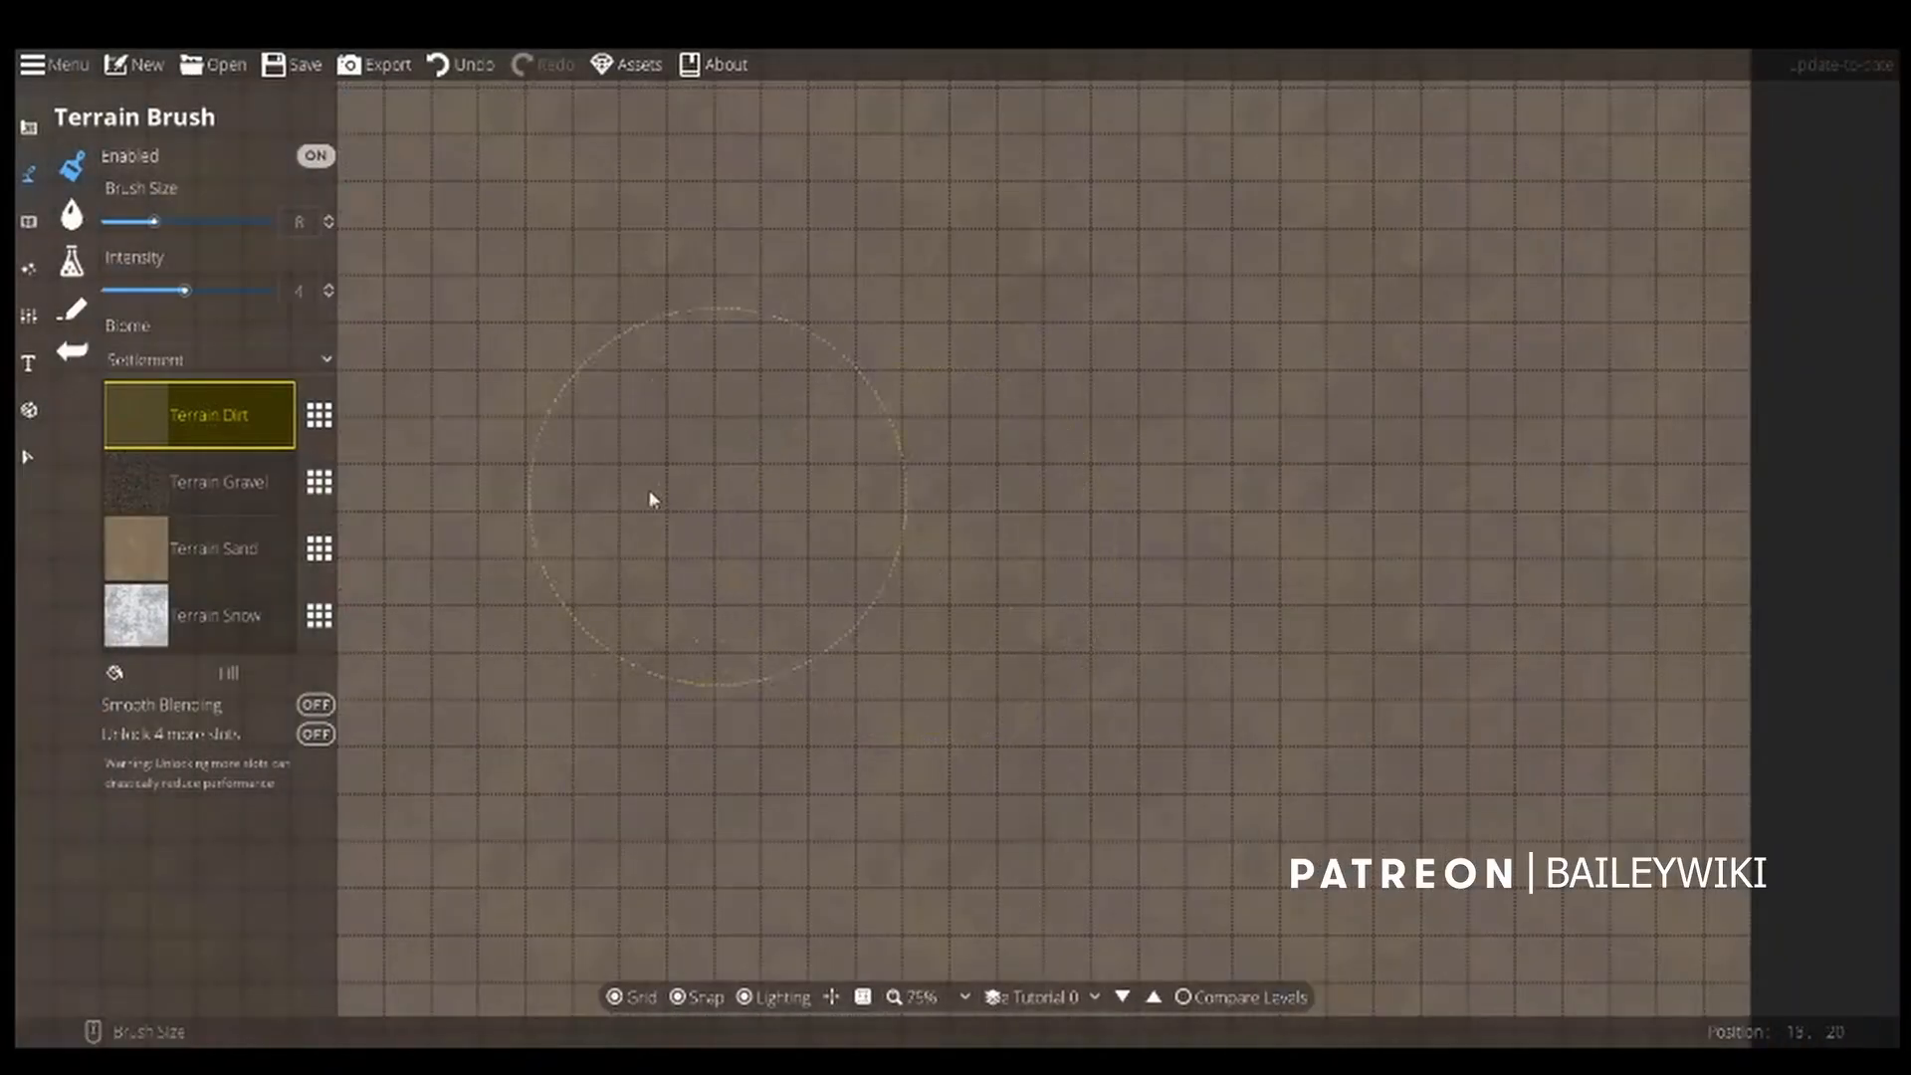
# Draw a 6-by-6-square floor near the middle of the map with the brown wood plank pattern.
pyautogui.click(30, 221)
pyautogui.click(126, 175)
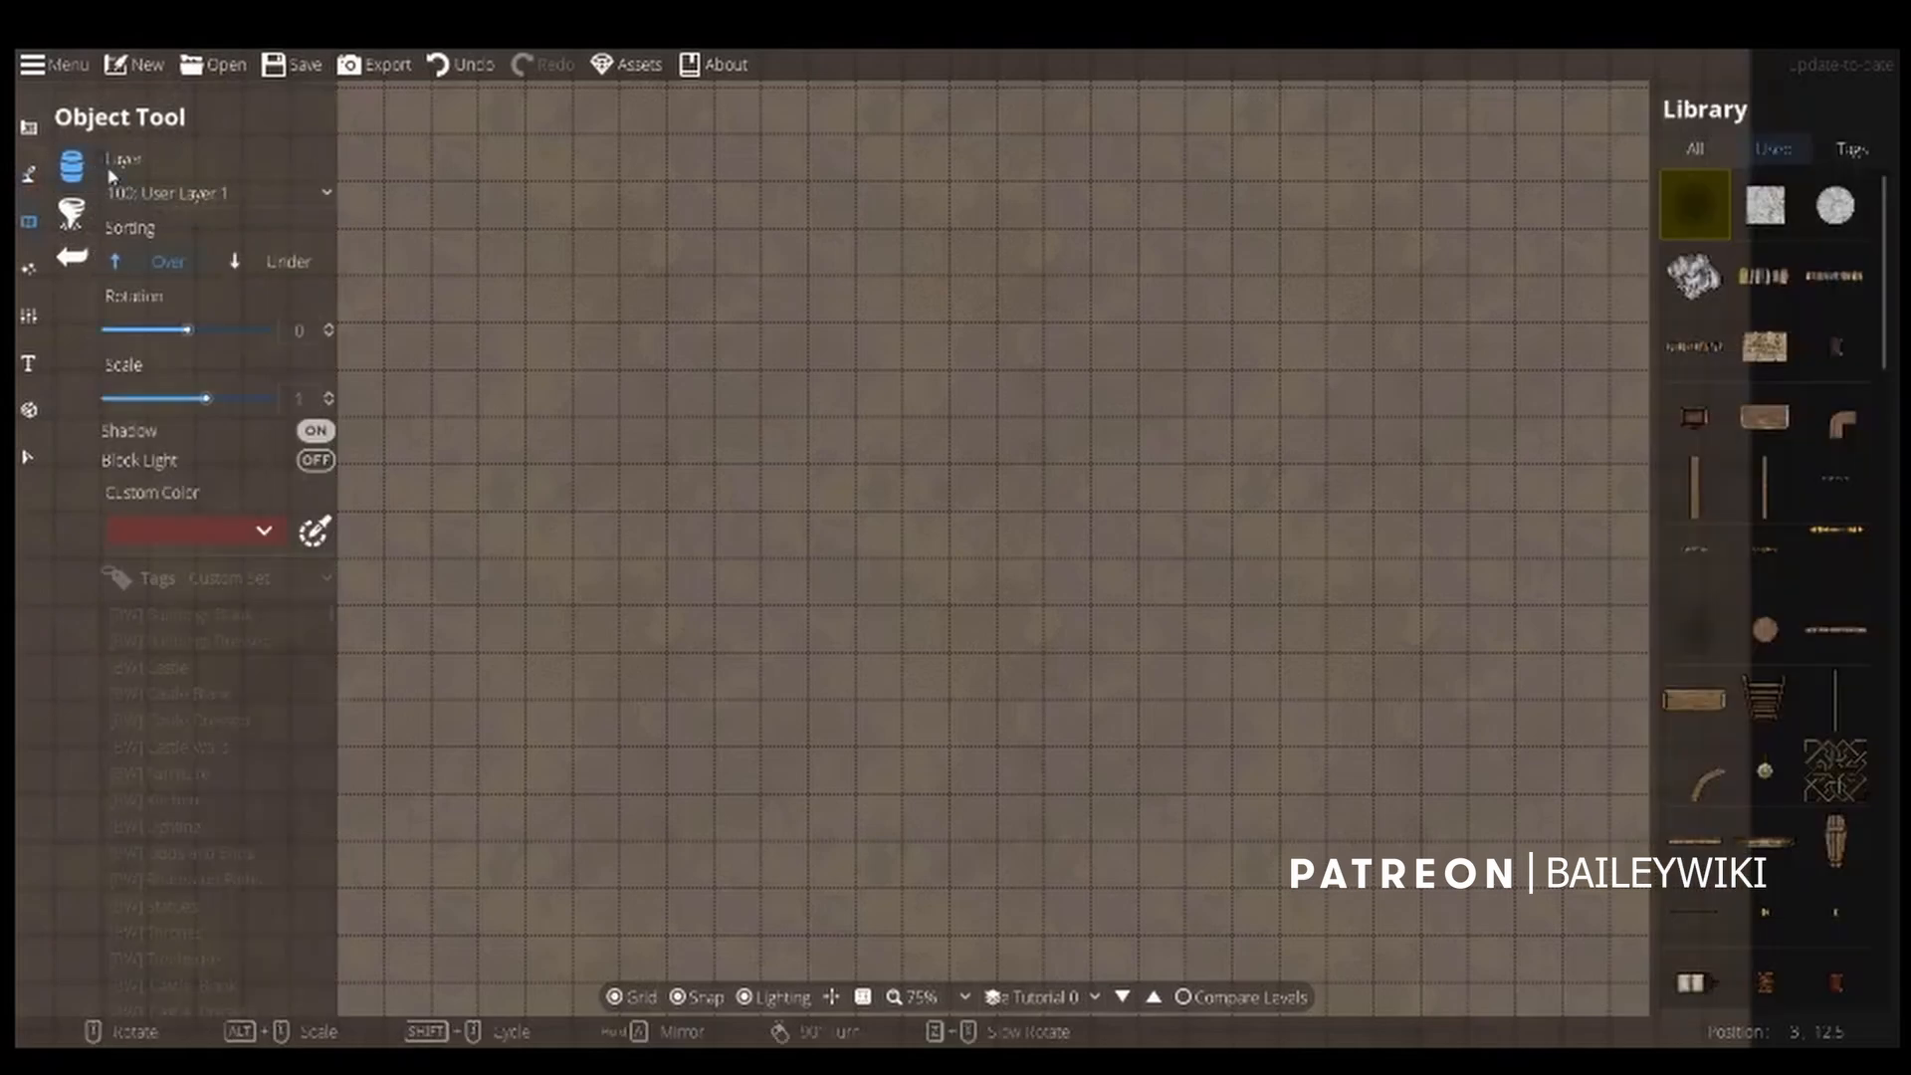
pyautogui.click(29, 127)
pyautogui.click(129, 350)
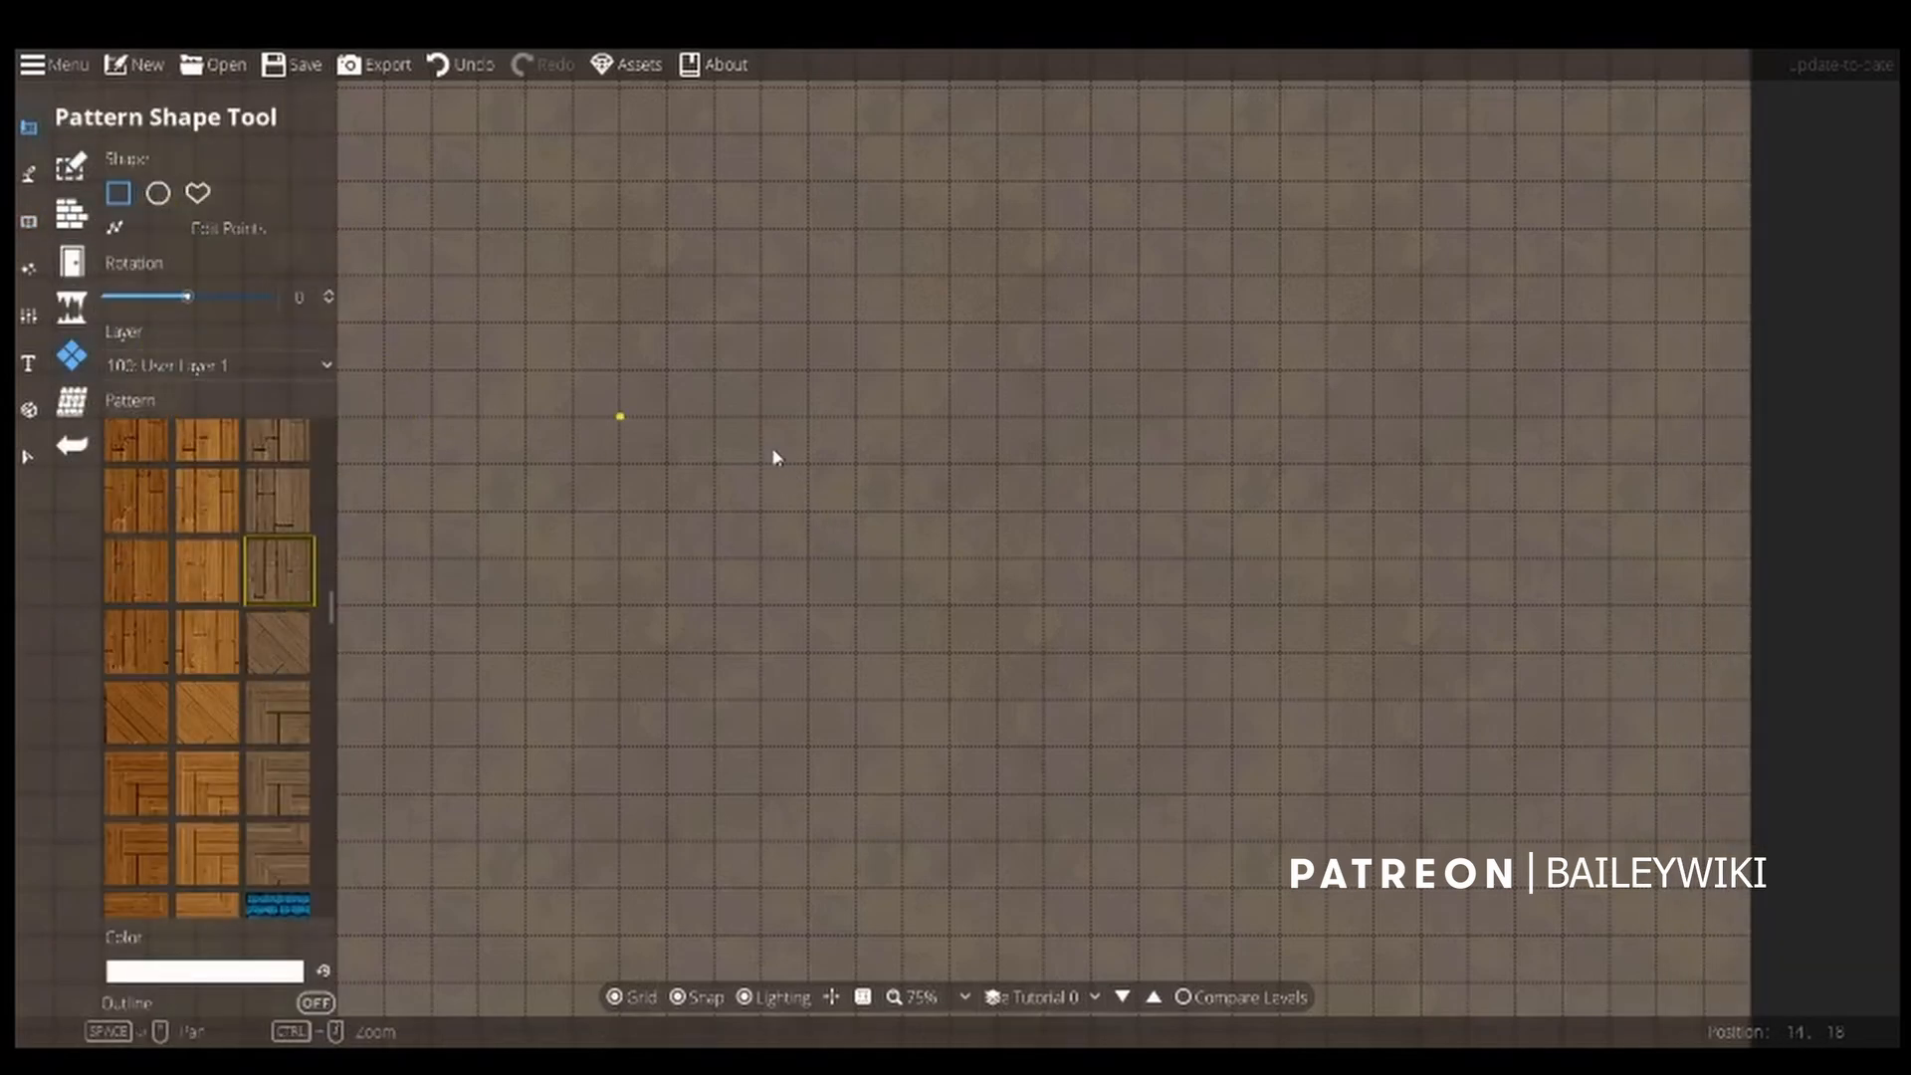
pyautogui.moveTo(764, 416); pyautogui.dragTo(1045, 699)
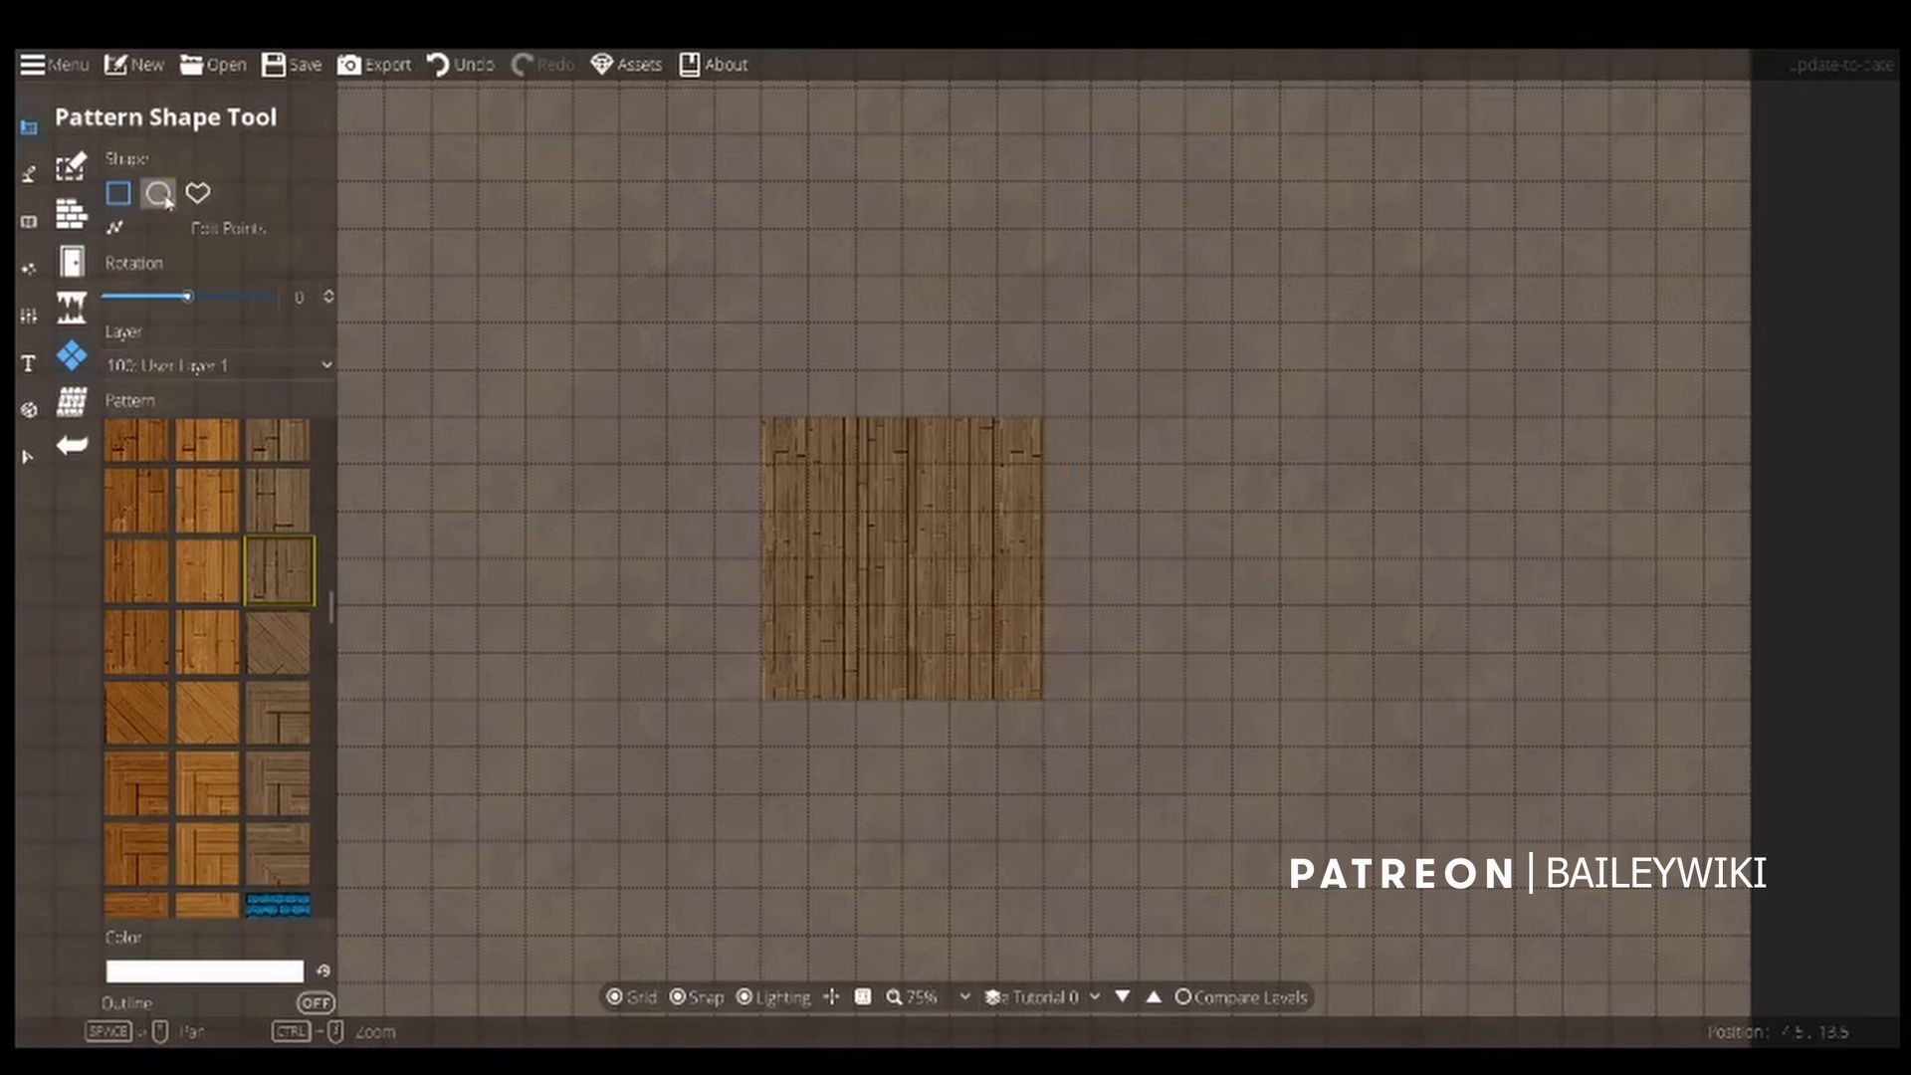
# Trace a closed grey stone wall around the wooden floor's perimeter with the wall shadow turned off.
pyautogui.click(70, 212)
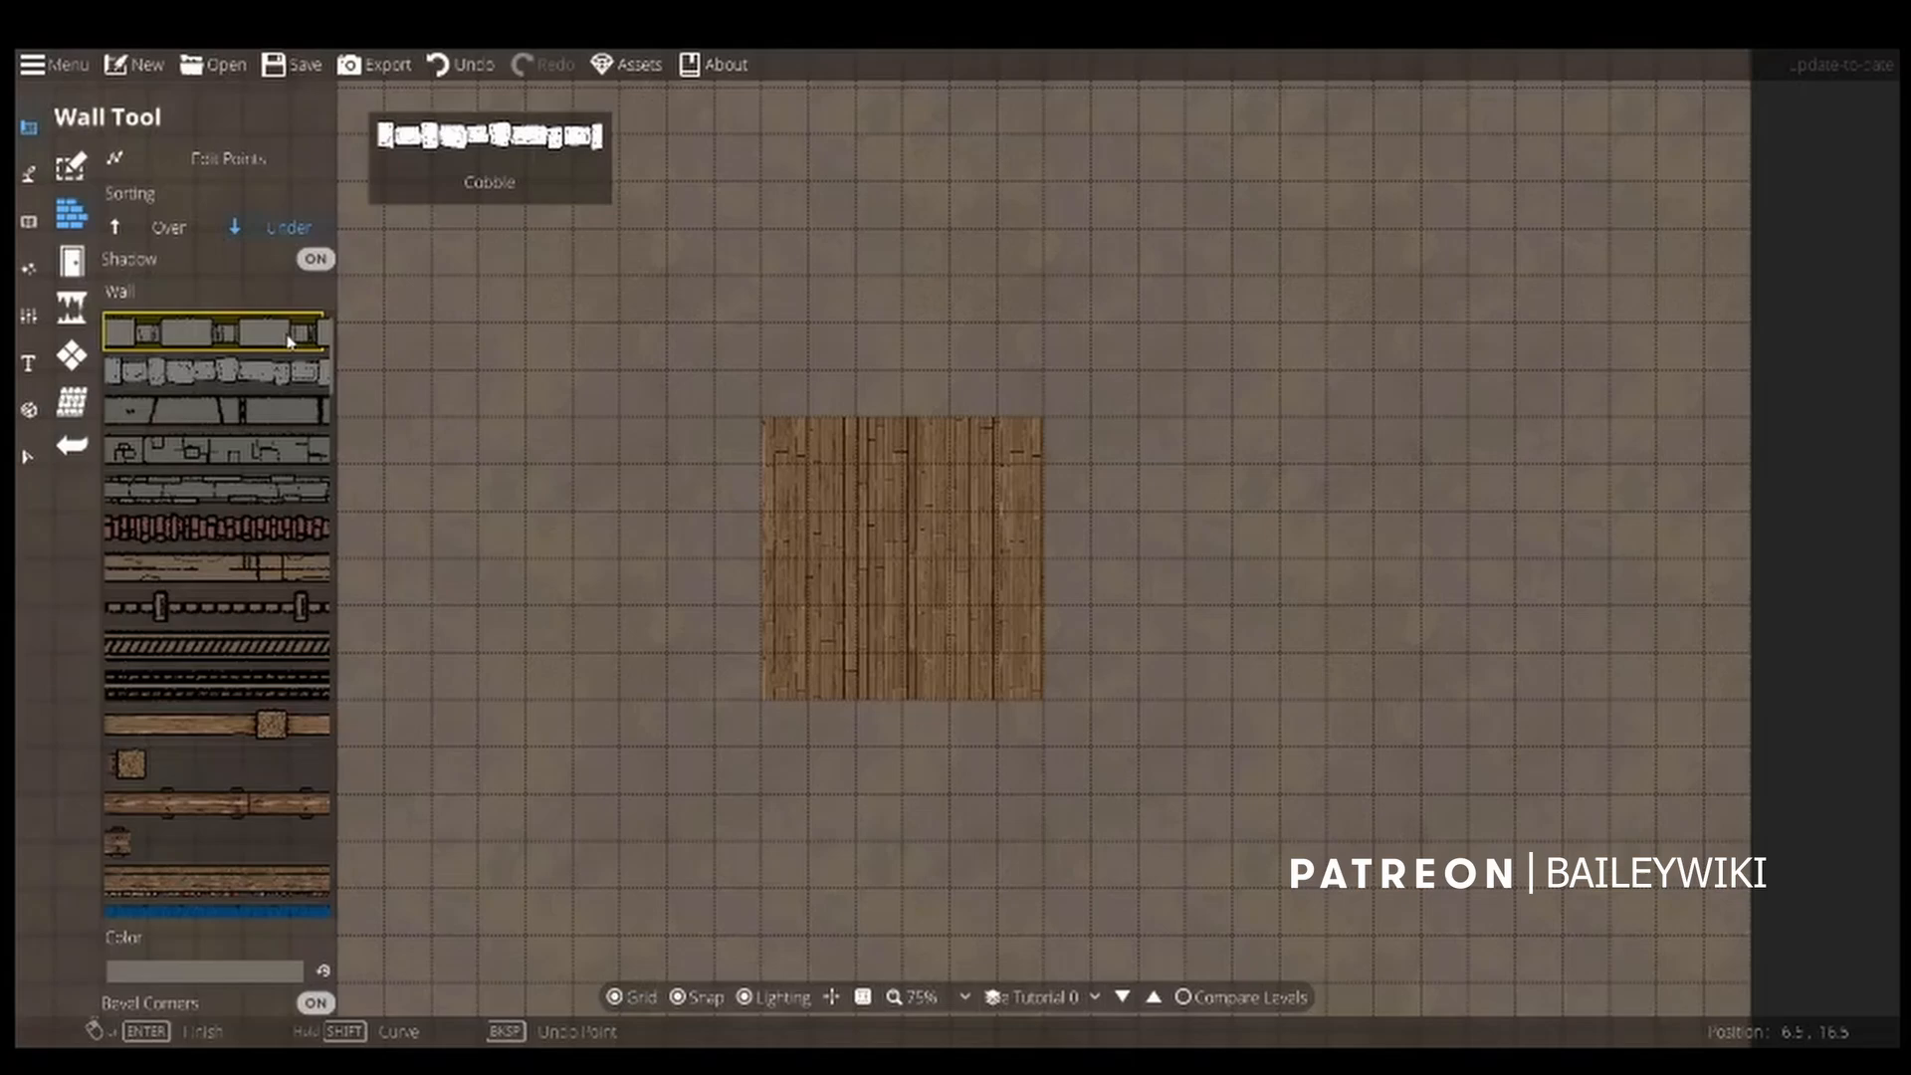
pyautogui.click(315, 259)
pyautogui.scroll(-6, 226, 694)
pyautogui.click(203, 712)
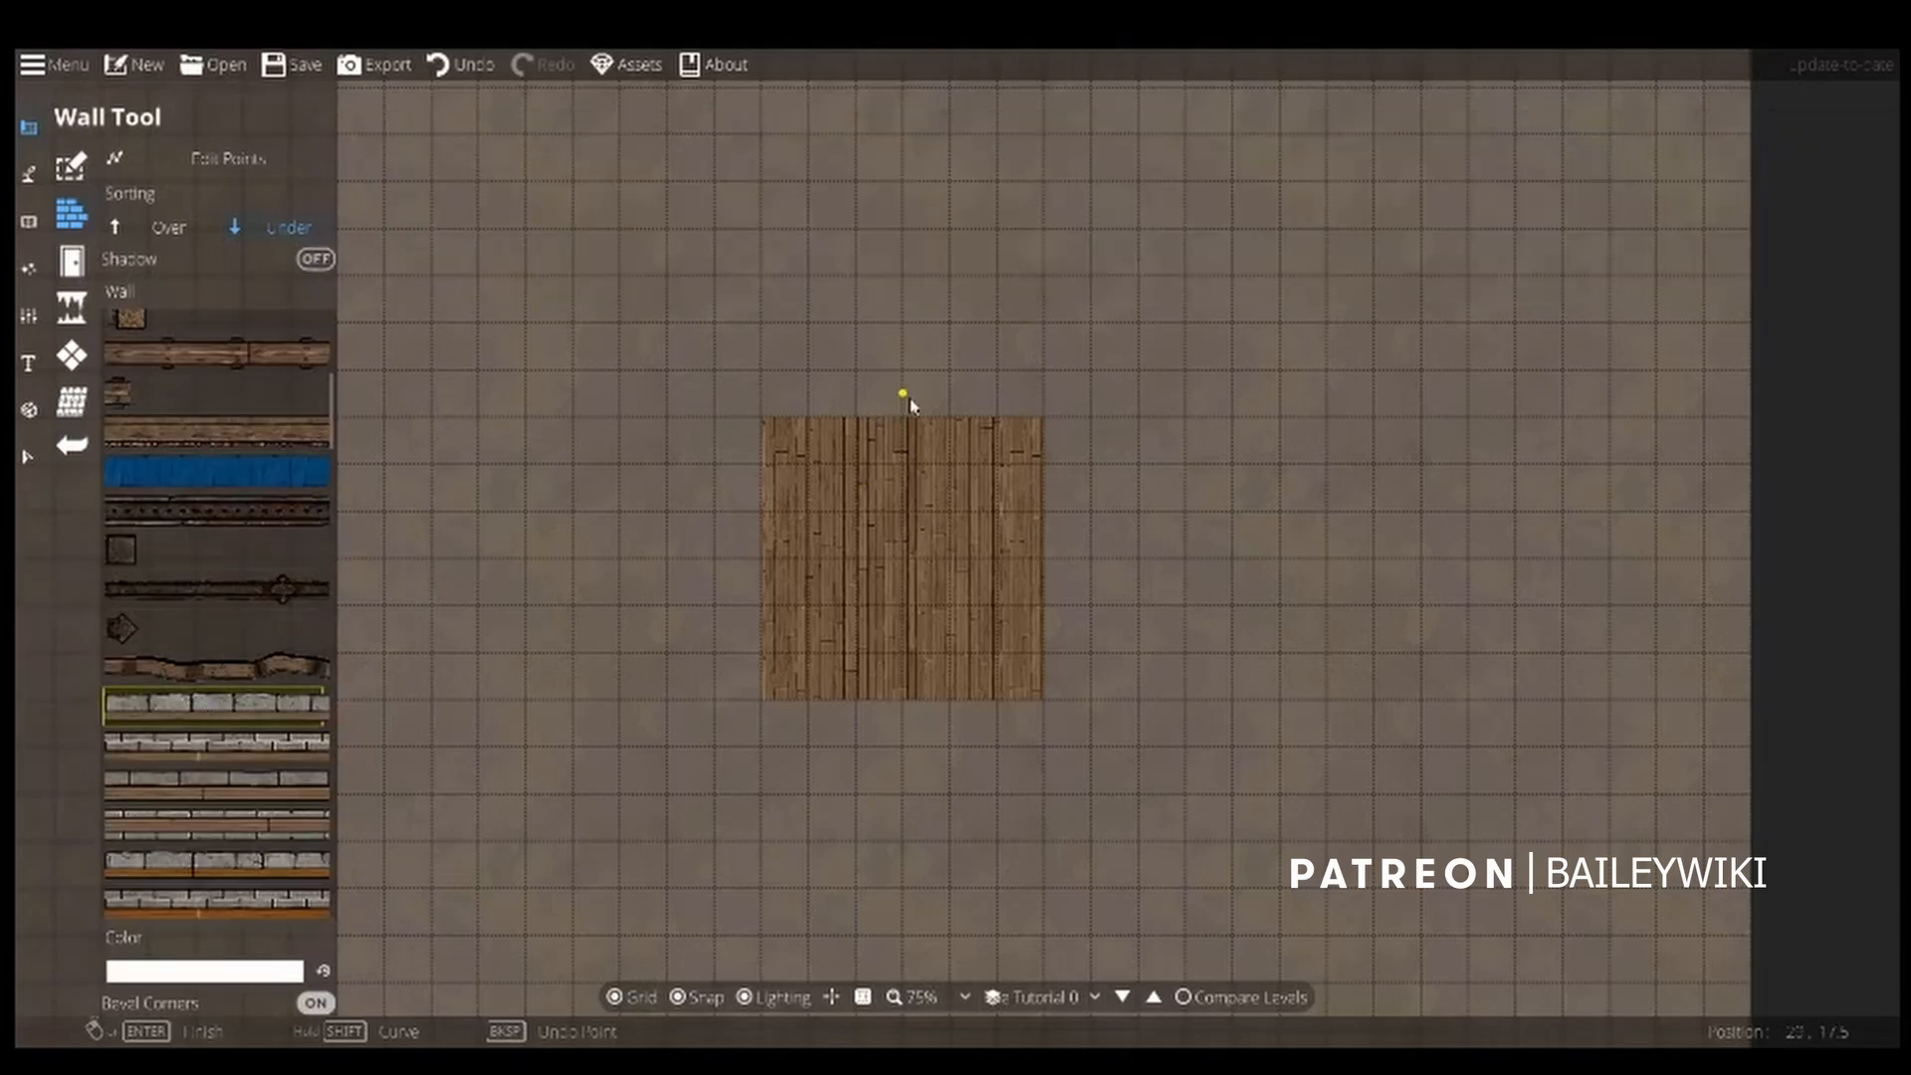
pyautogui.click(881, 418)
pyautogui.click(1044, 418)
pyautogui.click(1043, 700)
pyautogui.click(761, 700)
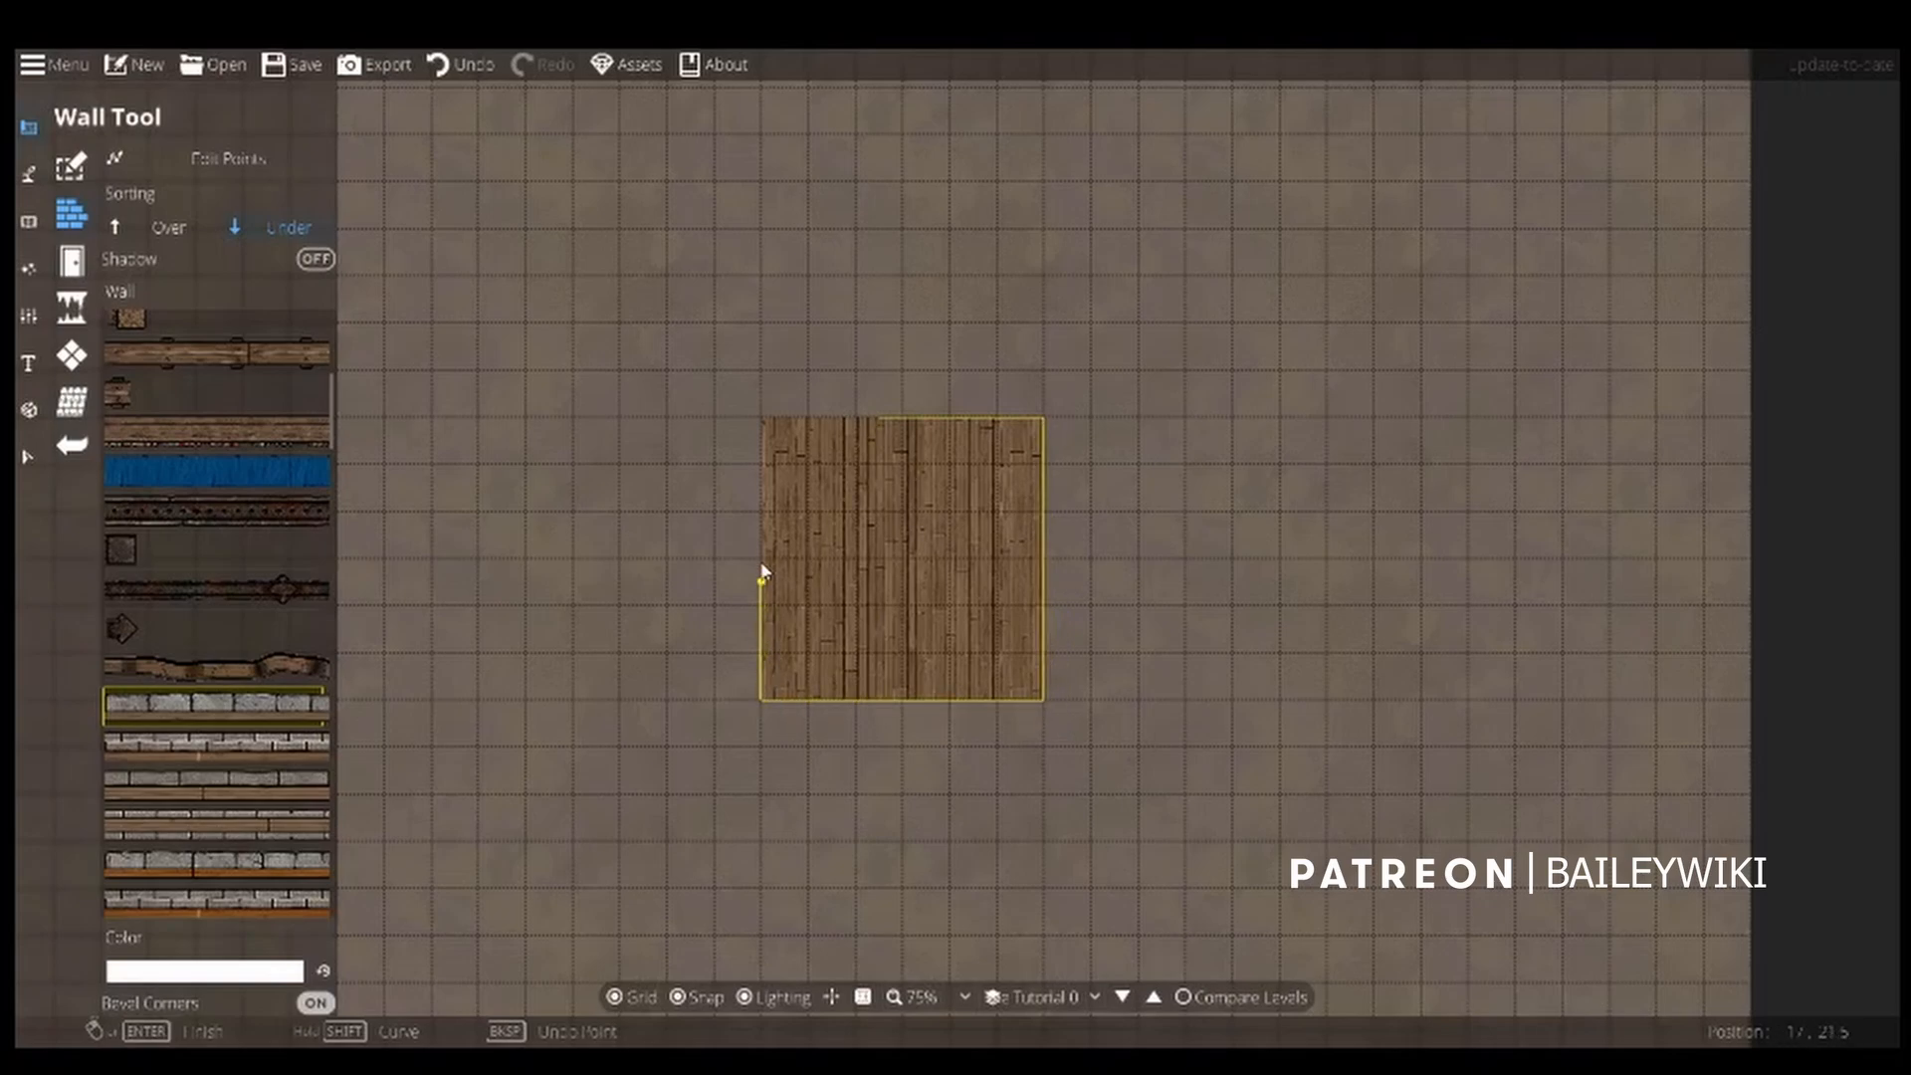
pyautogui.click(762, 418)
pyautogui.click(880, 418)
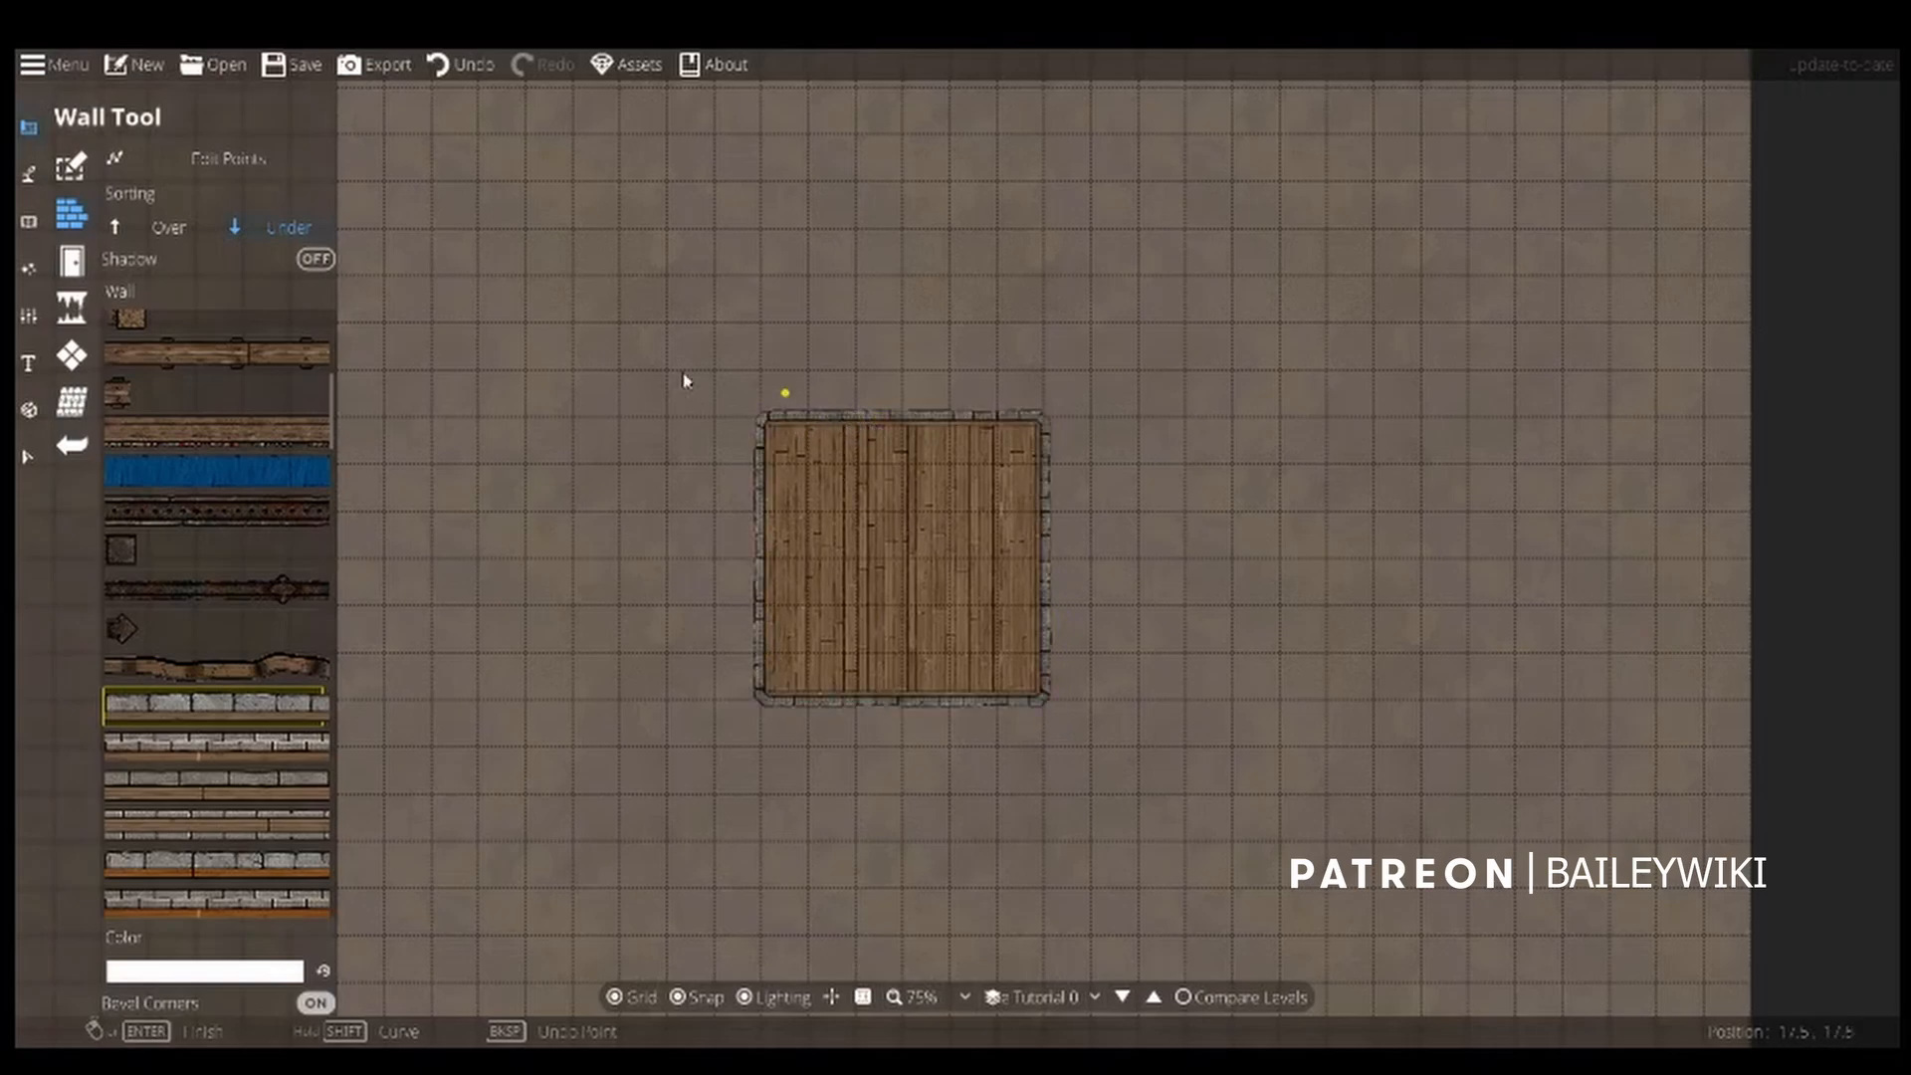
# Place a single dark wooden door near the middle of the building's lower wall.
pyautogui.click(73, 259)
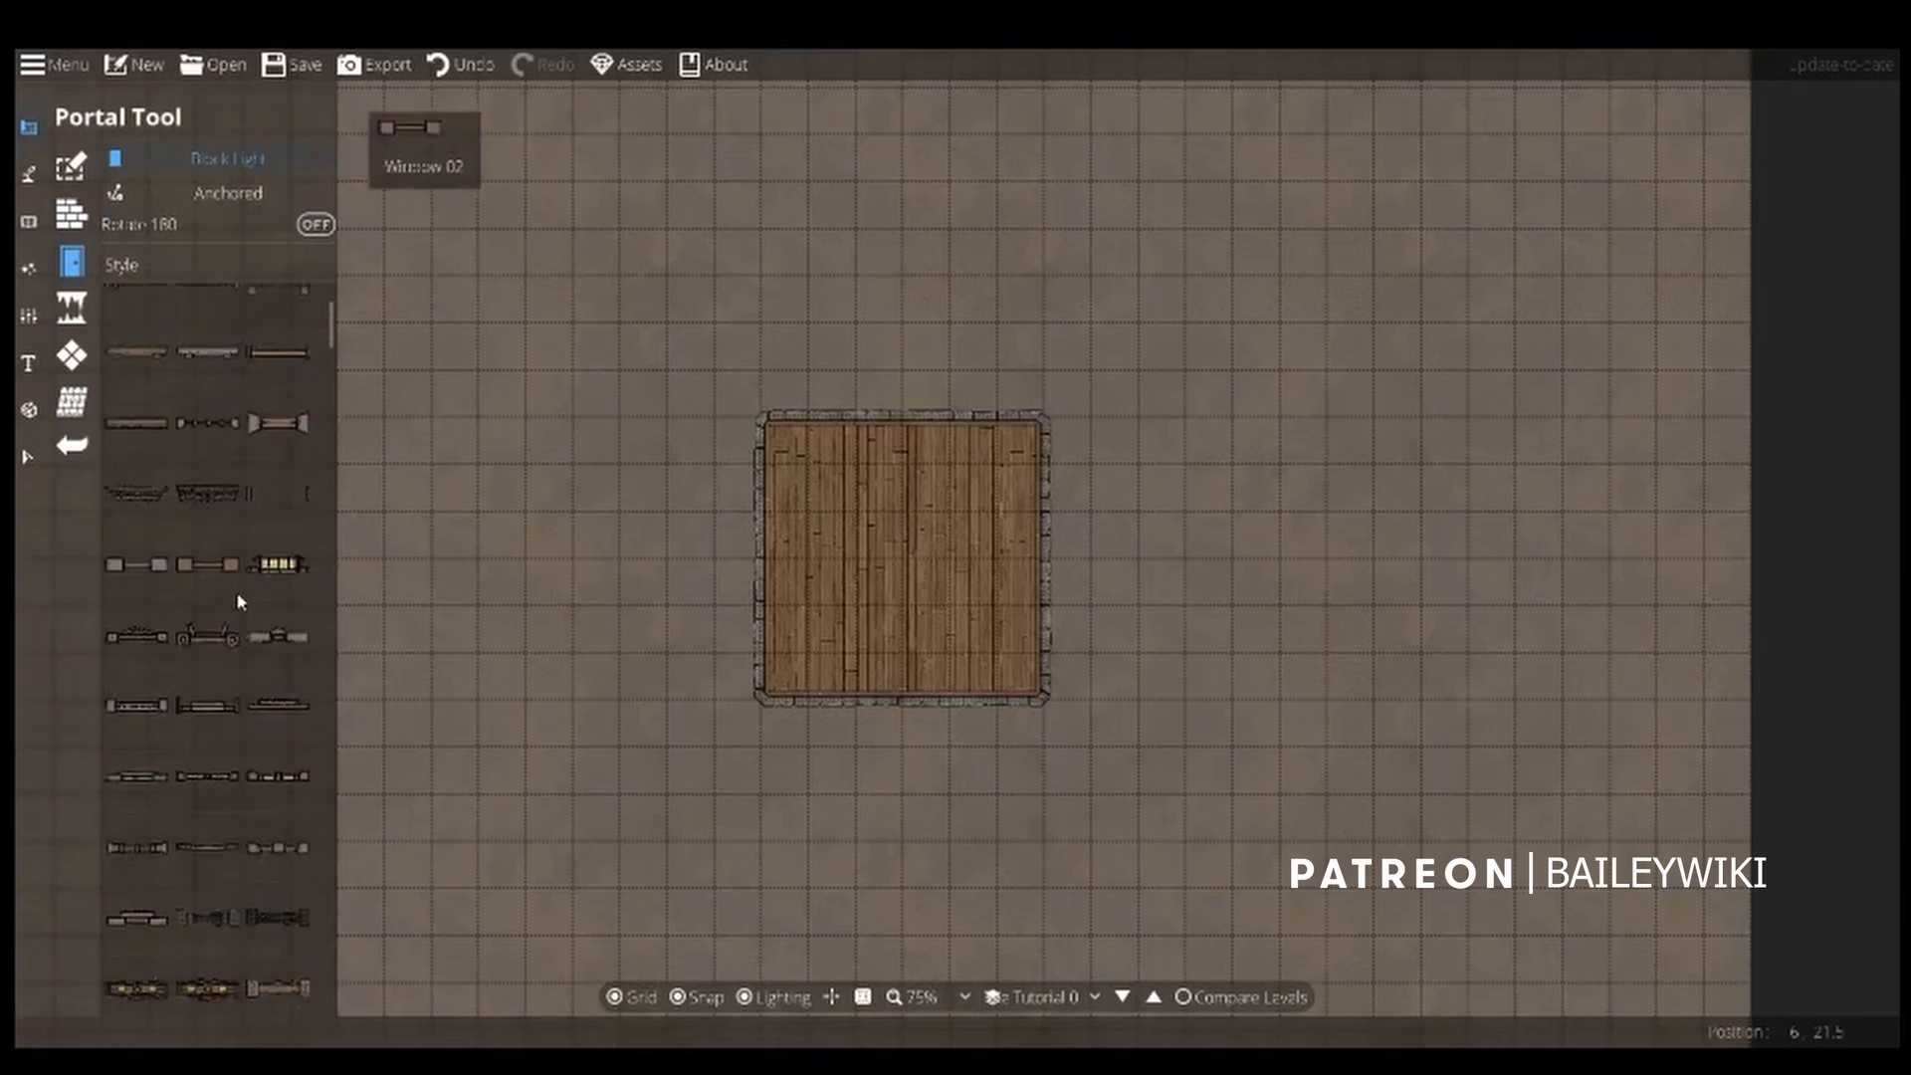
pyautogui.scroll(-5, 249, 627)
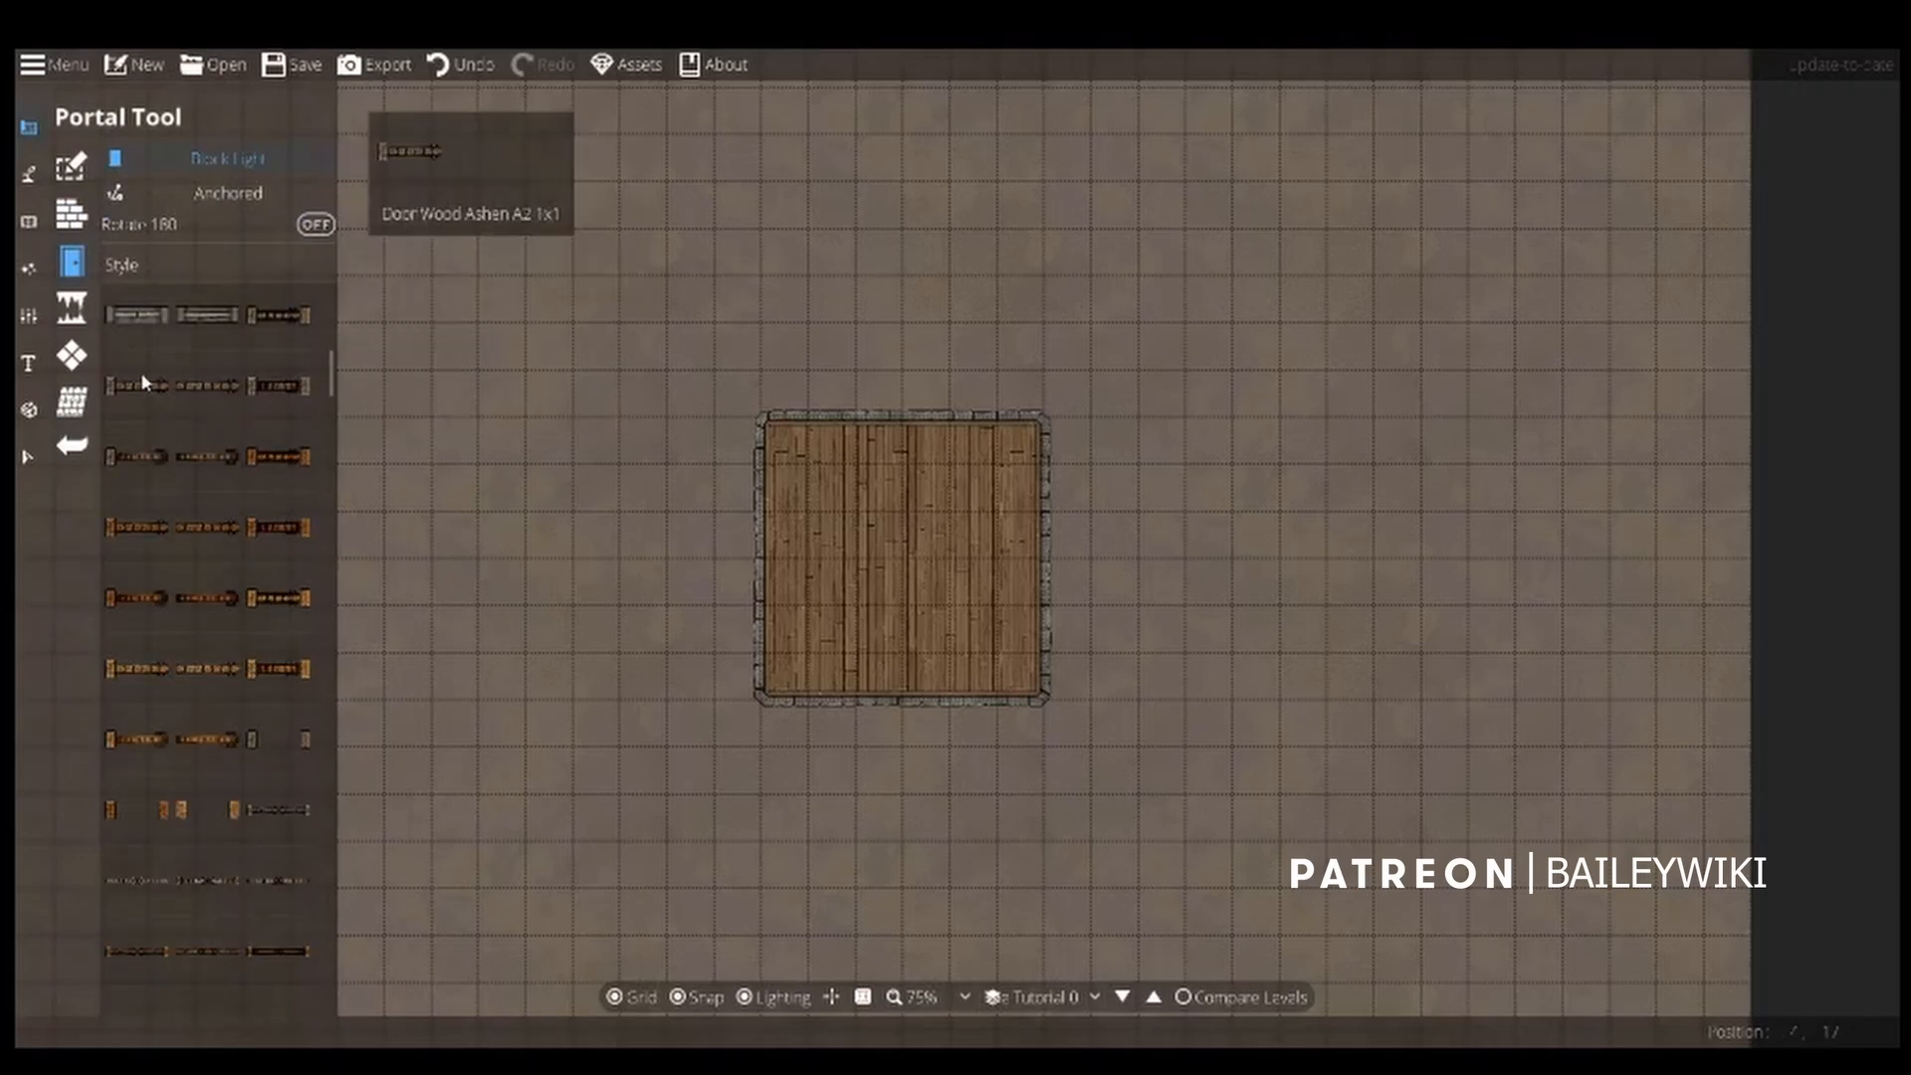
pyautogui.click(282, 317)
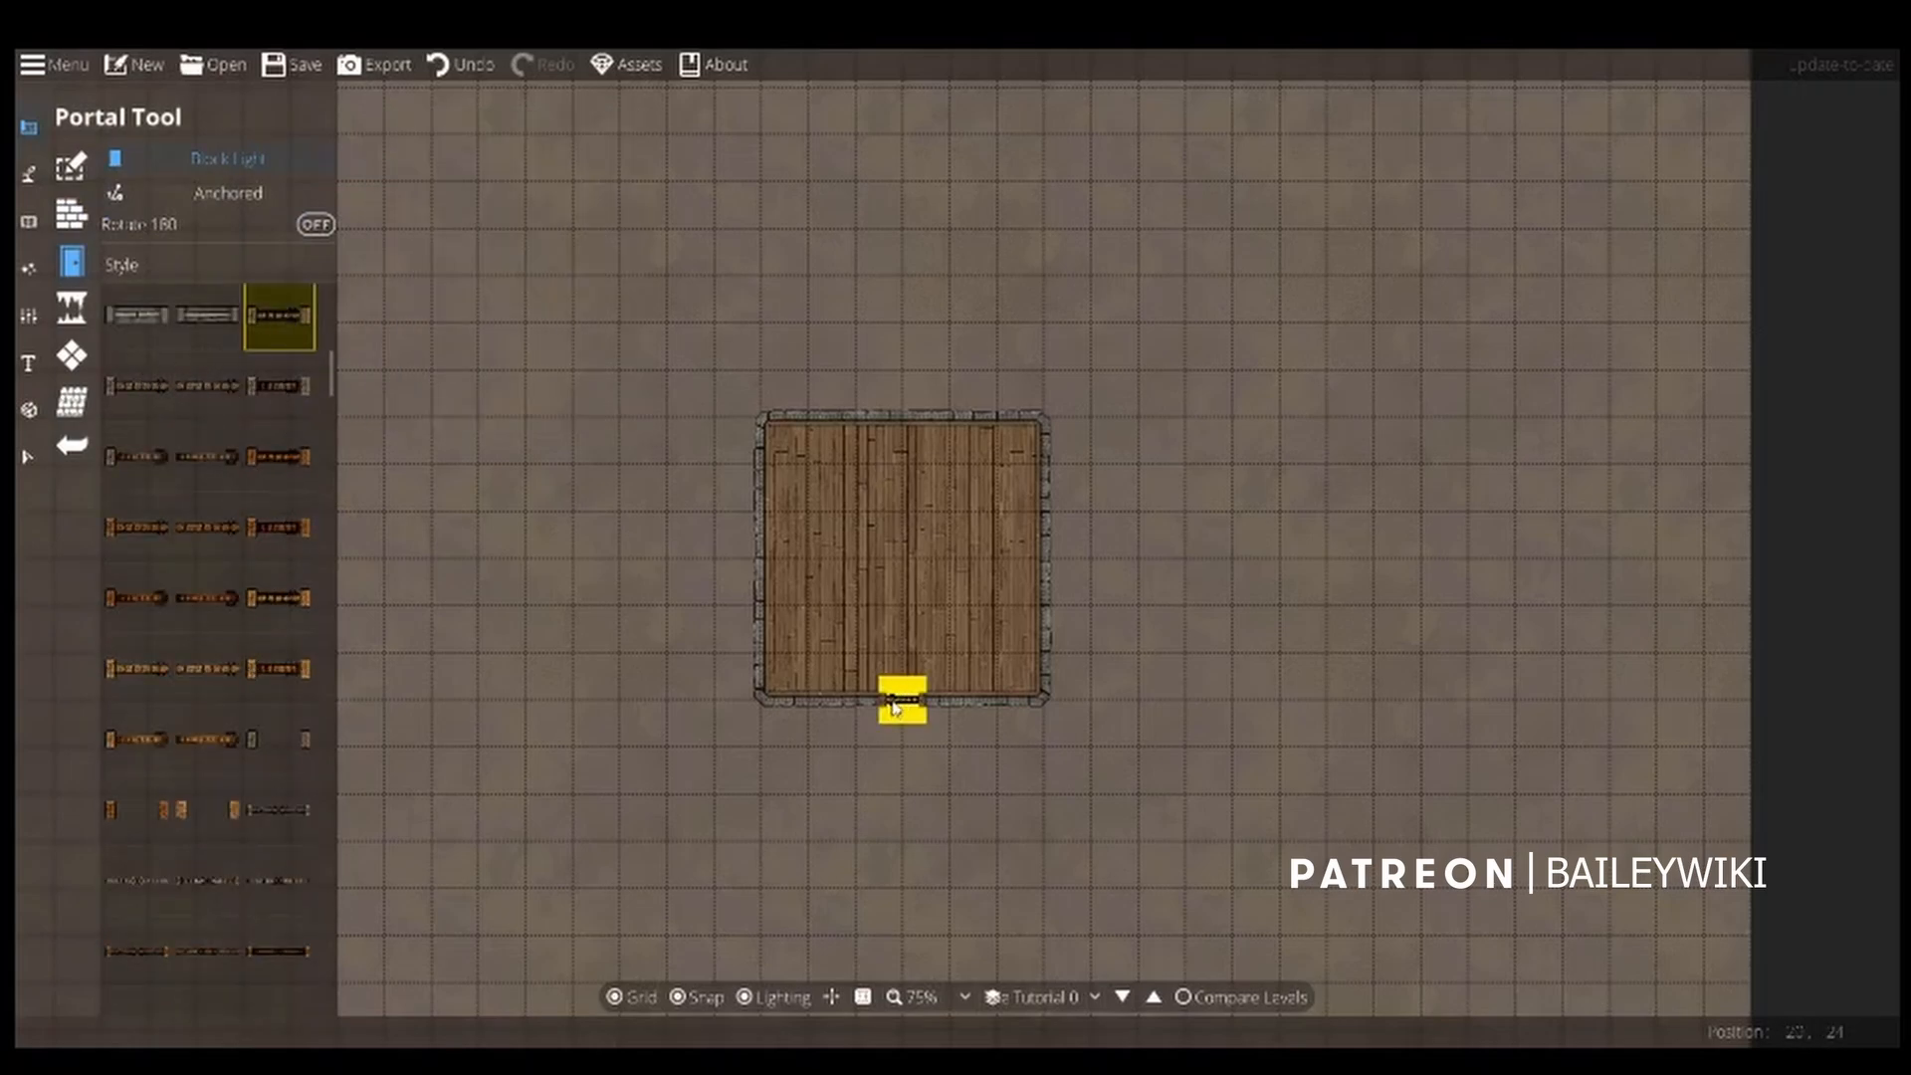
pyautogui.click(875, 706)
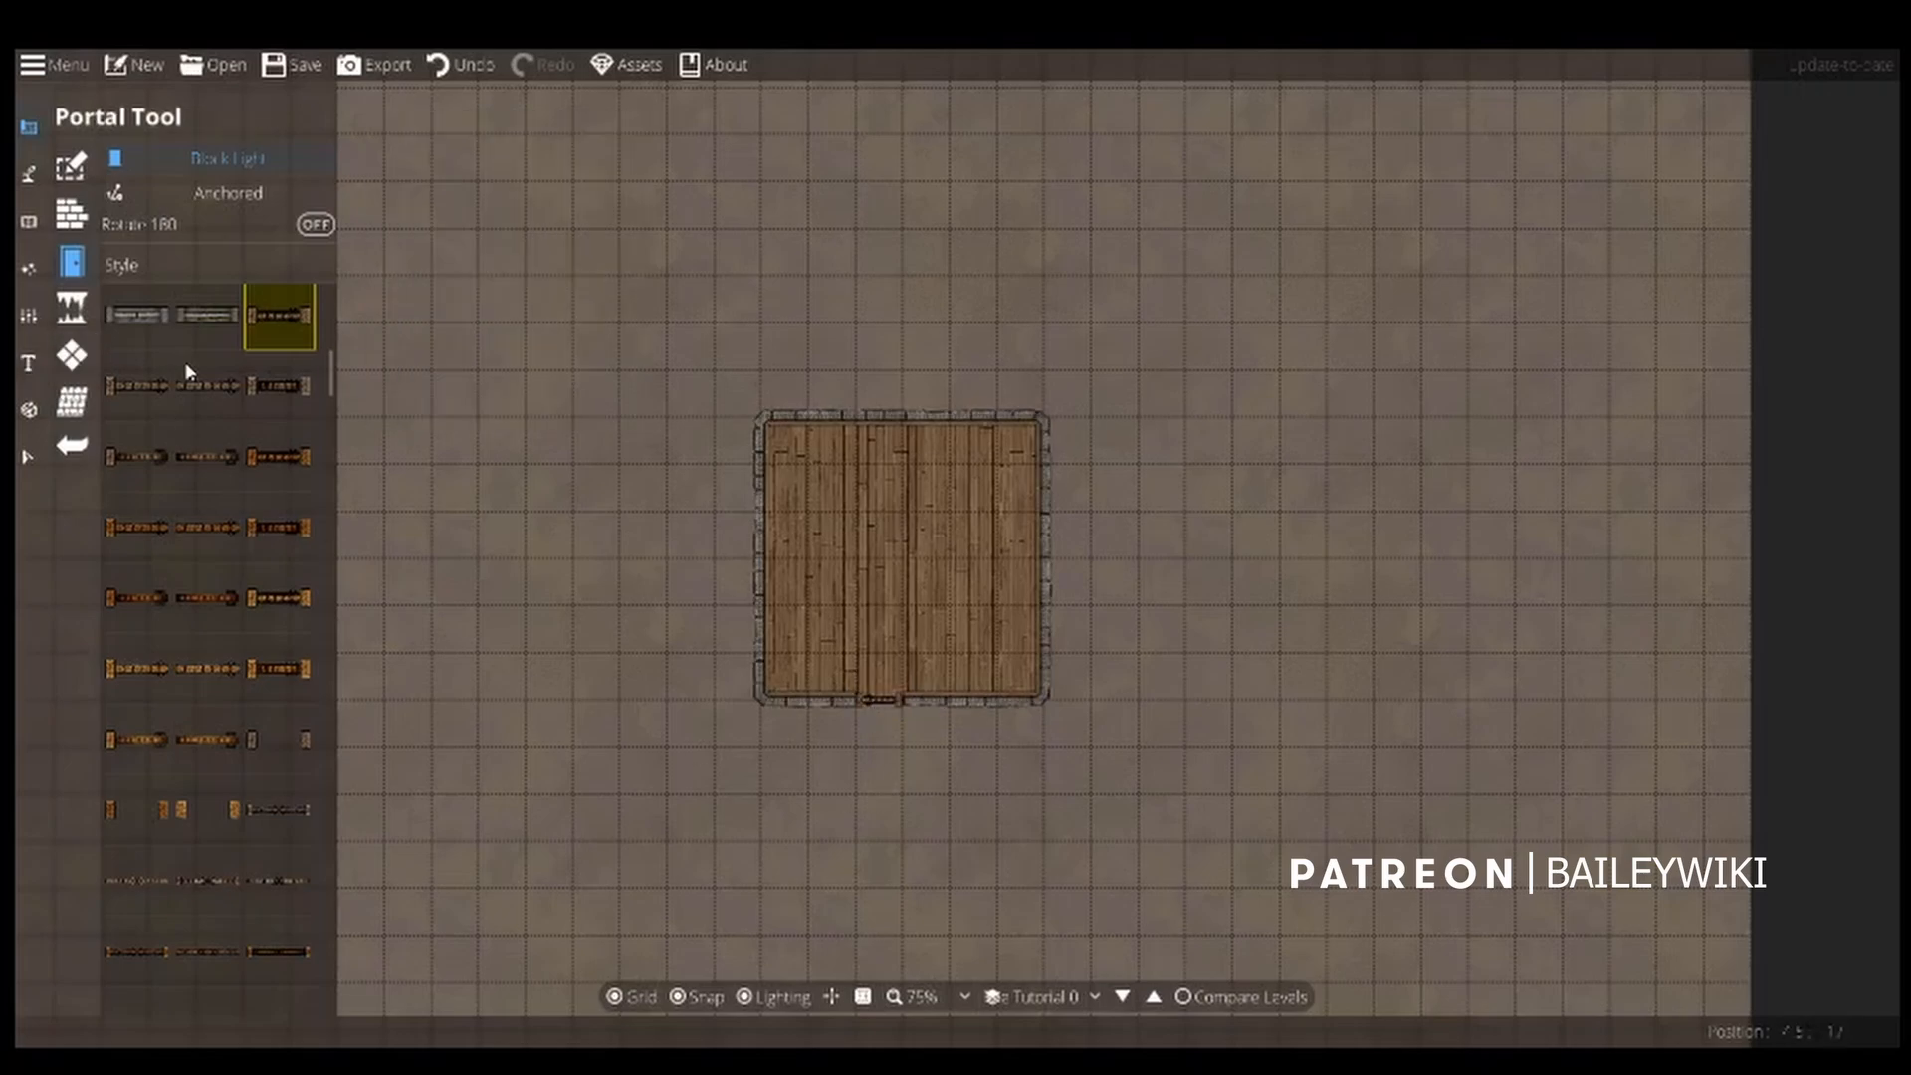
# Choose another one-square-wide portal style and place it in the building's upper wall, slightly right of centre.
pyautogui.click(209, 318)
pyautogui.scroll(-2, 245, 557)
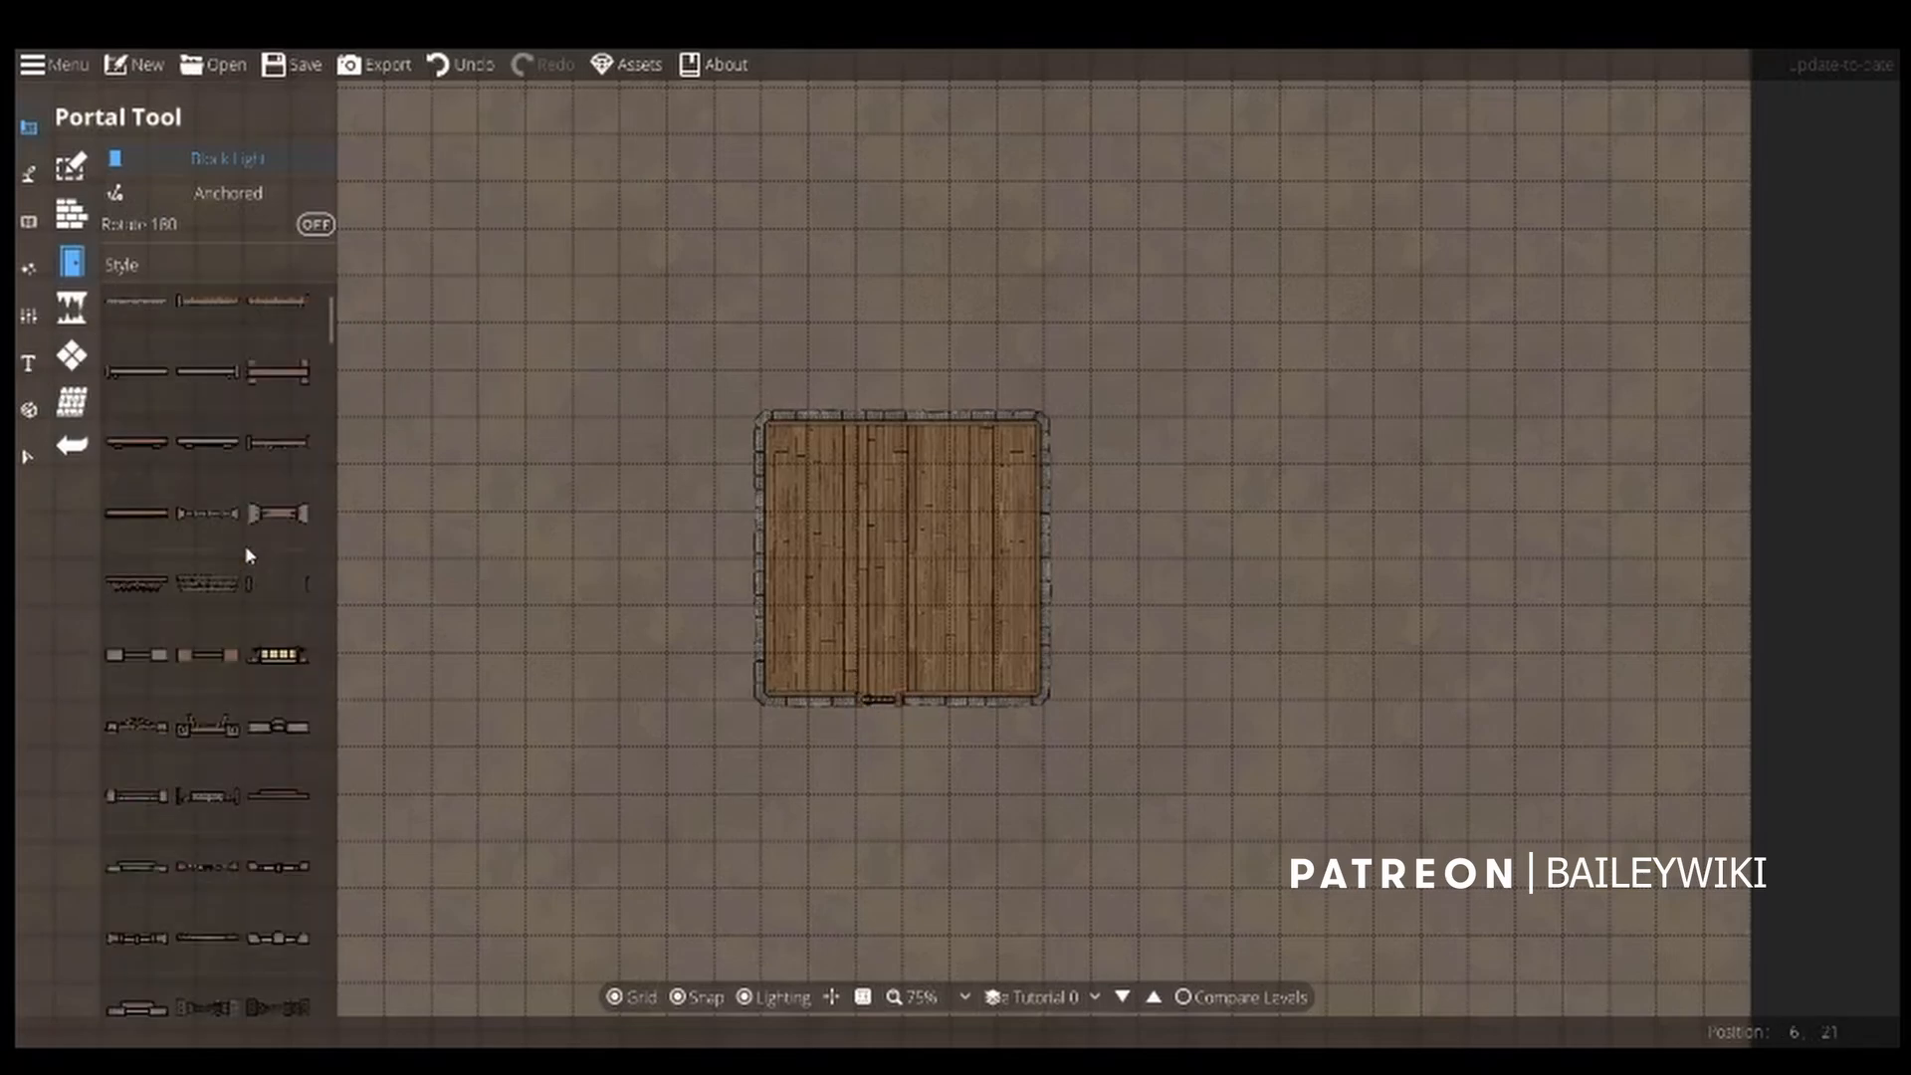
pyautogui.scroll(-5, 245, 580)
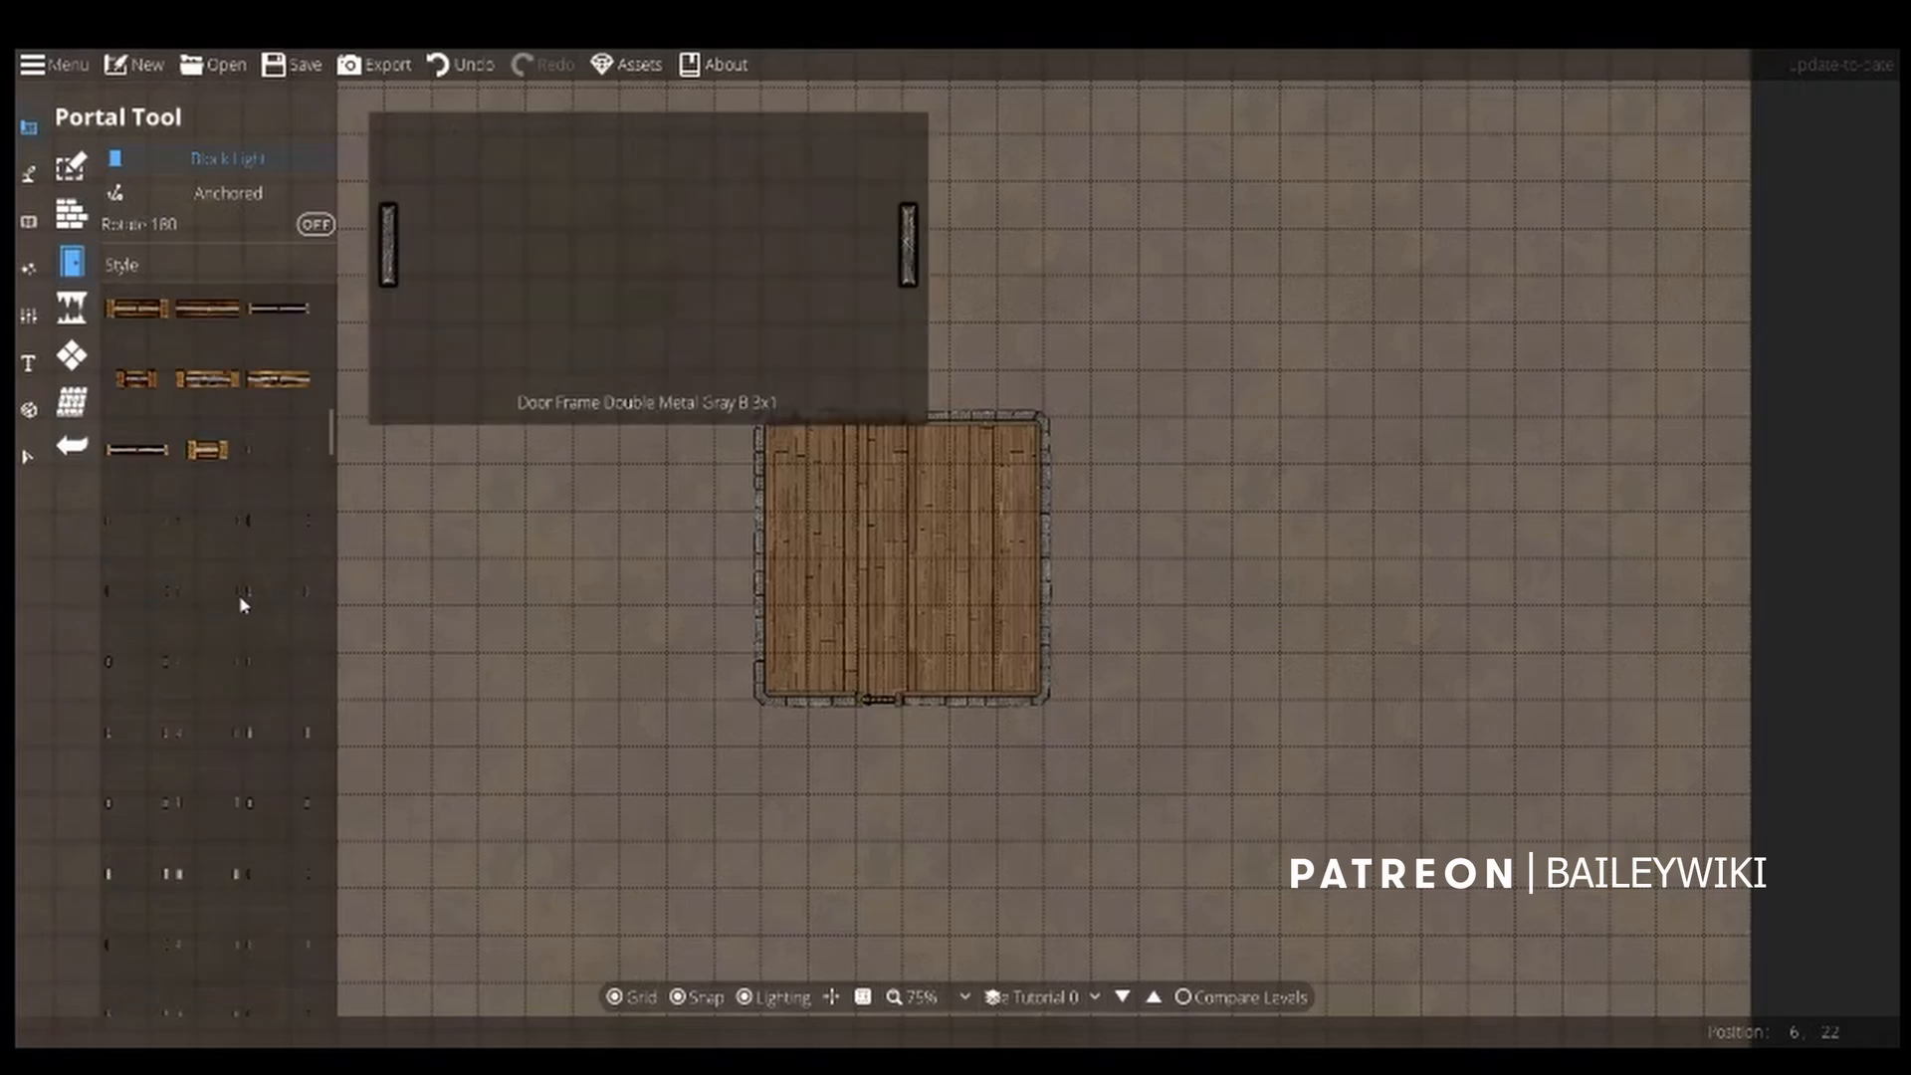
pyautogui.click(172, 433)
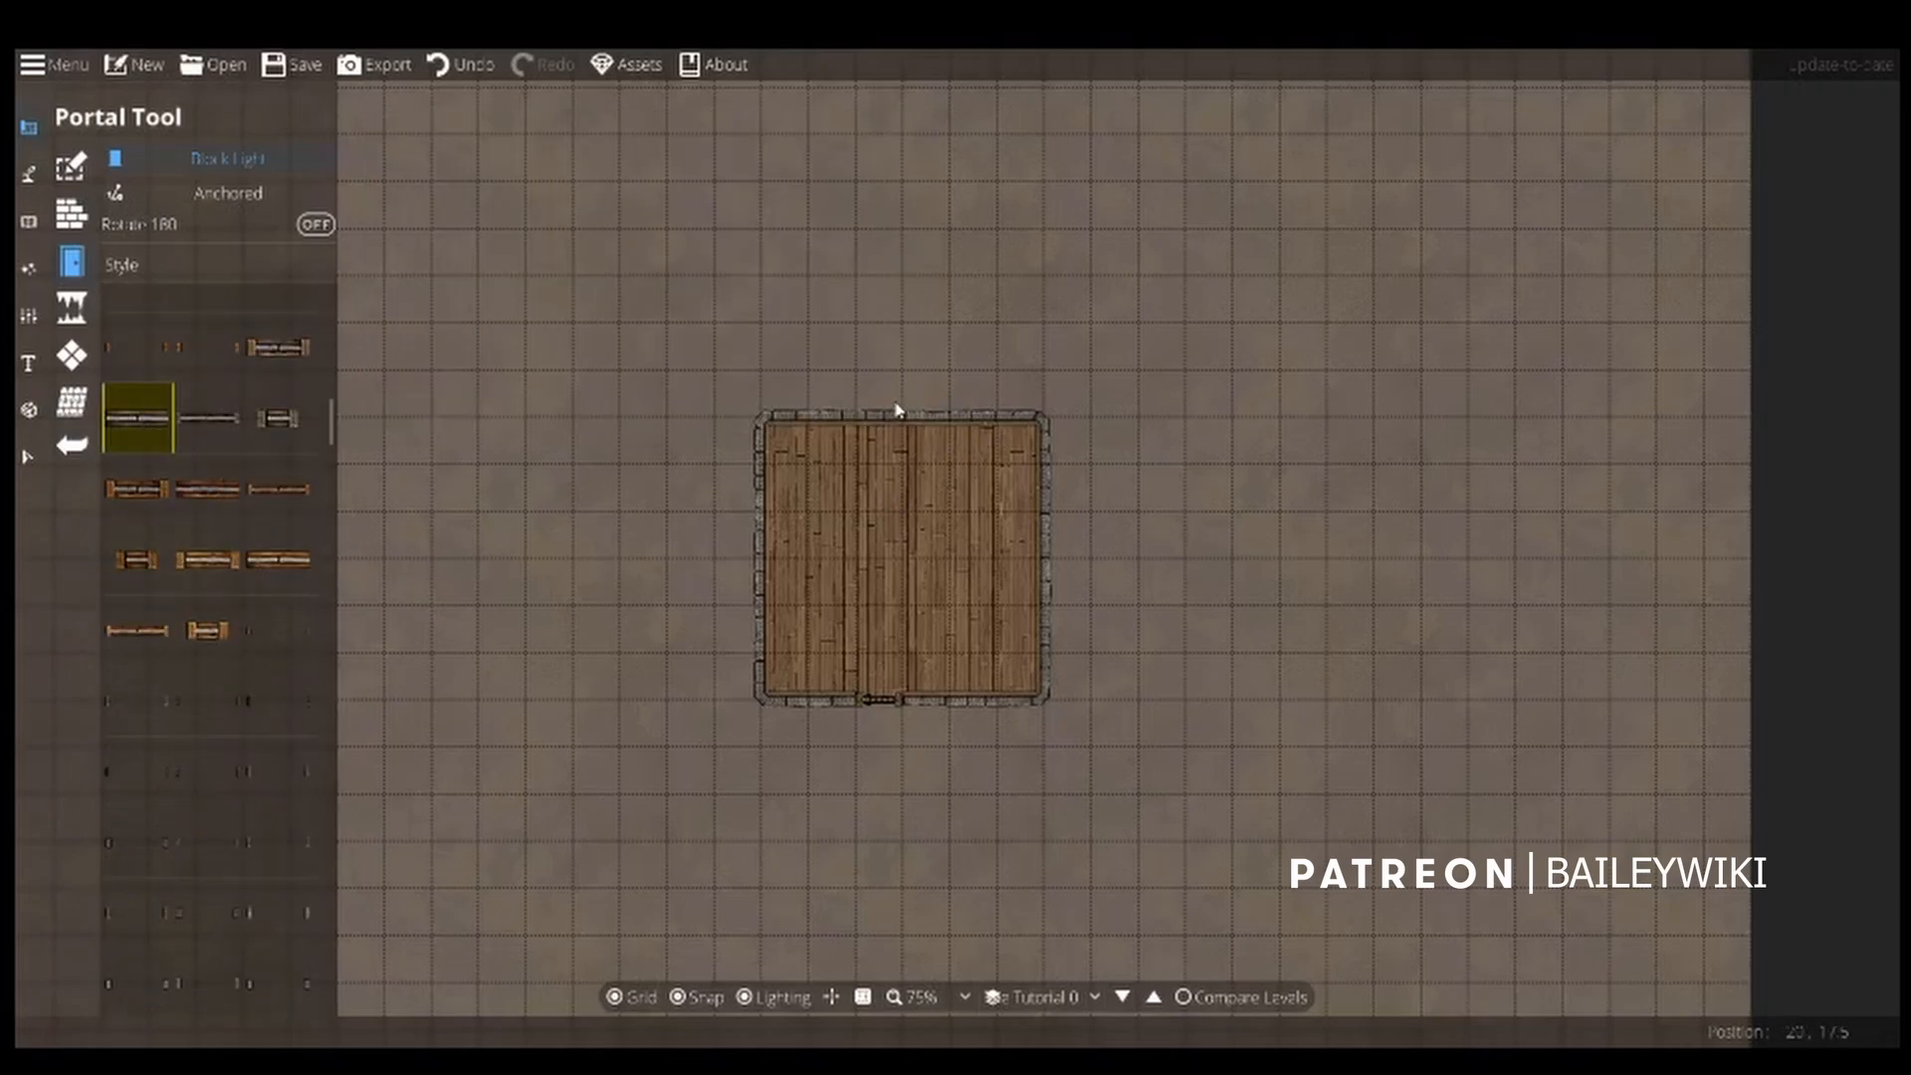
pyautogui.click(926, 412)
pyautogui.scroll(3, 1041, 534)
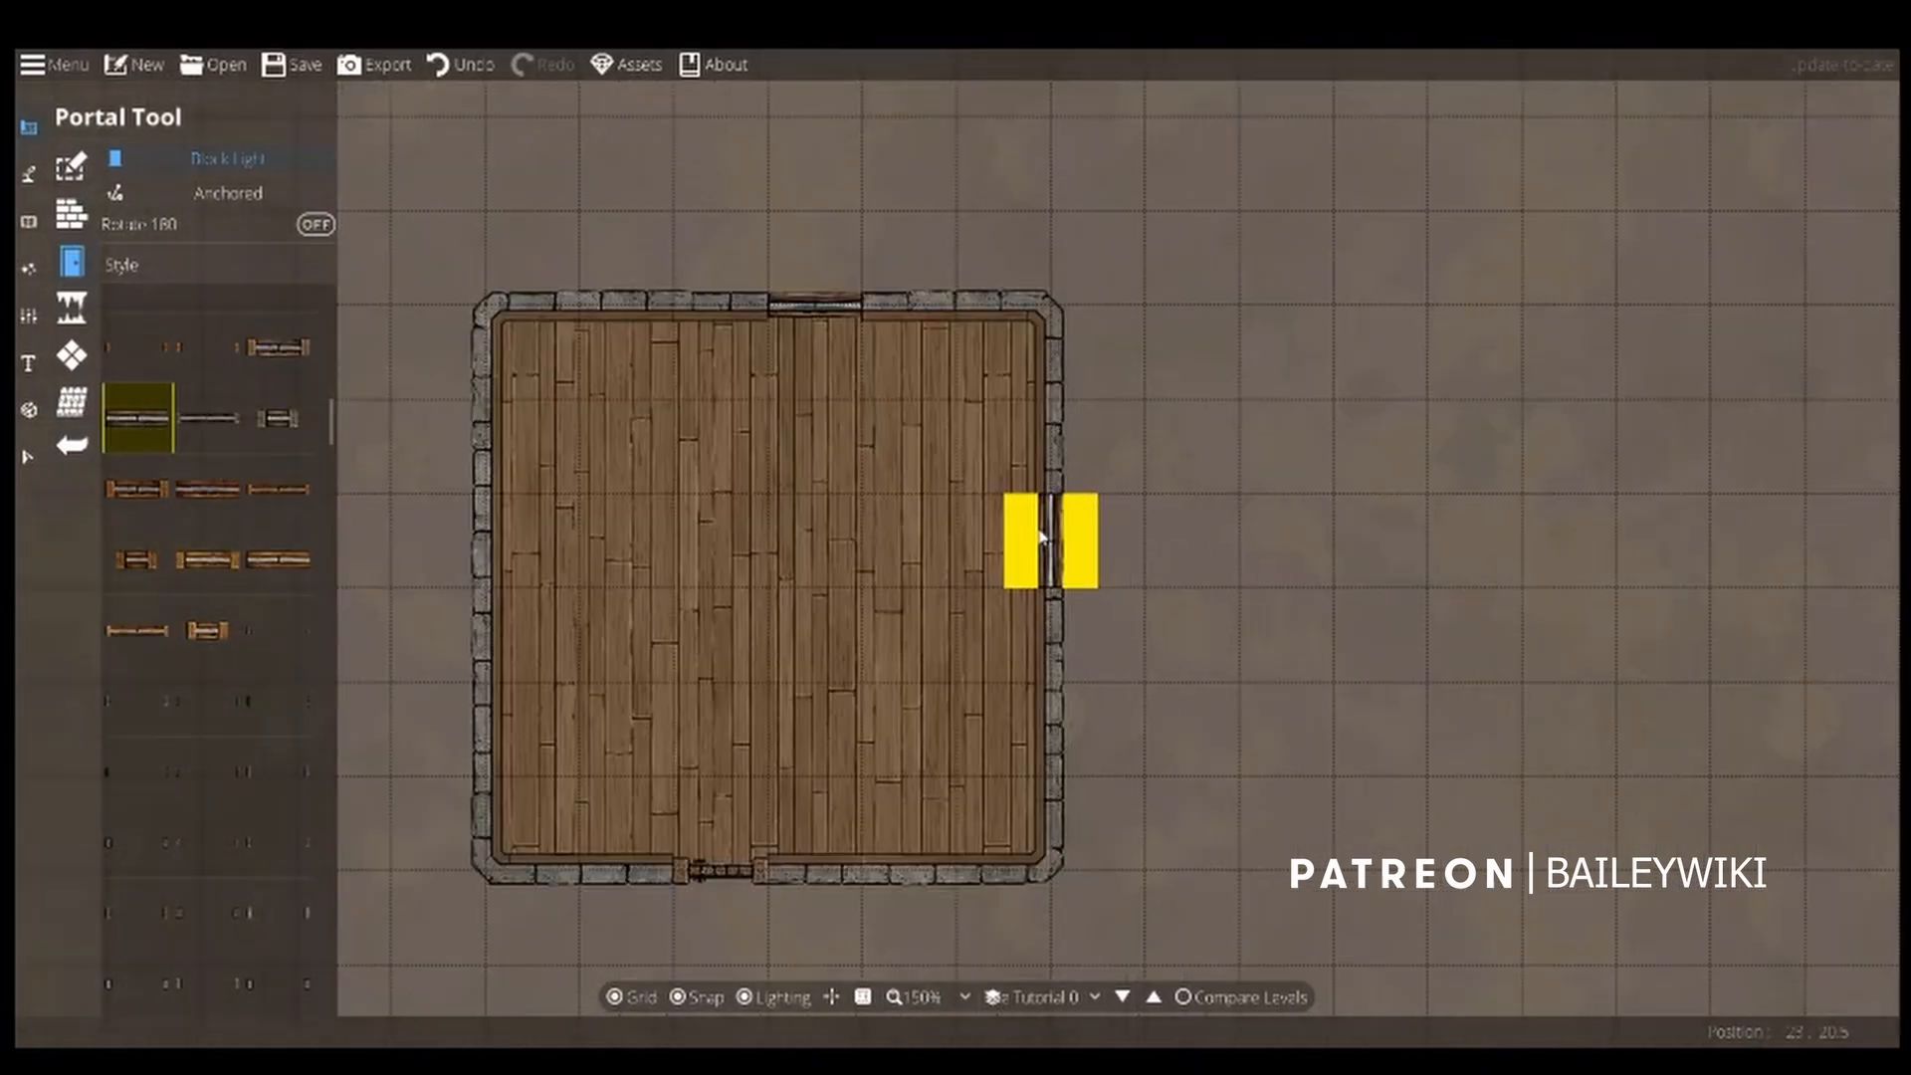
pyautogui.scroll(-3, 930, 550)
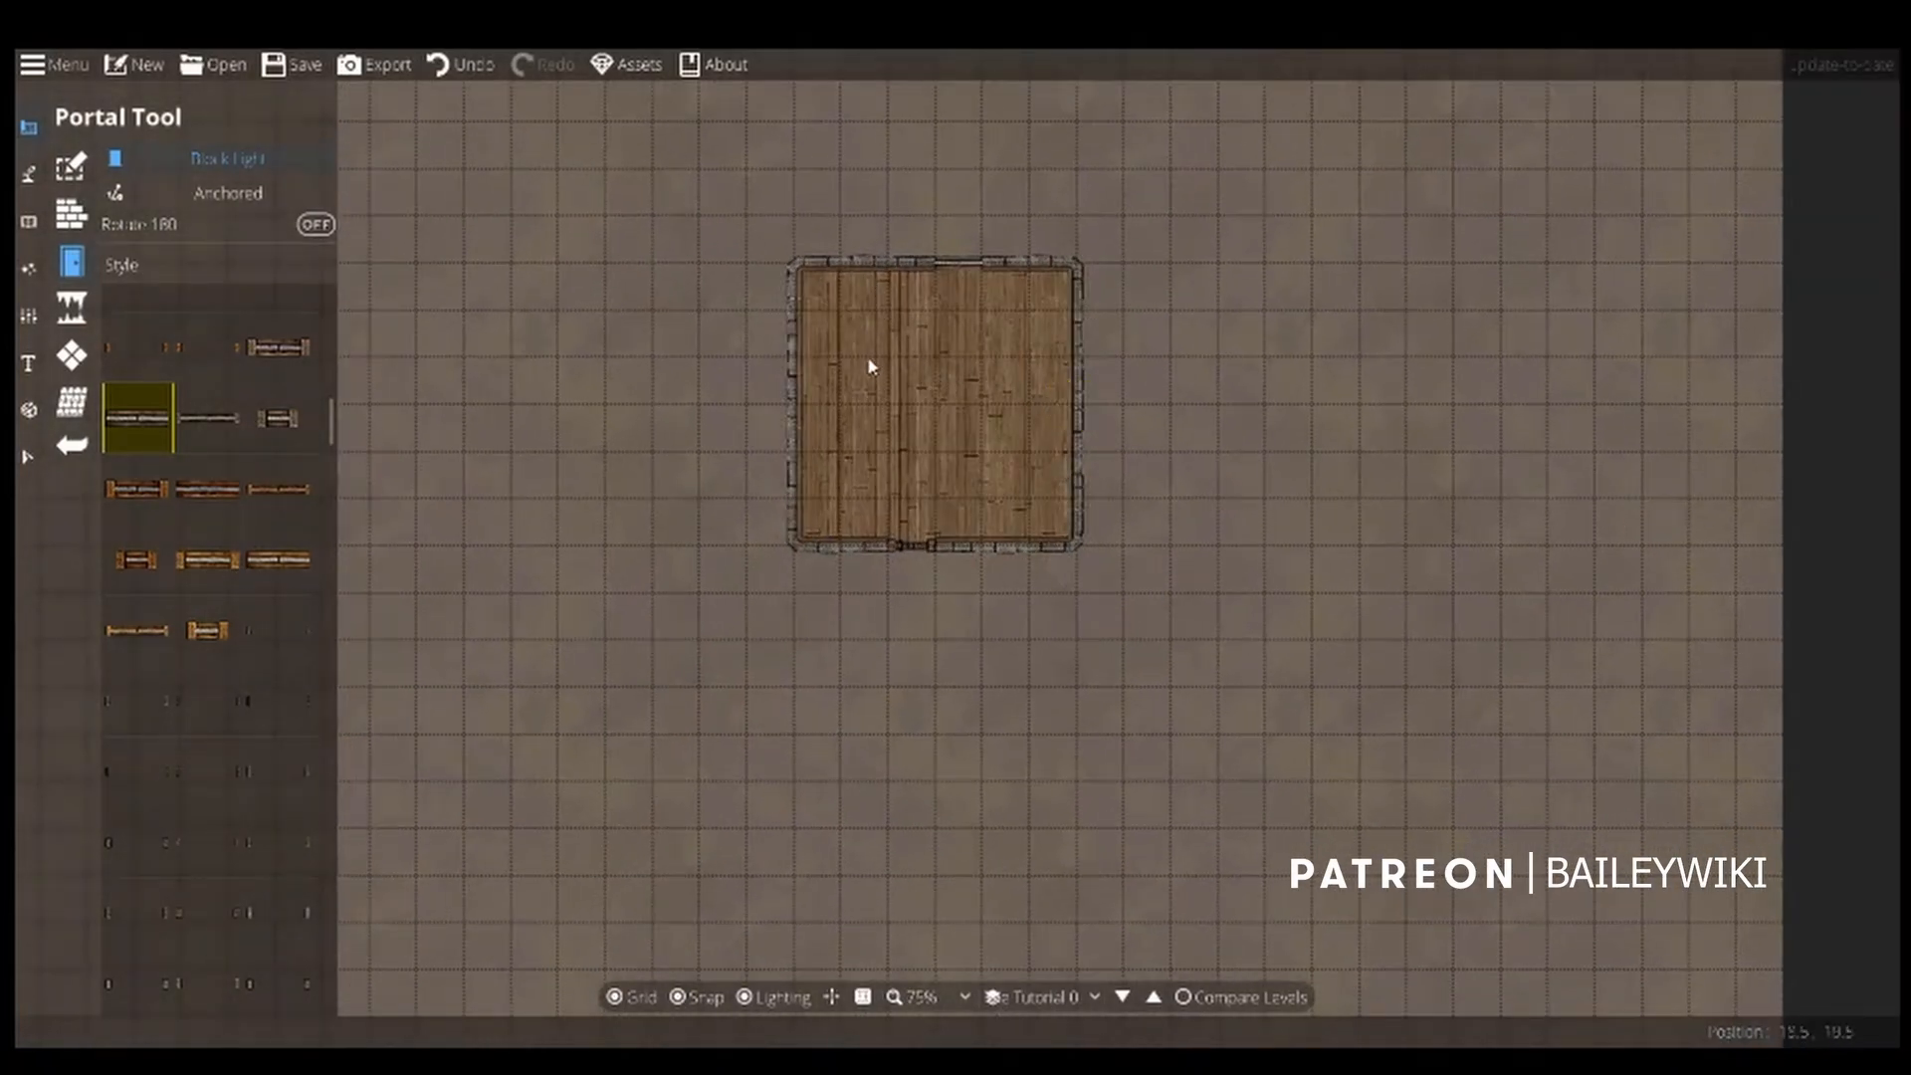
pyautogui.scroll(1, 925, 353)
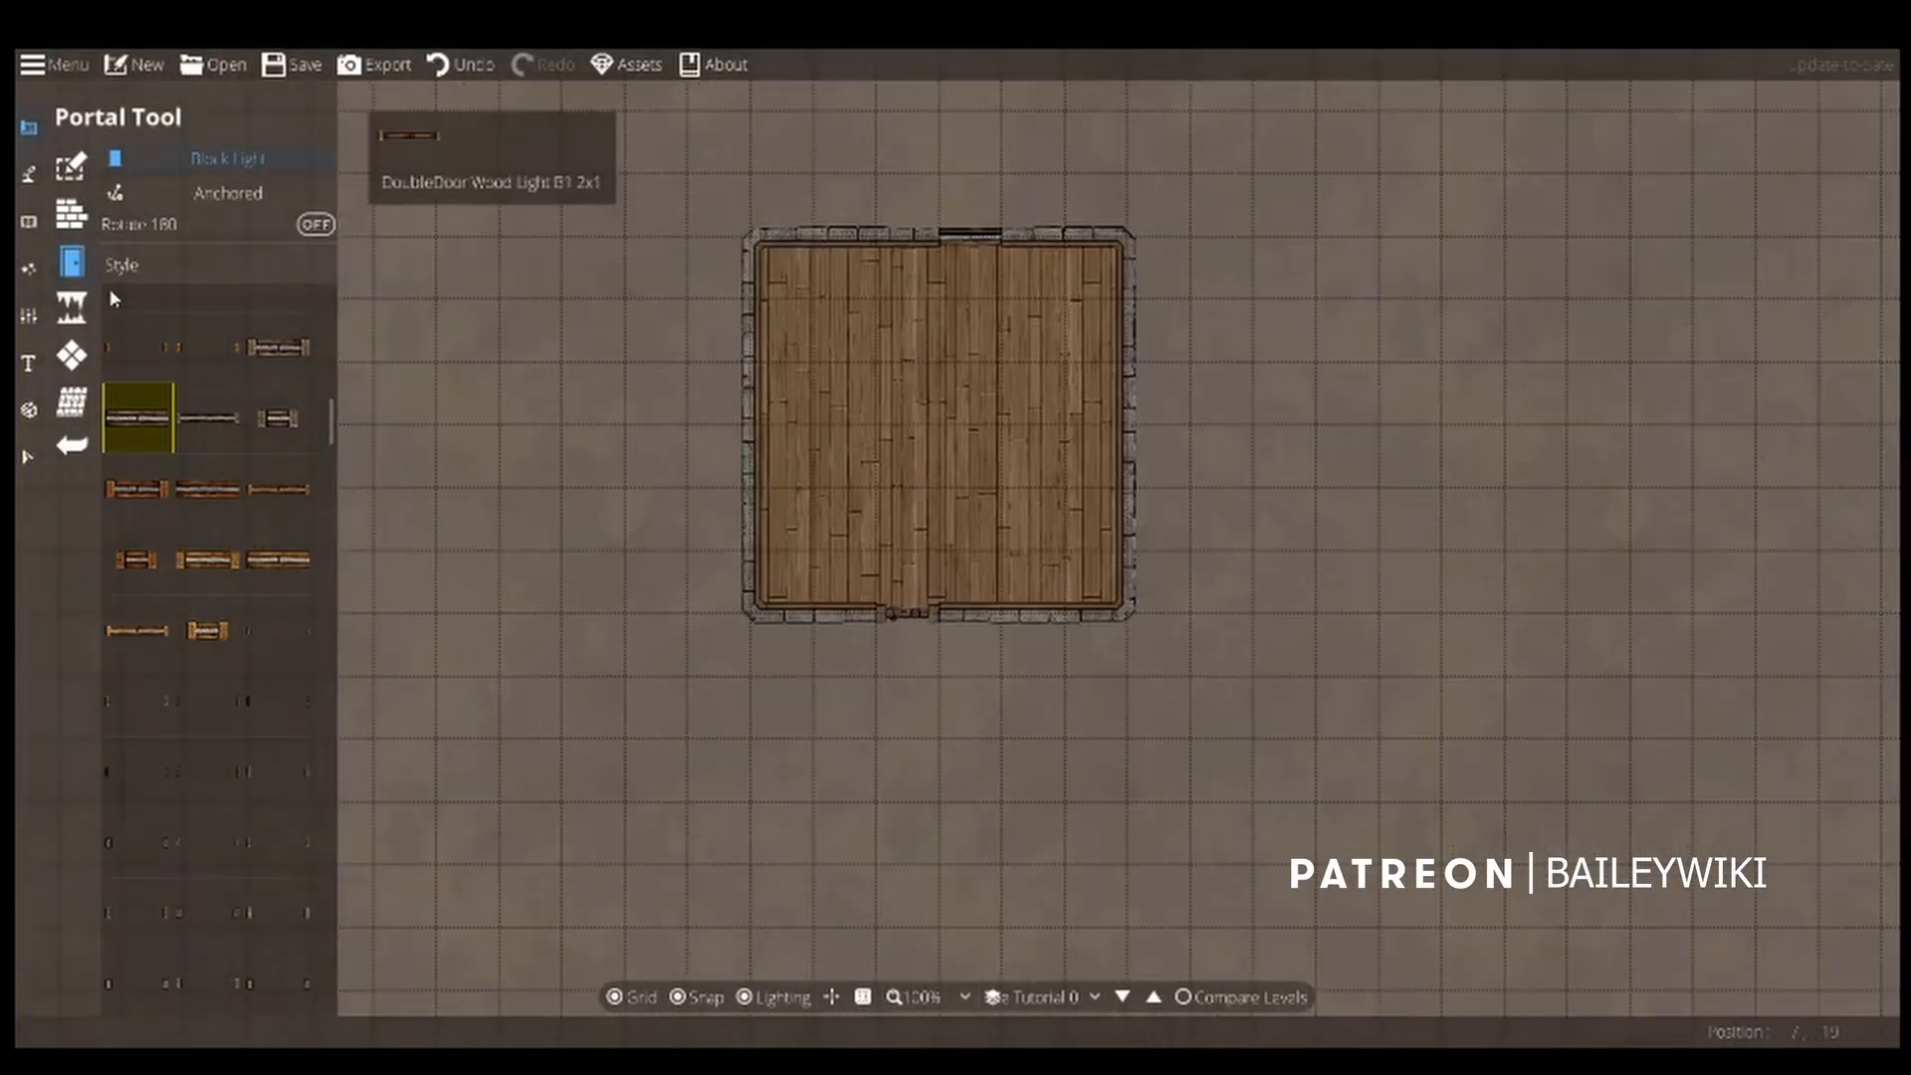
pyautogui.scroll(-1, 895, 316)
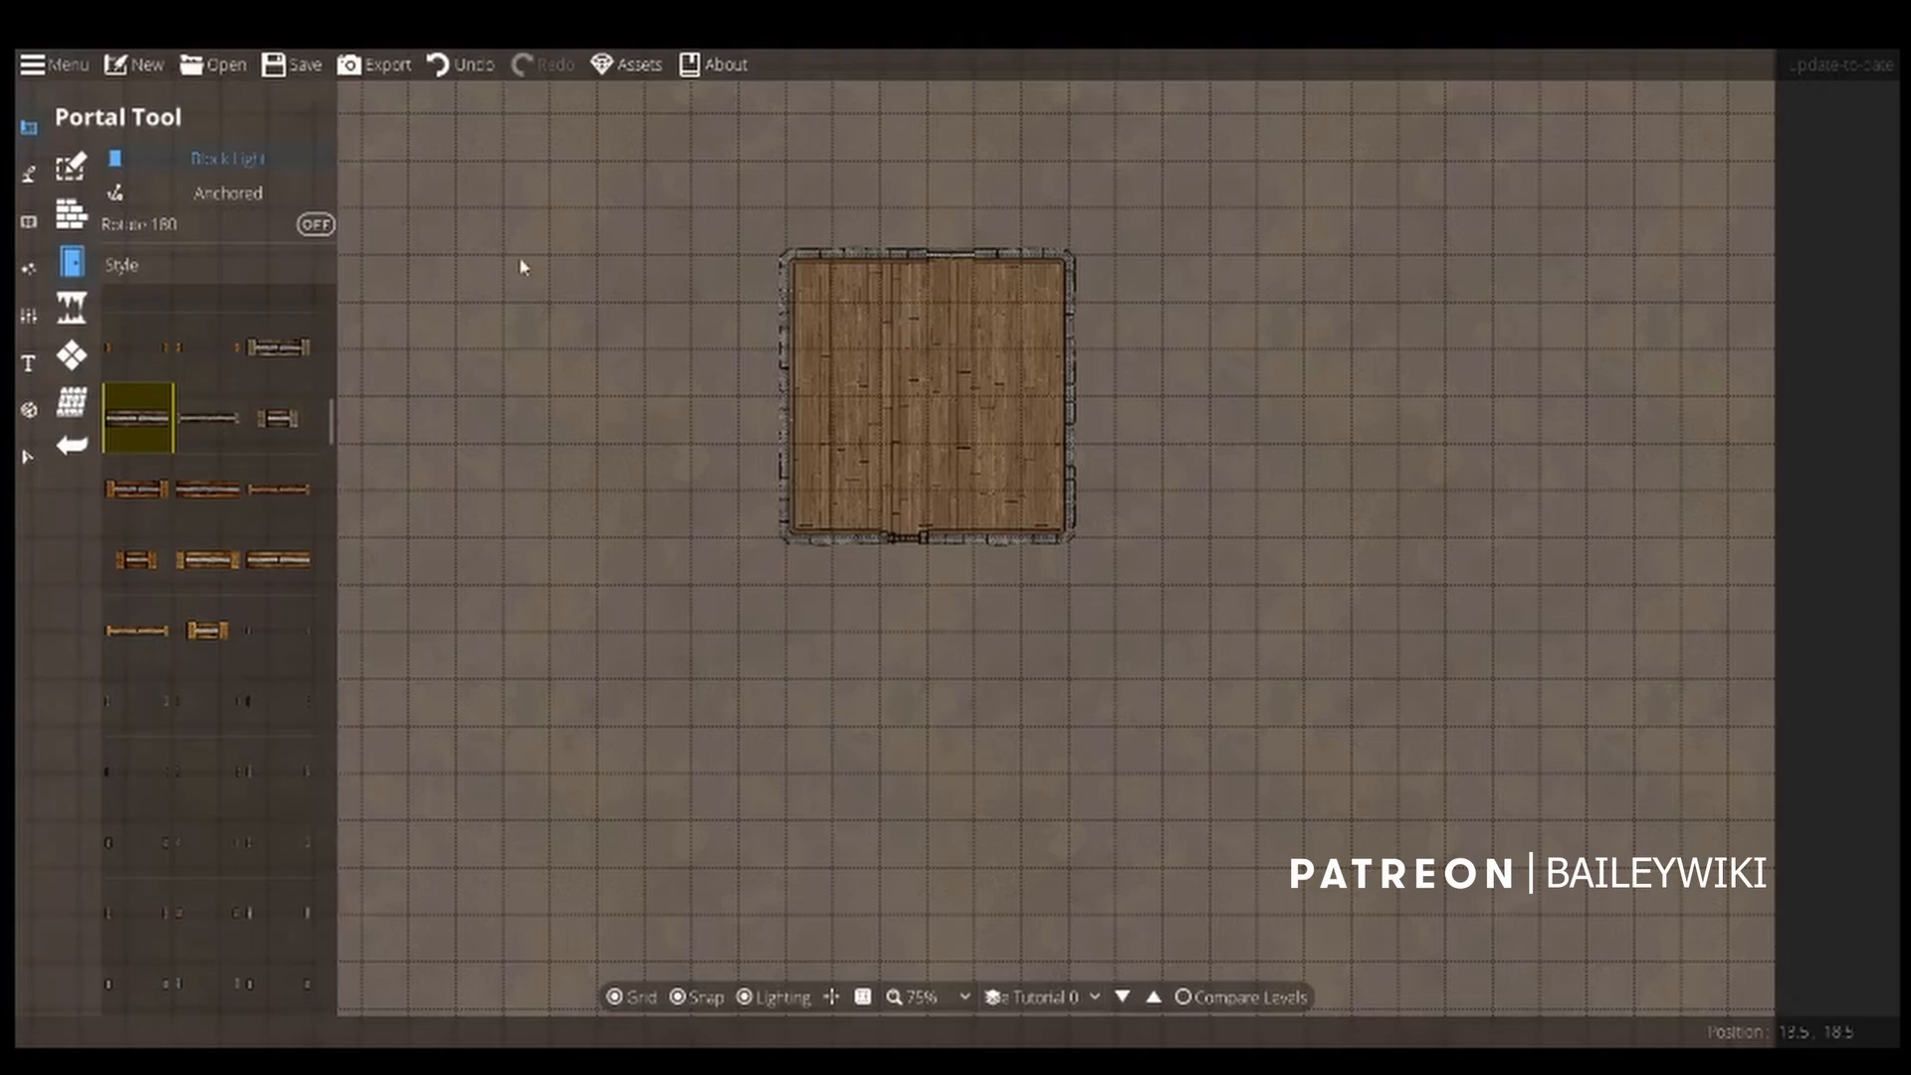
pyautogui.moveTo(848, 268); pyautogui.dragTo(881, 330)
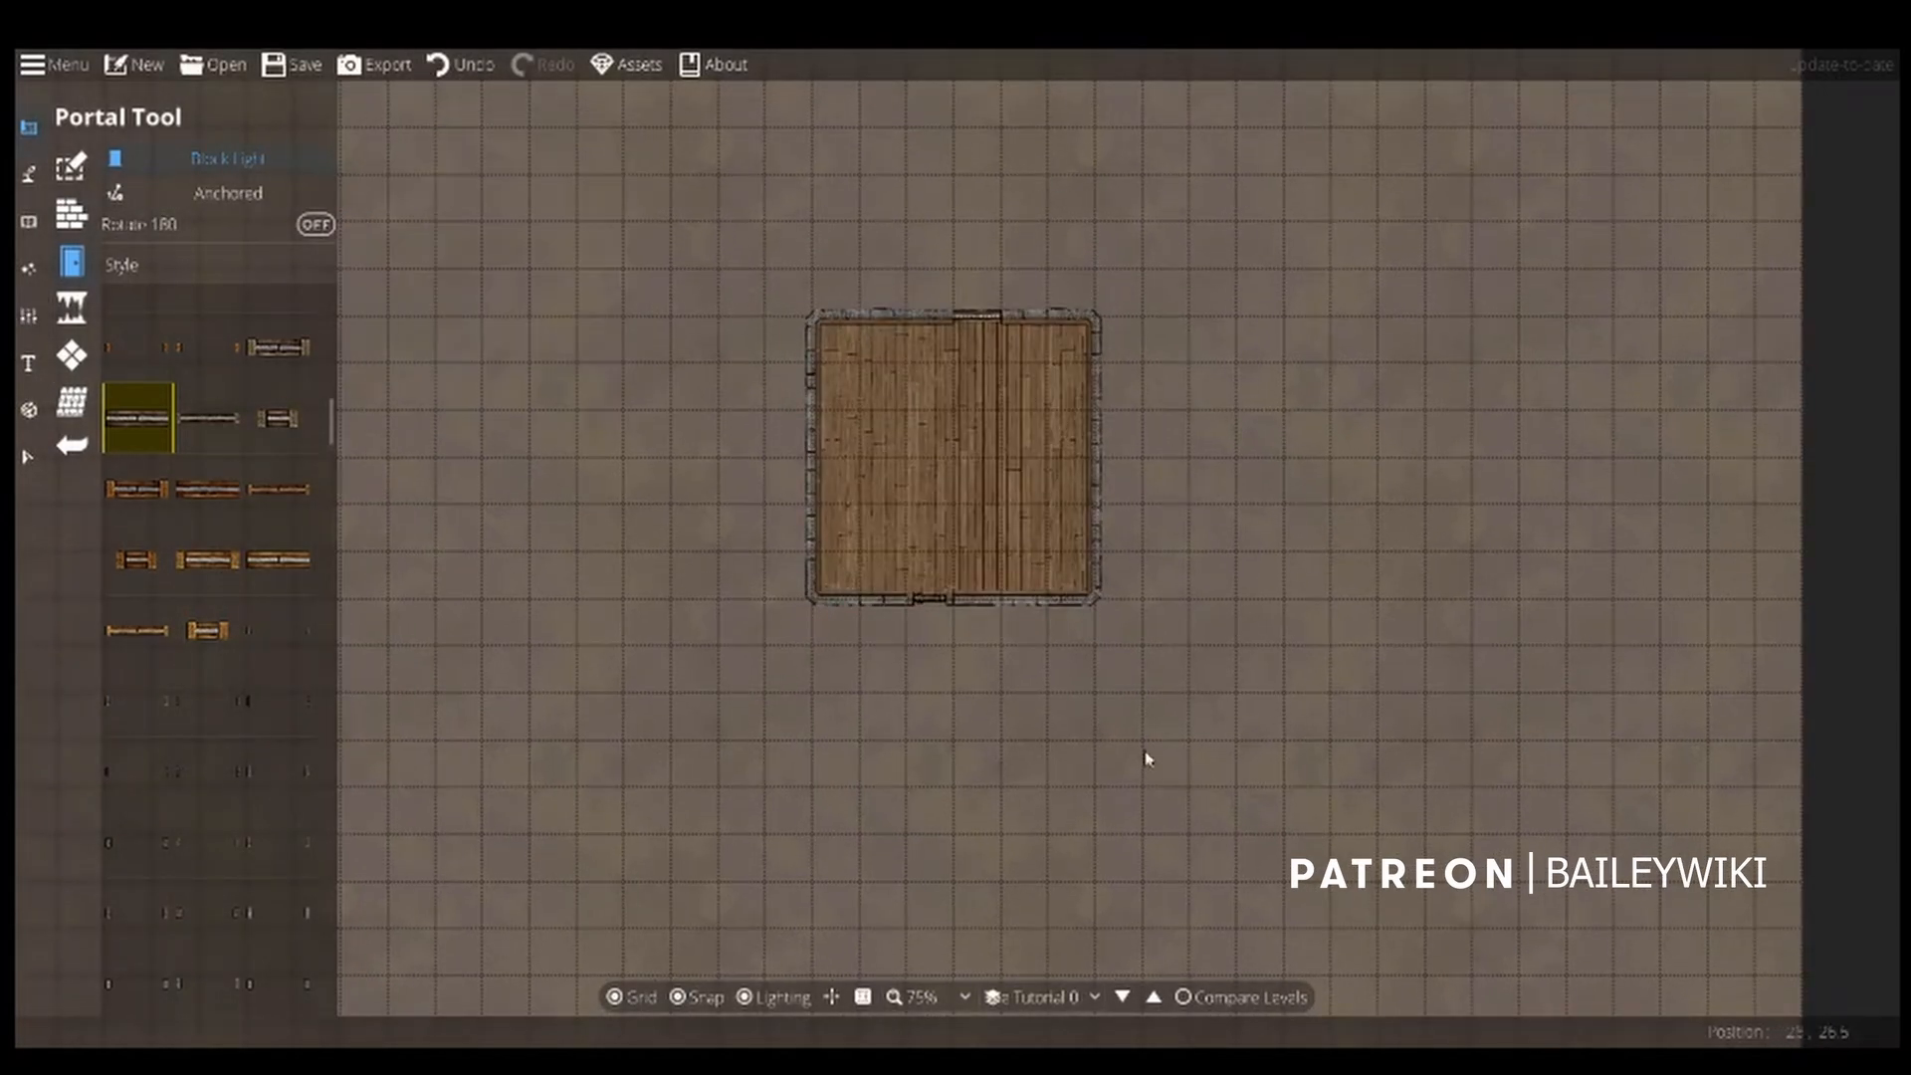
# Disable the map's terrain so that only the building shows on the empty grid.
pyautogui.click(28, 173)
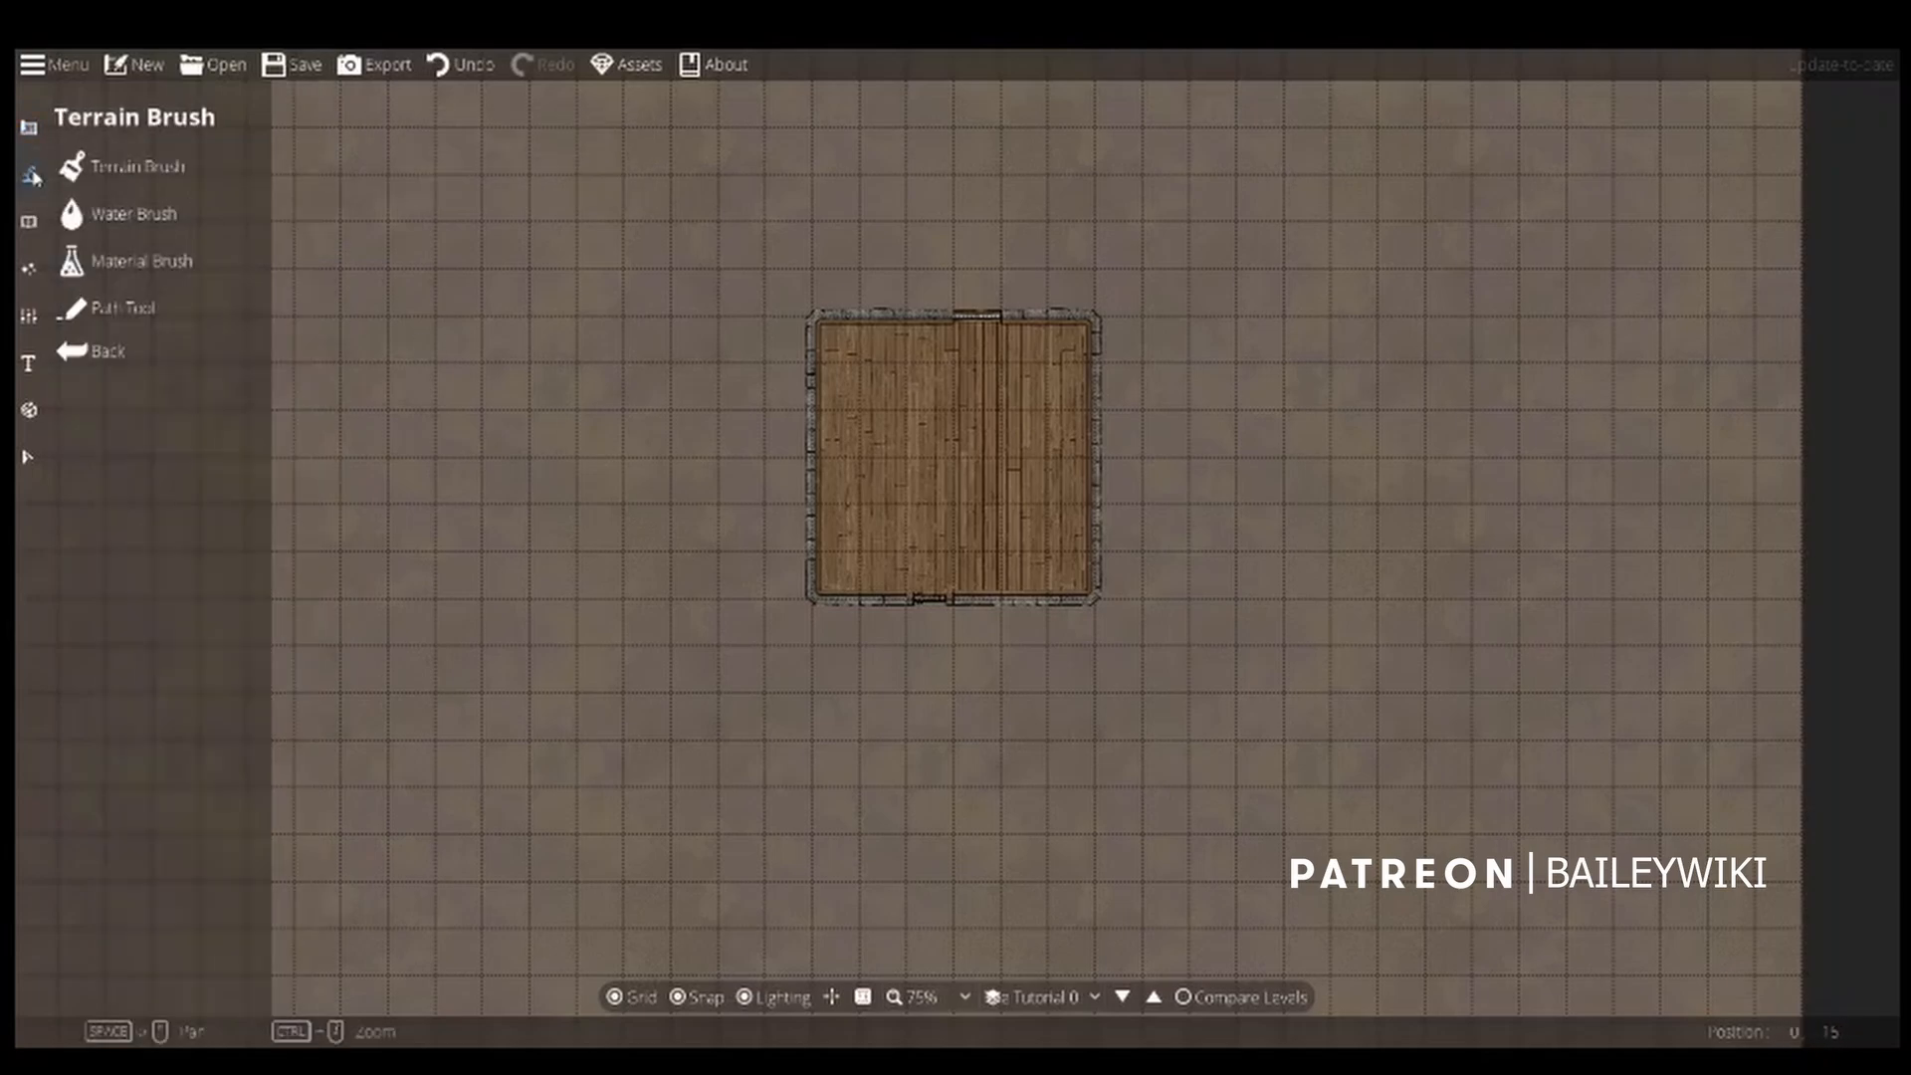
pyautogui.click(140, 176)
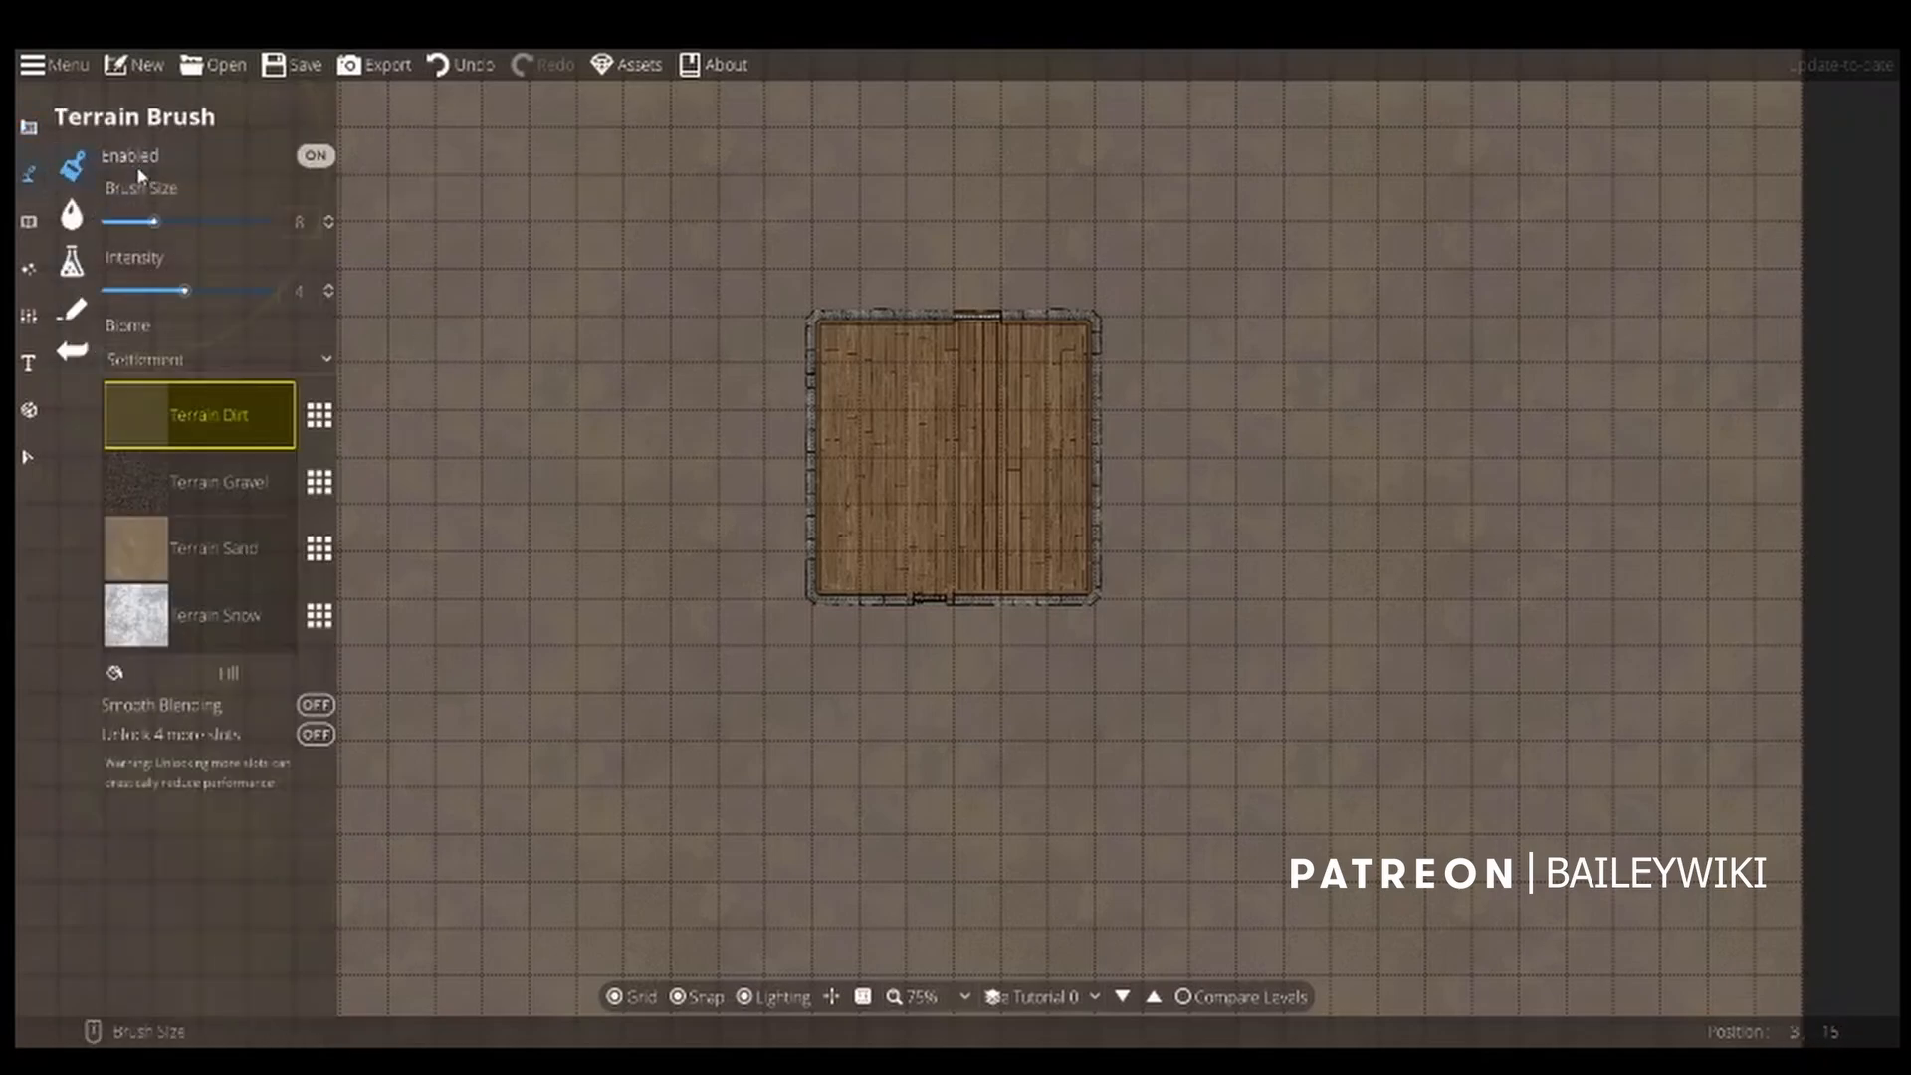
pyautogui.click(314, 158)
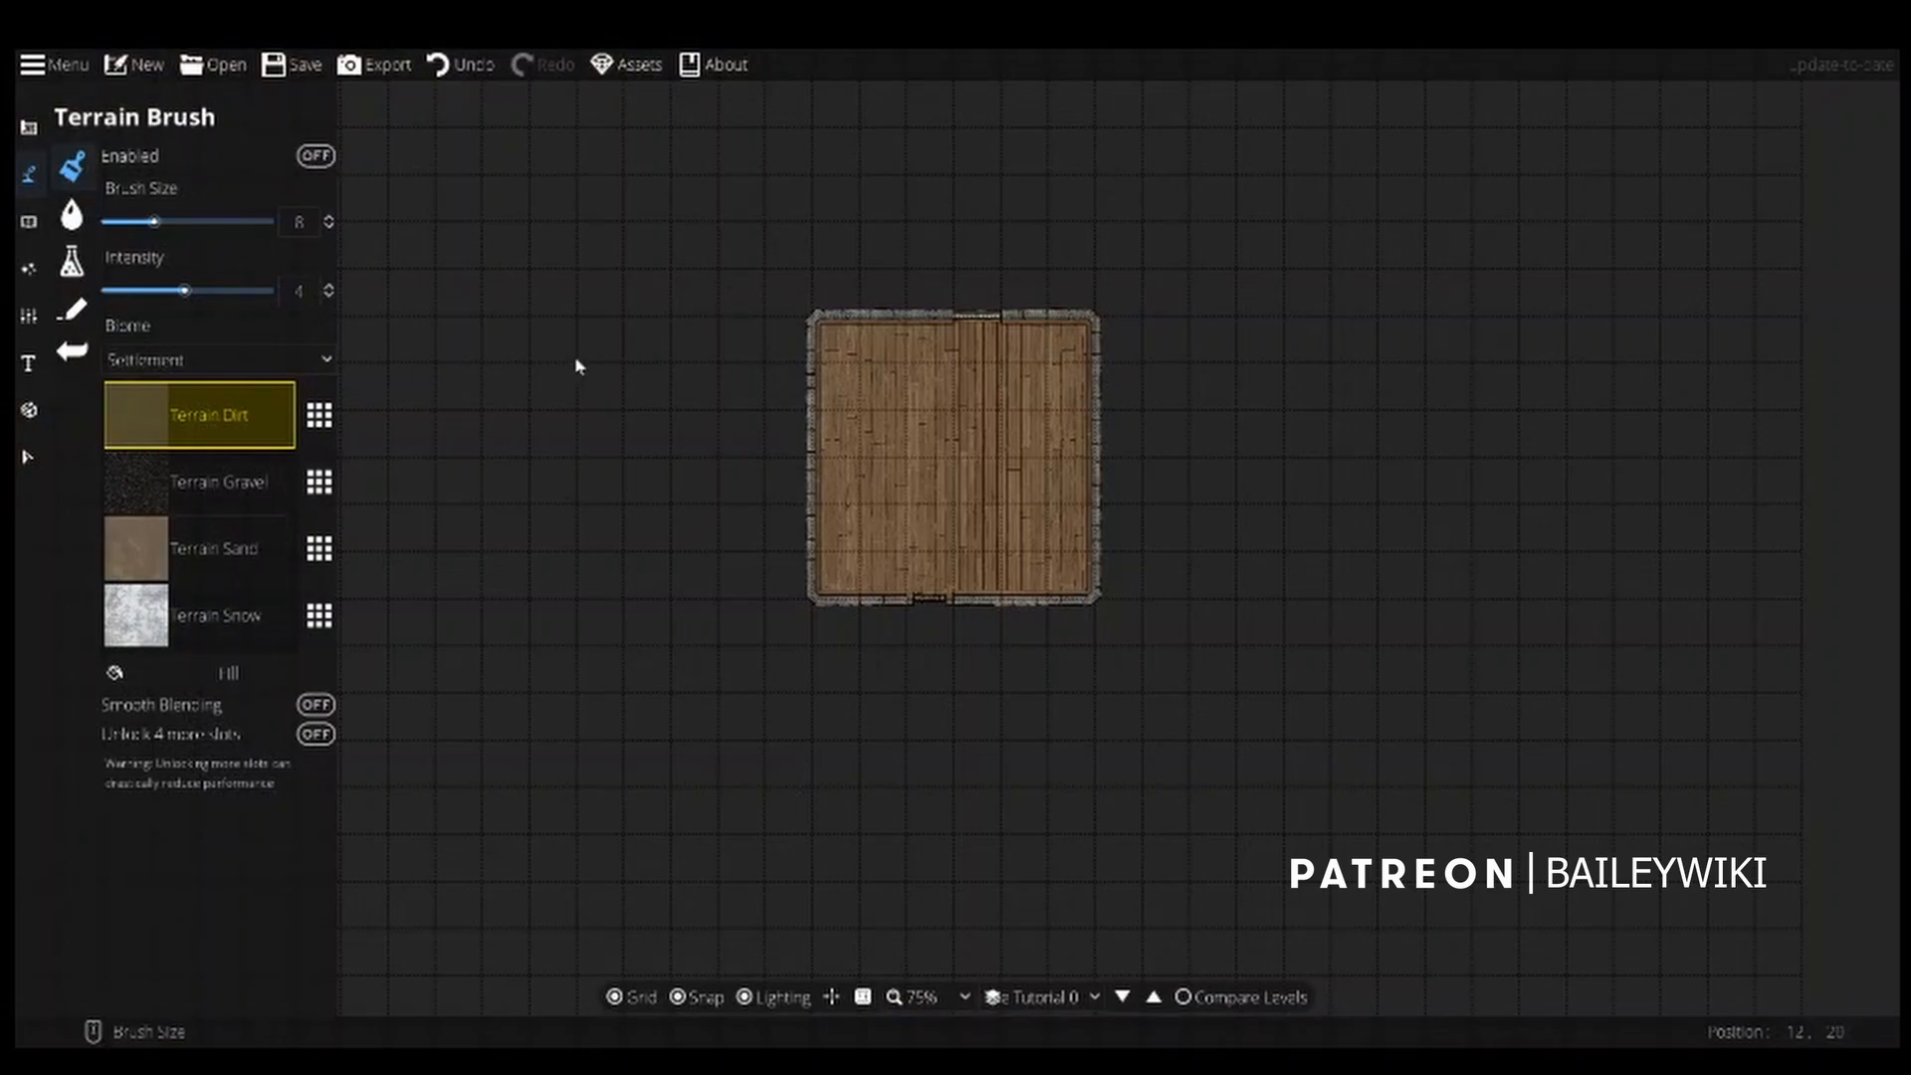
# Place the small wooden steps object, rotated -90 degrees, against the outside of the building's right wall.
pyautogui.click(28, 221)
pyautogui.click(129, 164)
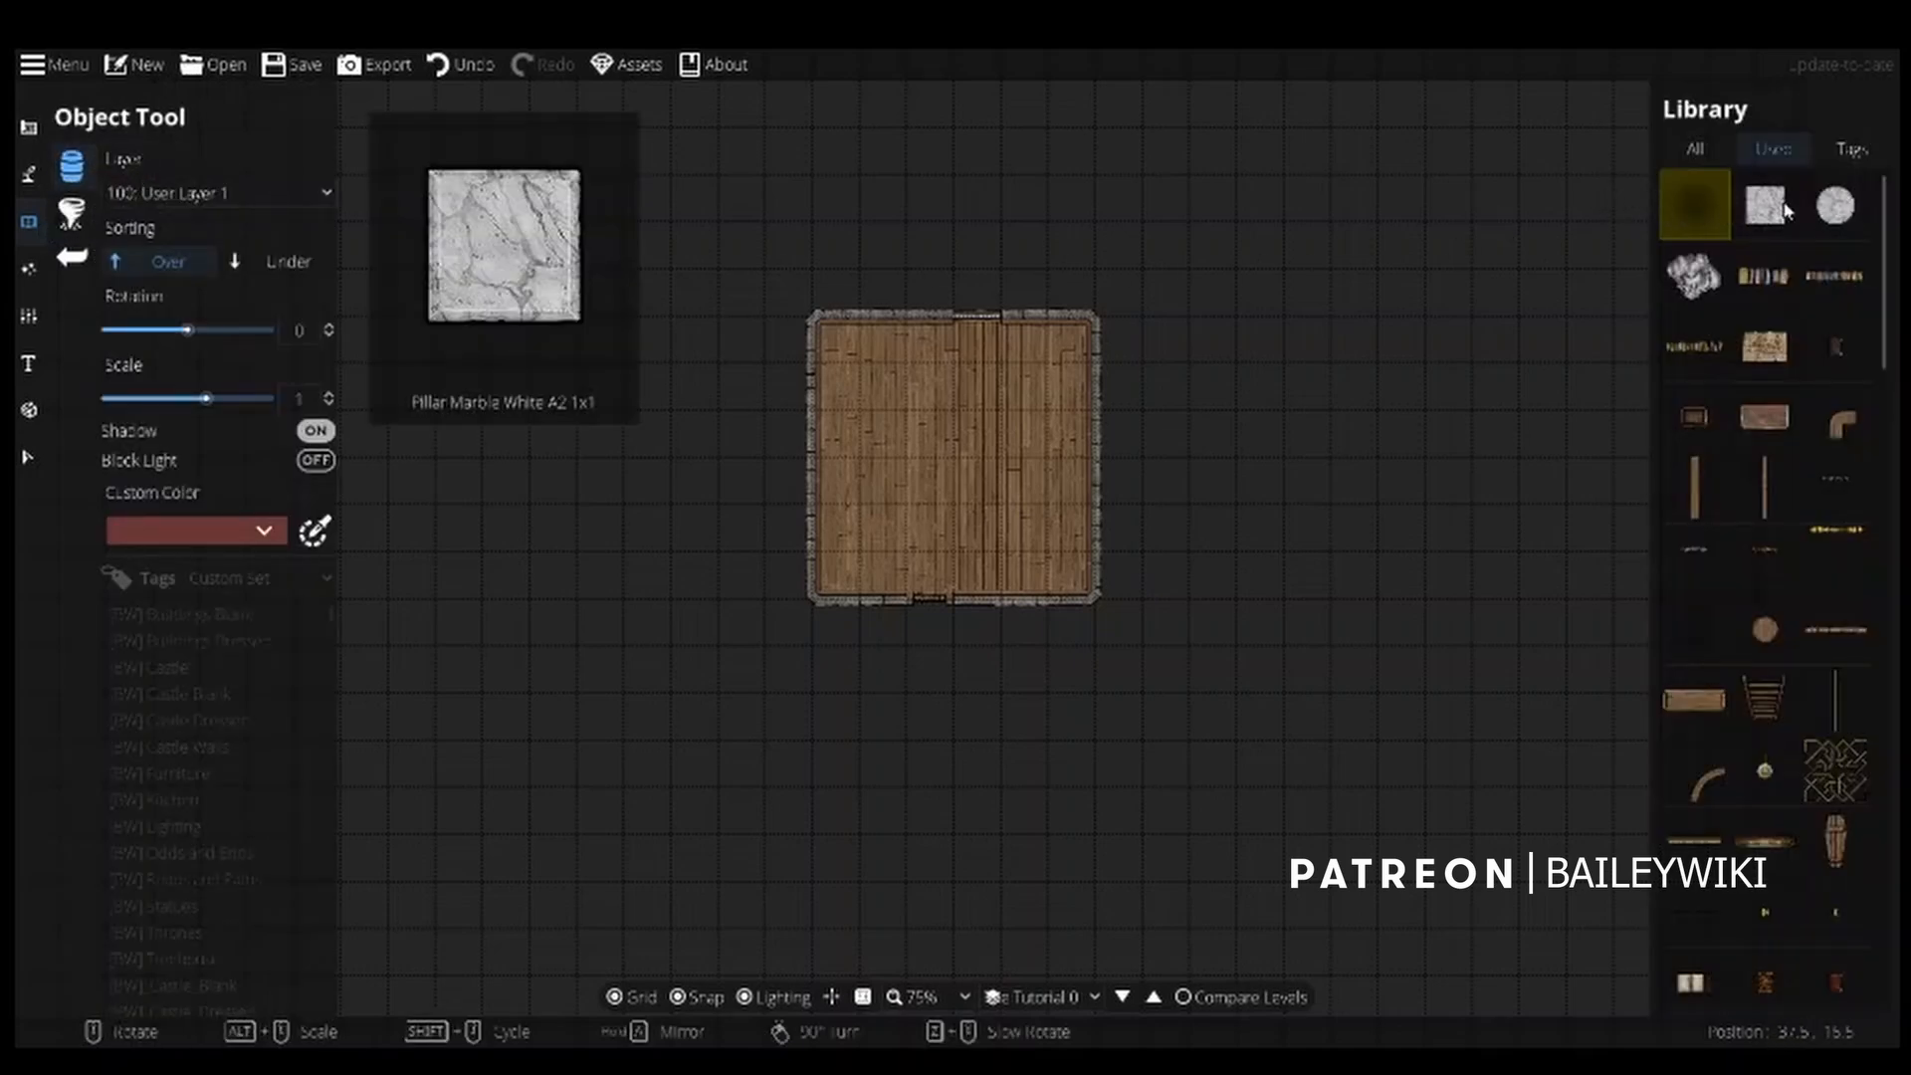
pyautogui.moveTo(1749, 353)
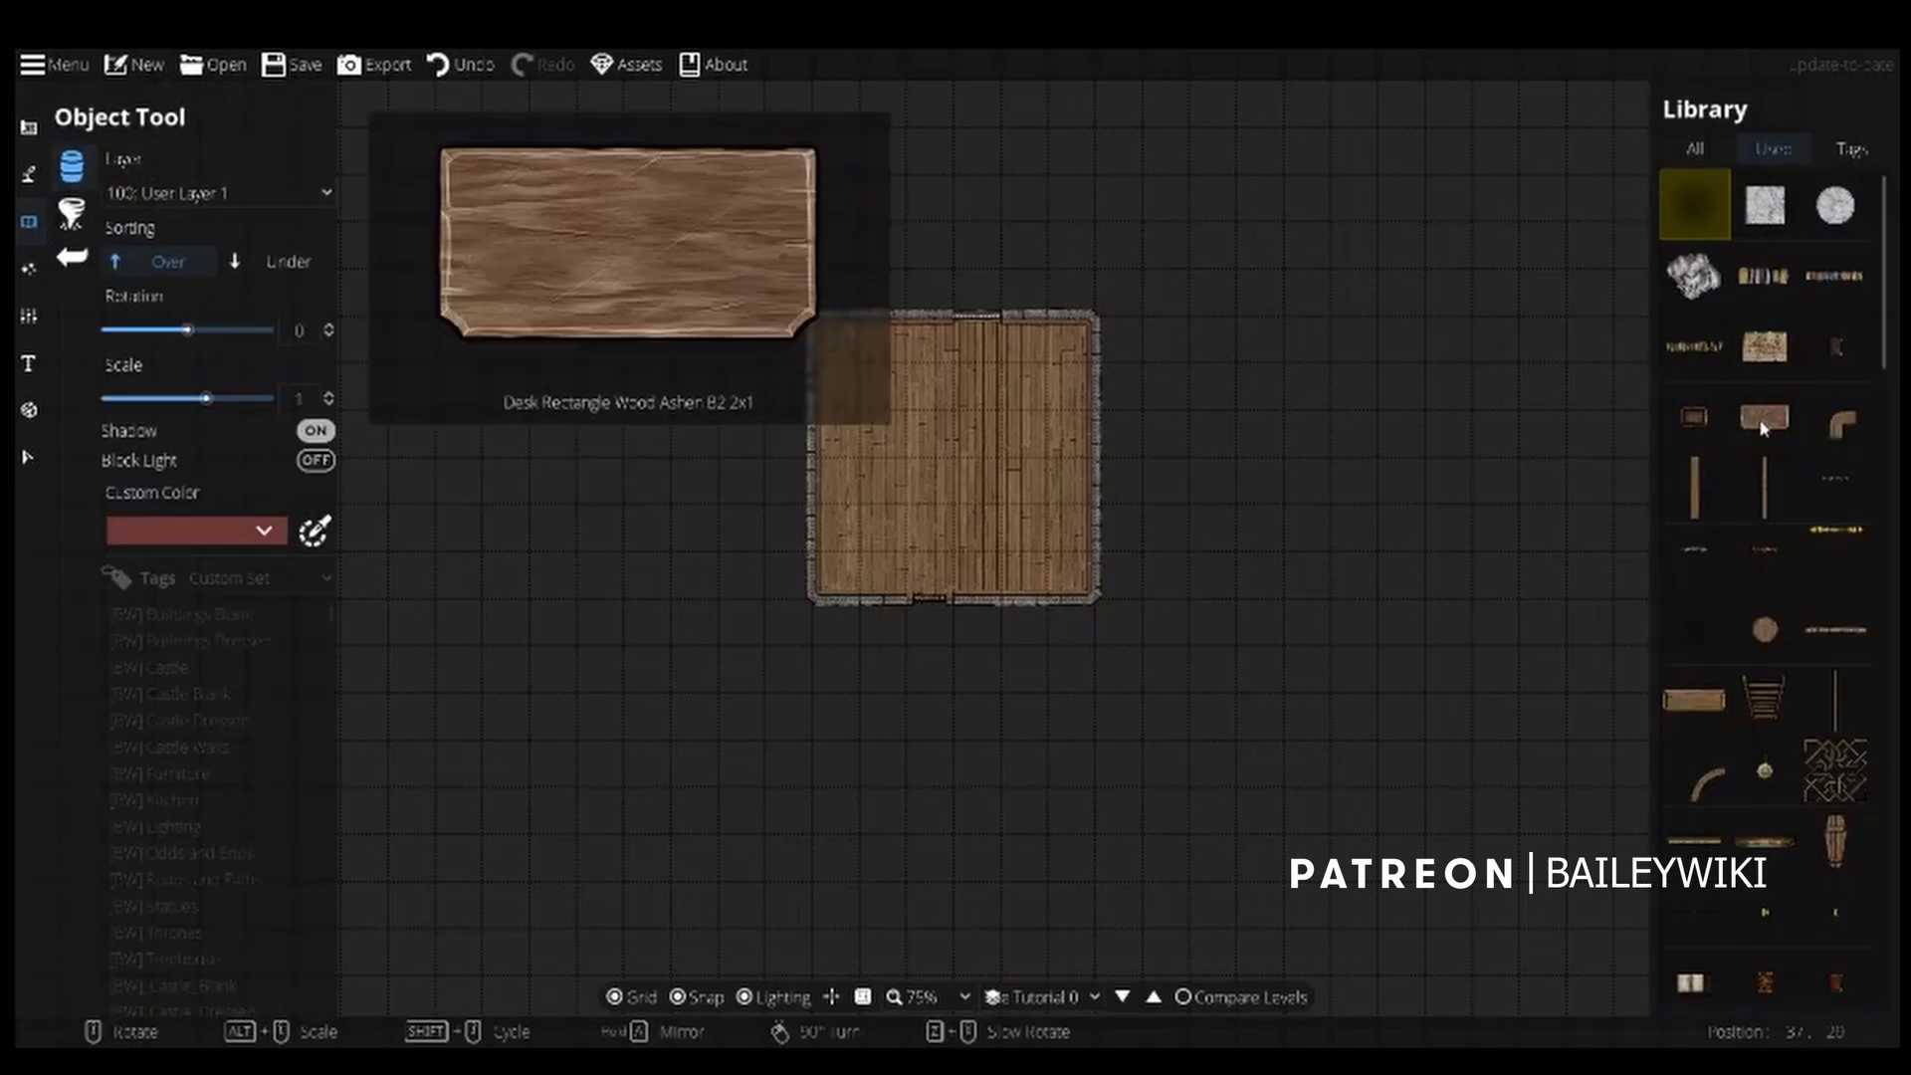
pyautogui.click(1765, 697)
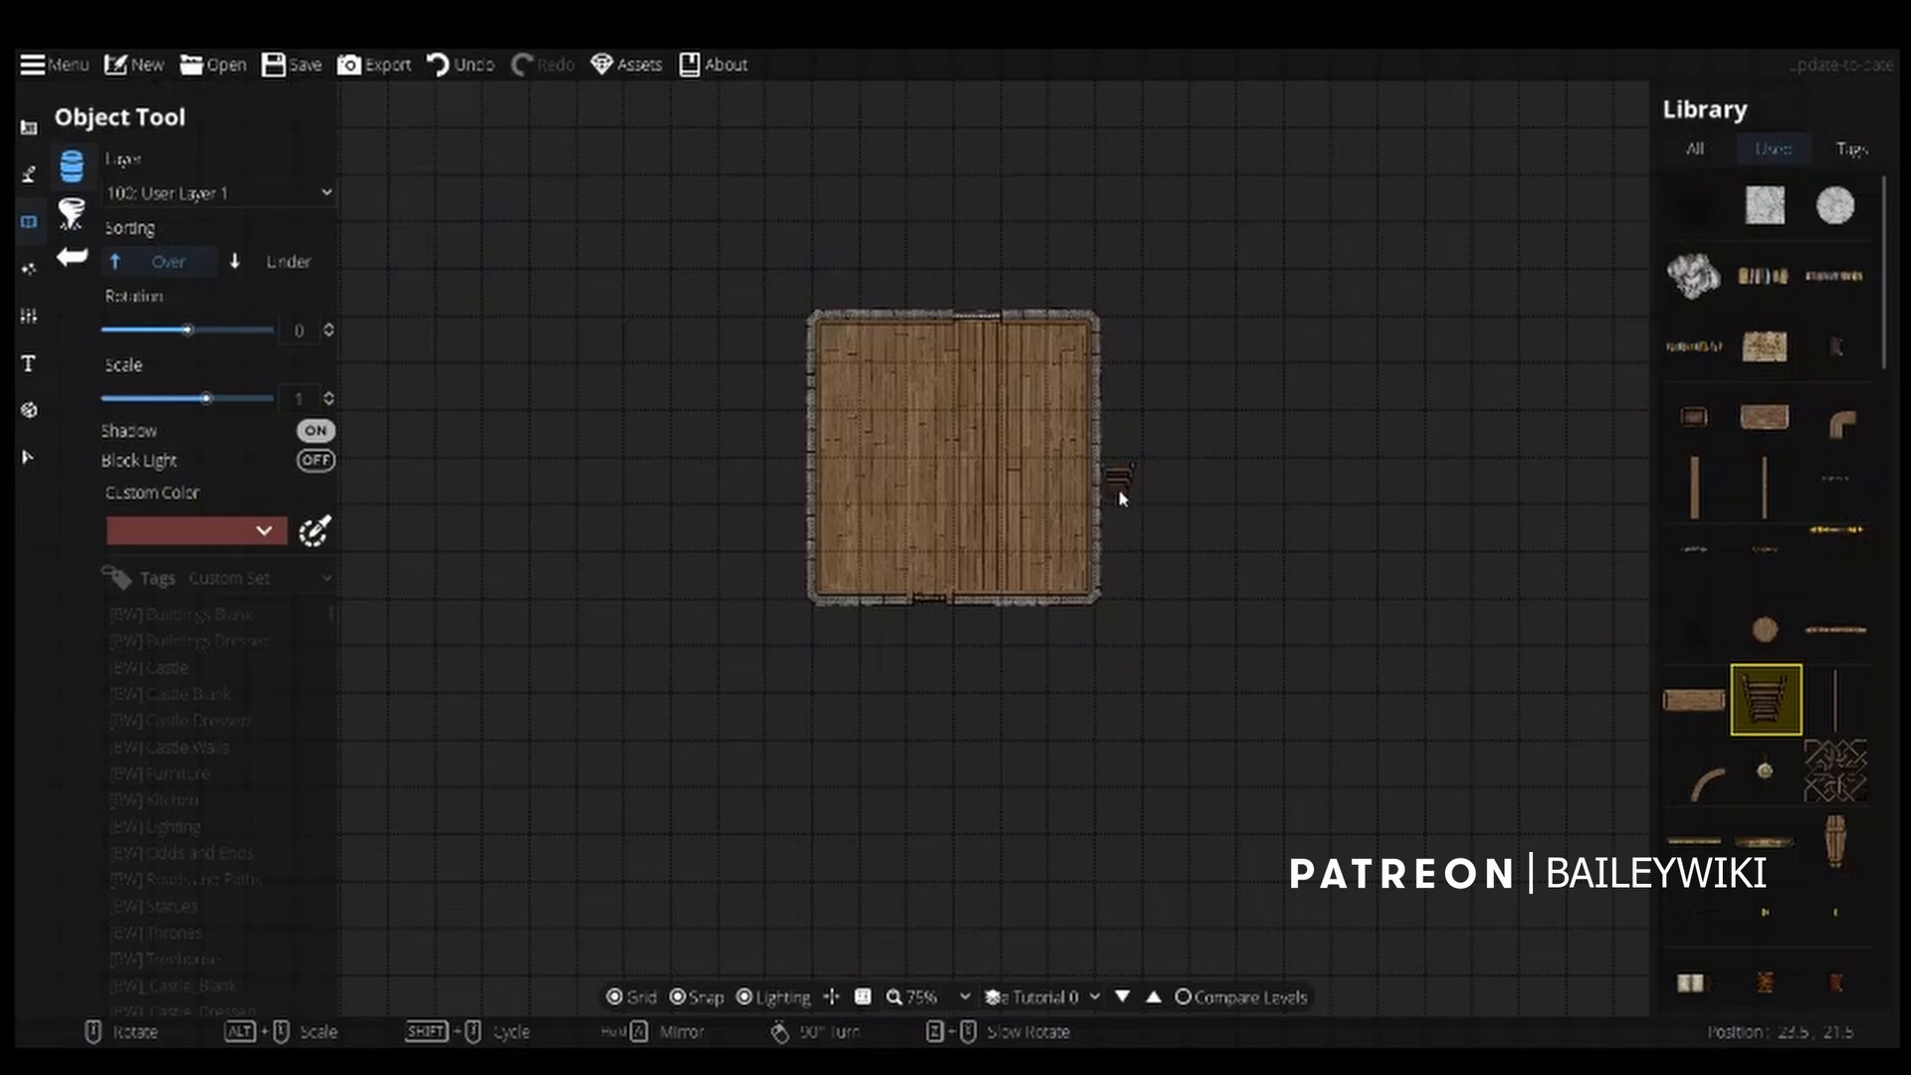
pyautogui.scroll(-2, 1118, 498)
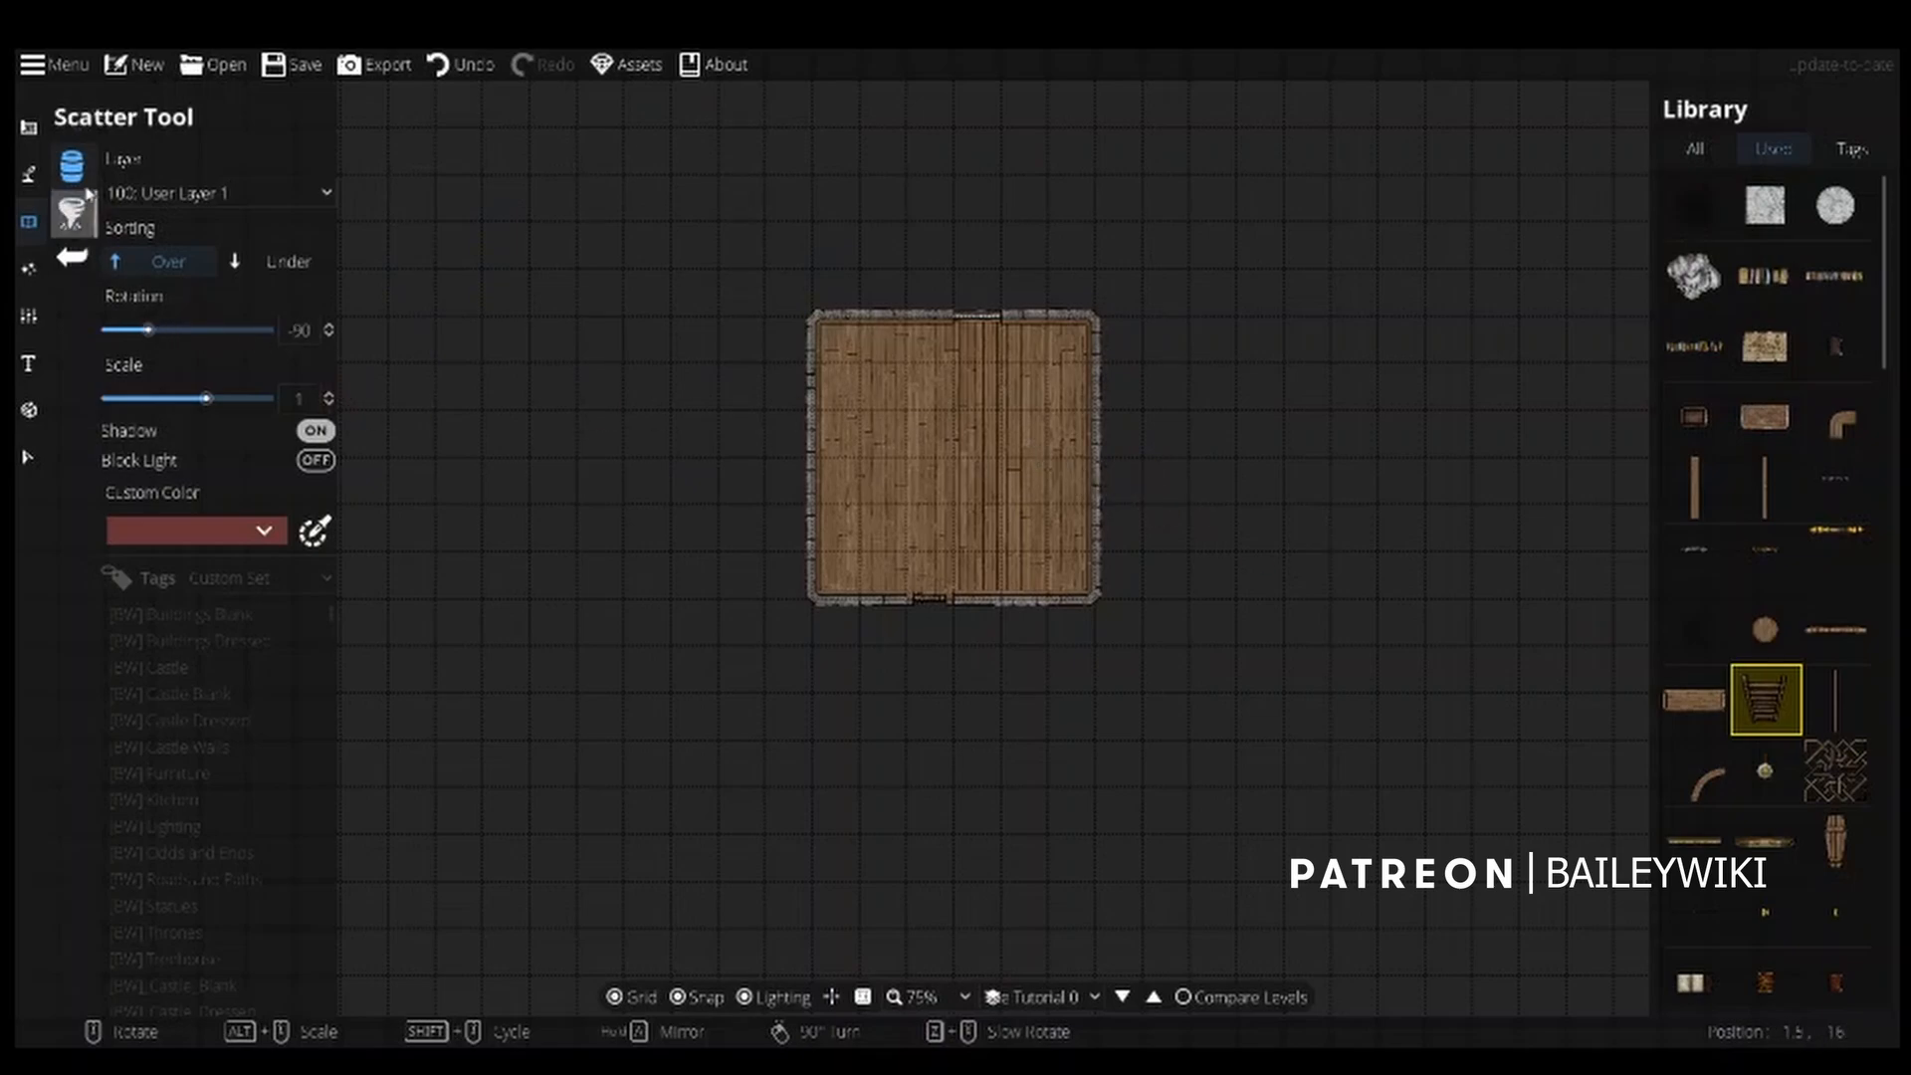
pyautogui.scroll(3, 1071, 503)
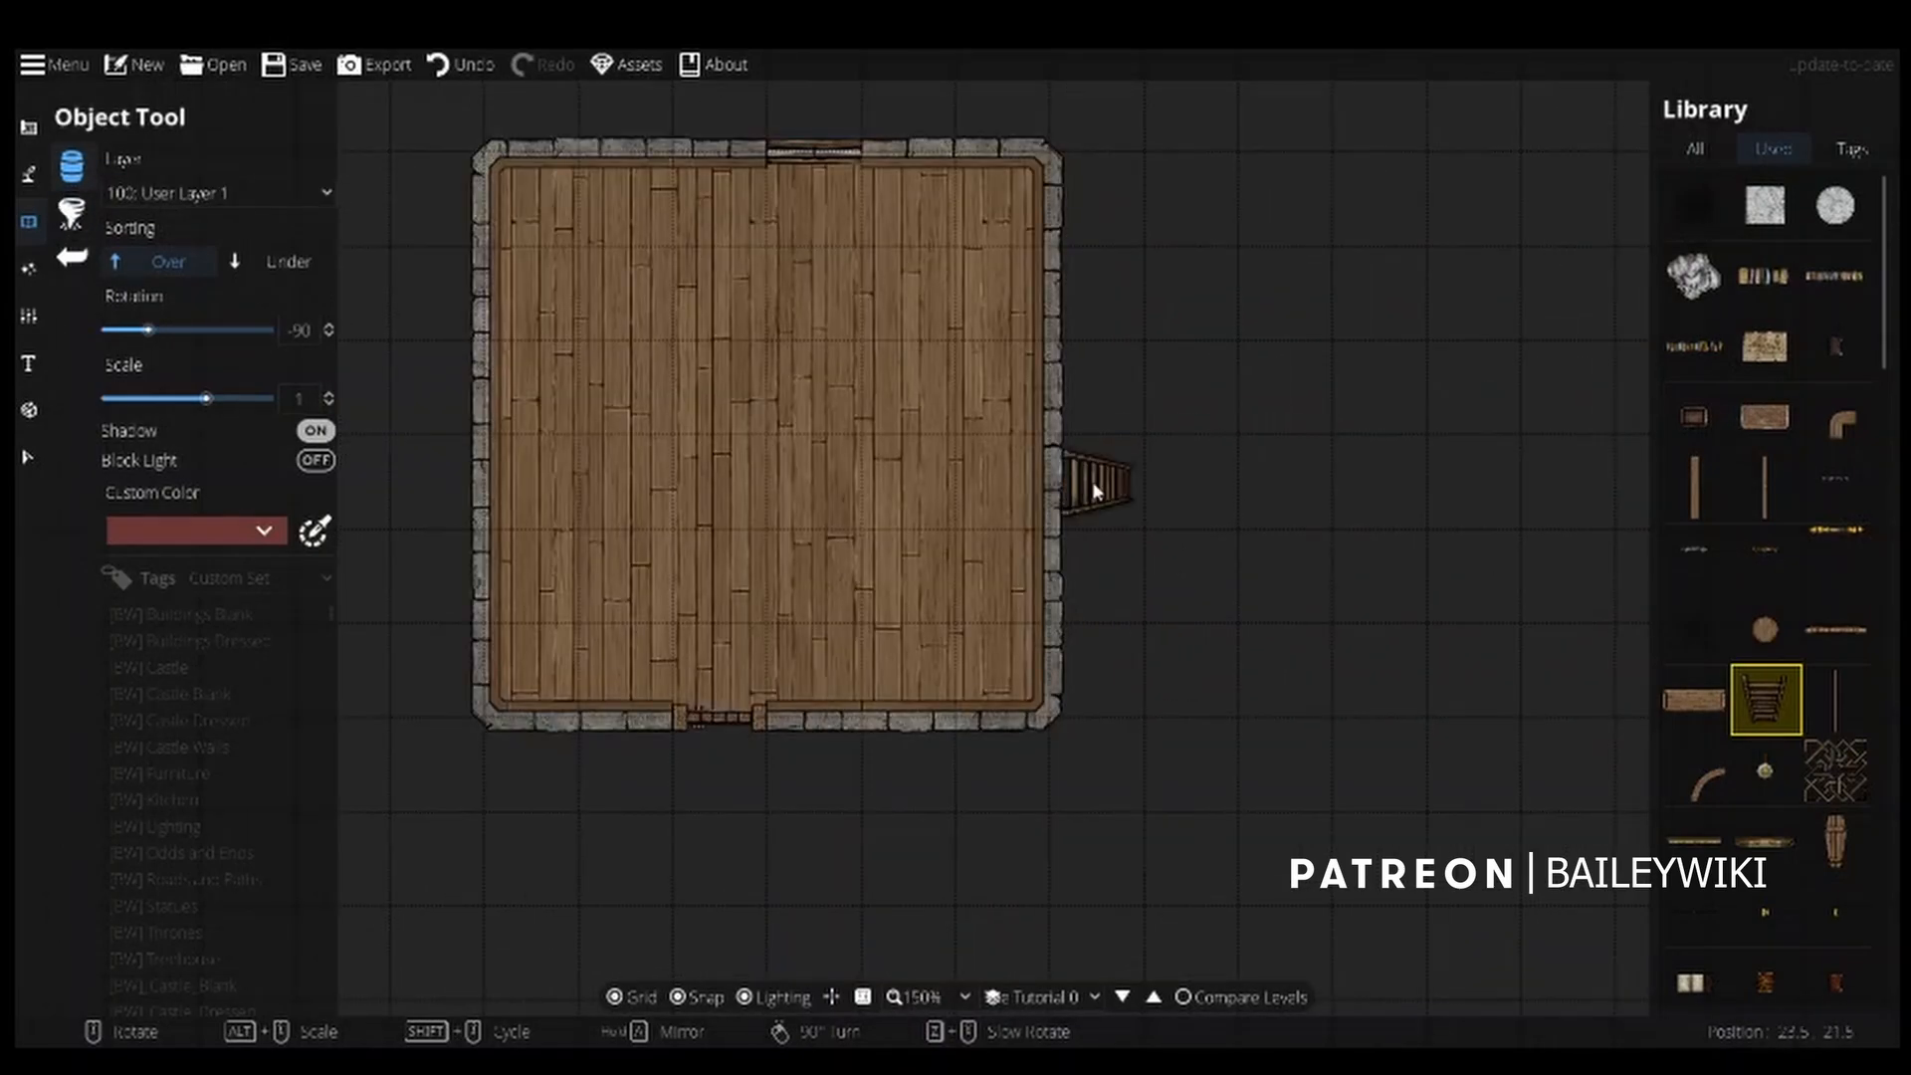
pyautogui.click(1095, 491)
pyautogui.scroll(-3, 467, 457)
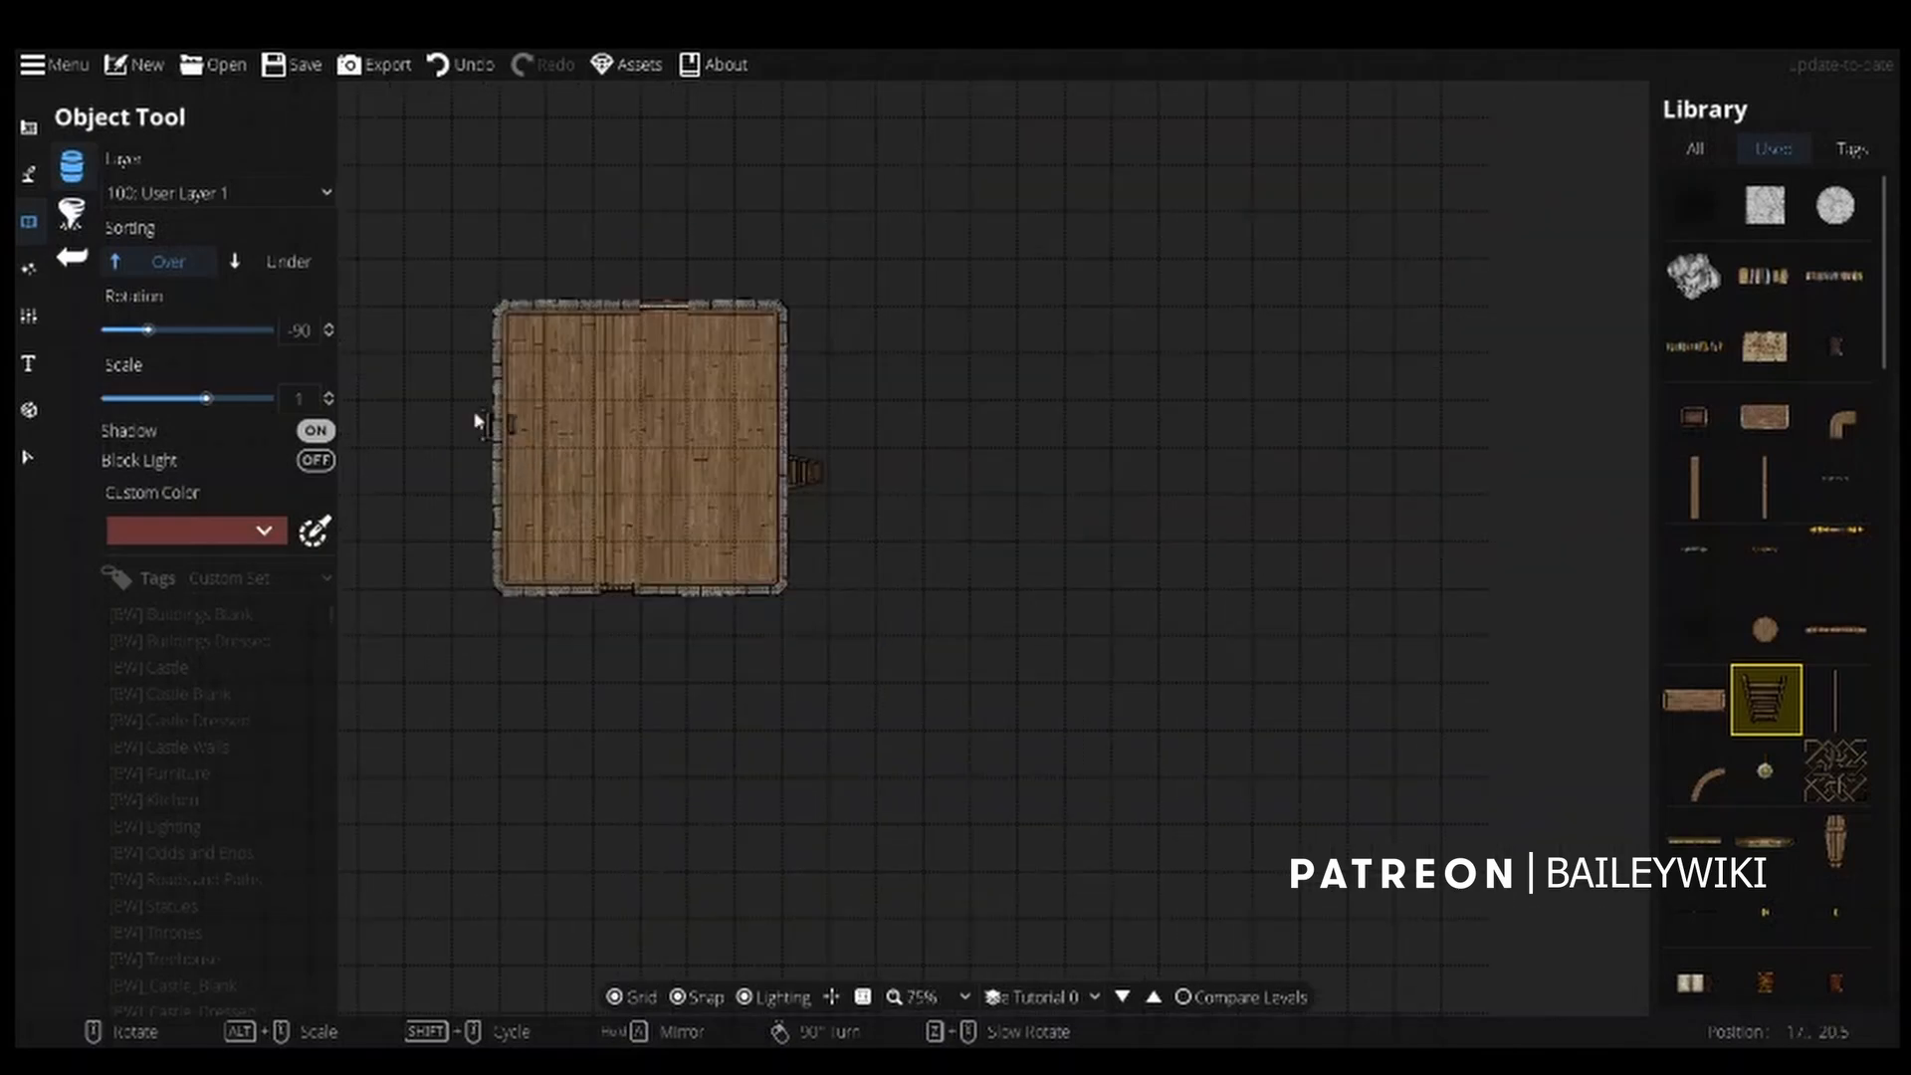
# Trace the building's walls clockwise from the upper wall with a dark shadow path, shading the inner edges of the floor.
pyautogui.click(28, 174)
pyautogui.click(139, 309)
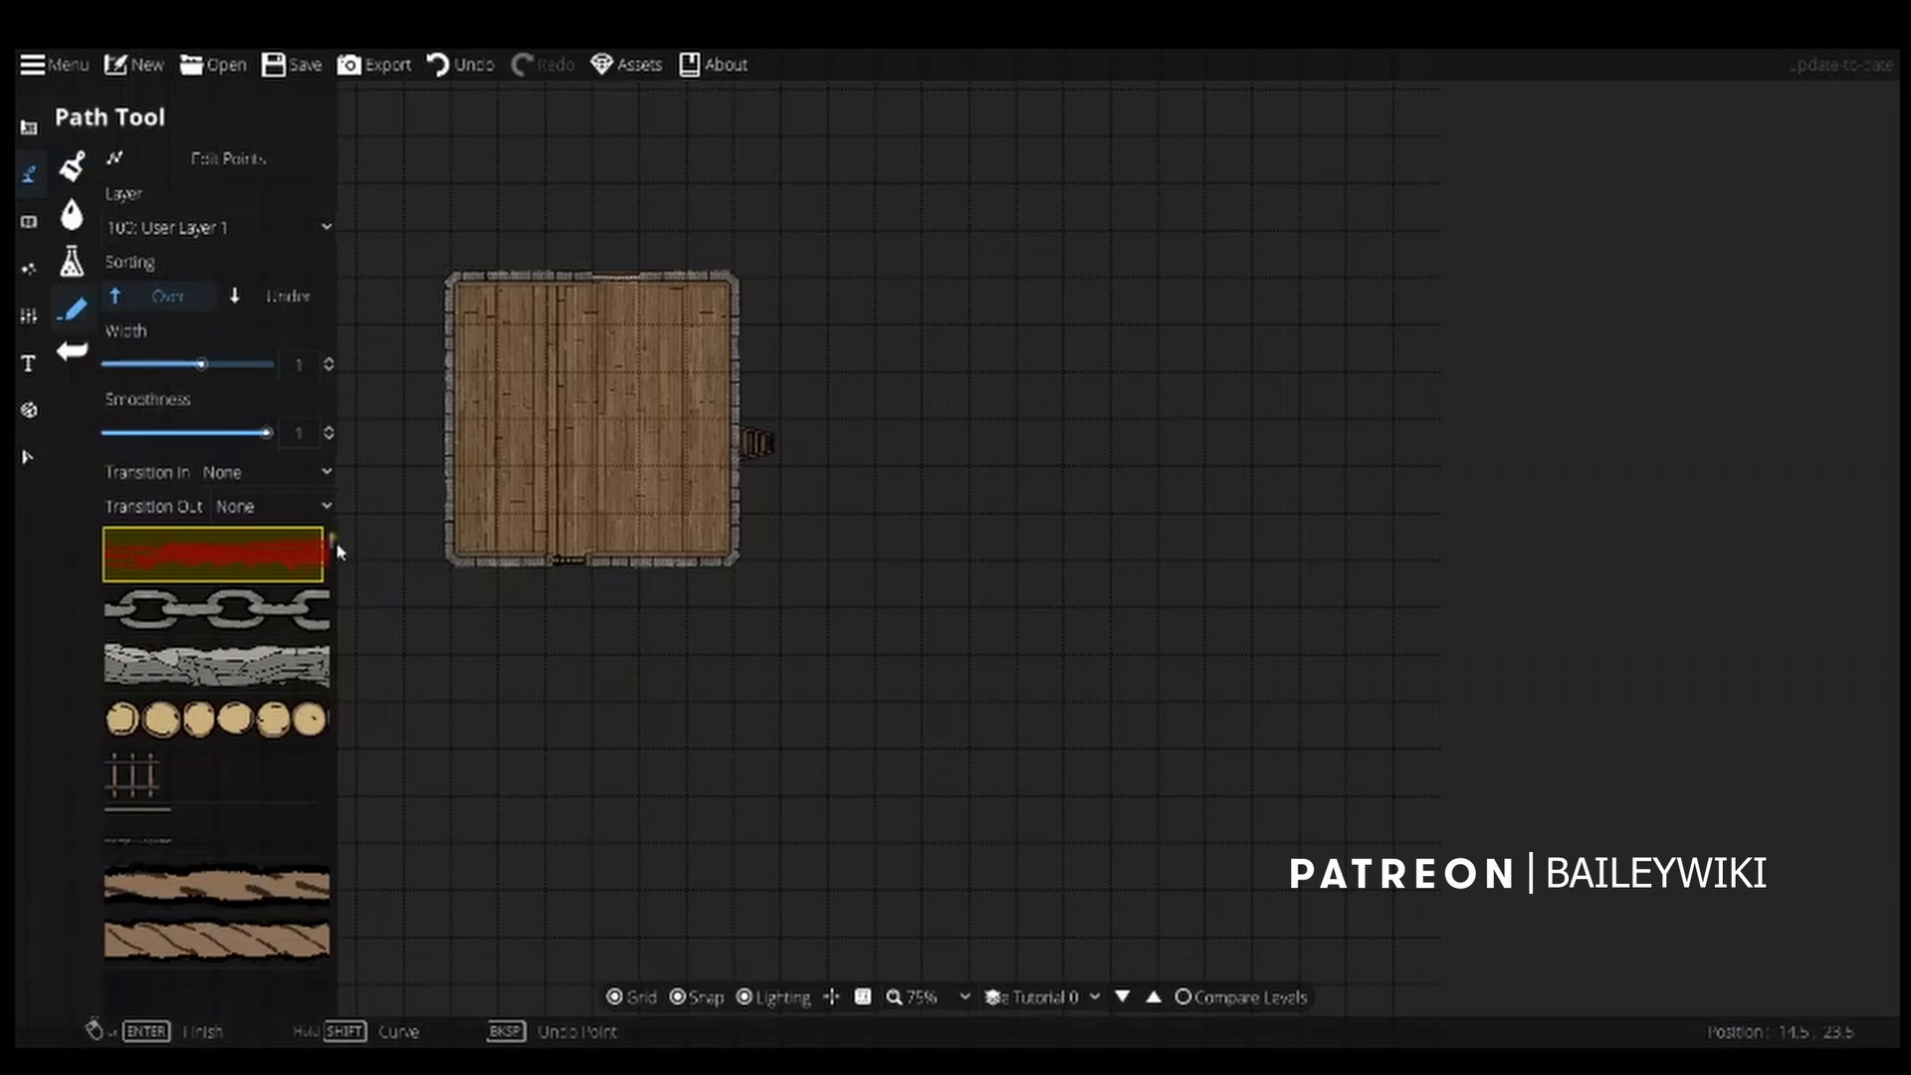
pyautogui.moveTo(337, 547); pyautogui.dragTo(350, 829)
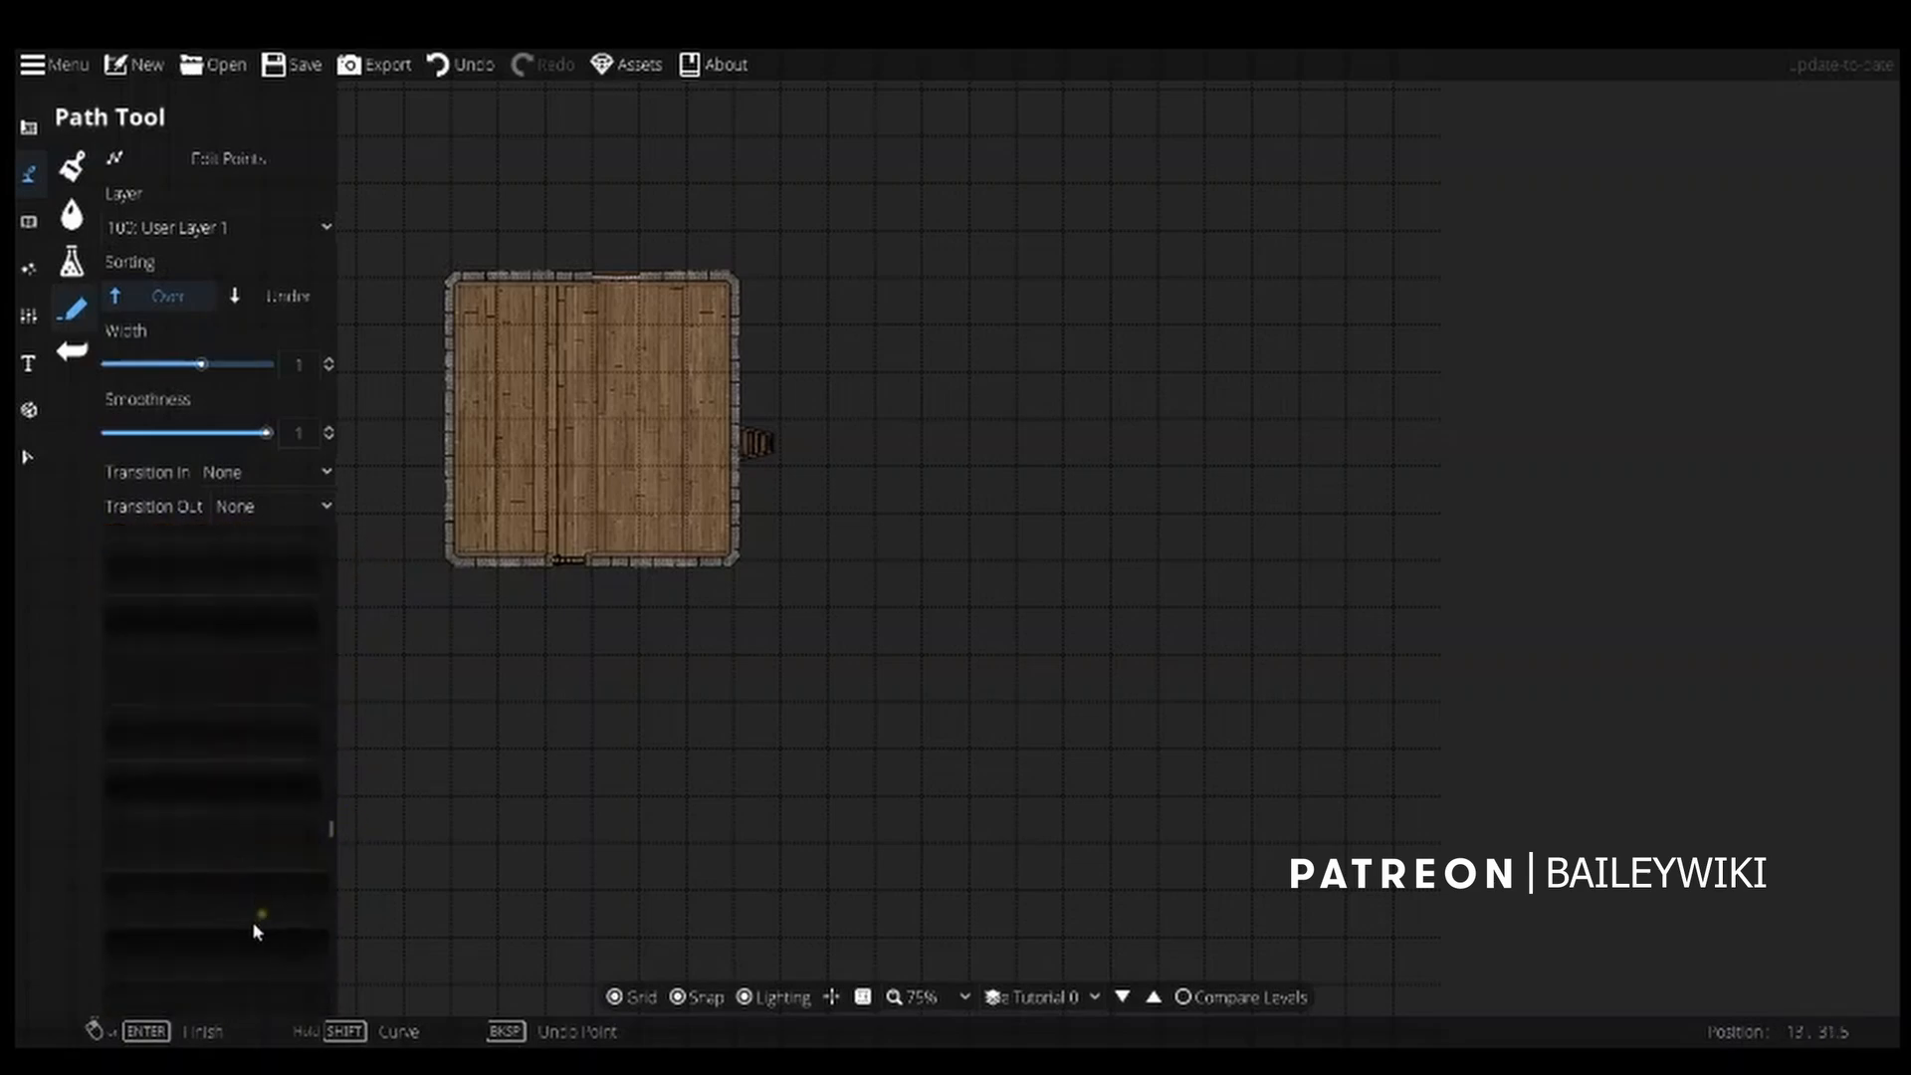
pyautogui.click(239, 886)
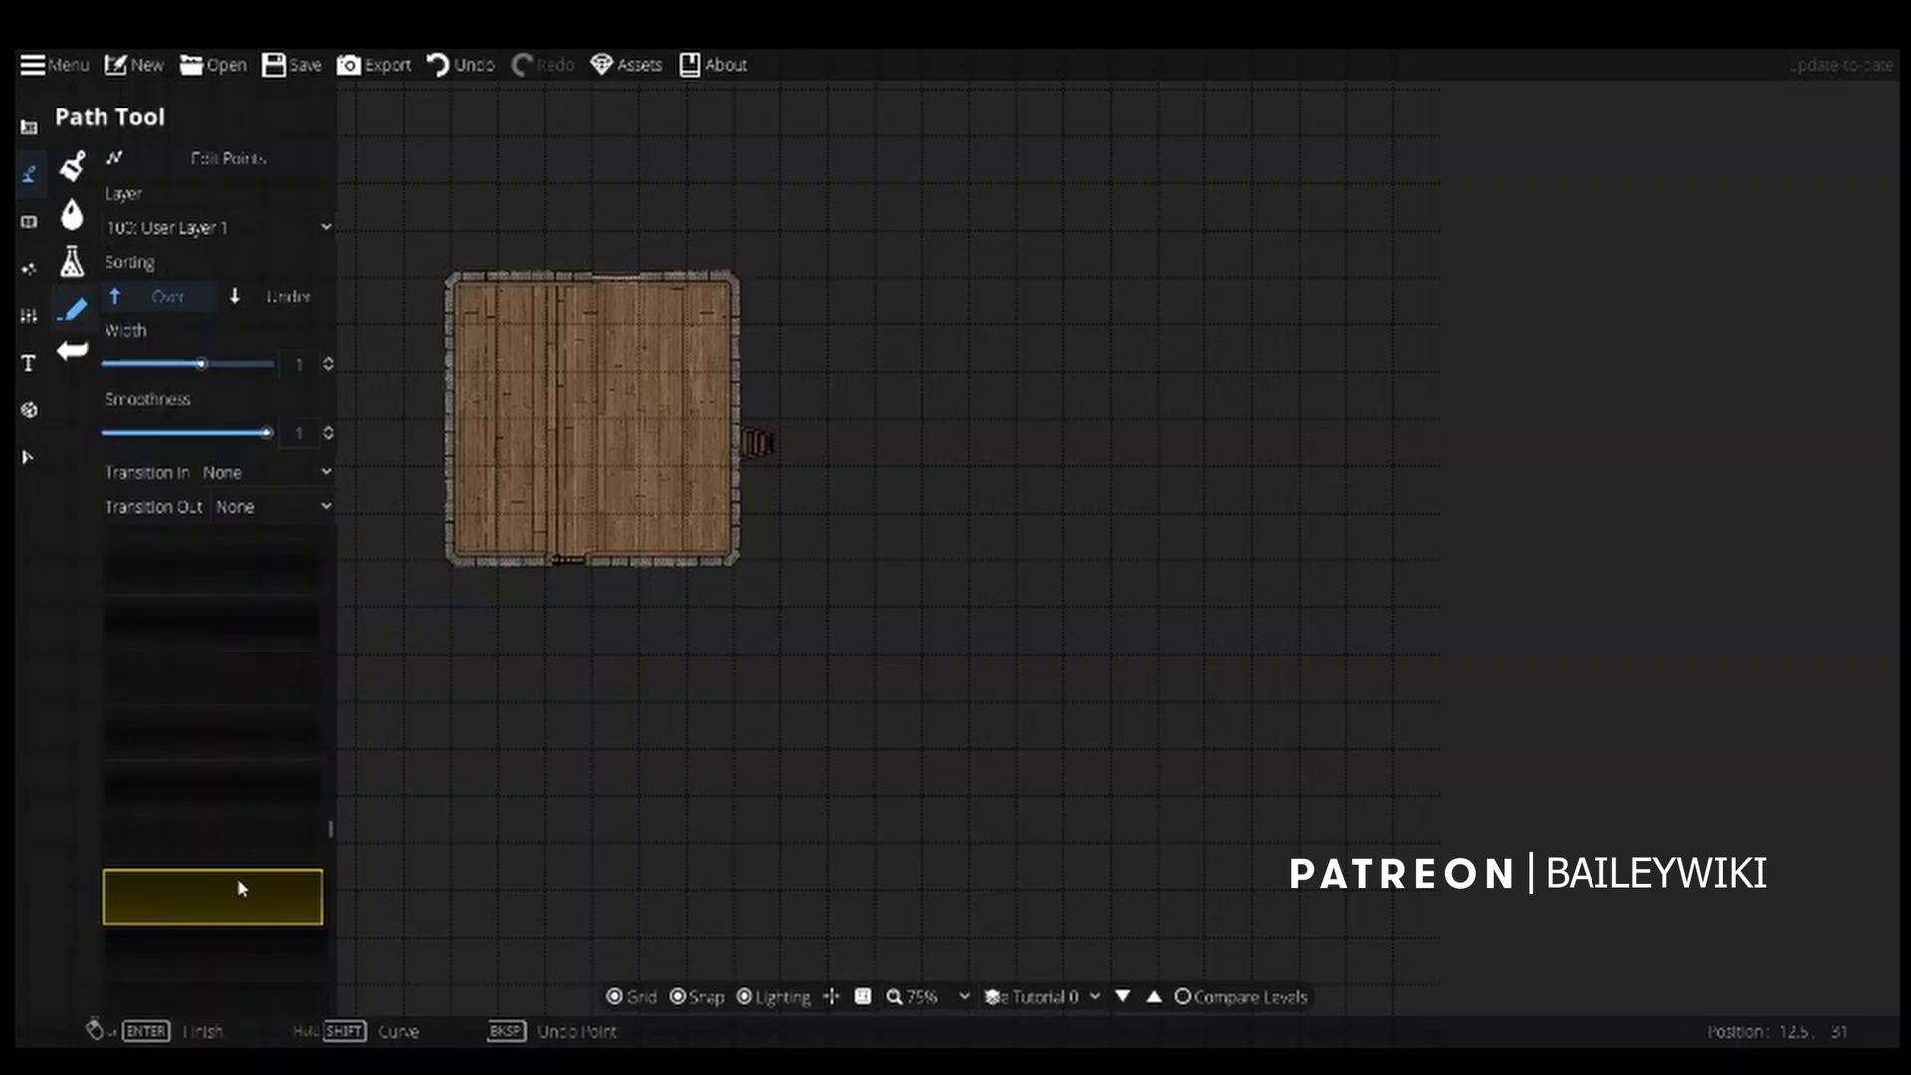
pyautogui.click(547, 277)
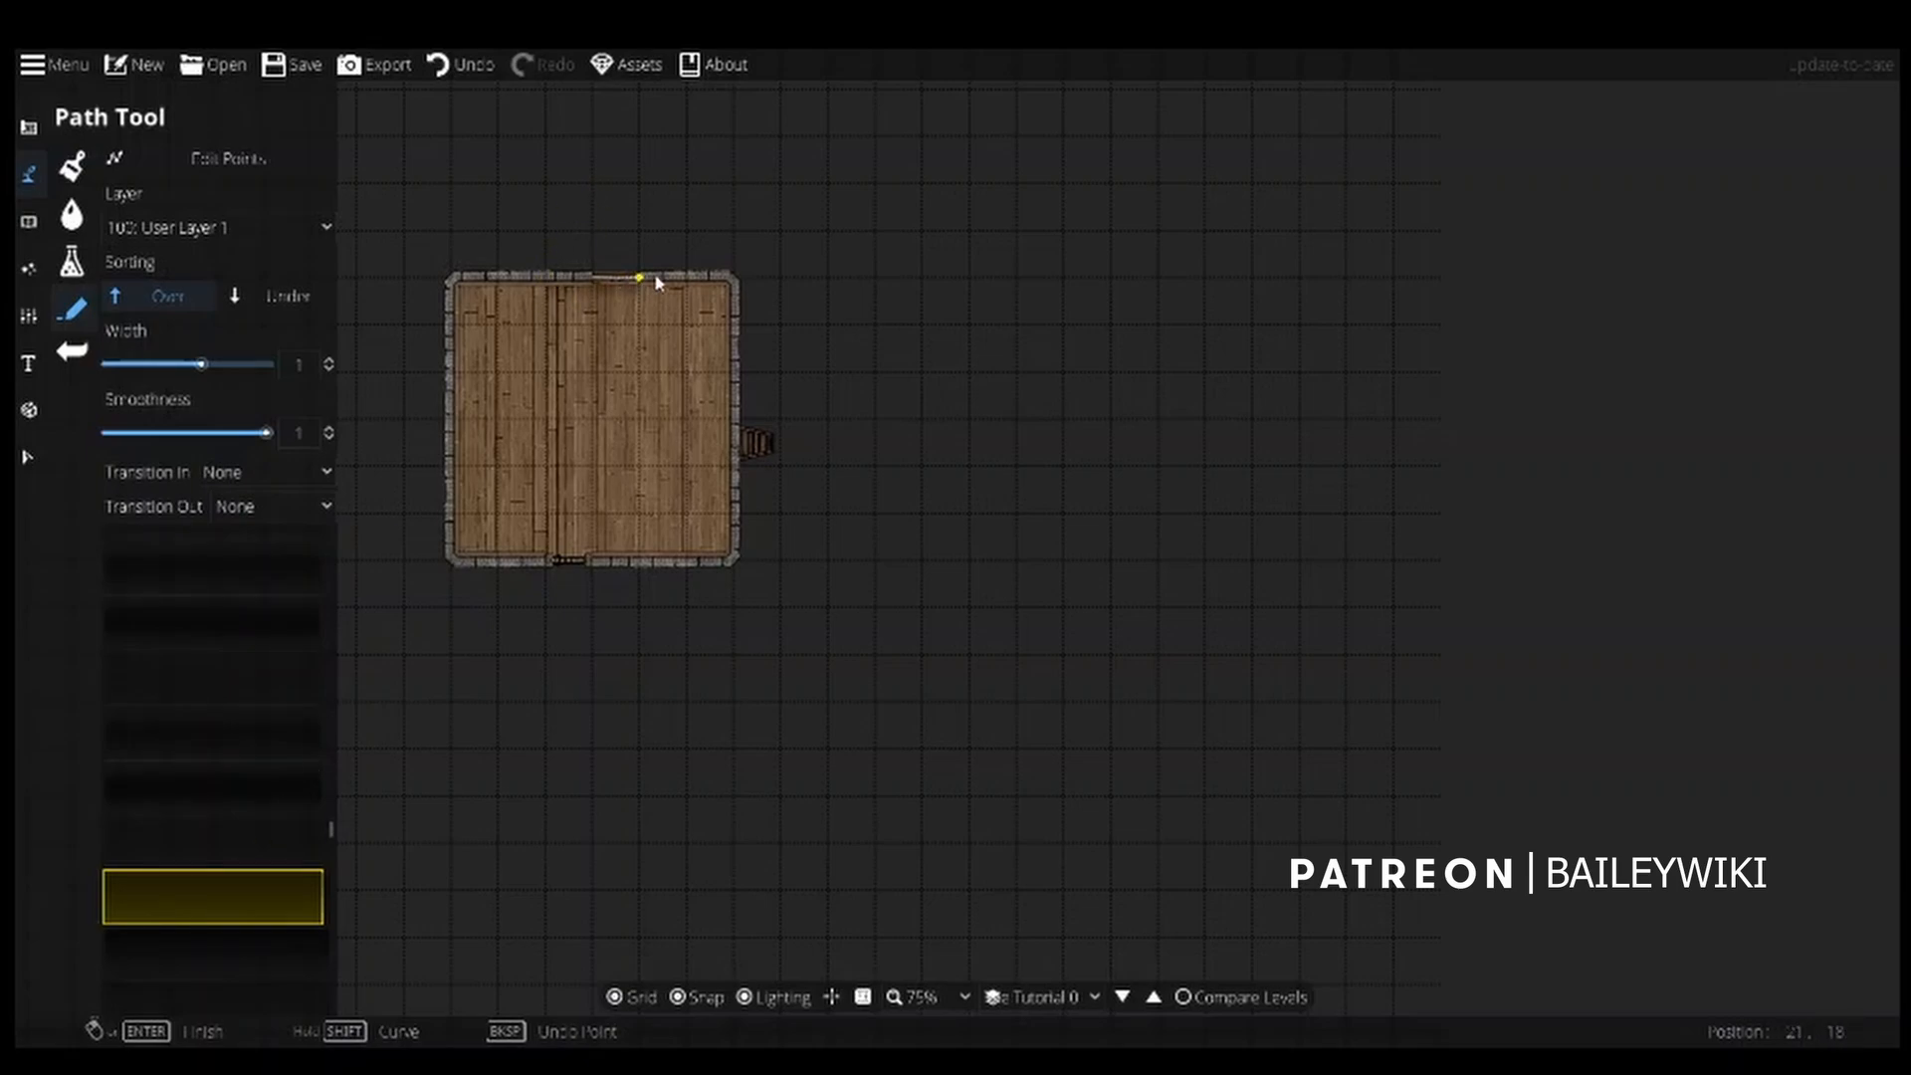
pyautogui.click(728, 281)
pyautogui.click(733, 561)
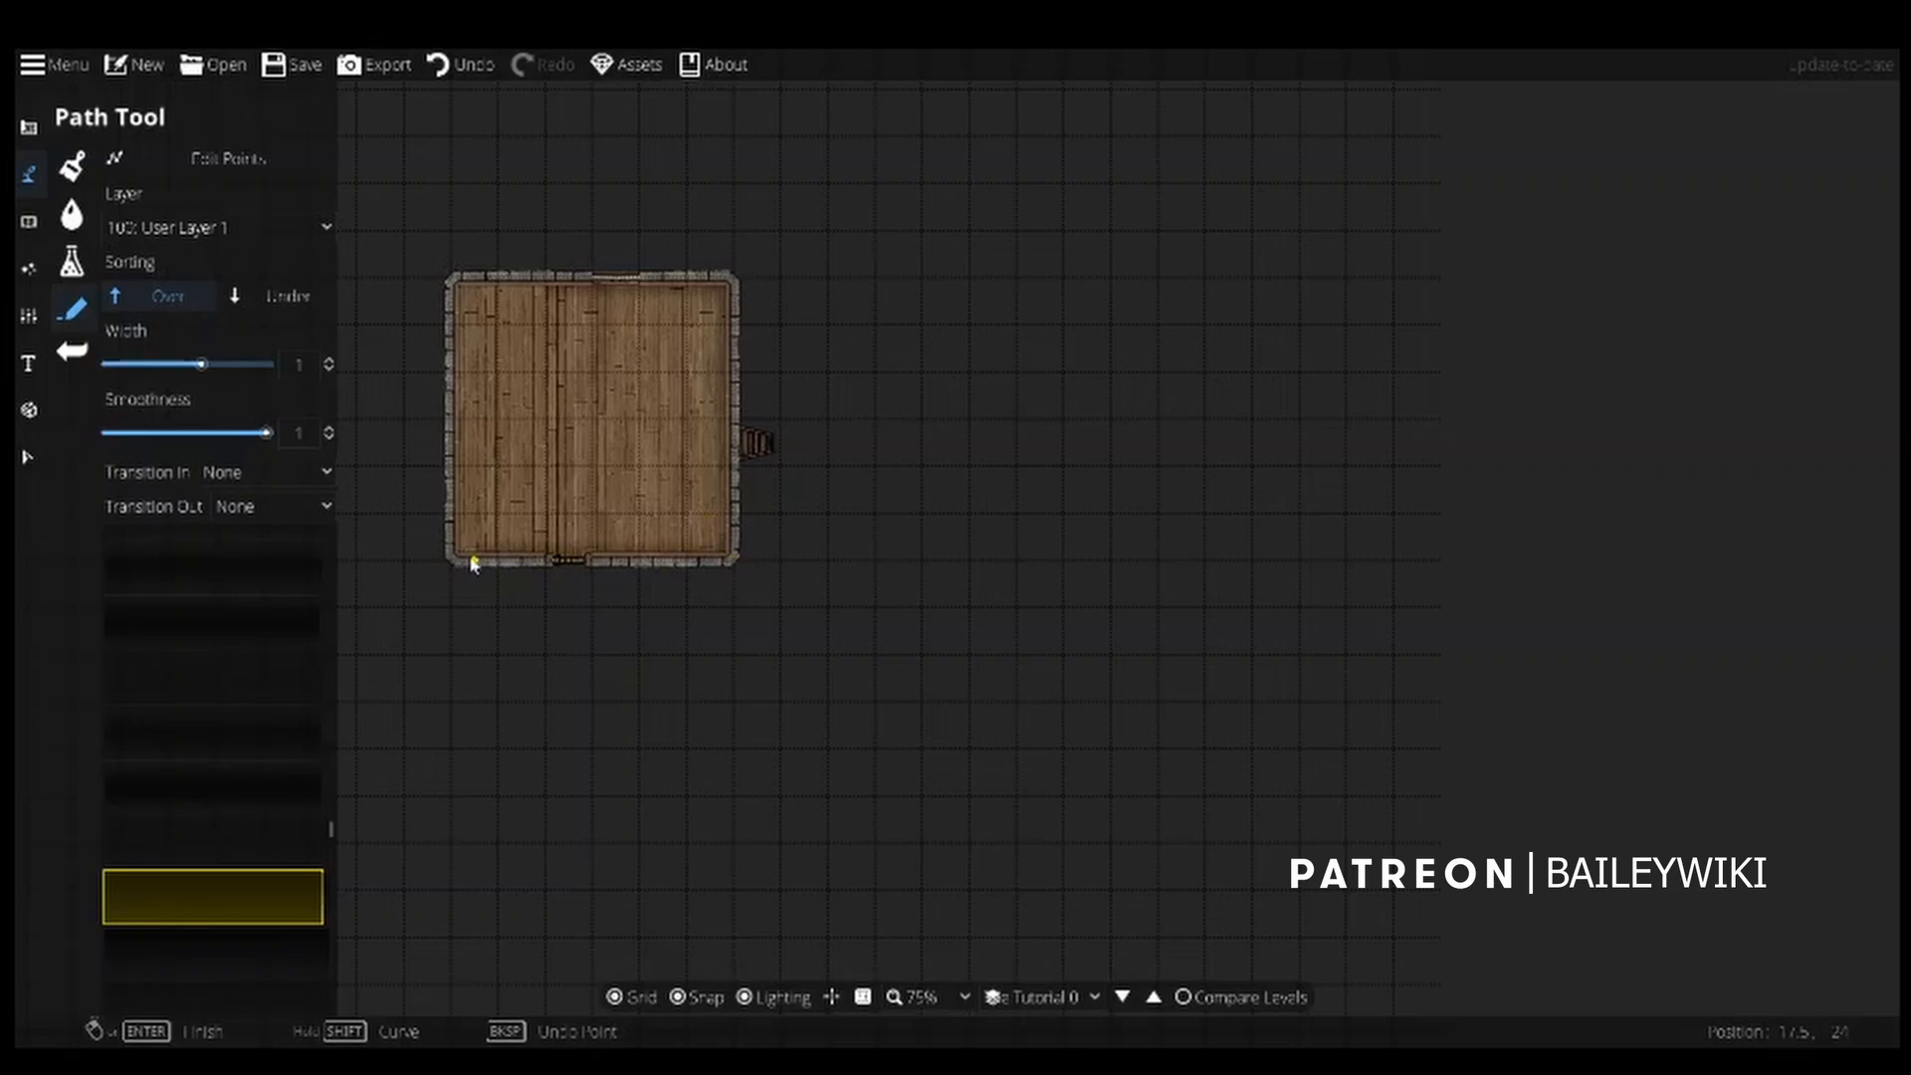
pyautogui.click(453, 560)
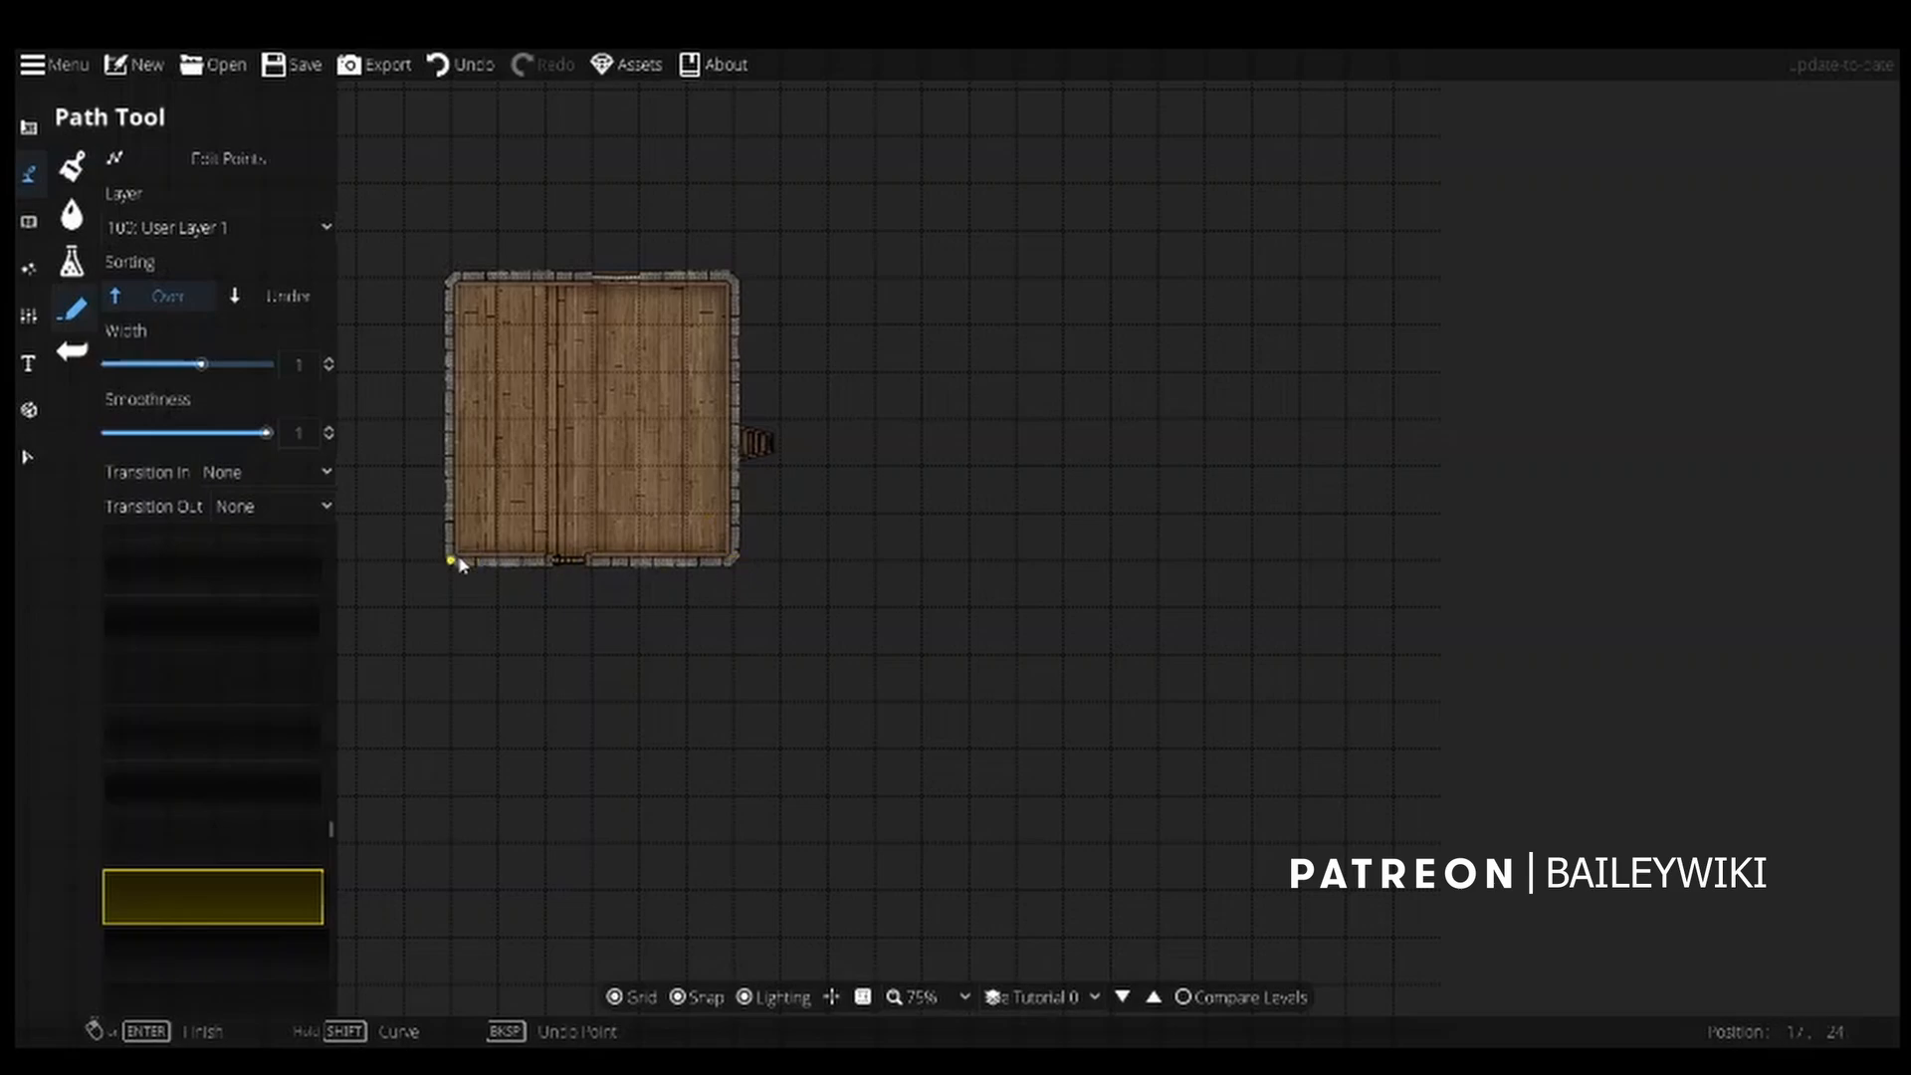
# Trace the same walls counter-clockwise with the shadow path to shade the outside of the building.
pyautogui.click(451, 279)
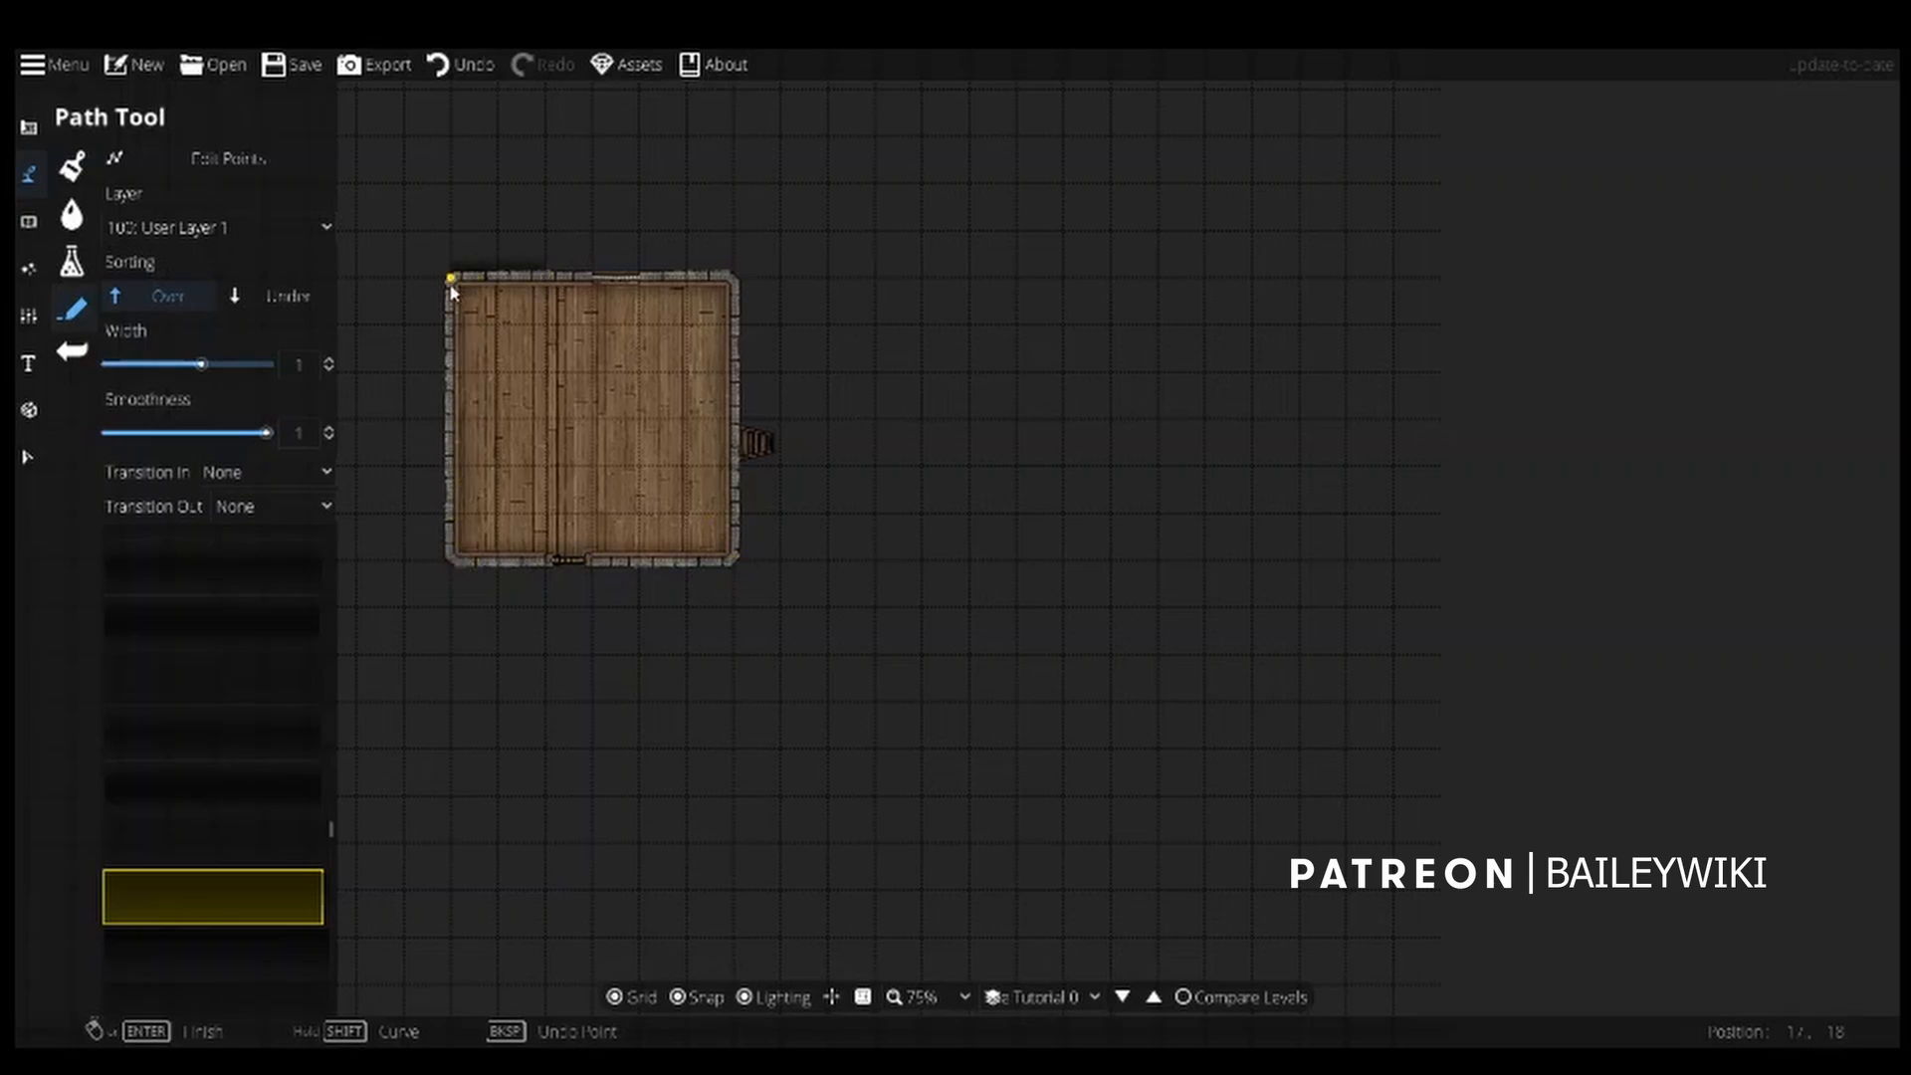
pyautogui.click(451, 552)
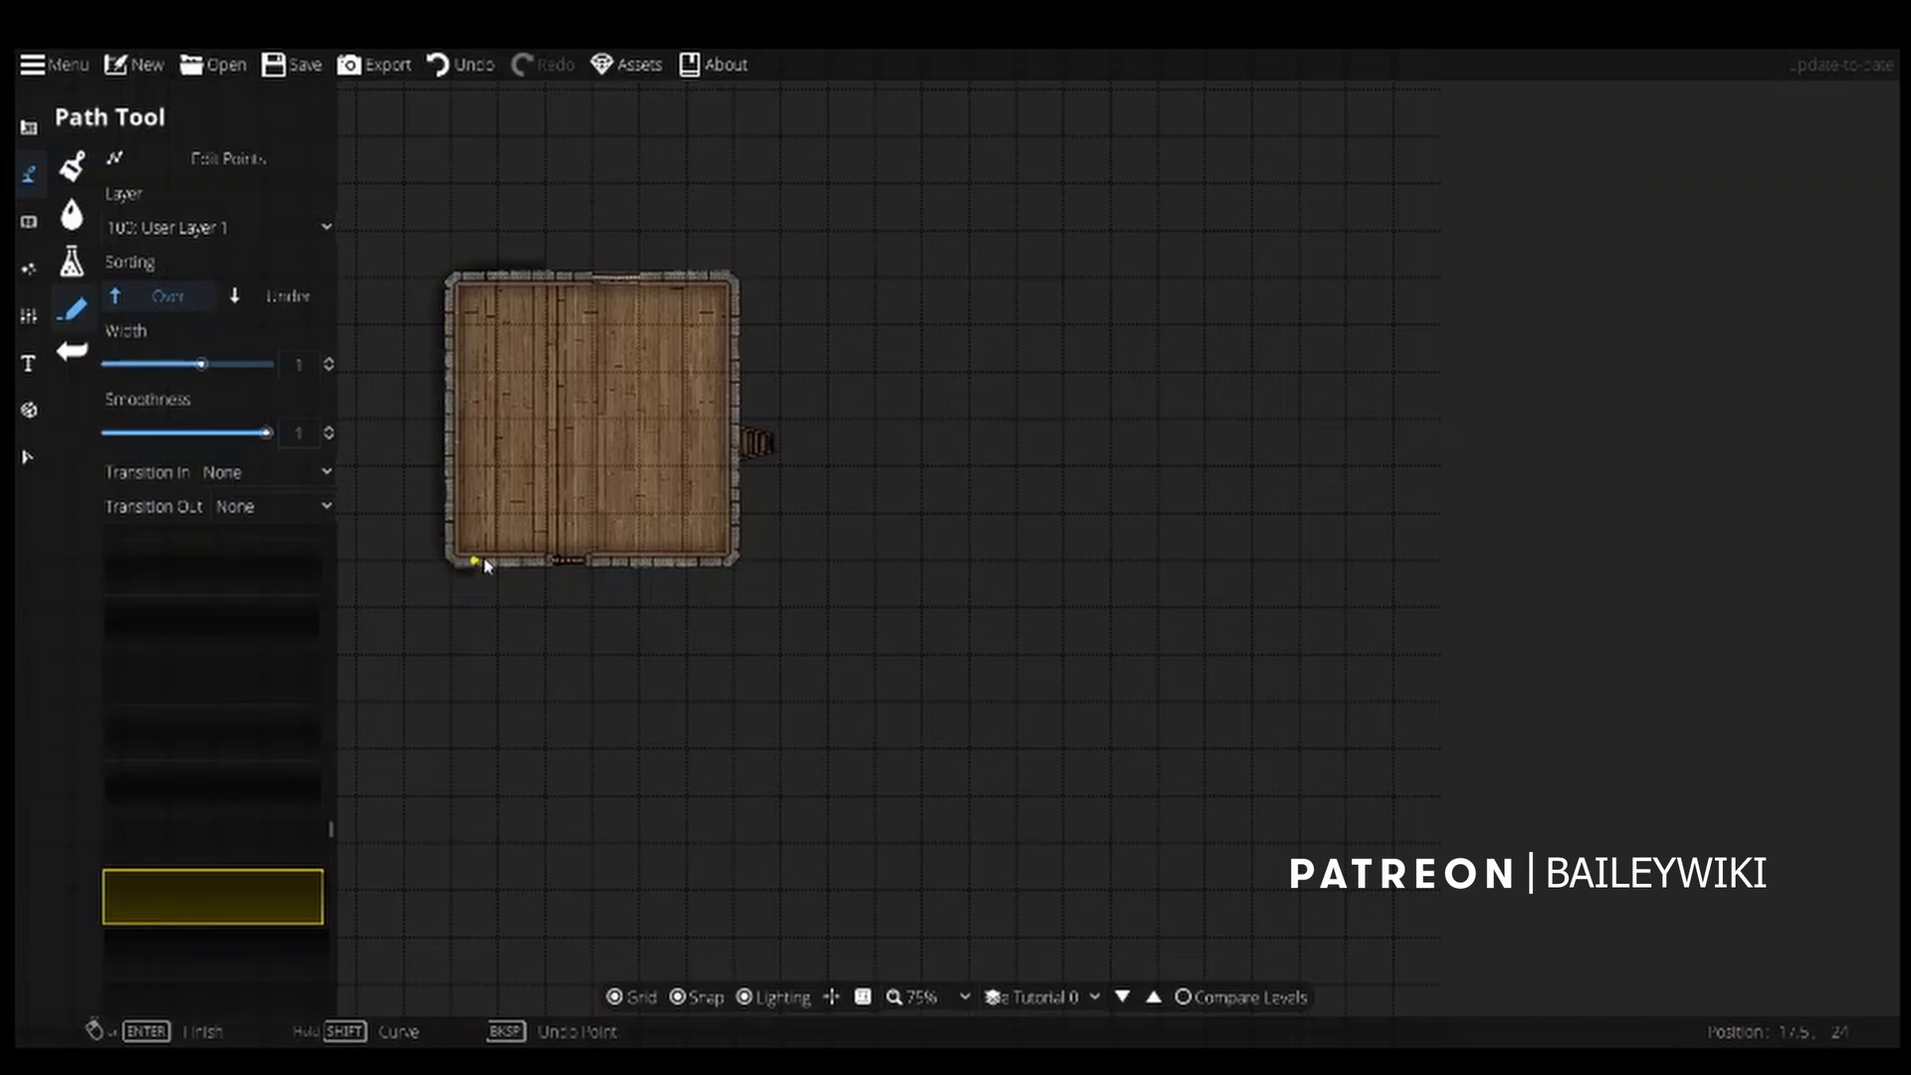
pyautogui.click(734, 560)
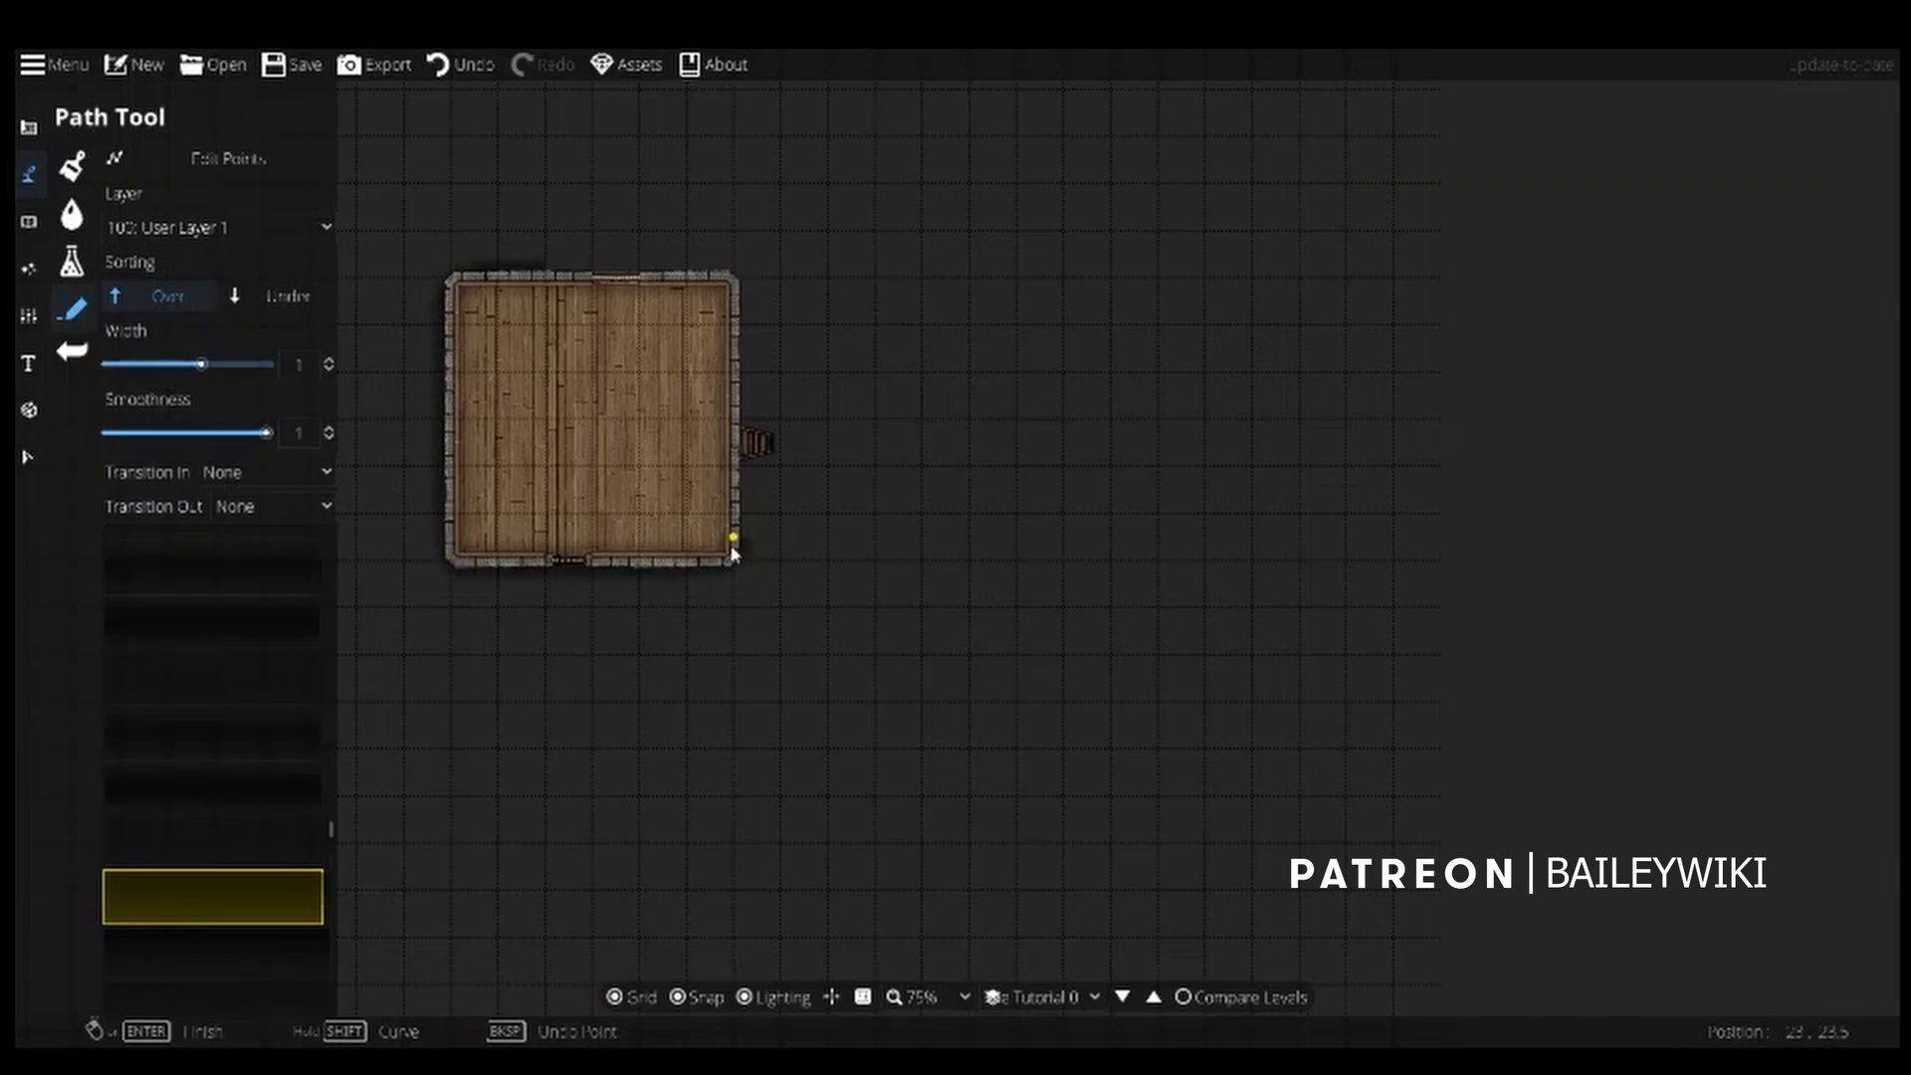
pyautogui.click(734, 278)
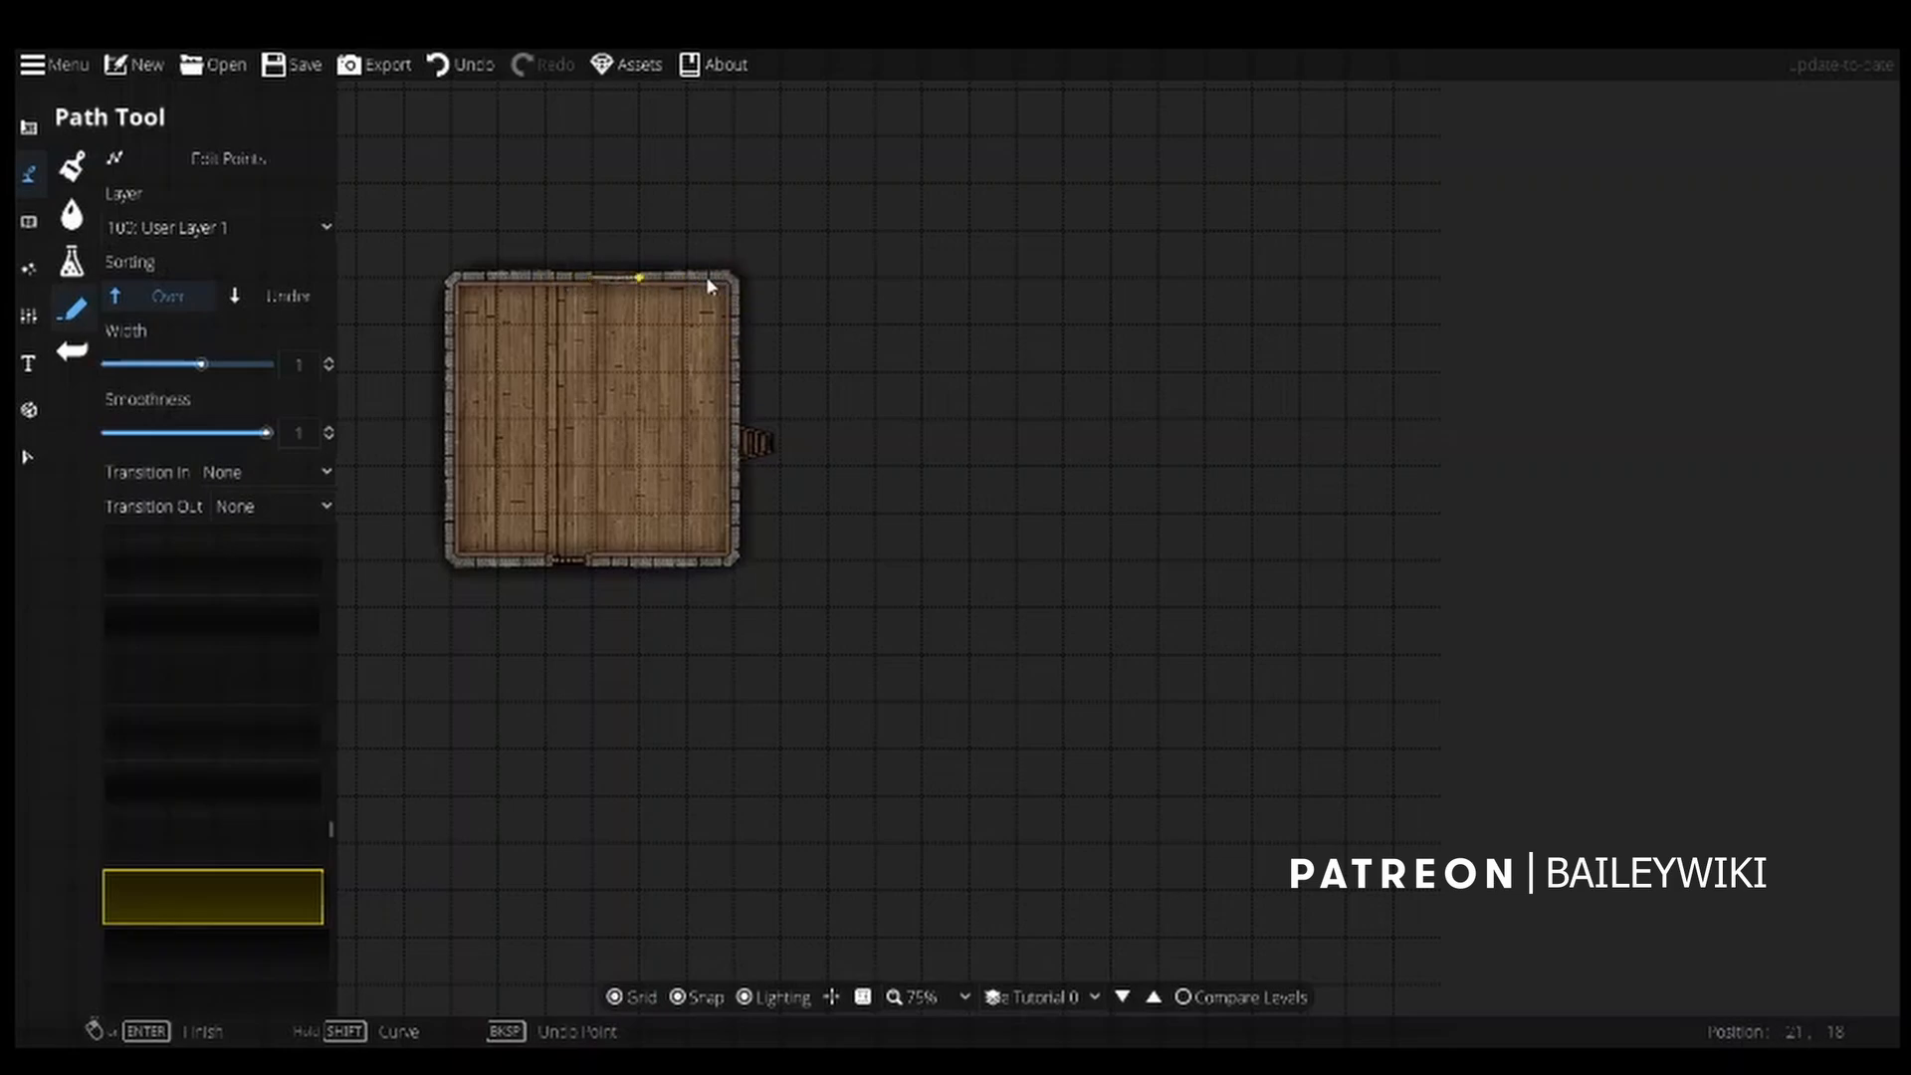
# Examine the shadows along the inside and outside of the building's walls.
pyautogui.scroll(5, 718, 426)
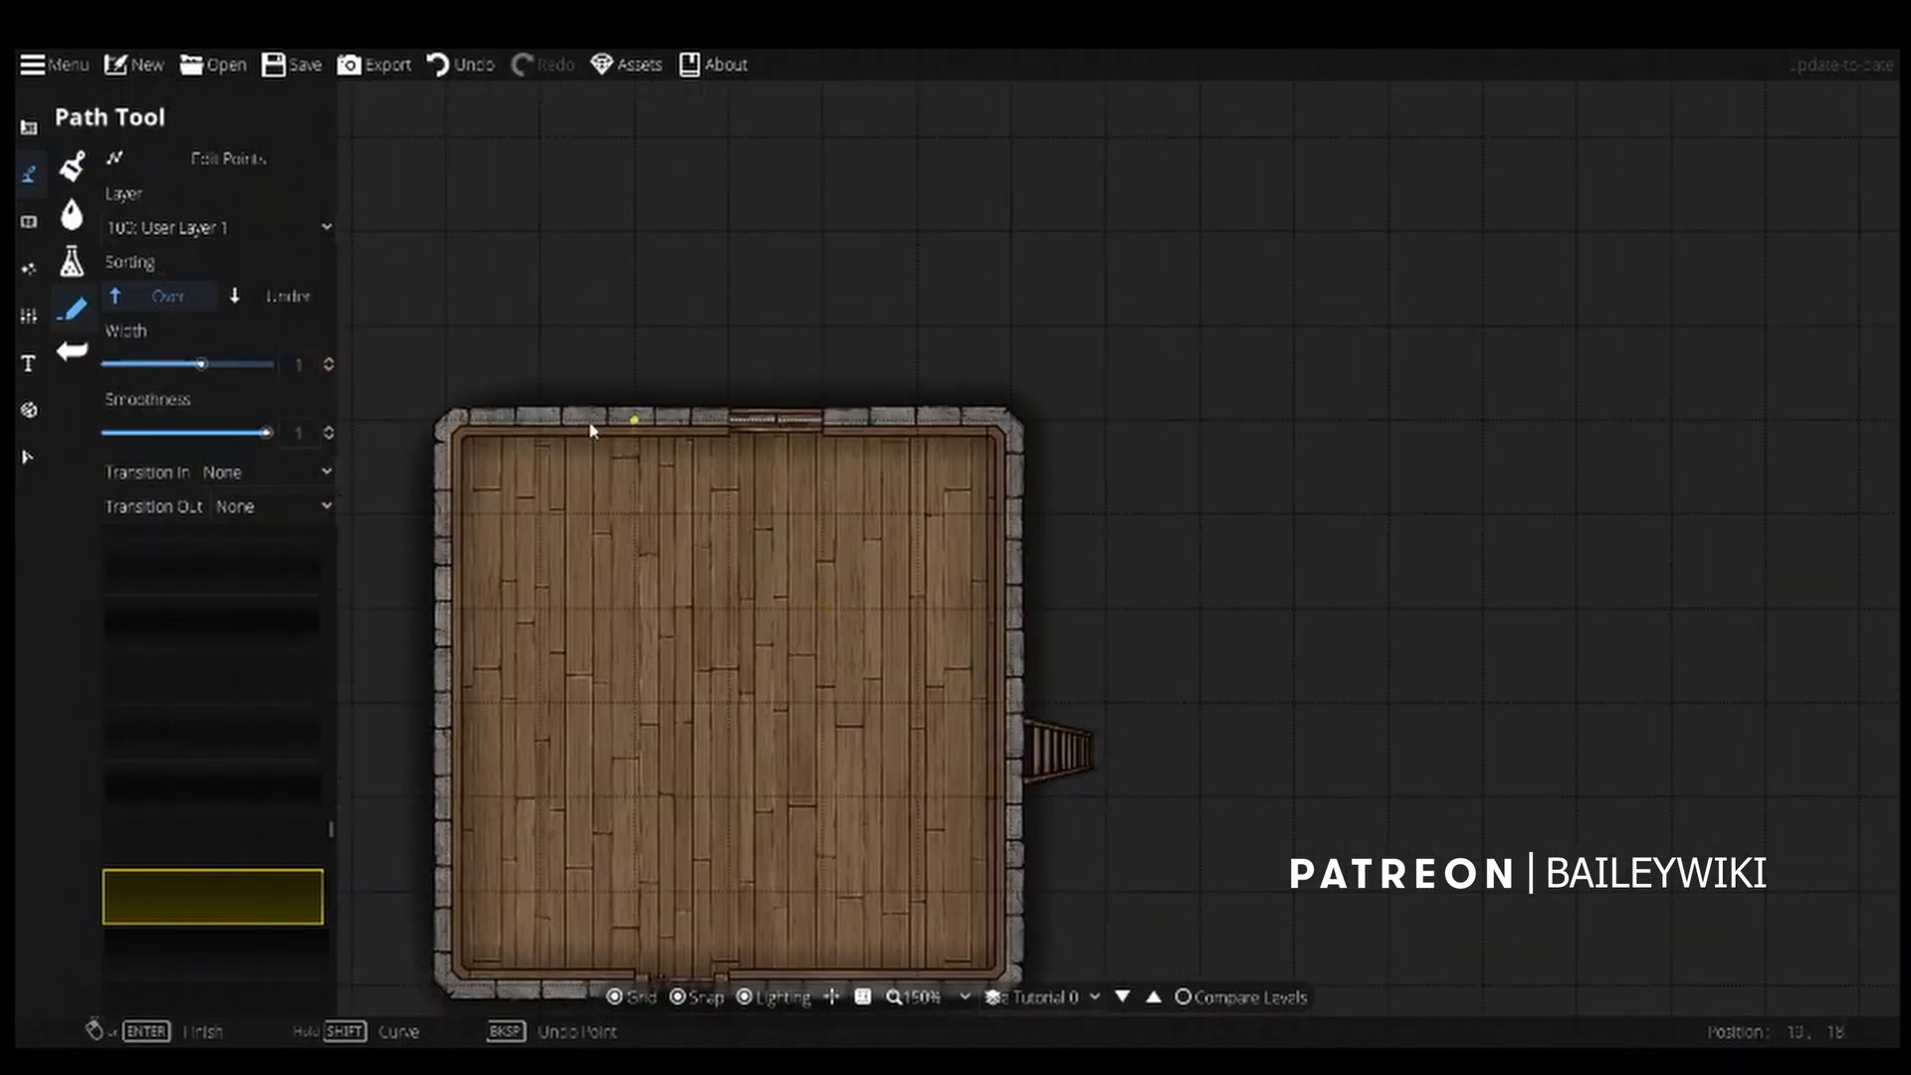
pyautogui.scroll(-2, 1278, 391)
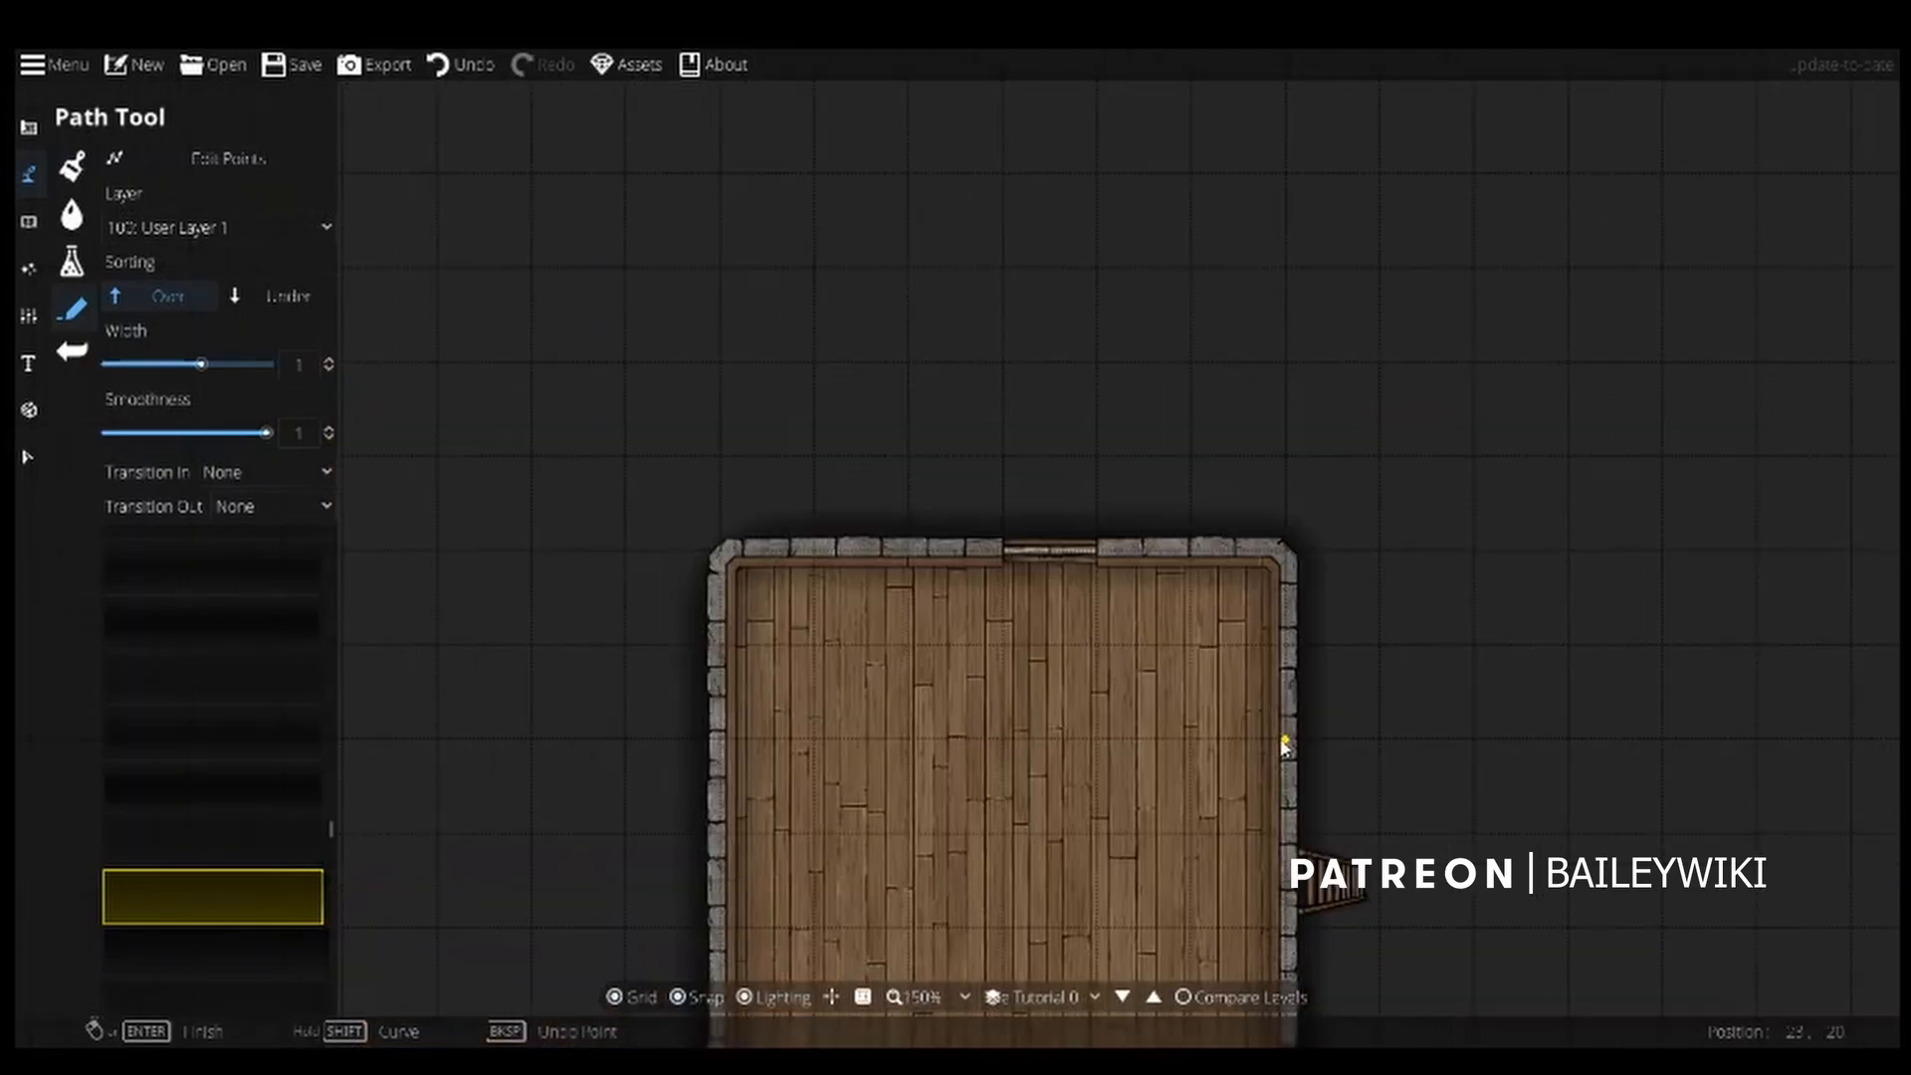
pyautogui.moveTo(1275, 380); pyautogui.dragTo(1256, 103)
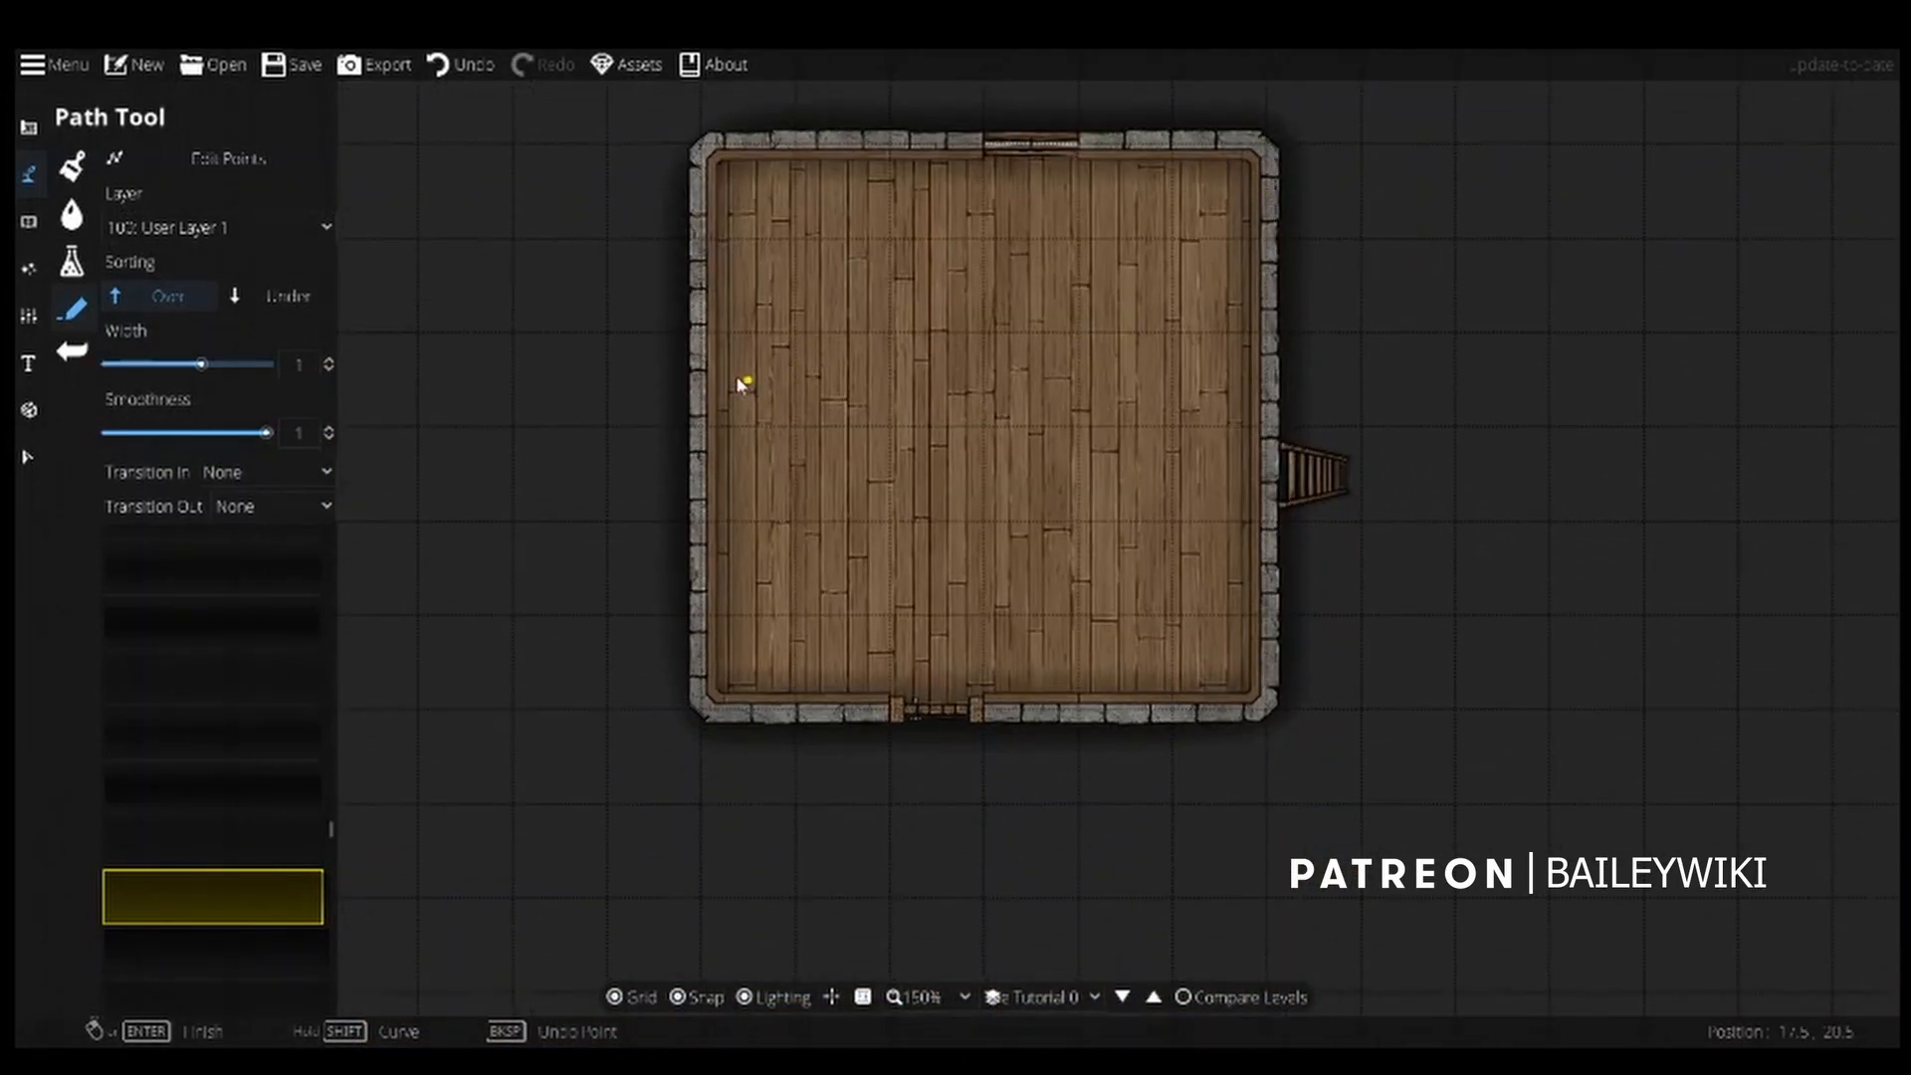
pyautogui.moveTo(698, 621); pyautogui.dragTo(652, 713)
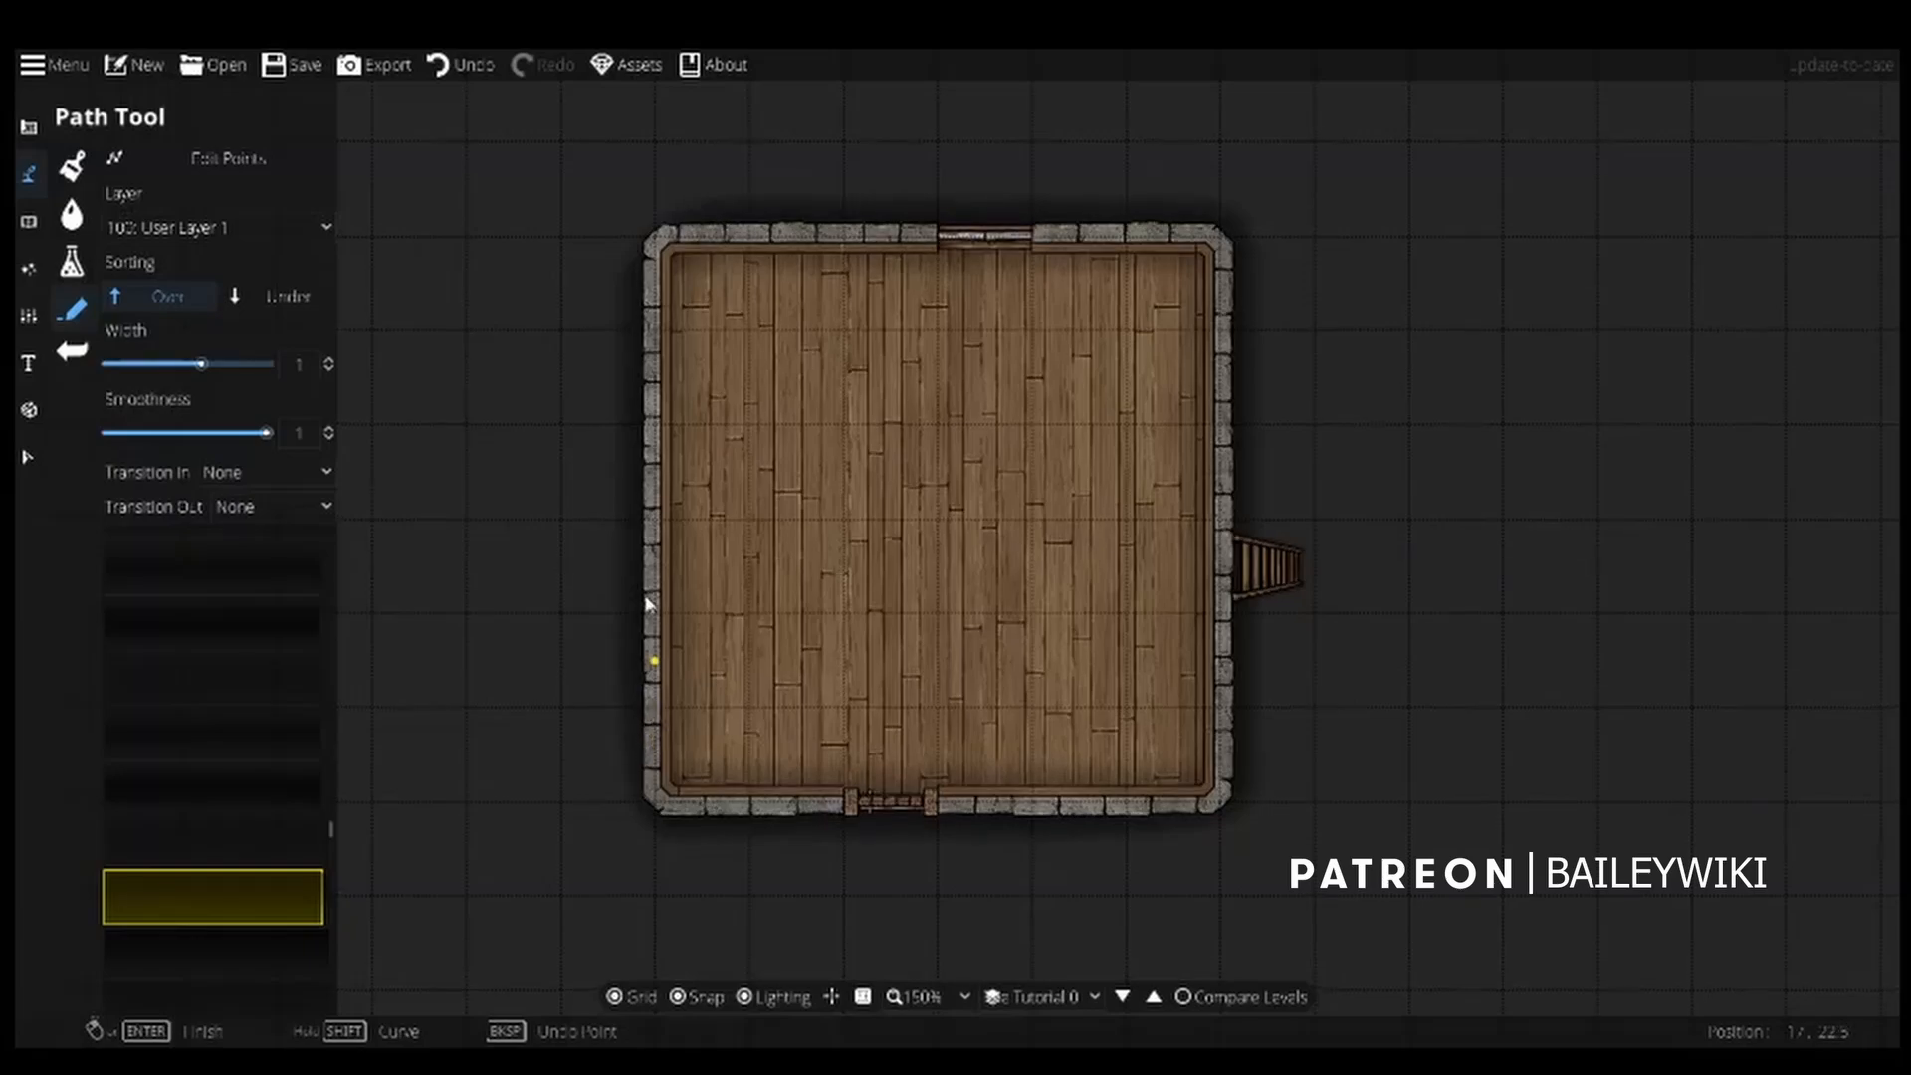
pyautogui.scroll(-1, 697, 378)
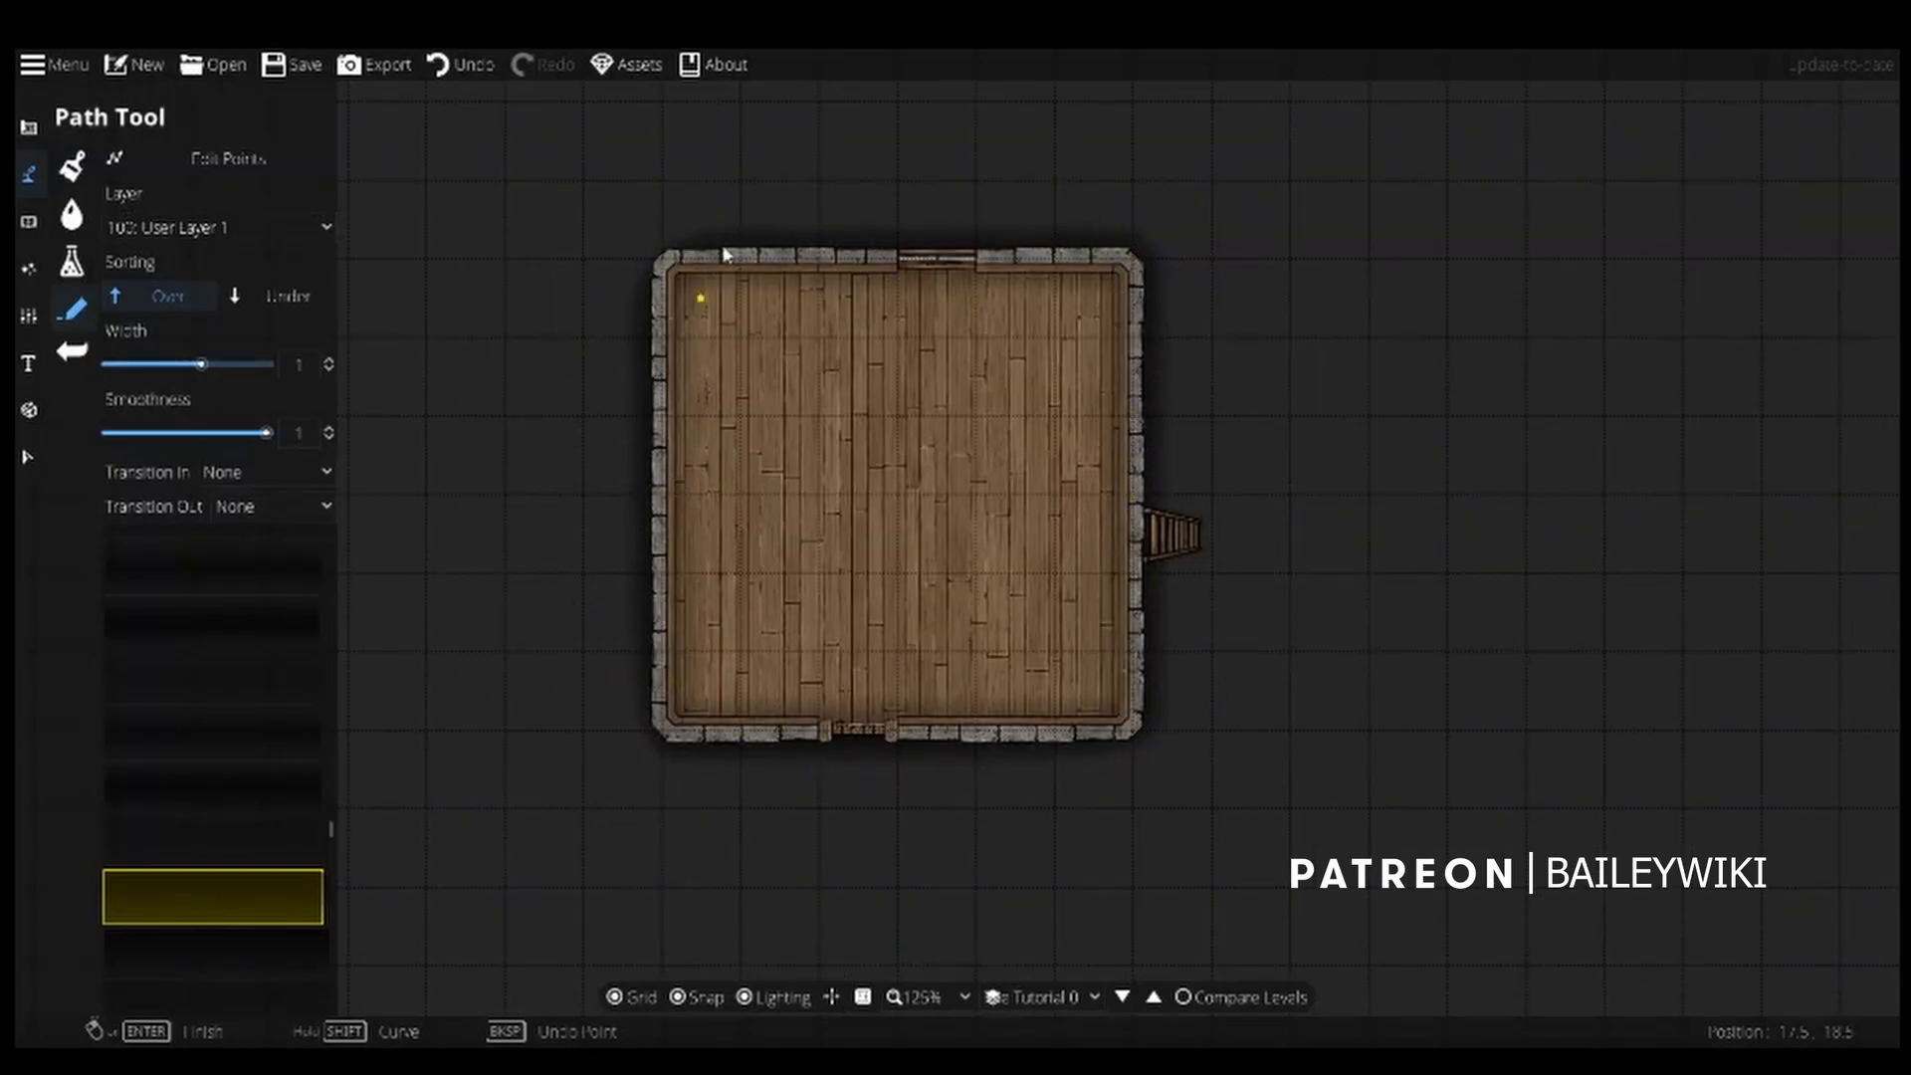
pyautogui.scroll(-1, 1118, 383)
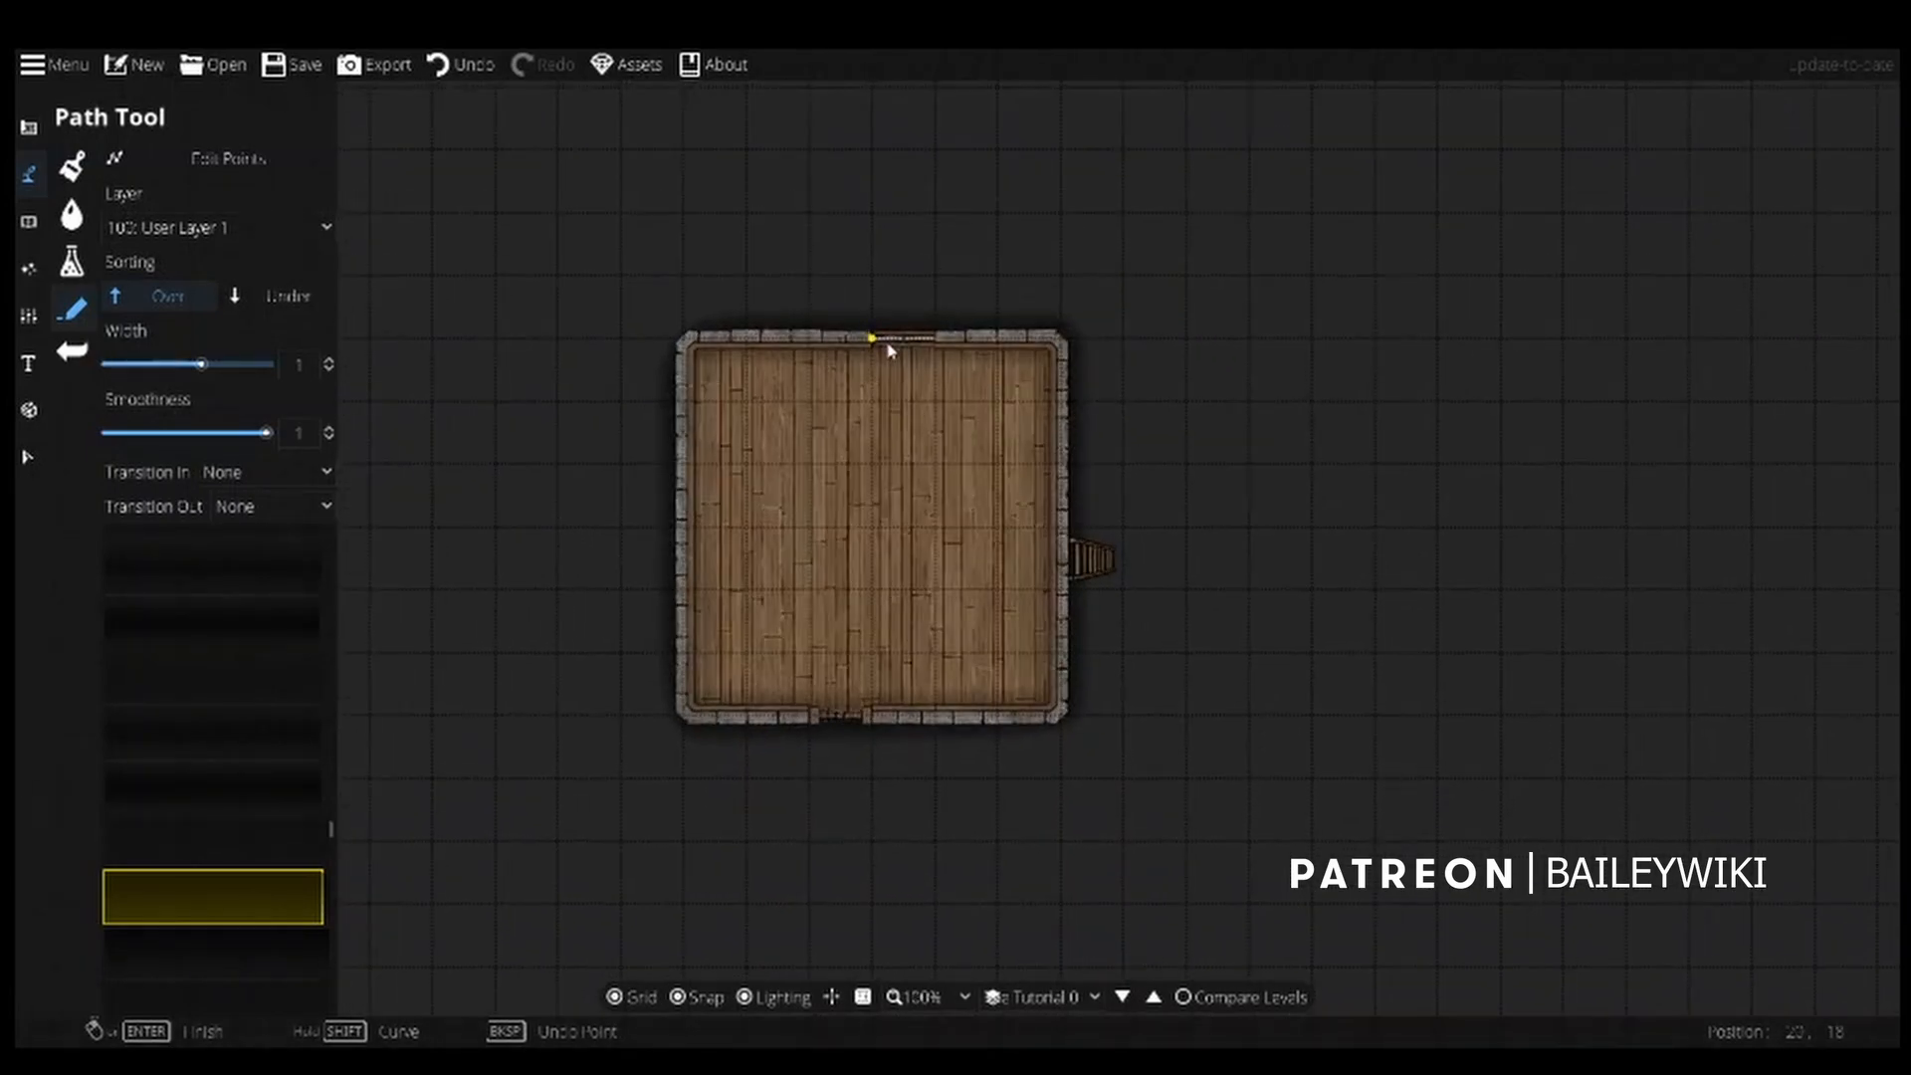
pyautogui.moveTo(902, 369); pyautogui.dragTo(921, 274)
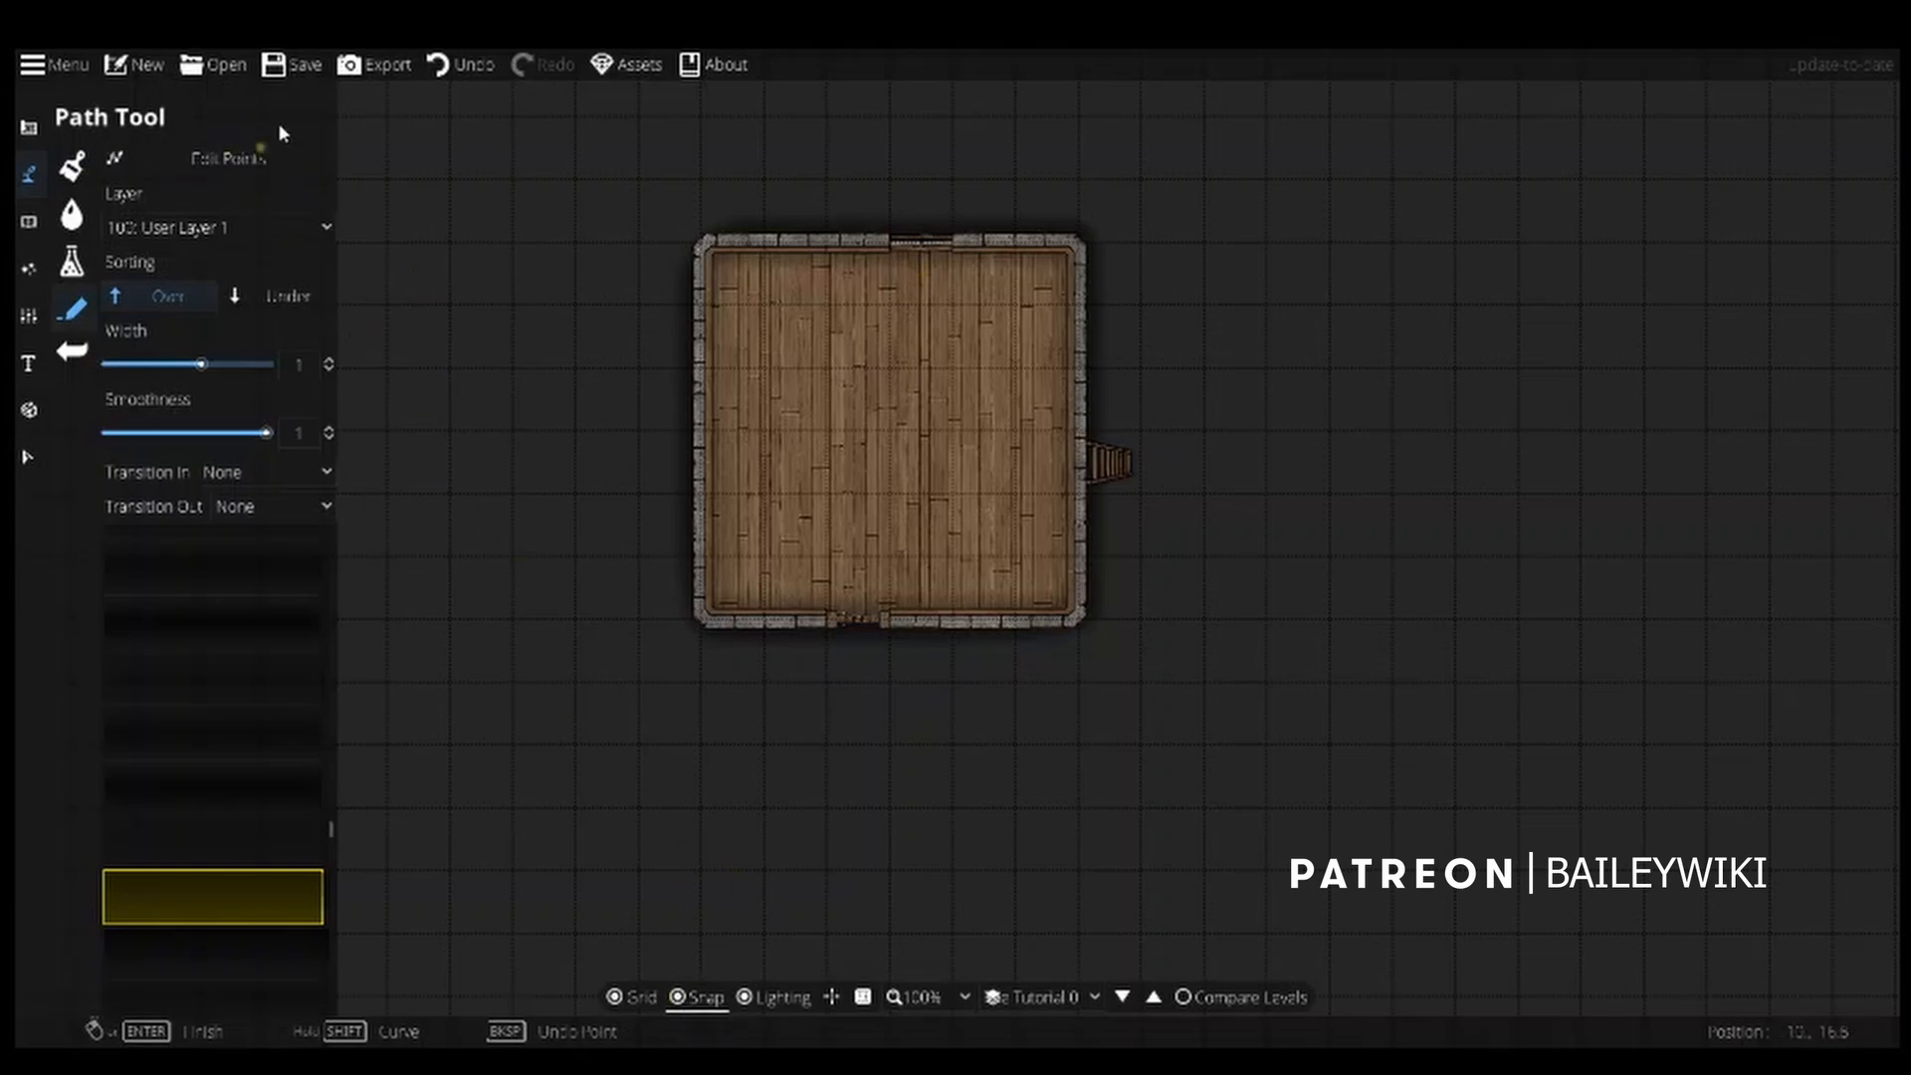
# Open the export options and crop the export area to about 8 by 8 squares around the building and its exterior steps.
pyautogui.click(371, 69)
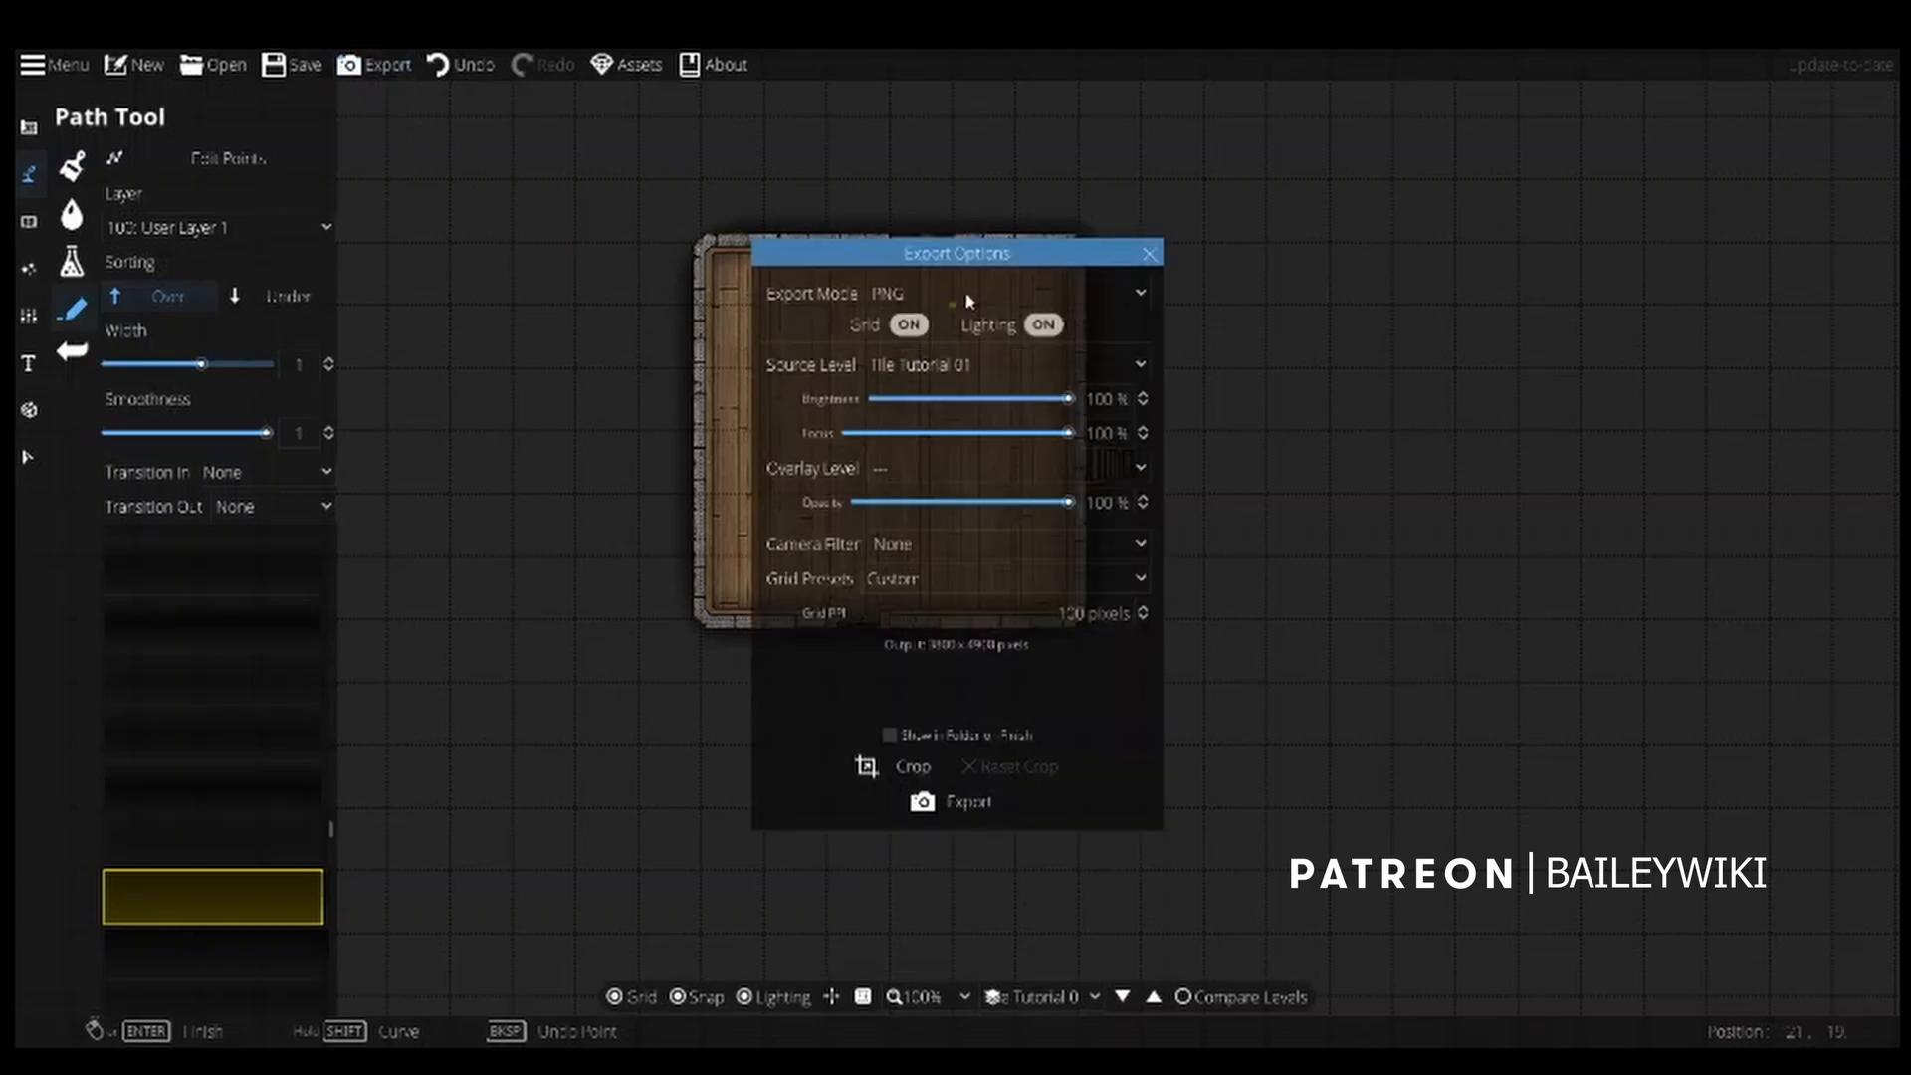
pyautogui.moveTo(976, 261); pyautogui.dragTo(1533, 235)
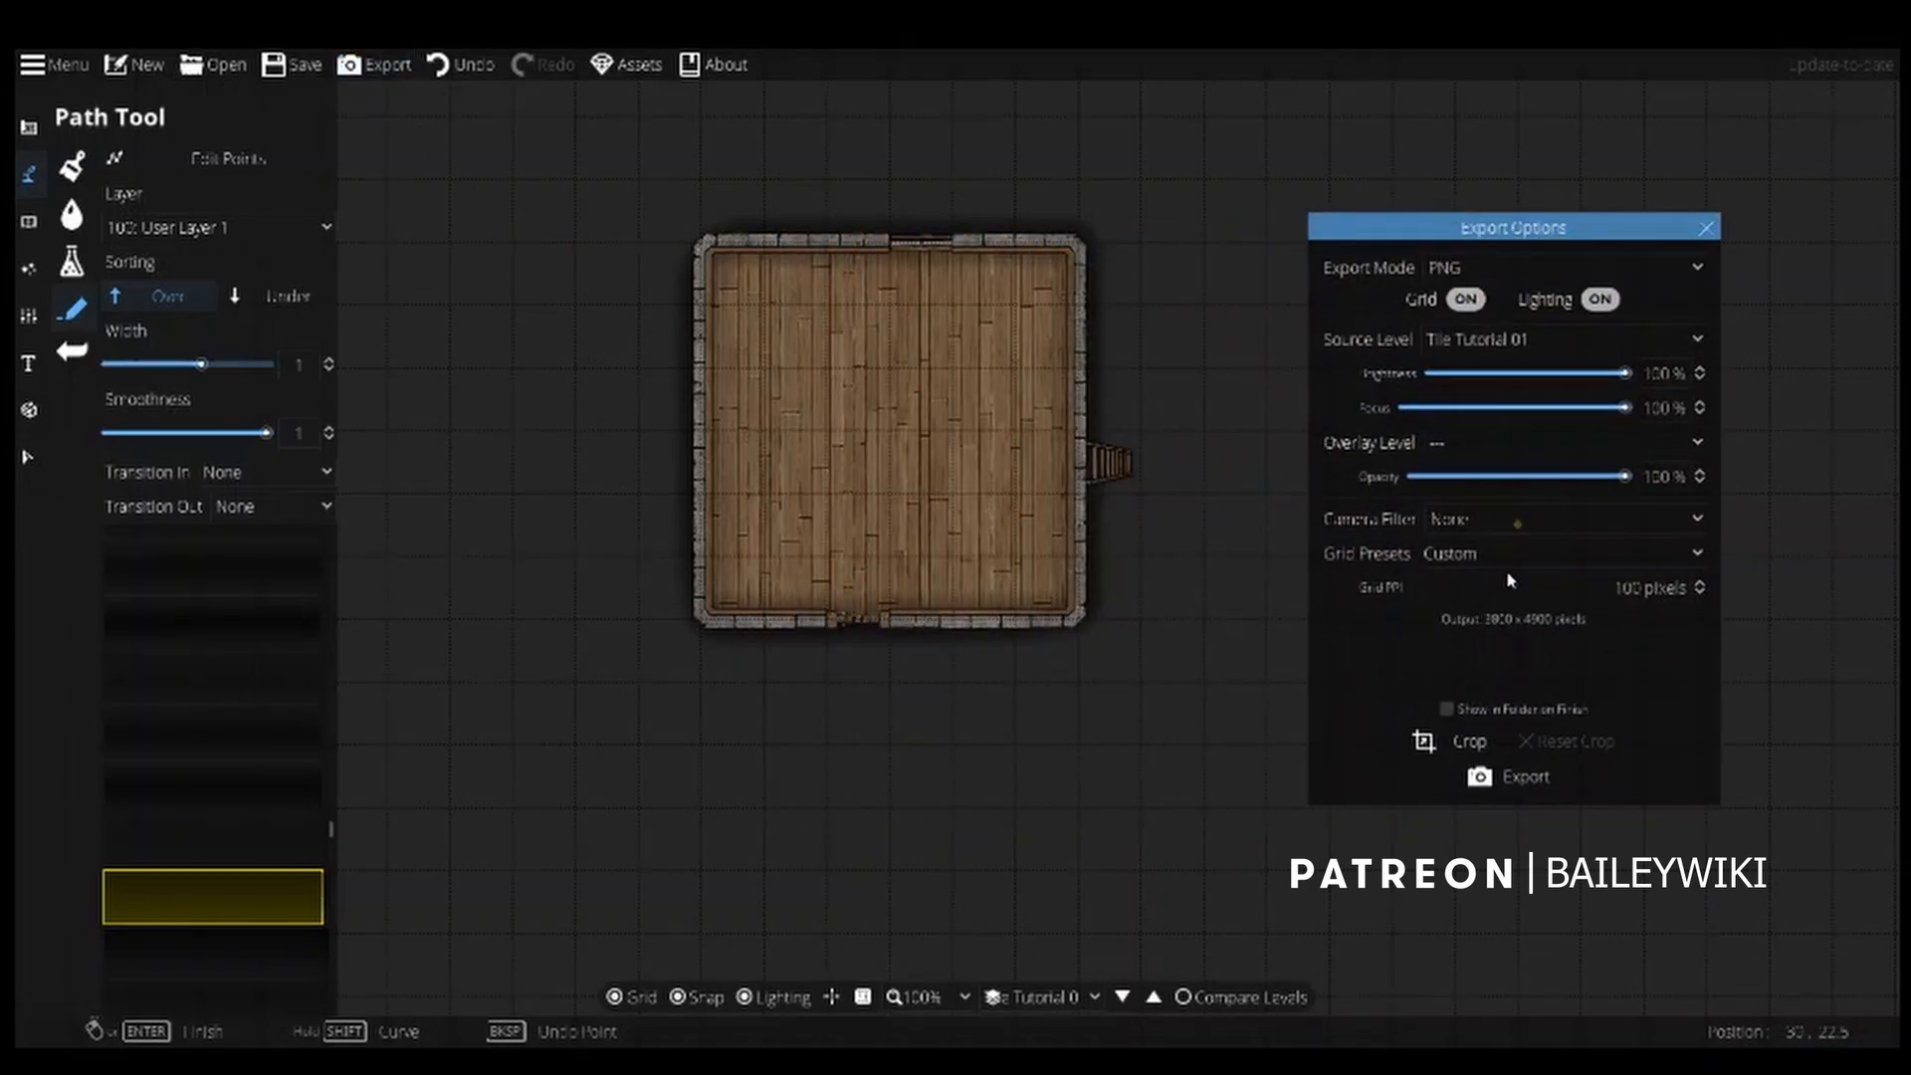
pyautogui.click(1467, 742)
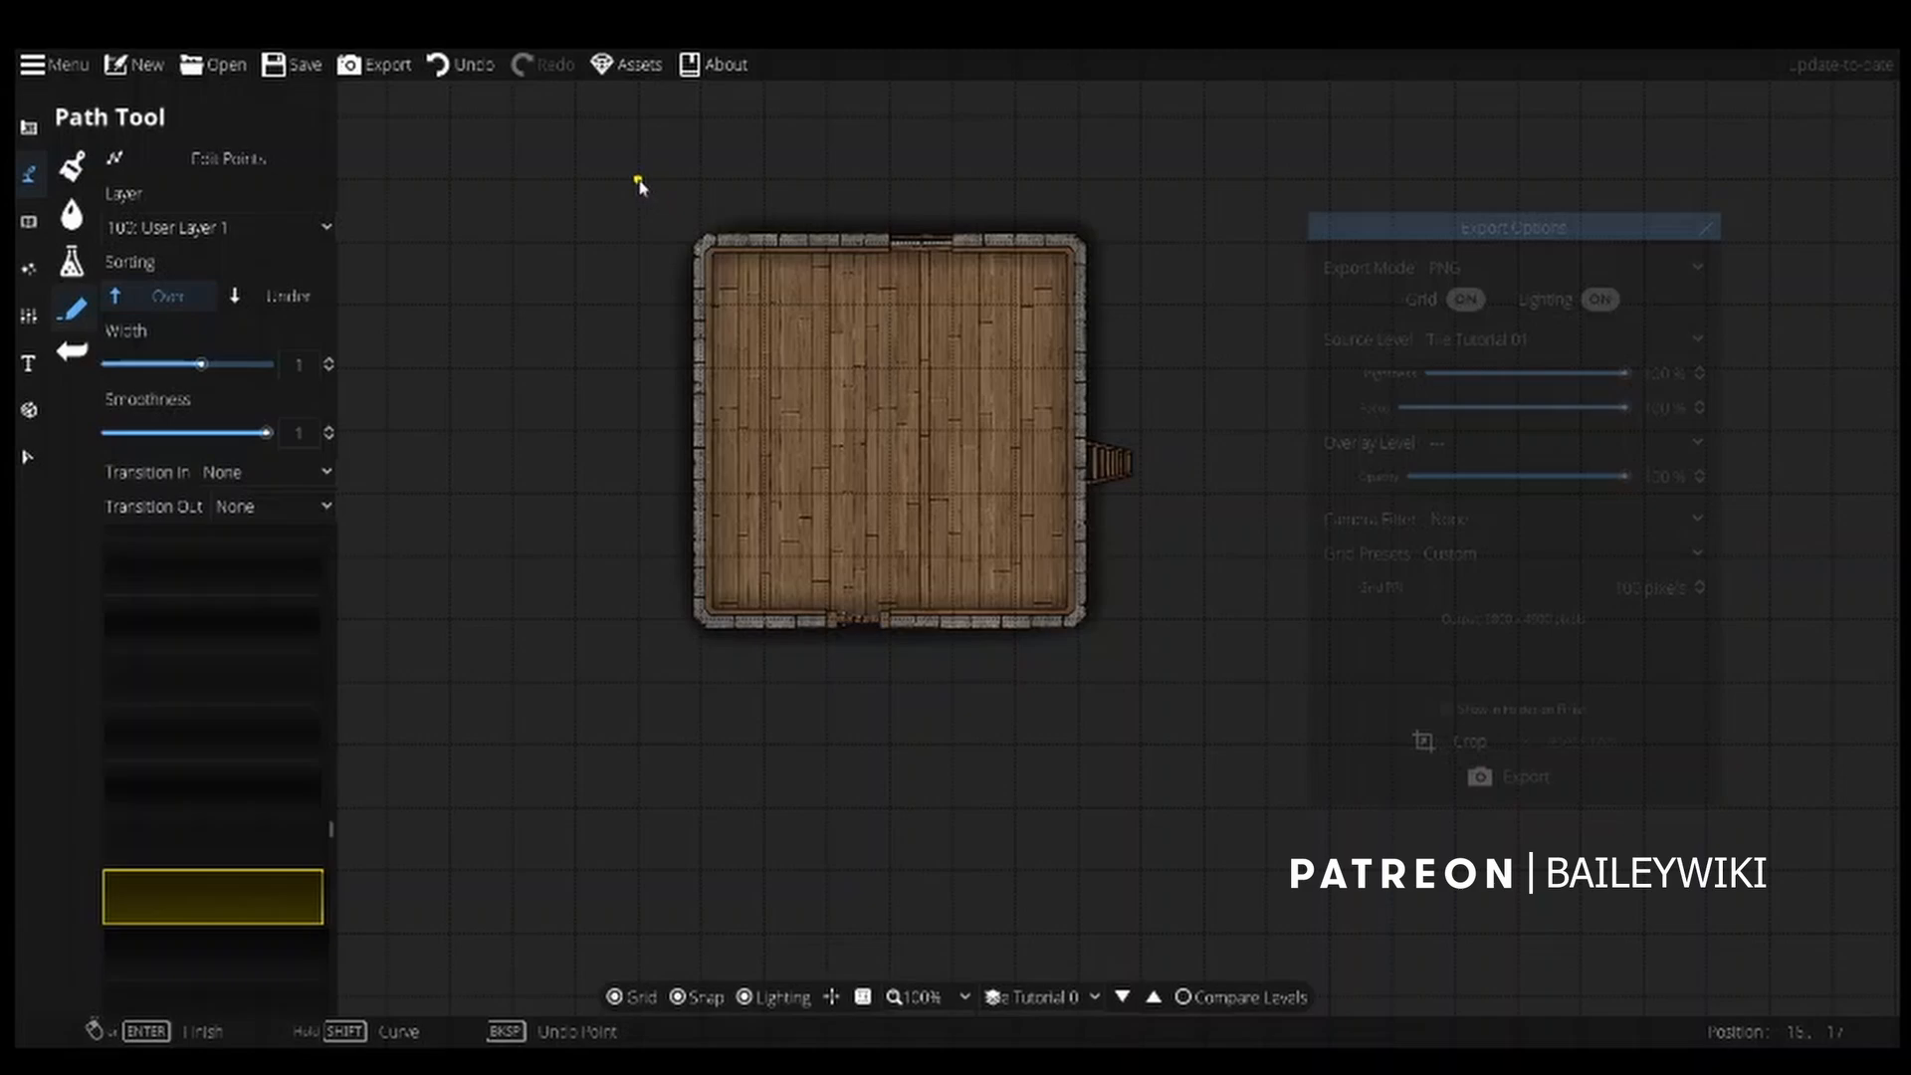
pyautogui.moveTo(640, 187); pyautogui.dragTo(1150, 694)
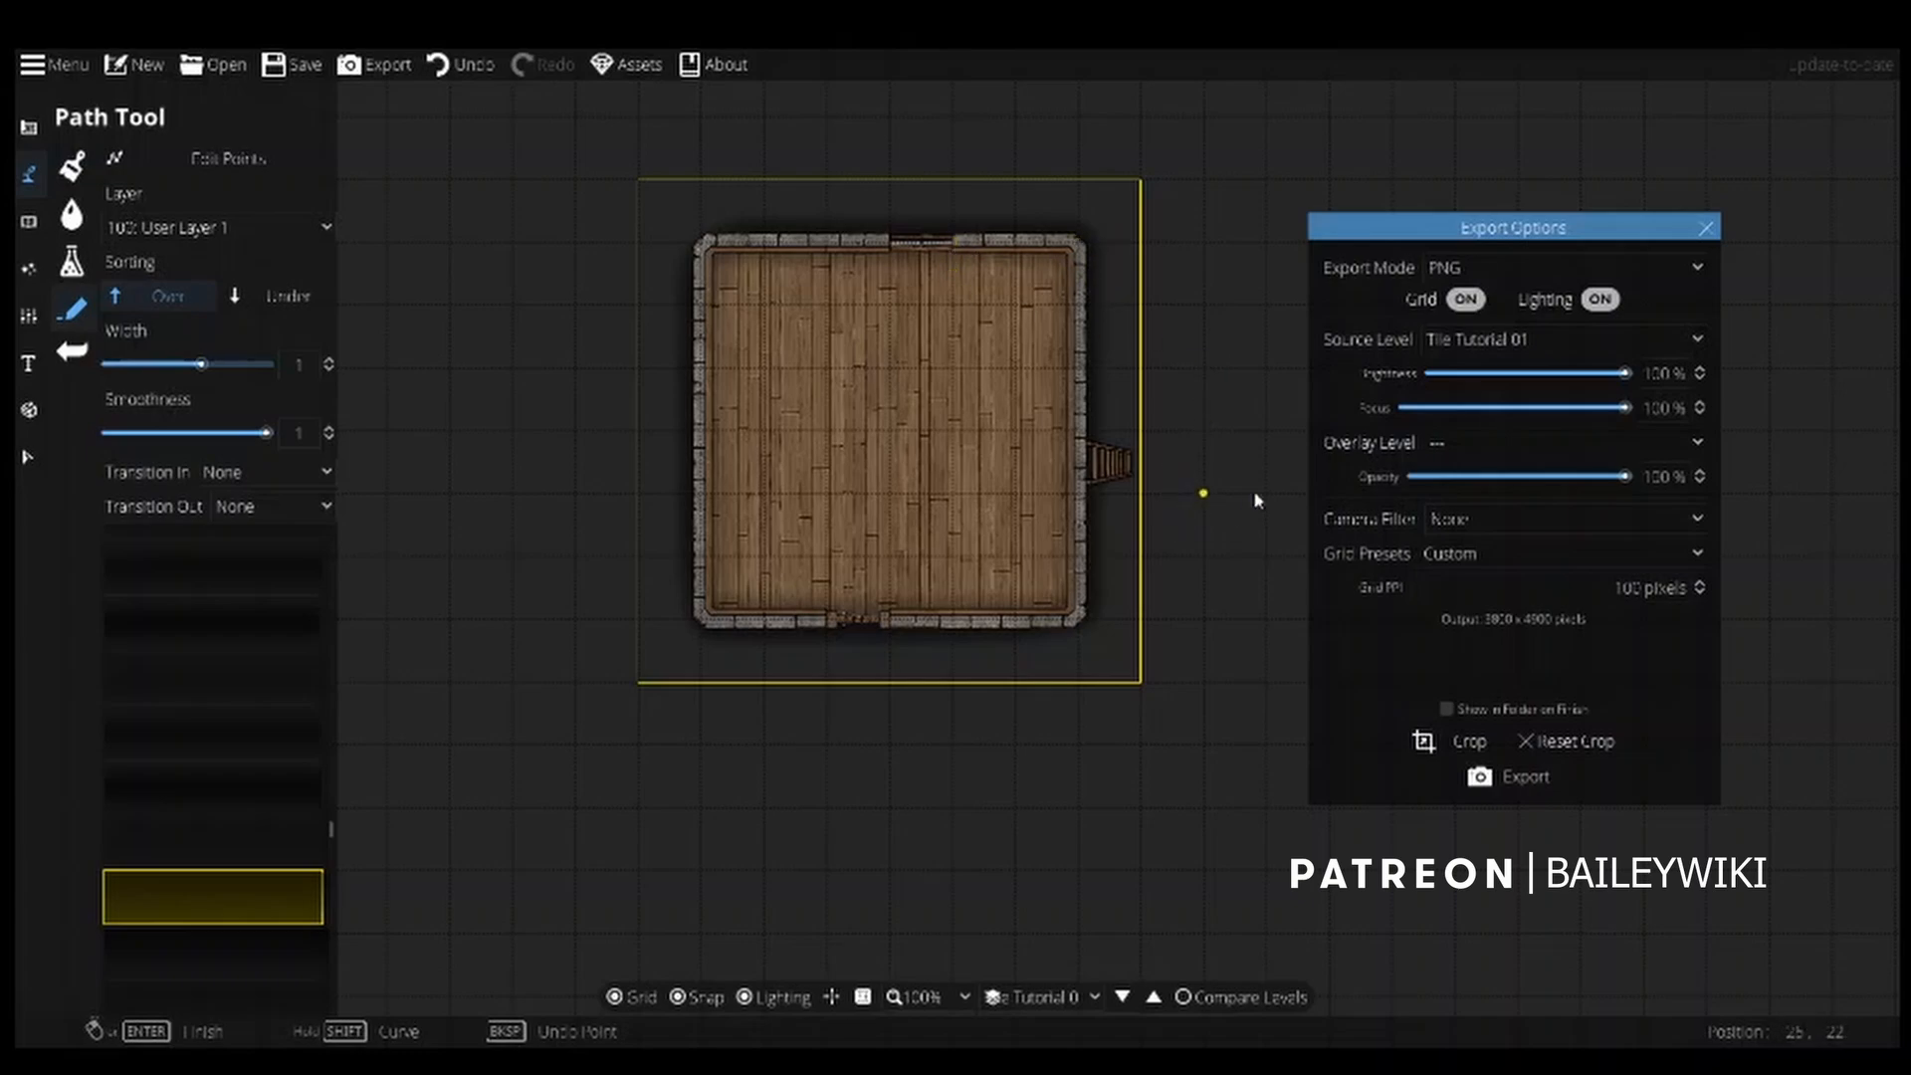
# Turn the grid off for the export and set the grid resolution to 150 pixels.
pyautogui.click(1465, 301)
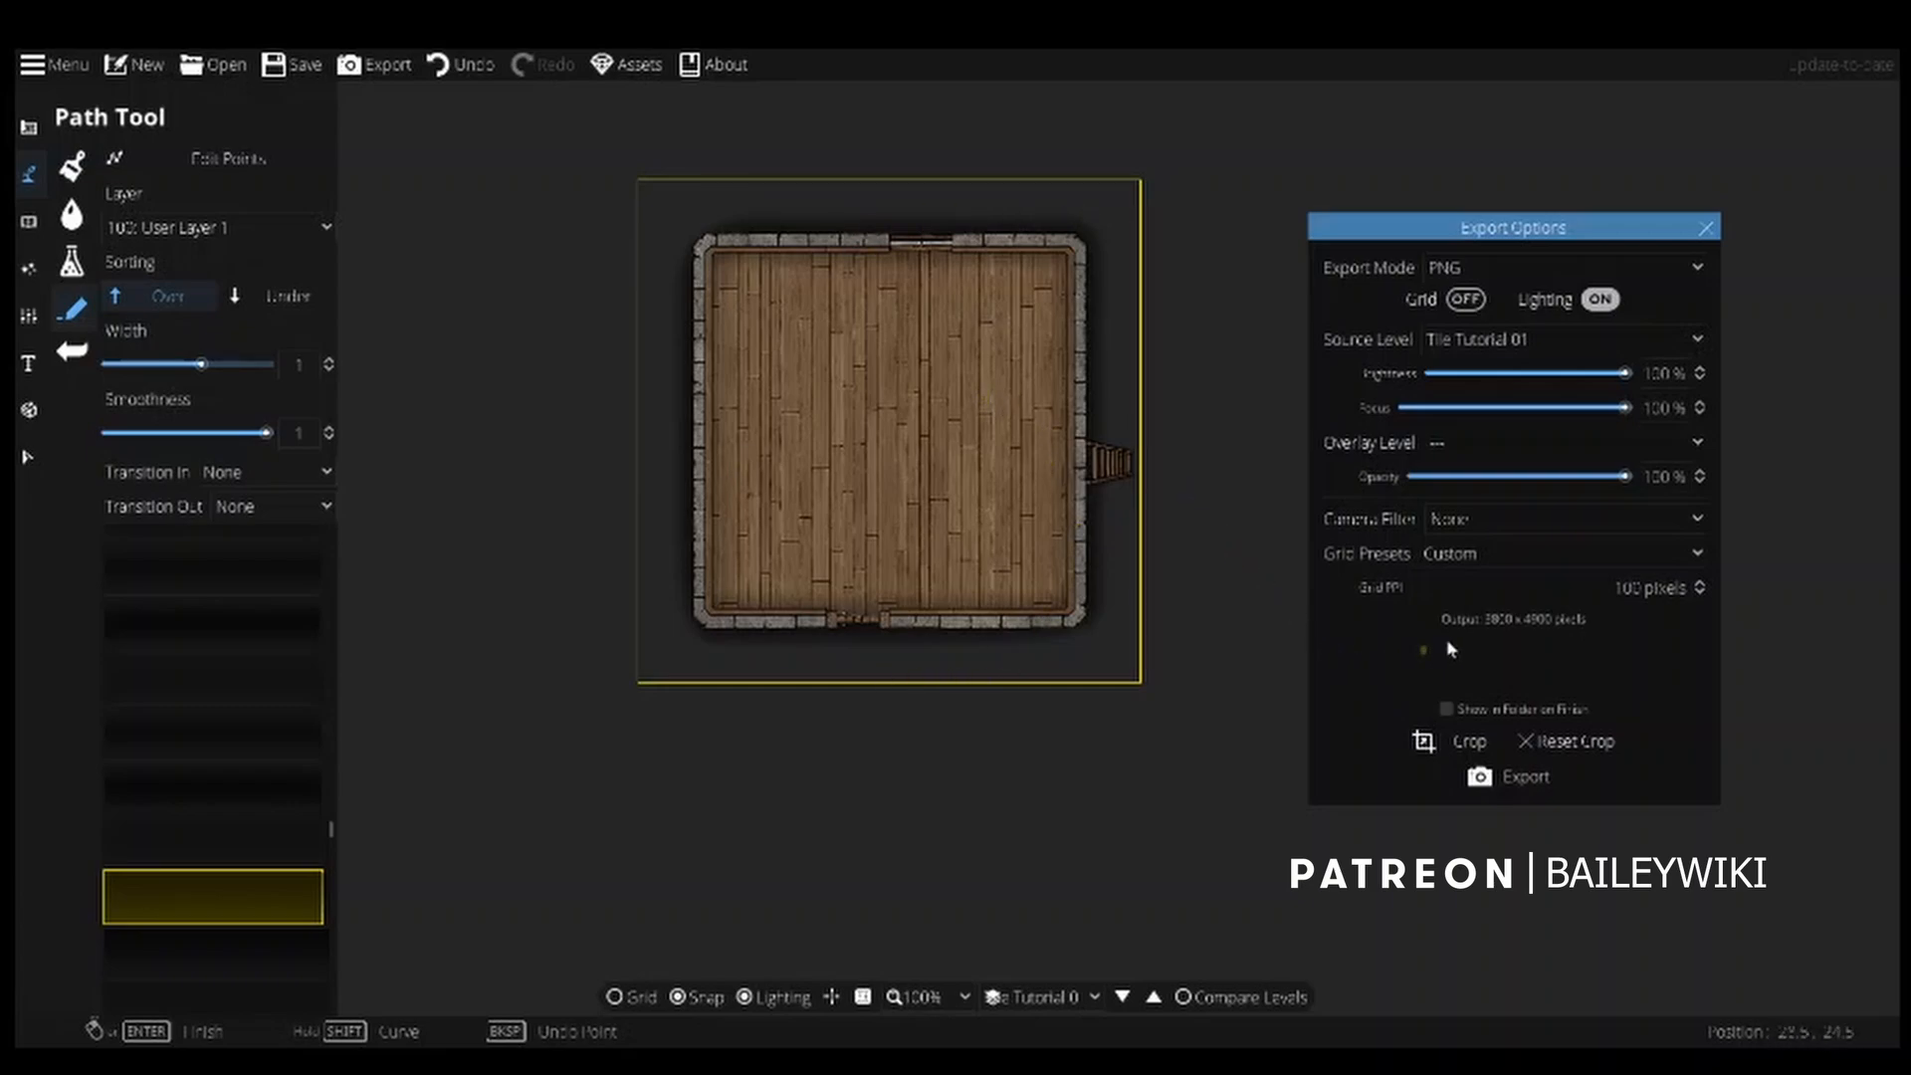
pyautogui.click(1646, 587)
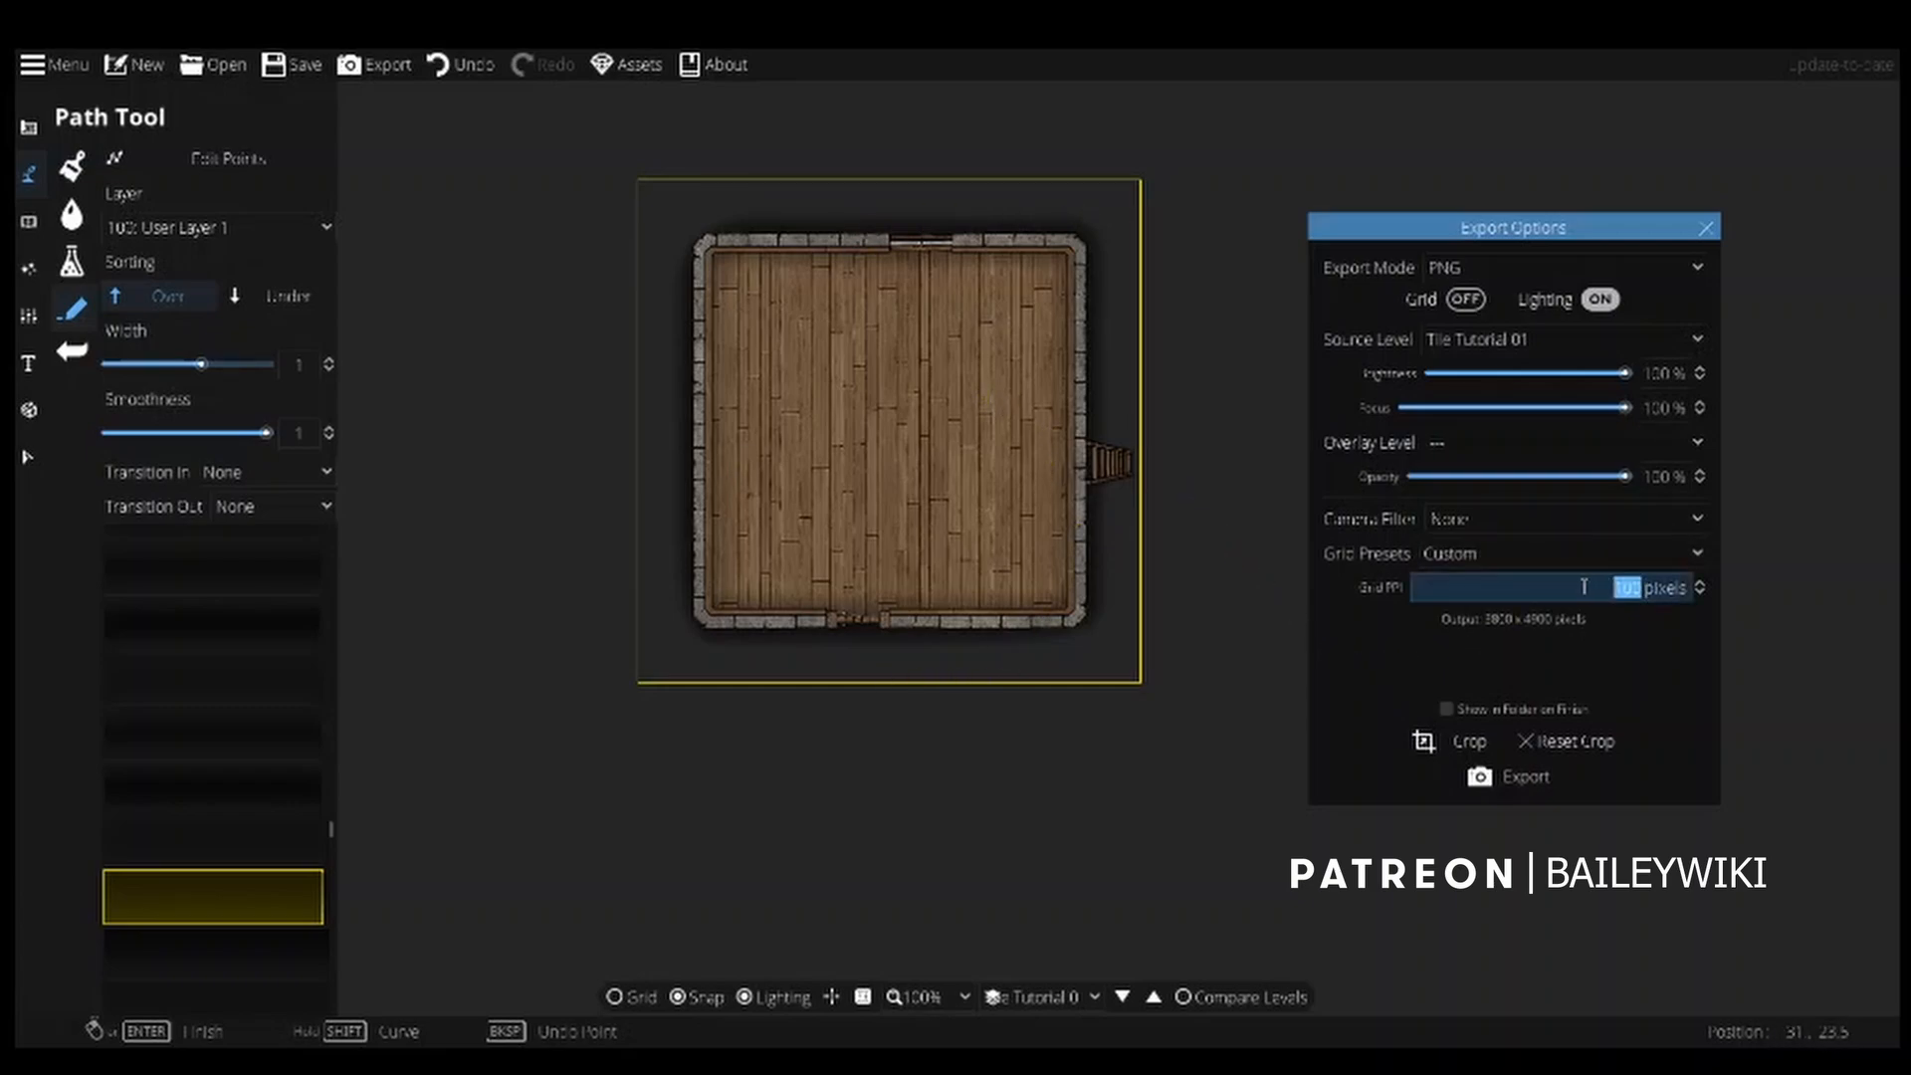
pyautogui.write('150')
pyautogui.press('Return')
# Export the cropped building in WEBP format and close the export options.
pyautogui.click(1502, 271)
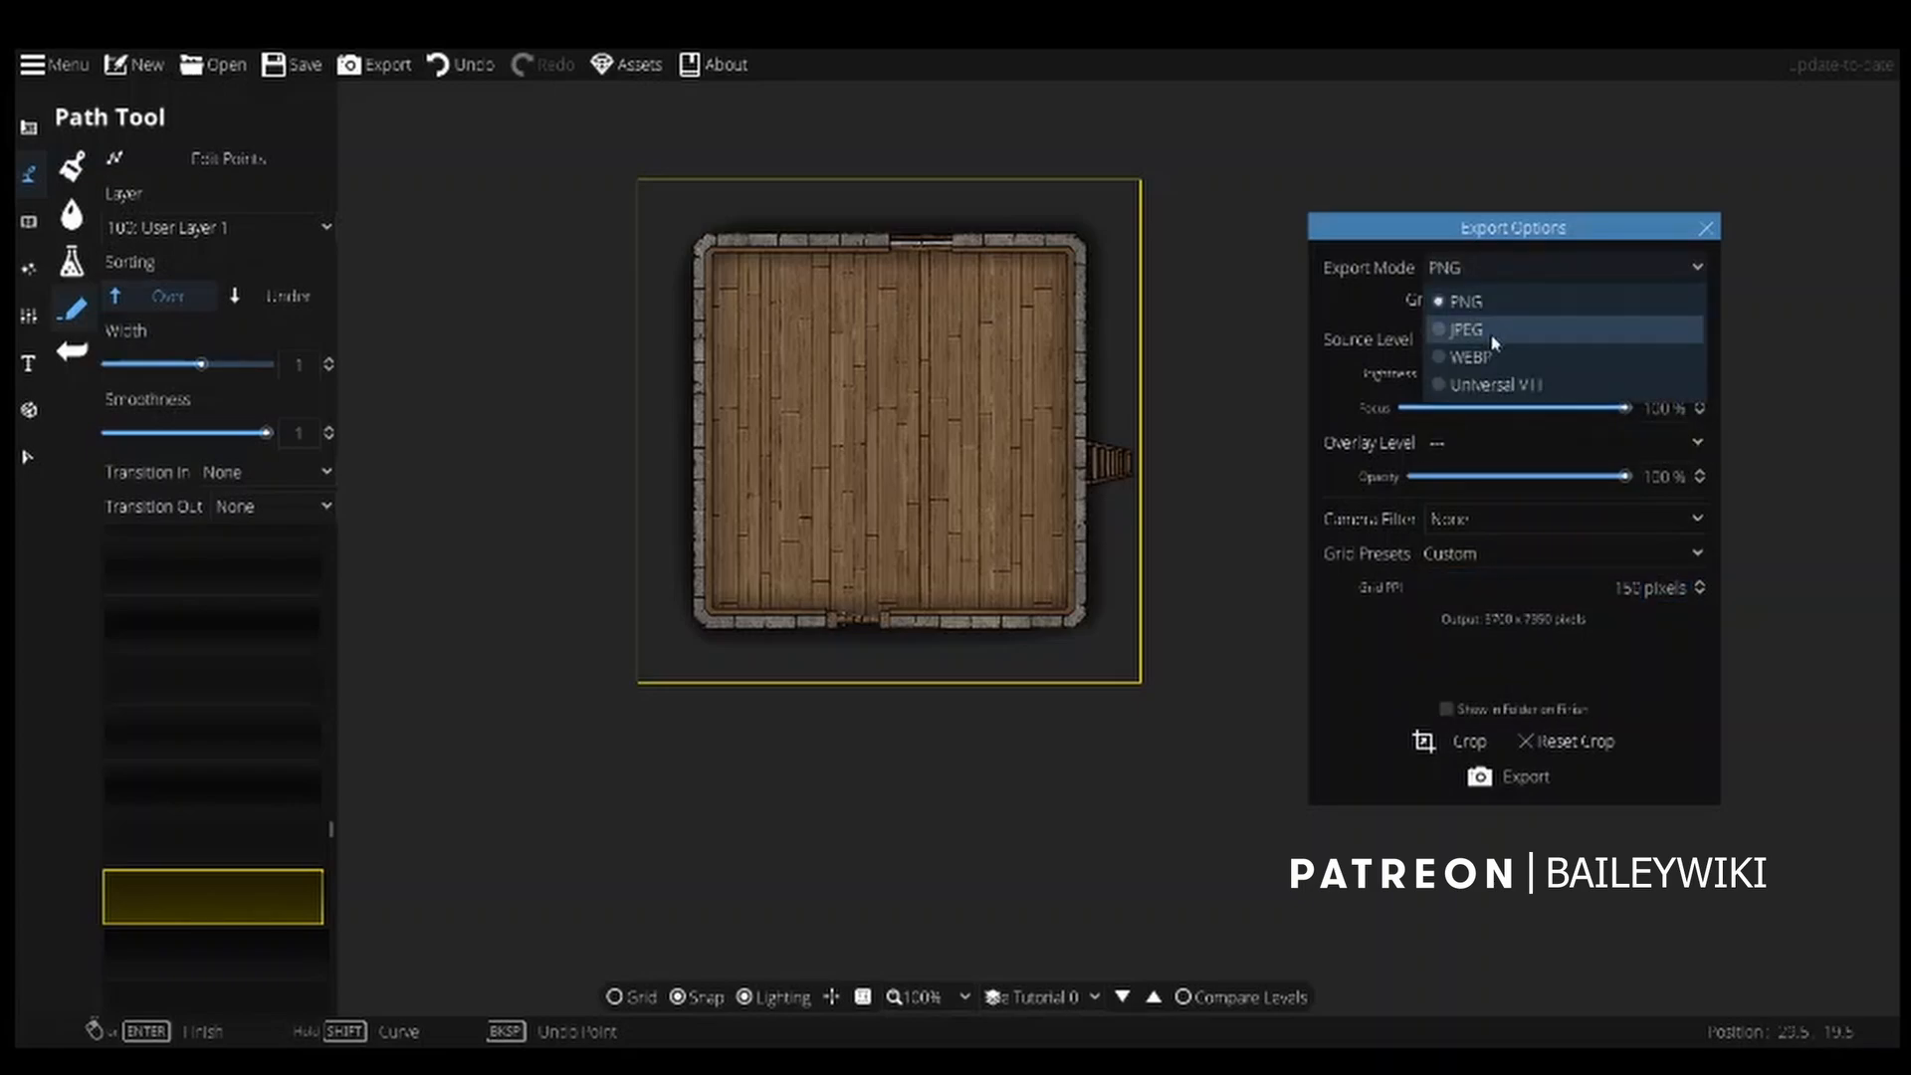
pyautogui.click(1473, 356)
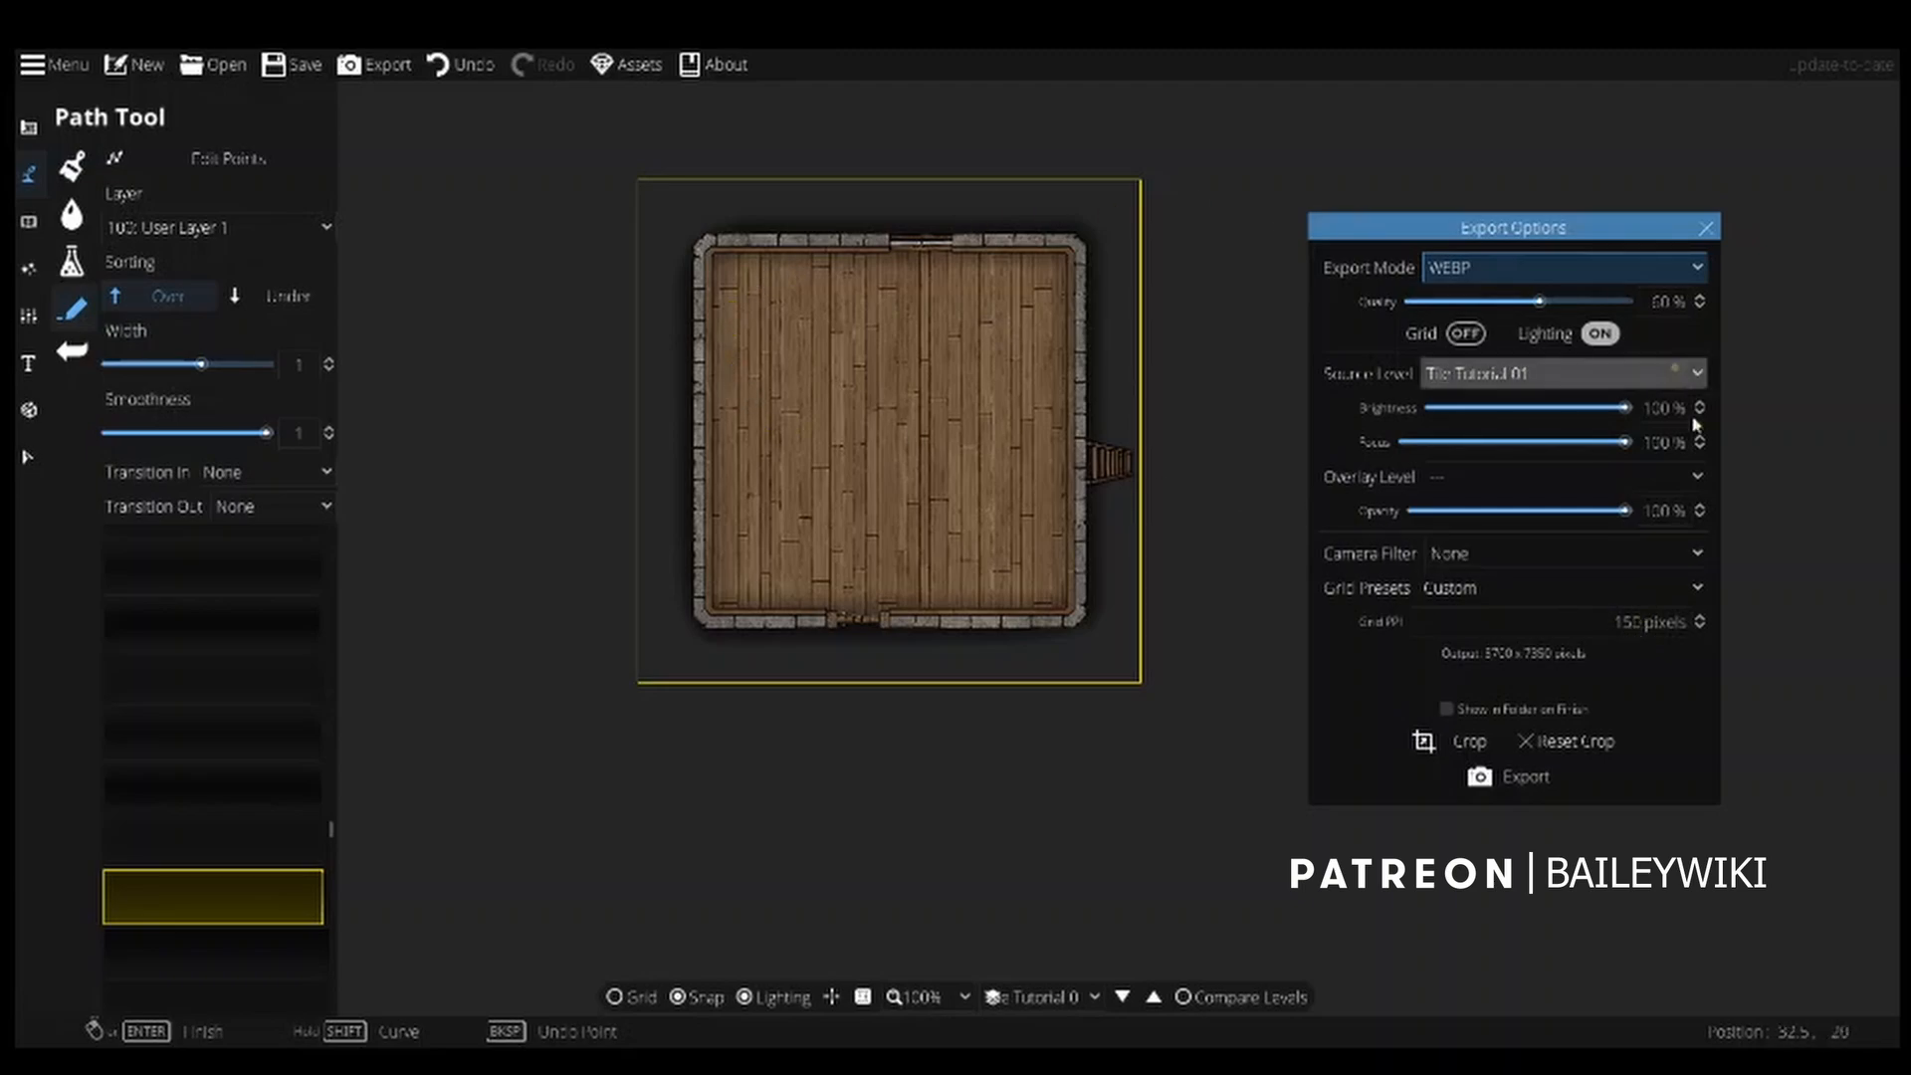
pyautogui.click(1524, 778)
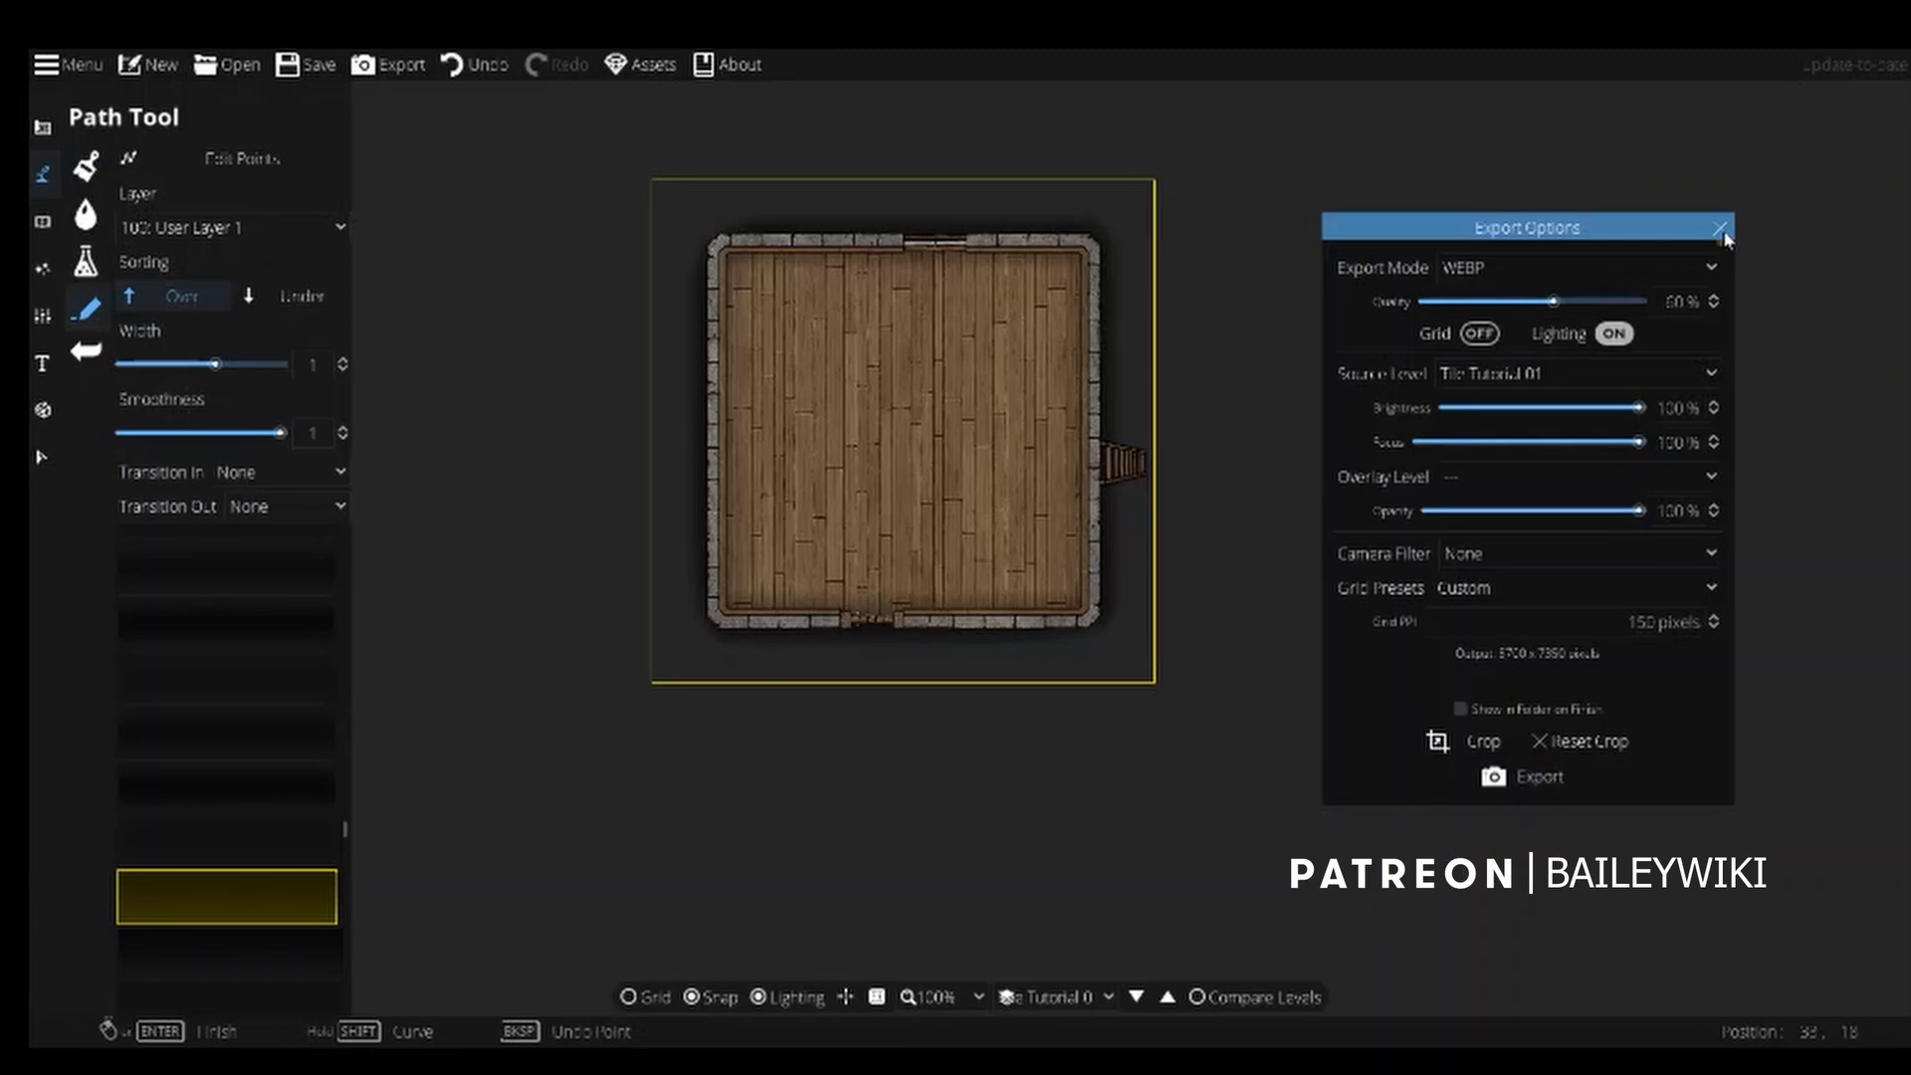
pyautogui.click(1706, 228)
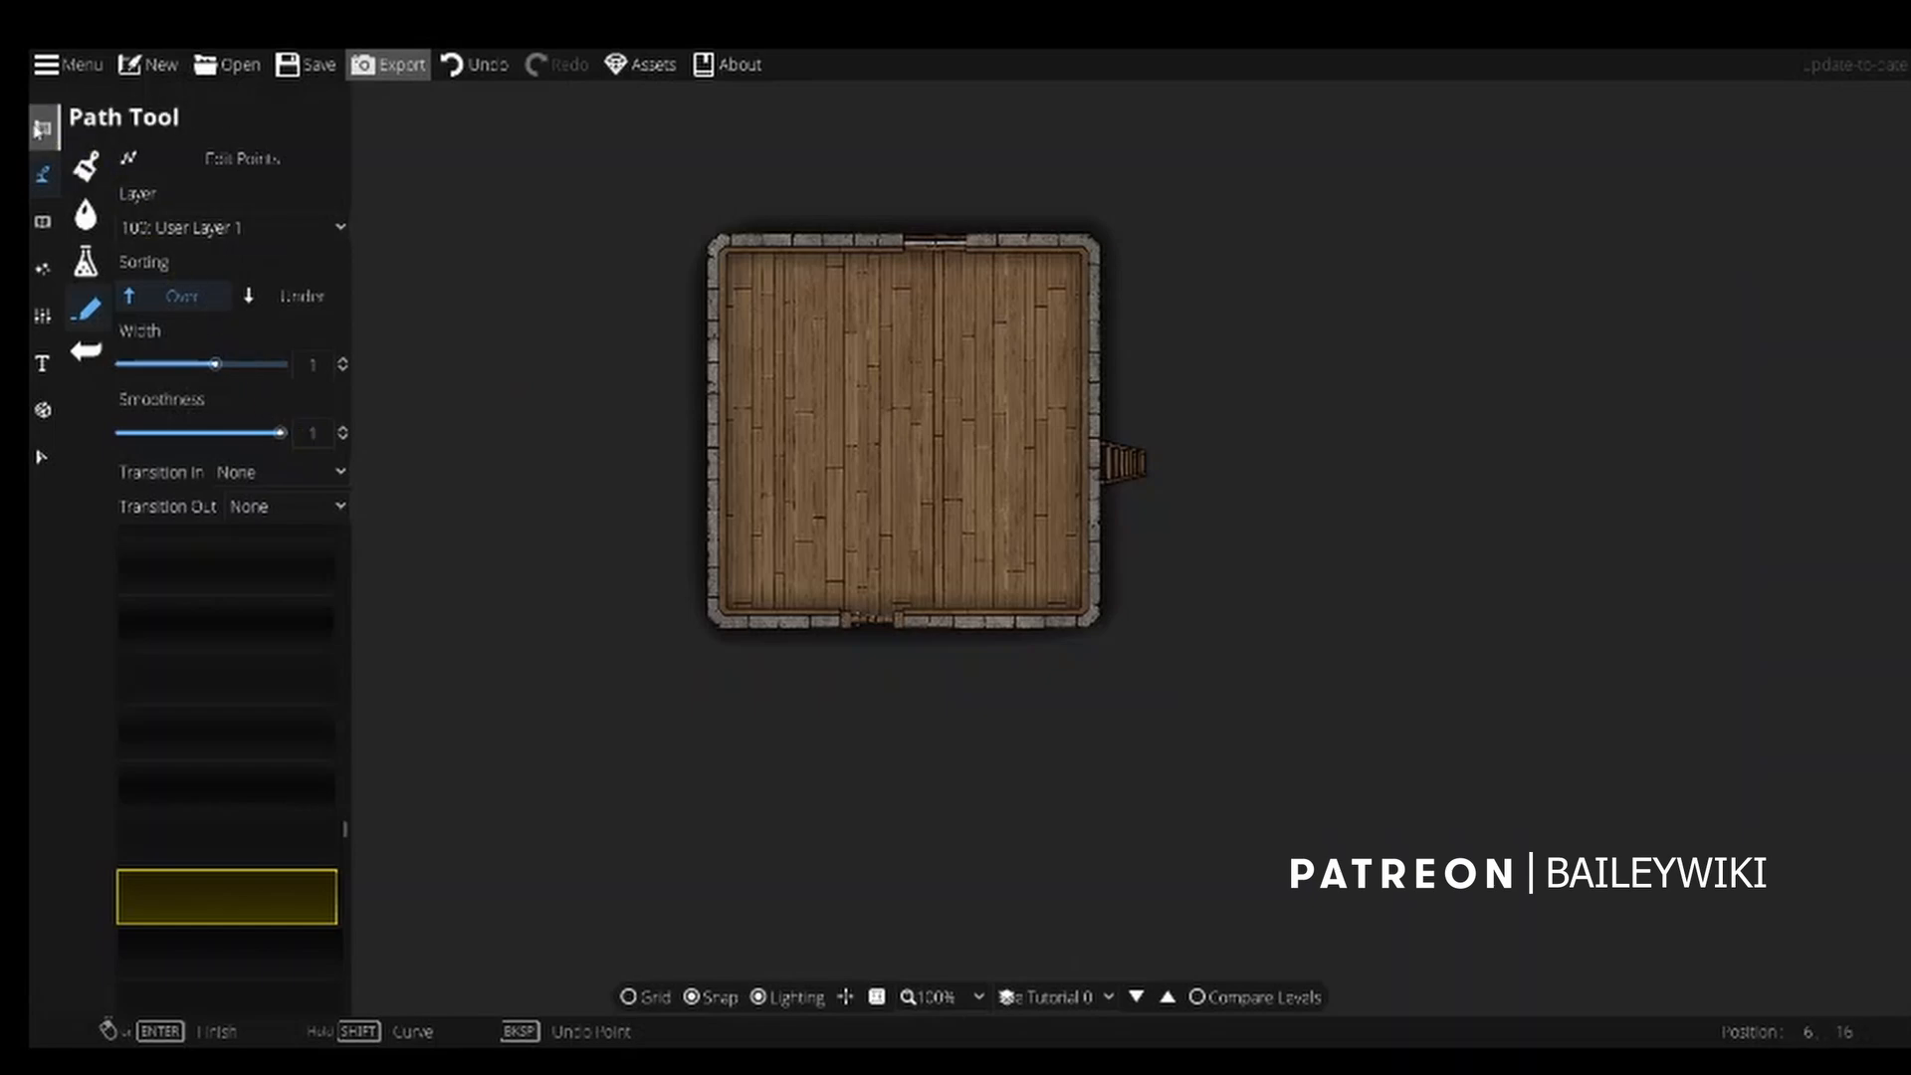
# Create a new level labelled Tutorial Level 02 without cloning an existing one, and switch to it.
pyautogui.click(45, 316)
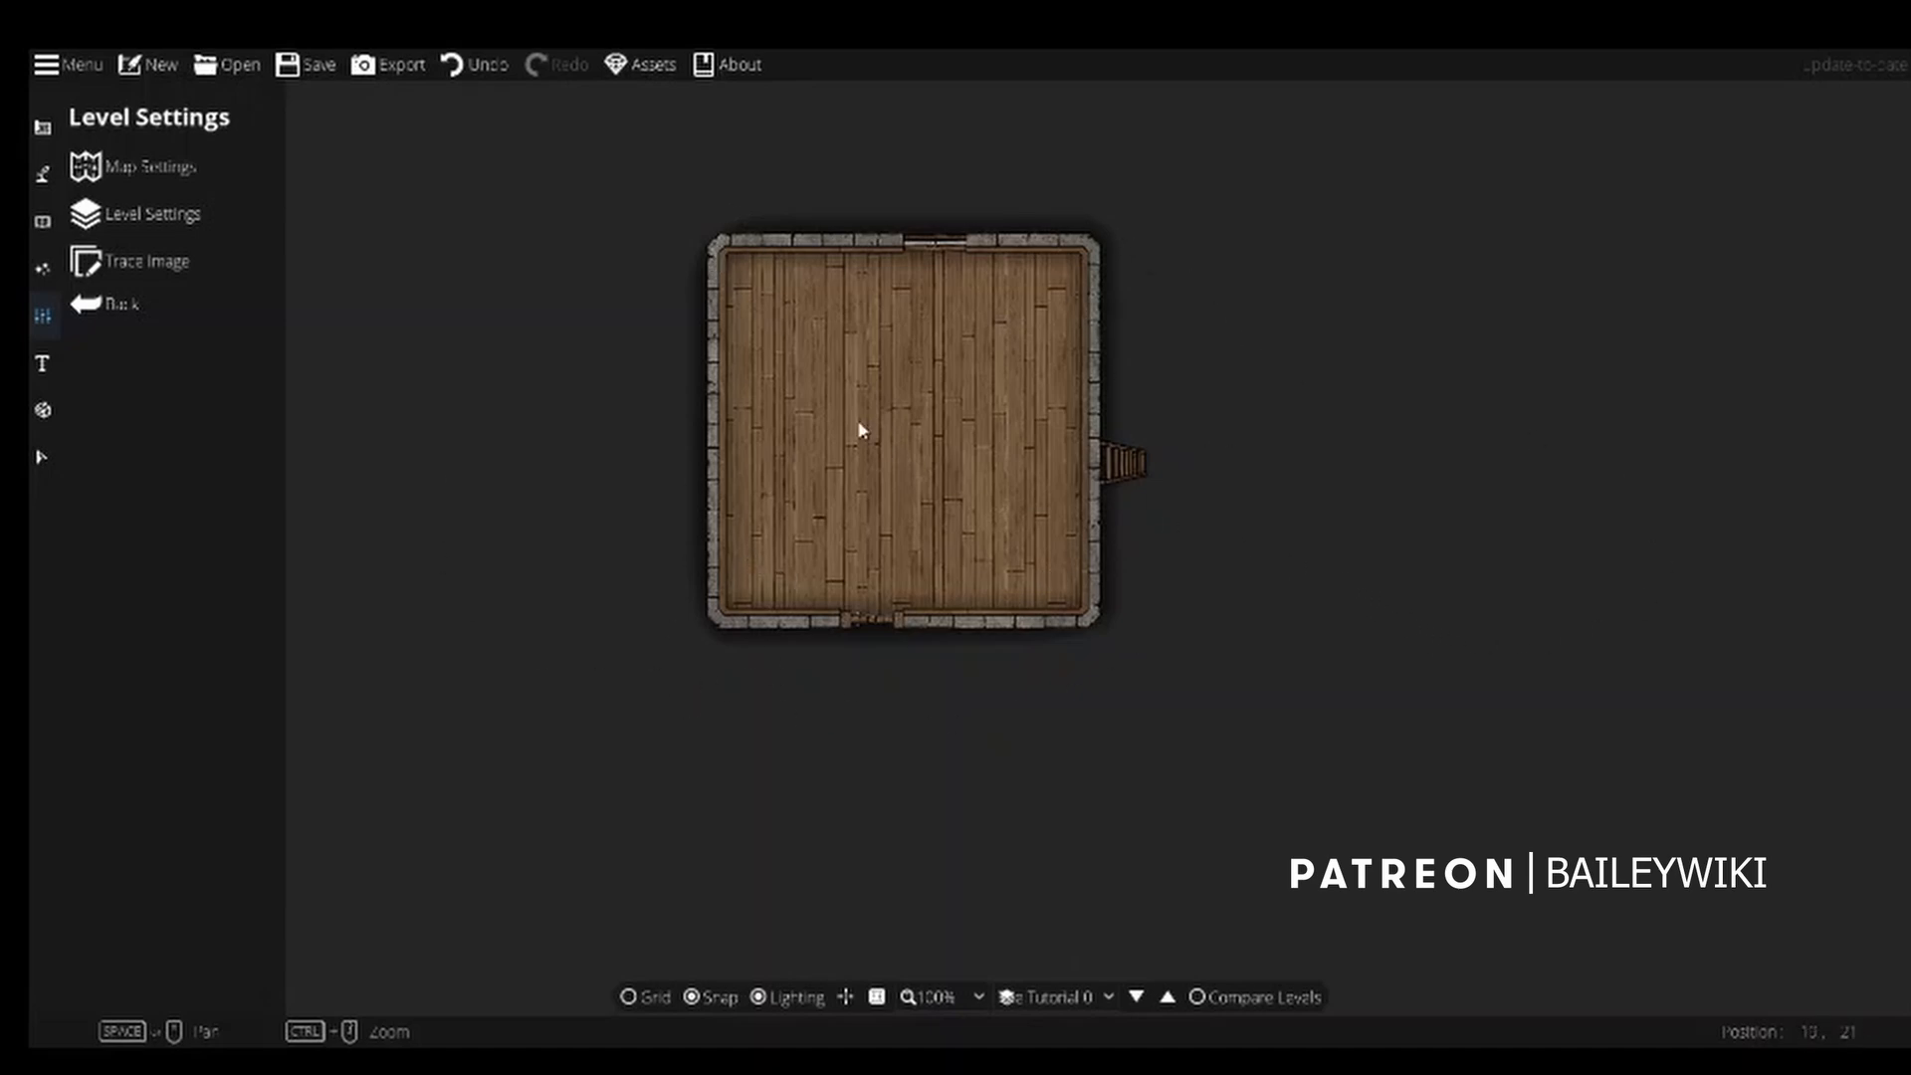
pyautogui.click(1065, 996)
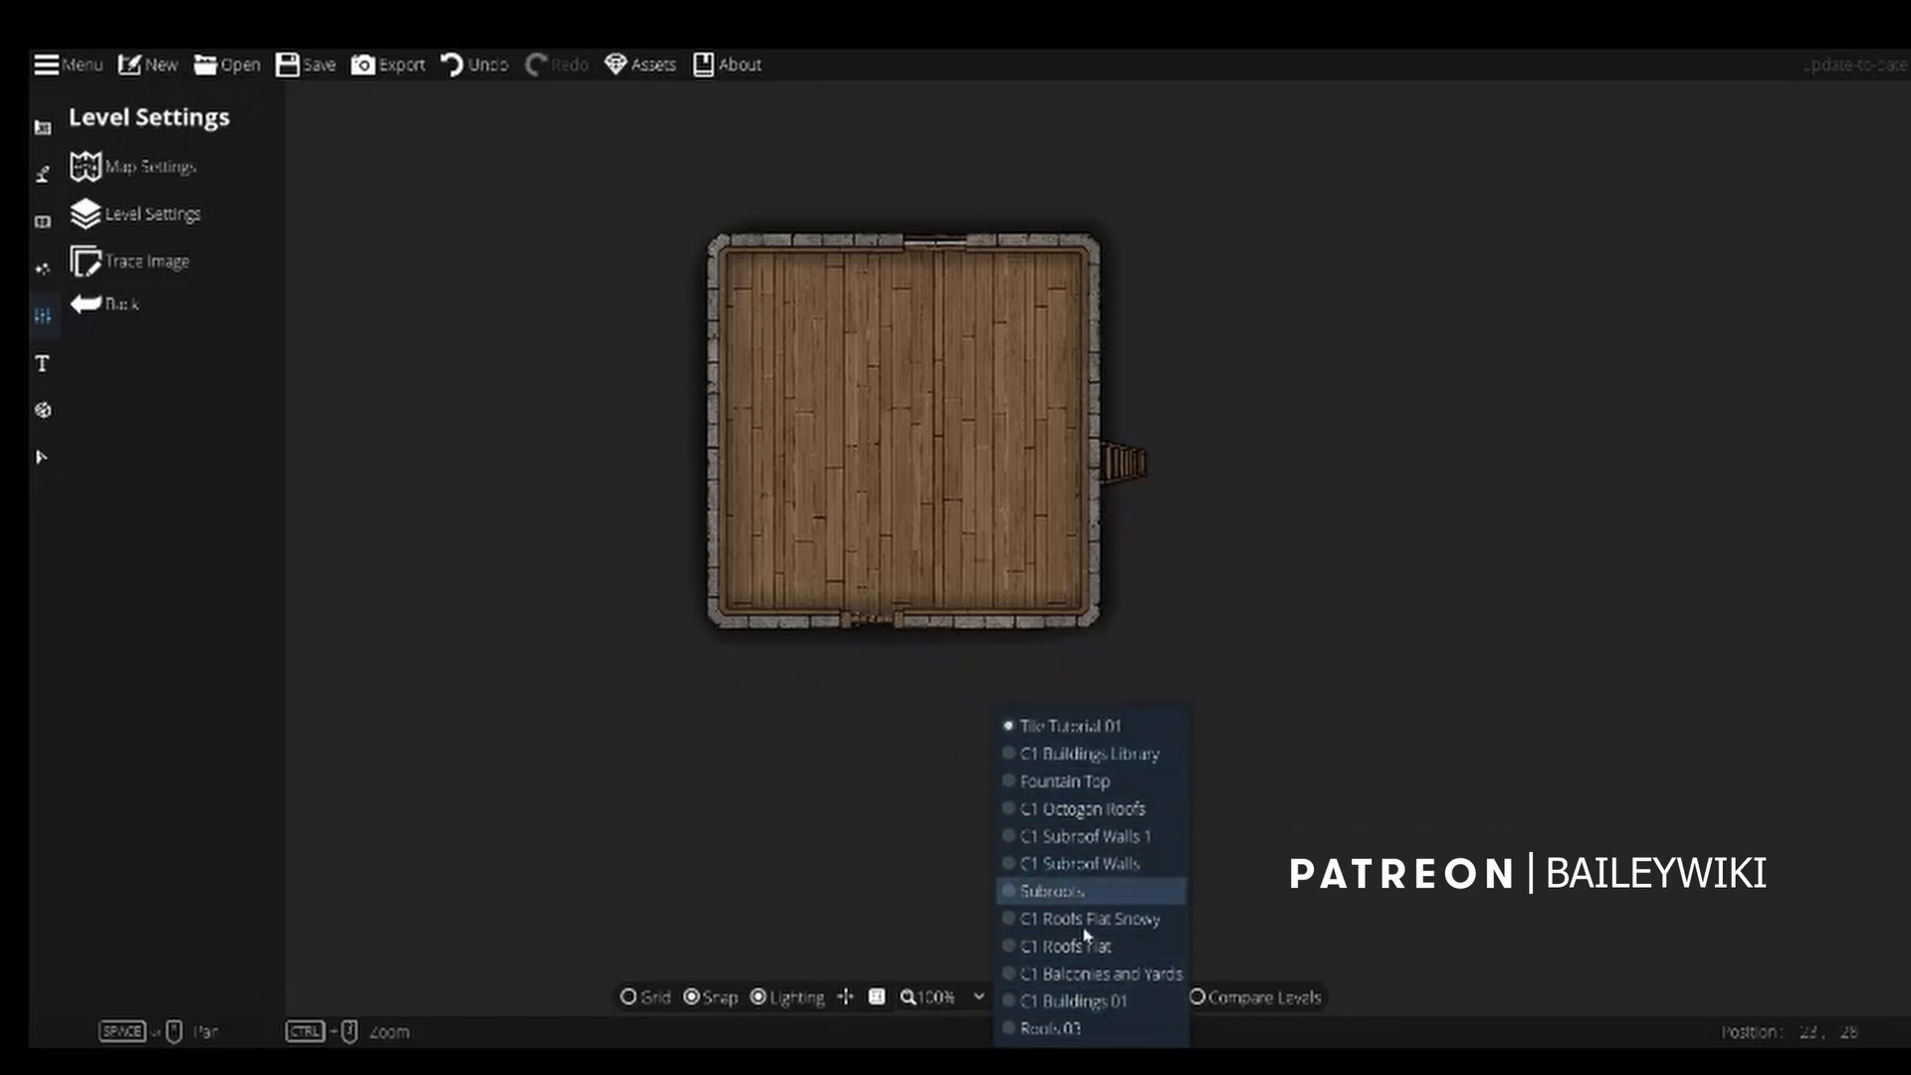
pyautogui.click(1095, 727)
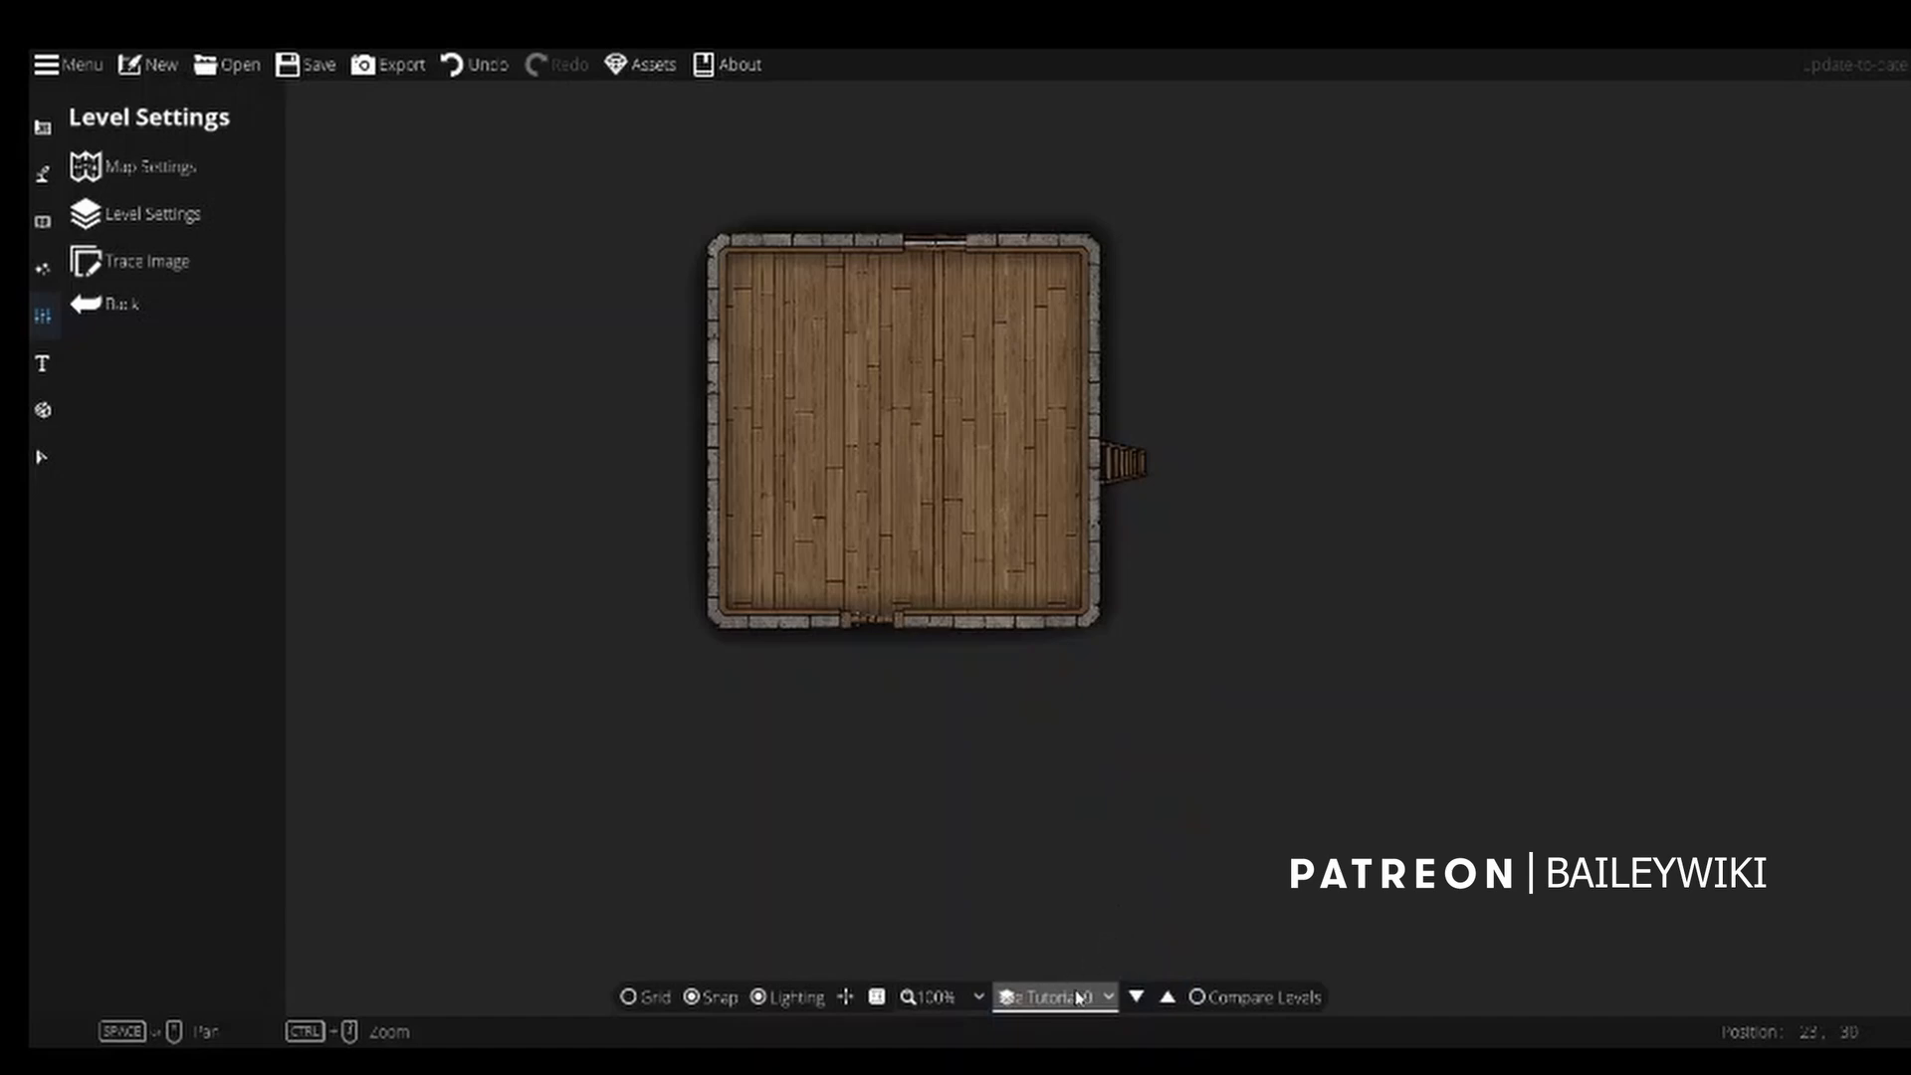
pyautogui.click(129, 221)
pyautogui.click(130, 158)
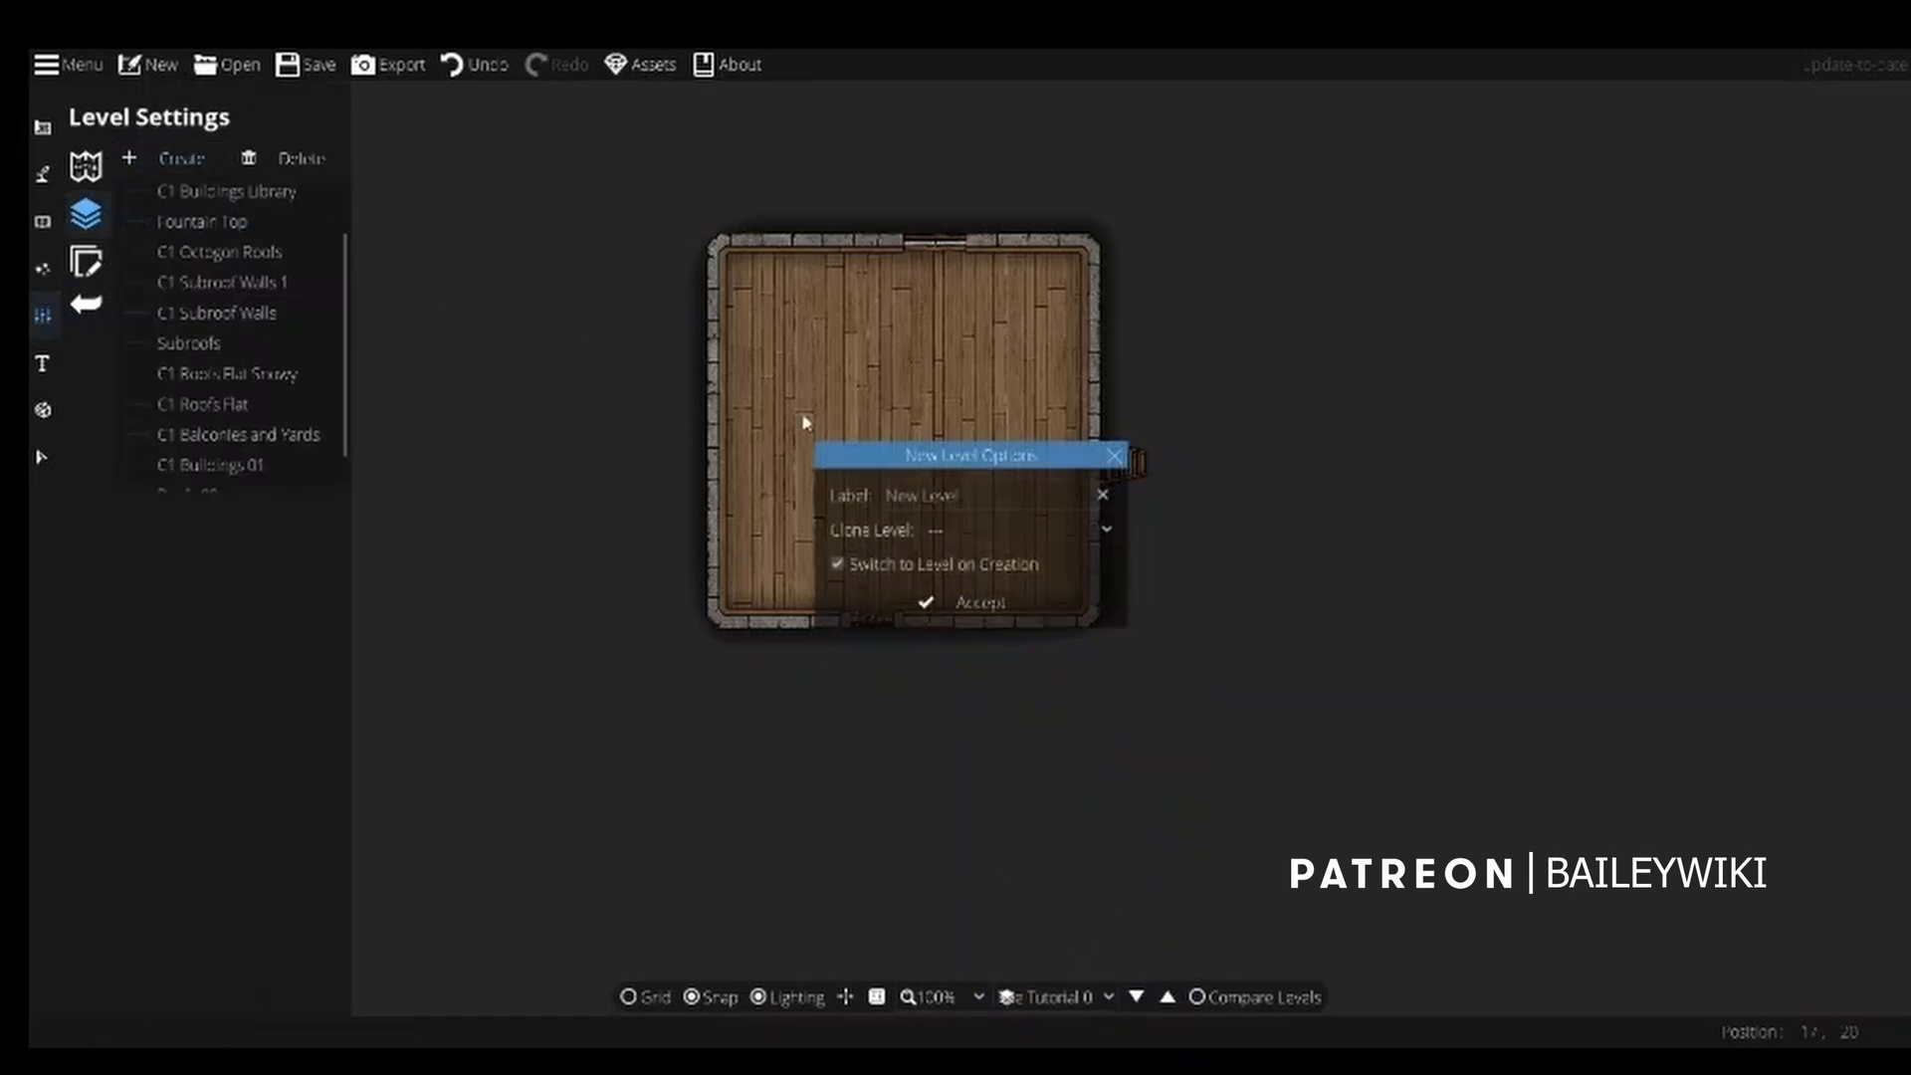
pyautogui.click(985, 496)
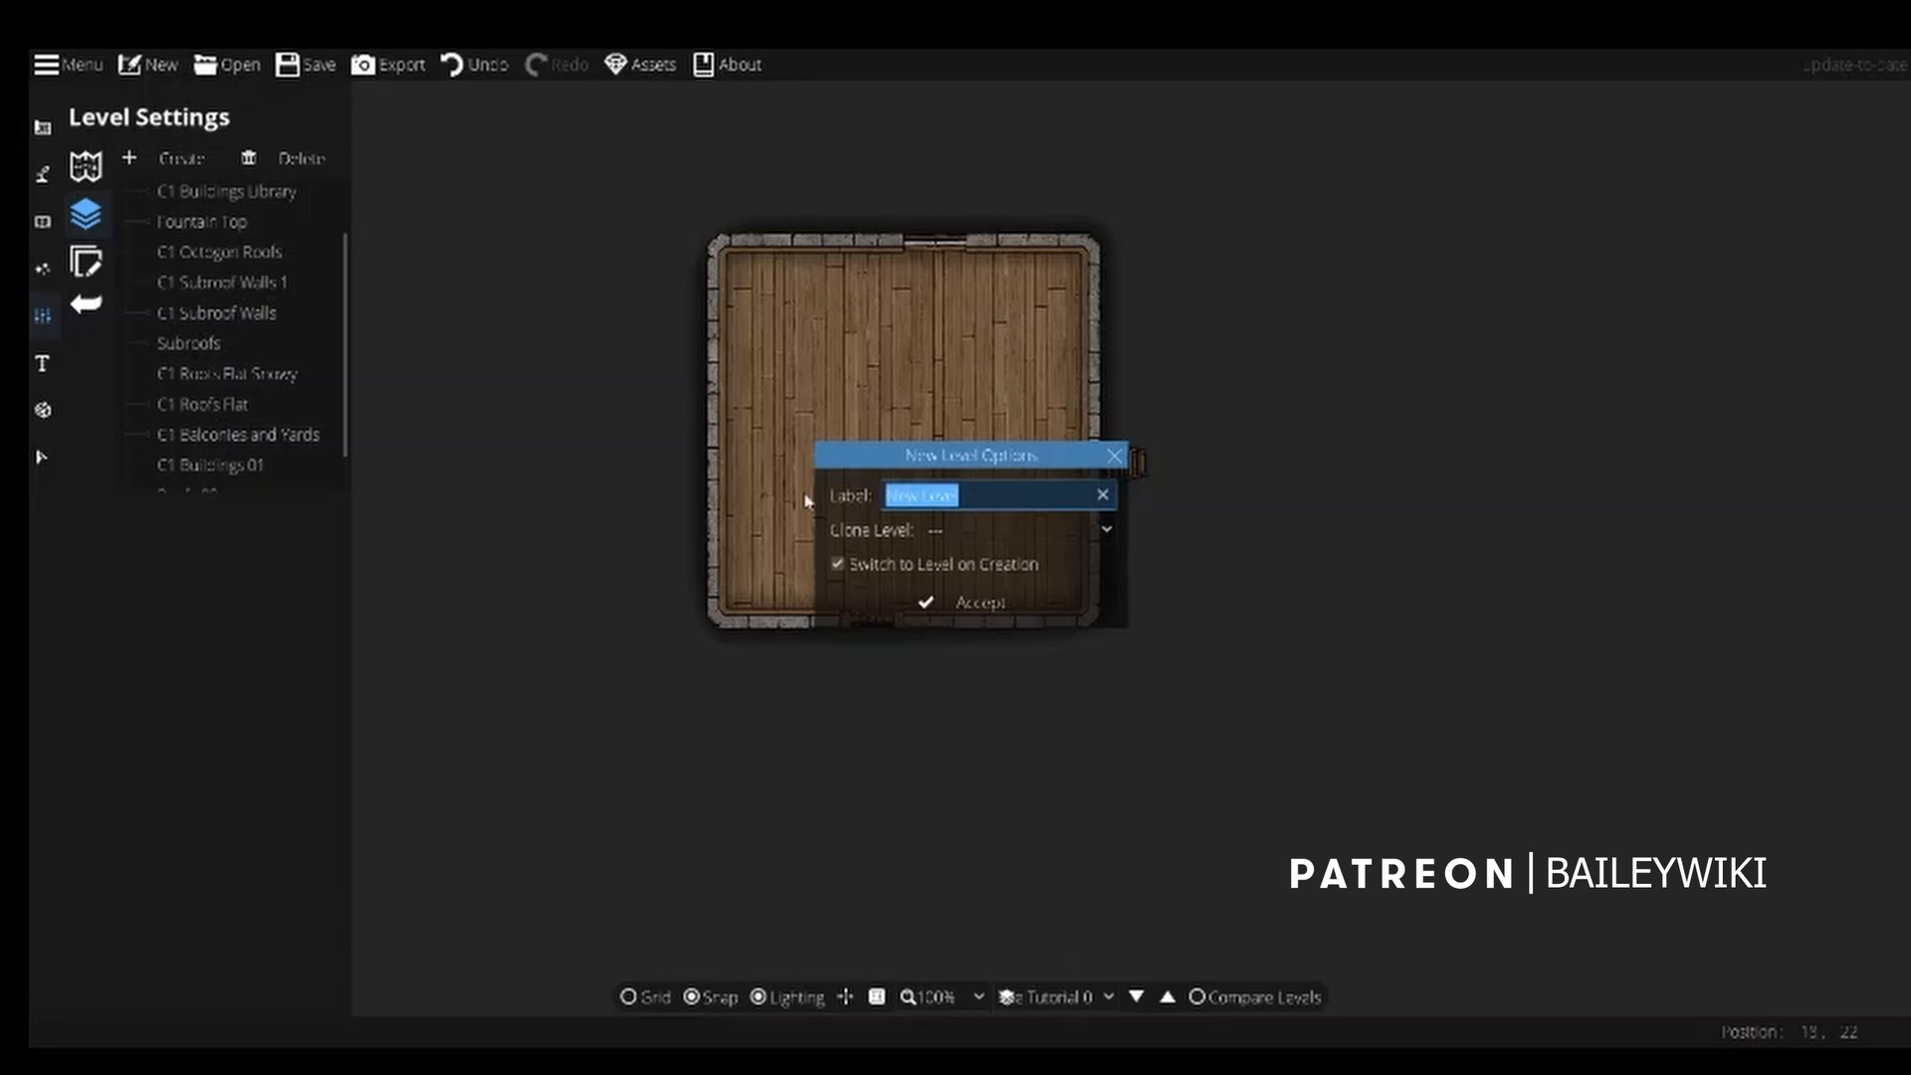
pyautogui.write('Tutorial')
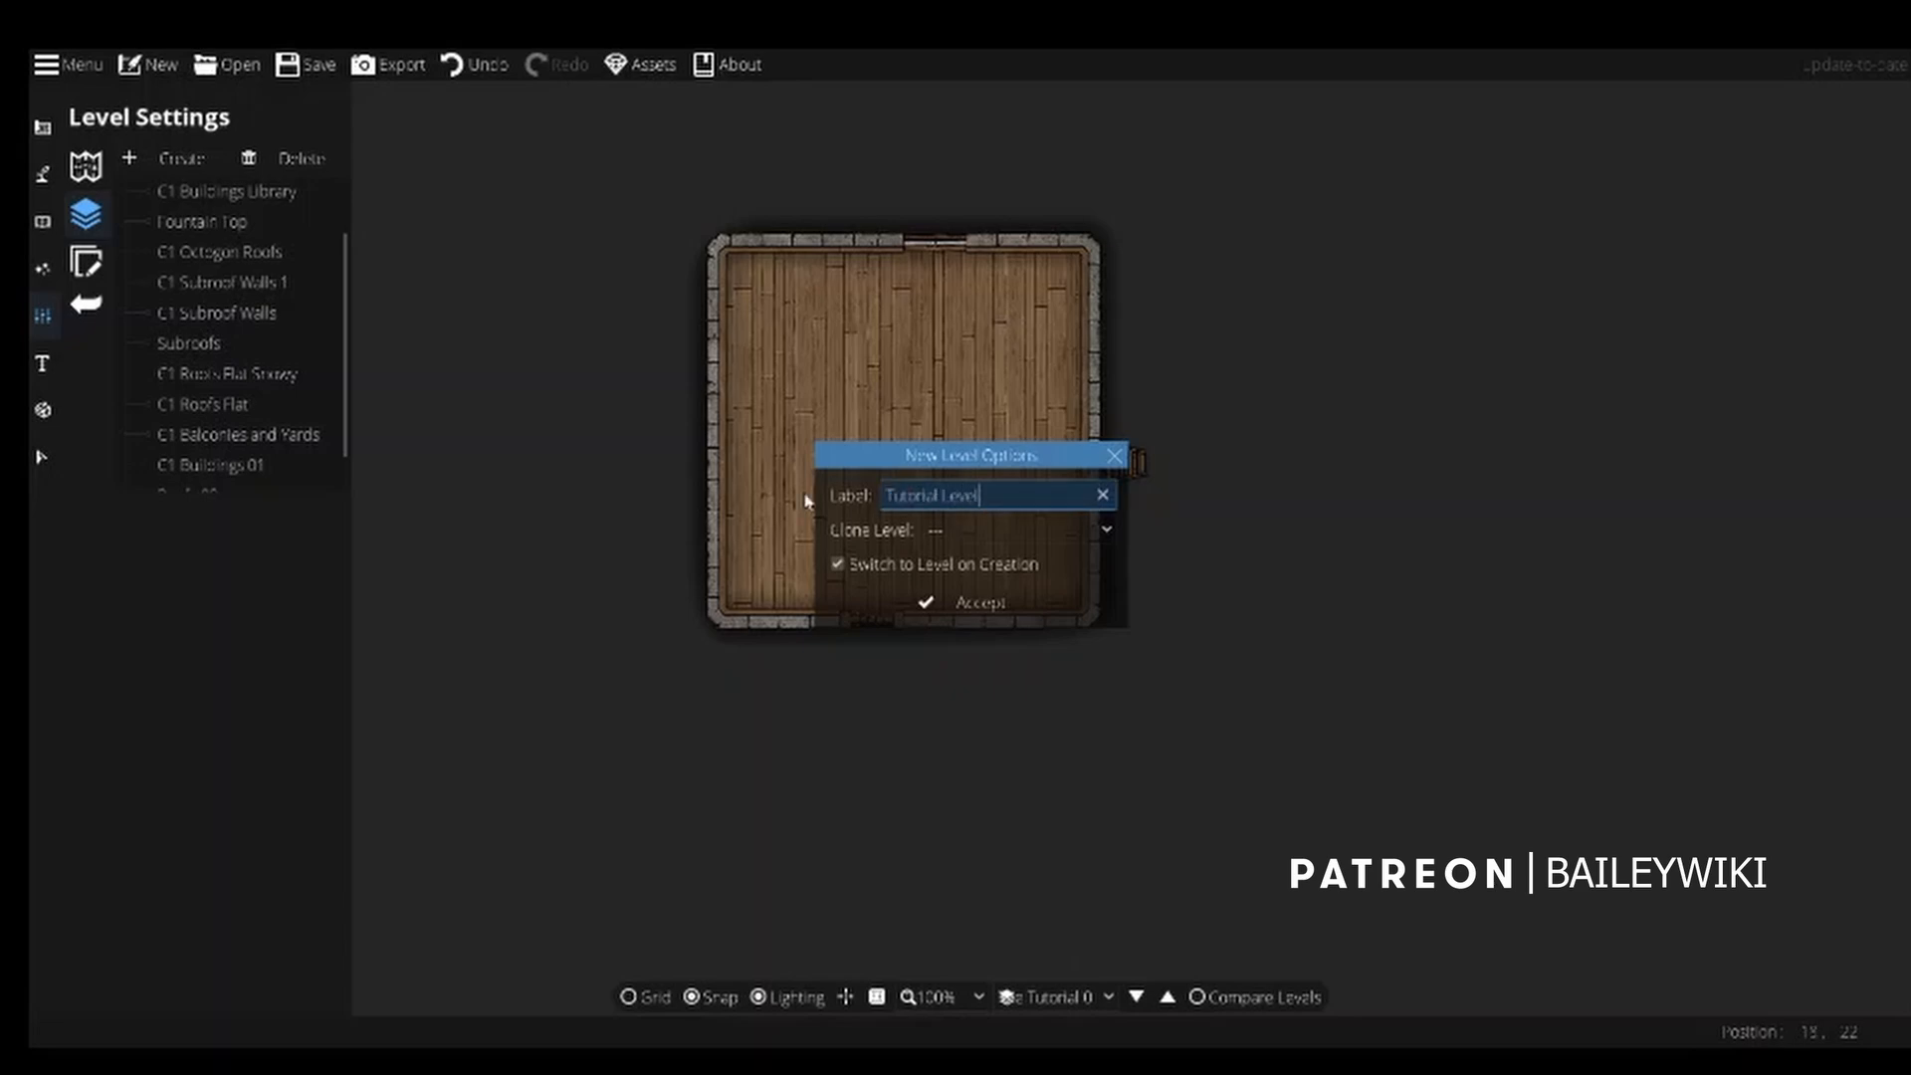
pyautogui.click(1042, 539)
pyautogui.click(1027, 543)
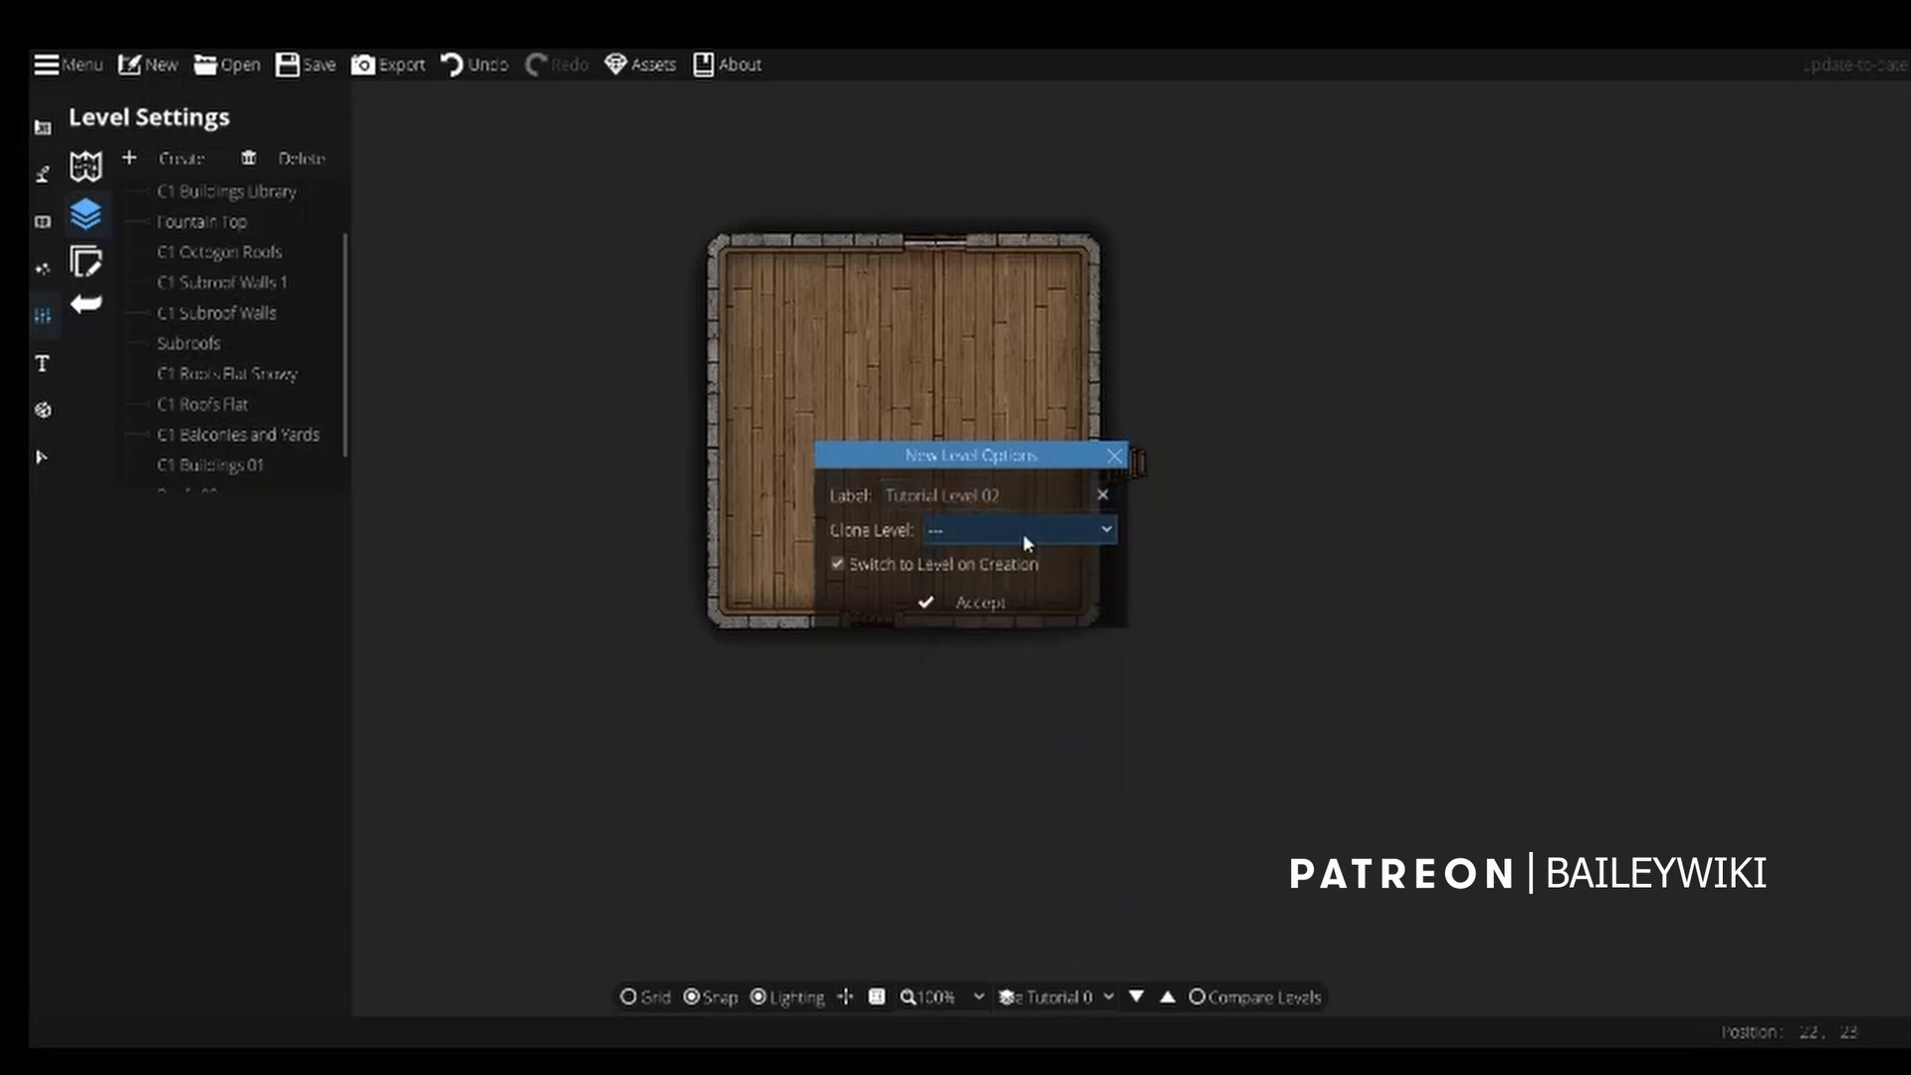
pyautogui.click(981, 603)
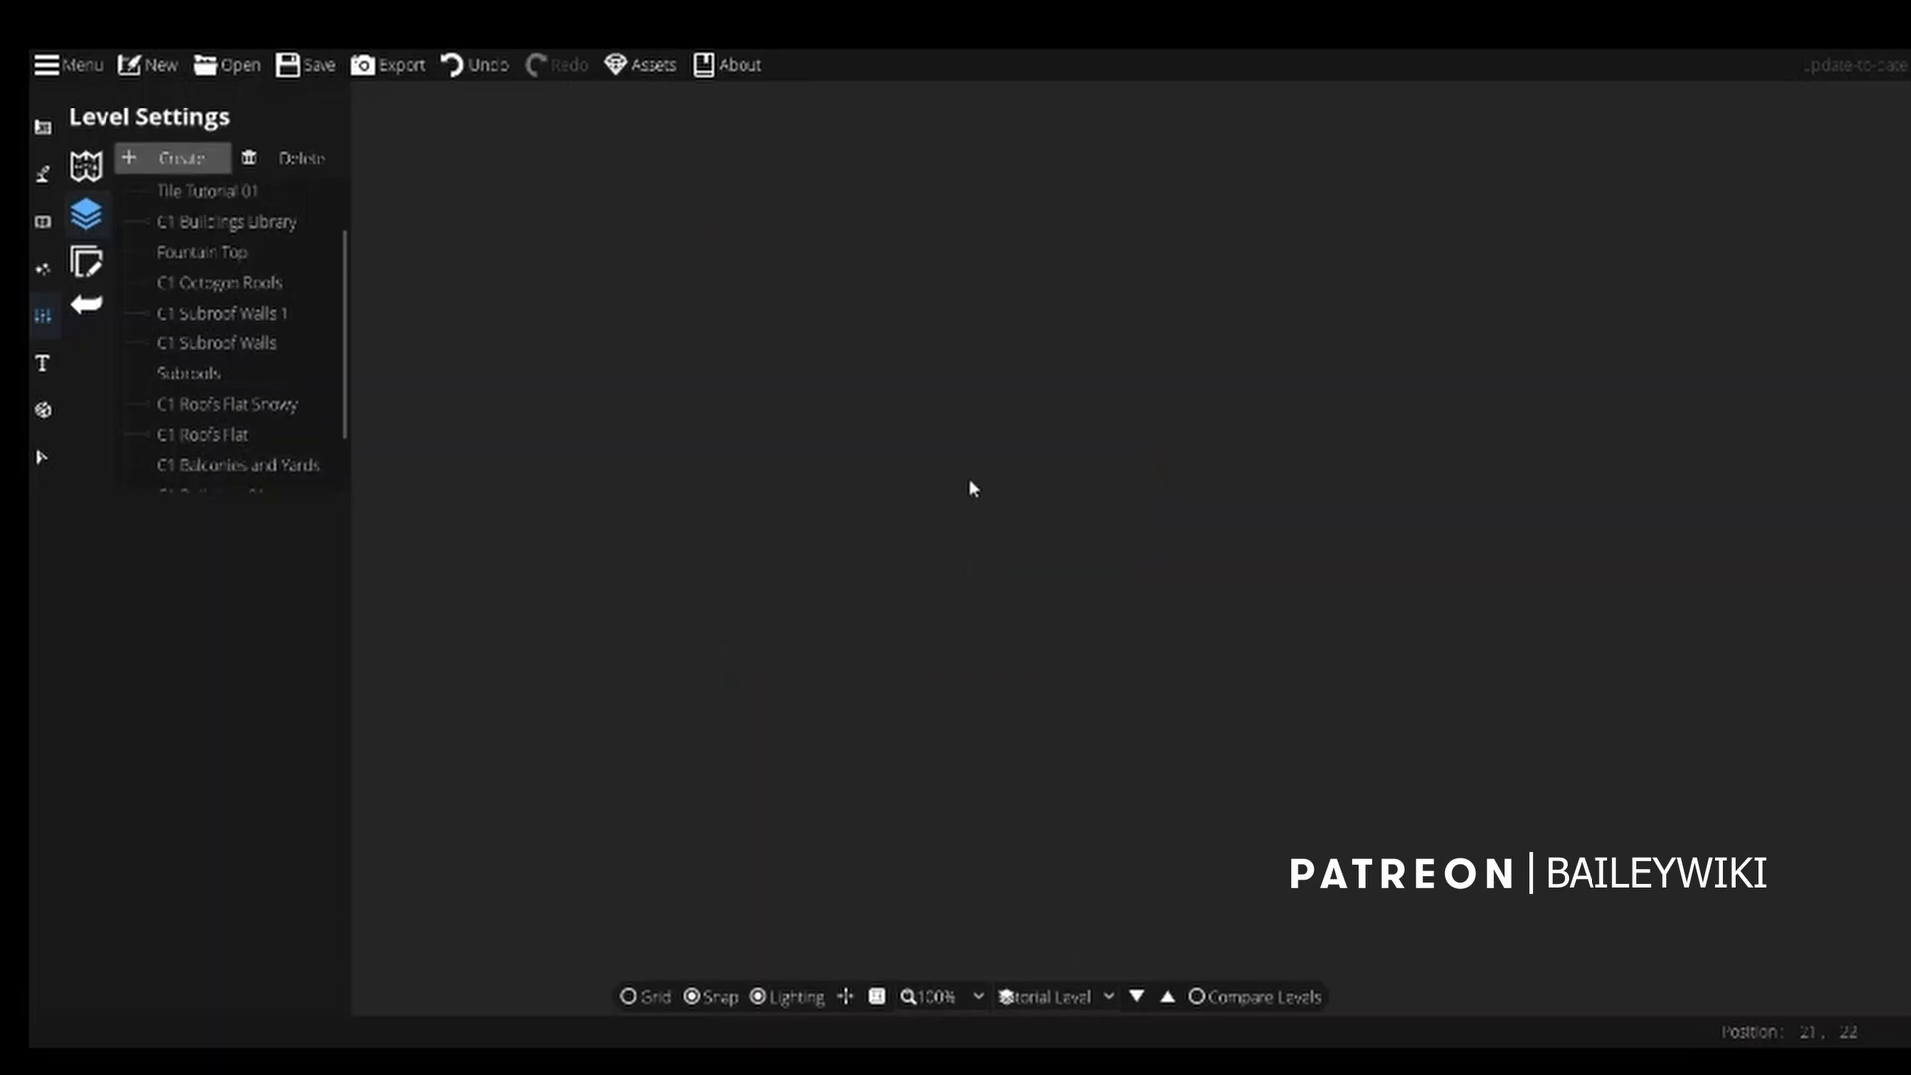
# Turn on level comparison with Tile Tutorial 01 as the reference level, try its opacity at 0%, and keep both levels at 100%.
pyautogui.click(1210, 996)
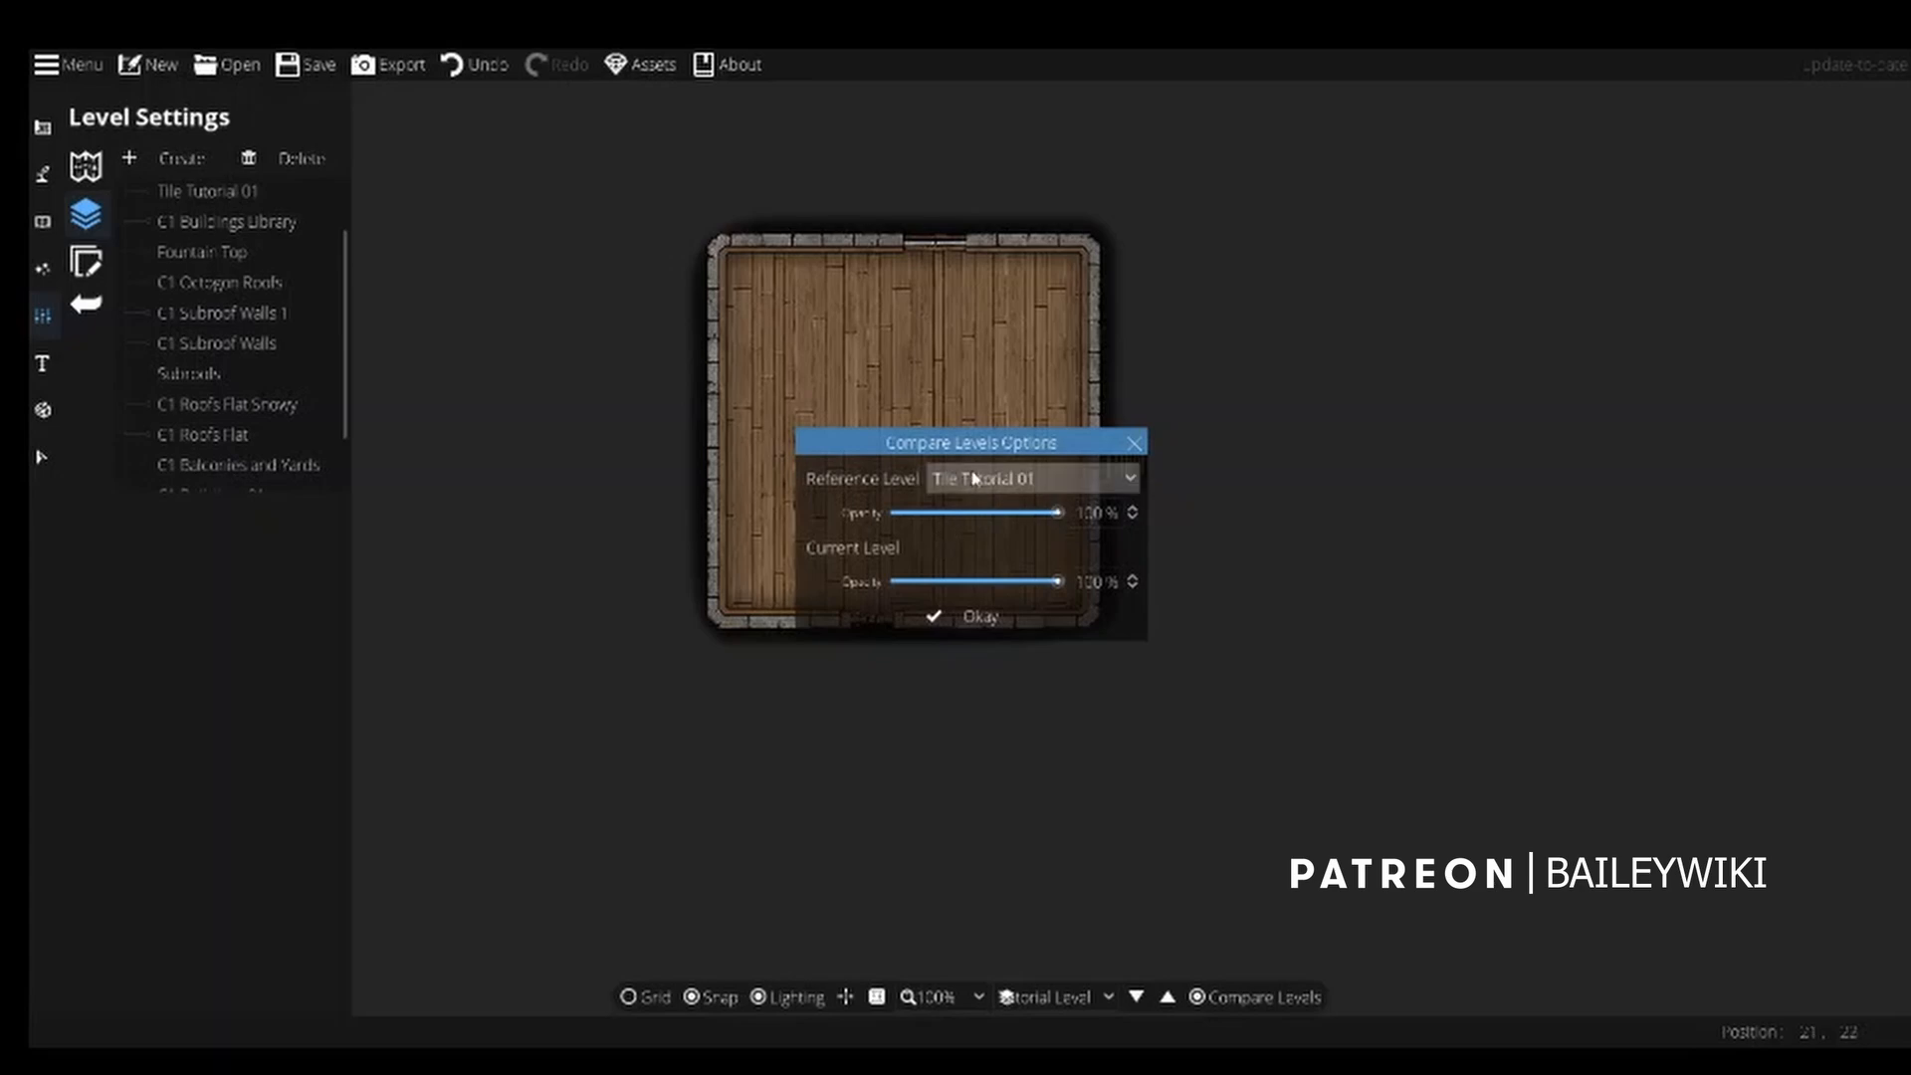
pyautogui.moveTo(959, 441); pyautogui.dragTo(1302, 366)
pyautogui.click(1304, 403)
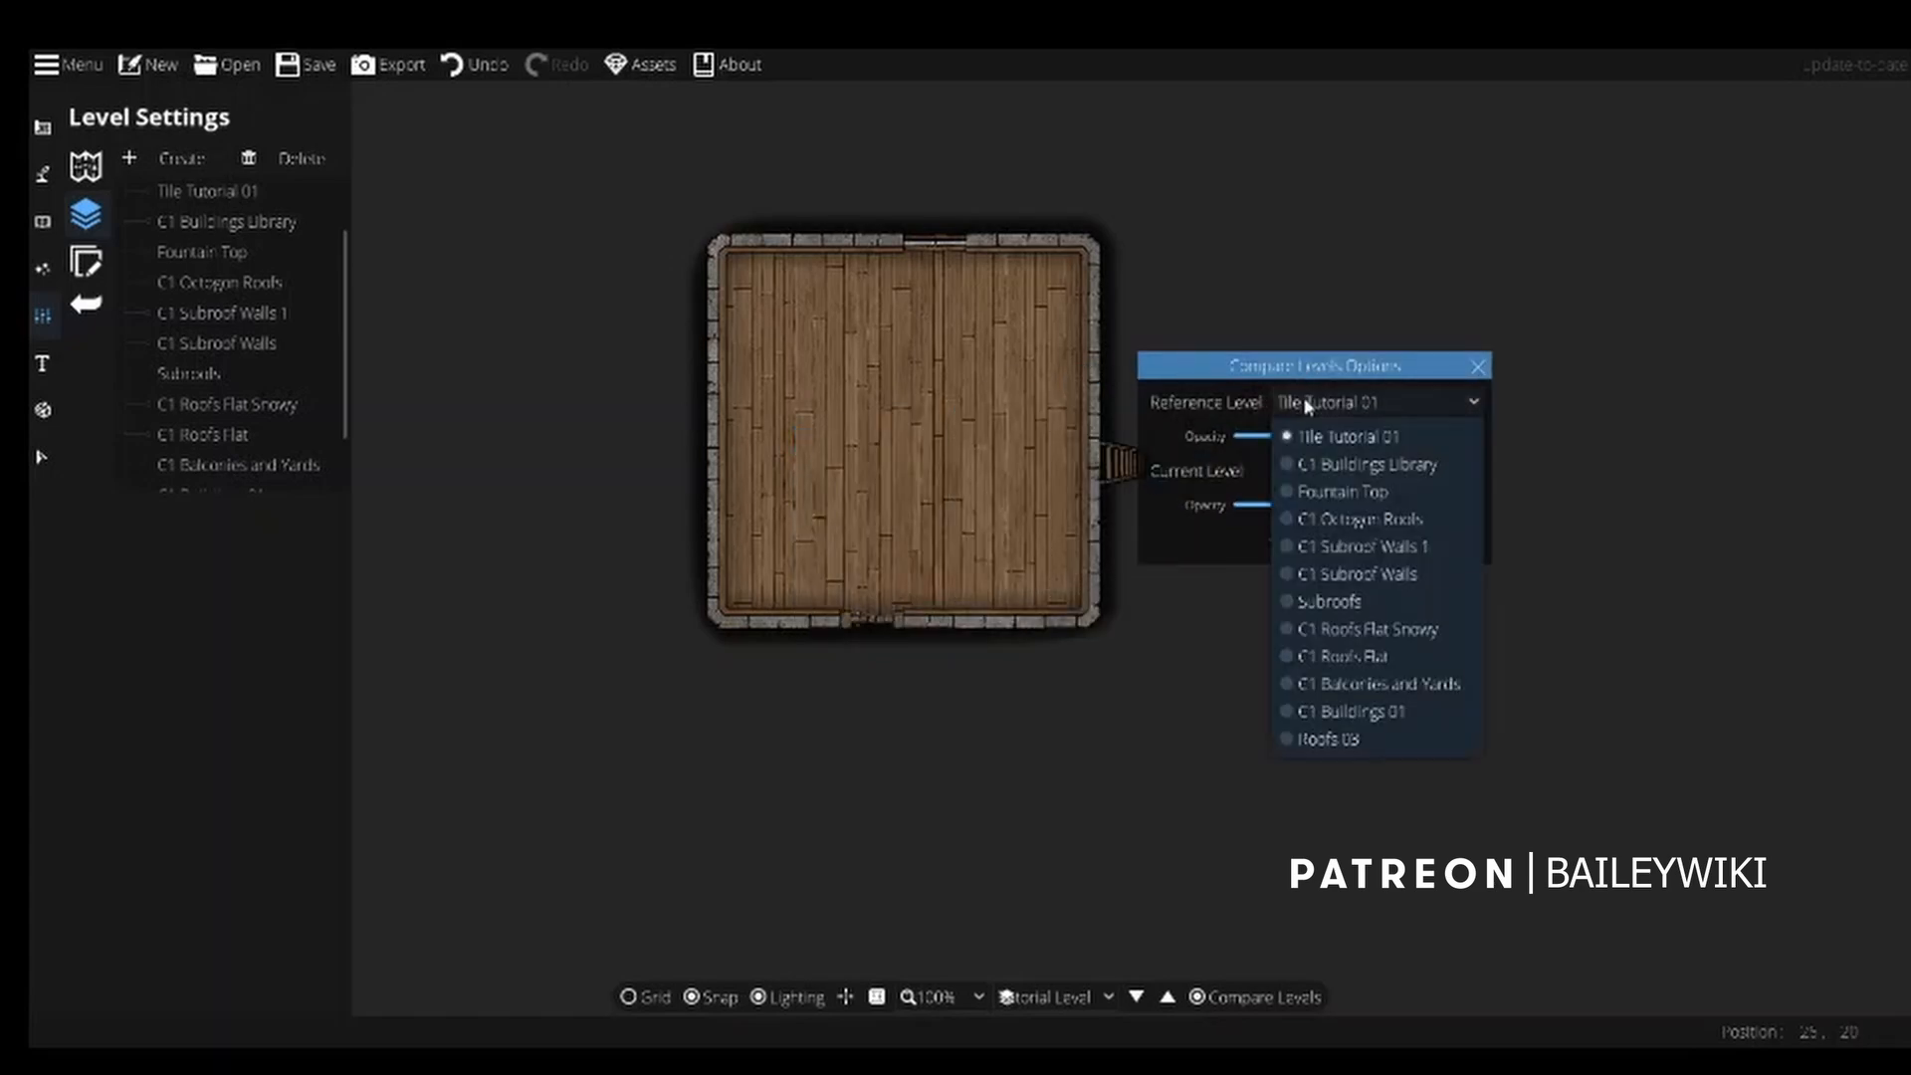
pyautogui.click(1333, 438)
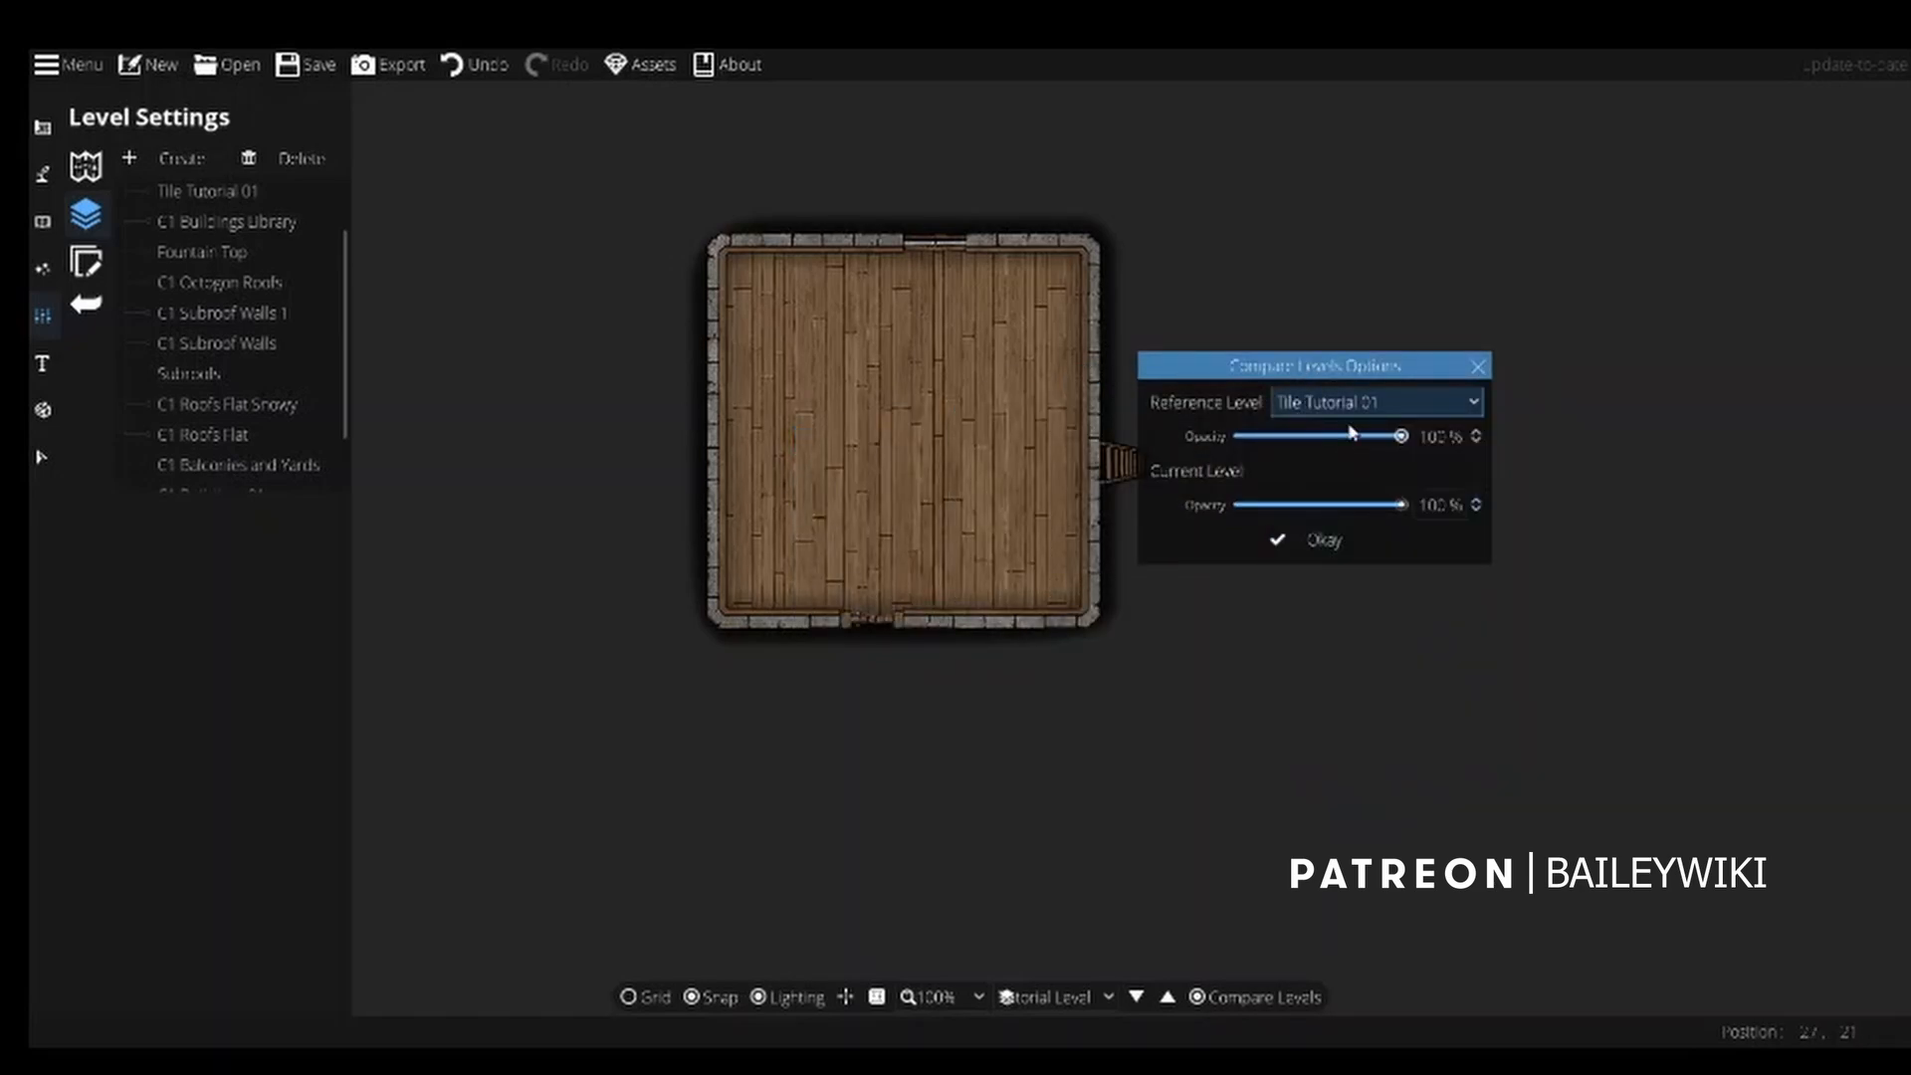
pyautogui.moveTo(1401, 444); pyautogui.dragTo(1461, 441)
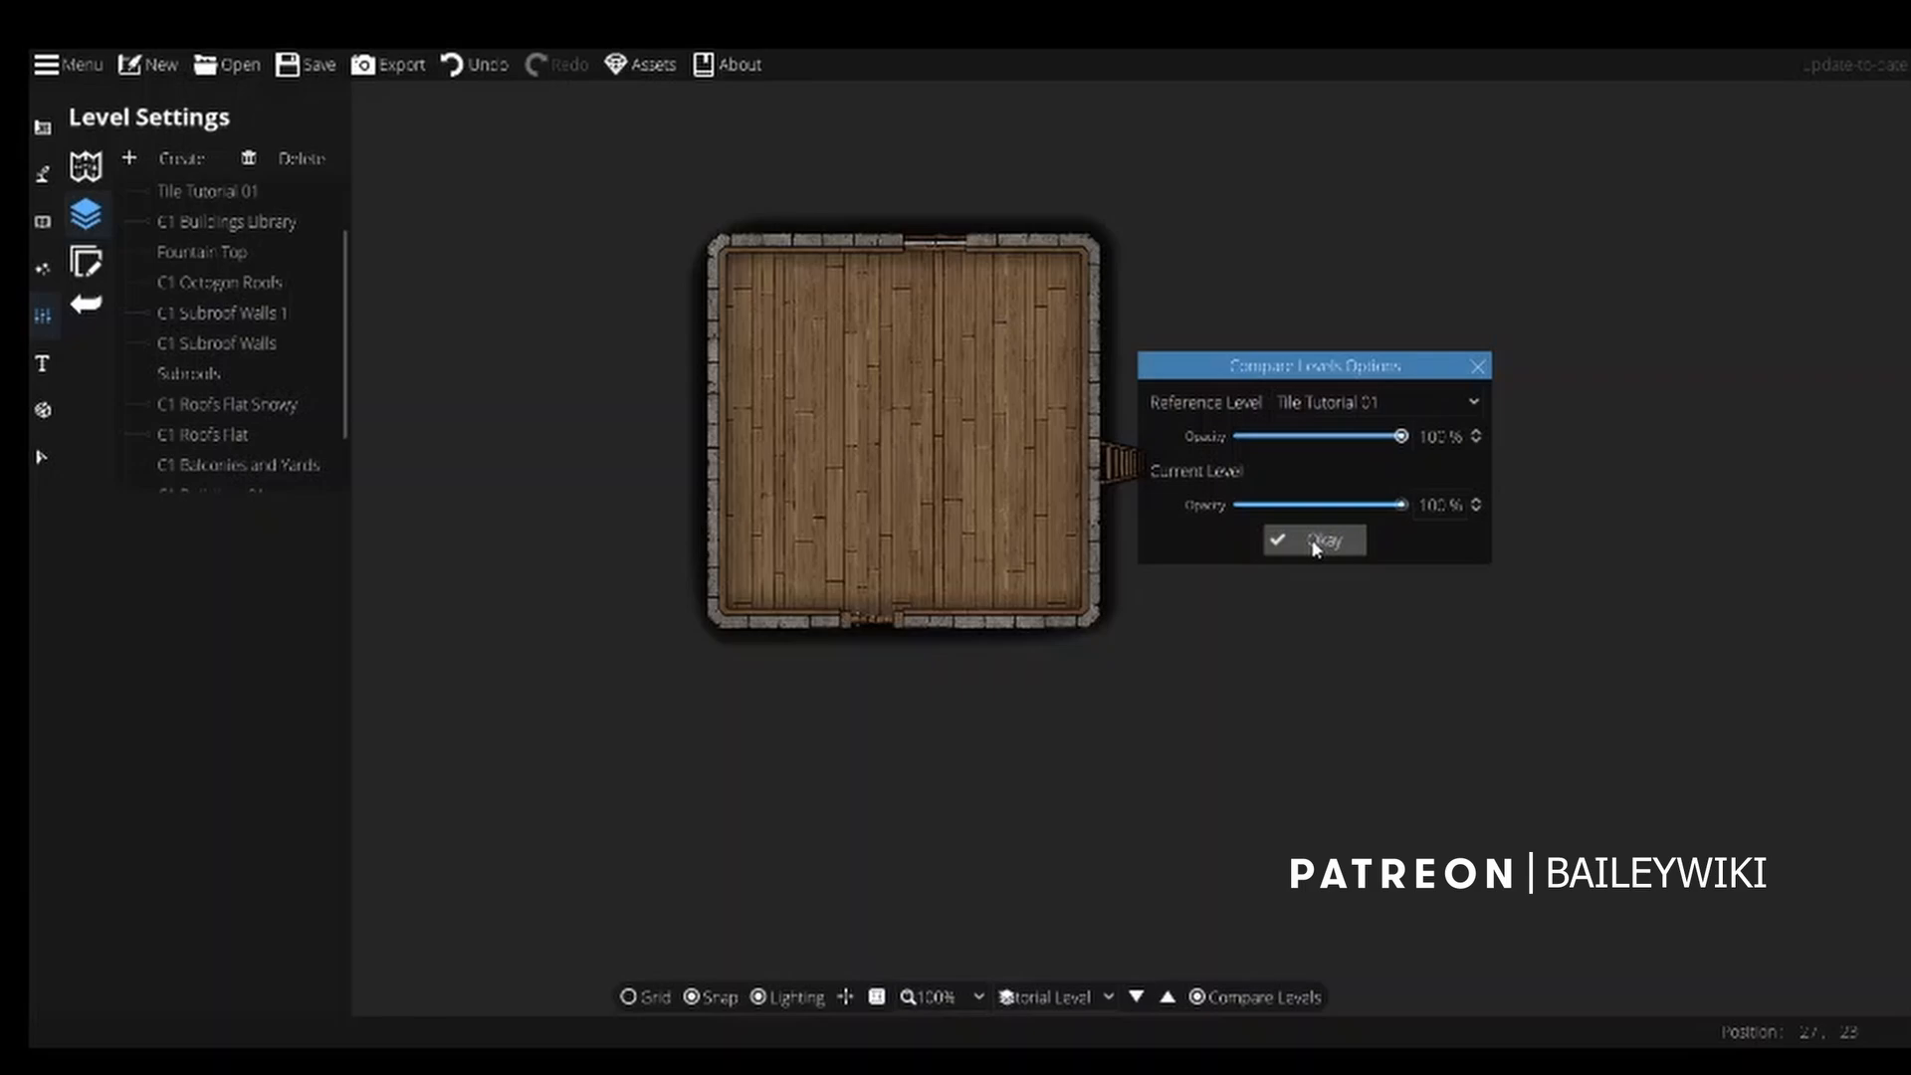
pyautogui.moveTo(1400, 436); pyautogui.dragTo(1212, 440)
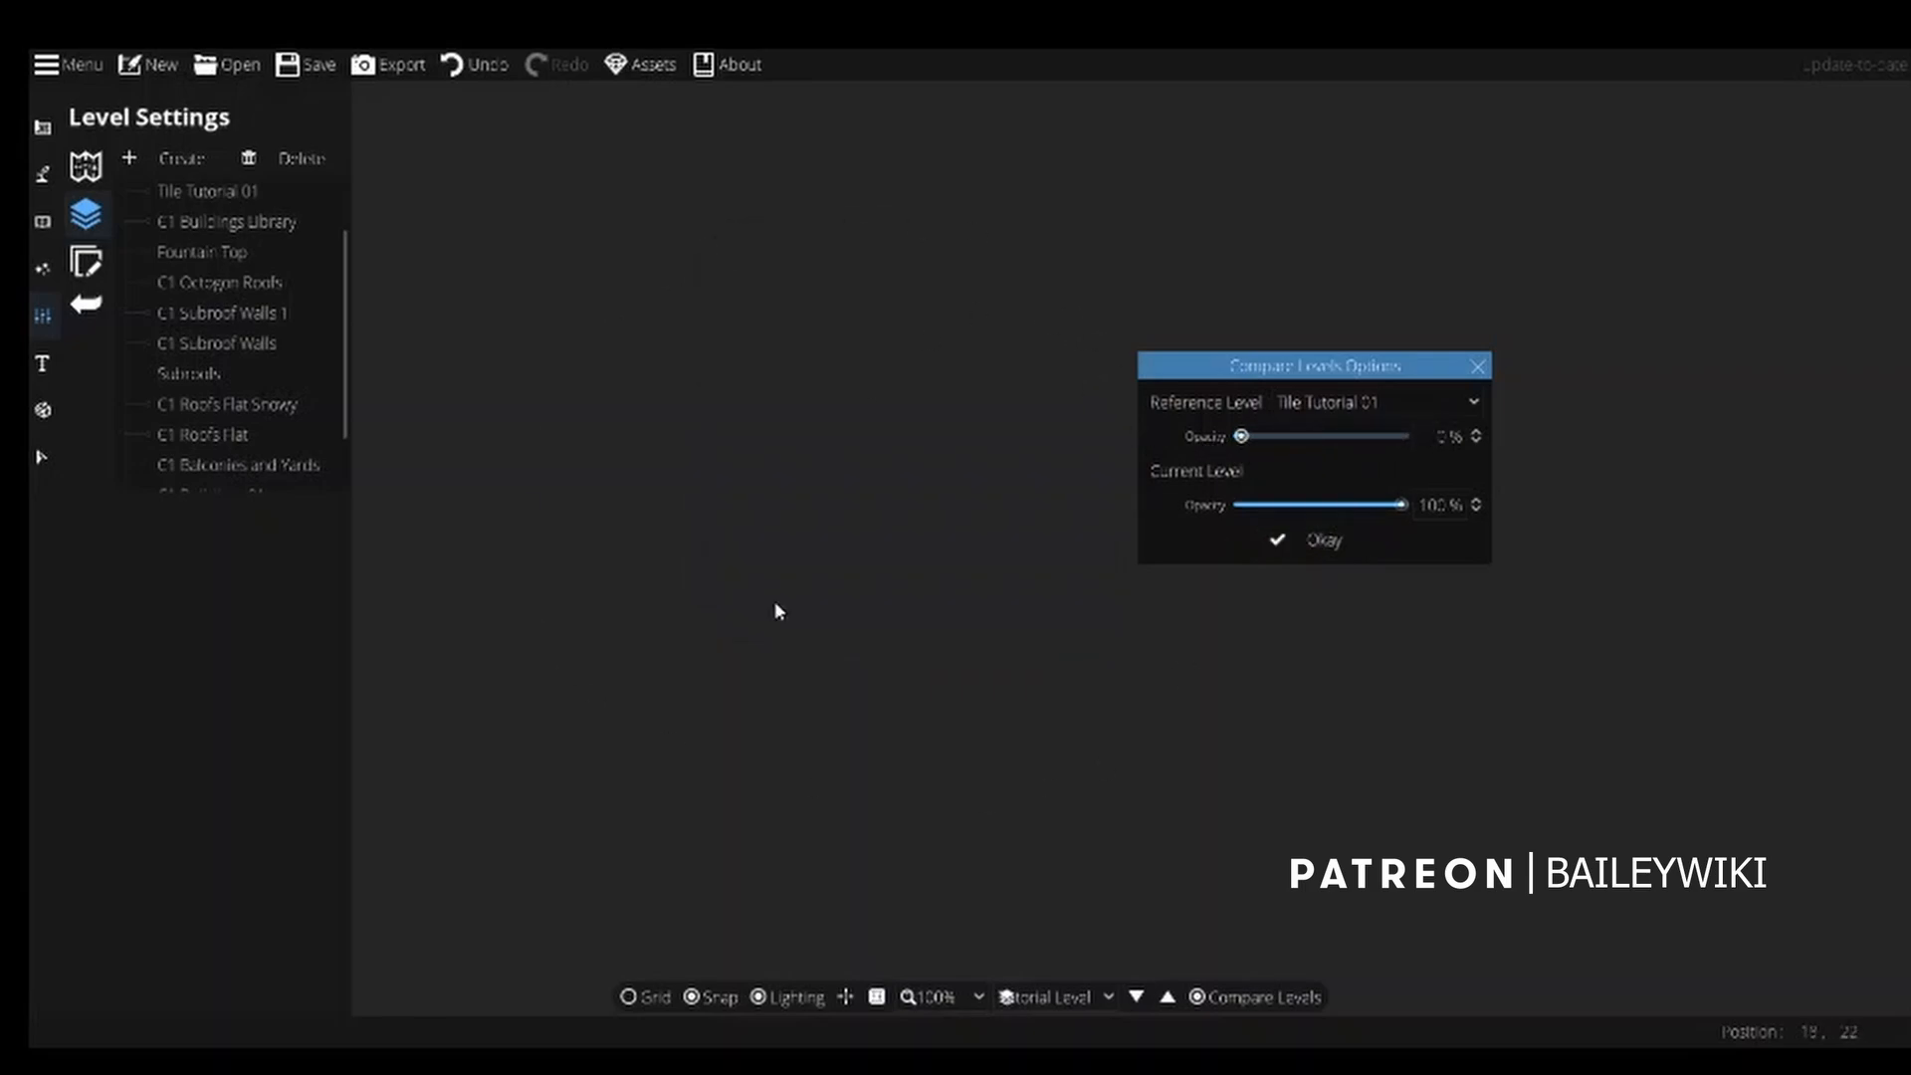
pyautogui.moveTo(1243, 442); pyautogui.dragTo(1424, 439)
pyautogui.click(1346, 543)
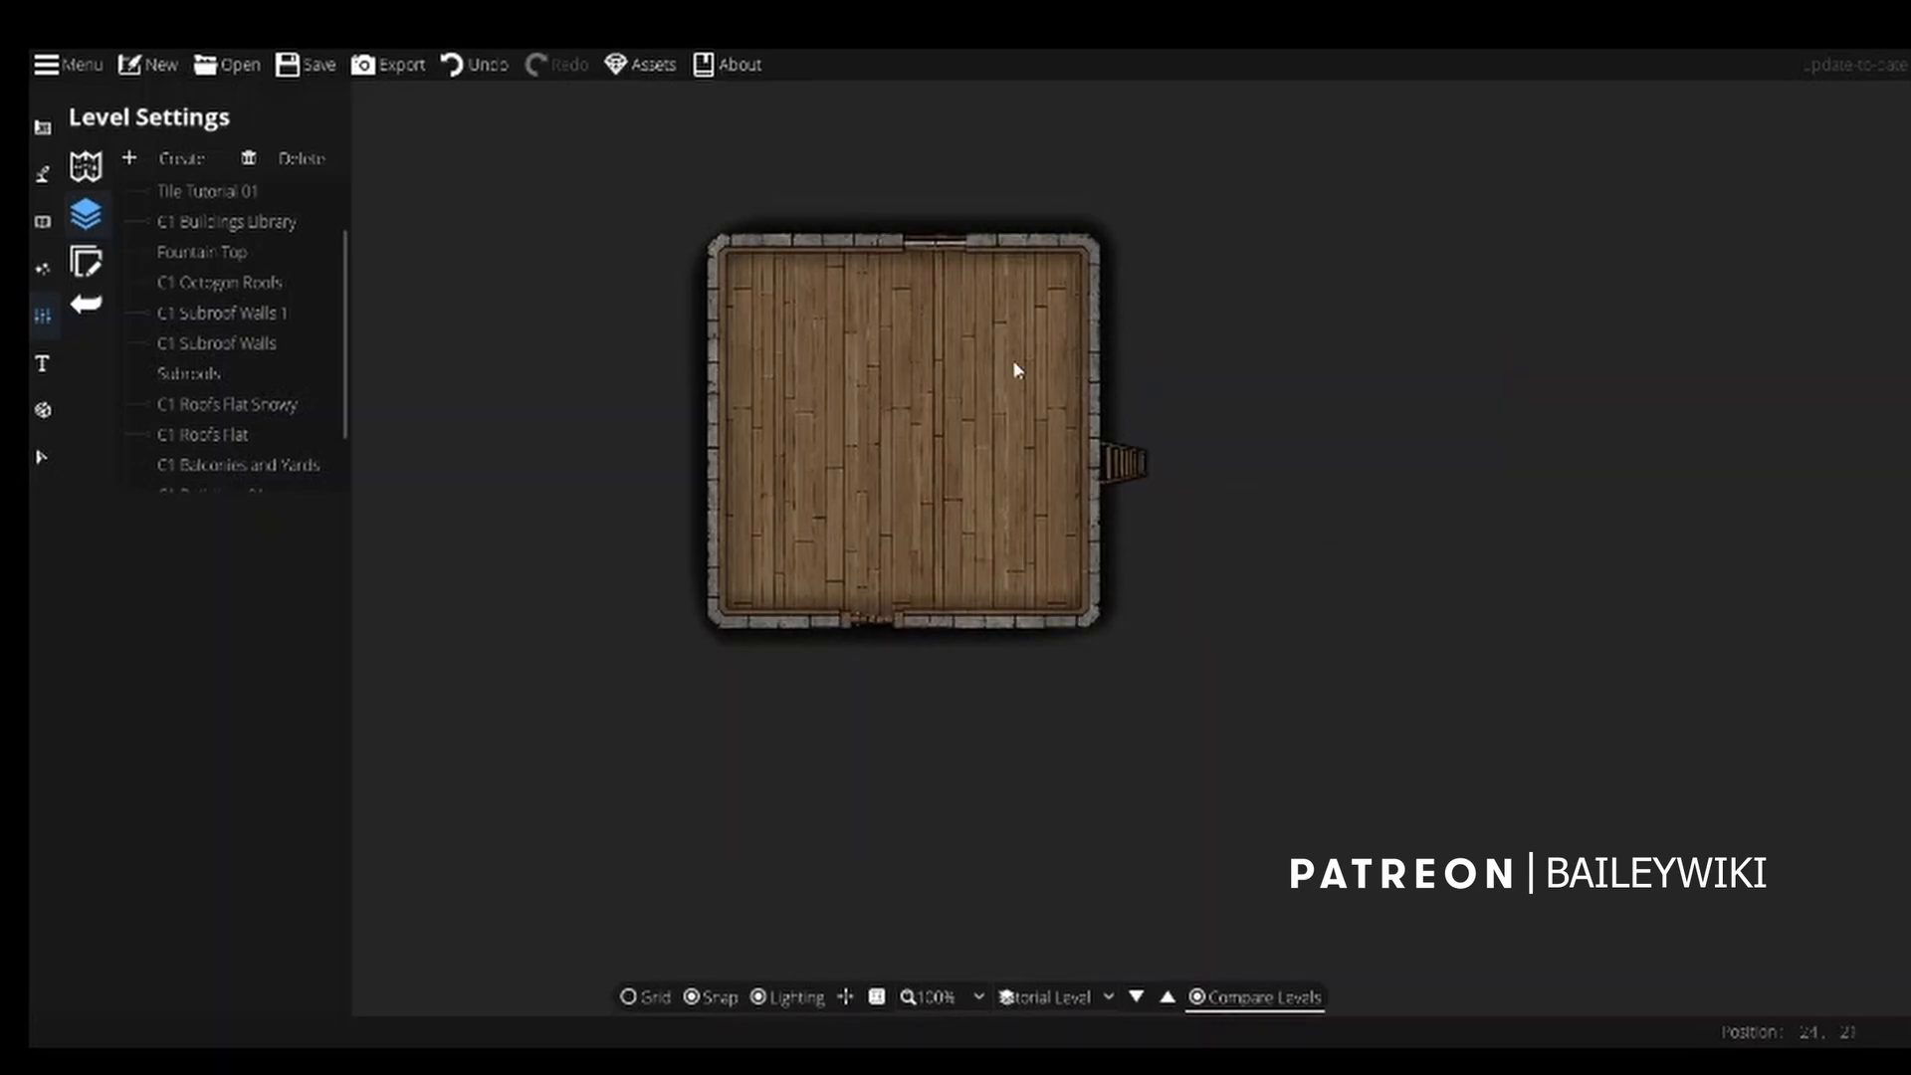
# Begin a custom pattern shape on User Layer 1, tracing the building's outer wall line round to the middle of the upper wall.
pyautogui.click(42, 126)
pyautogui.click(140, 358)
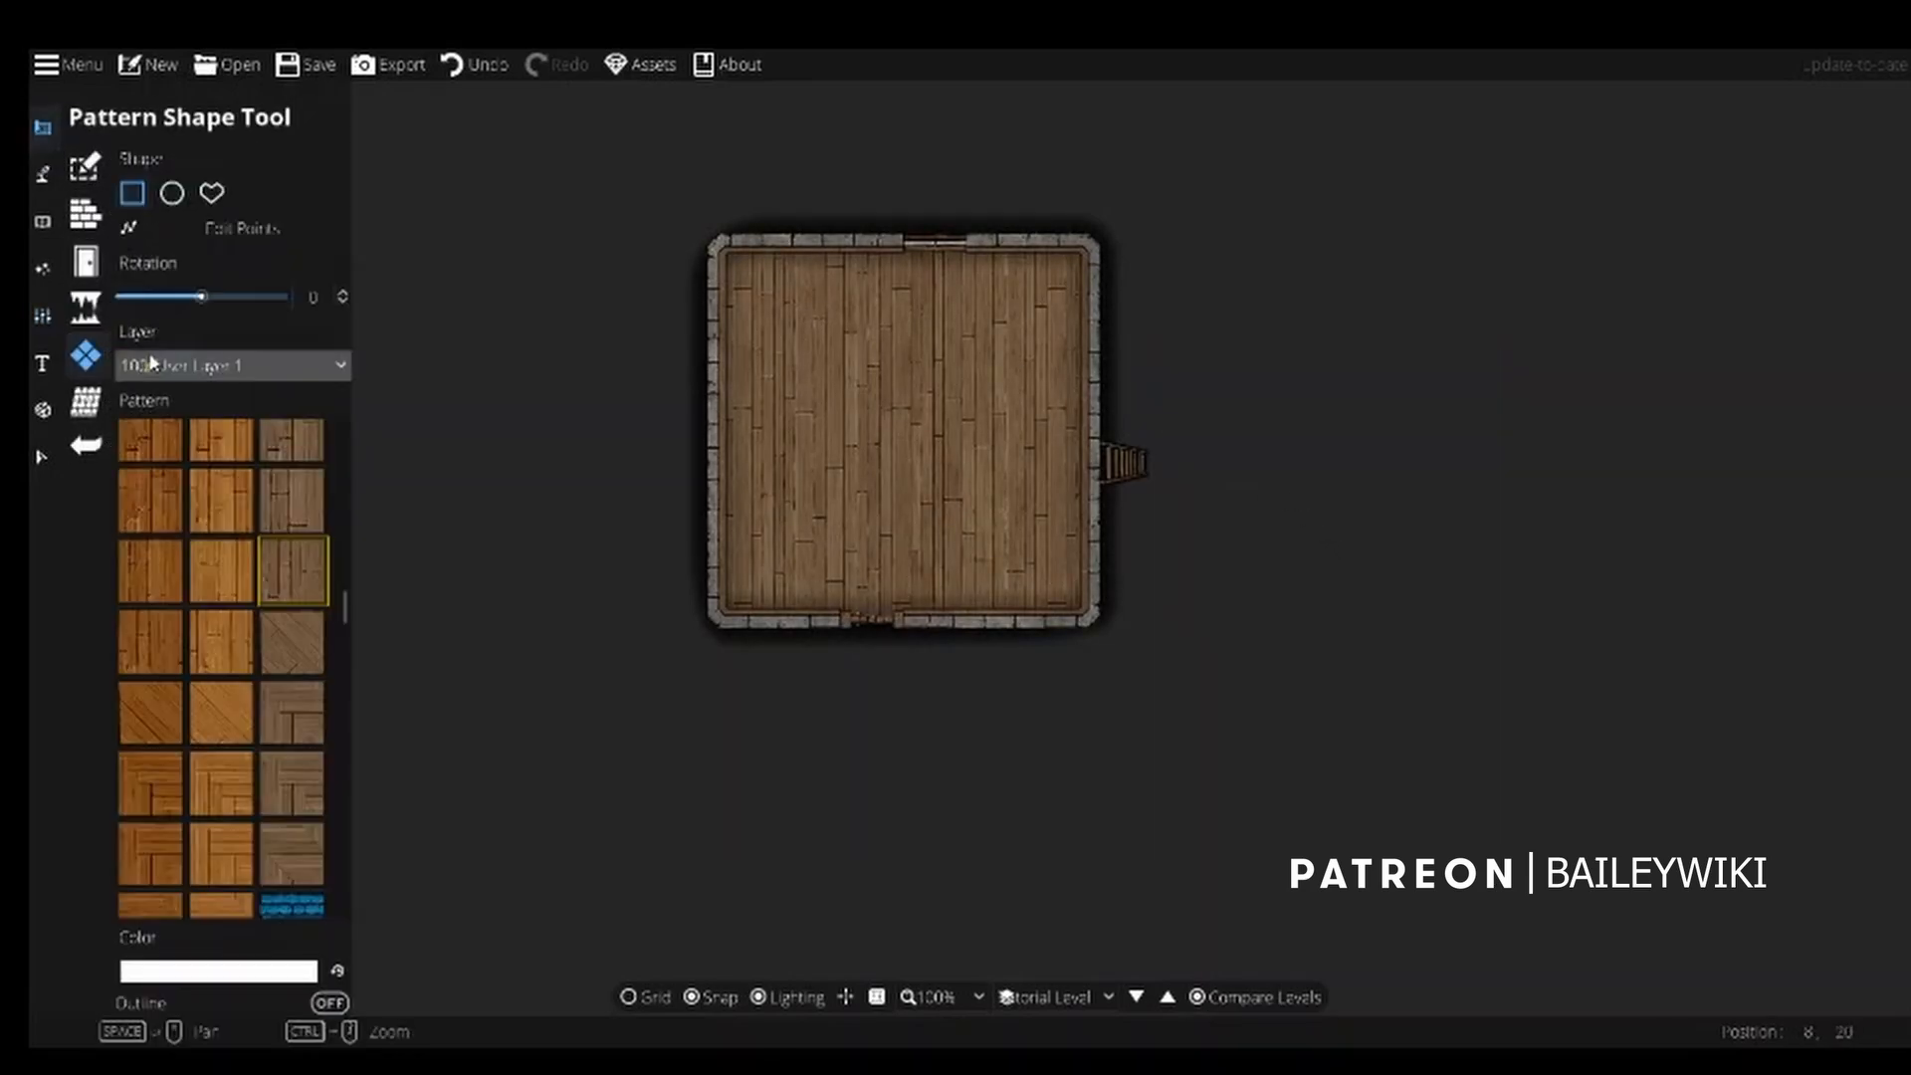
pyautogui.click(210, 196)
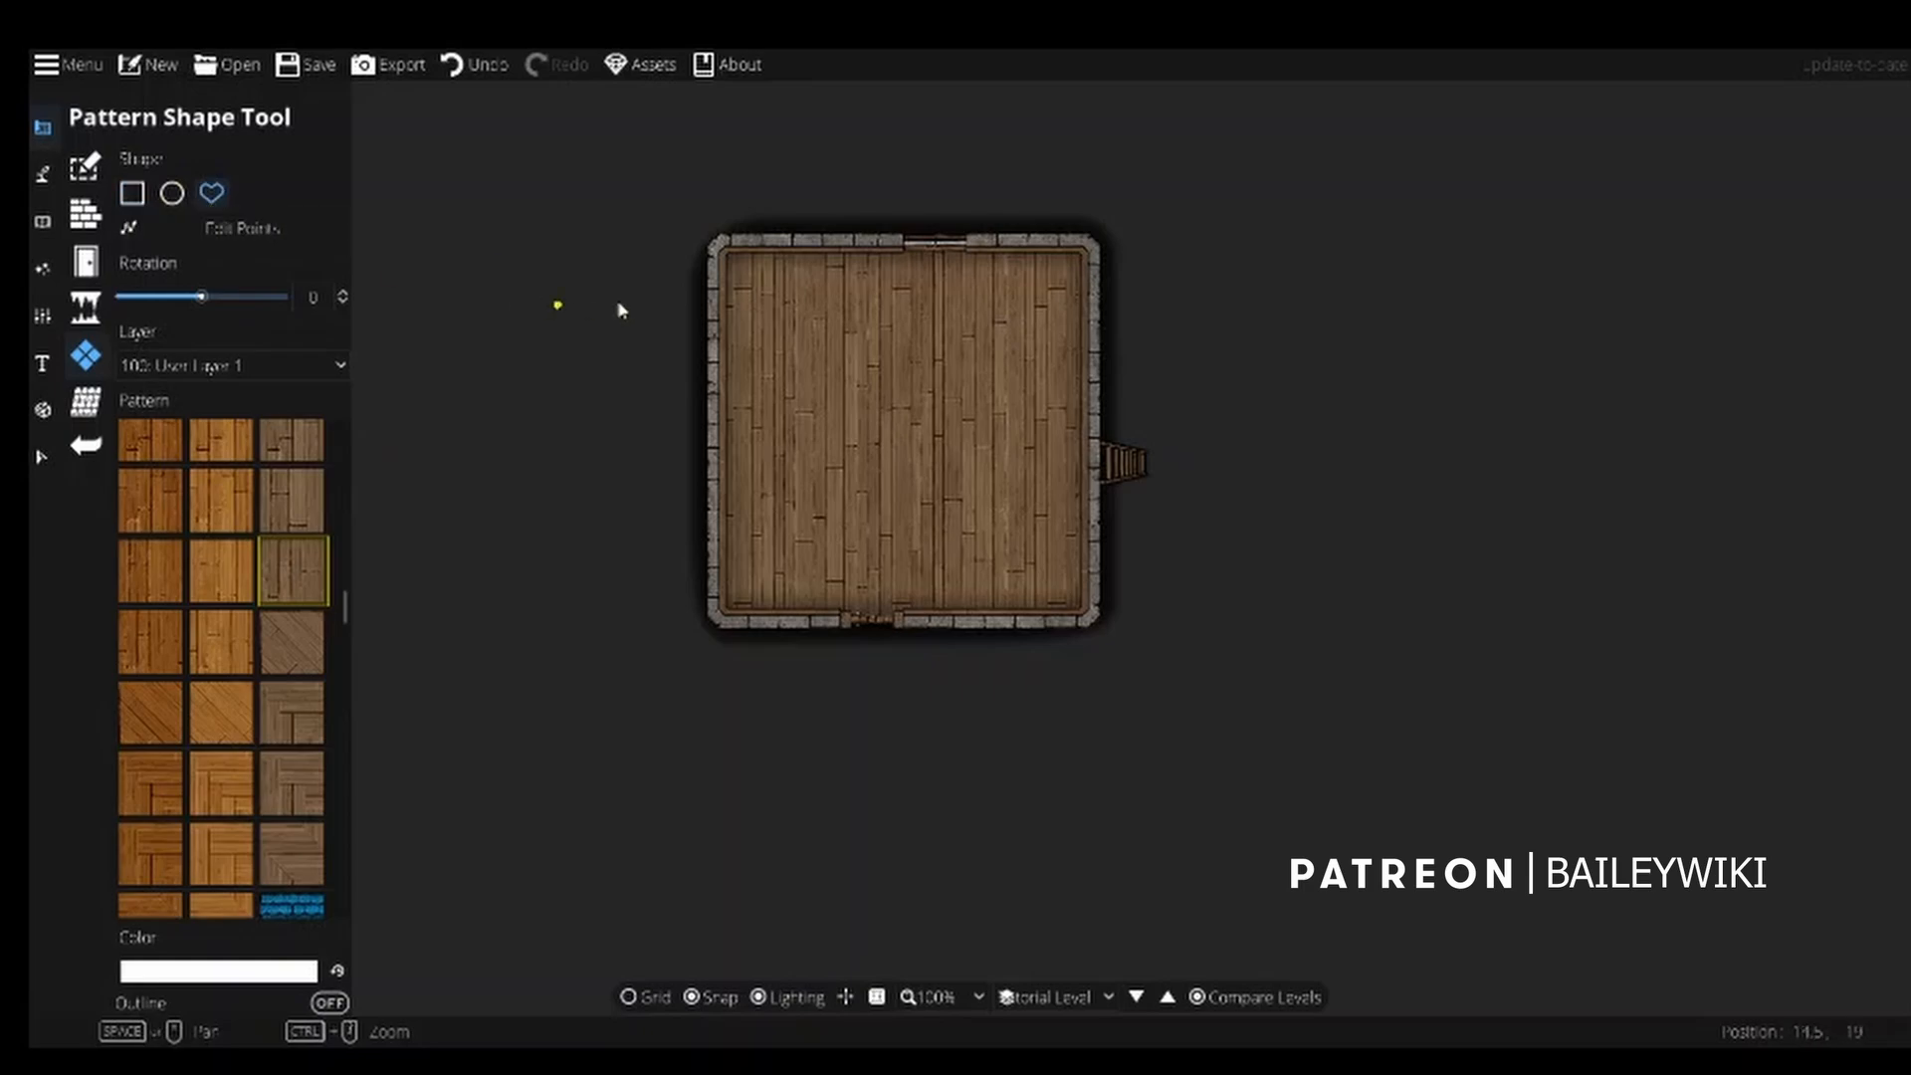
pyautogui.click(728, 258)
pyautogui.click(723, 622)
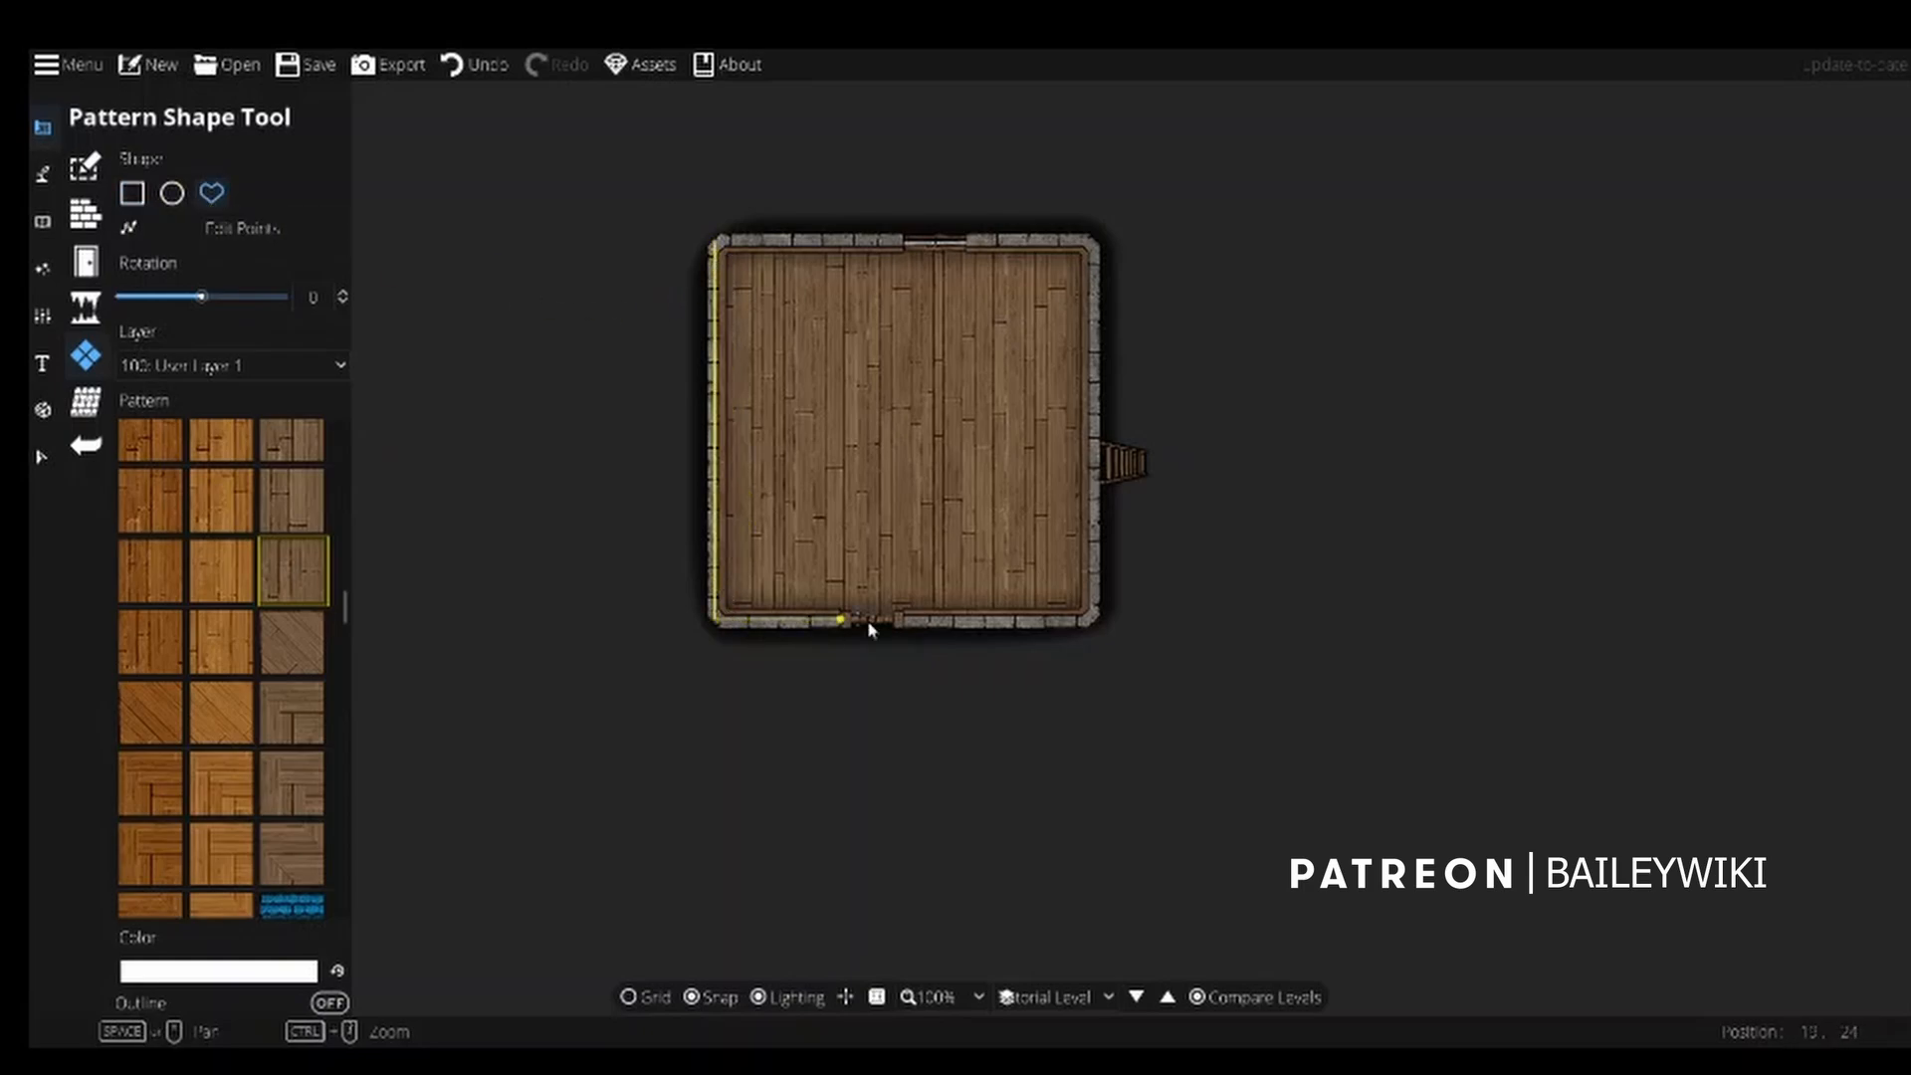
pyautogui.click(1090, 617)
pyautogui.click(1096, 242)
pyautogui.click(901, 241)
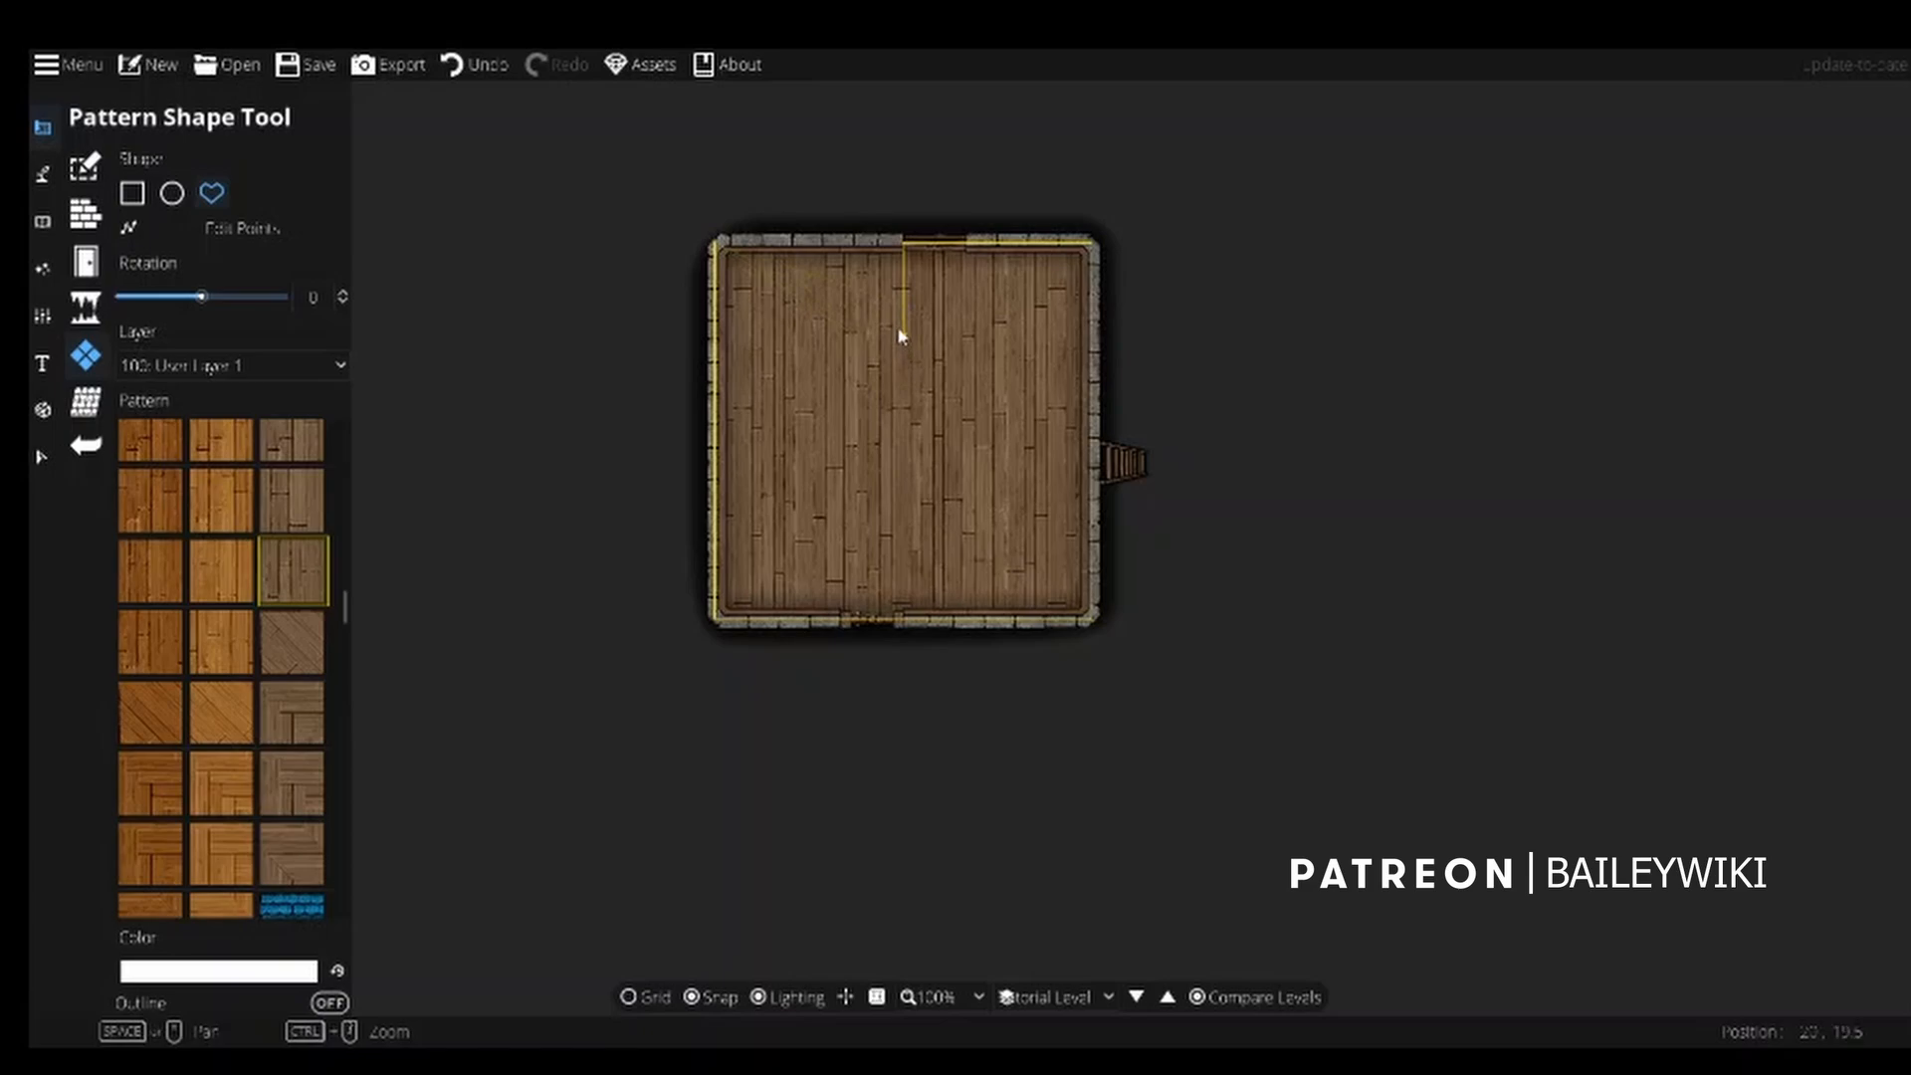
# Continue the shape inward around a central opening of about 3 by 3 squares, return to the upper wall, and close it.
pyautogui.click(901, 336)
pyautogui.click(996, 336)
pyautogui.click(996, 524)
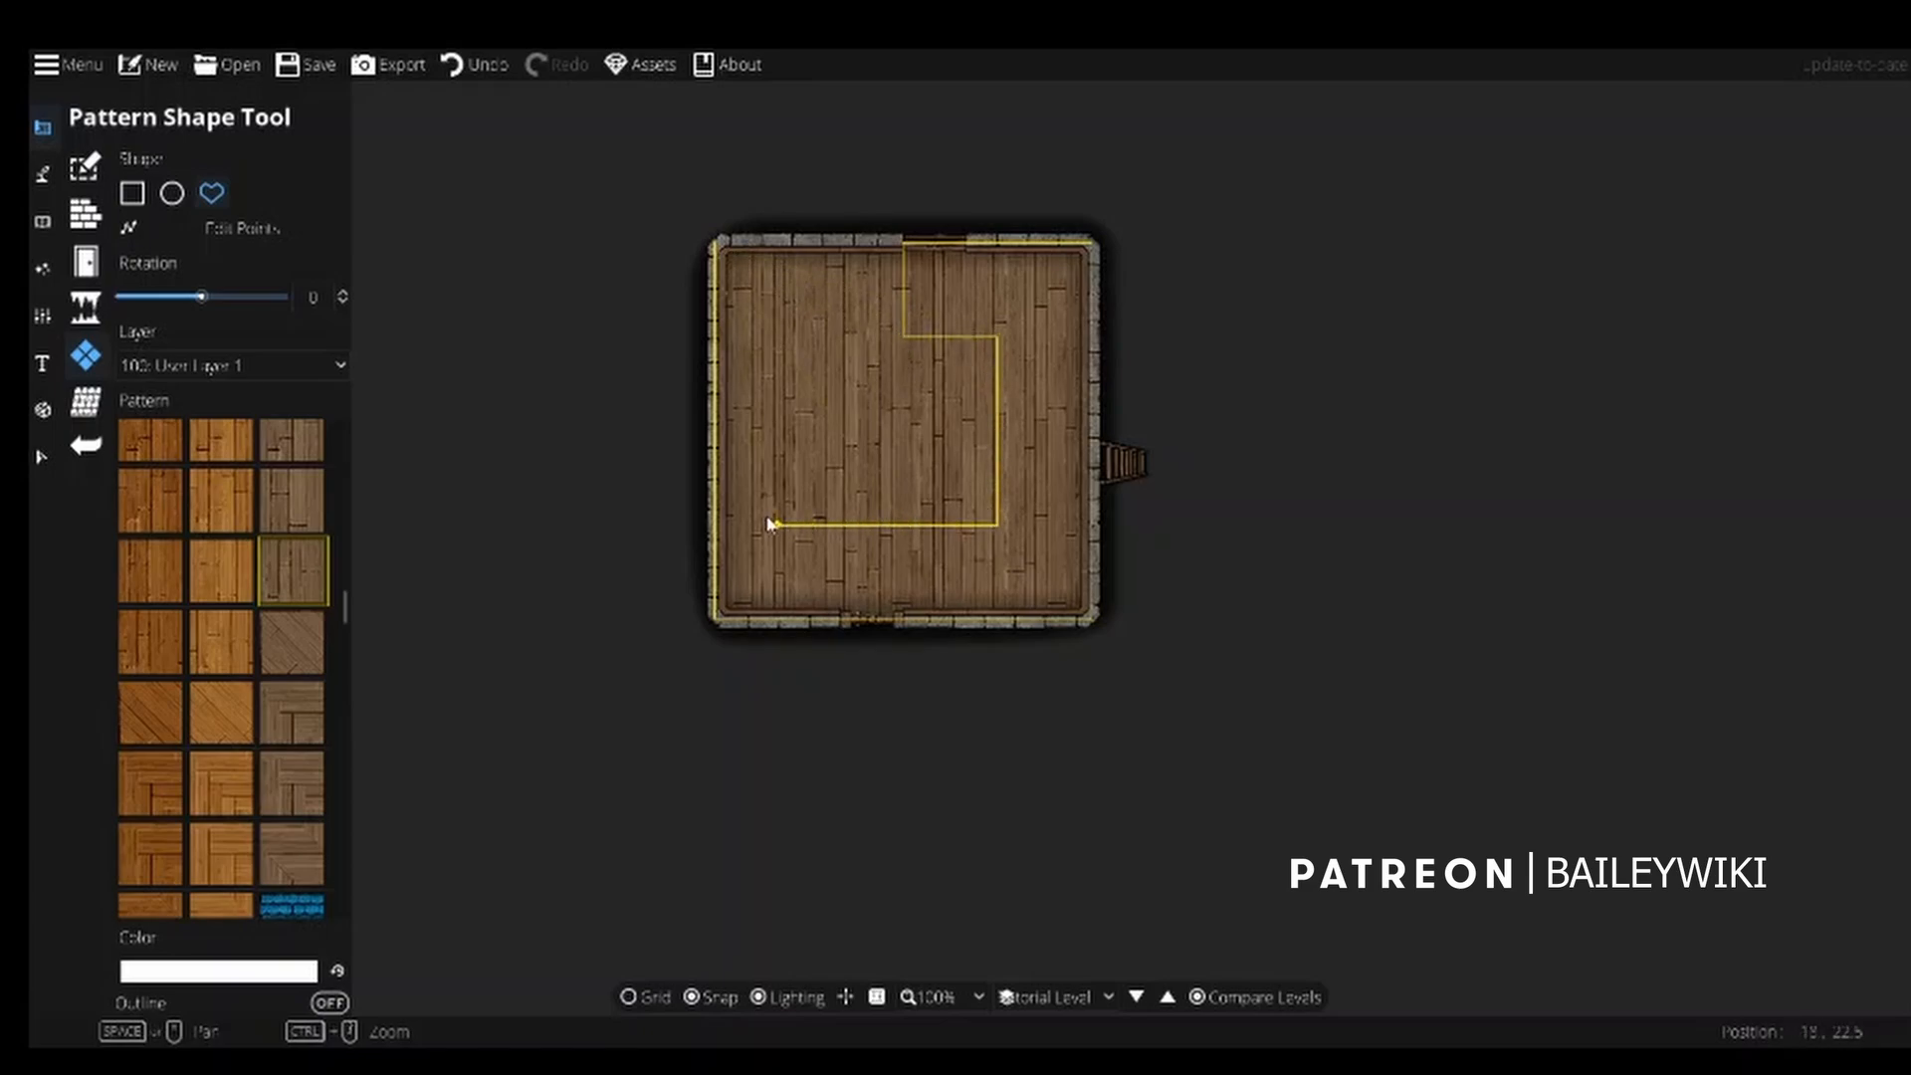
pyautogui.click(811, 524)
pyautogui.click(811, 336)
pyautogui.click(903, 241)
pyautogui.click(717, 241)
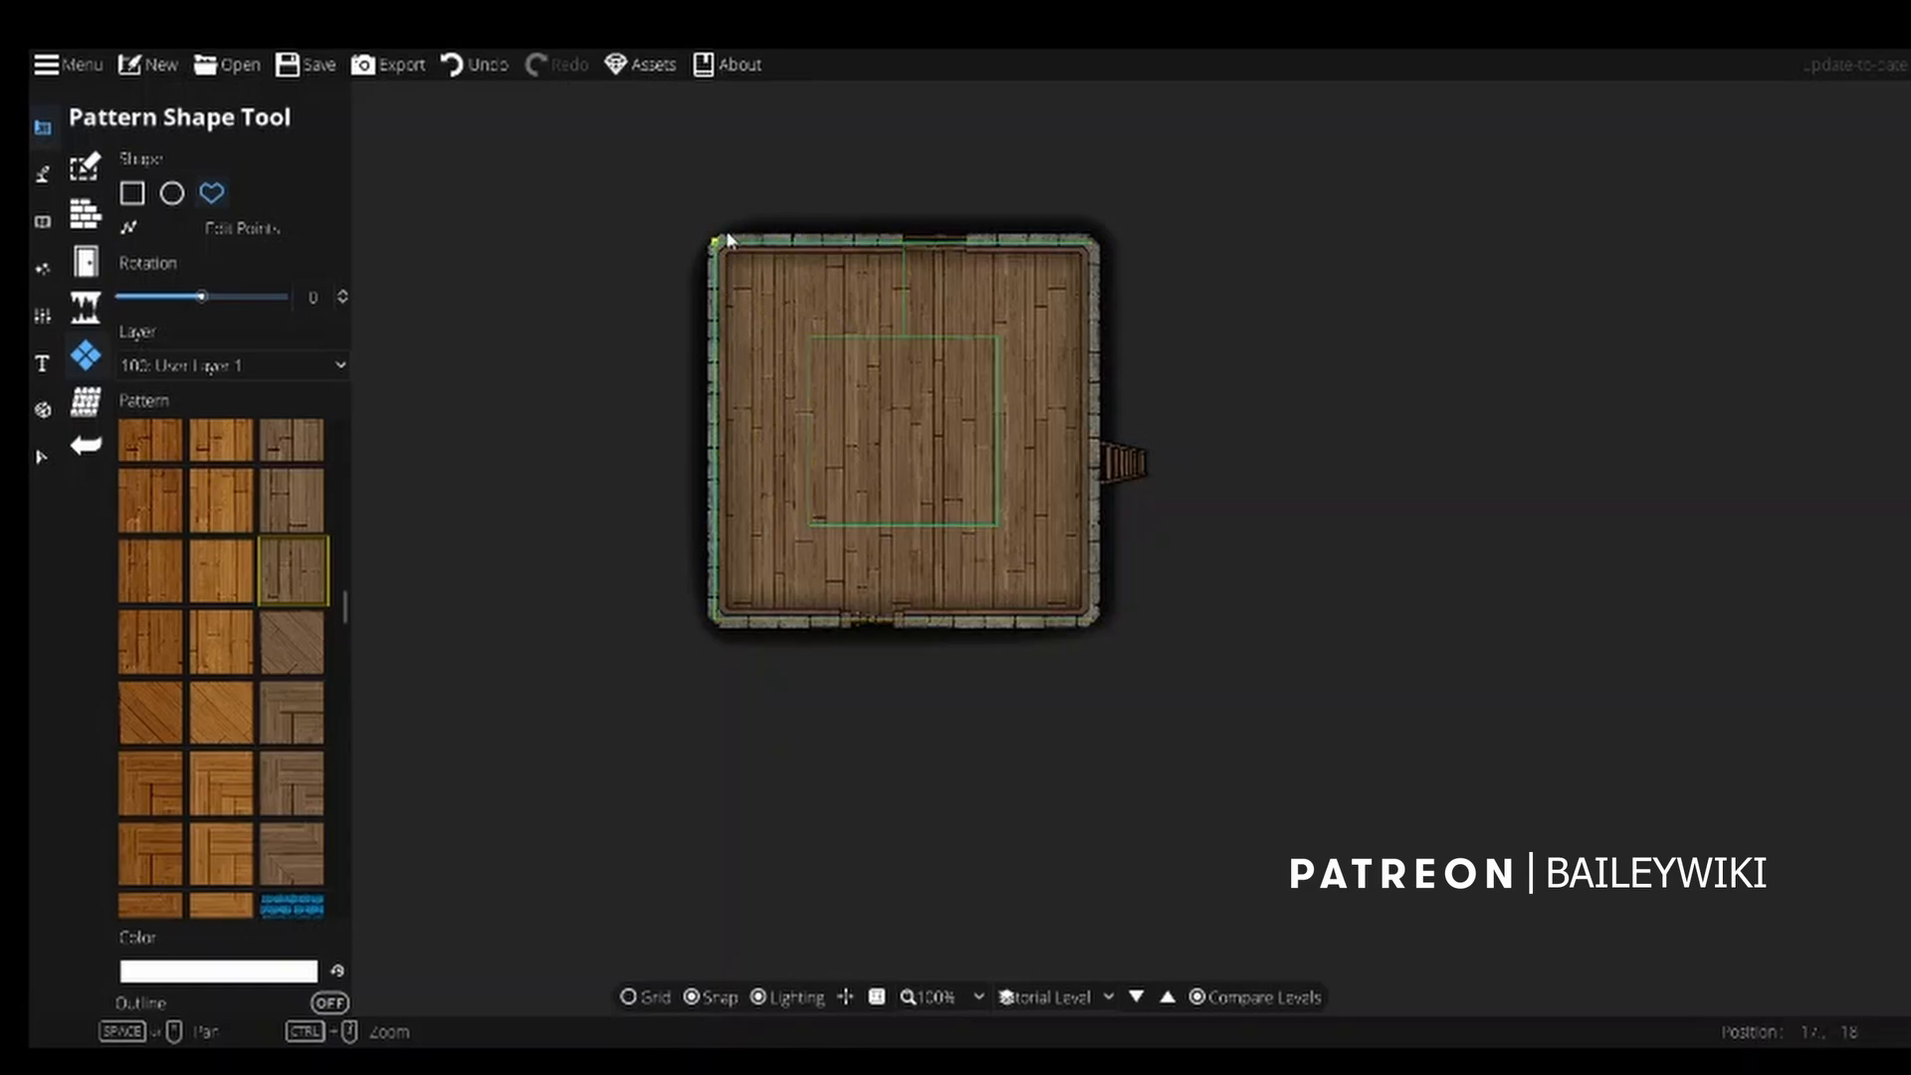
# Change the new ring-shaped floor's pattern to the dark brownish-grey stone tiles.
pyautogui.click(42, 456)
pyautogui.click(783, 301)
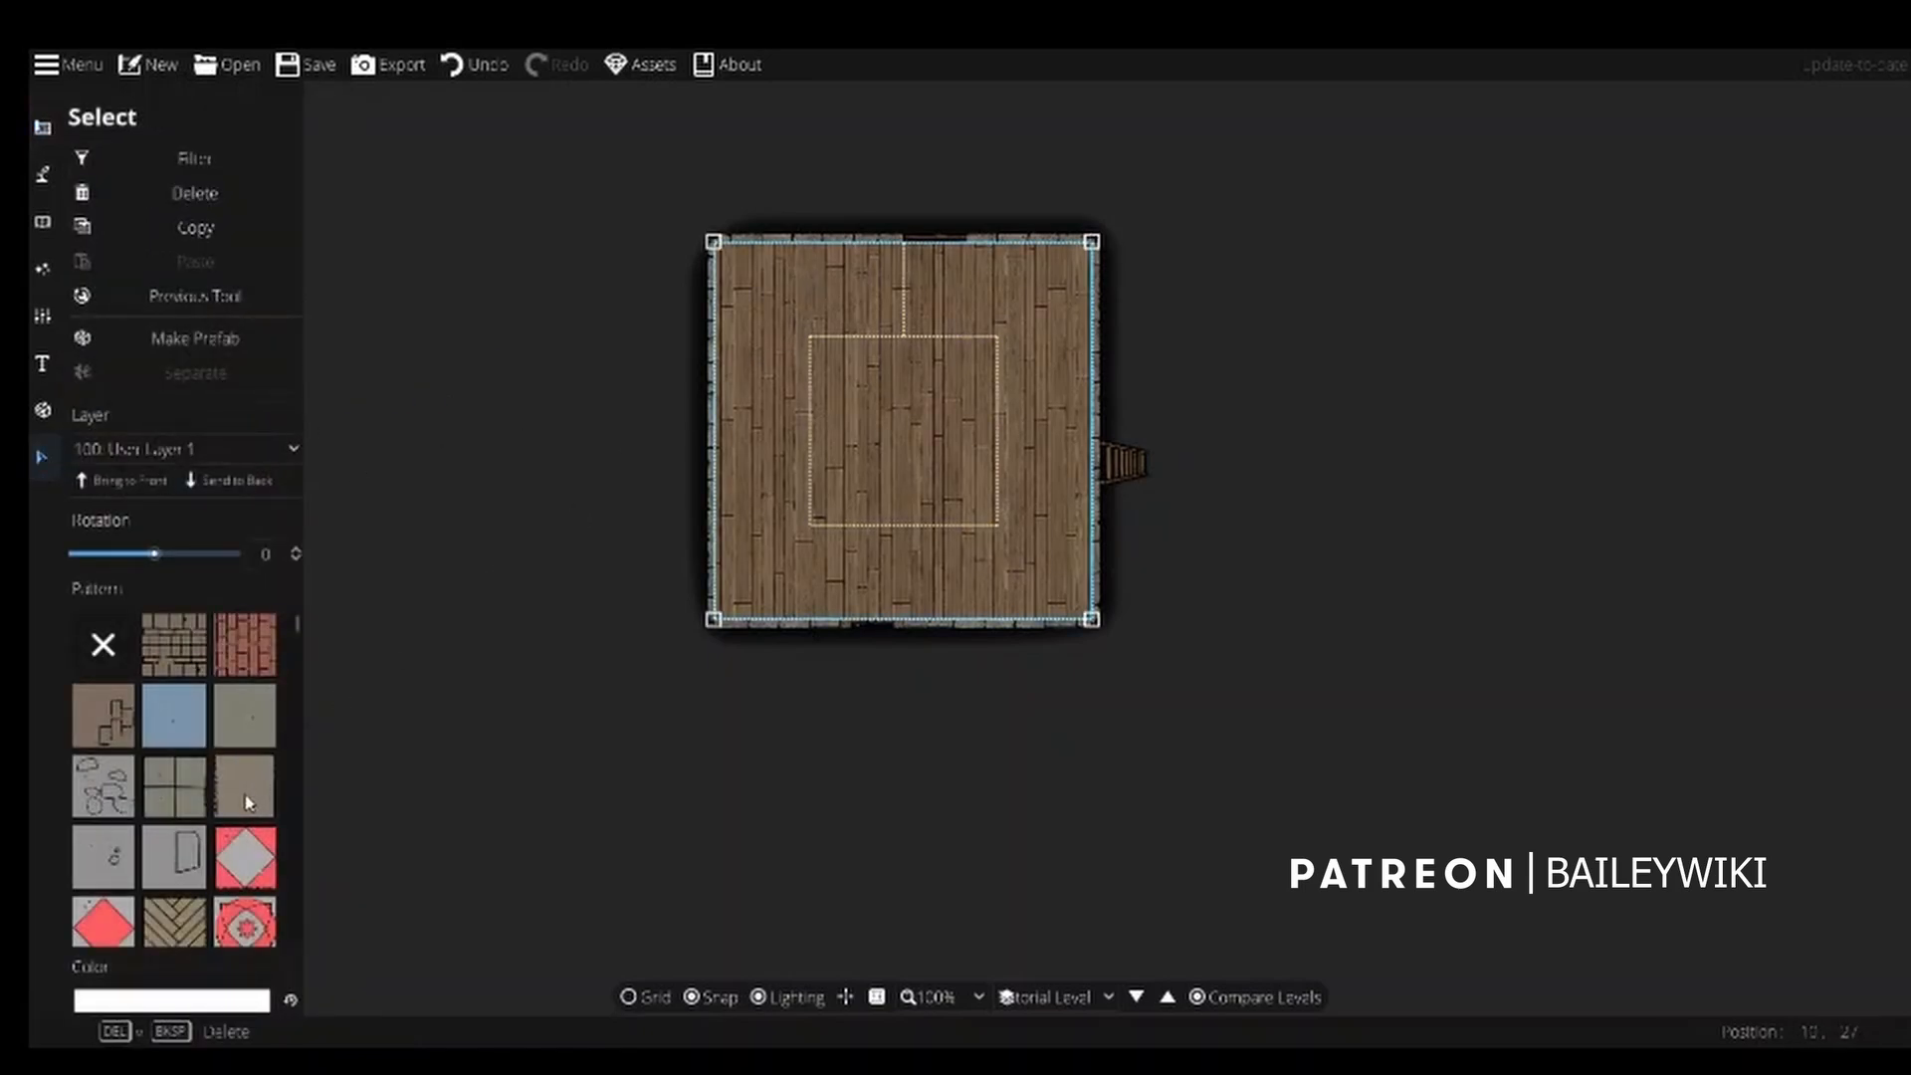
pyautogui.scroll(-5, 239, 808)
pyautogui.scroll(-6, 237, 808)
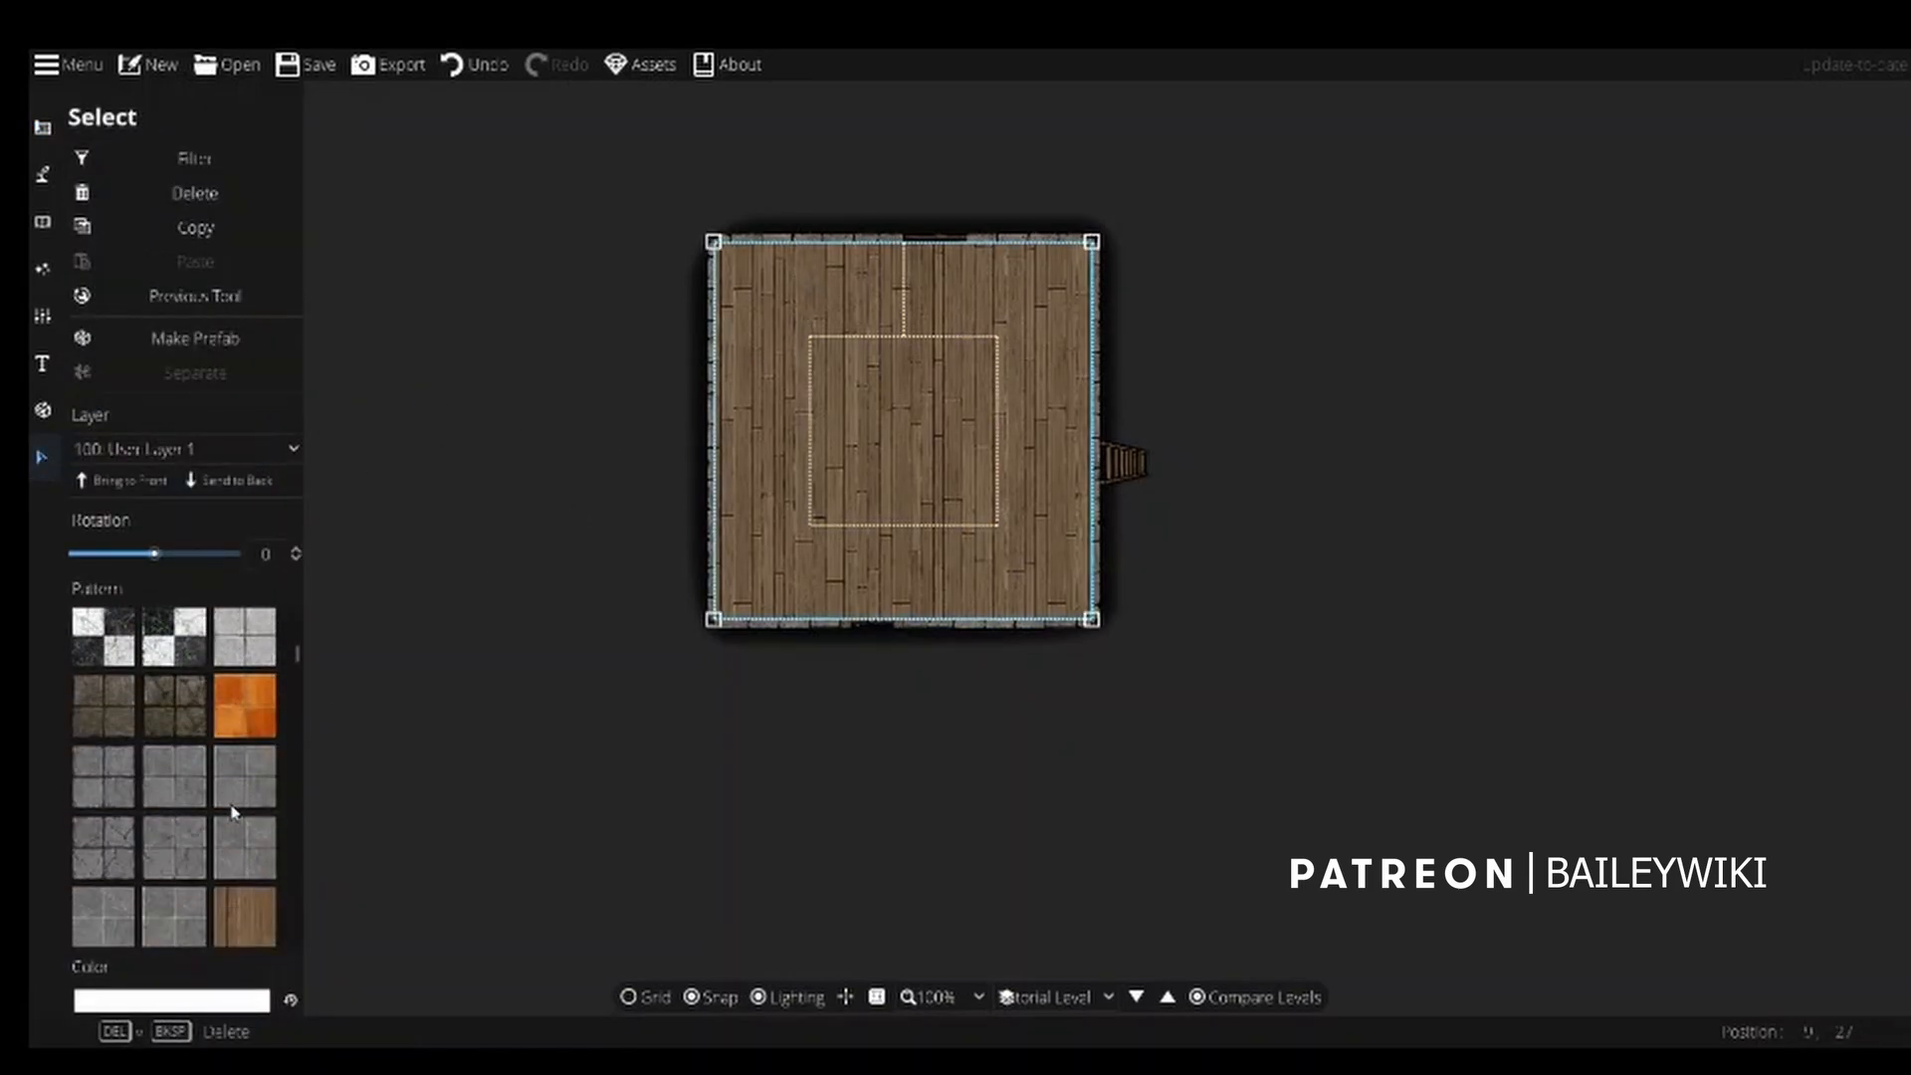
pyautogui.click(98, 678)
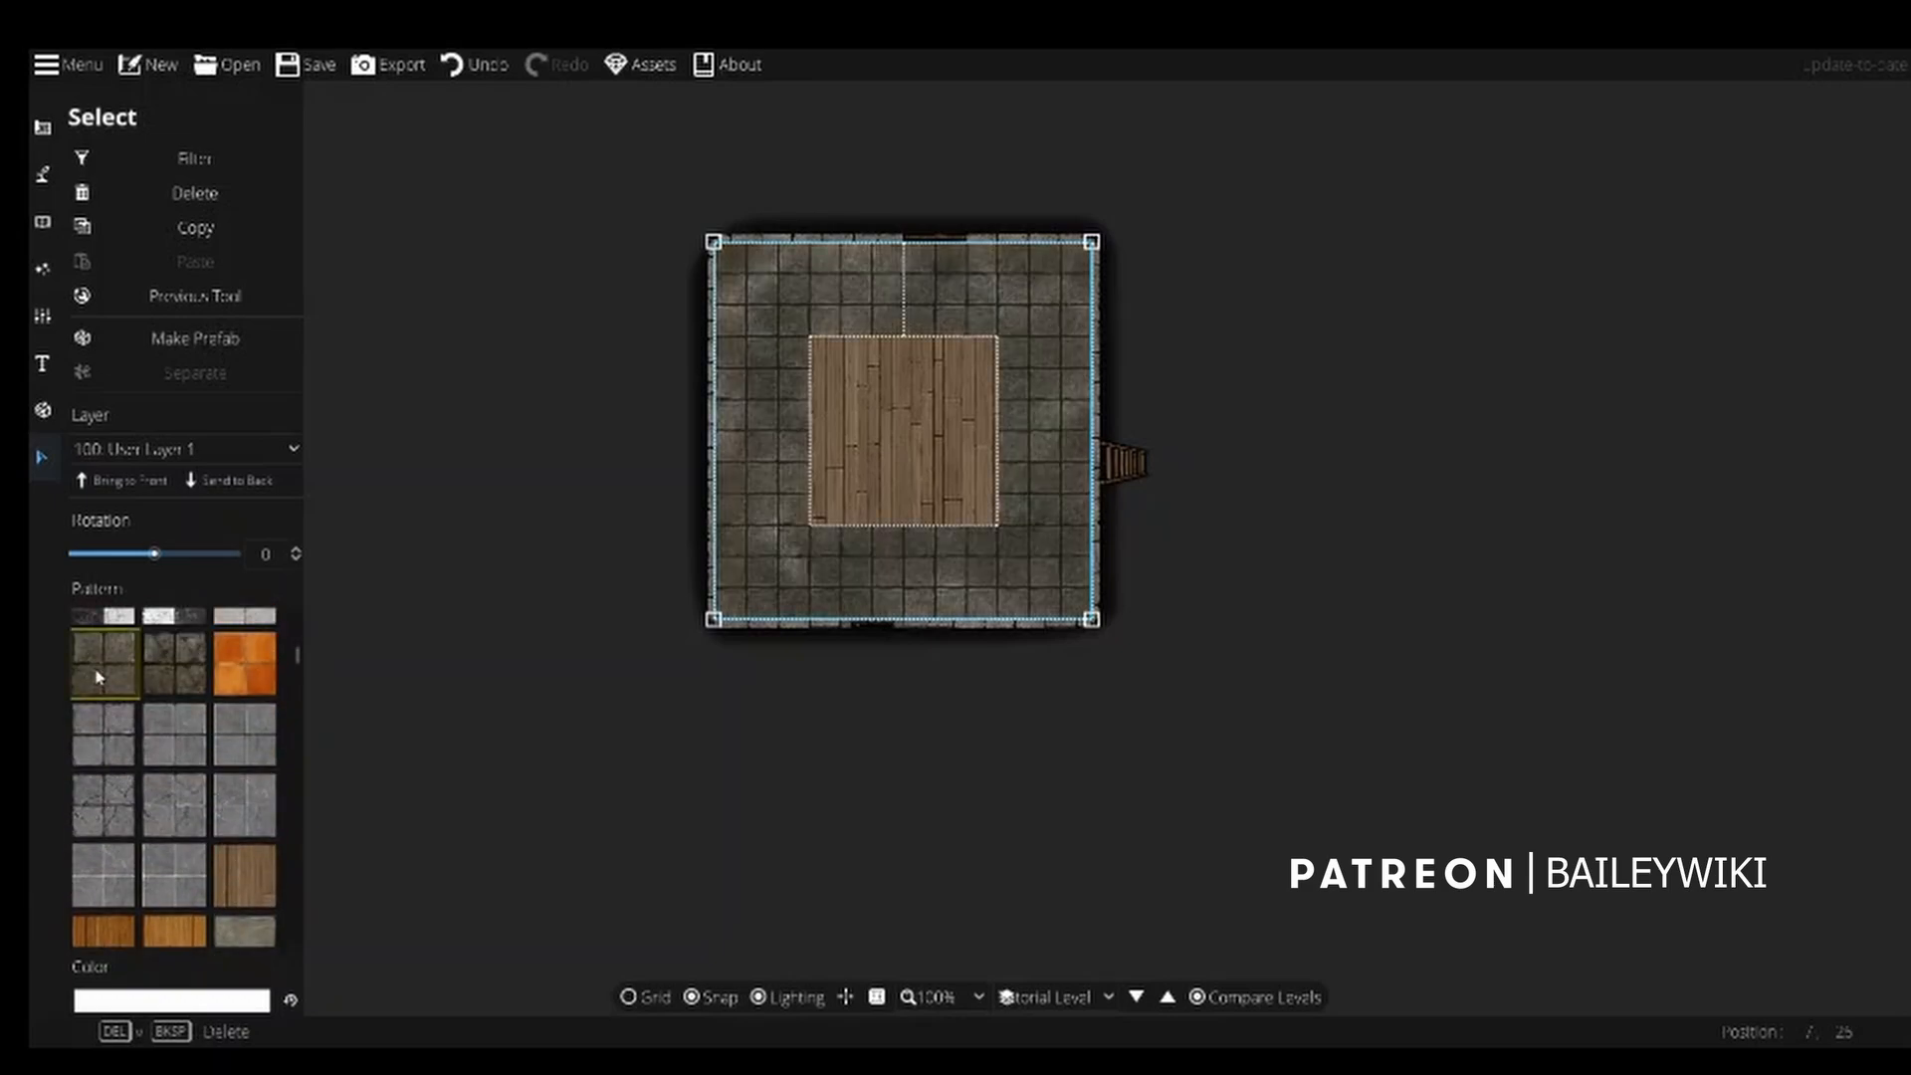
pyautogui.click(653, 433)
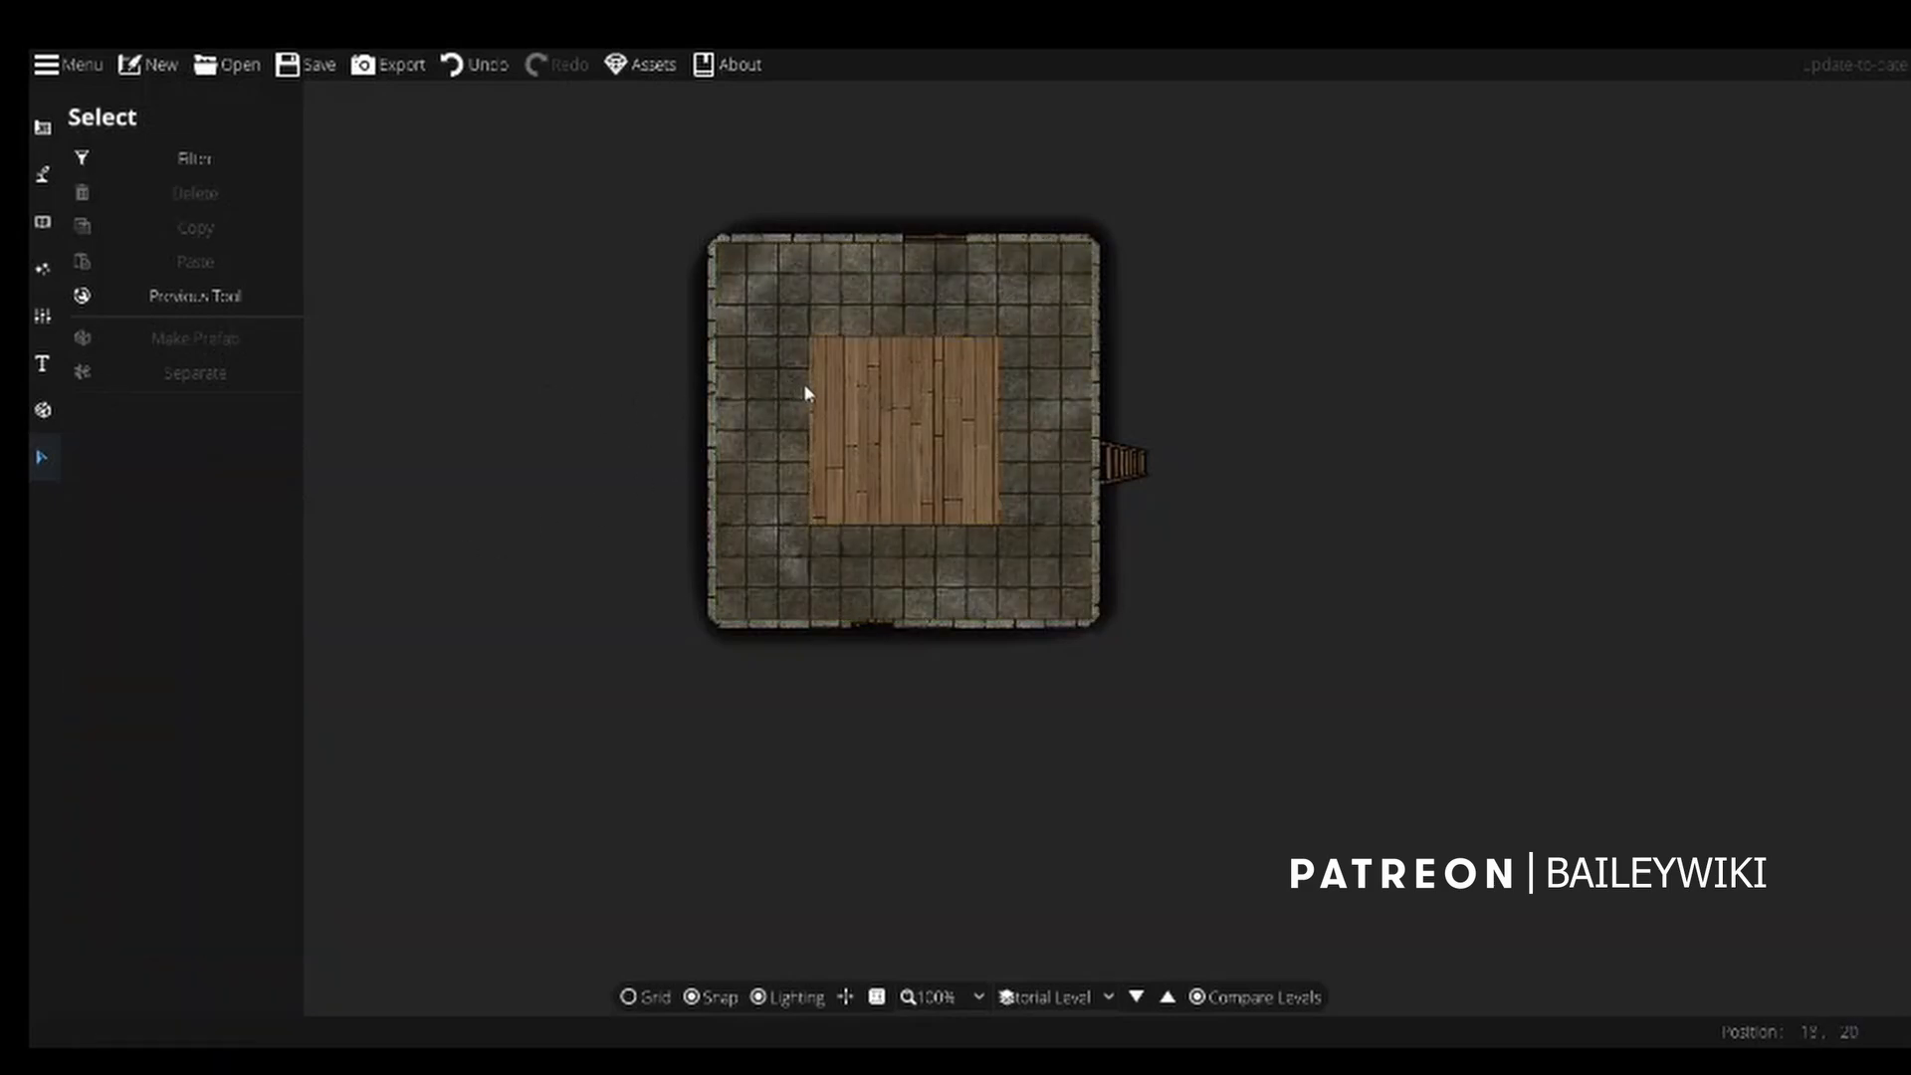
pyautogui.scroll(2, 804, 385)
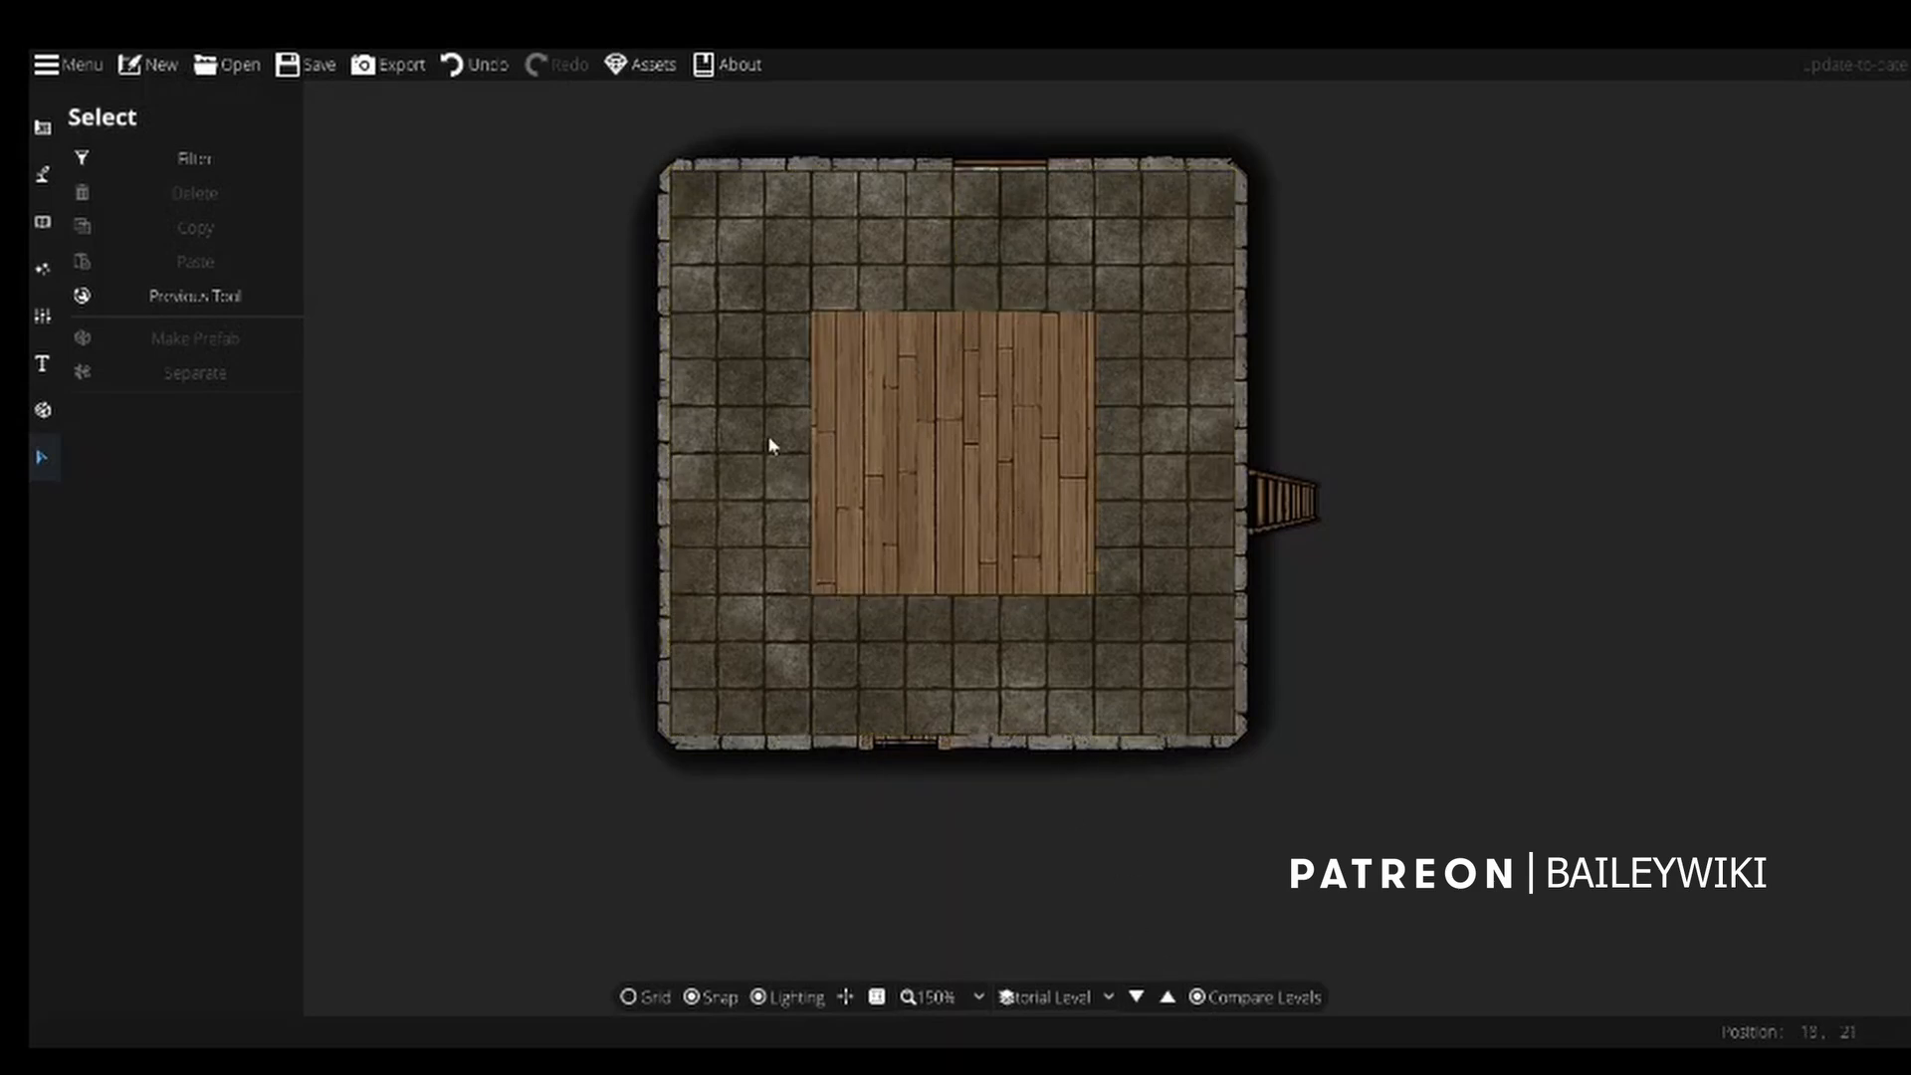
pyautogui.scroll(-2, 767, 434)
# Draw a closed wall around the floor's outer edge with the narrow grey brick and wood-trim texture, sorted under and without shadow.
pyautogui.click(44, 225)
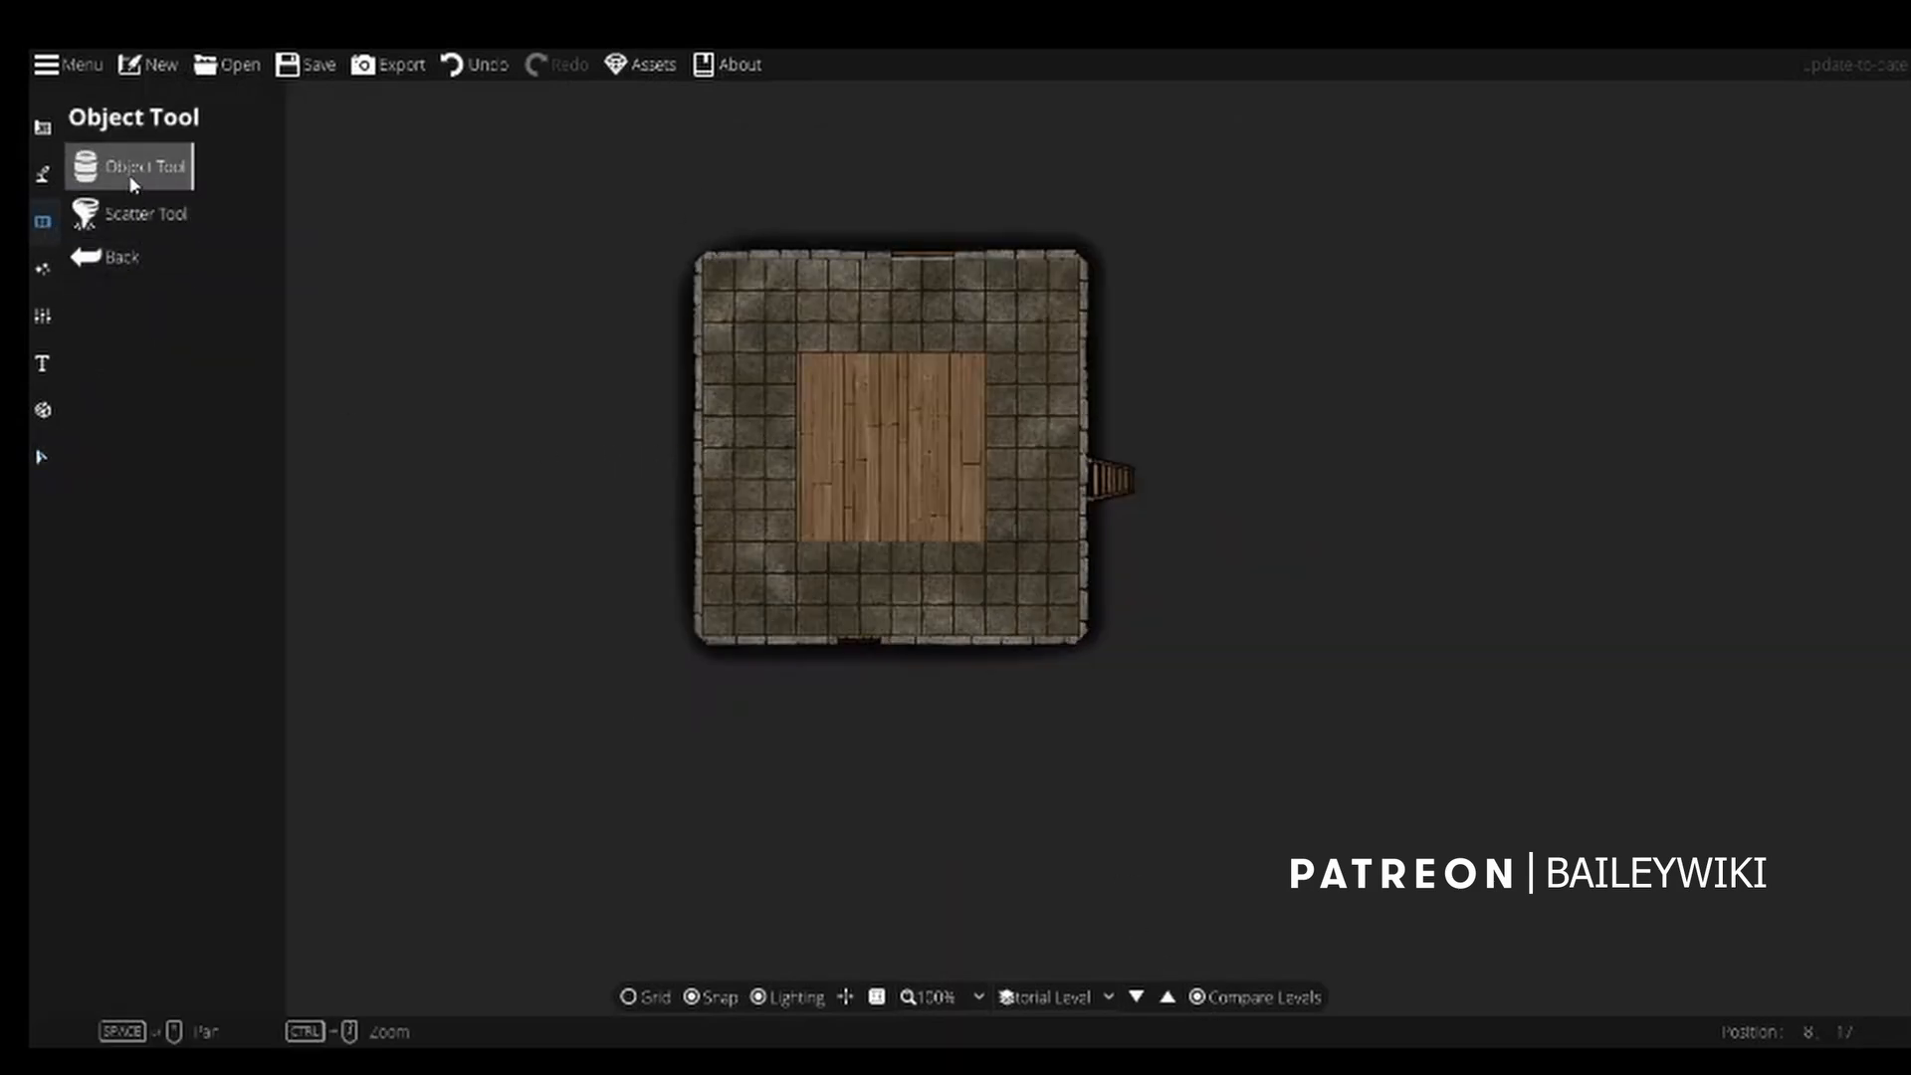
pyautogui.click(43, 126)
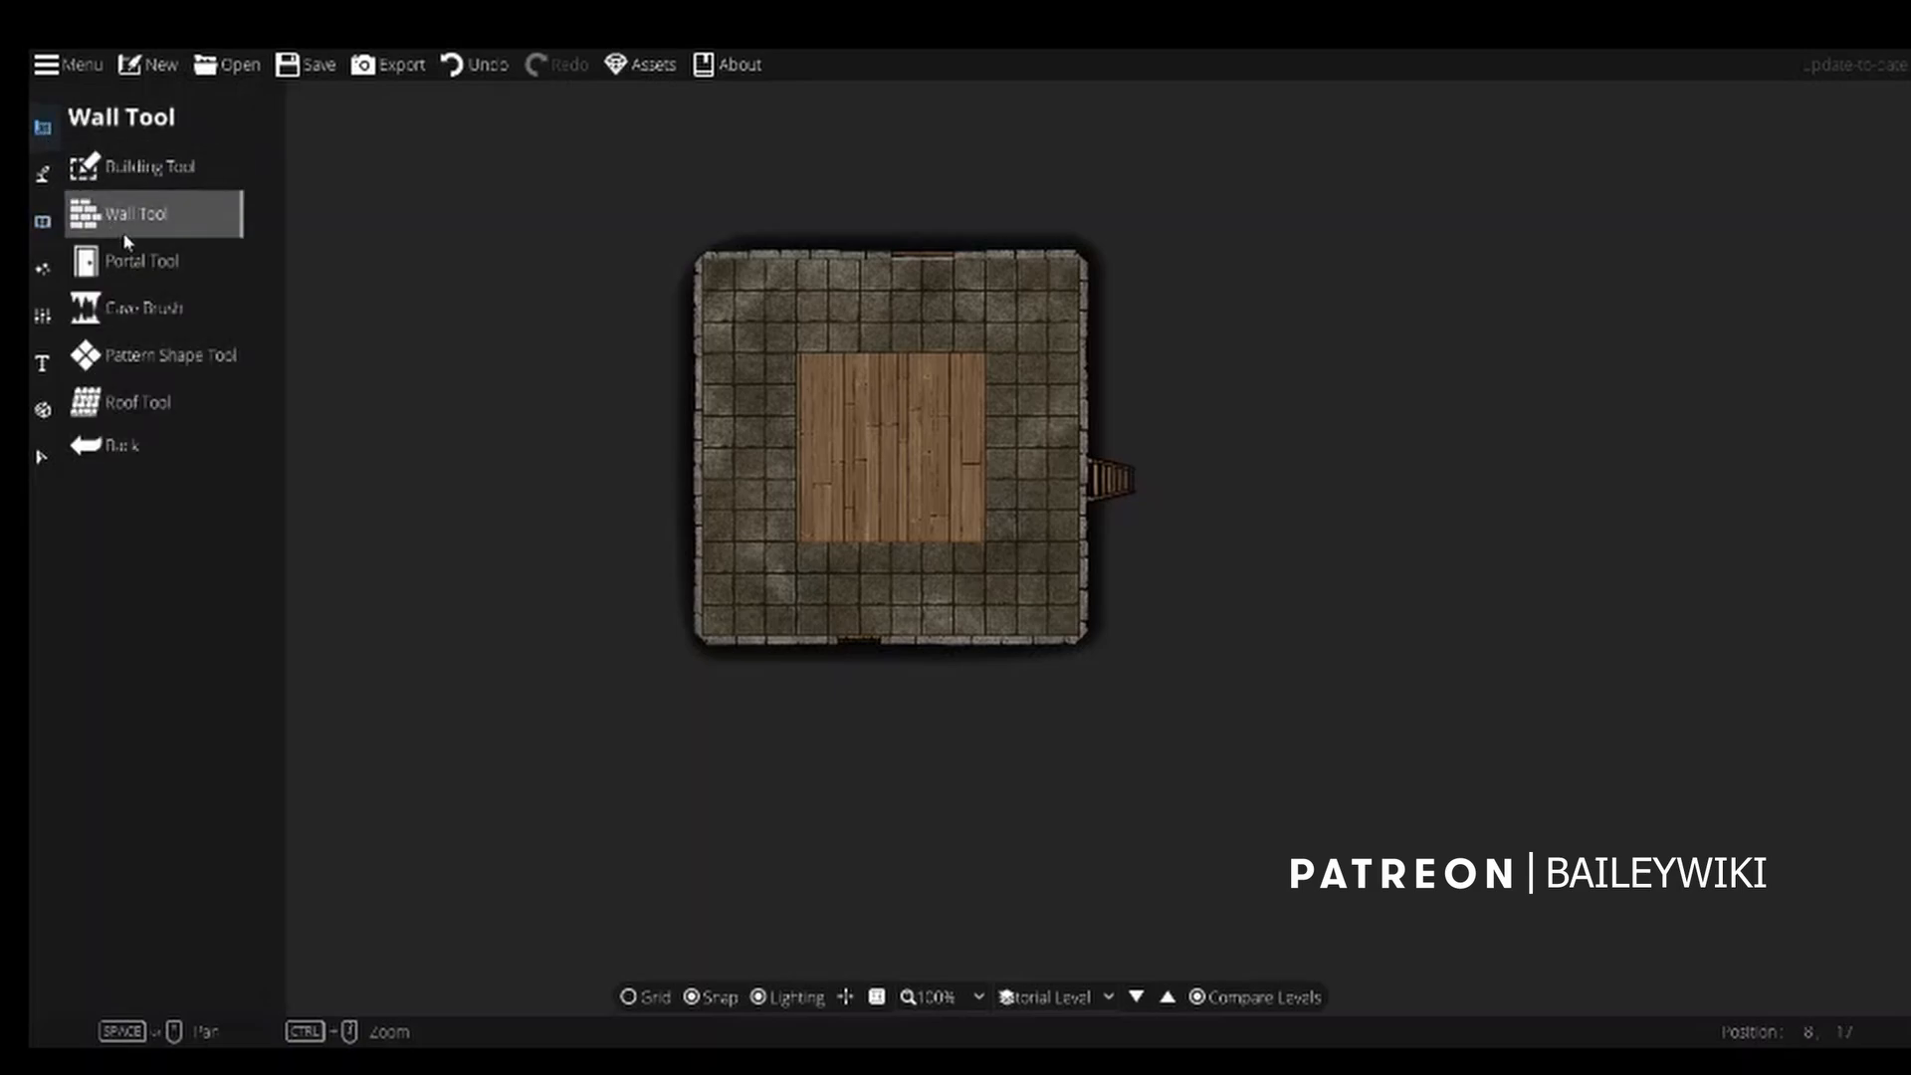
pyautogui.click(155, 261)
pyautogui.click(152, 214)
pyautogui.click(151, 215)
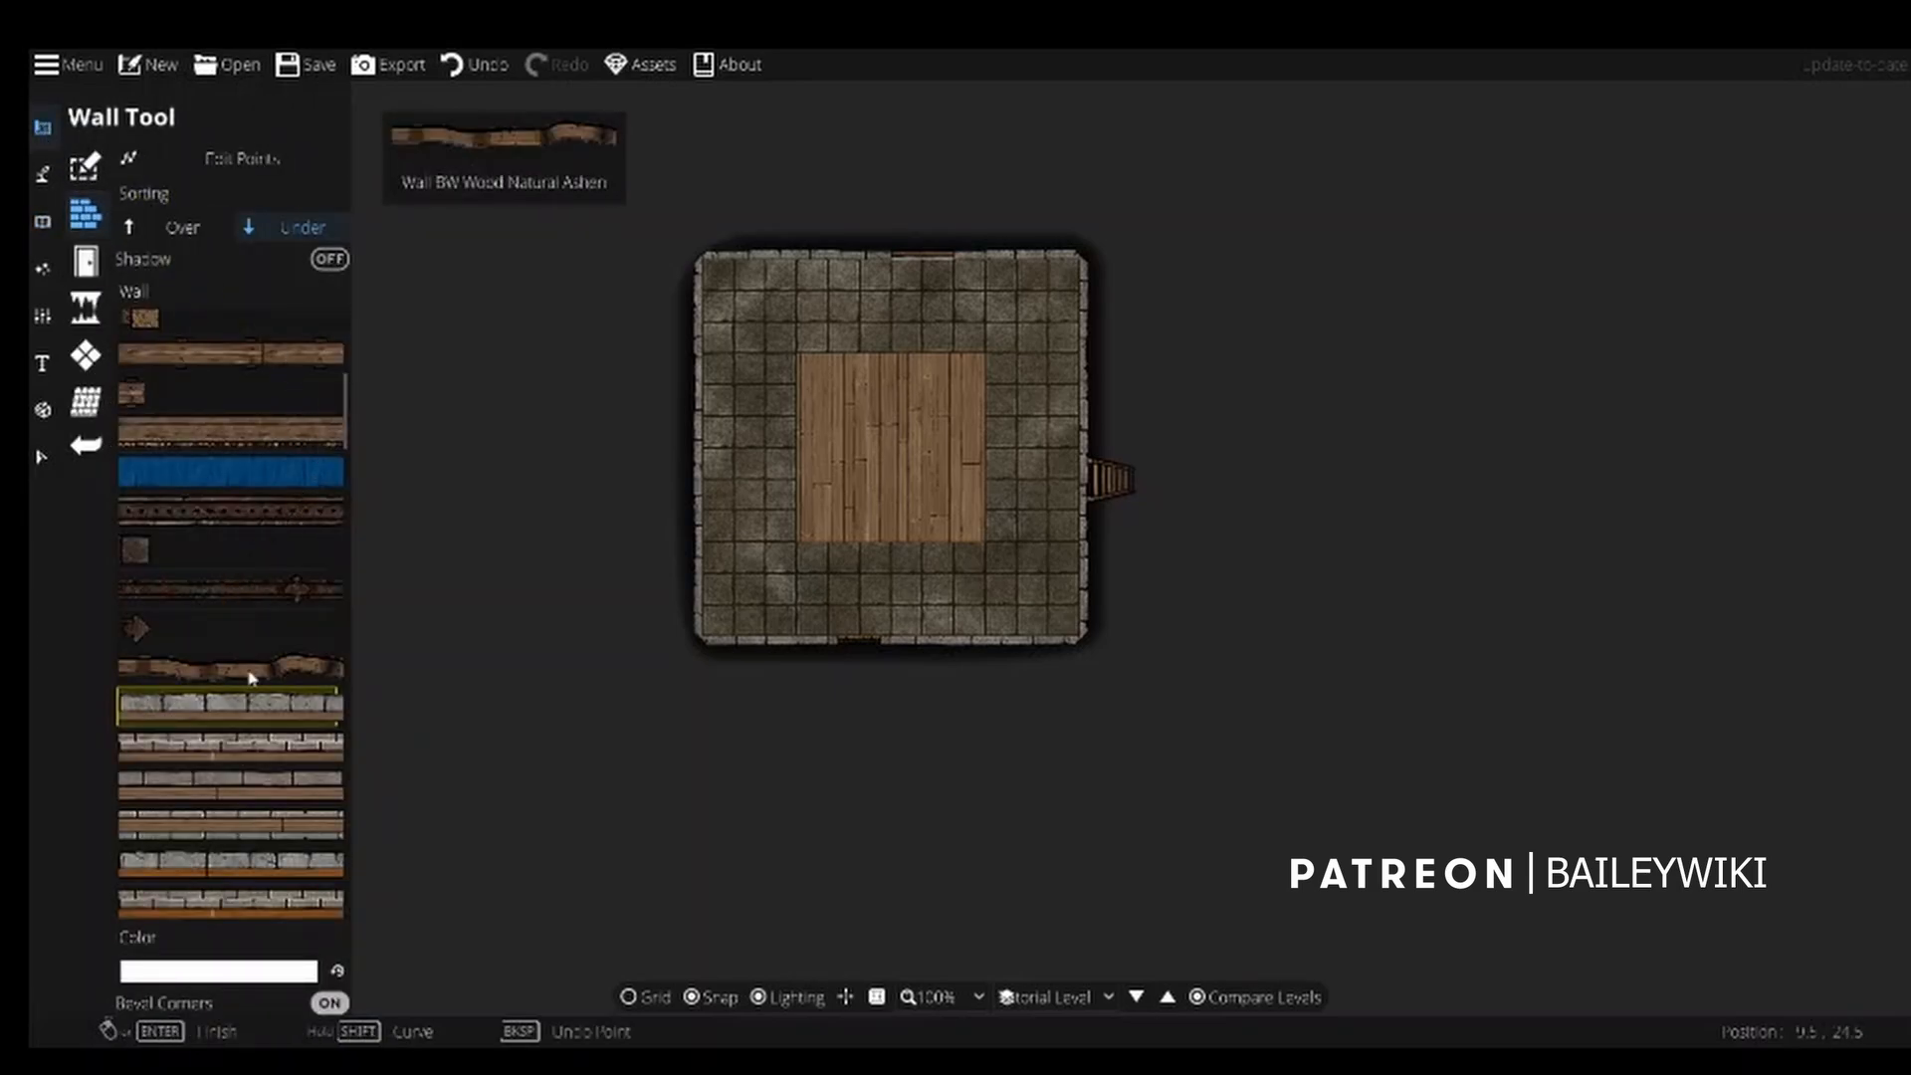
pyautogui.click(261, 737)
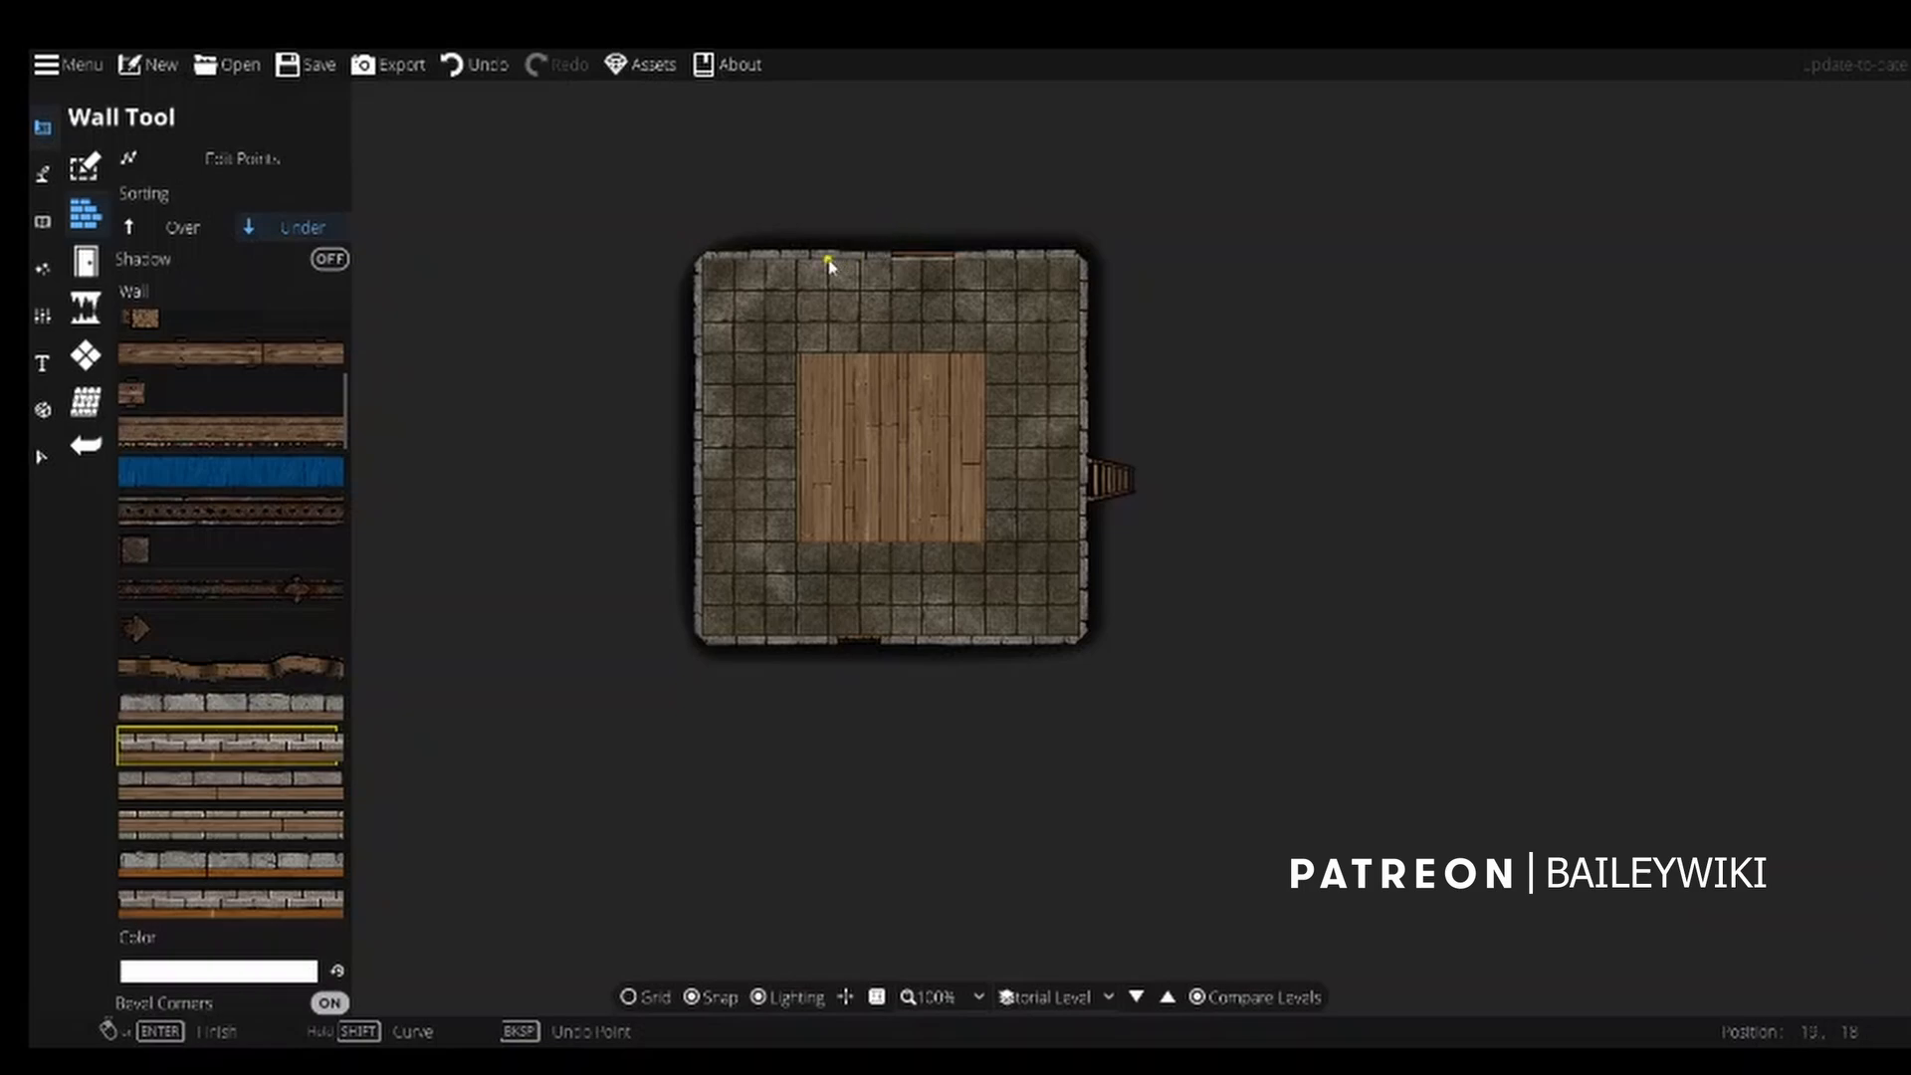
pyautogui.click(829, 259)
pyautogui.click(1080, 260)
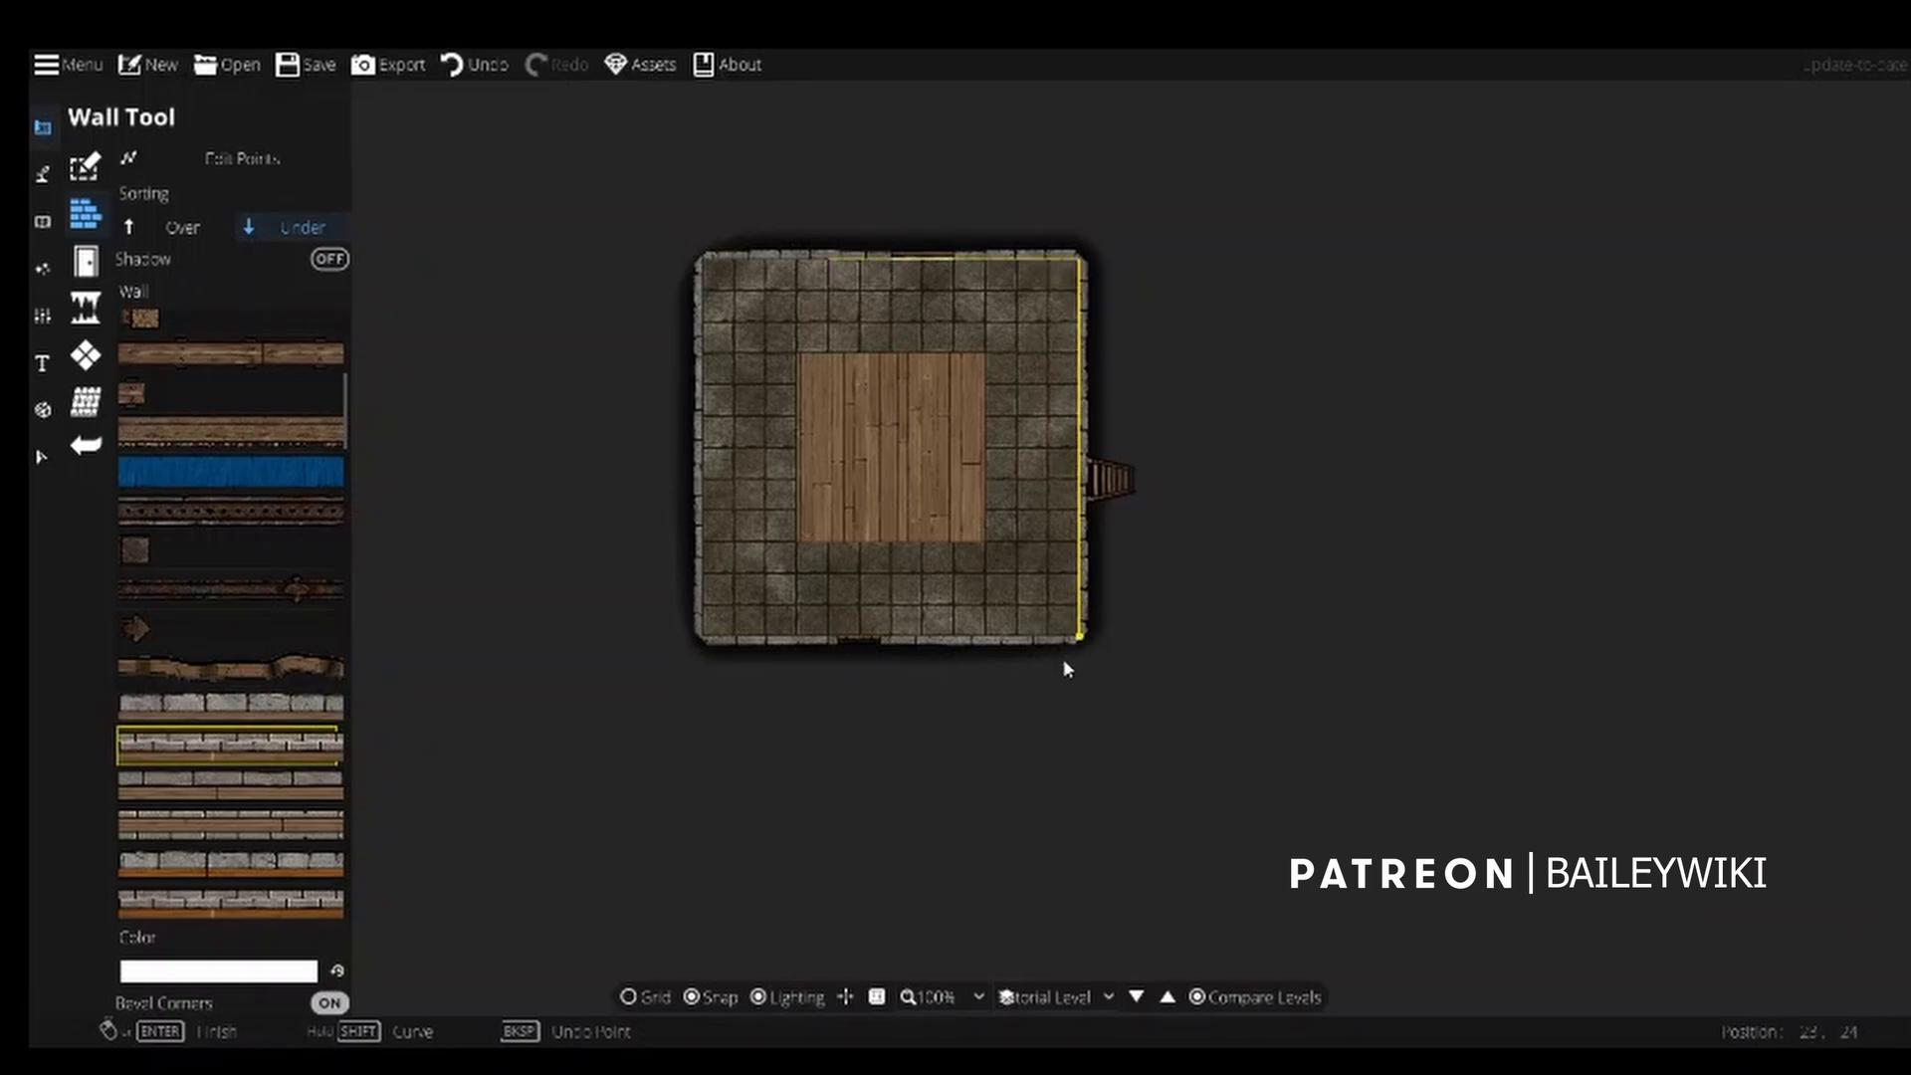
pyautogui.click(1079, 641)
pyautogui.click(703, 641)
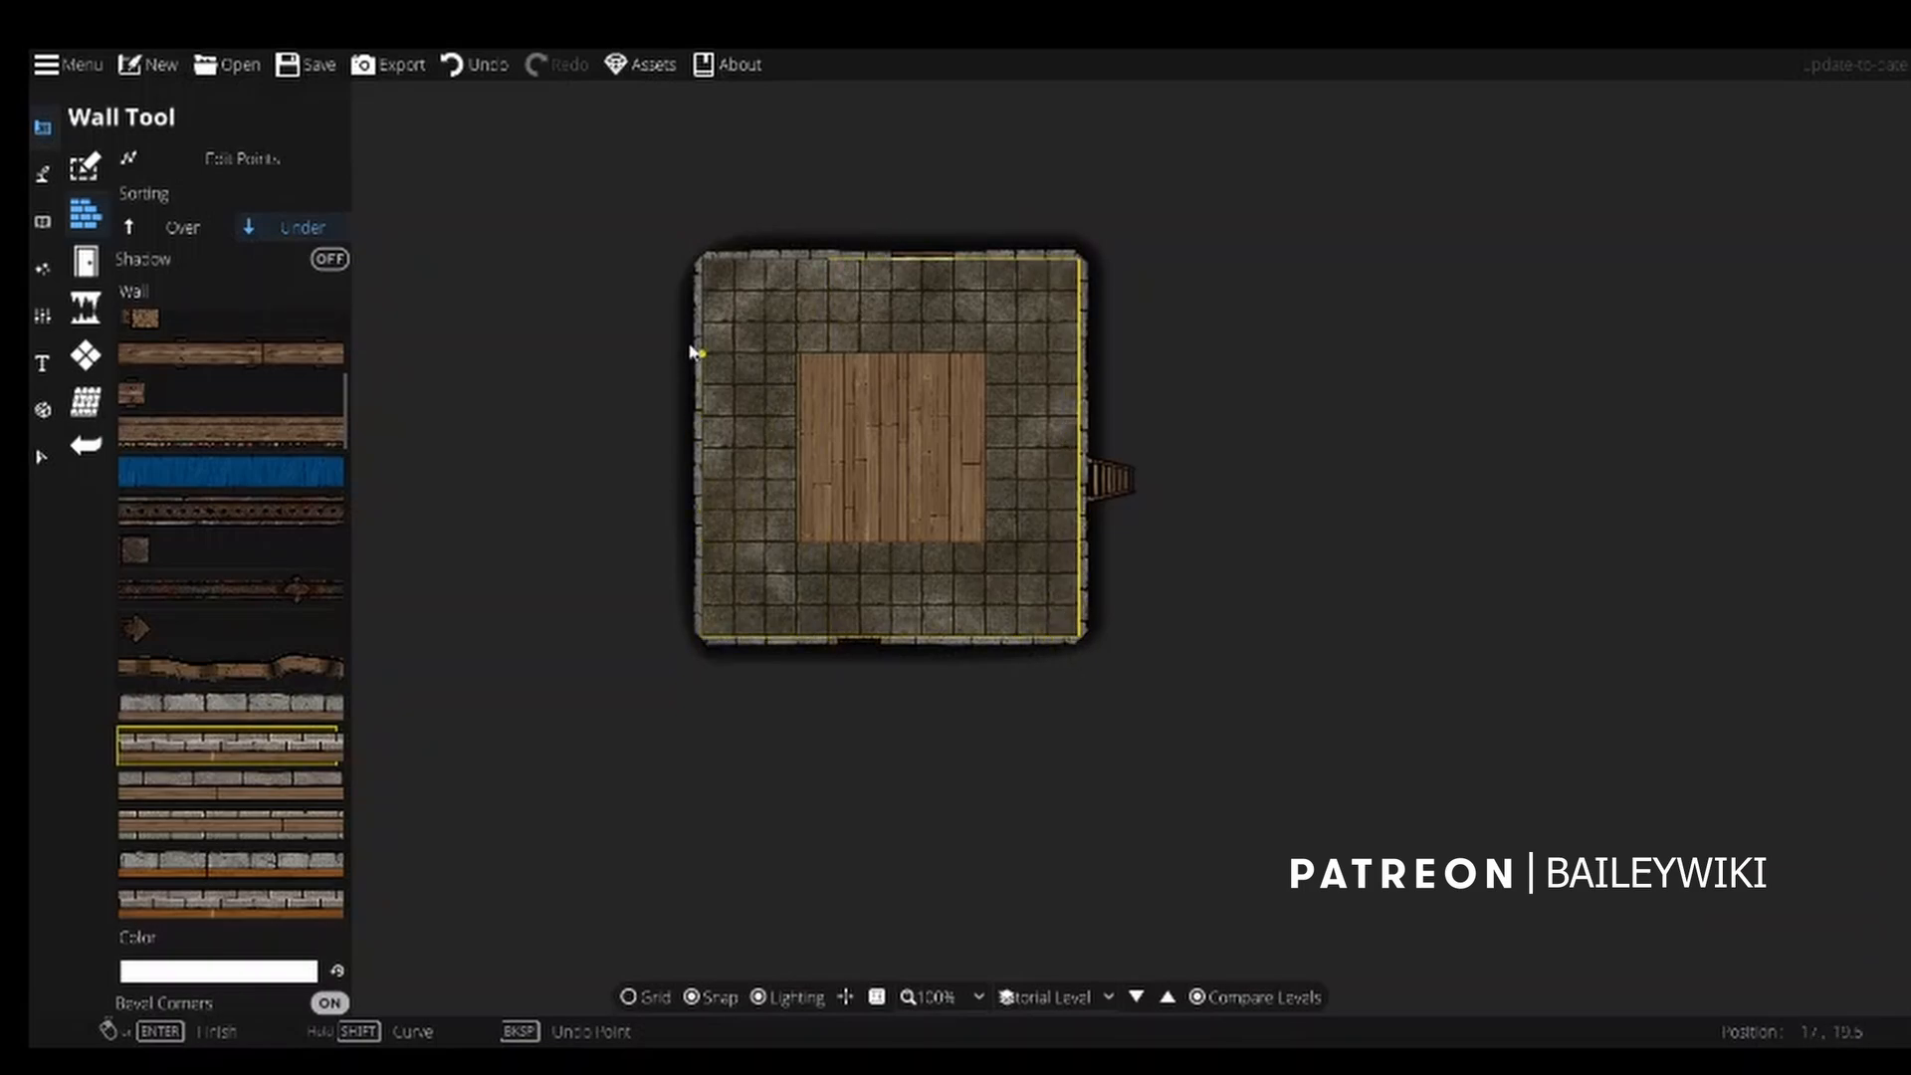
pyautogui.click(702, 260)
pyautogui.click(827, 261)
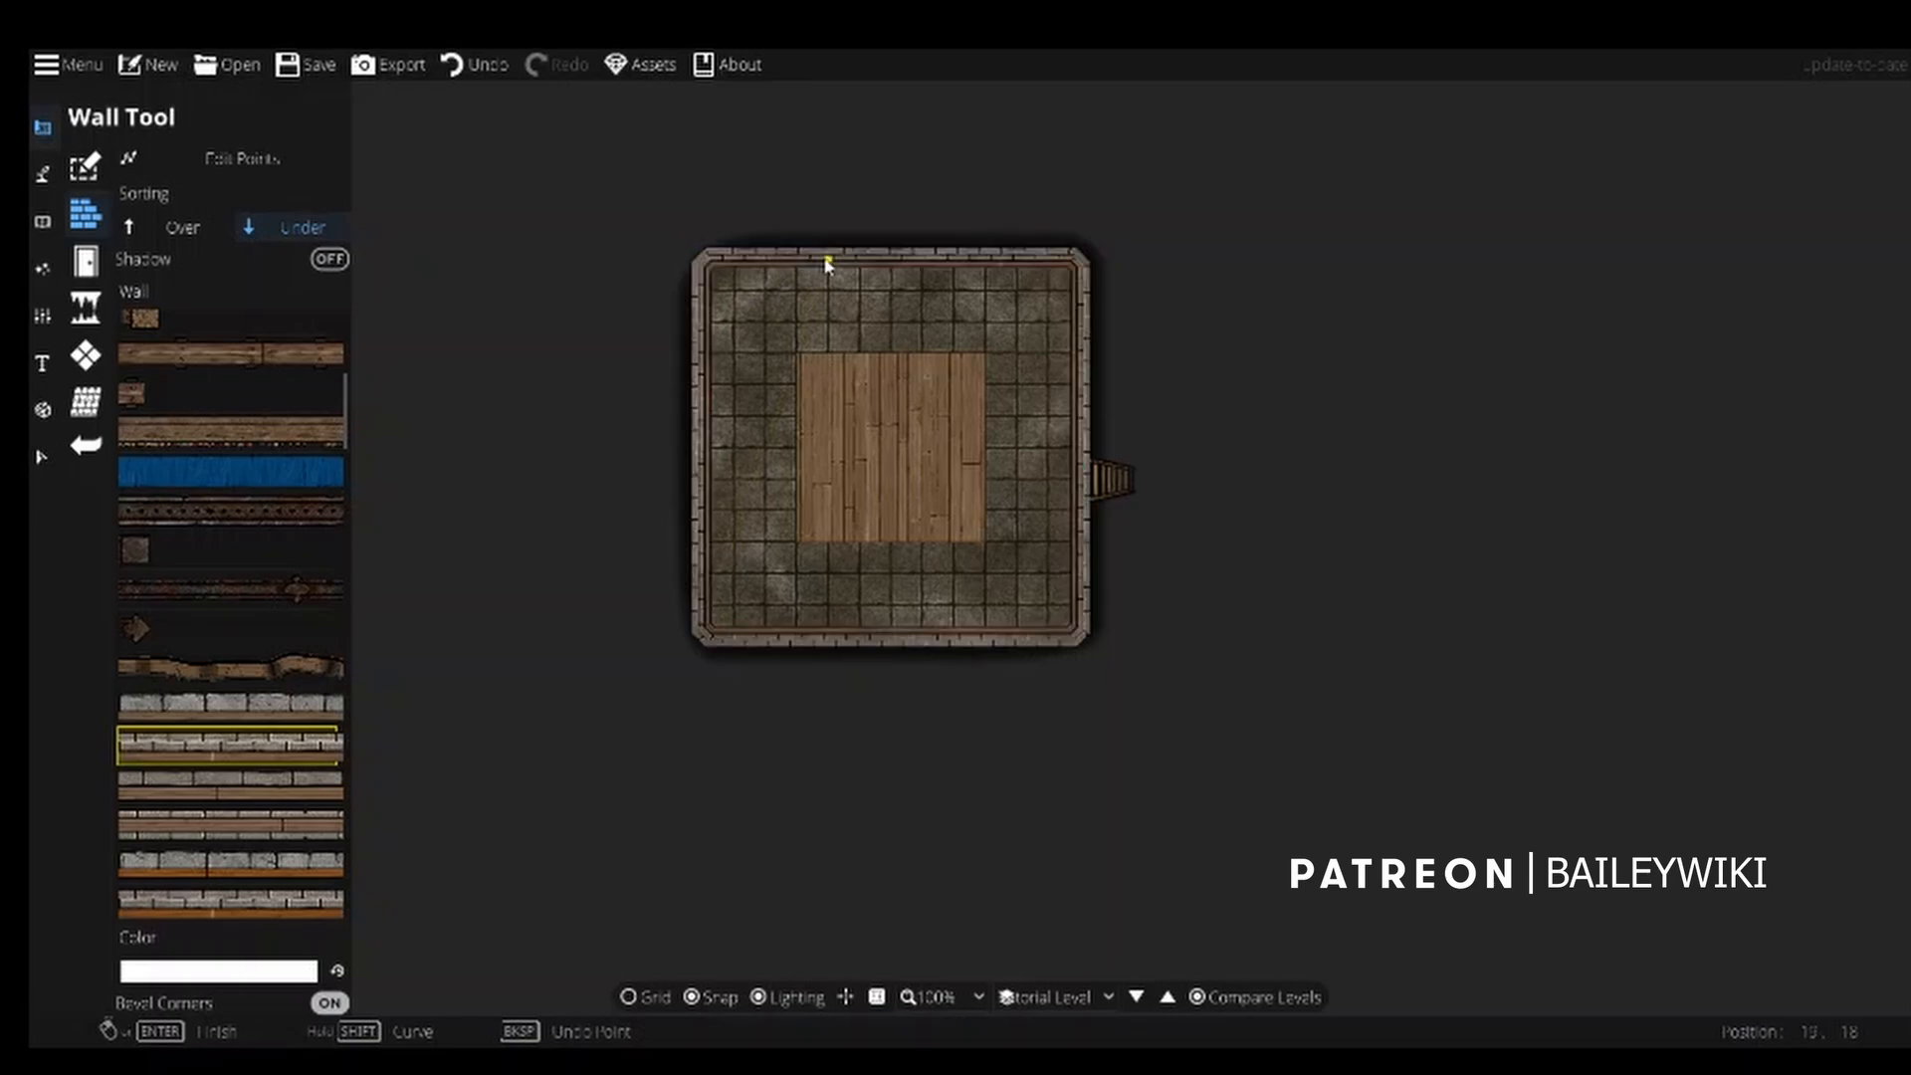
# Set up the Path Tool with the plain grey stone trim texture on layer 200: User Layer 2.
pyautogui.click(42, 174)
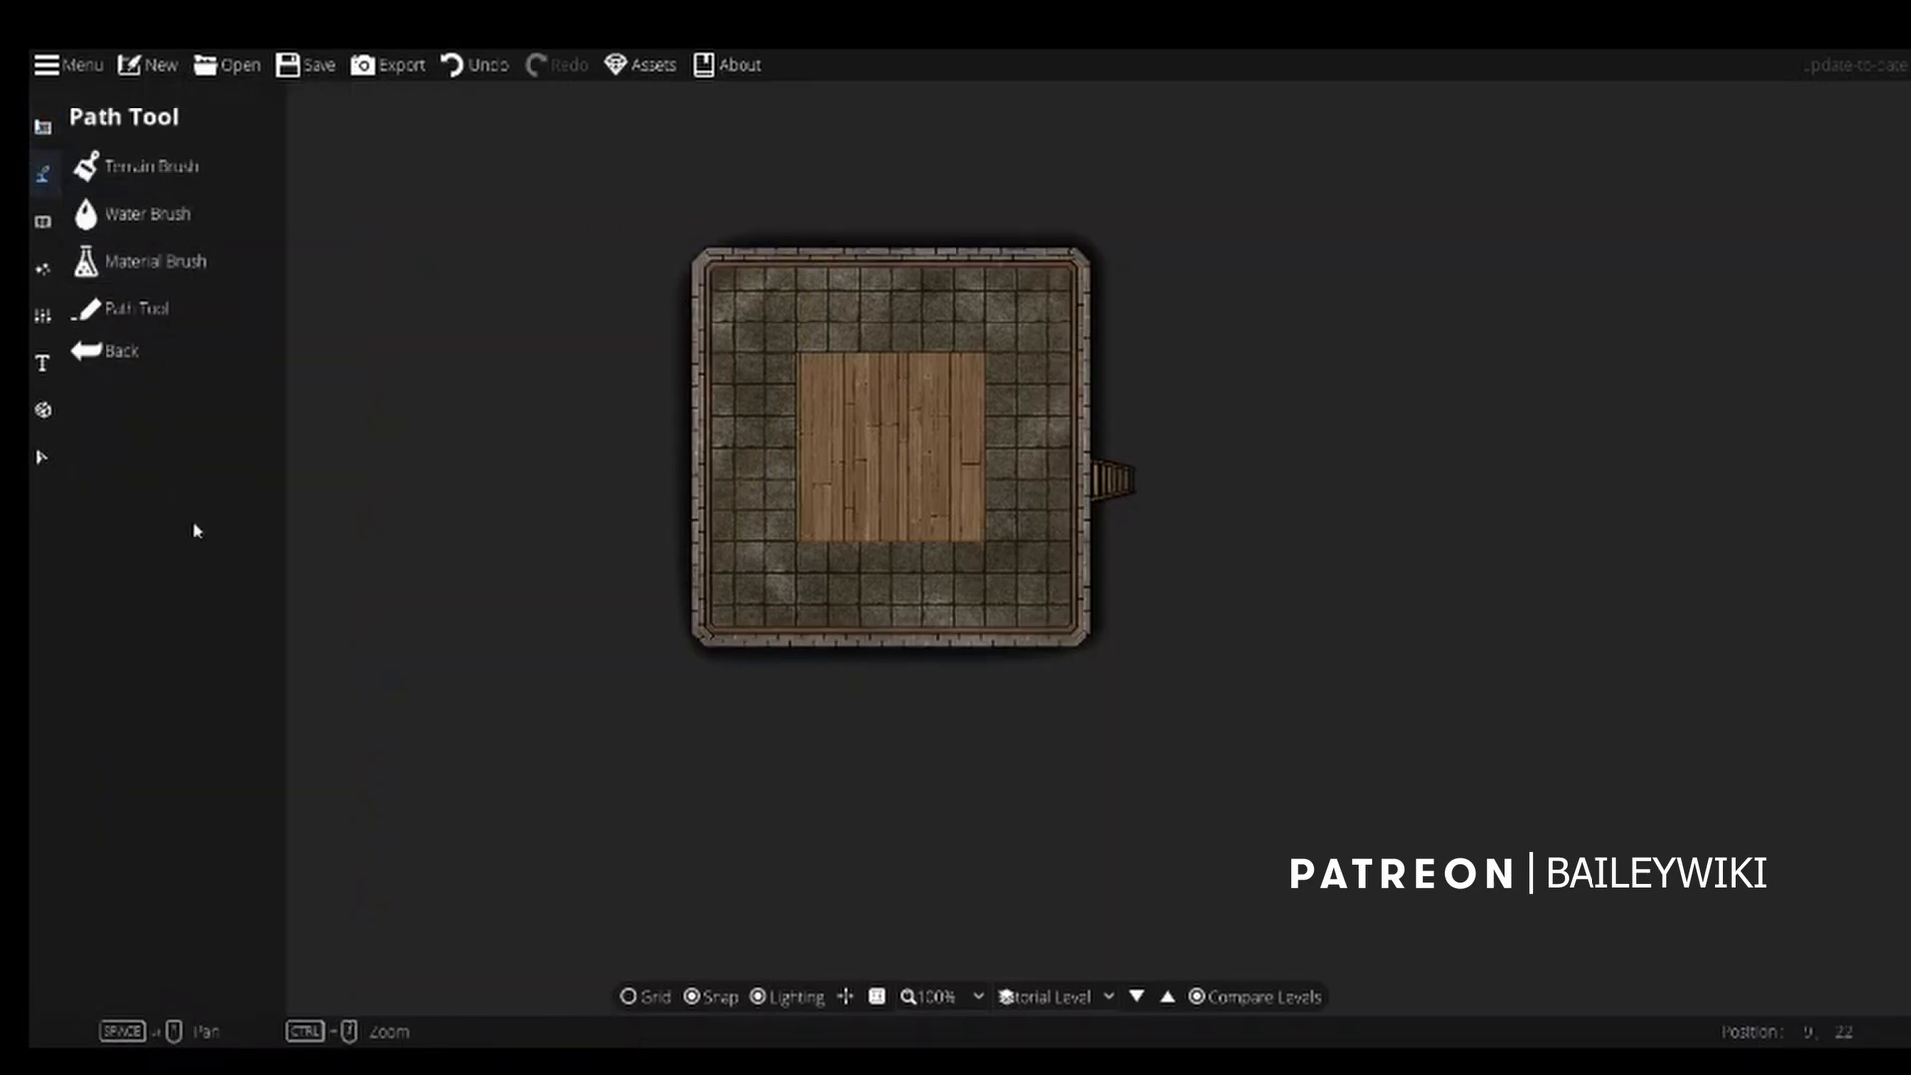
pyautogui.click(155, 263)
pyautogui.click(132, 306)
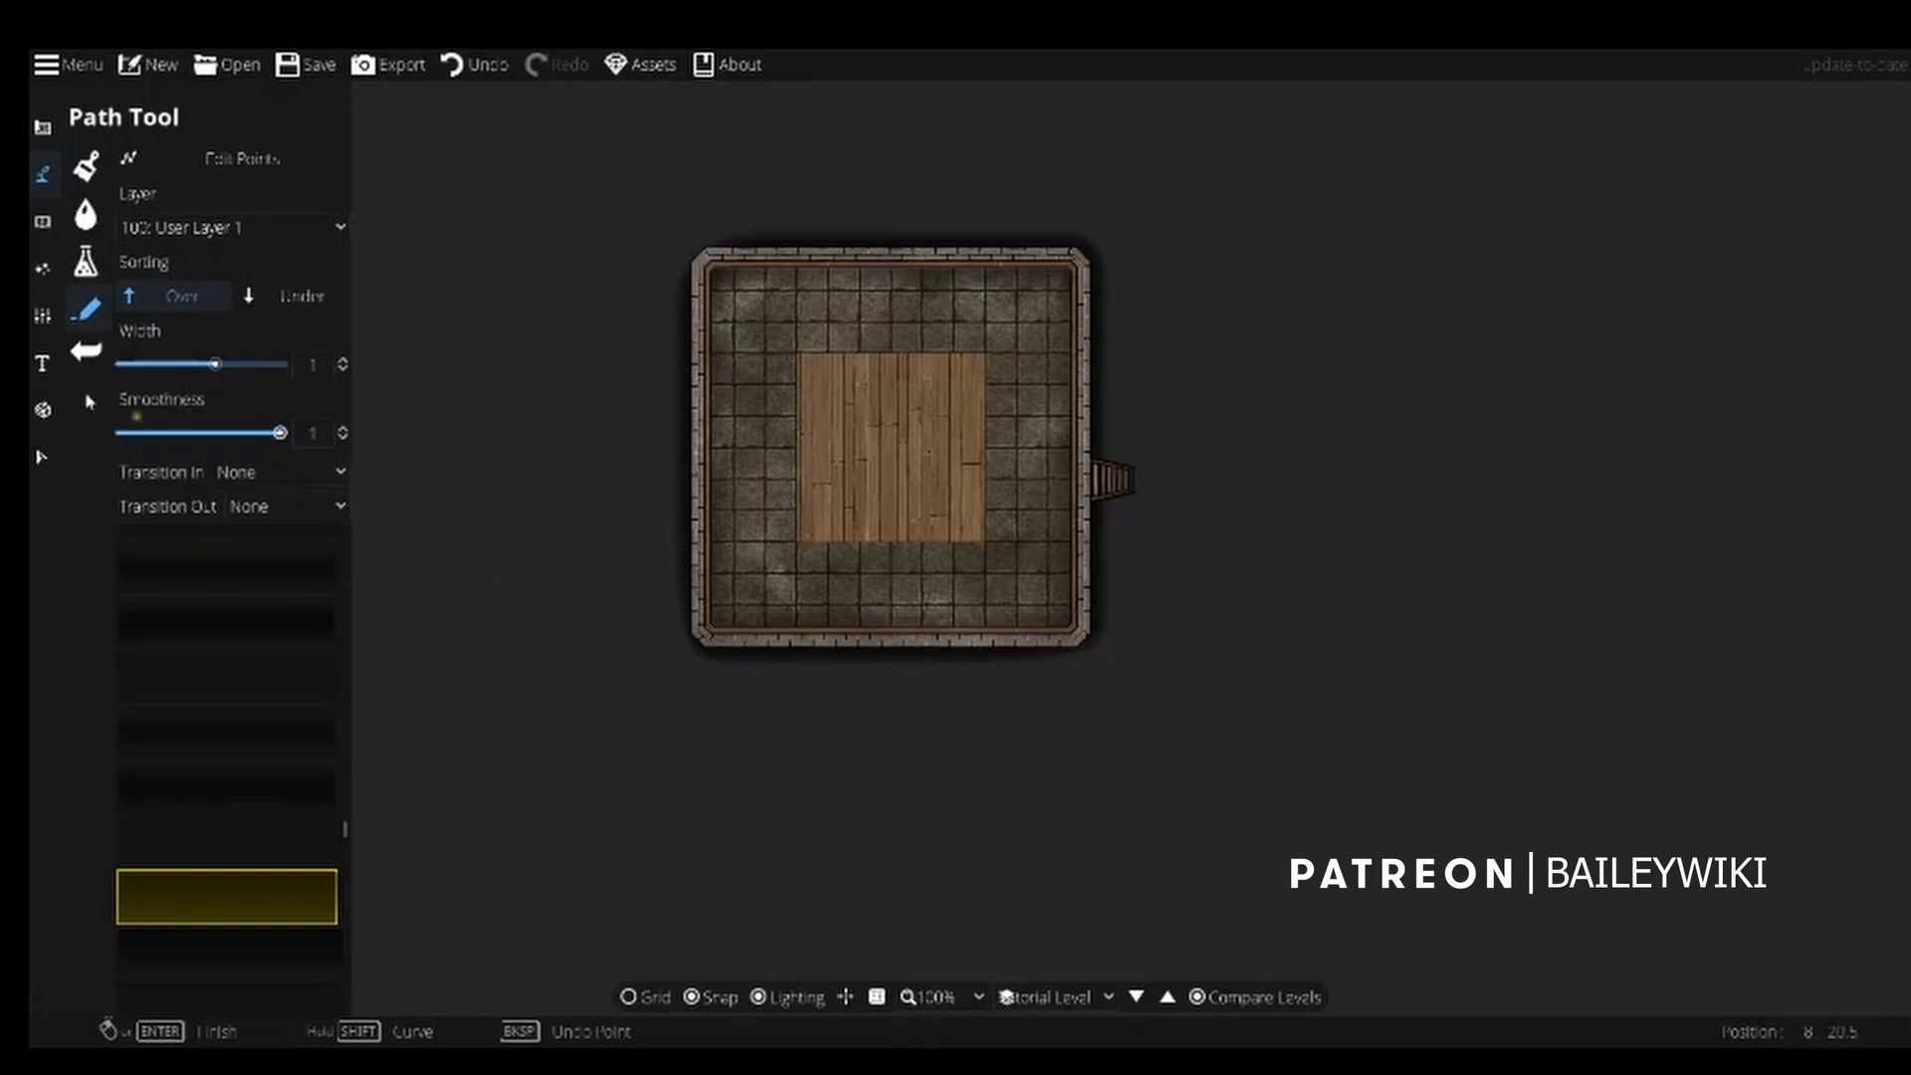
pyautogui.click(42, 221)
pyautogui.click(42, 174)
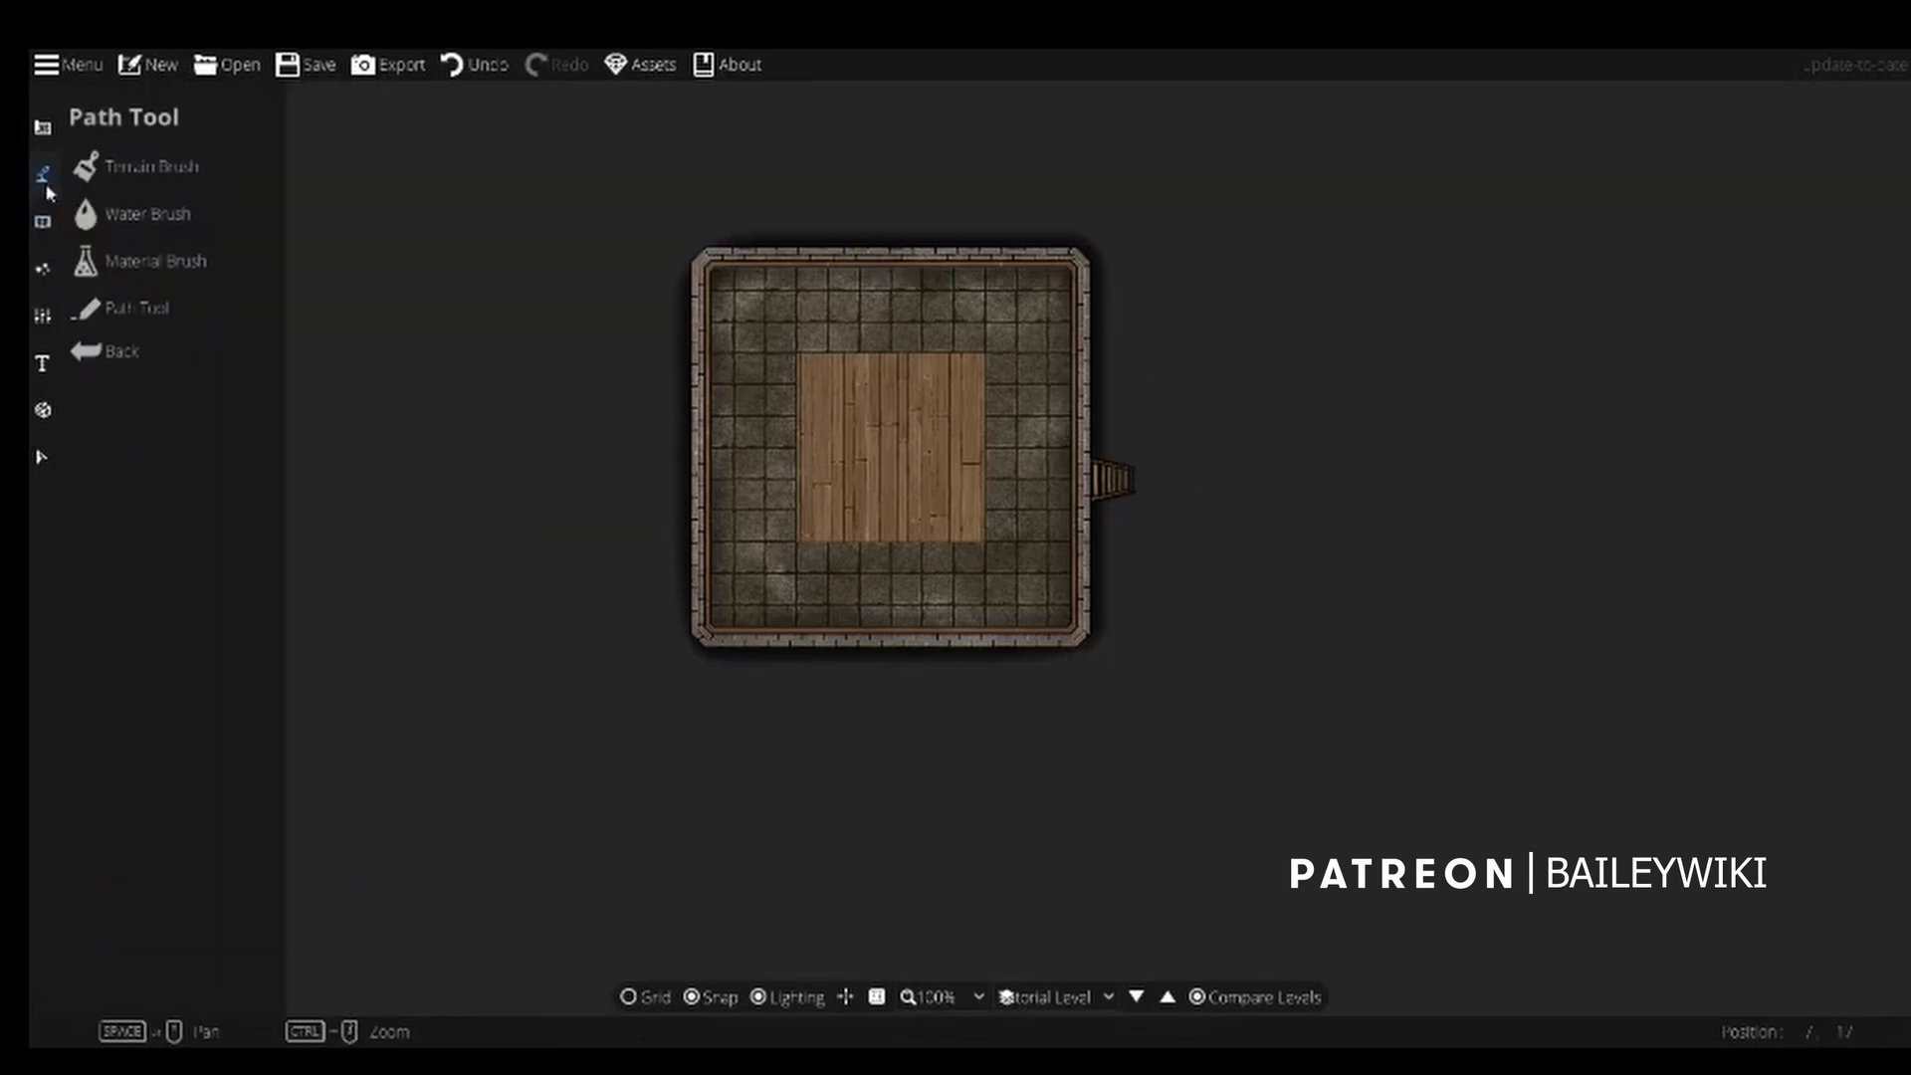
pyautogui.click(137, 308)
pyautogui.scroll(-5, 299, 726)
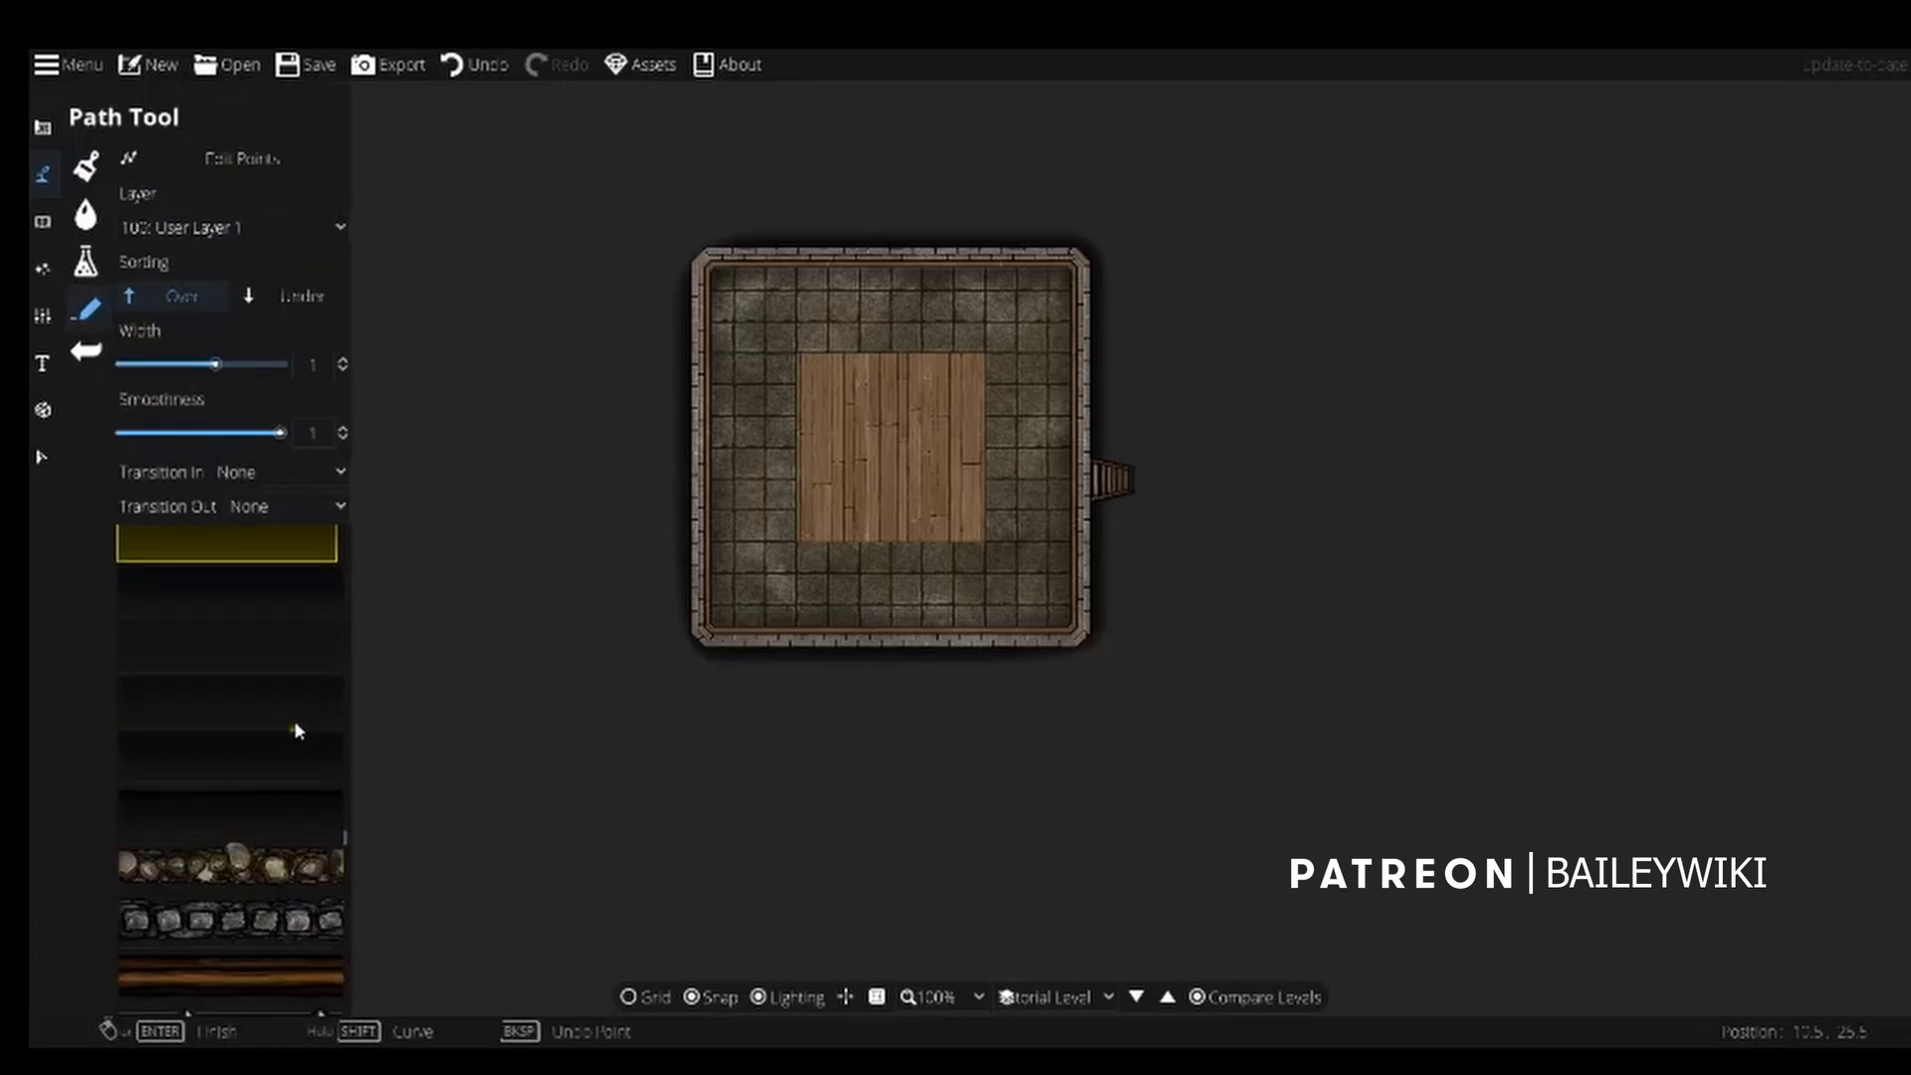
pyautogui.scroll(-10, 286, 822)
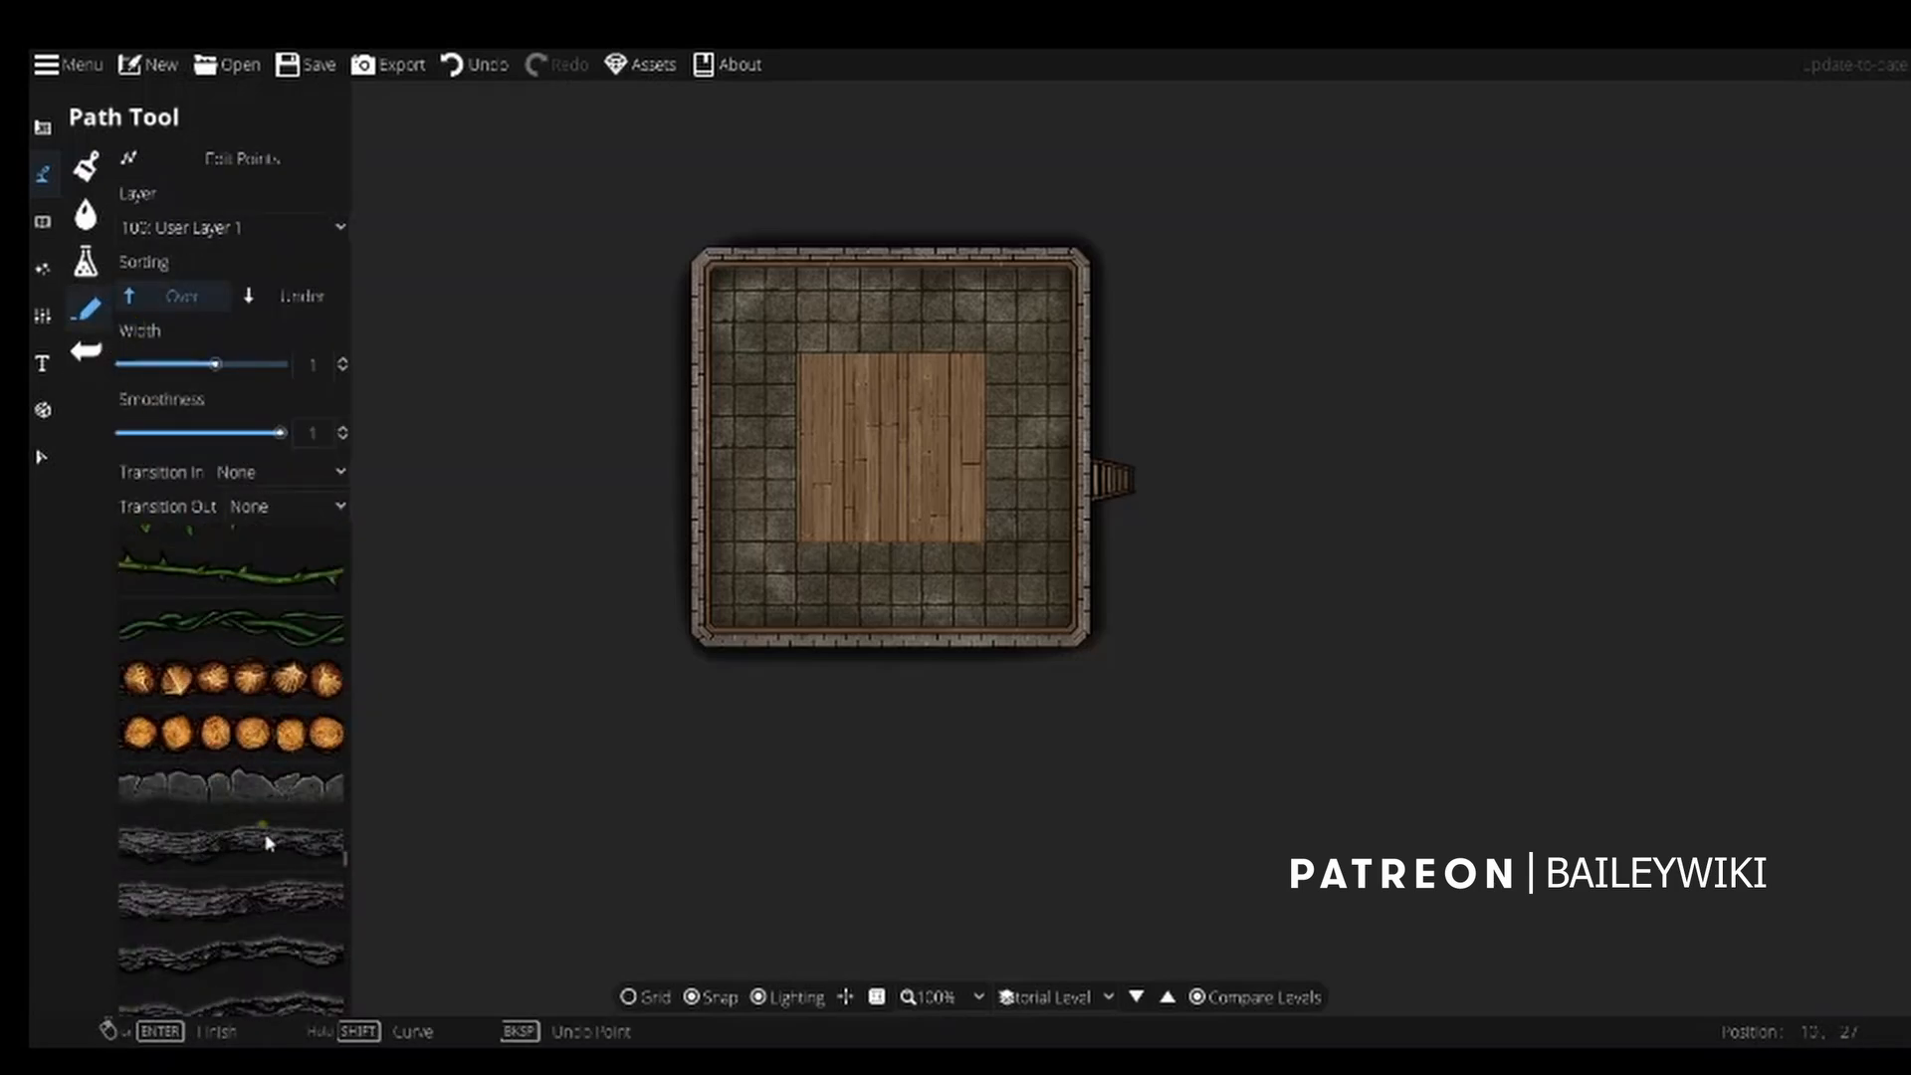
pyautogui.moveTo(350, 866); pyautogui.dragTo(354, 670)
pyautogui.click(269, 675)
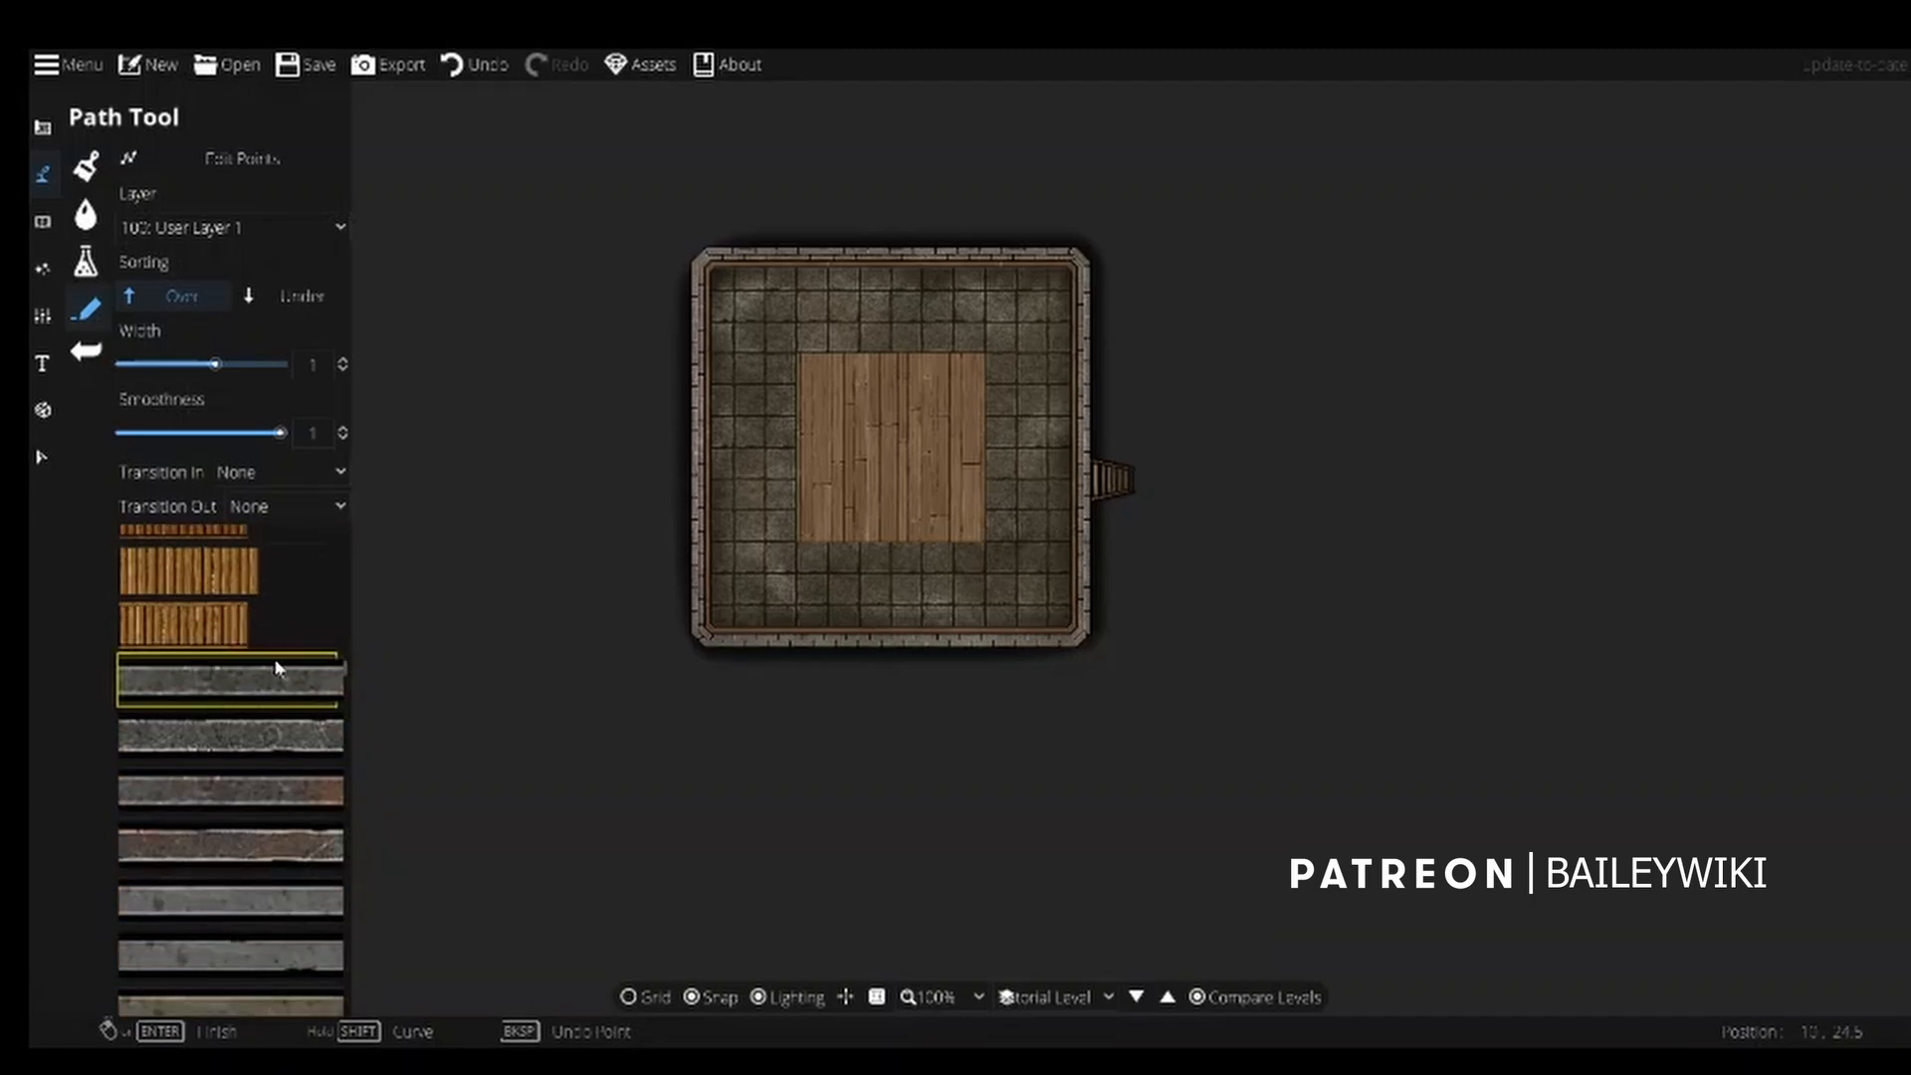
pyautogui.click(214, 236)
pyautogui.click(204, 384)
# Trace the stone trim path around all four sides of the central floor opening and close the loop.
pyautogui.scroll(2, 869, 345)
pyautogui.click(854, 357)
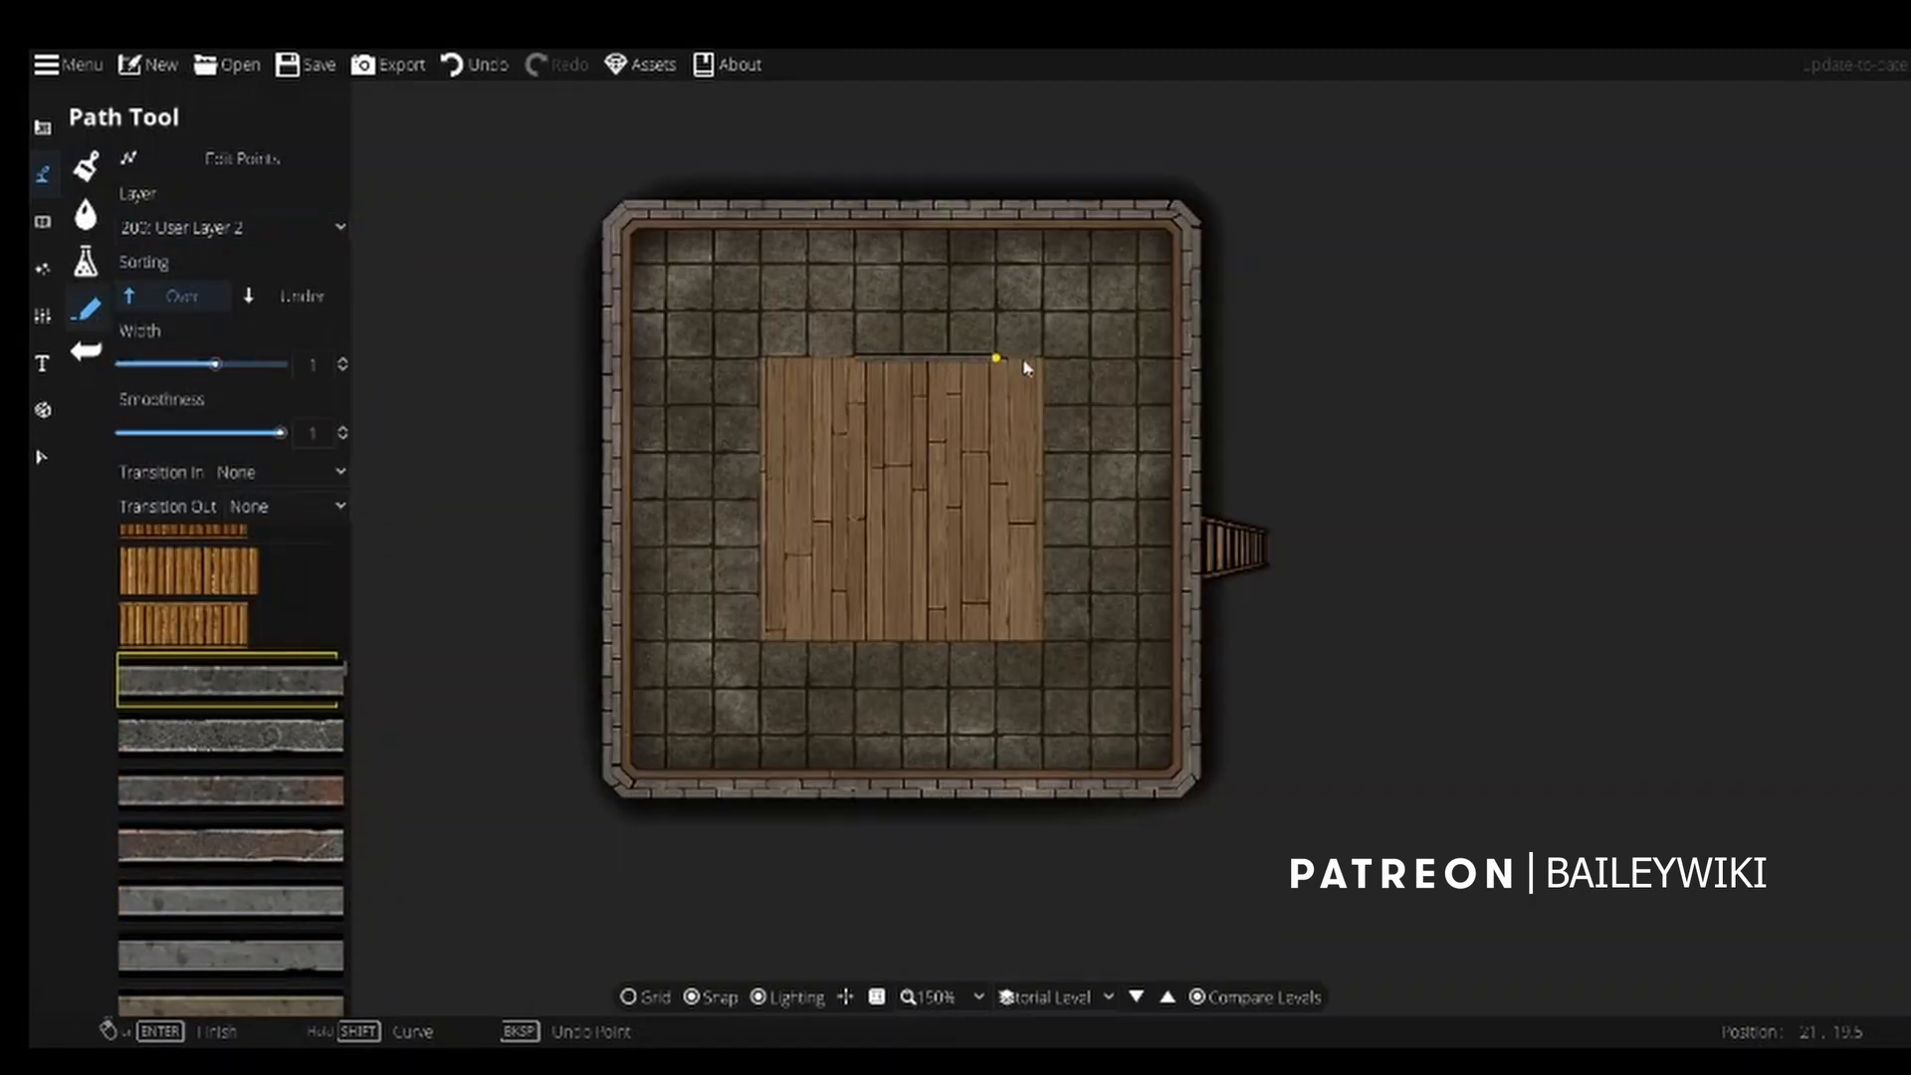
pyautogui.click(1042, 357)
pyautogui.click(1042, 639)
pyautogui.click(760, 639)
pyautogui.click(760, 358)
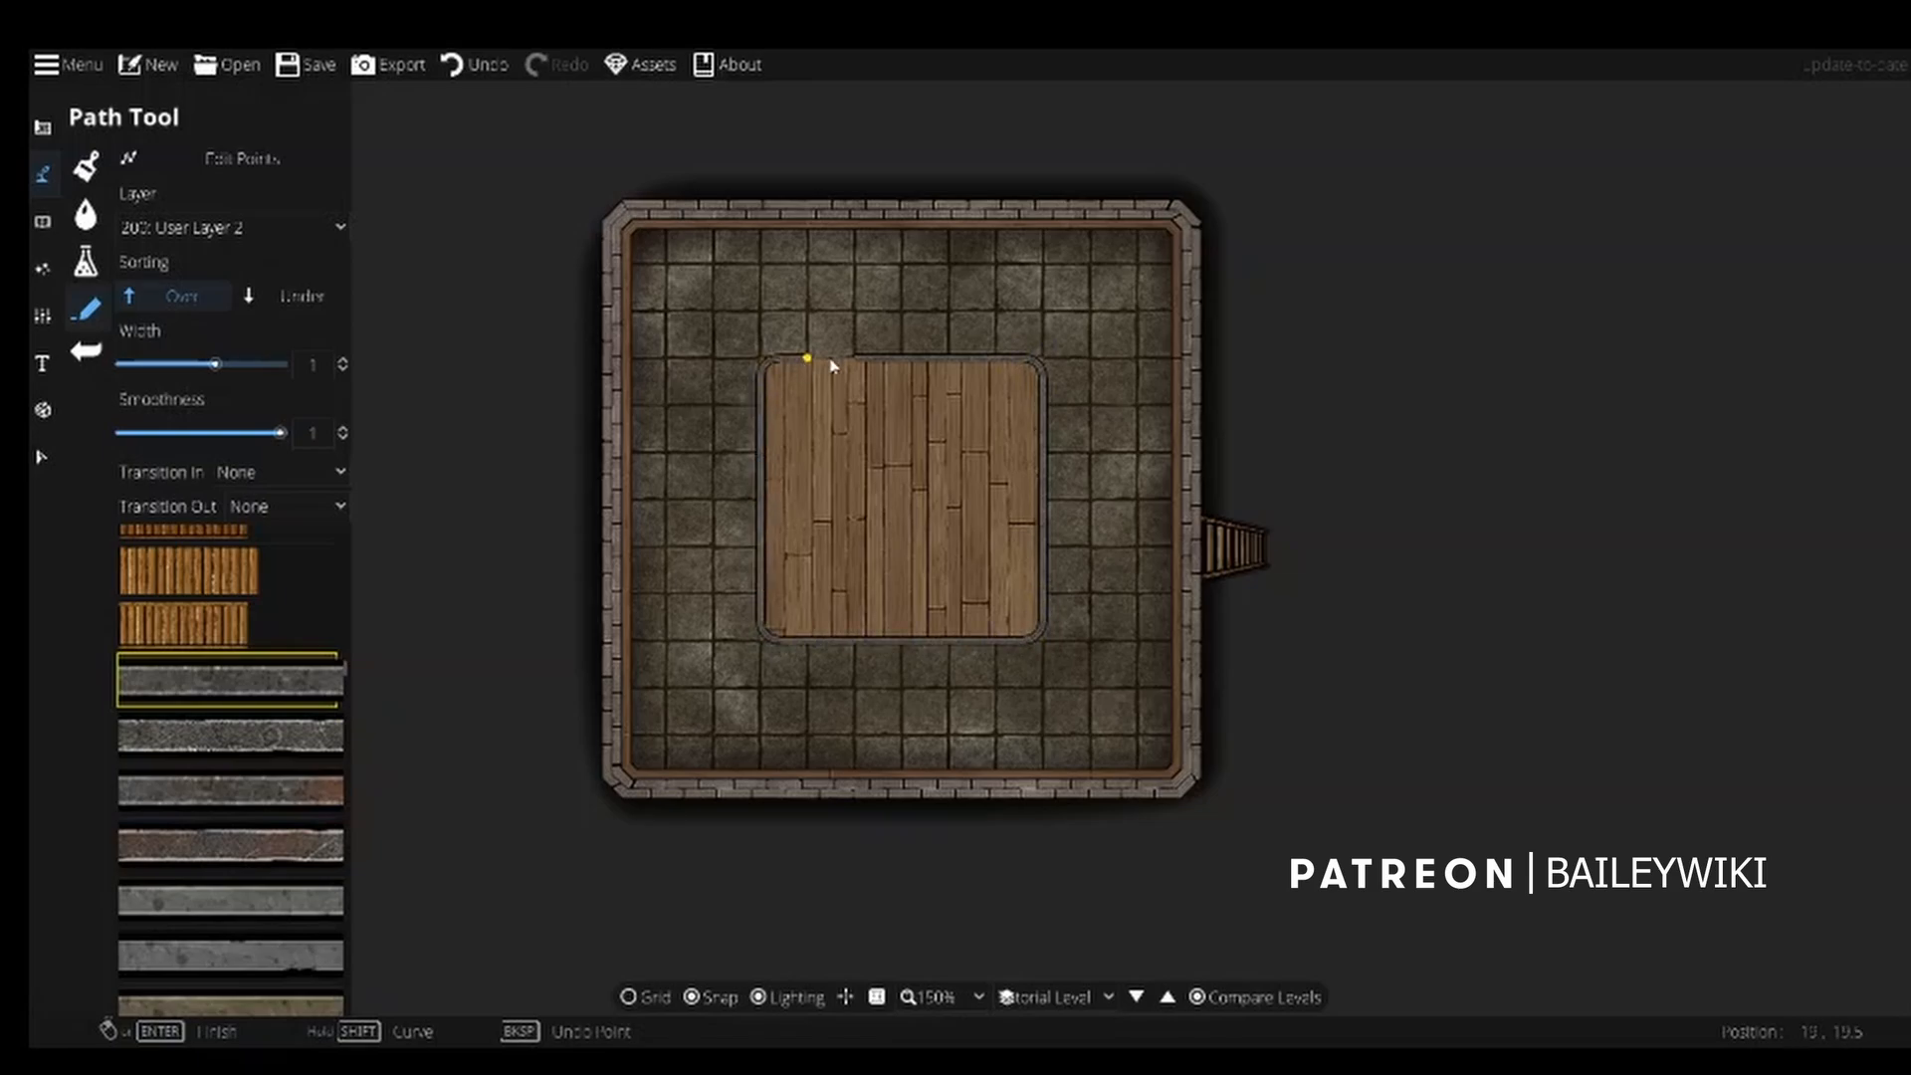
pyautogui.click(854, 357)
# Inspect the trimmed opening over the lower floor, and turn off level comparison to show the second level alone.
pyautogui.scroll(2, 972, 387)
pyautogui.scroll(-3, 965, 383)
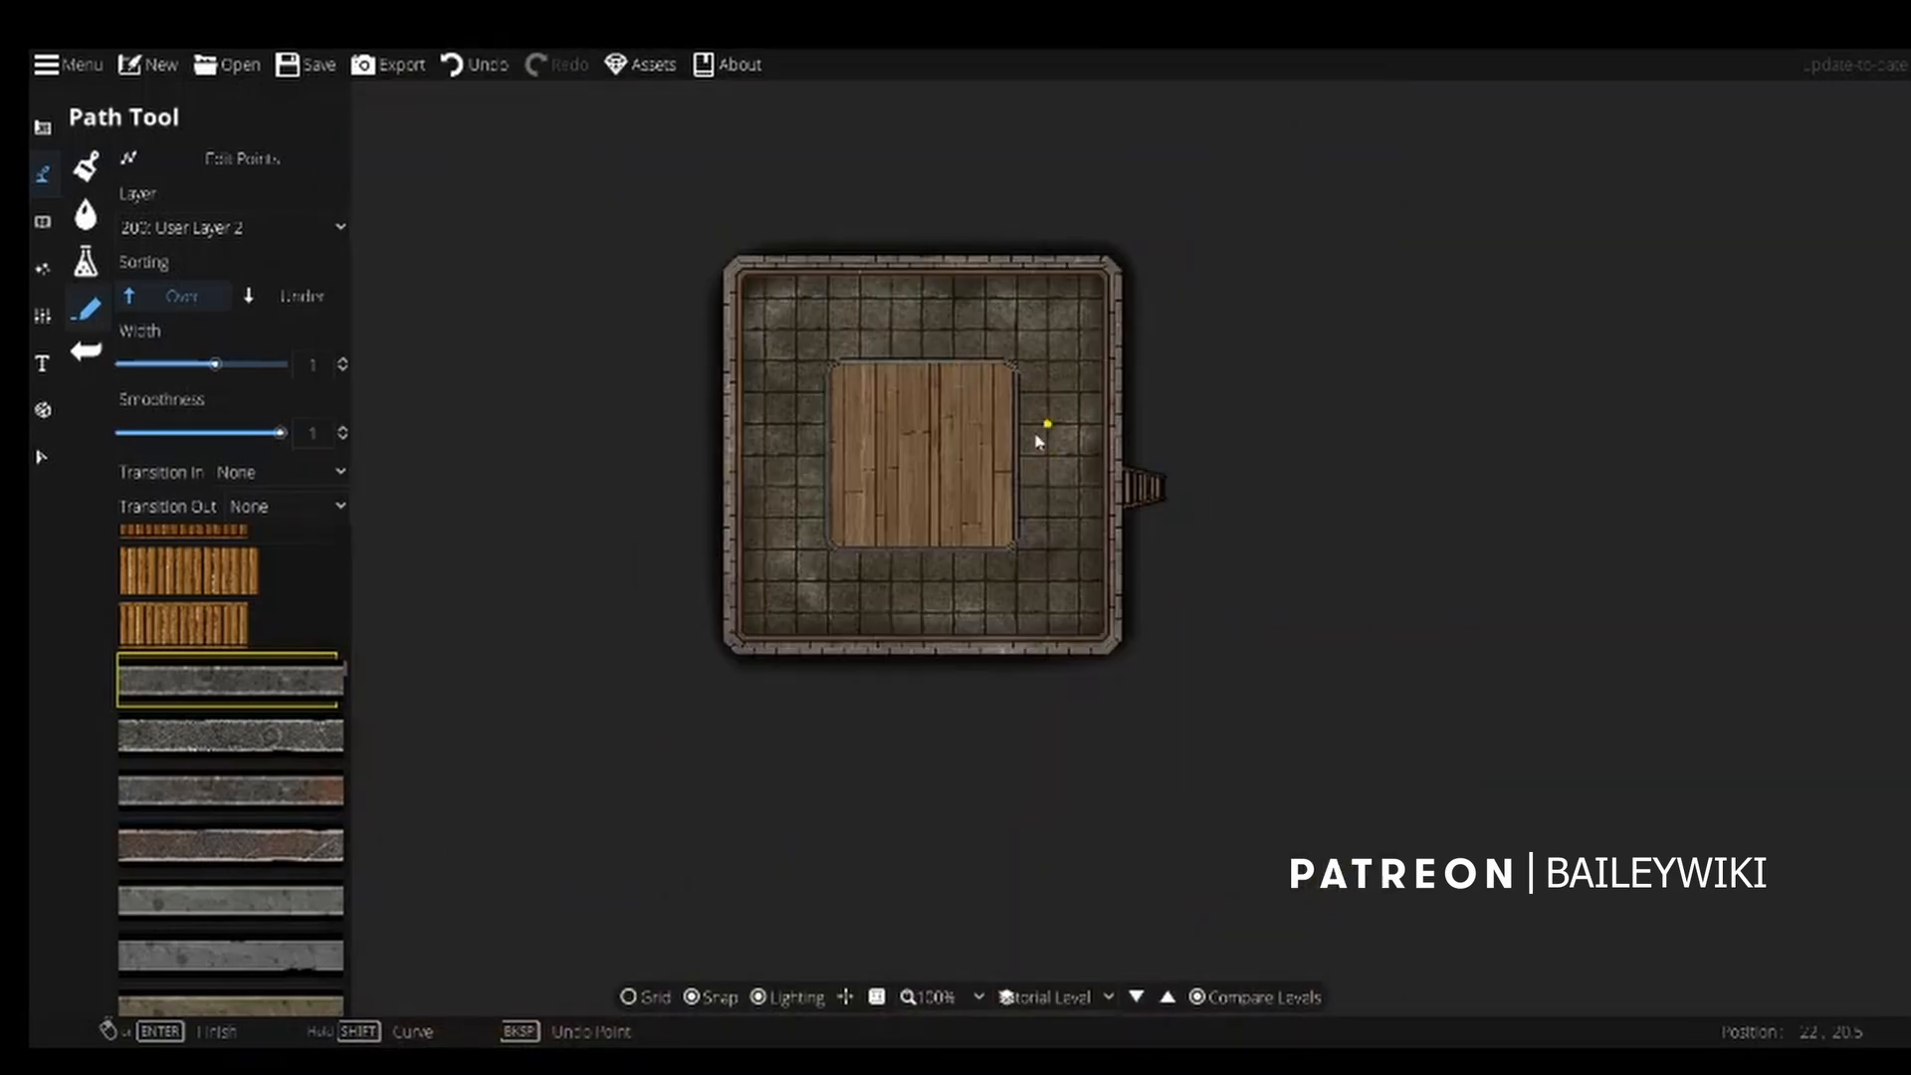
pyautogui.scroll(1, 1036, 431)
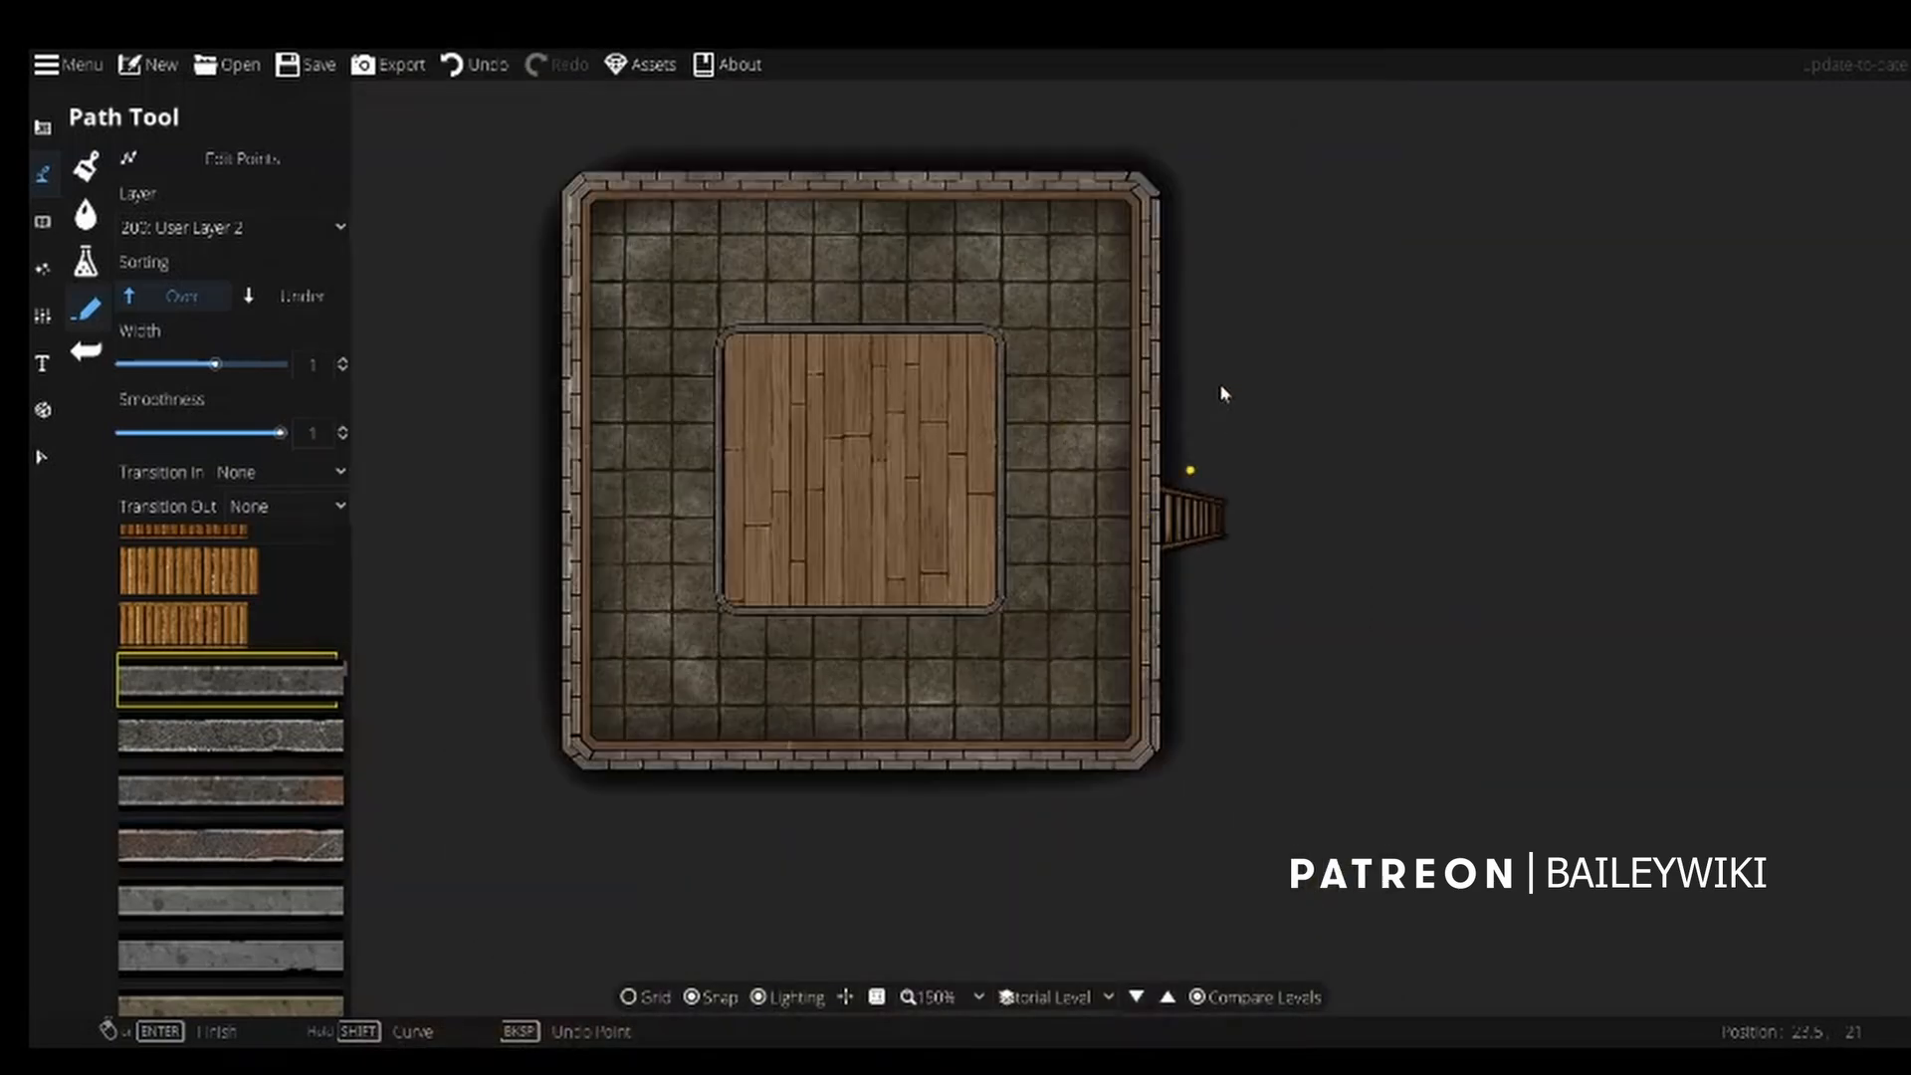
pyautogui.click(1198, 997)
pyautogui.scroll(-2, 840, 415)
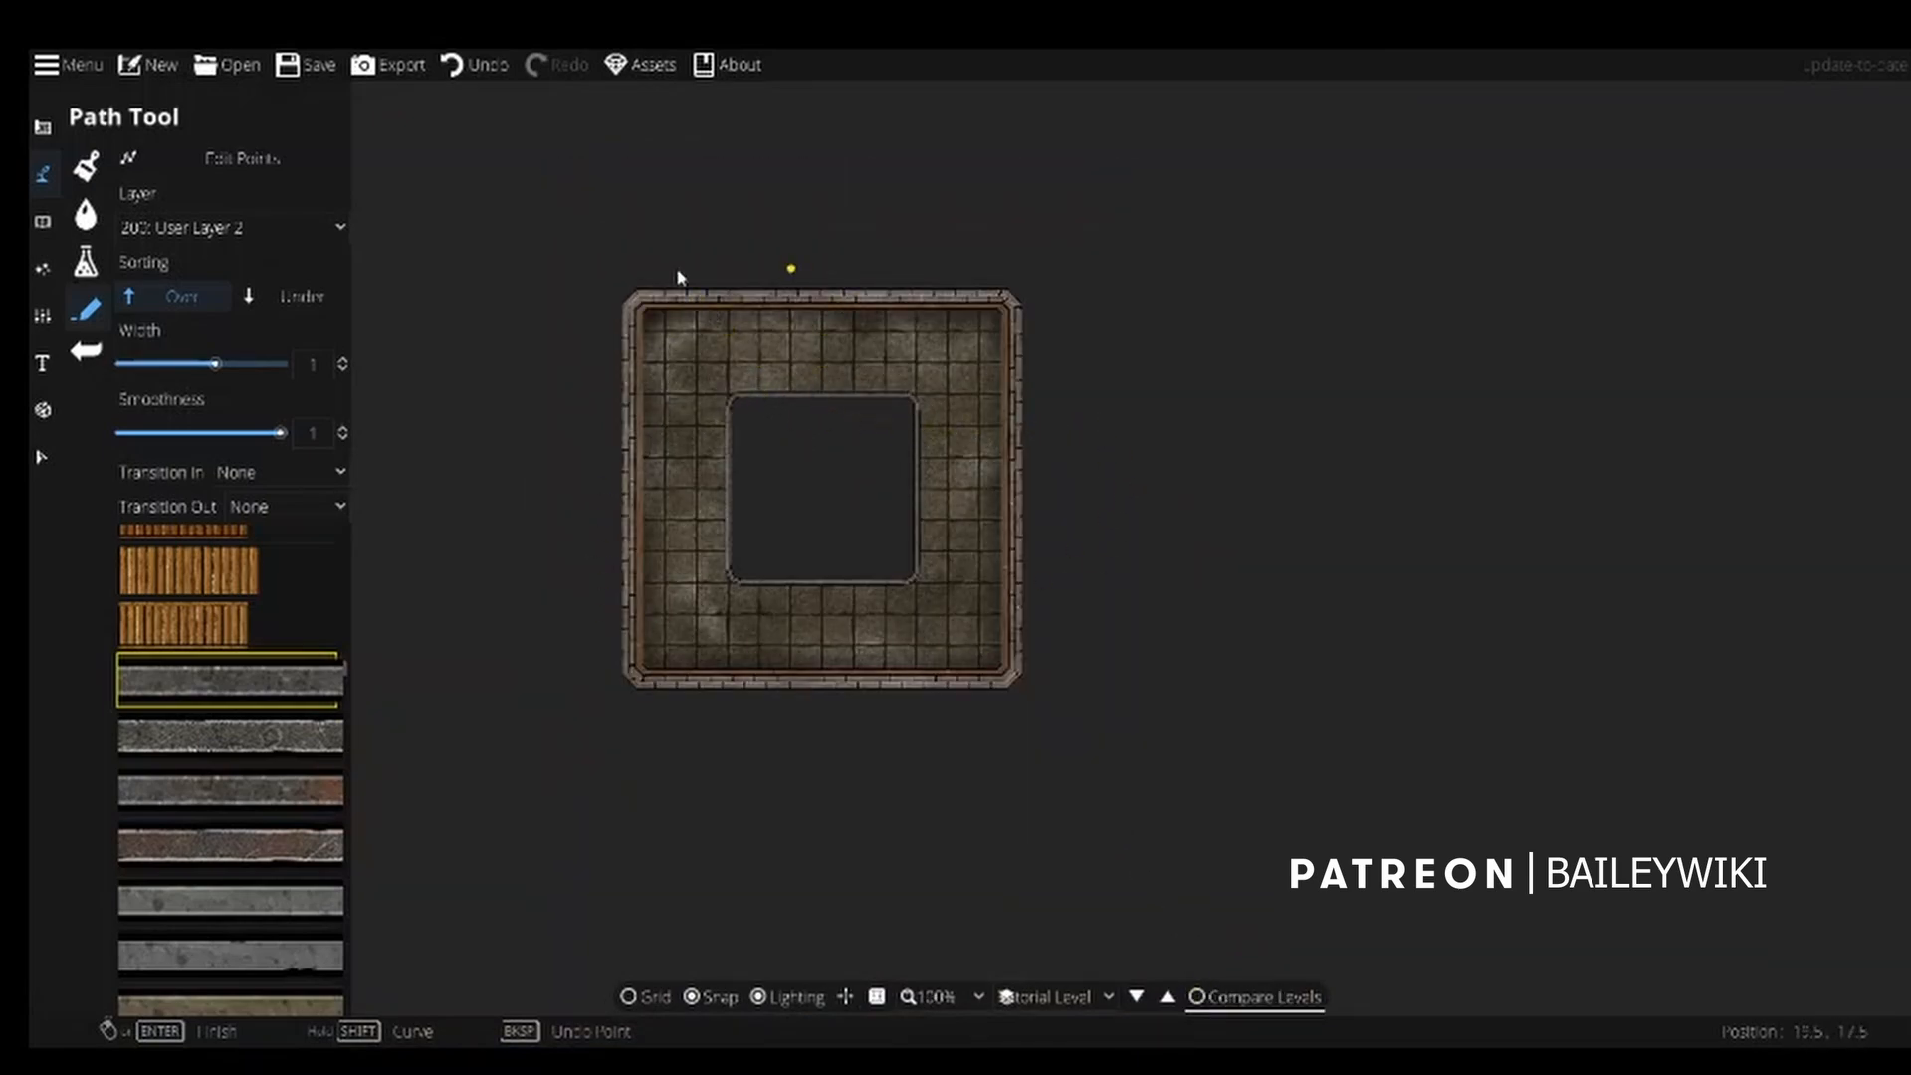
# Export the second level, Tutorial Level 02, as a WEBP image with the grid off and lighting on, and close the export options.
pyautogui.scroll(1, 849, 393)
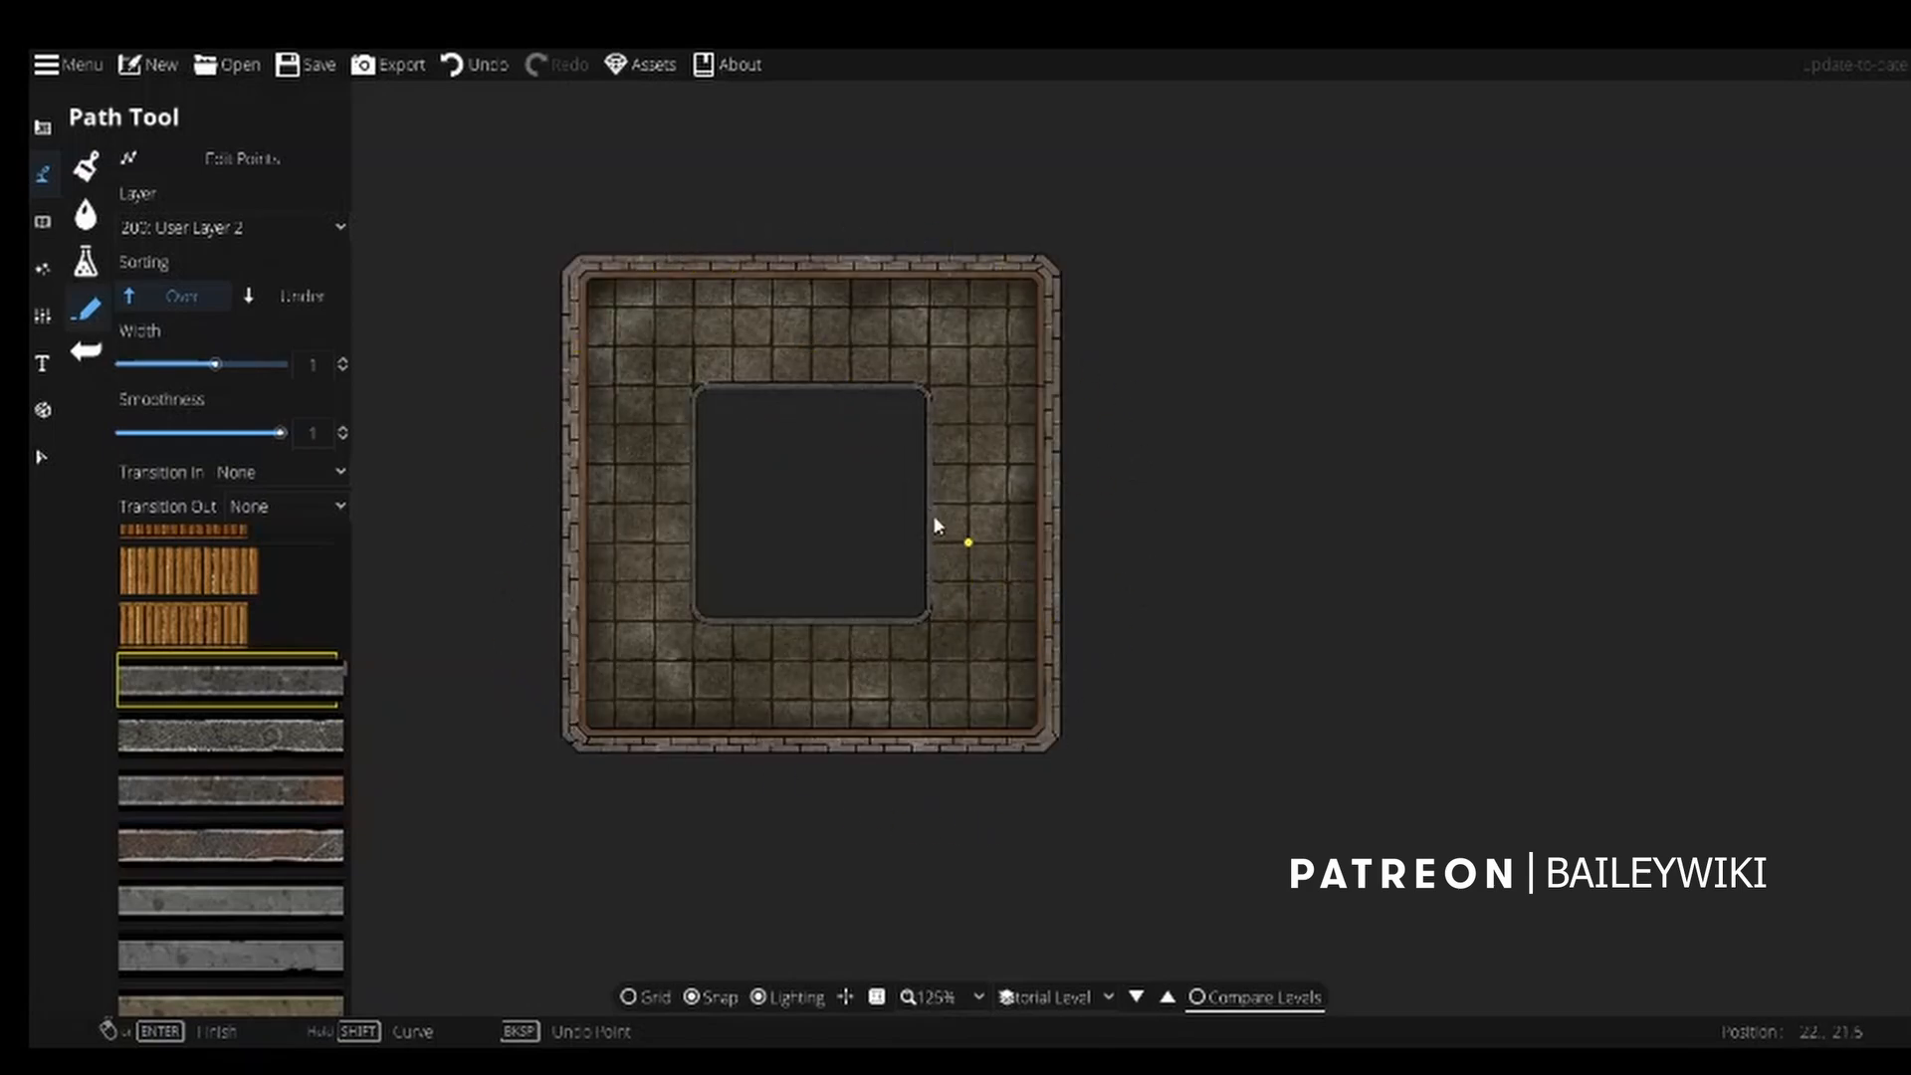
pyautogui.scroll(-1, 908, 503)
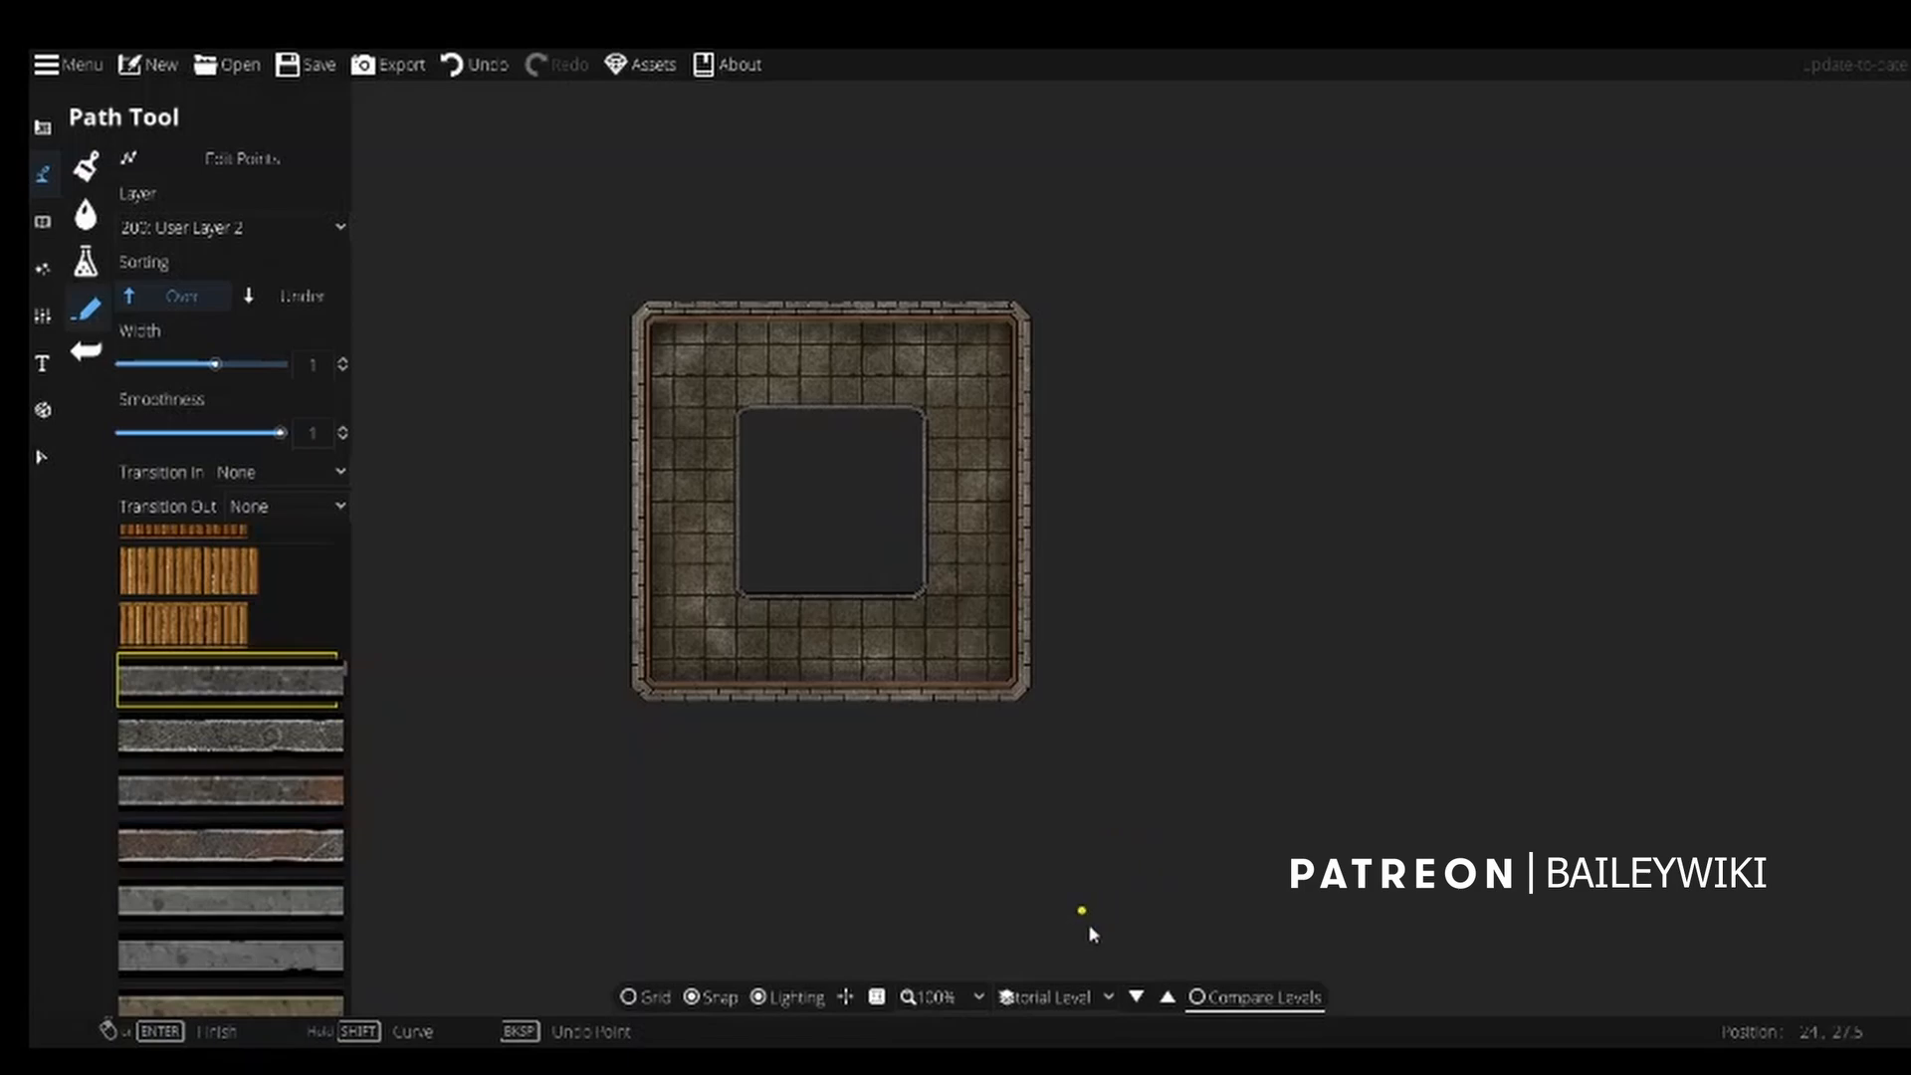
pyautogui.click(649, 998)
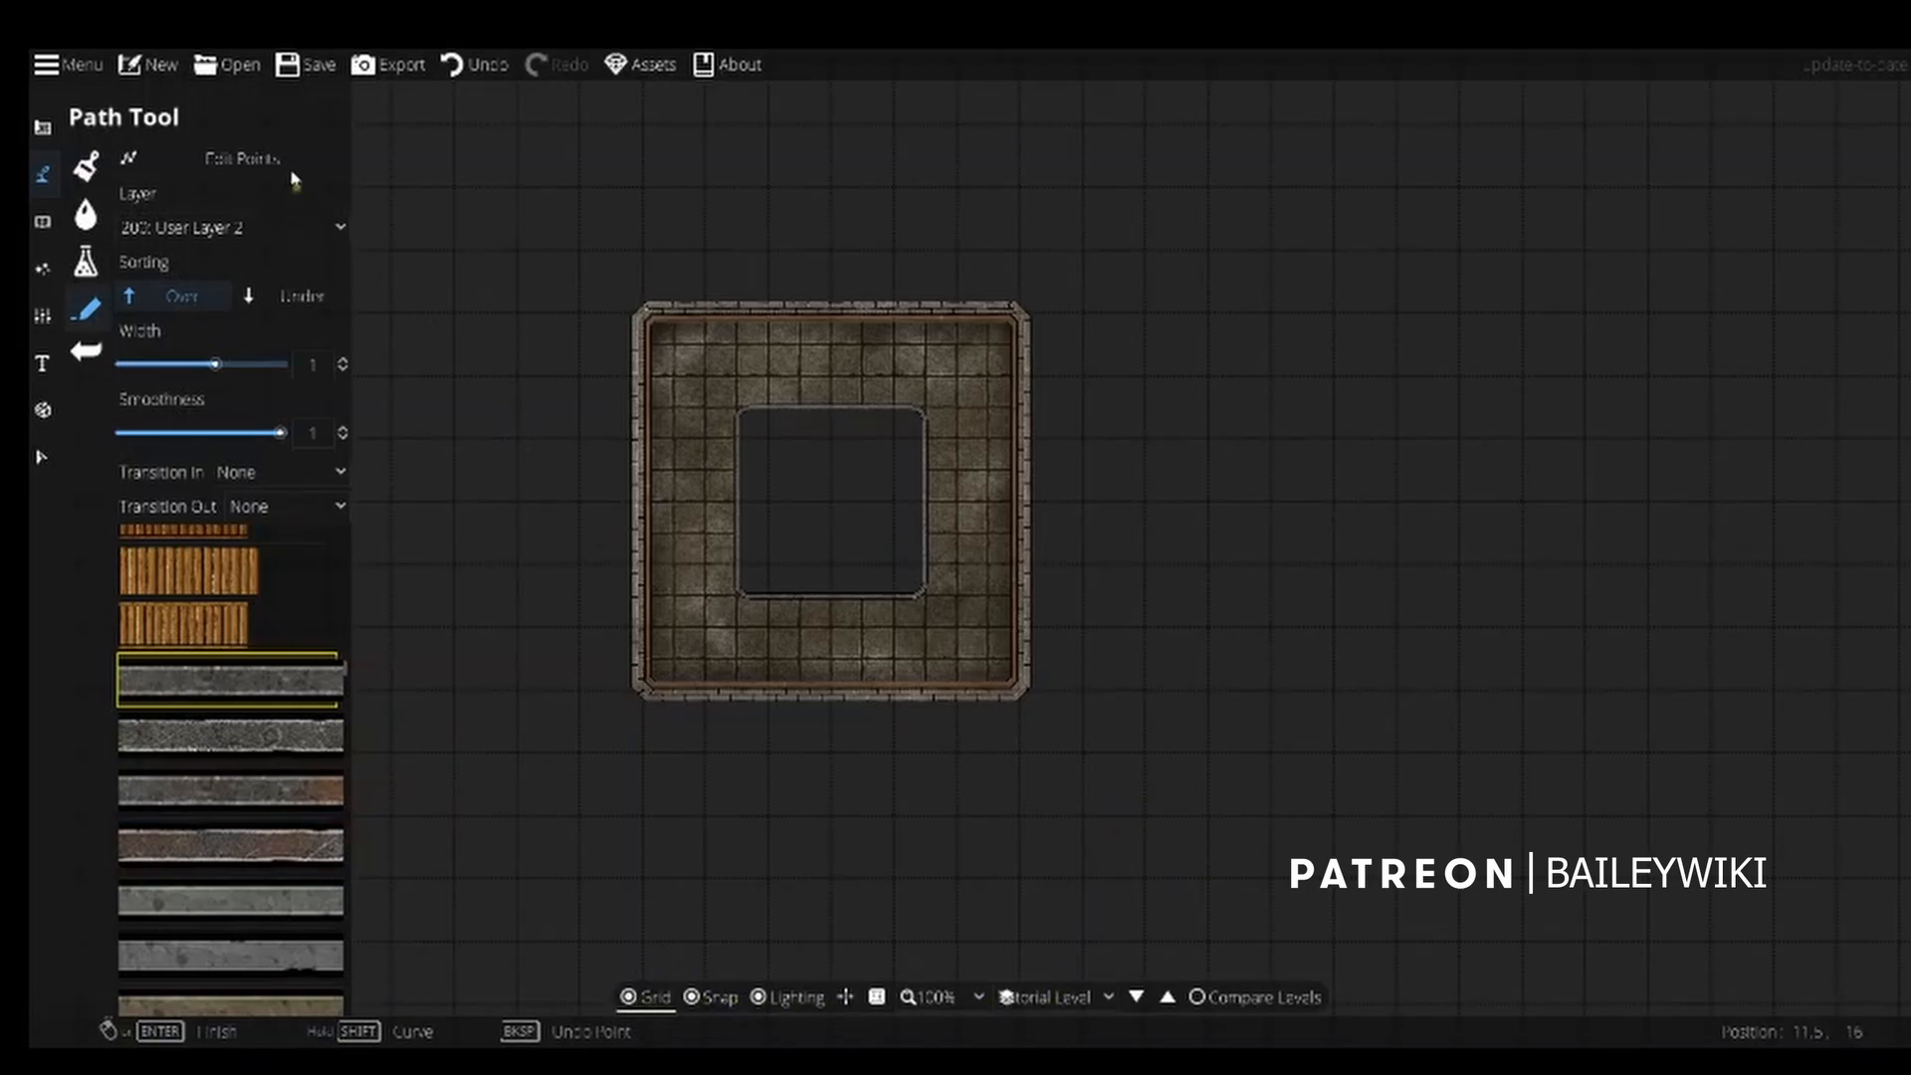
pyautogui.click(390, 64)
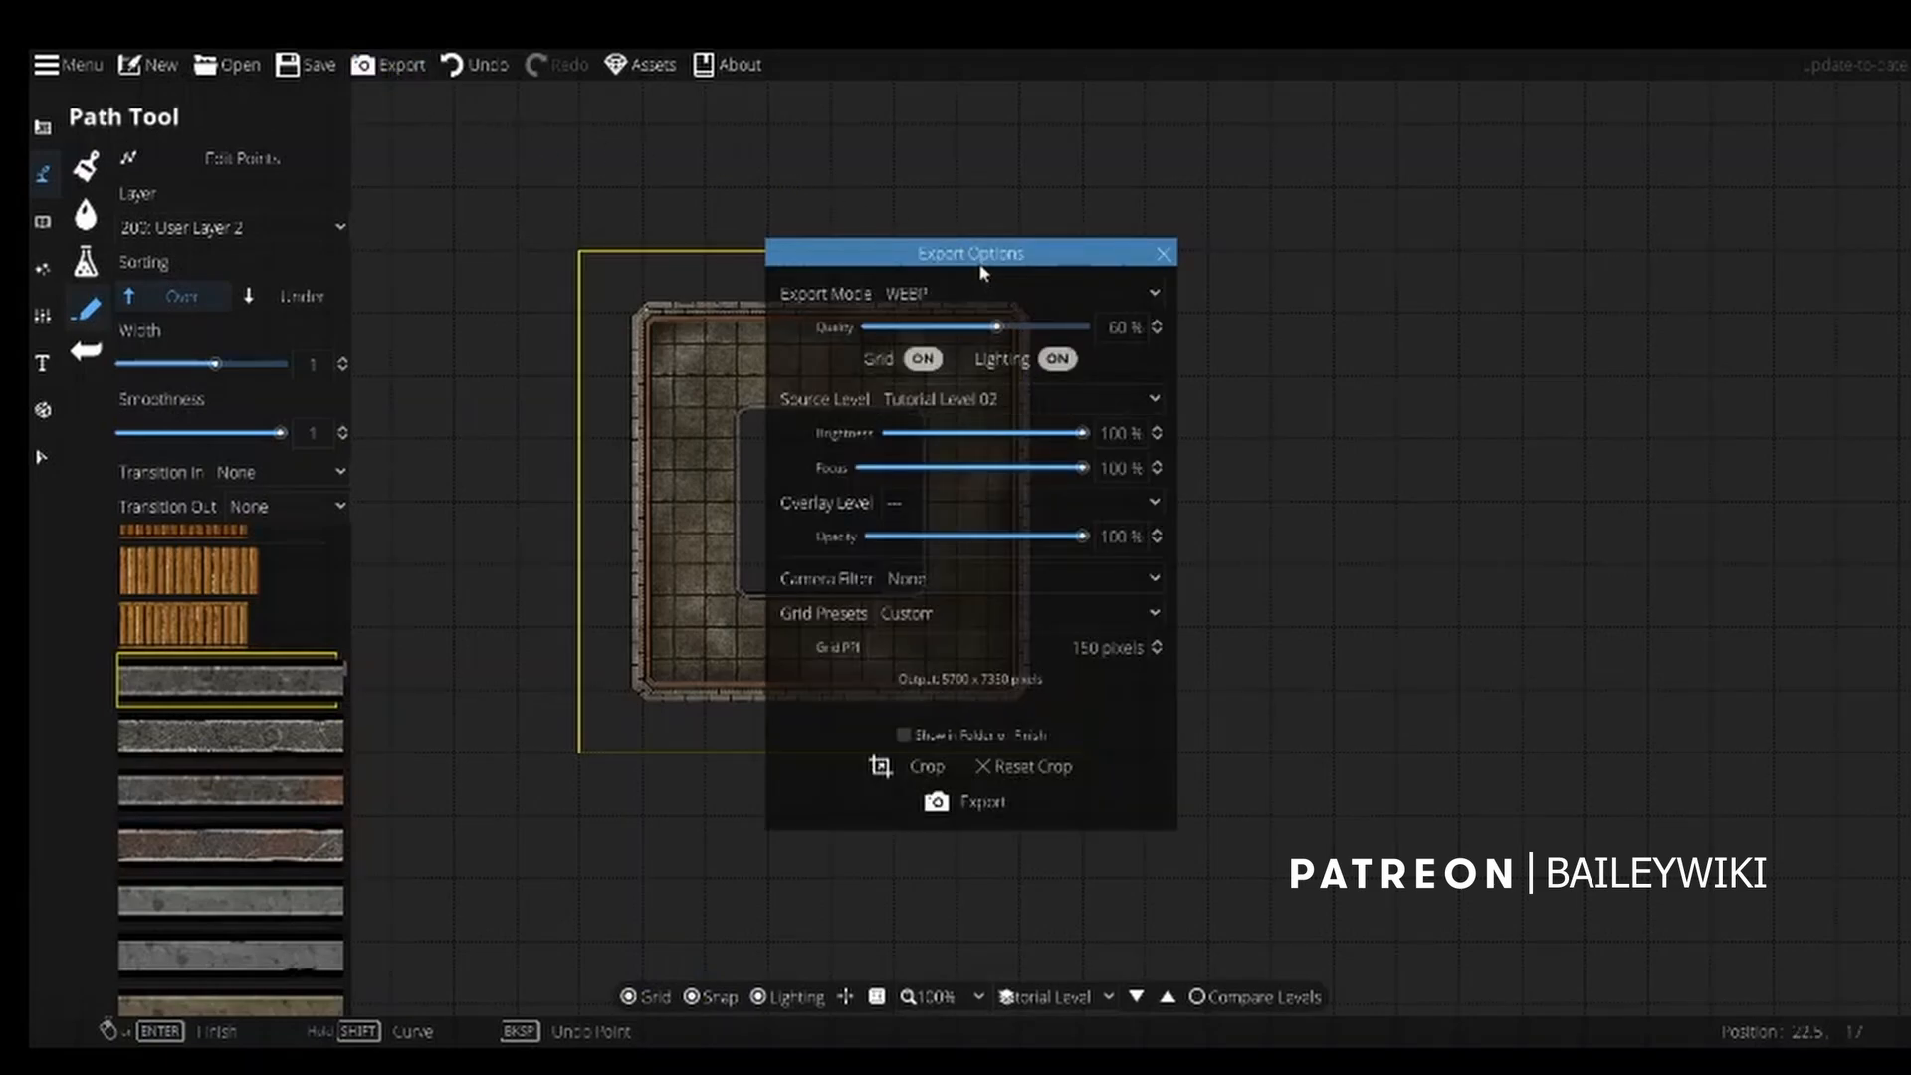
pyautogui.moveTo(981, 261); pyautogui.dragTo(1583, 235)
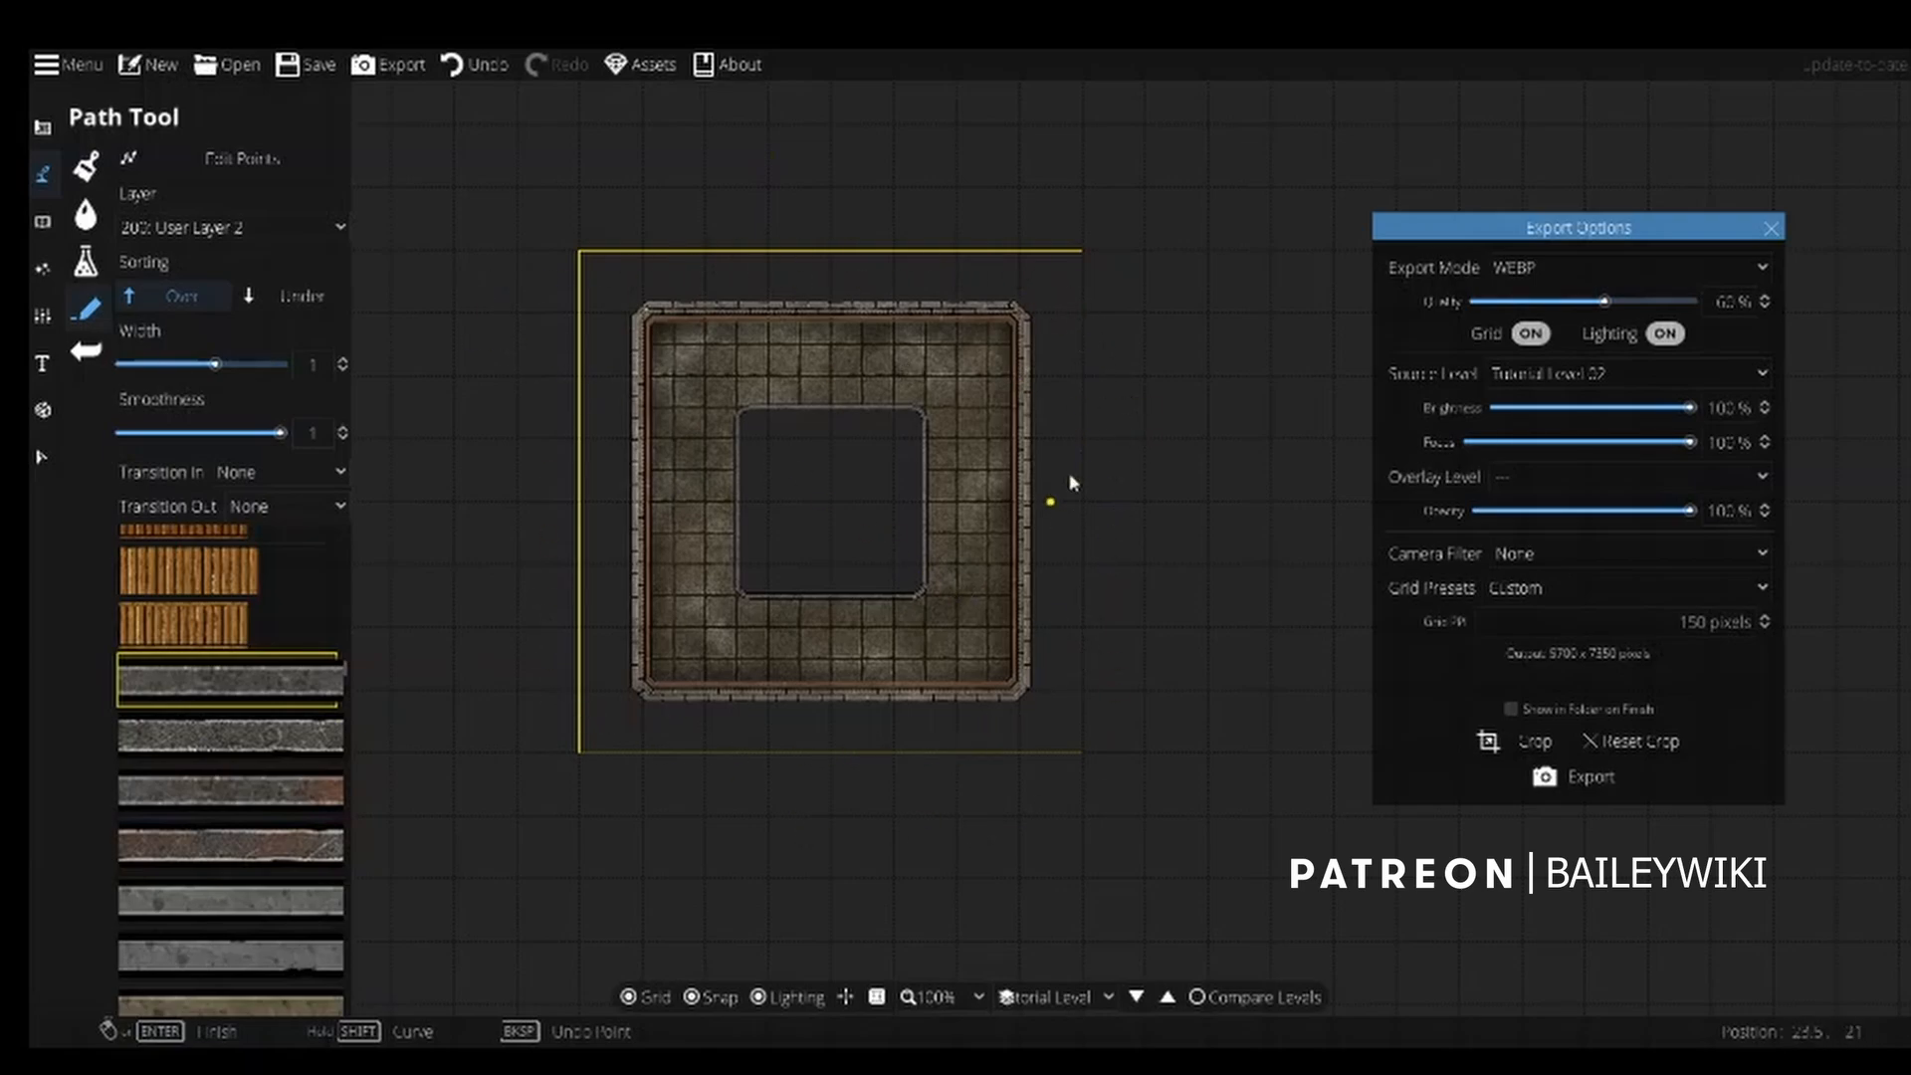
pyautogui.click(1534, 336)
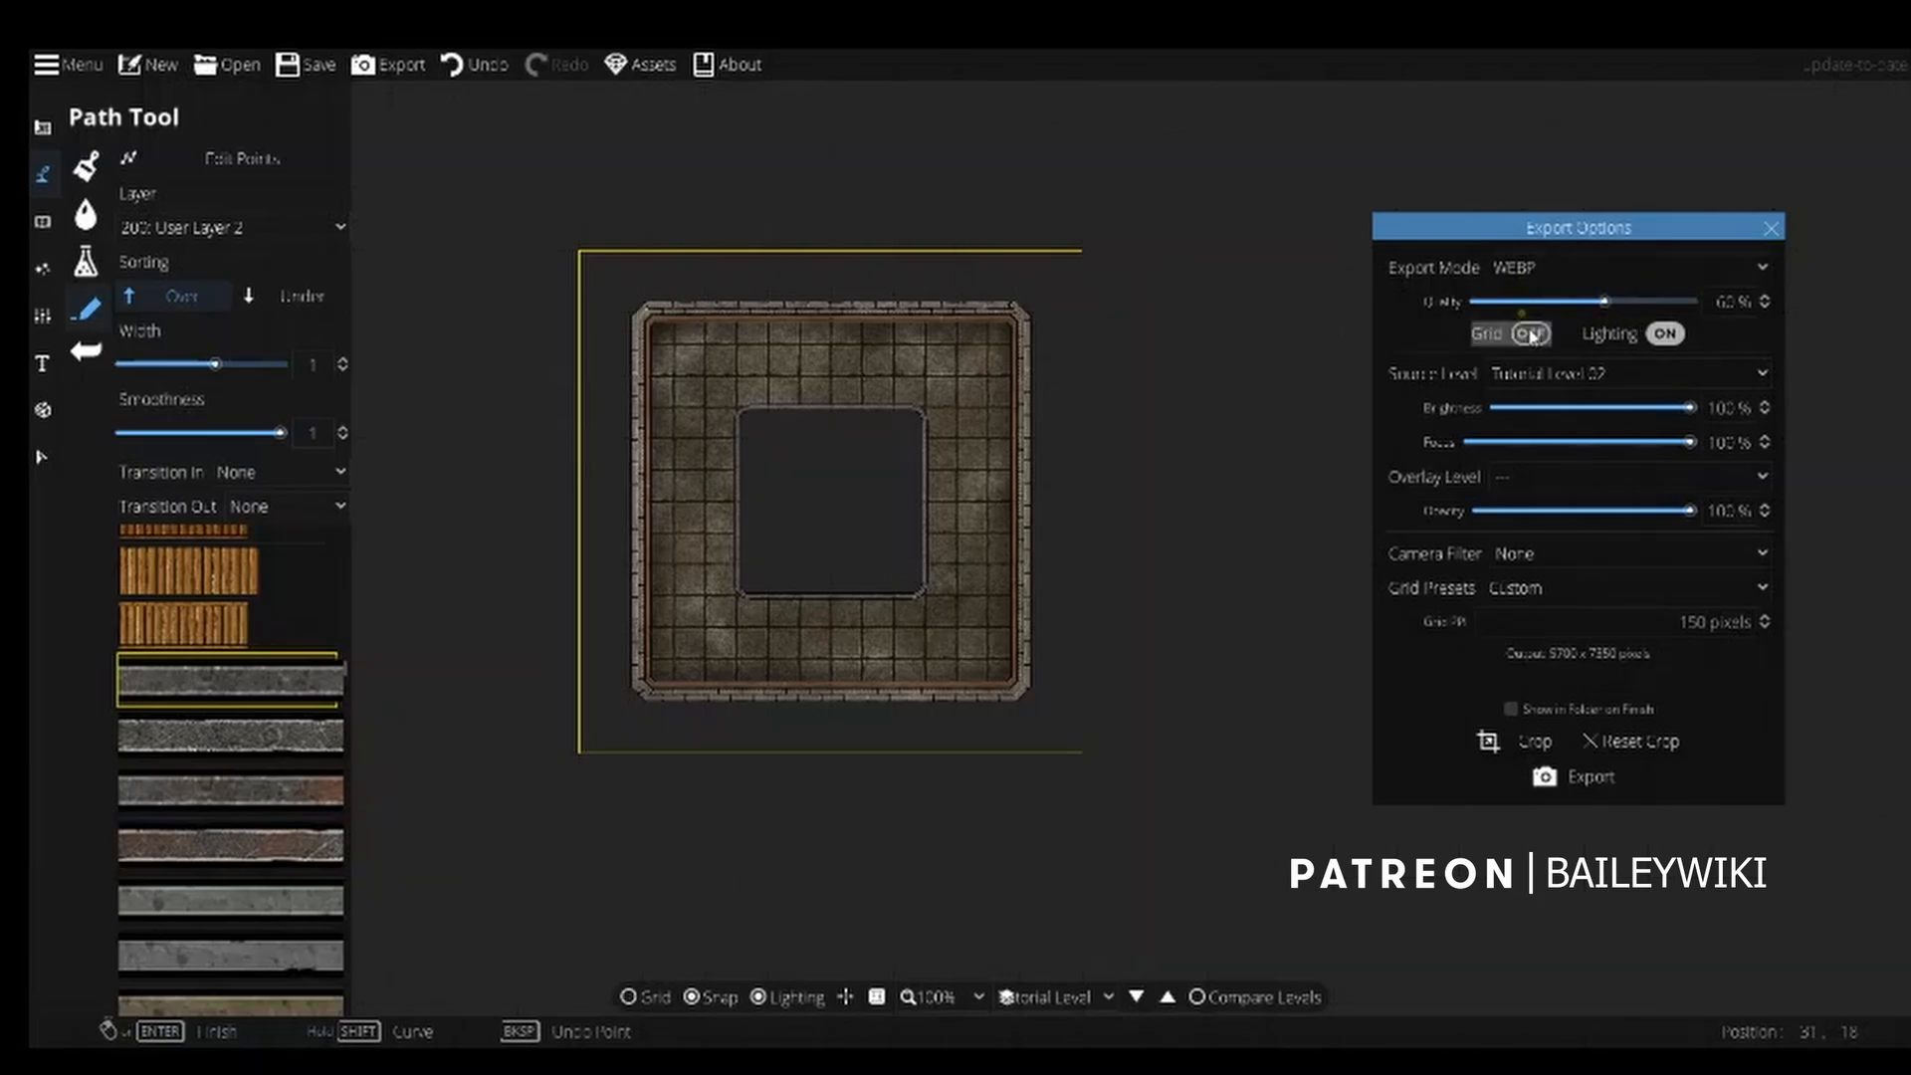
pyautogui.click(1583, 779)
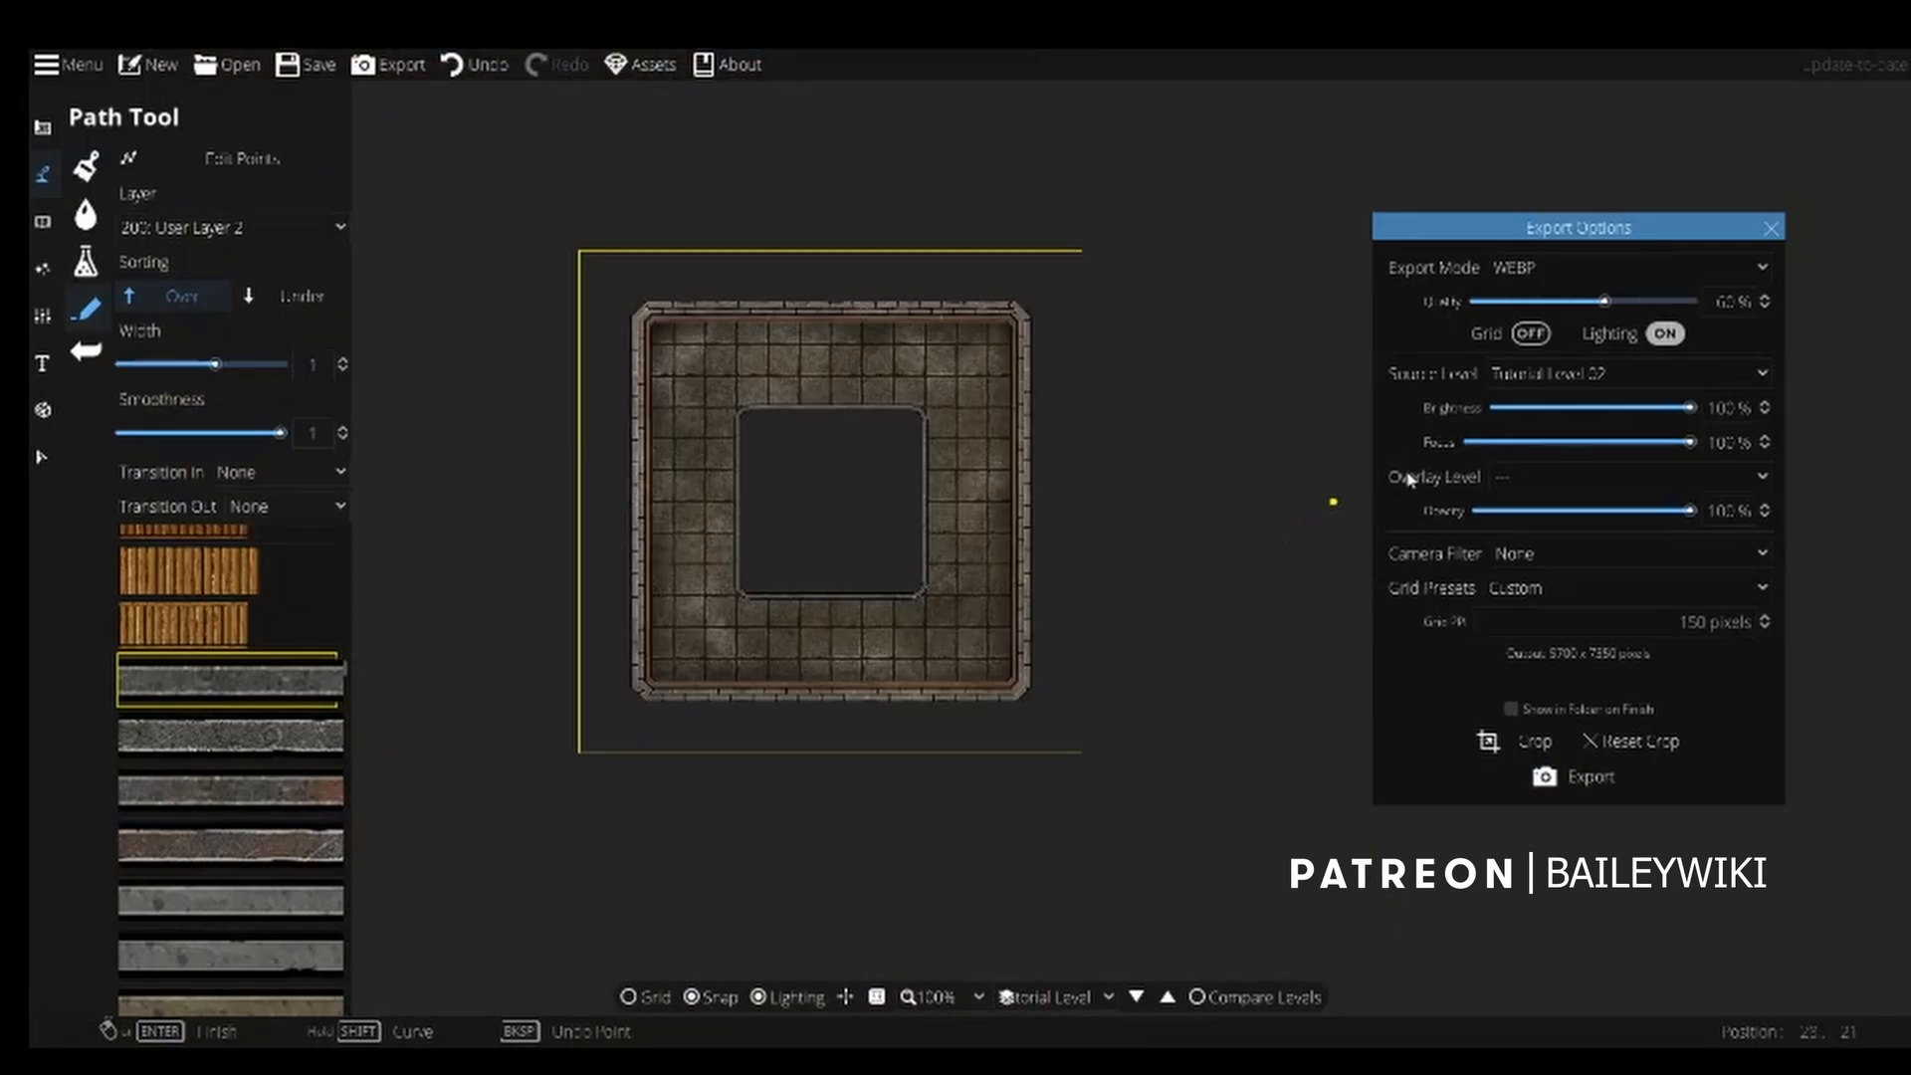
pyautogui.click(1772, 229)
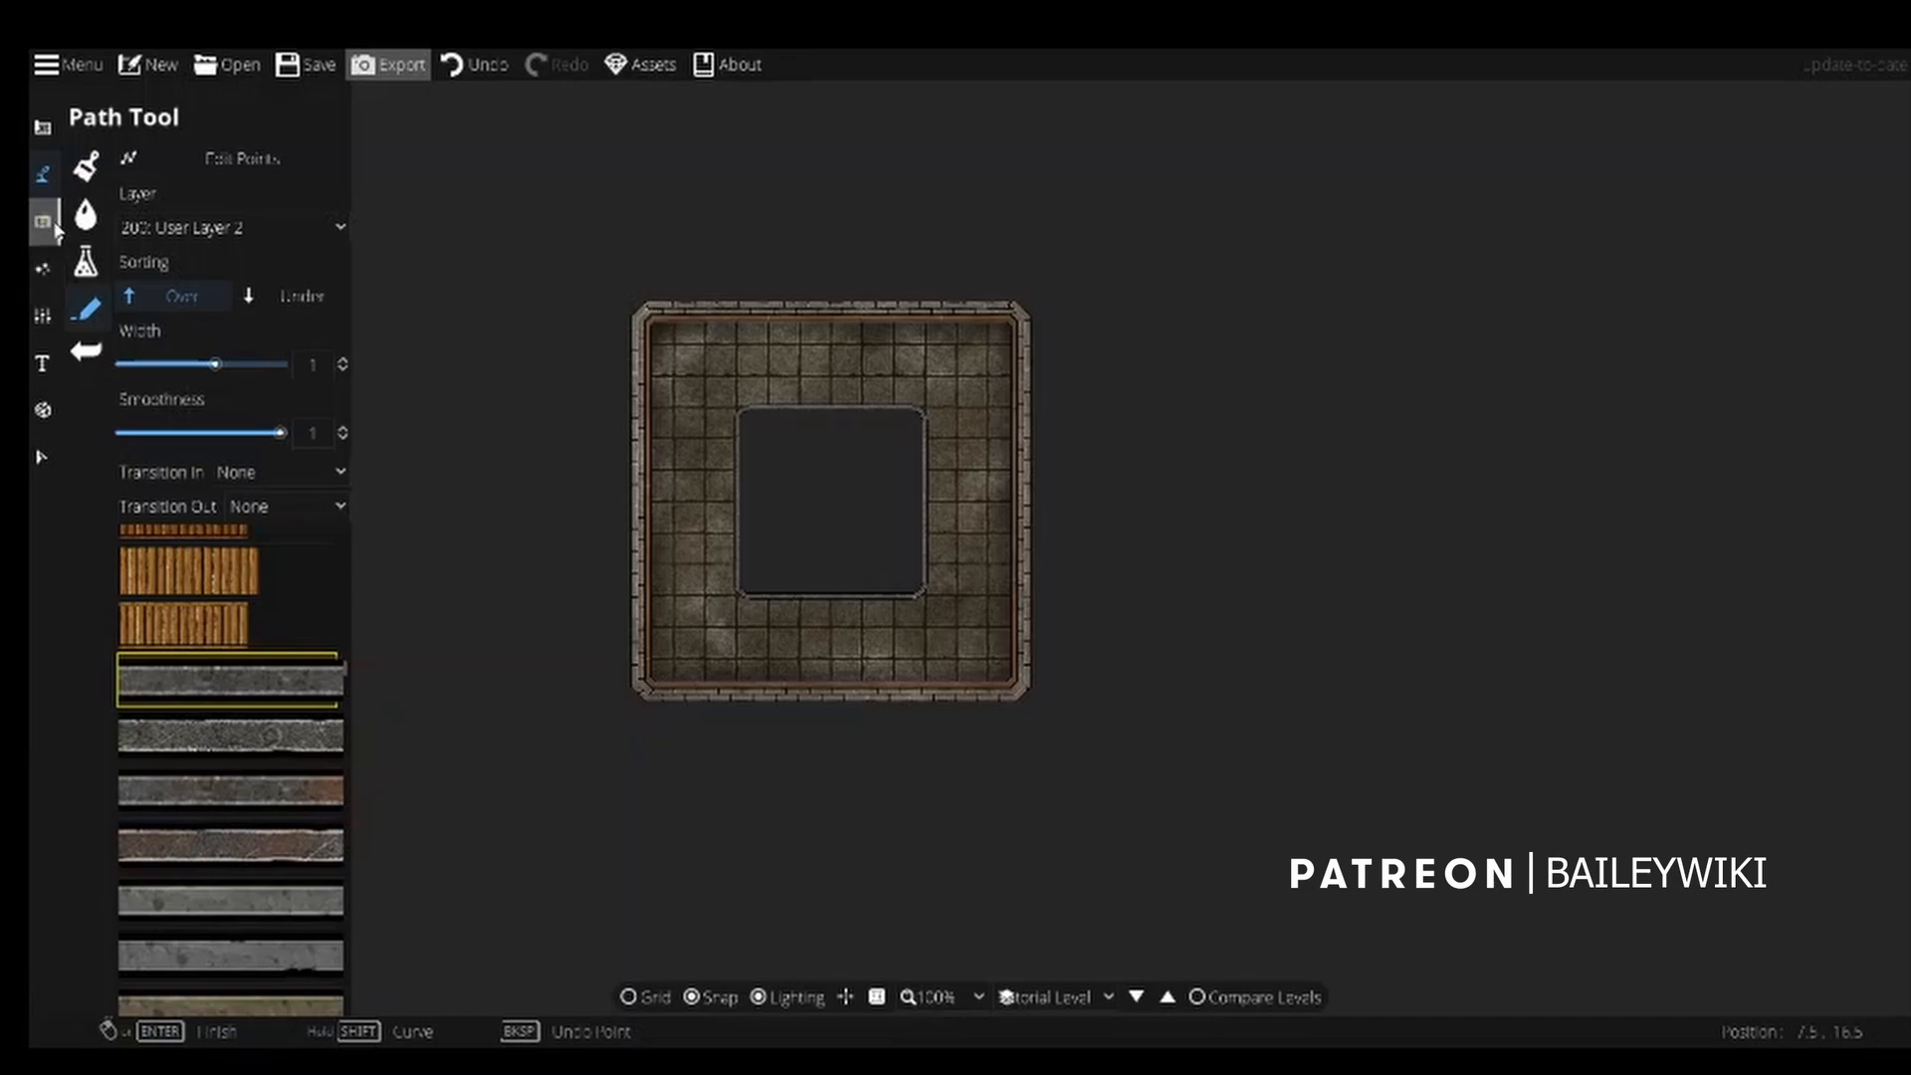
# Create a new empty level labelled "Tutorial Roof" and switch to it on creation.
pyautogui.click(42, 315)
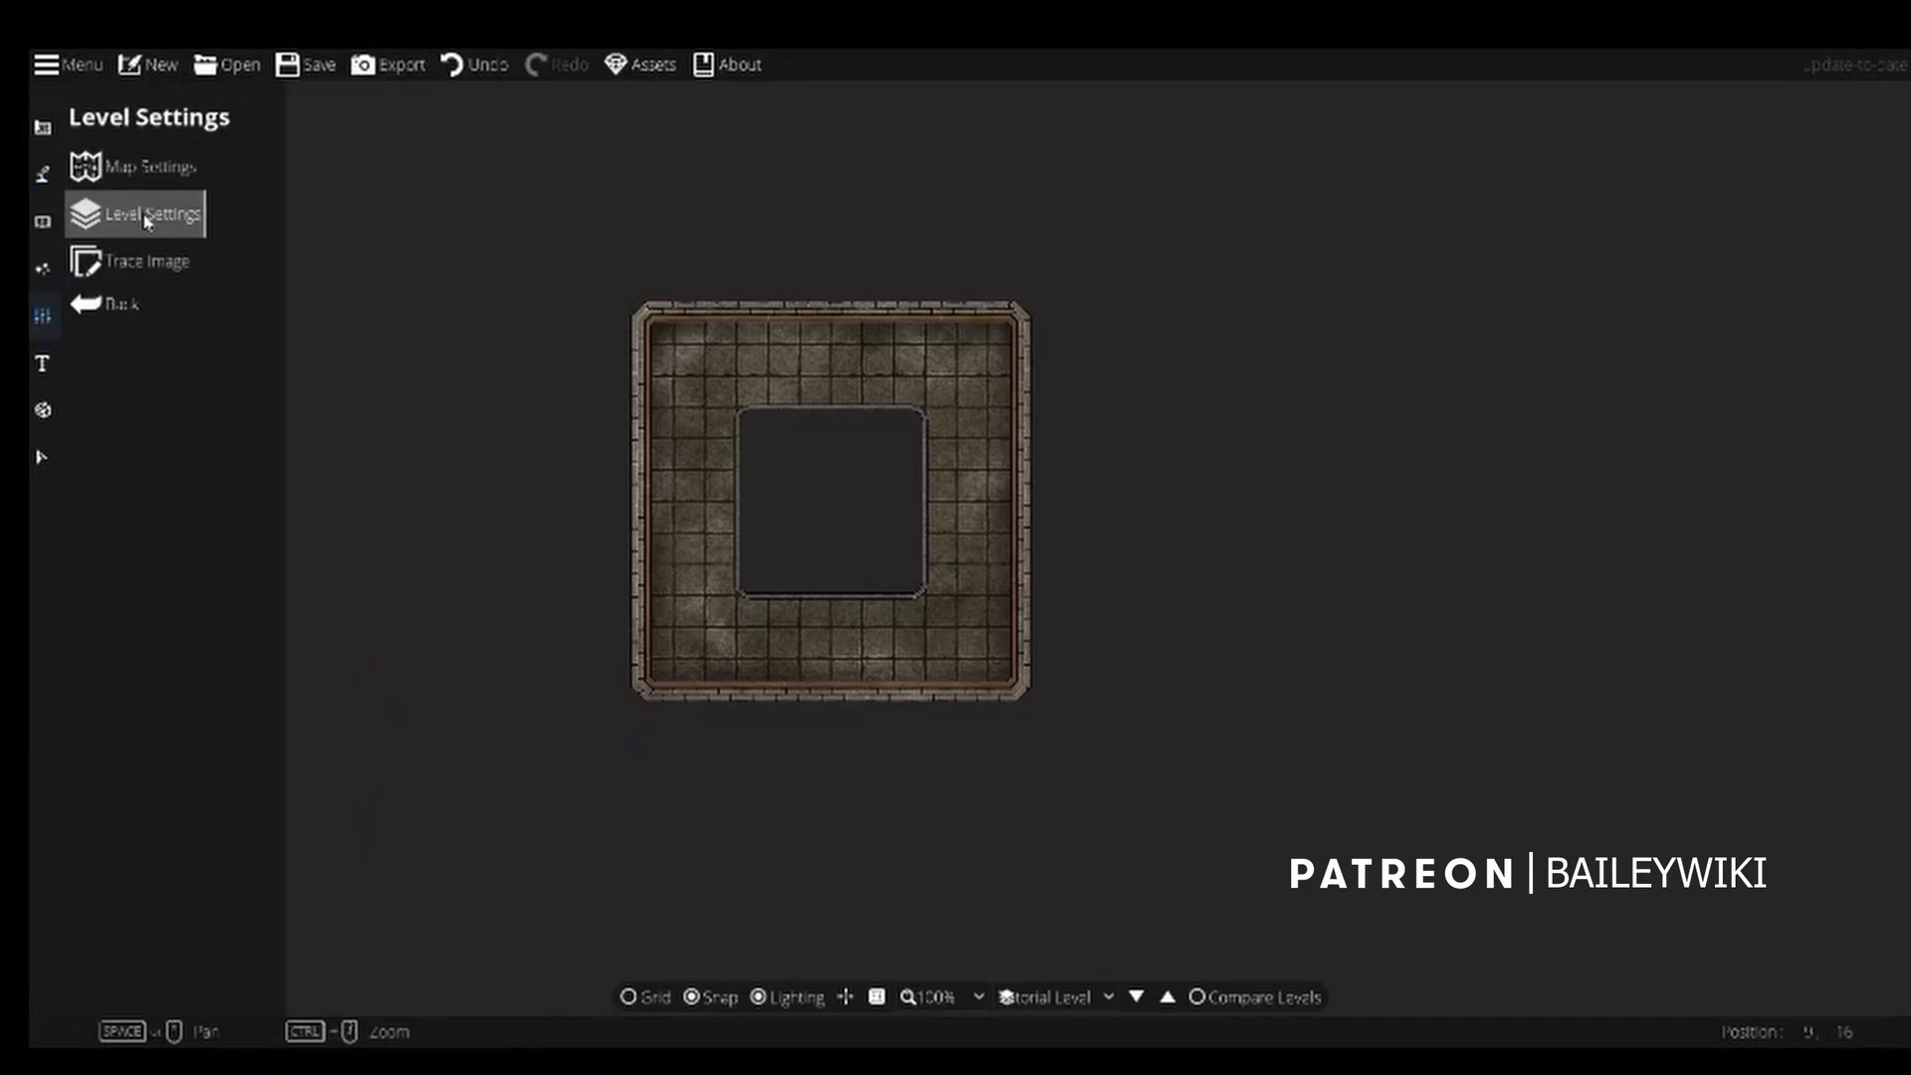
pyautogui.click(146, 220)
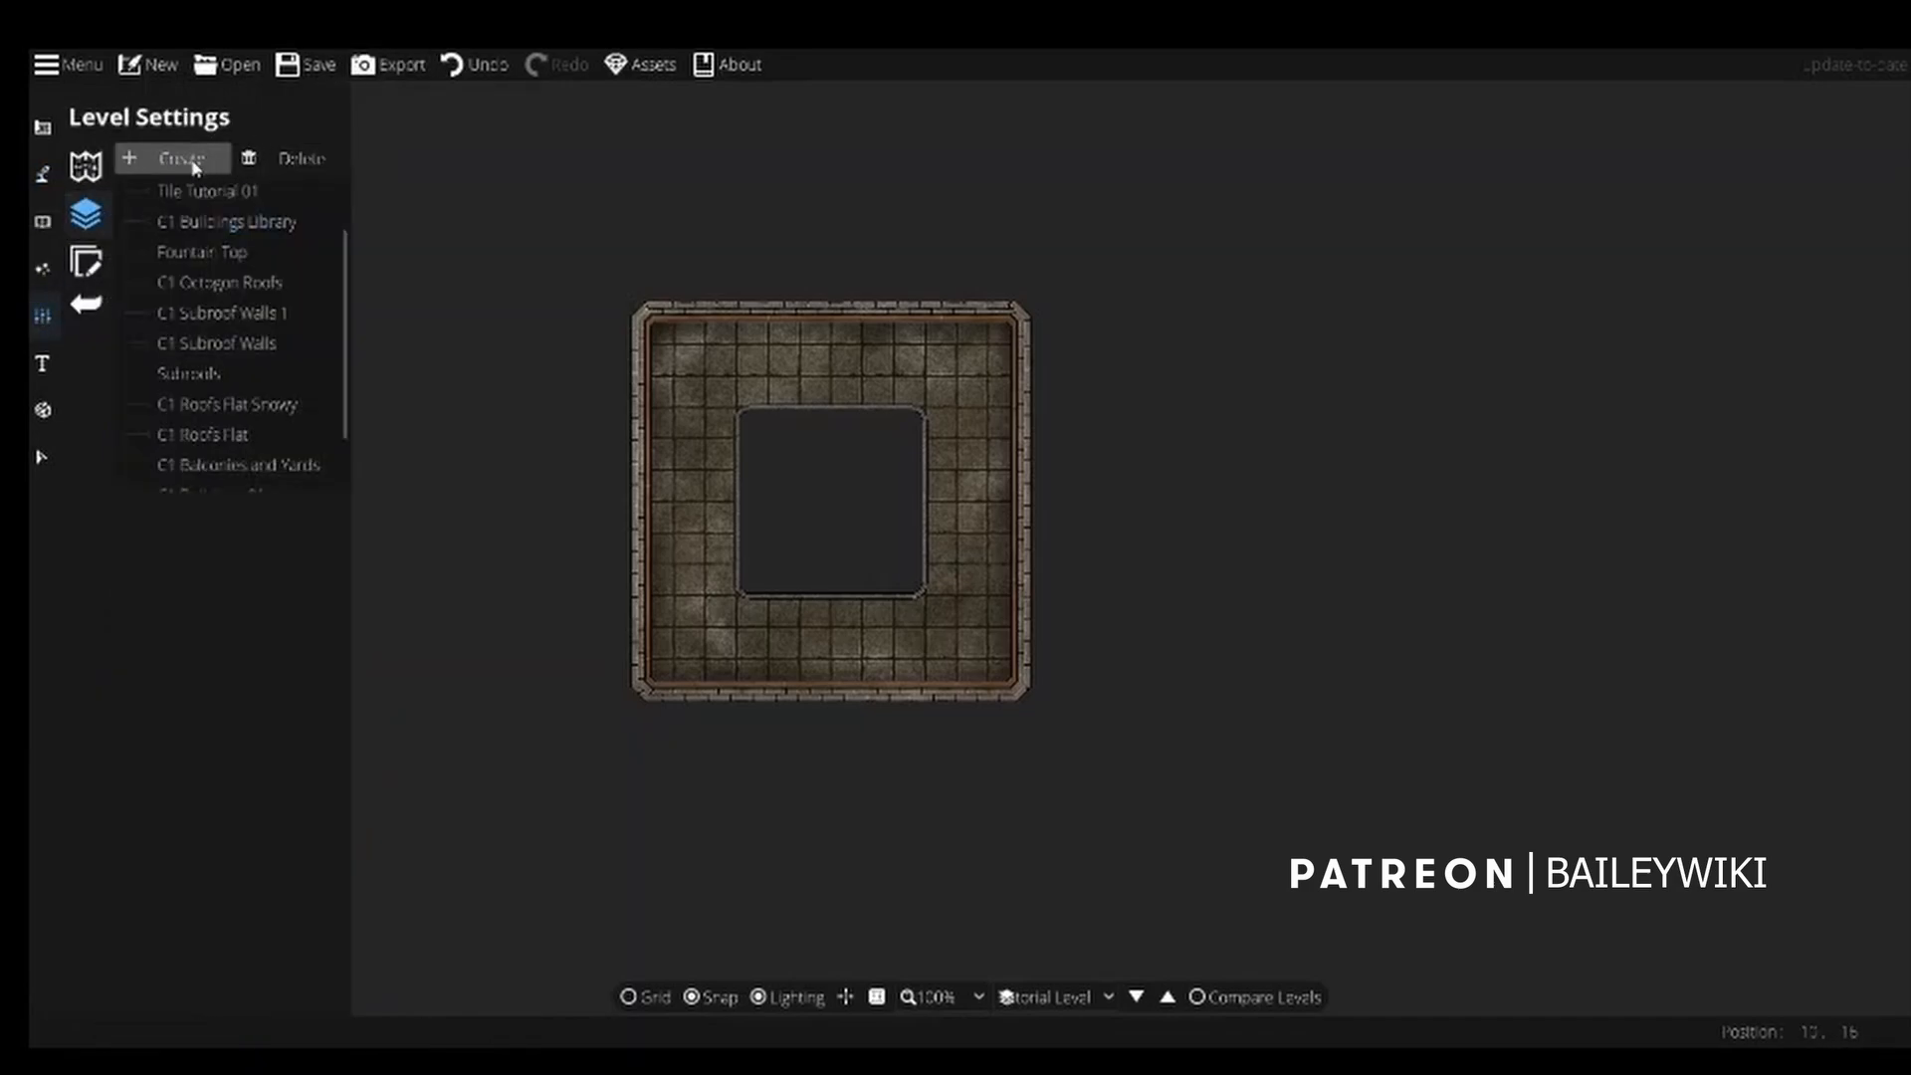
pyautogui.click(192, 165)
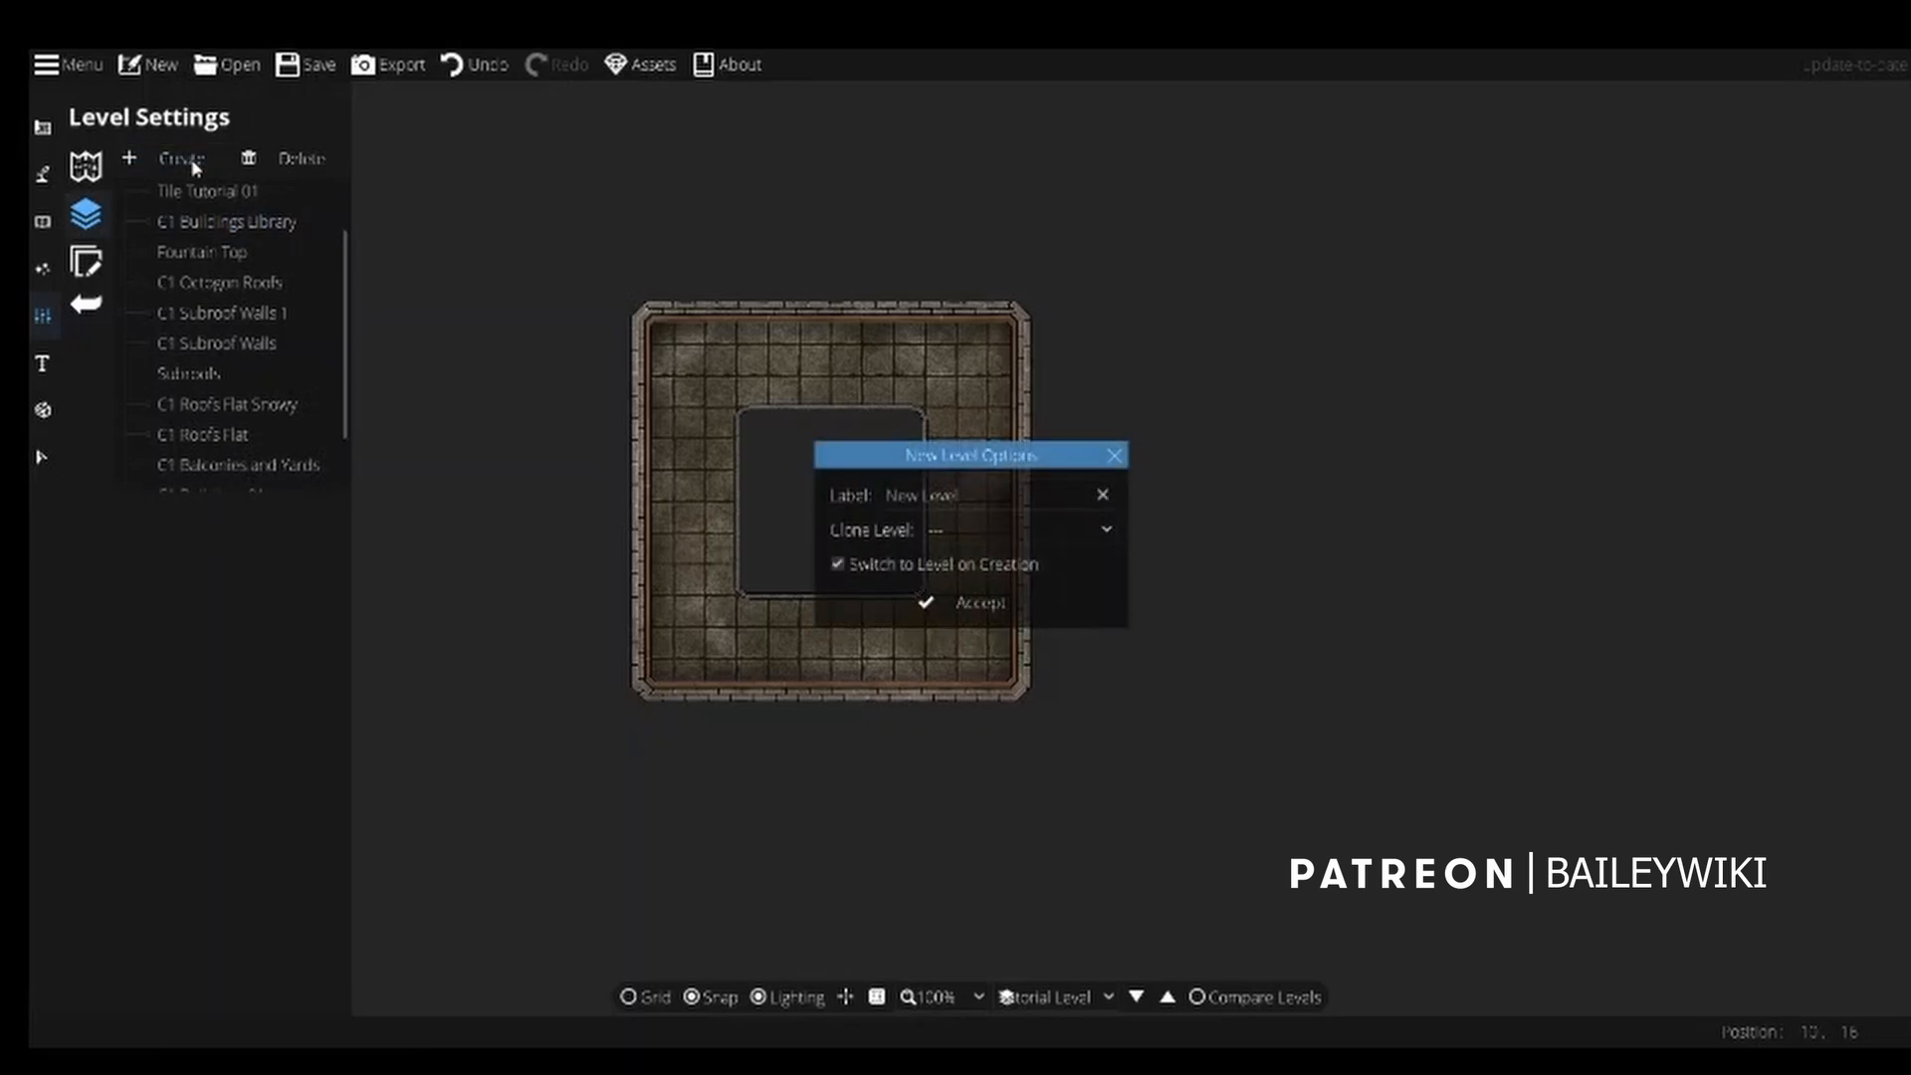
pyautogui.click(1014, 496)
pyautogui.press('BackSpace')
pyautogui.write('Tutorial')
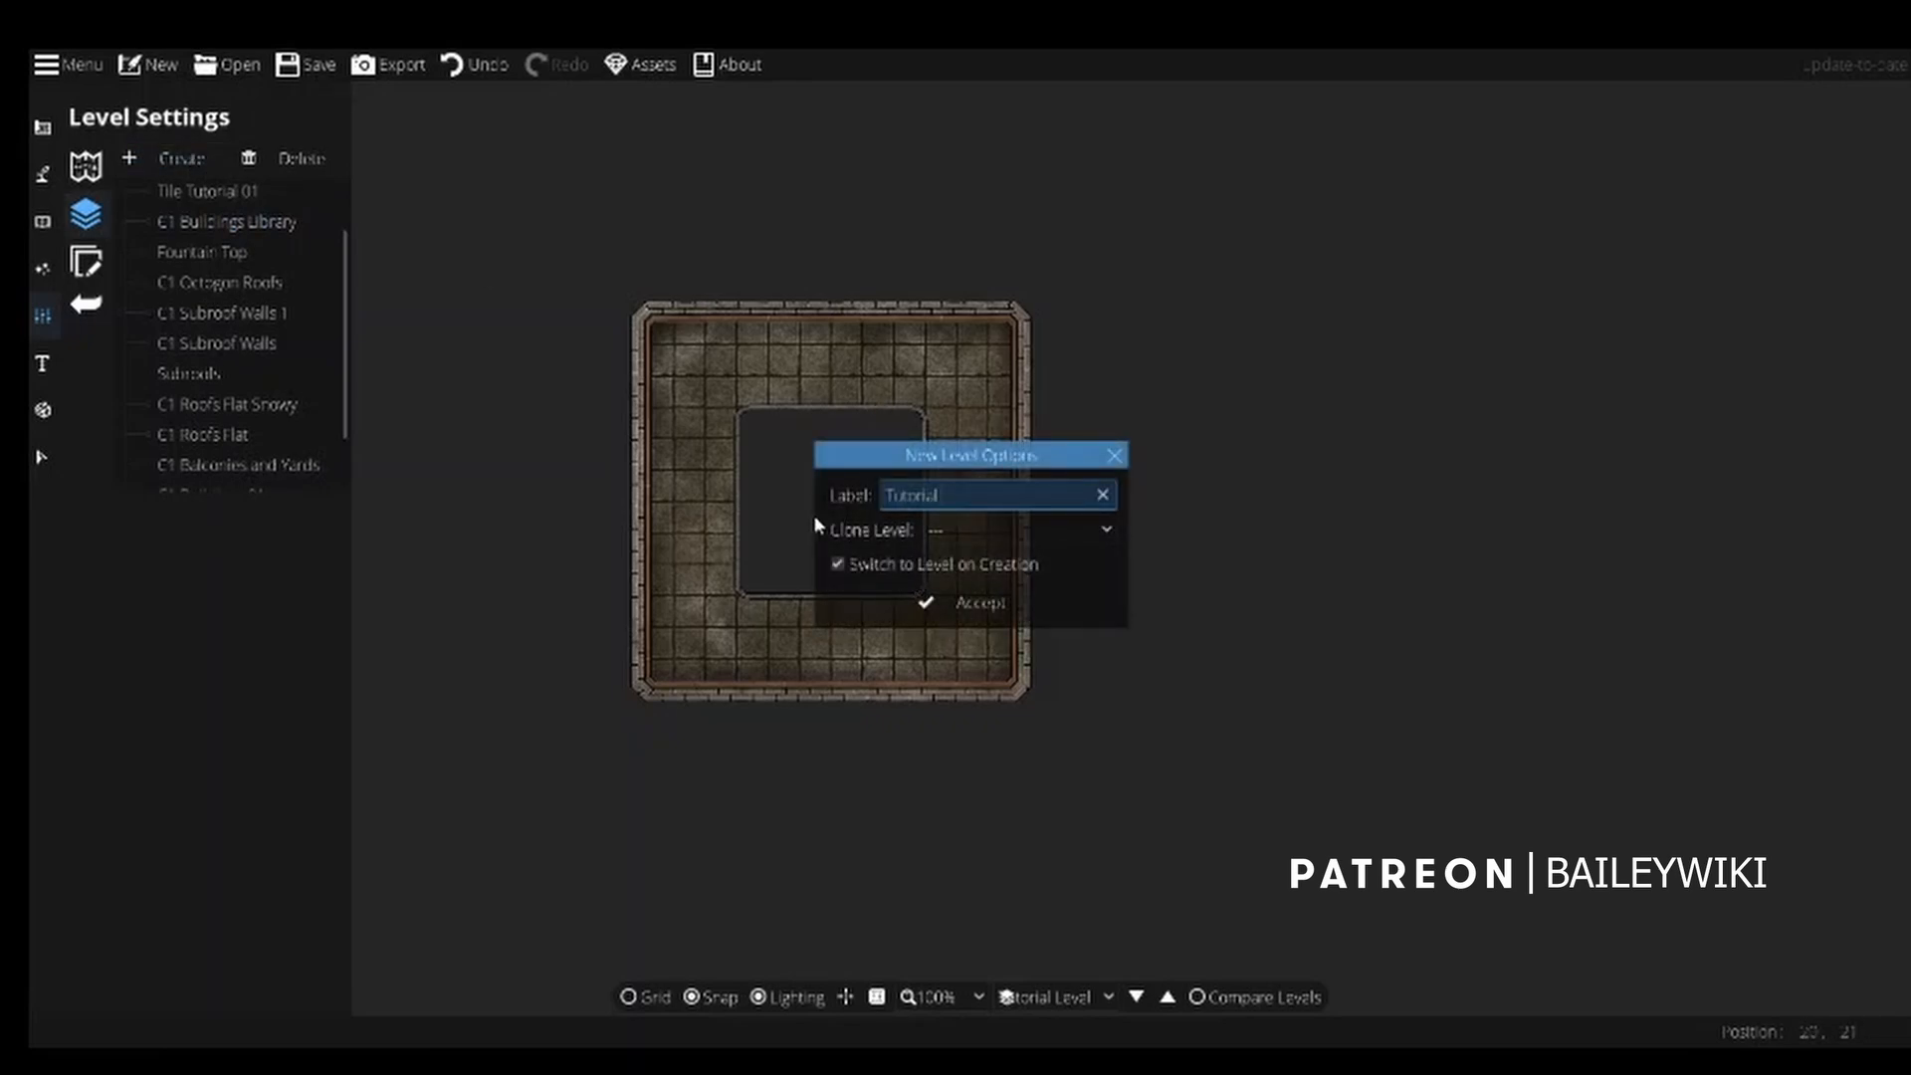
pyautogui.write(' Roof')
pyautogui.click(995, 609)
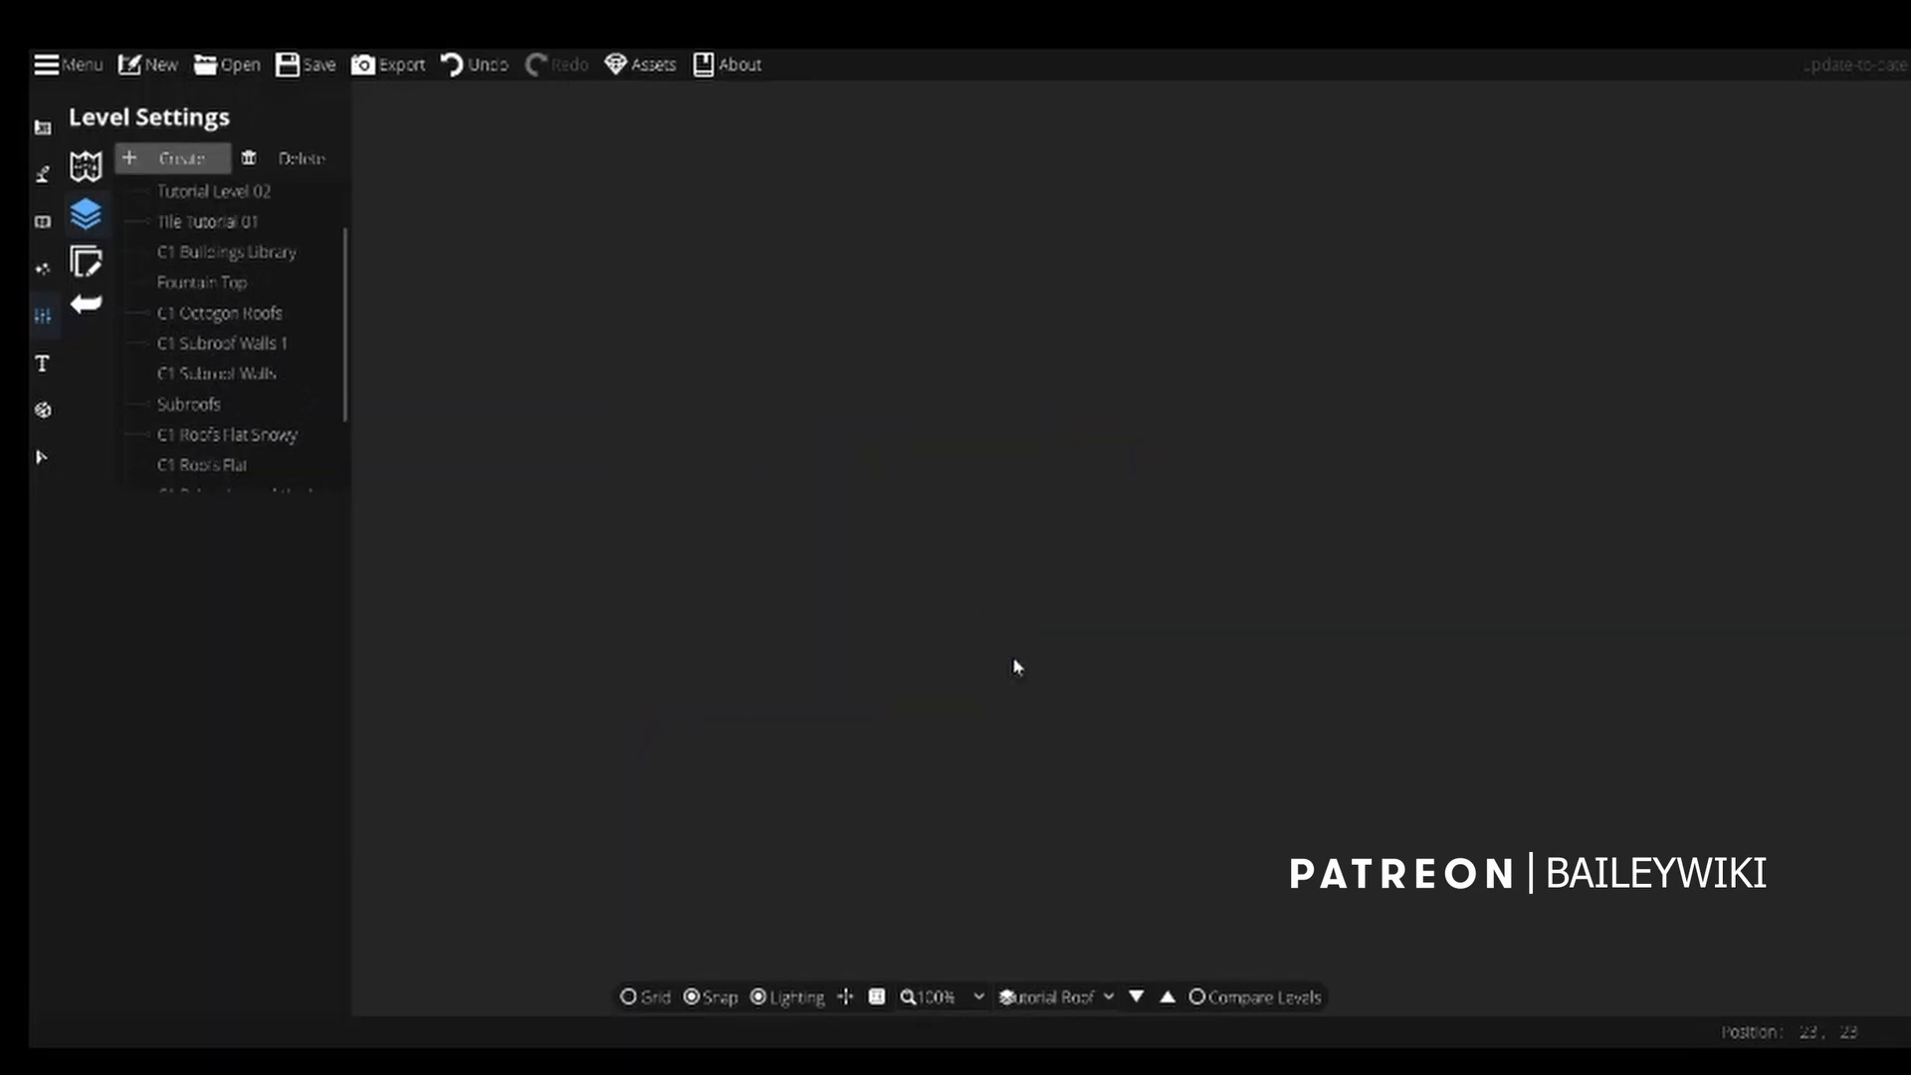
# Turn on level comparison for the roof level with Tutorial Level 02 as the reference at 100% opacity.
pyautogui.click(1198, 997)
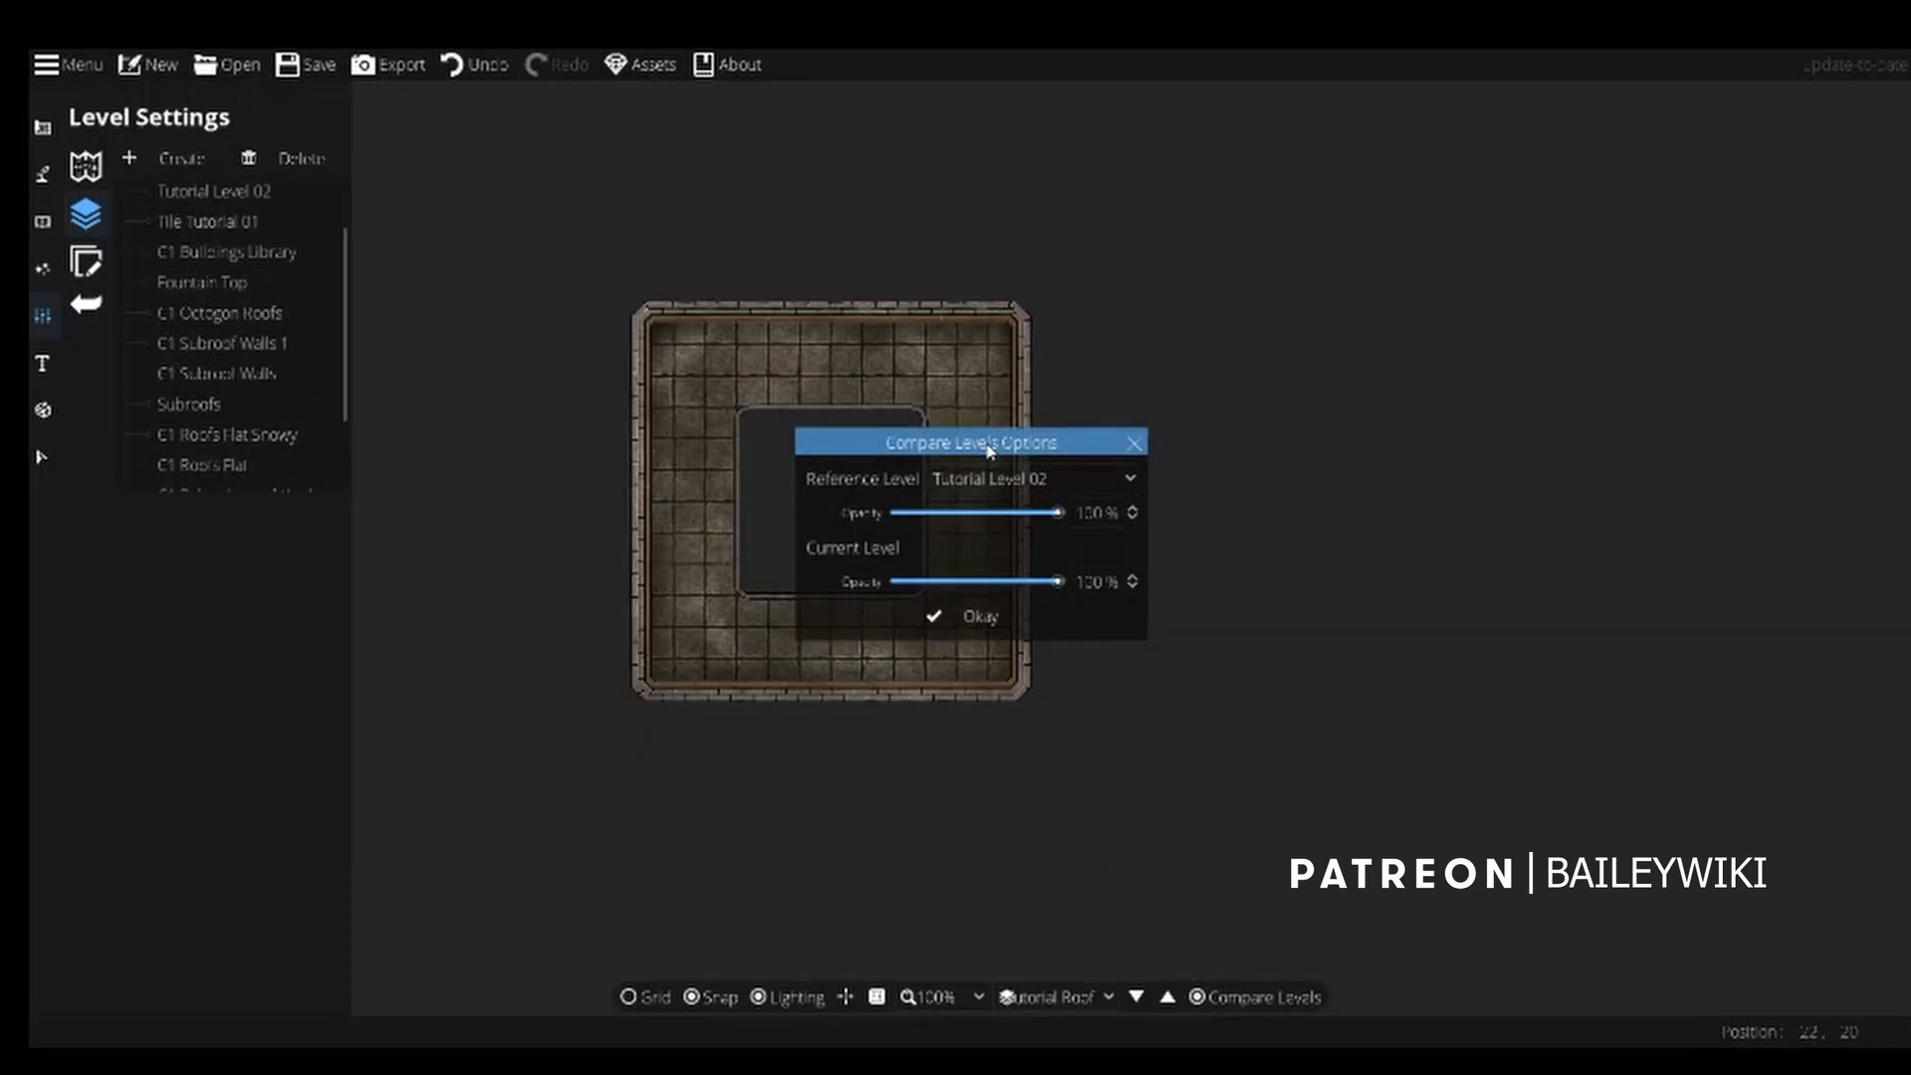
pyautogui.moveTo(996, 444); pyautogui.dragTo(1490, 370)
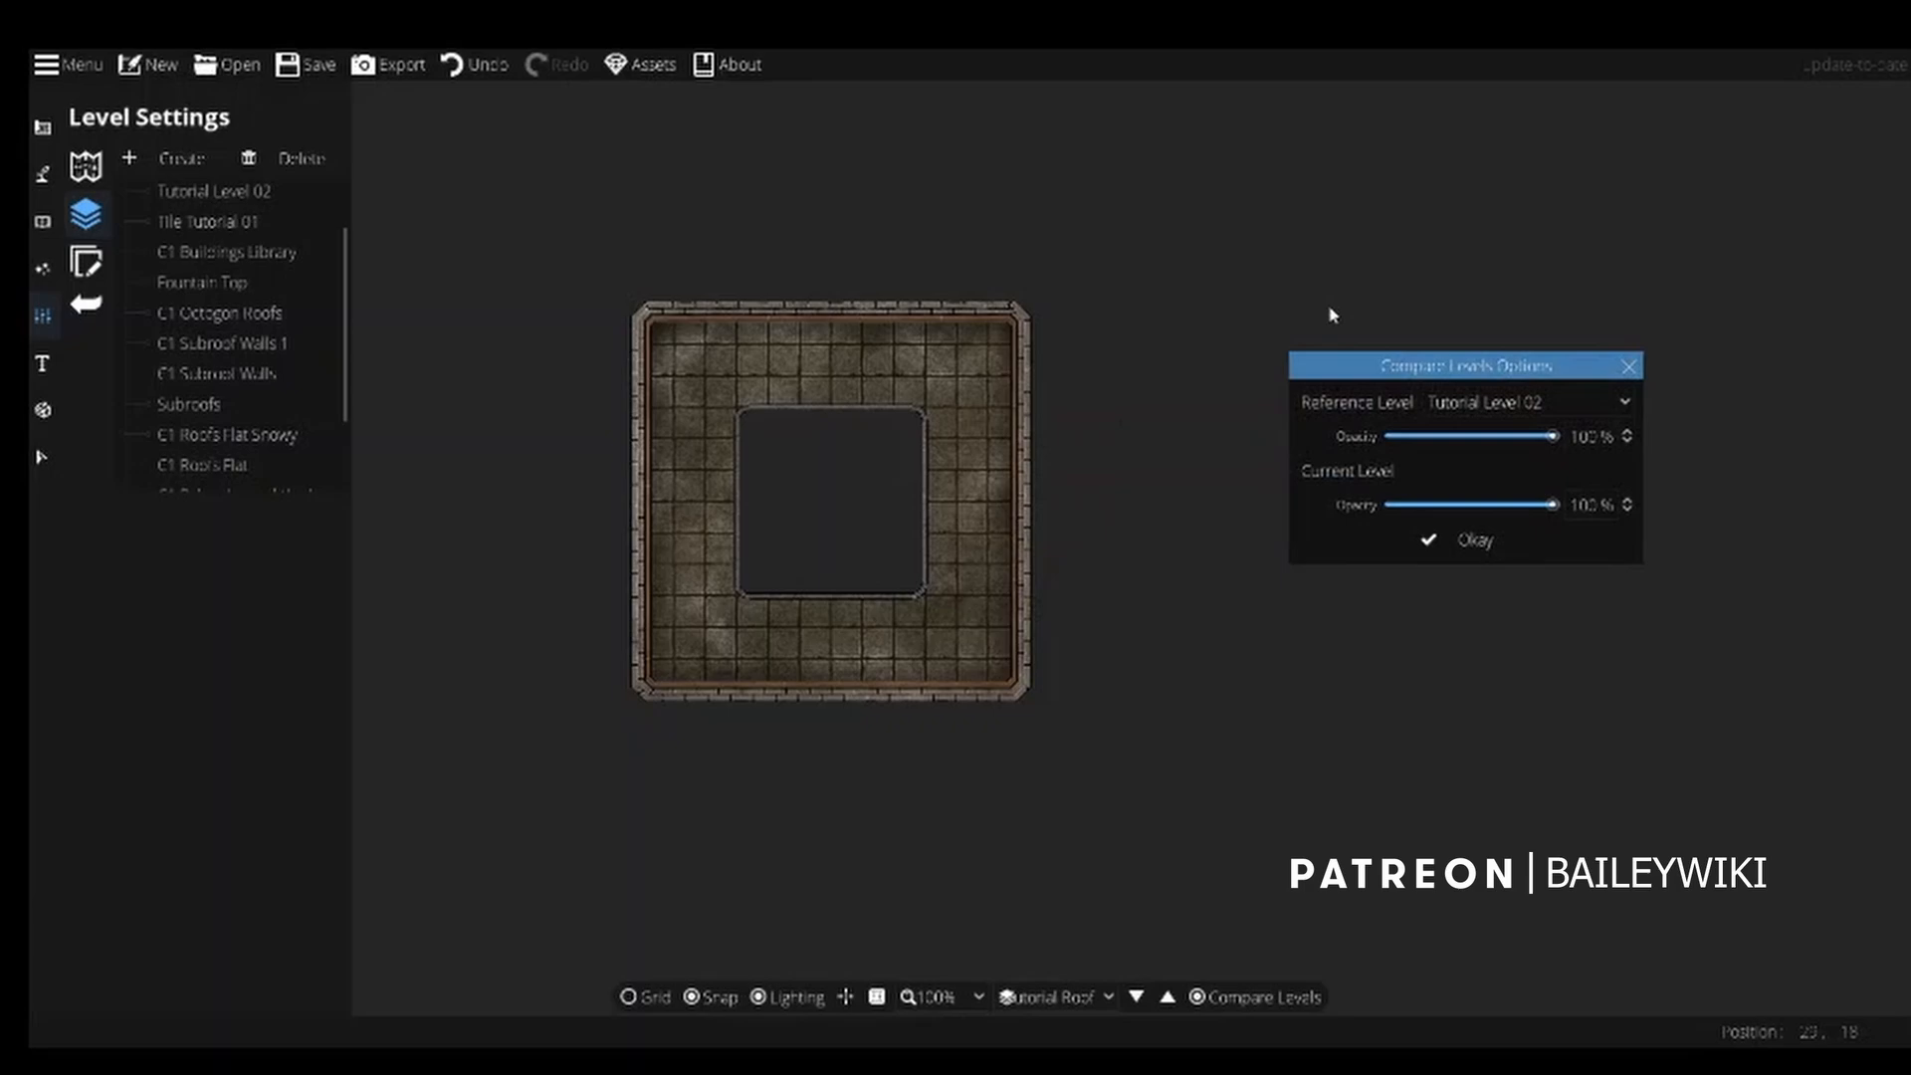
pyautogui.click(1505, 406)
pyautogui.click(1506, 413)
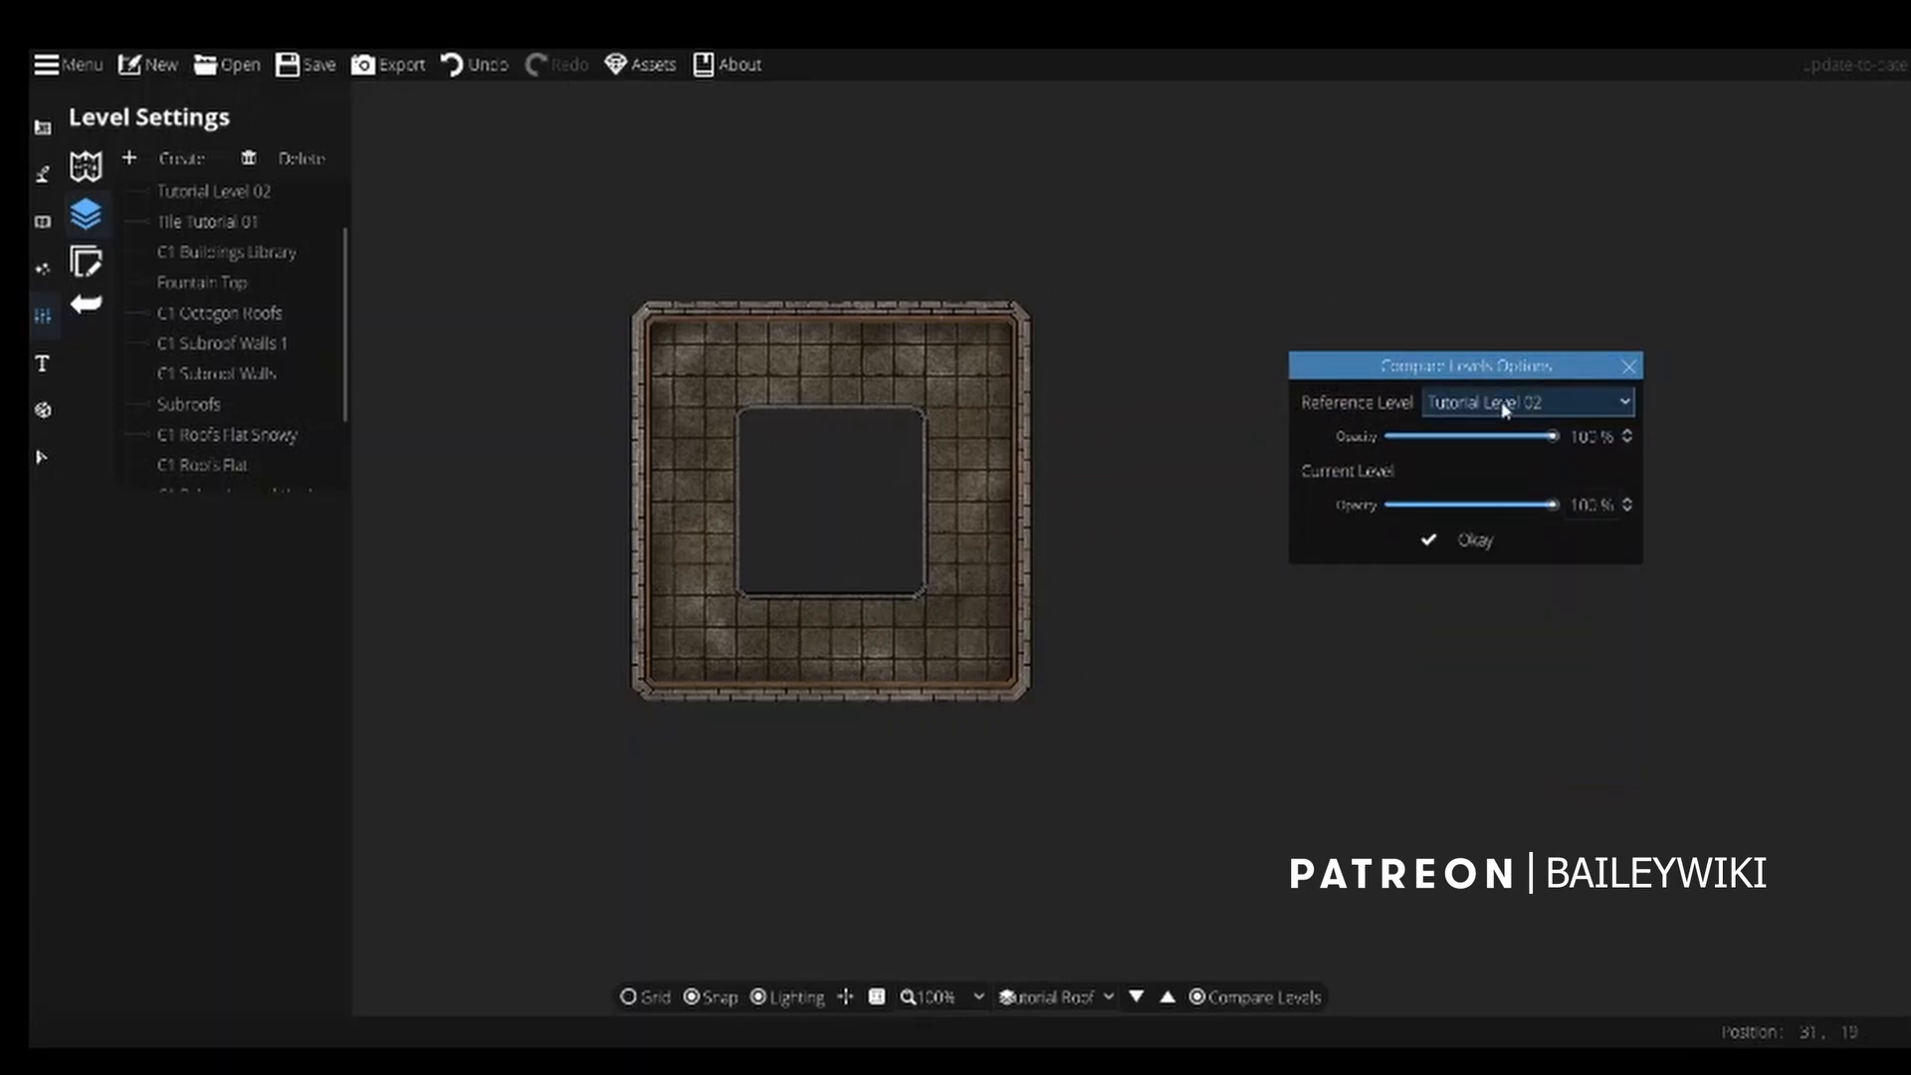
pyautogui.click(1475, 541)
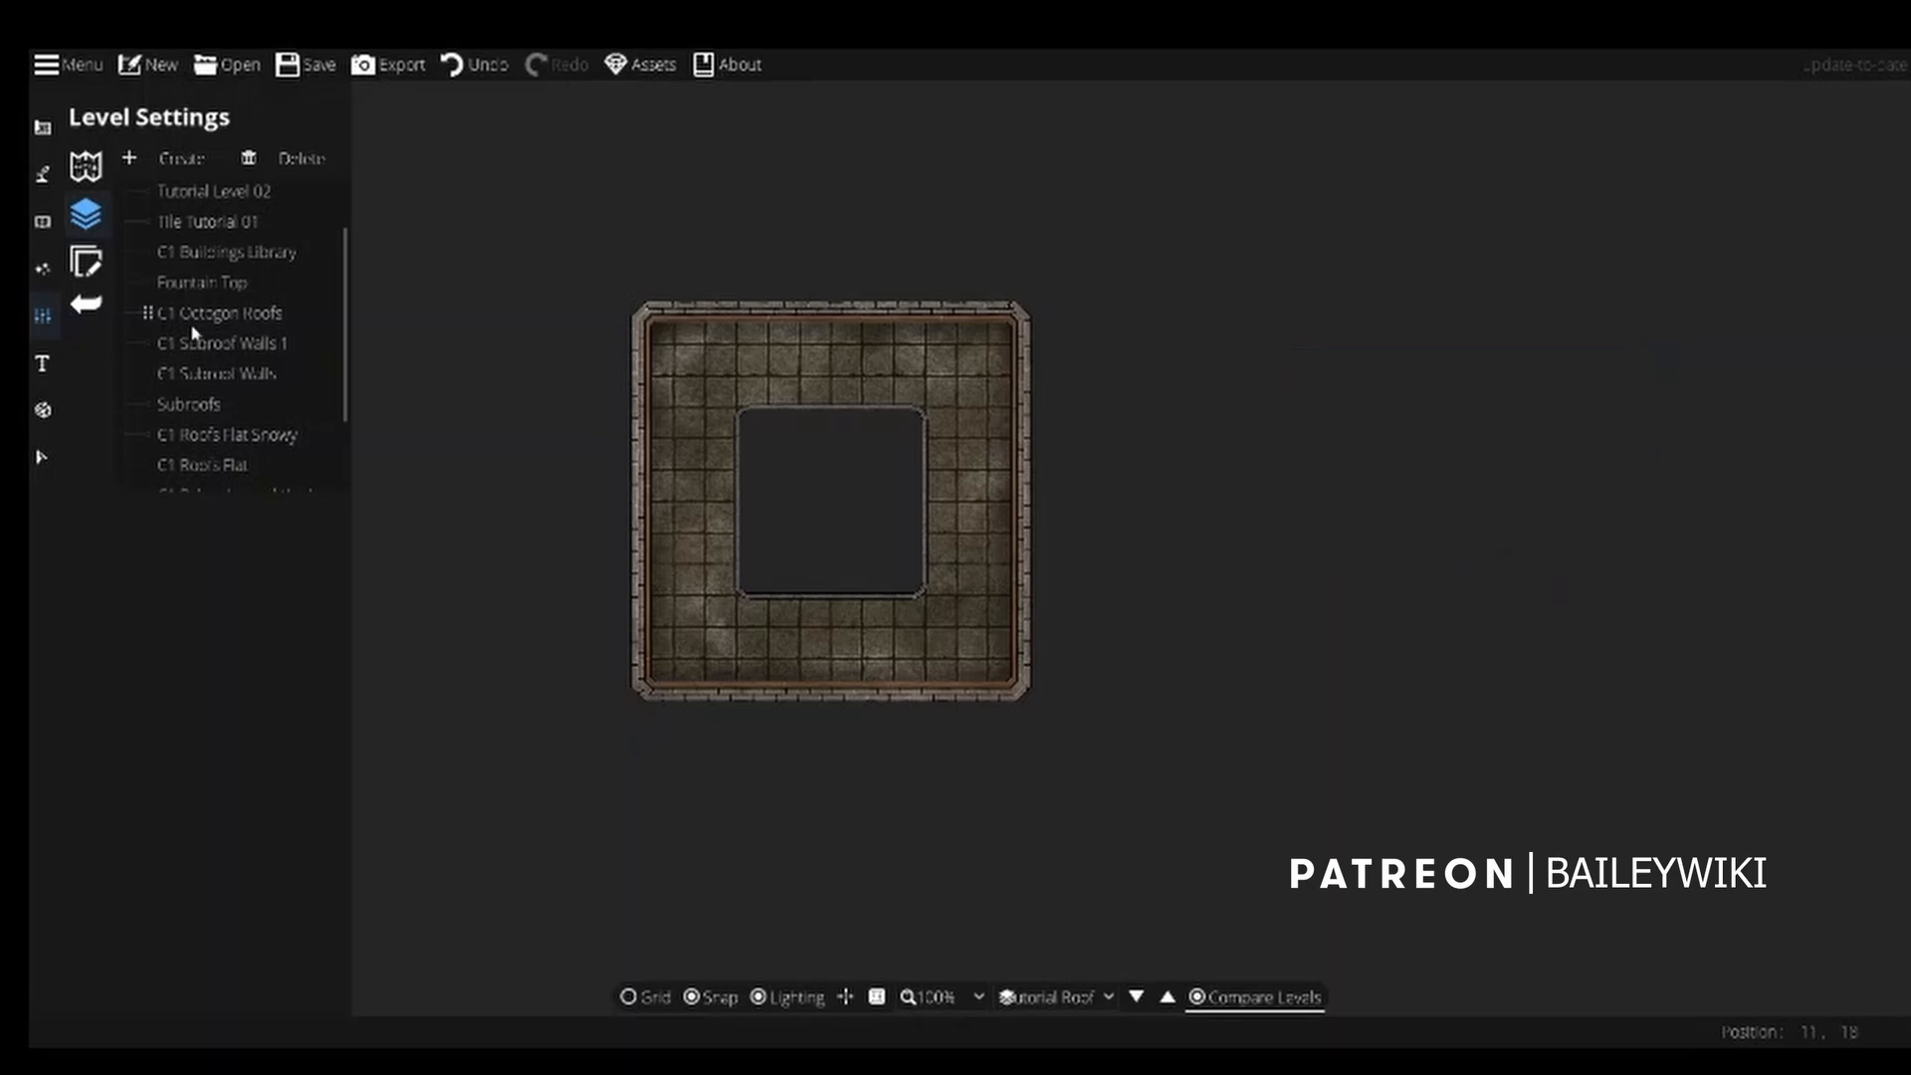
# Draw a Quickbox gable roof in the Roof A1 Ashen Blue style over the whole building, slightly overhanging all four outer walls.
pyautogui.click(45, 223)
pyautogui.click(42, 127)
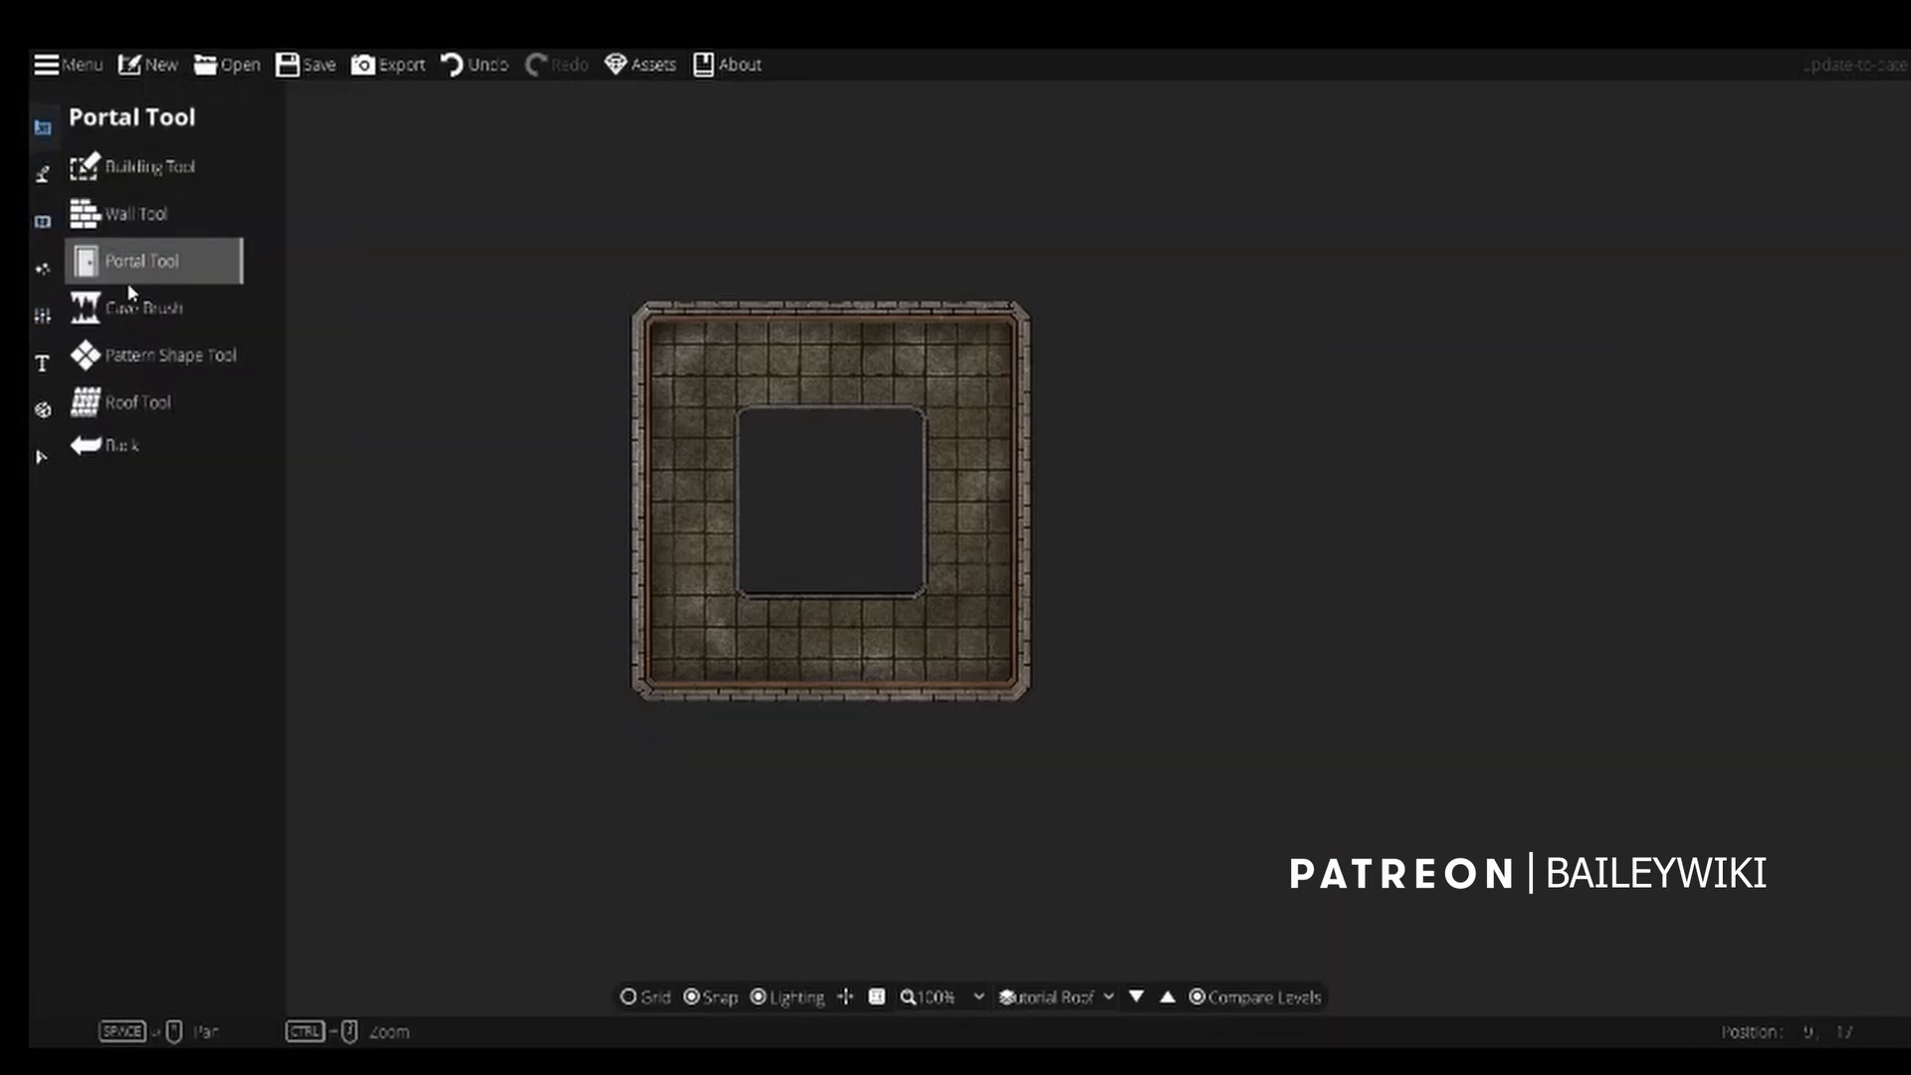
pyautogui.click(150, 398)
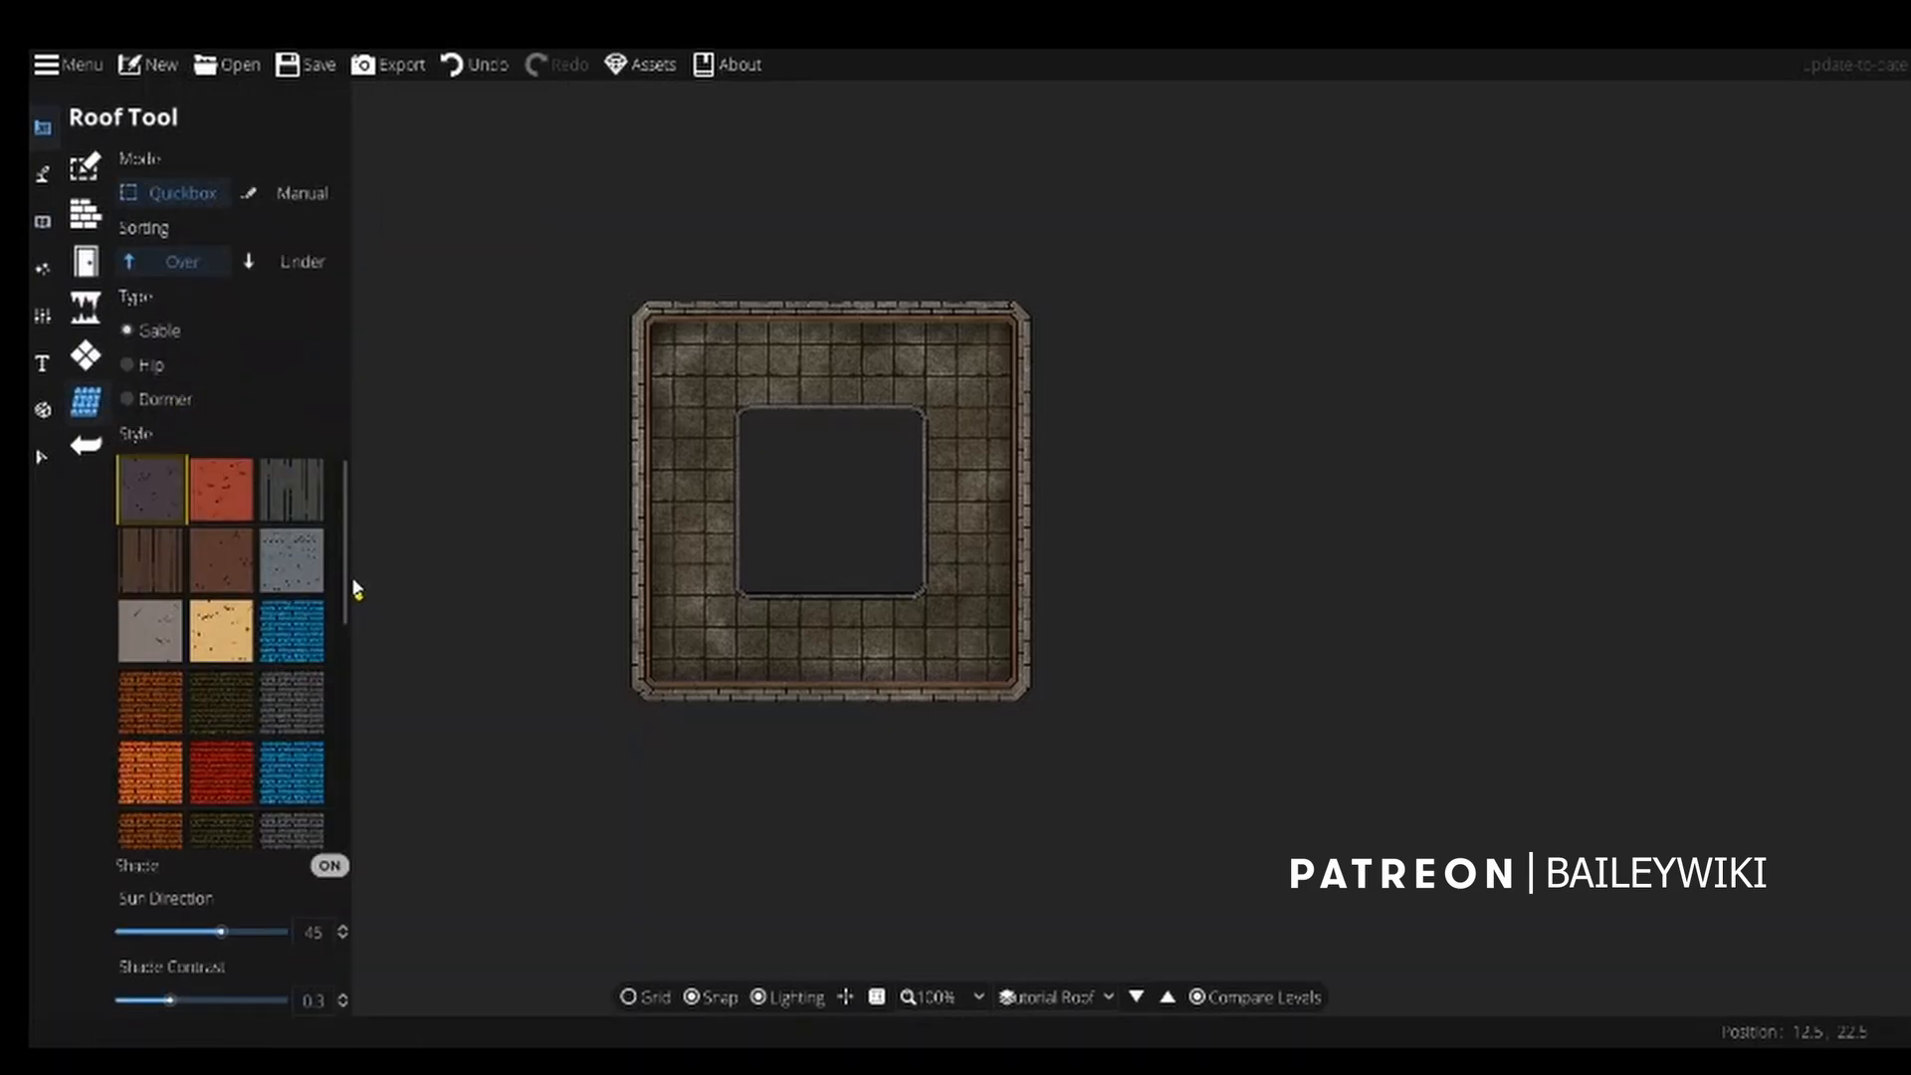
pyautogui.moveTo(346, 574); pyautogui.dragTo(347, 593)
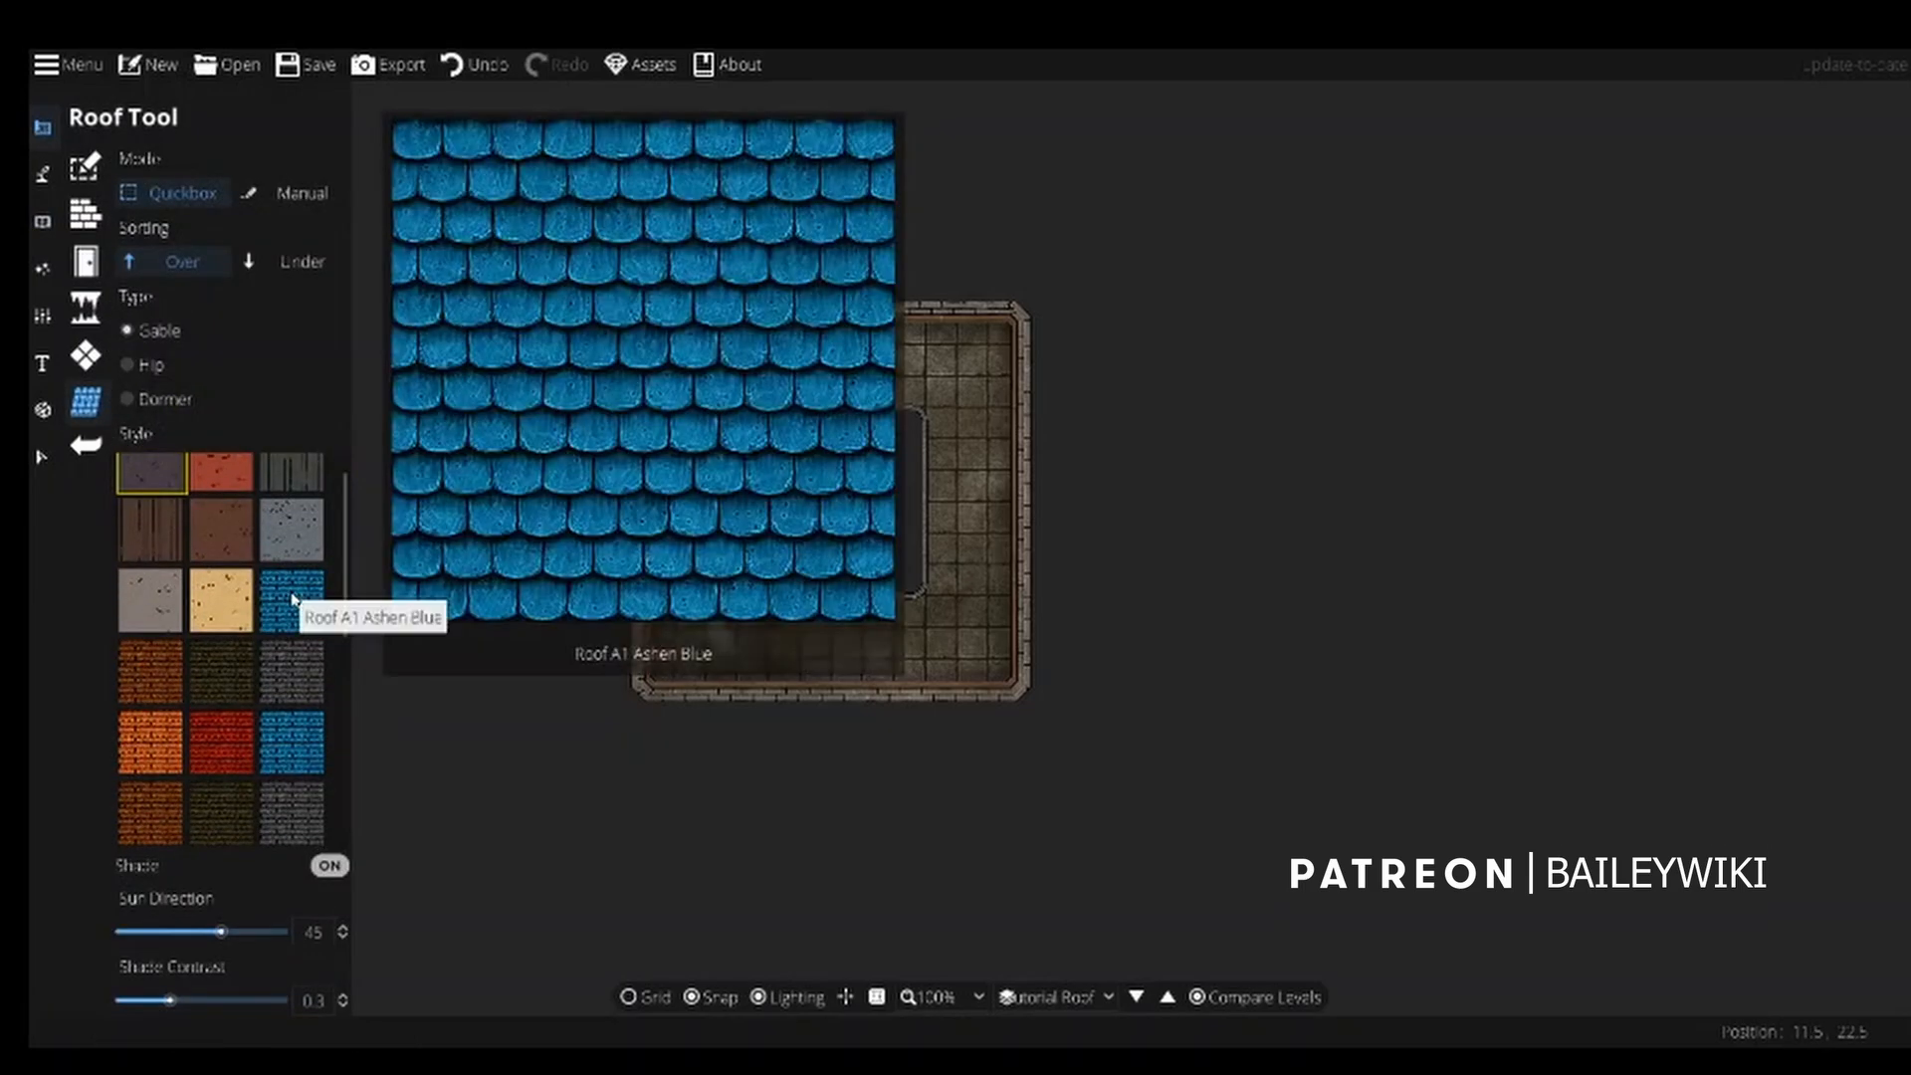
pyautogui.click(294, 600)
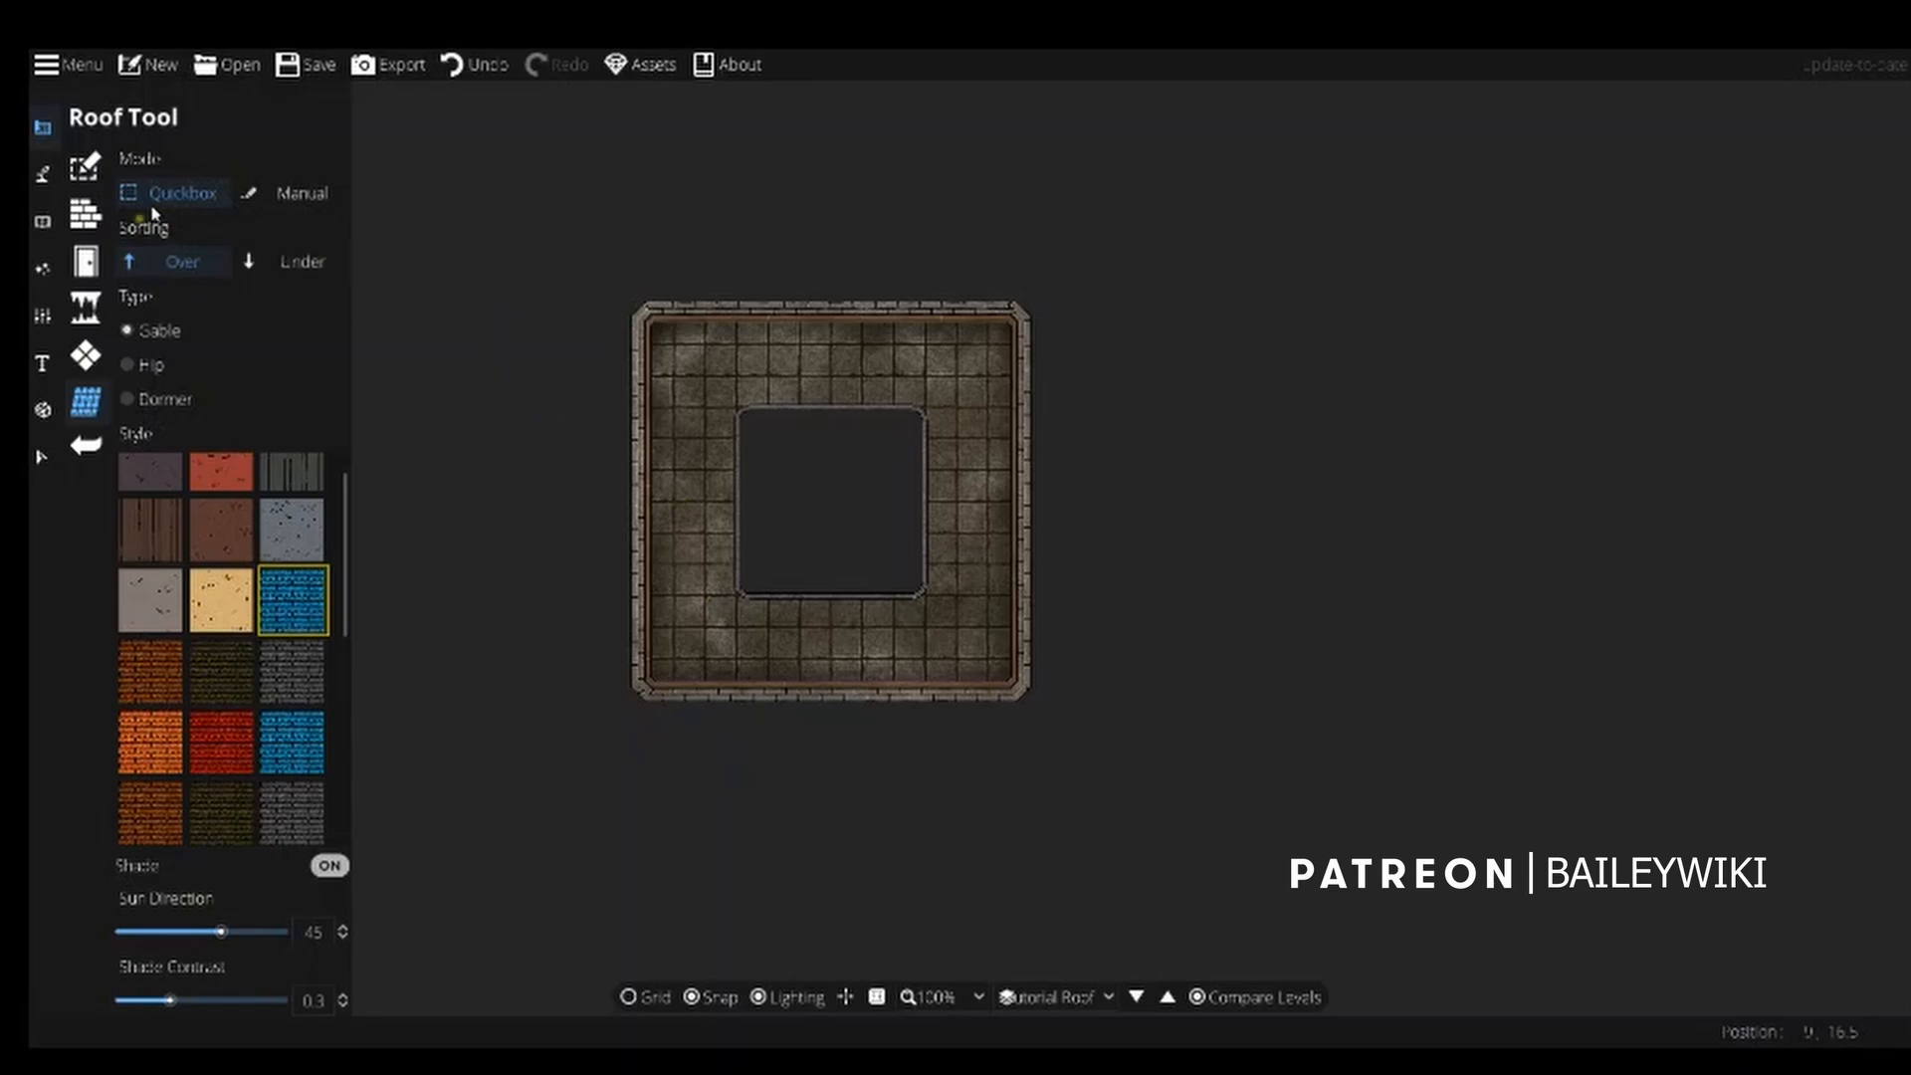
pyautogui.moveTo(611, 284); pyautogui.dragTo(1051, 723)
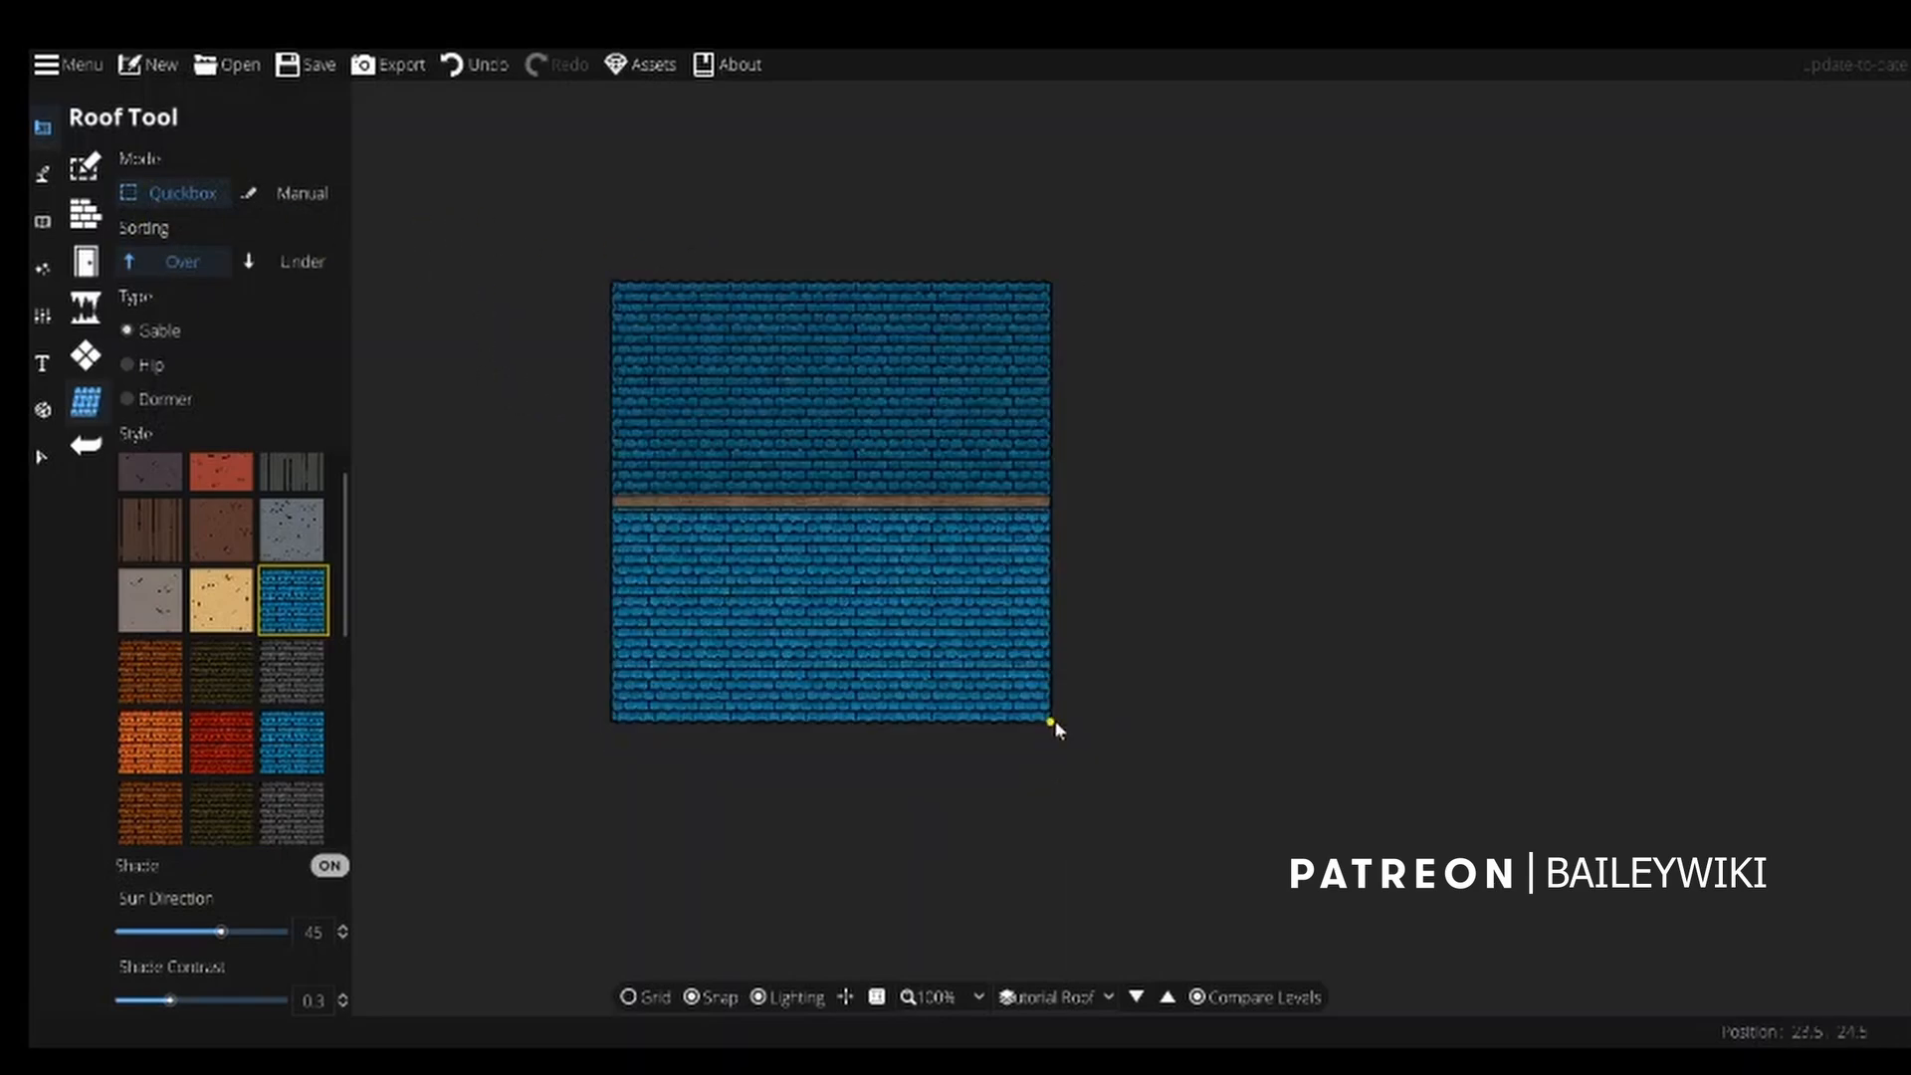
# Draw a roof-sized black pattern shape on layer 100: User Layer 1 as a shadow, offset half a square right and down from the roof.
pyautogui.click(41, 179)
pyautogui.click(43, 223)
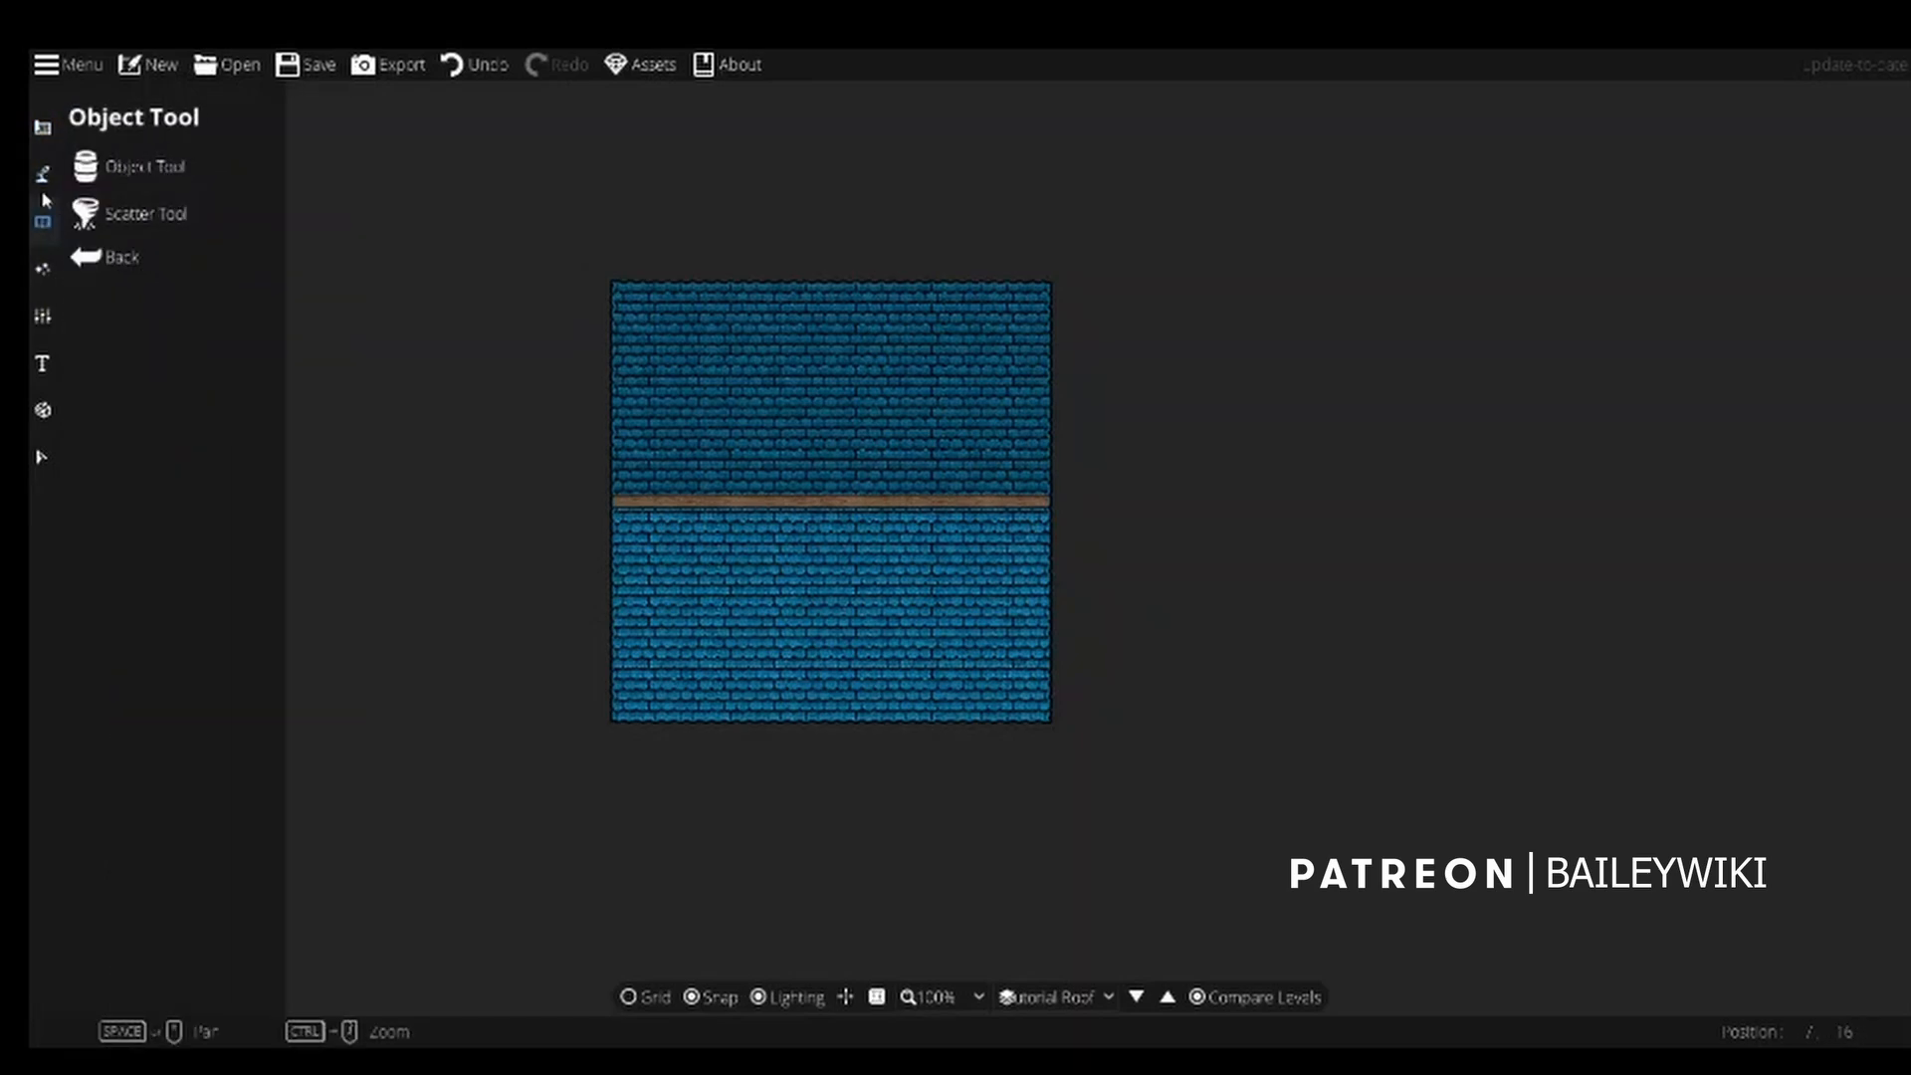
pyautogui.click(42, 127)
pyautogui.click(154, 353)
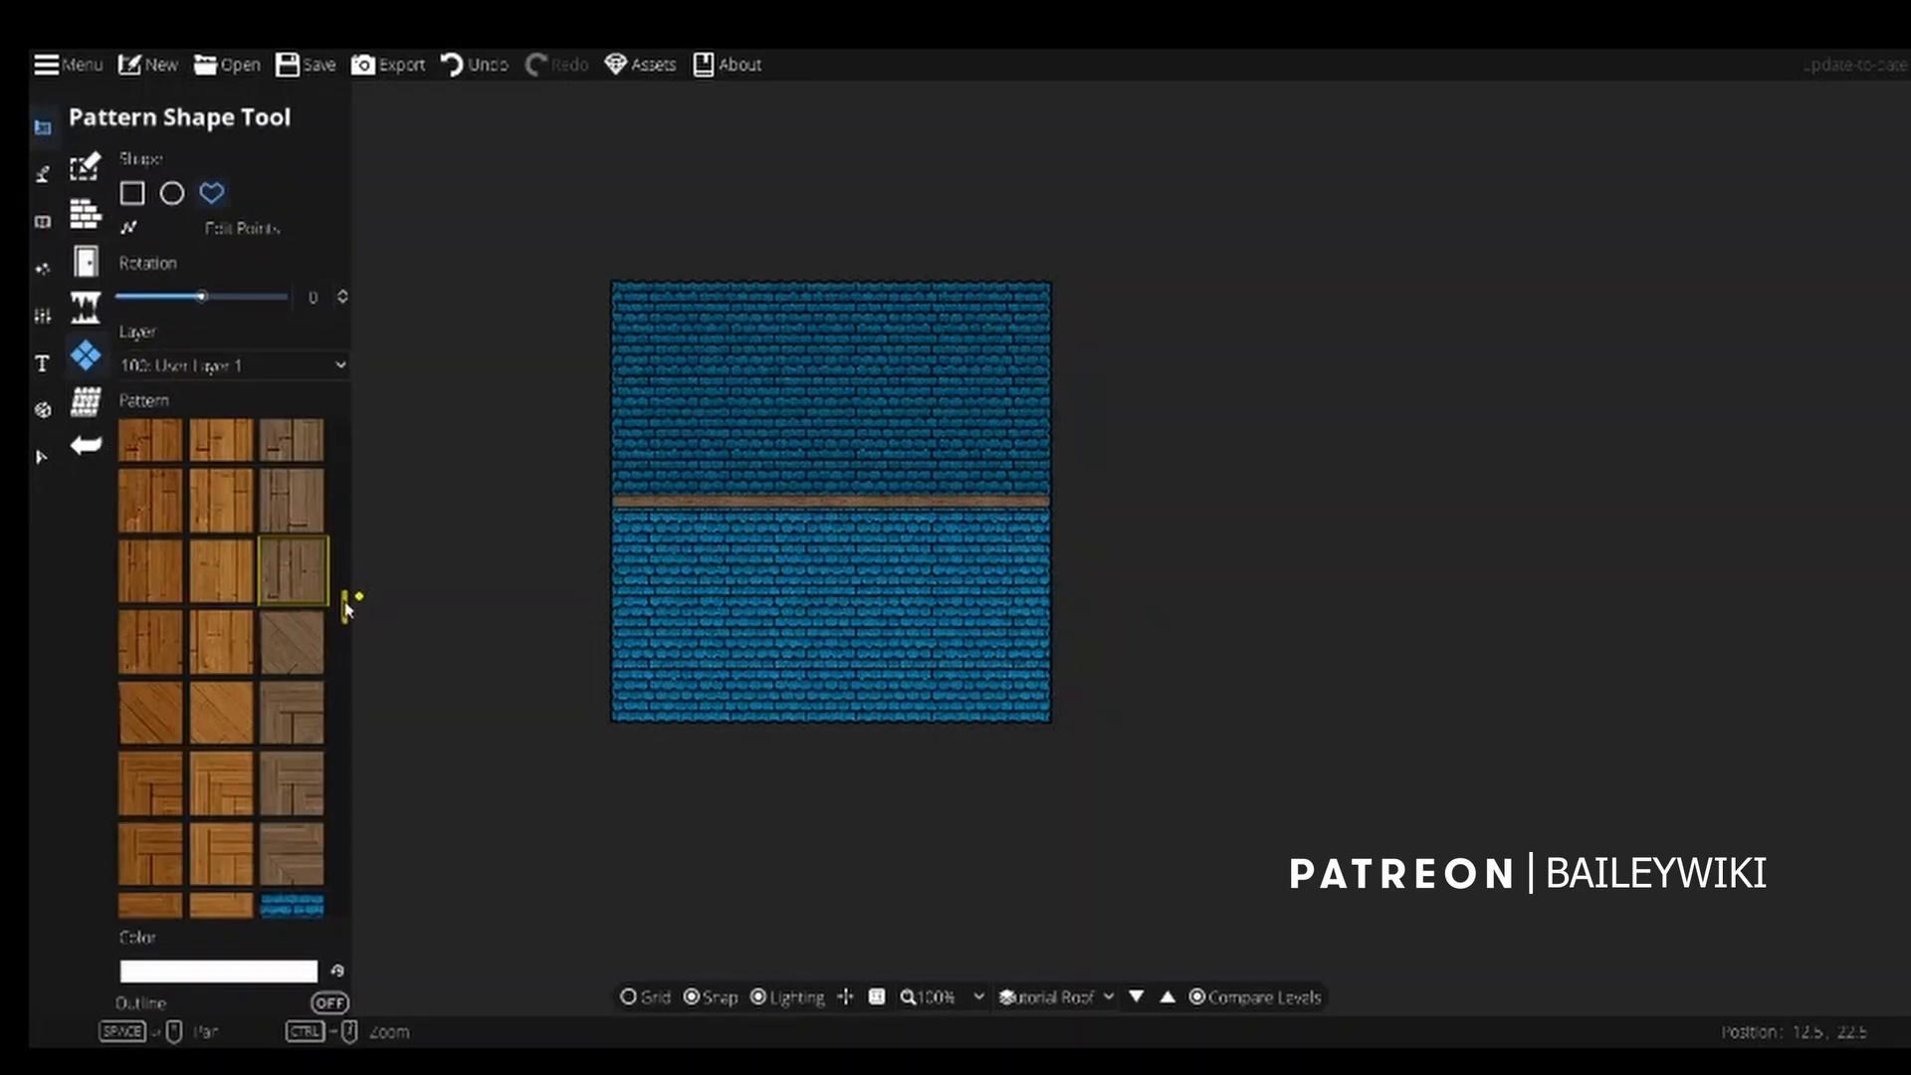
pyautogui.moveTo(345, 606); pyautogui.dragTo(337, 671)
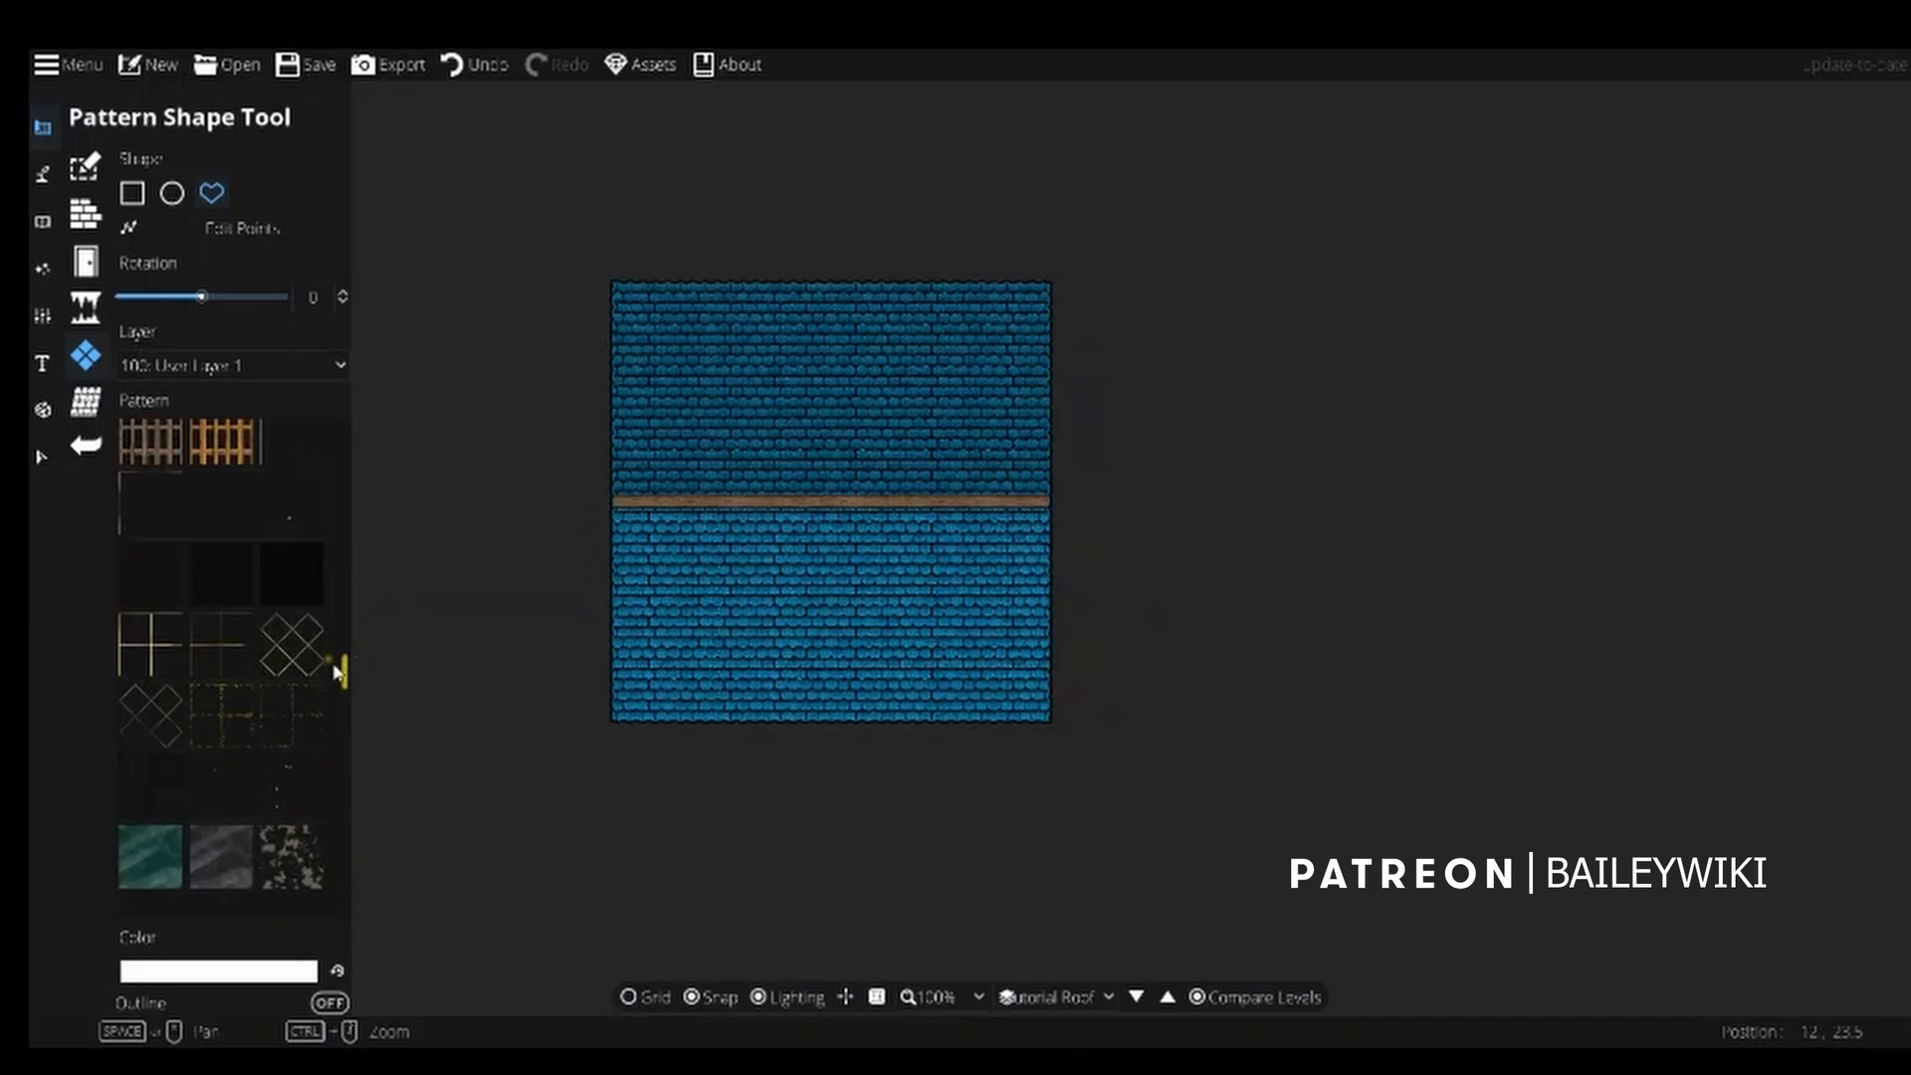
pyautogui.click(206, 585)
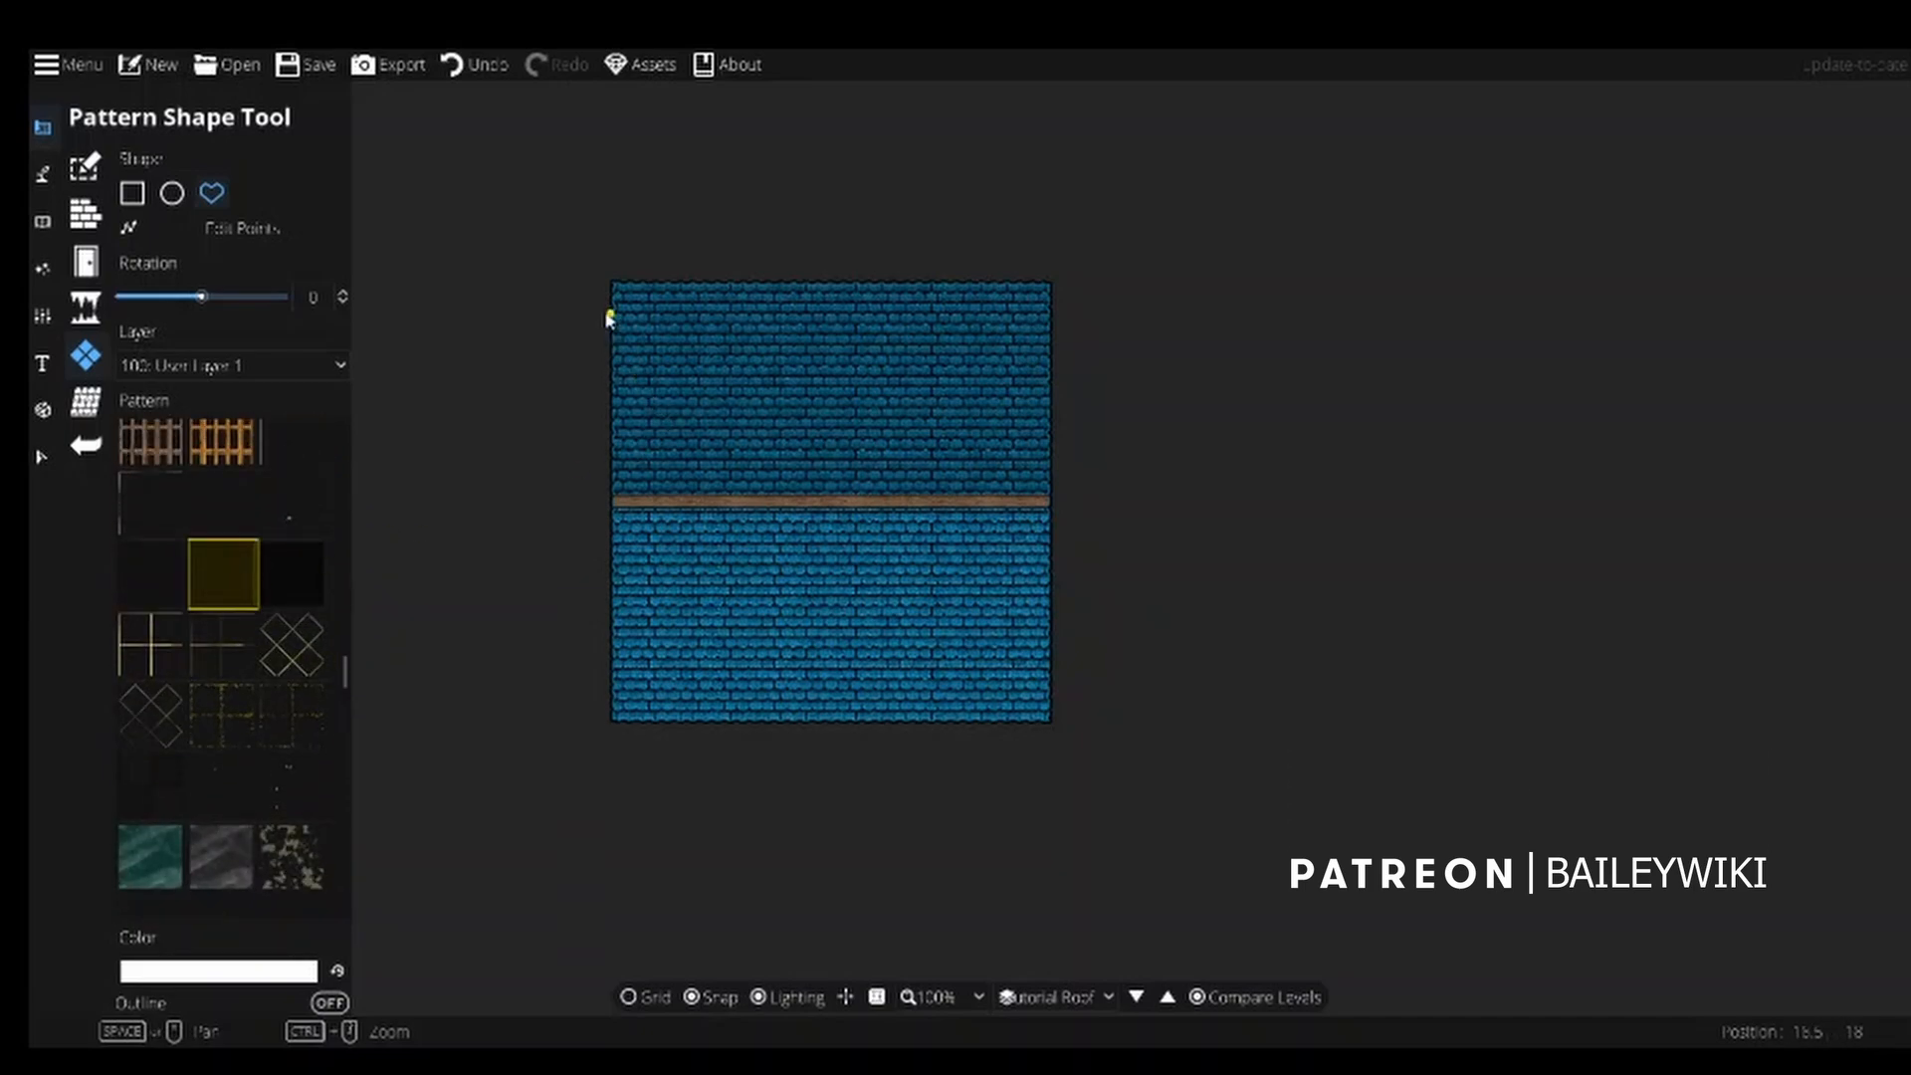
pyautogui.click(642, 316)
pyautogui.click(1081, 317)
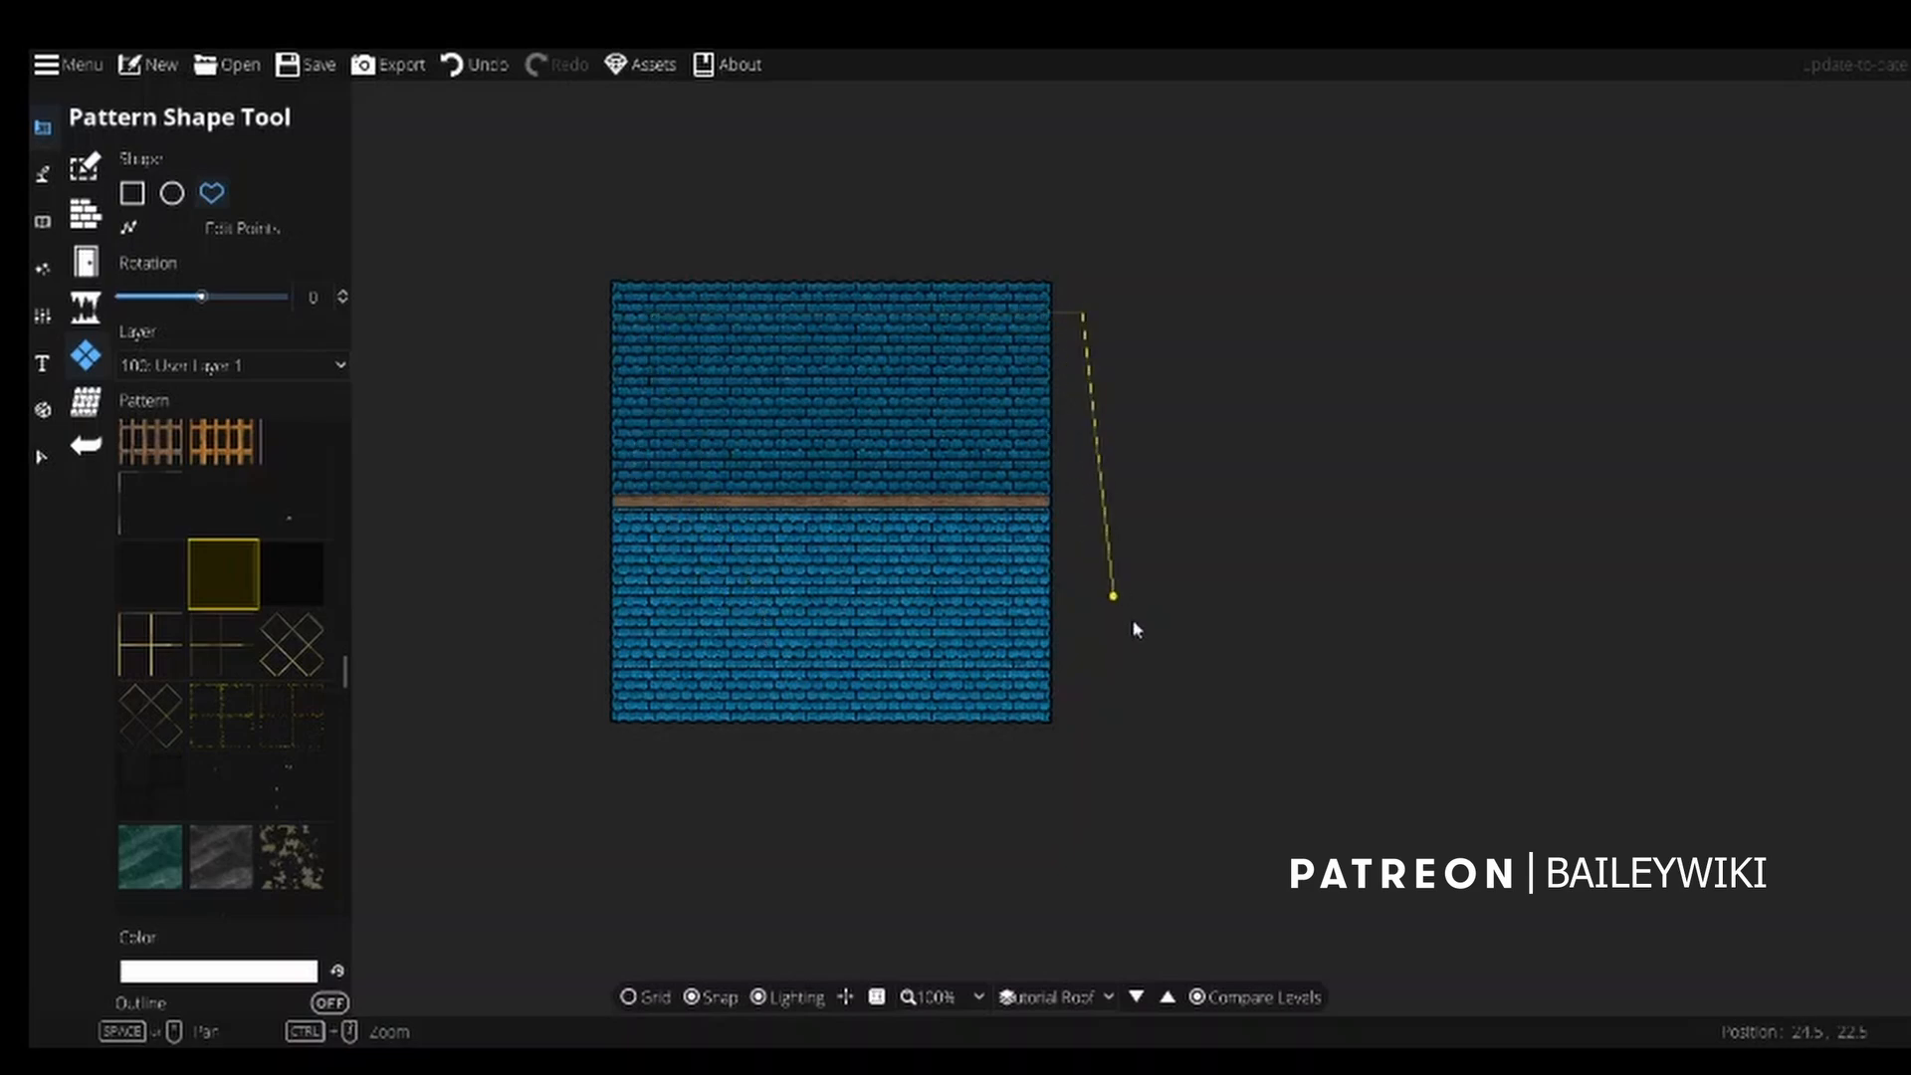
pyautogui.click(1083, 753)
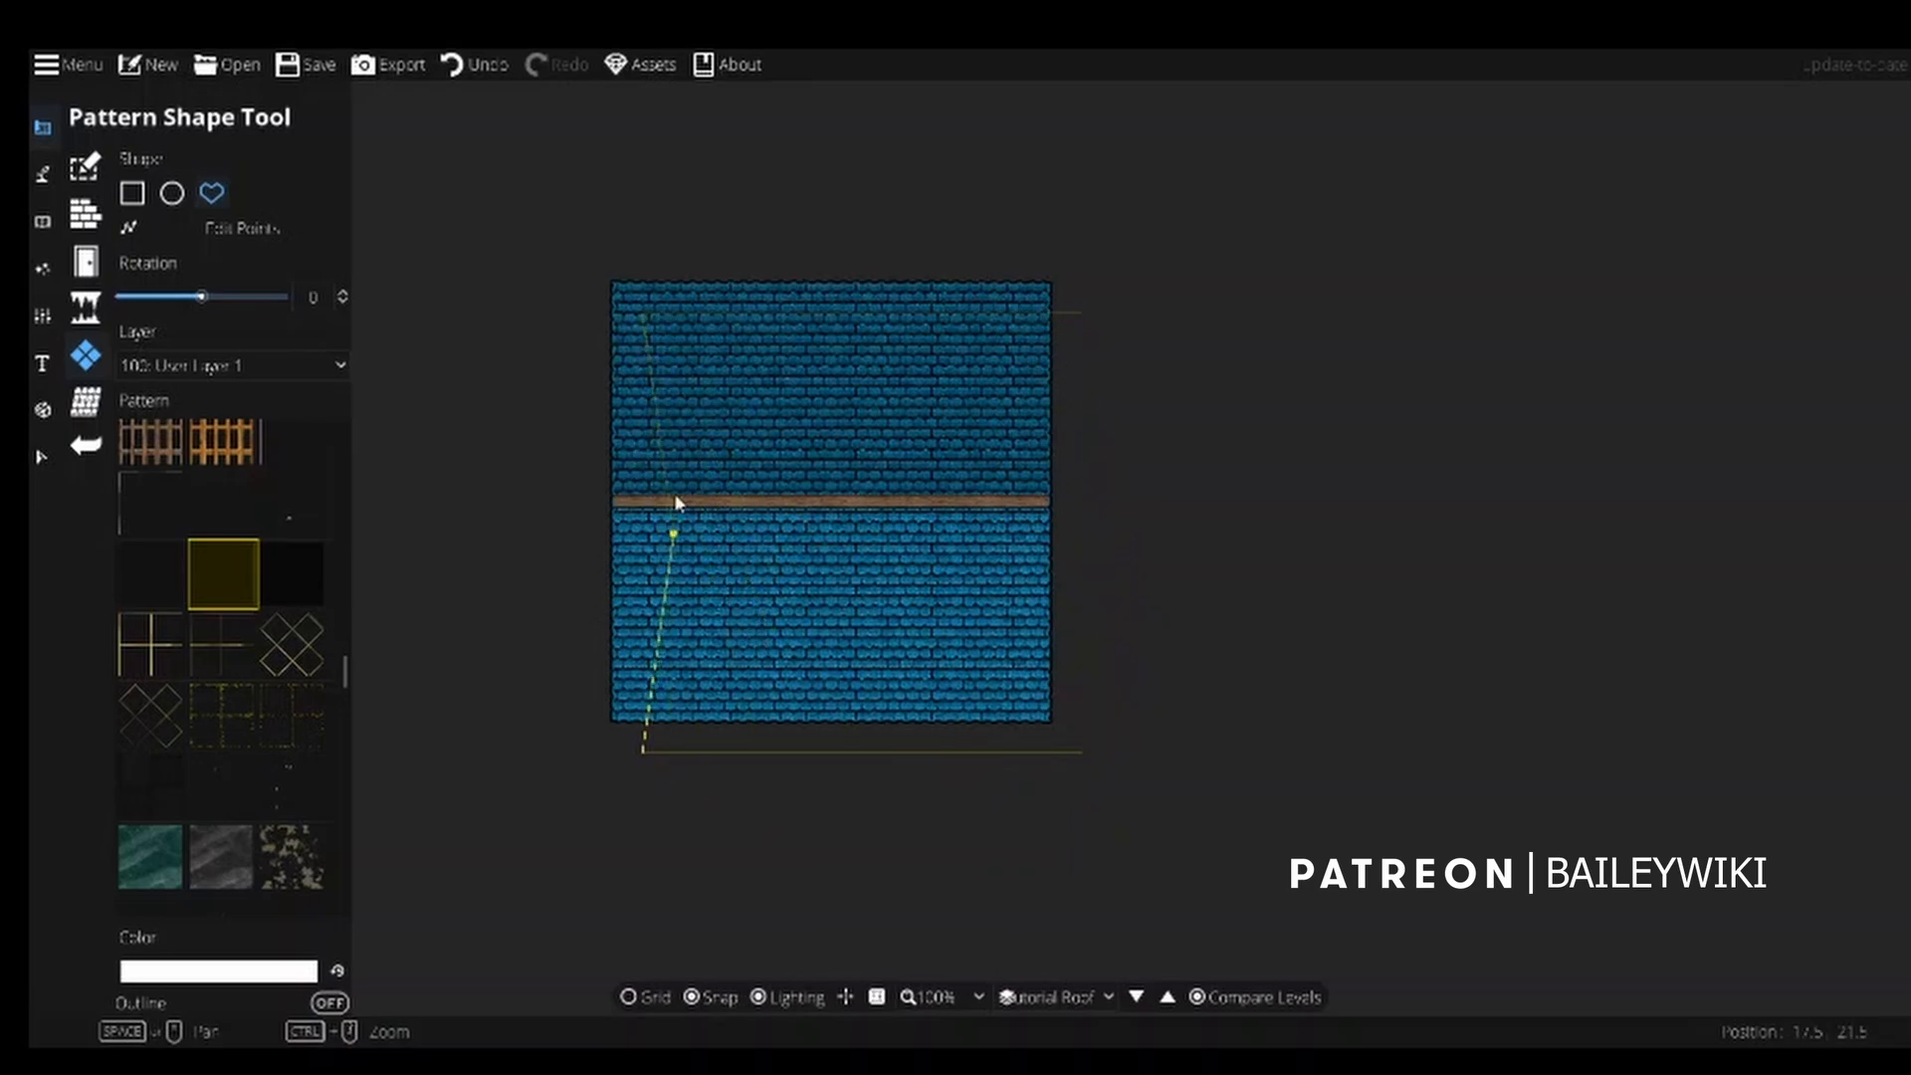
pyautogui.click(633, 319)
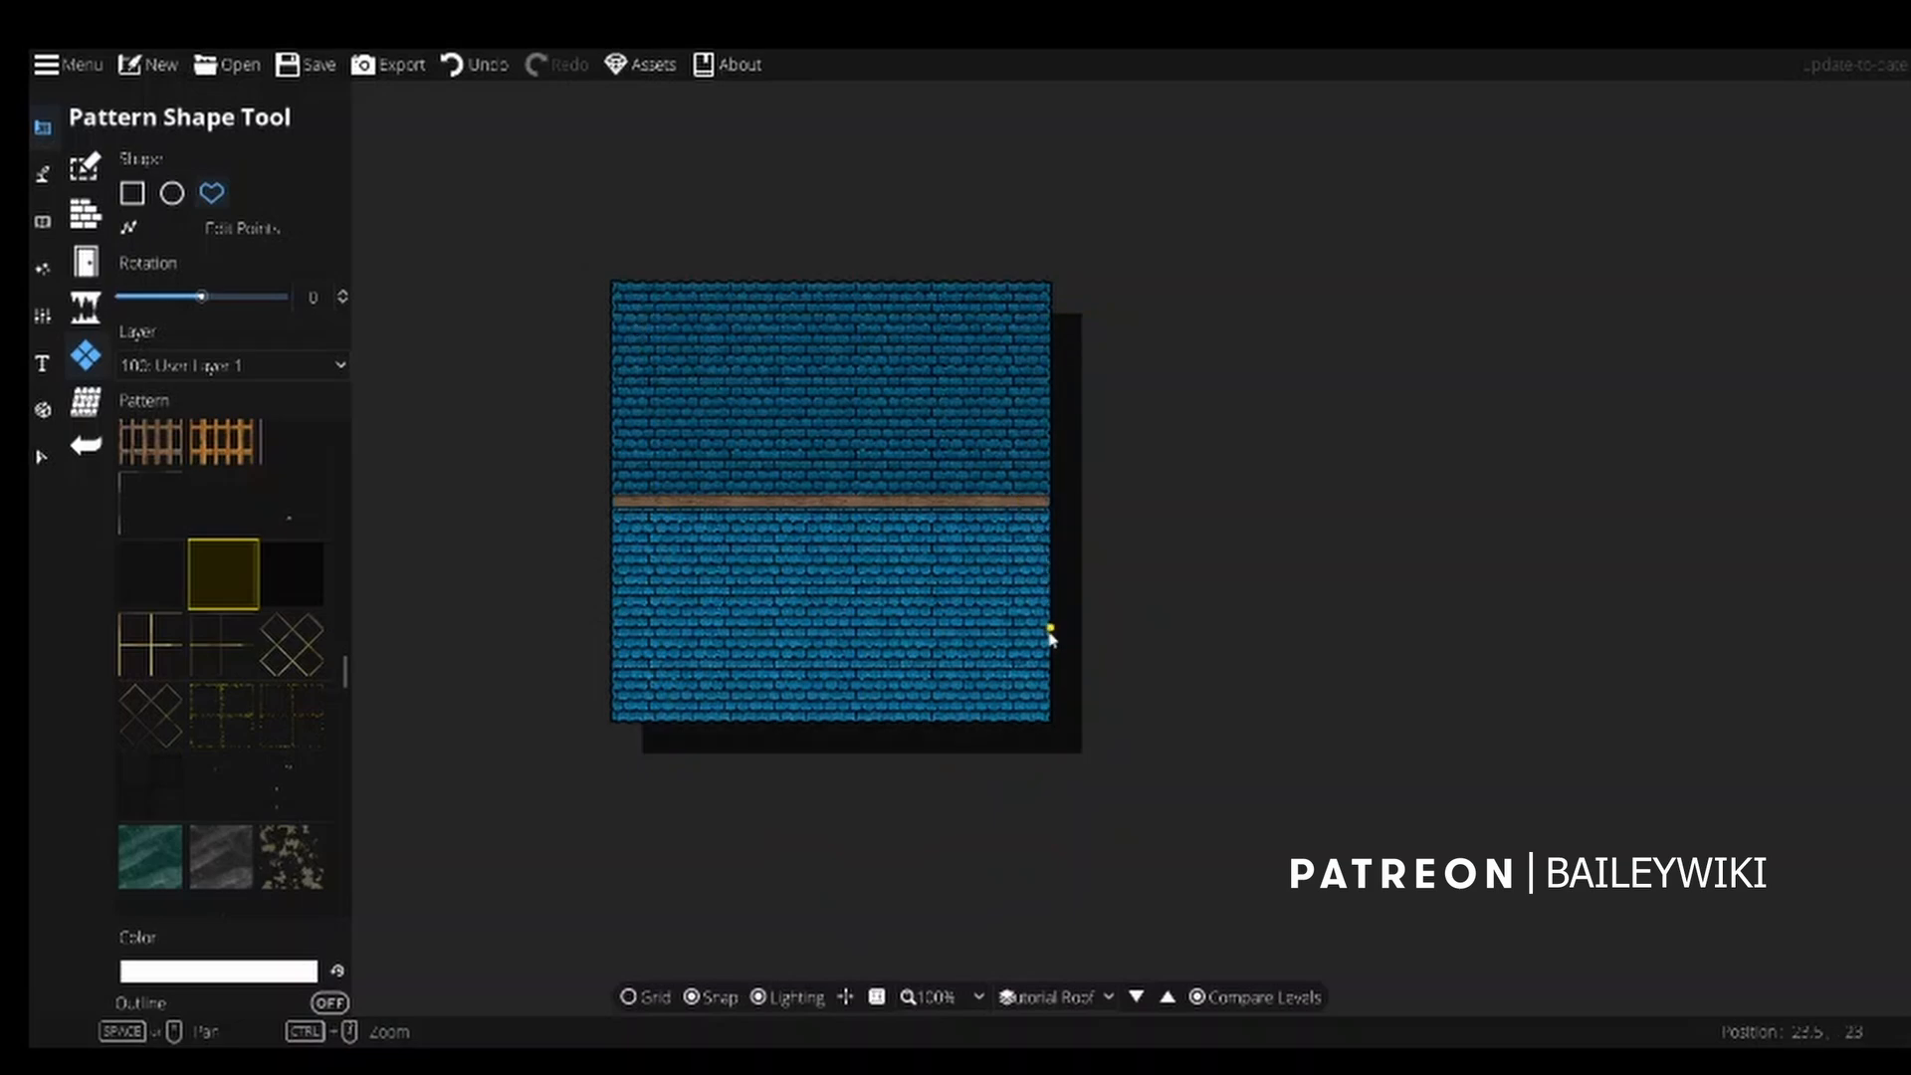
pyautogui.scroll(2, 1050, 637)
pyautogui.scroll(-2, 1003, 637)
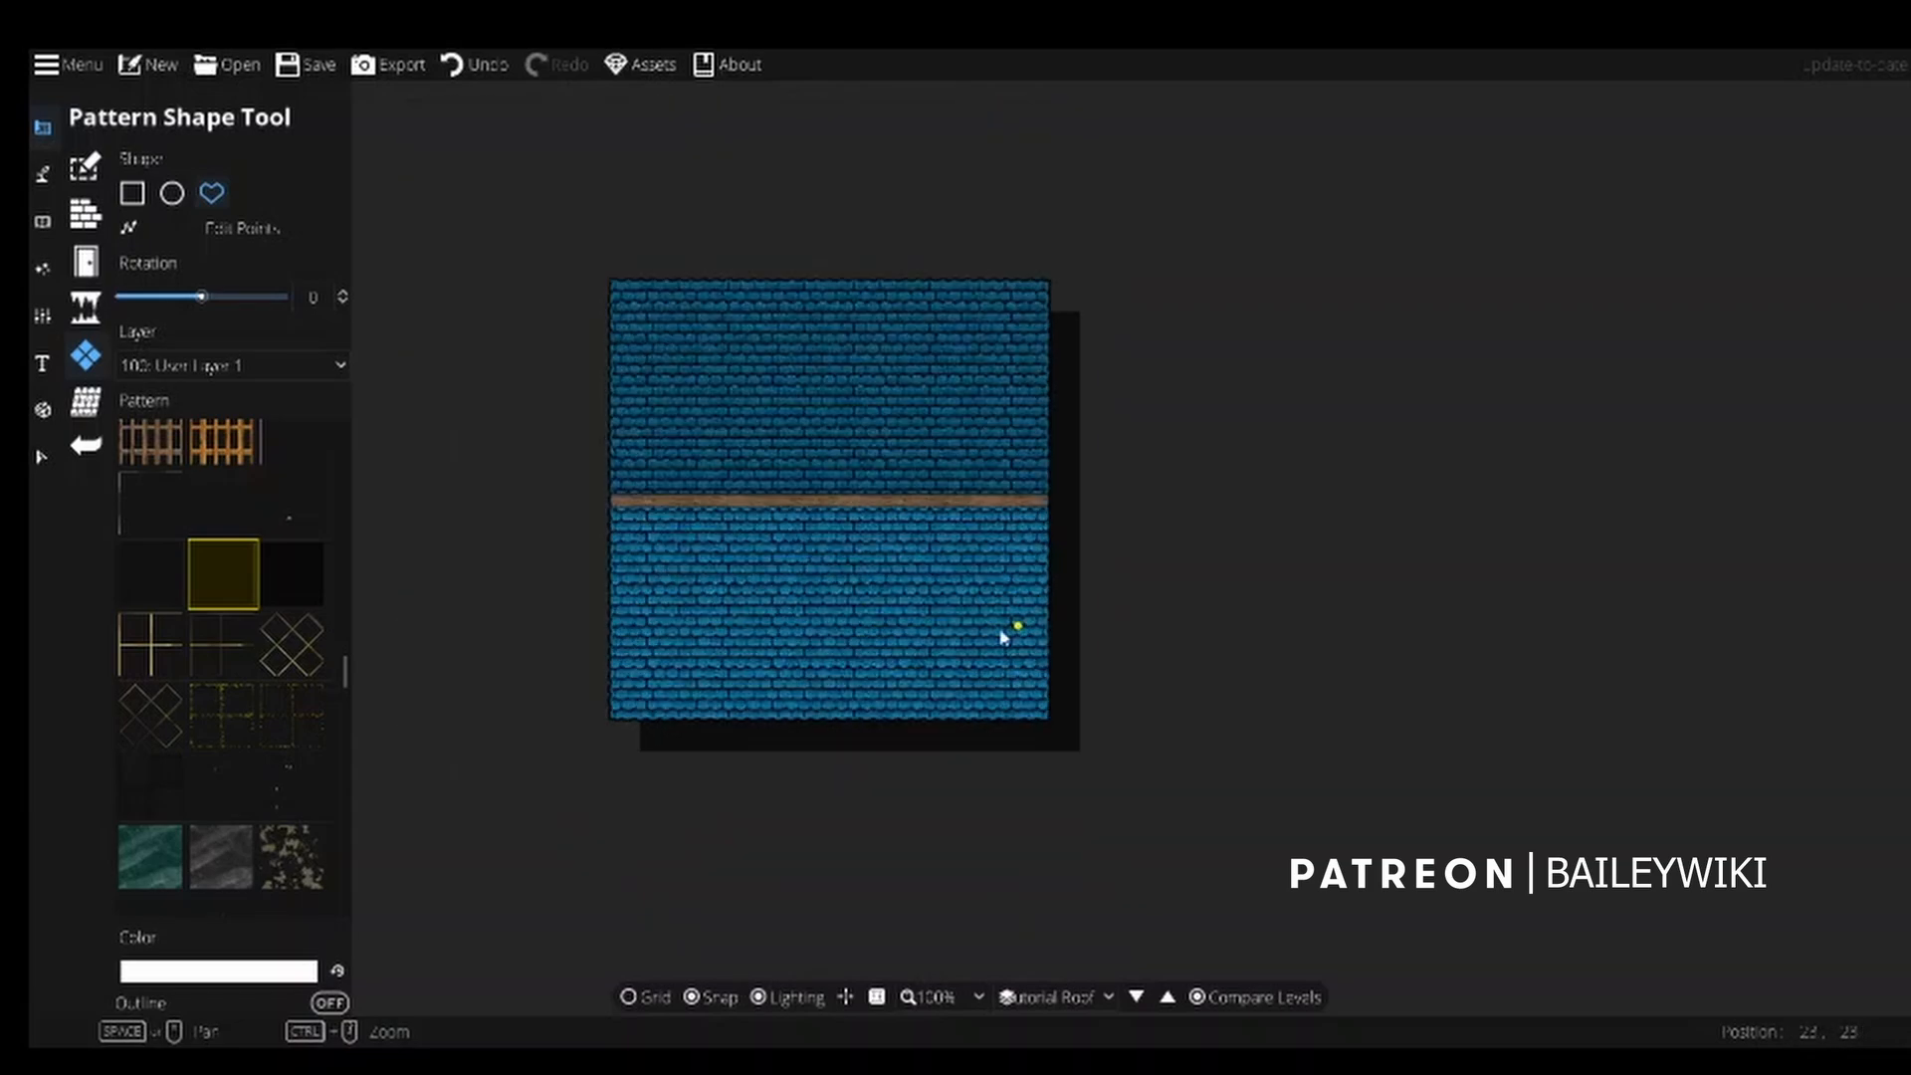
# Select the black shadow shape and, with snapping off, nudge it up and left so a narrower shadow shows beside the roof.
pyautogui.click(42, 456)
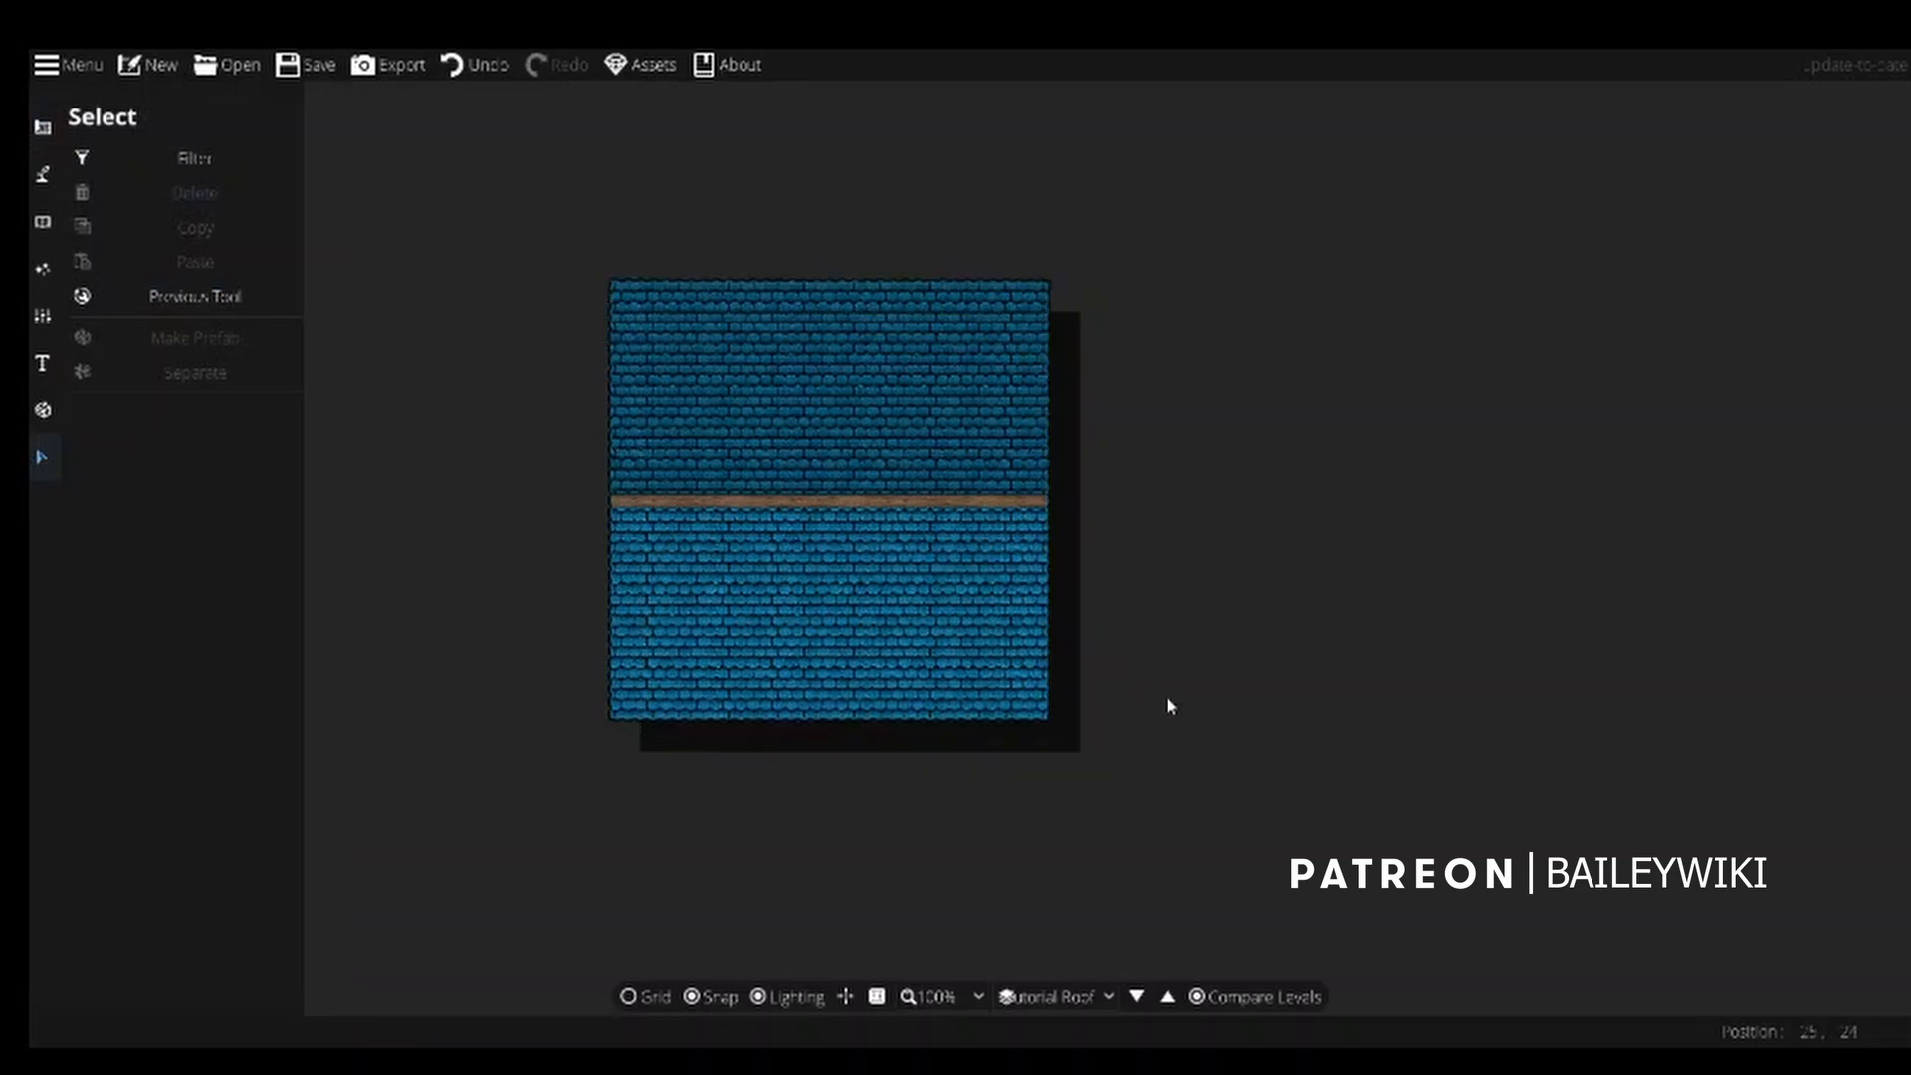
pyautogui.click(1075, 739)
pyautogui.click(1073, 739)
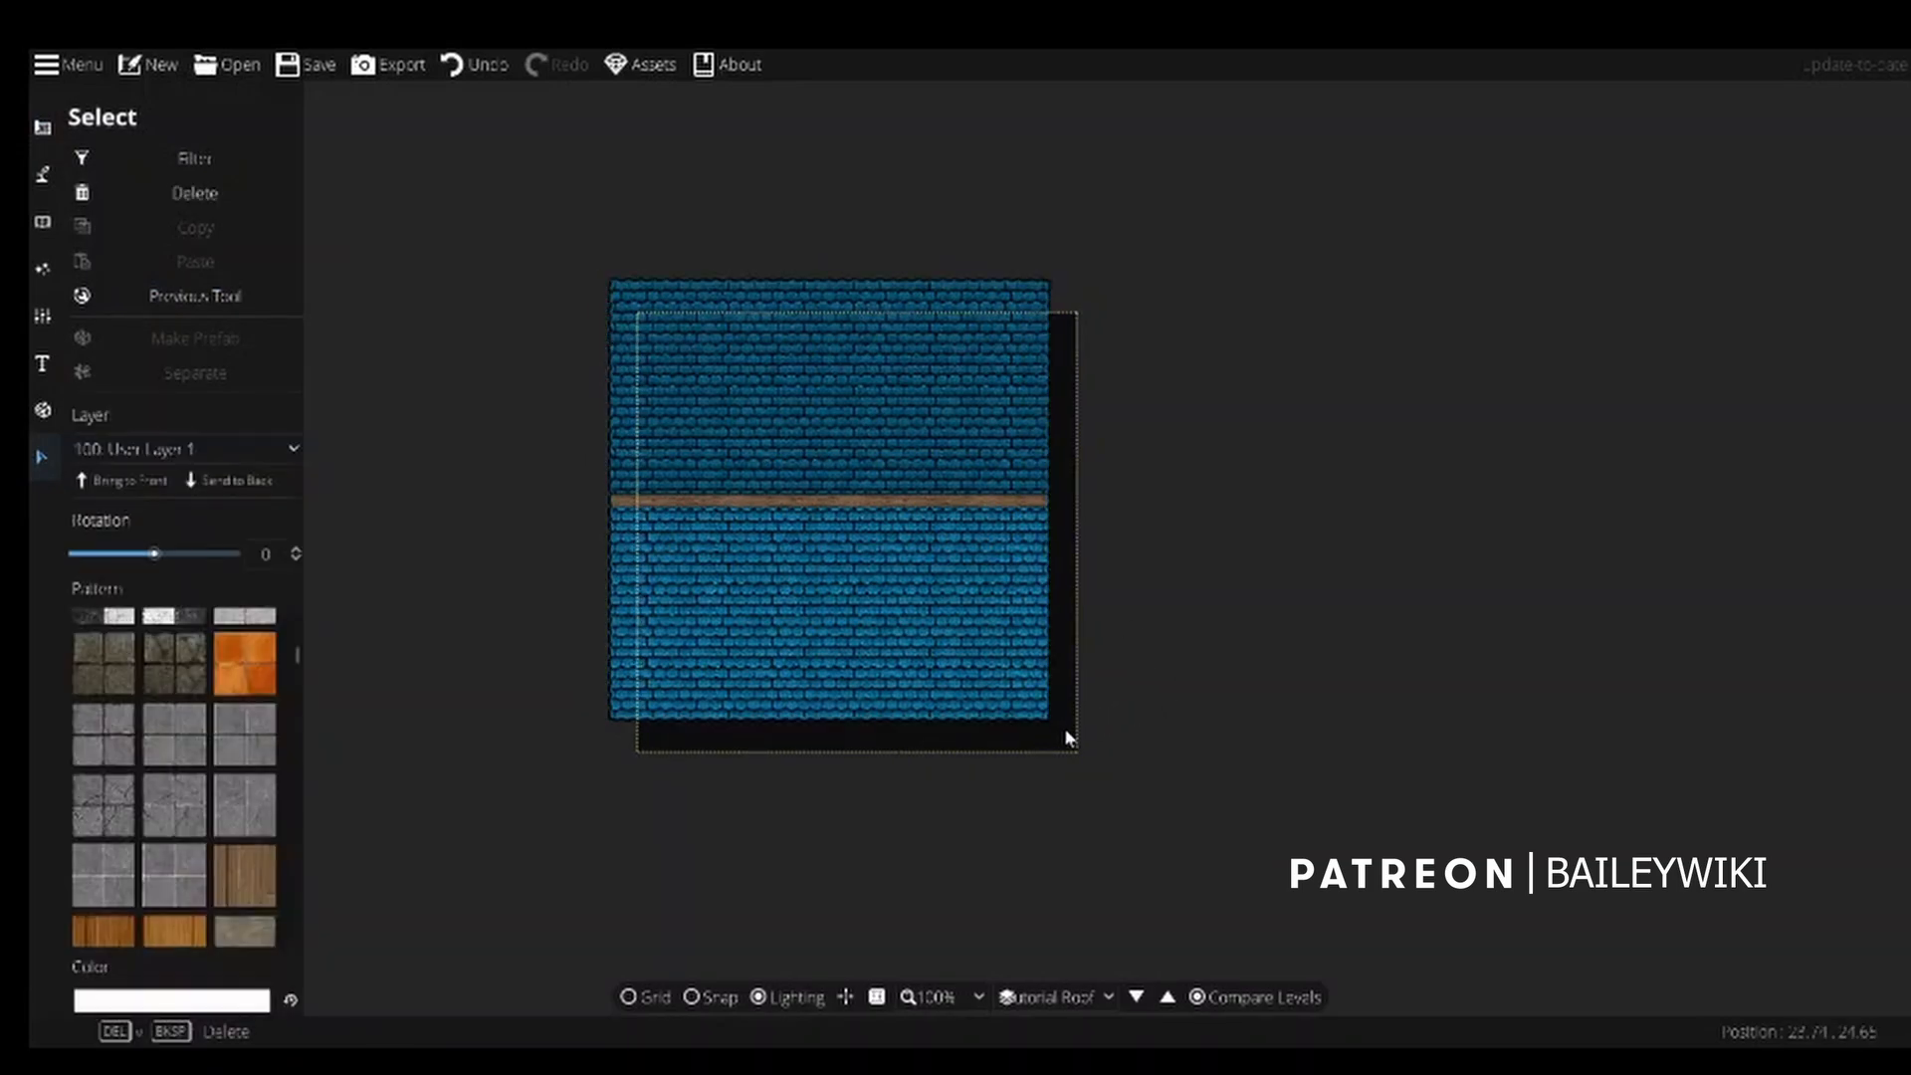
pyautogui.moveTo(1069, 735); pyautogui.dragTo(1056, 723)
pyautogui.click(1079, 751)
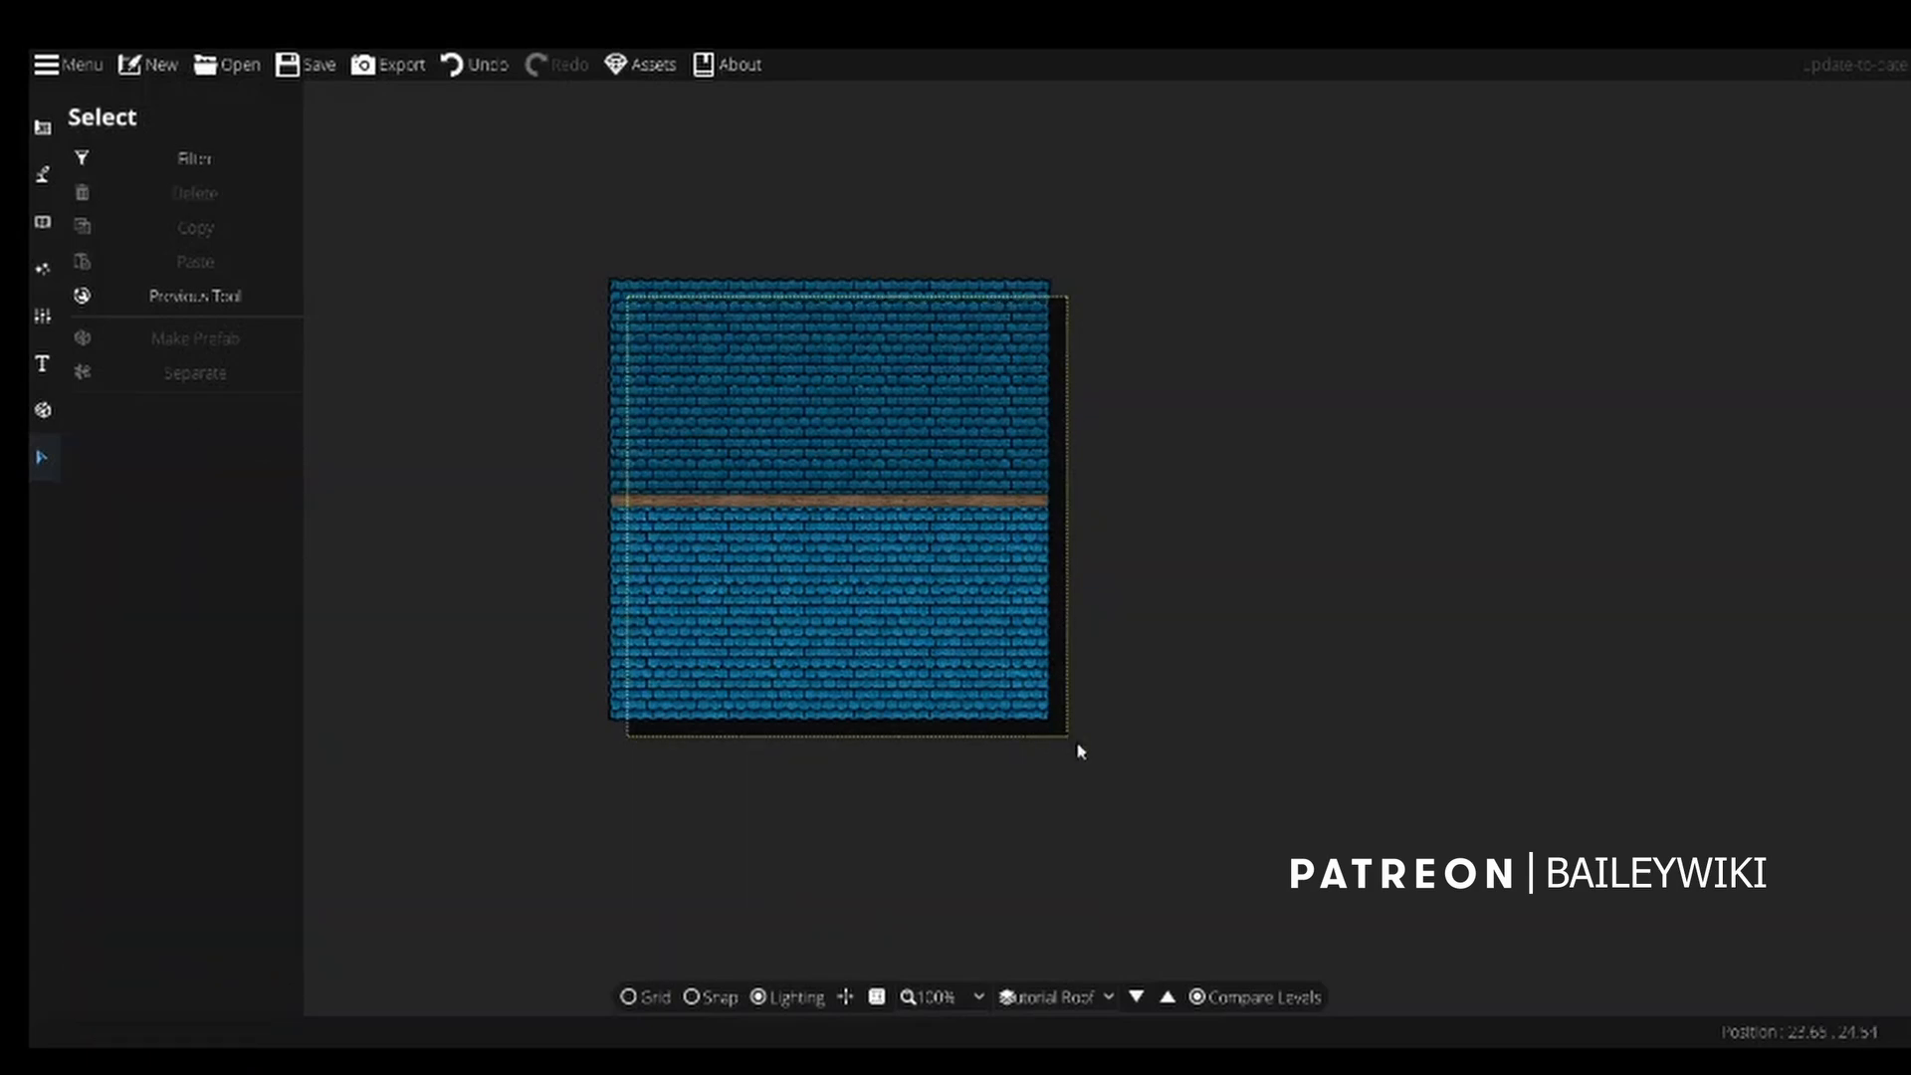
# Export the Tutorial Roof level as a WEBP image at 60% quality and 150 pixels per grid square, with grid off and lighting on.
pyautogui.click(649, 1000)
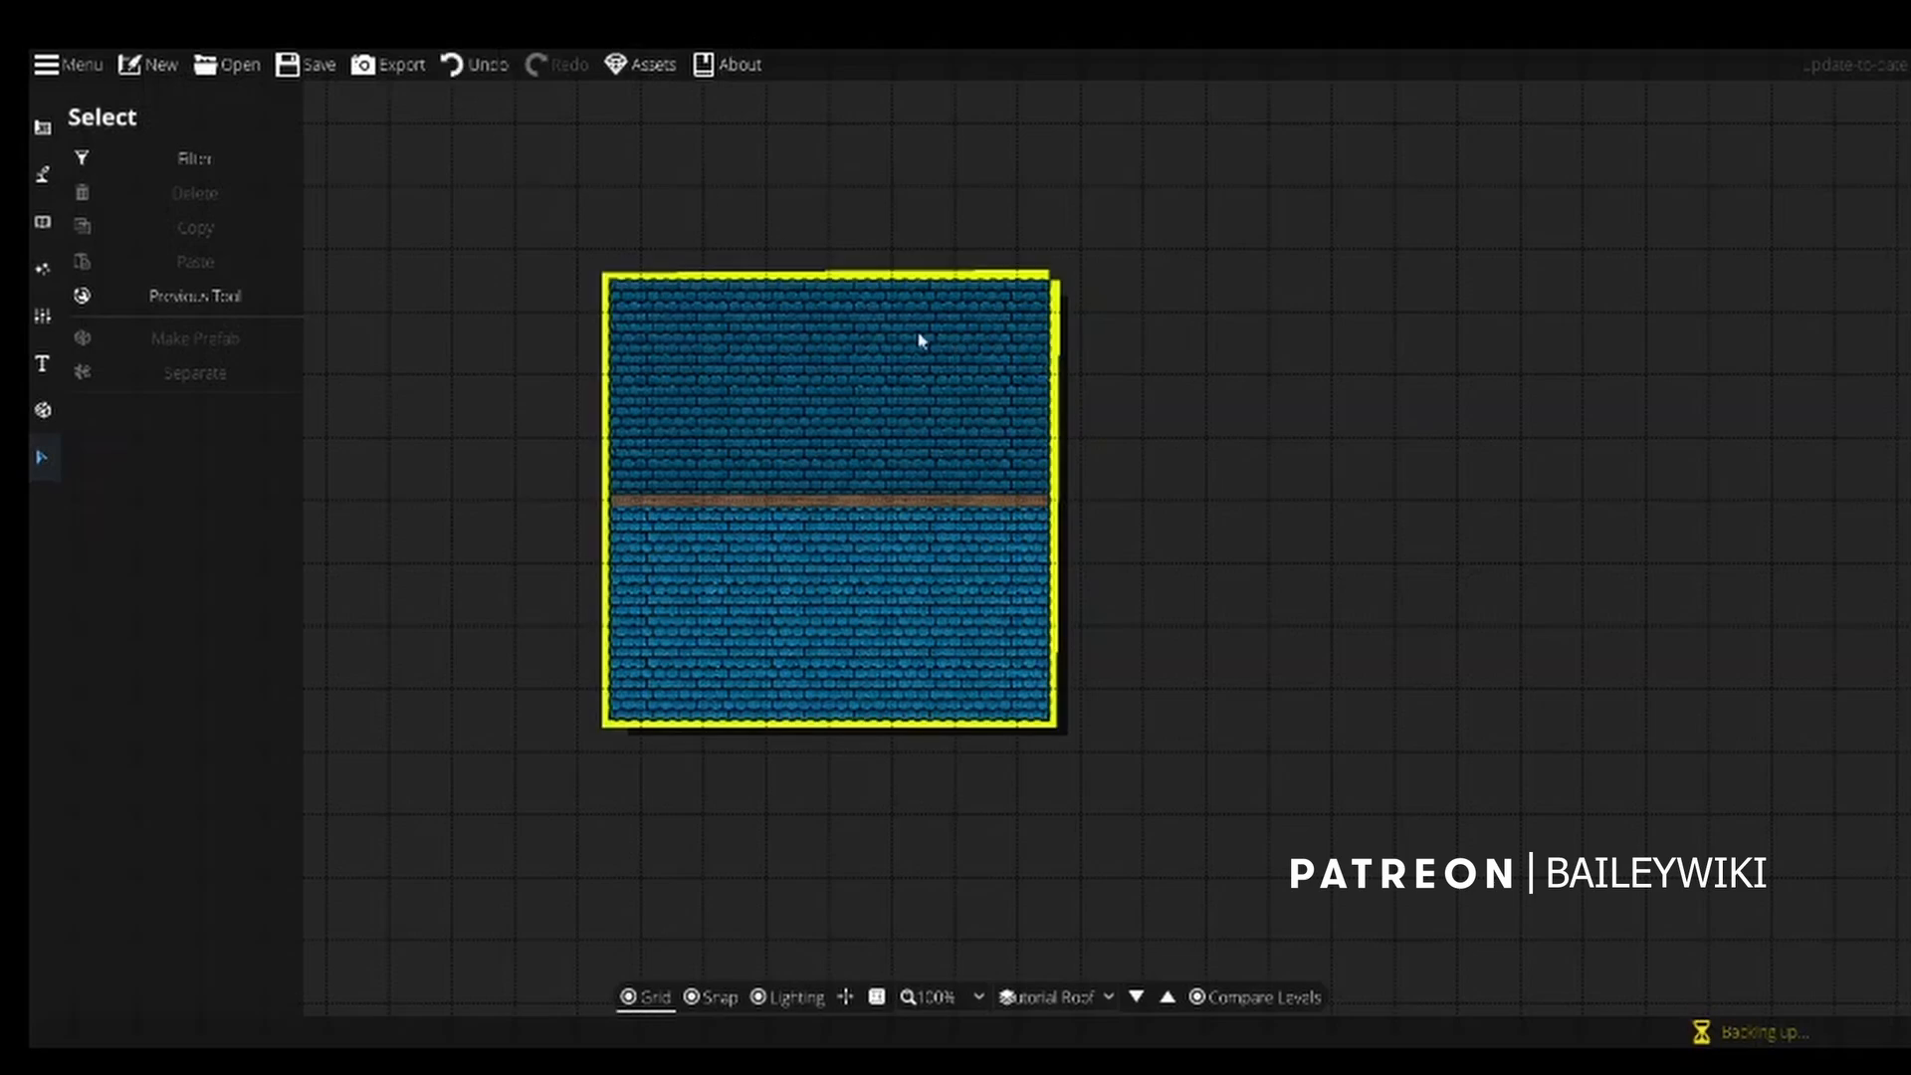
pyautogui.click(384, 65)
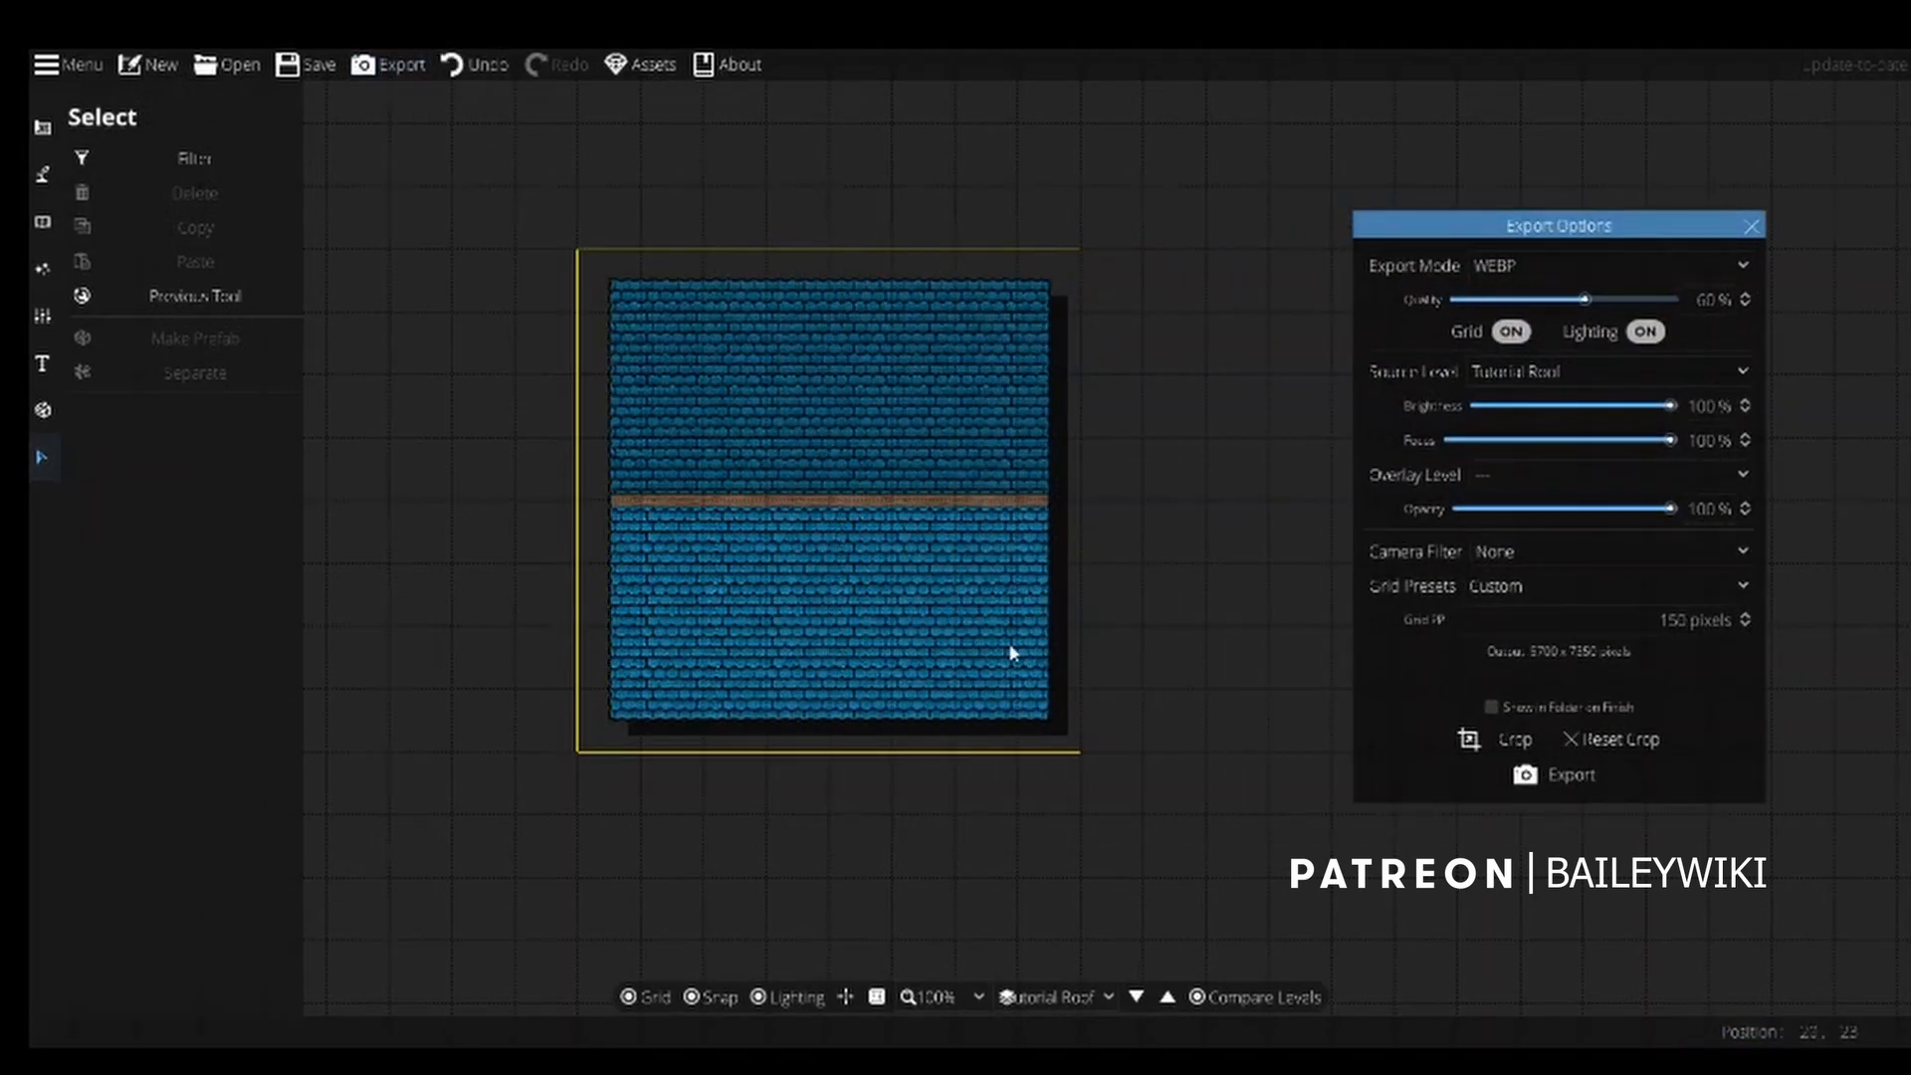
pyautogui.click(1510, 333)
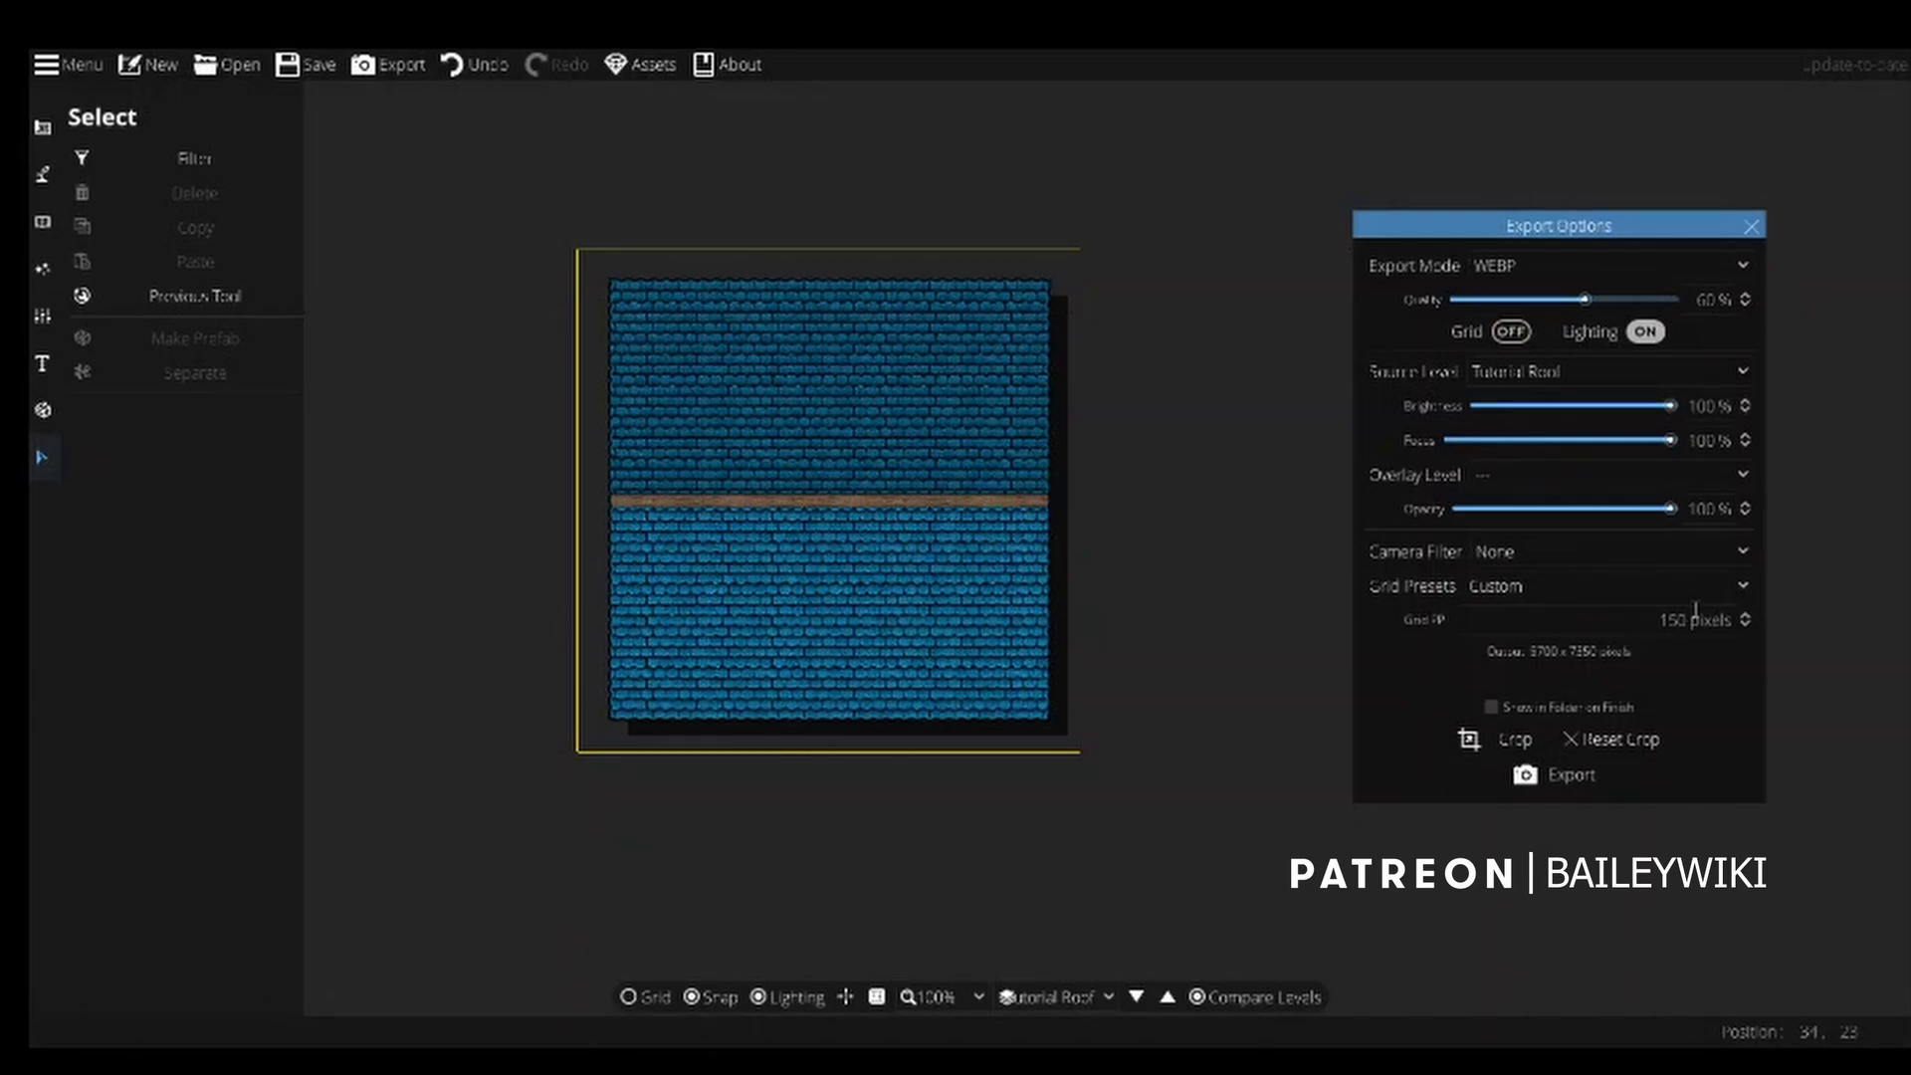
pyautogui.click(1560, 773)
pyautogui.click(1752, 228)
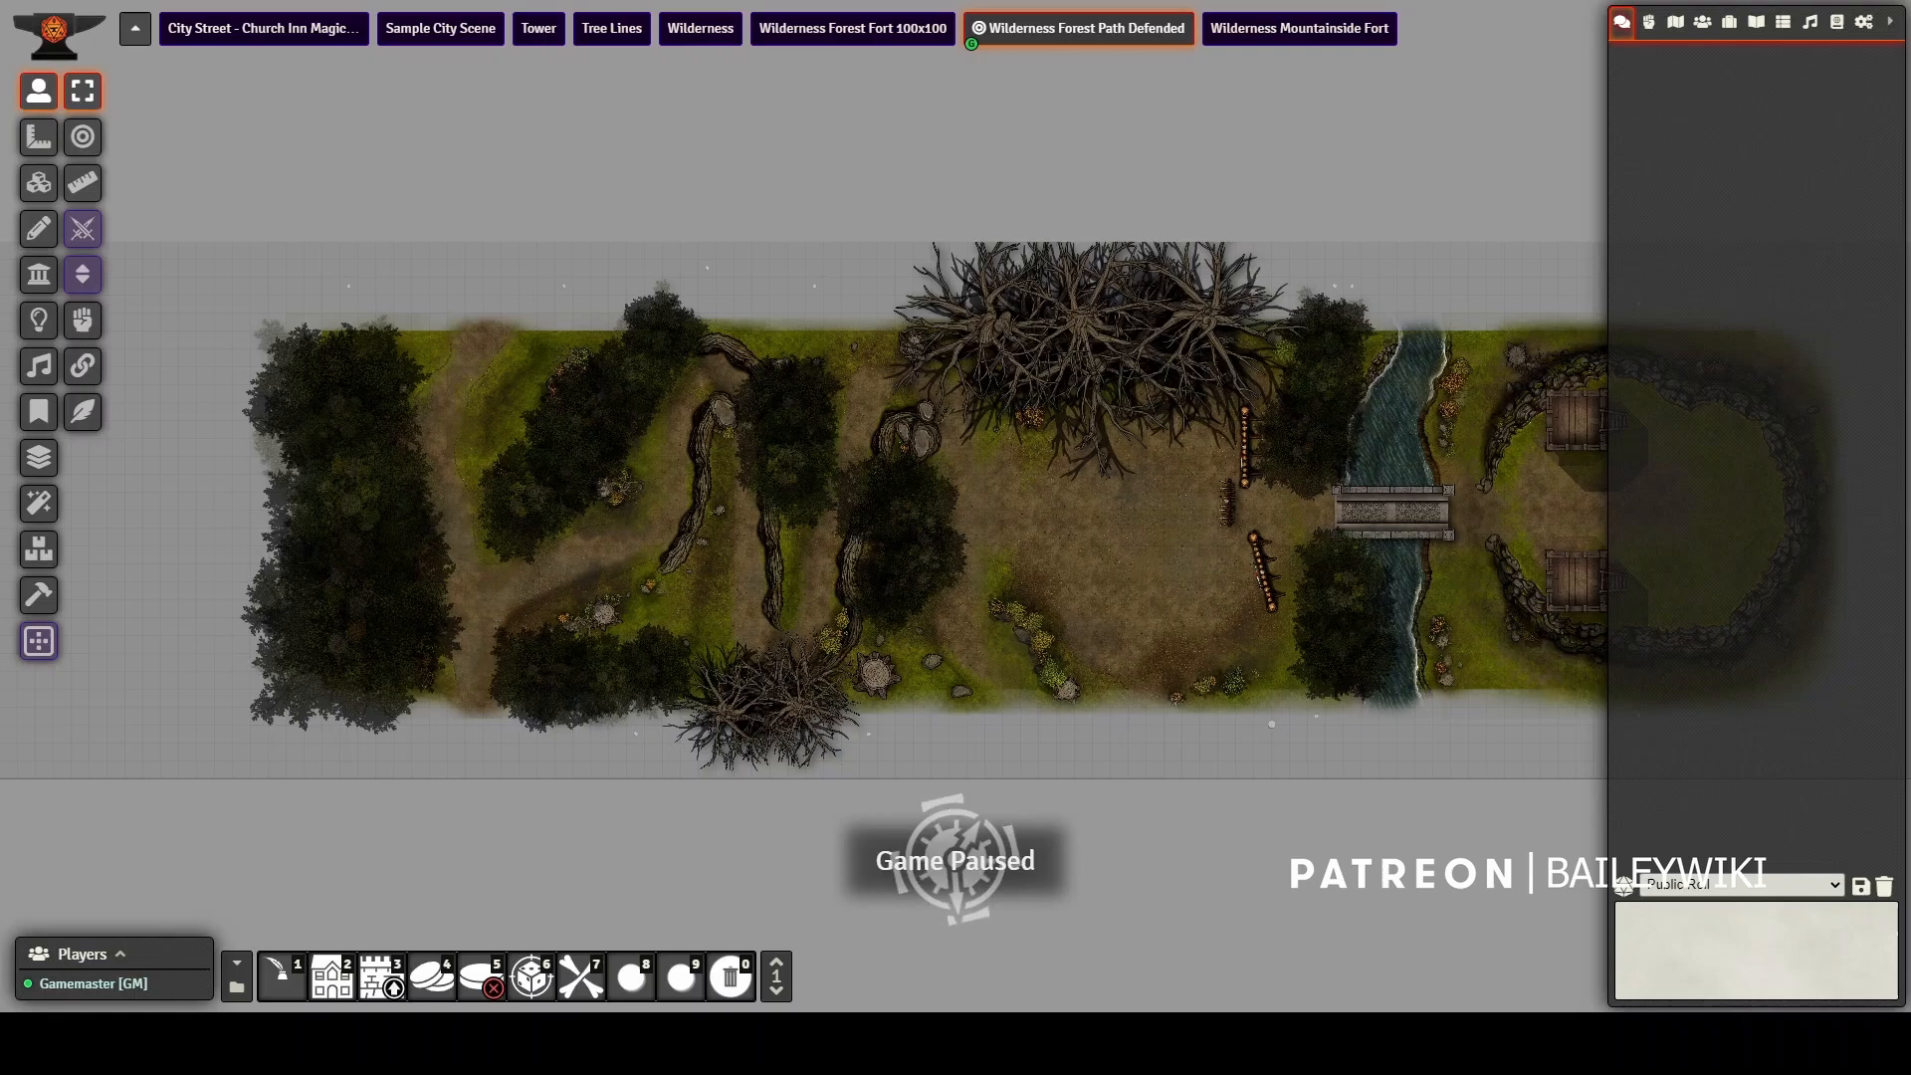
# Switch to Foundry VTT, open the tile image browser over the forest clearing and upload the second-level image and building-test-roof.webp.
pyautogui.scroll(18, 956, 508)
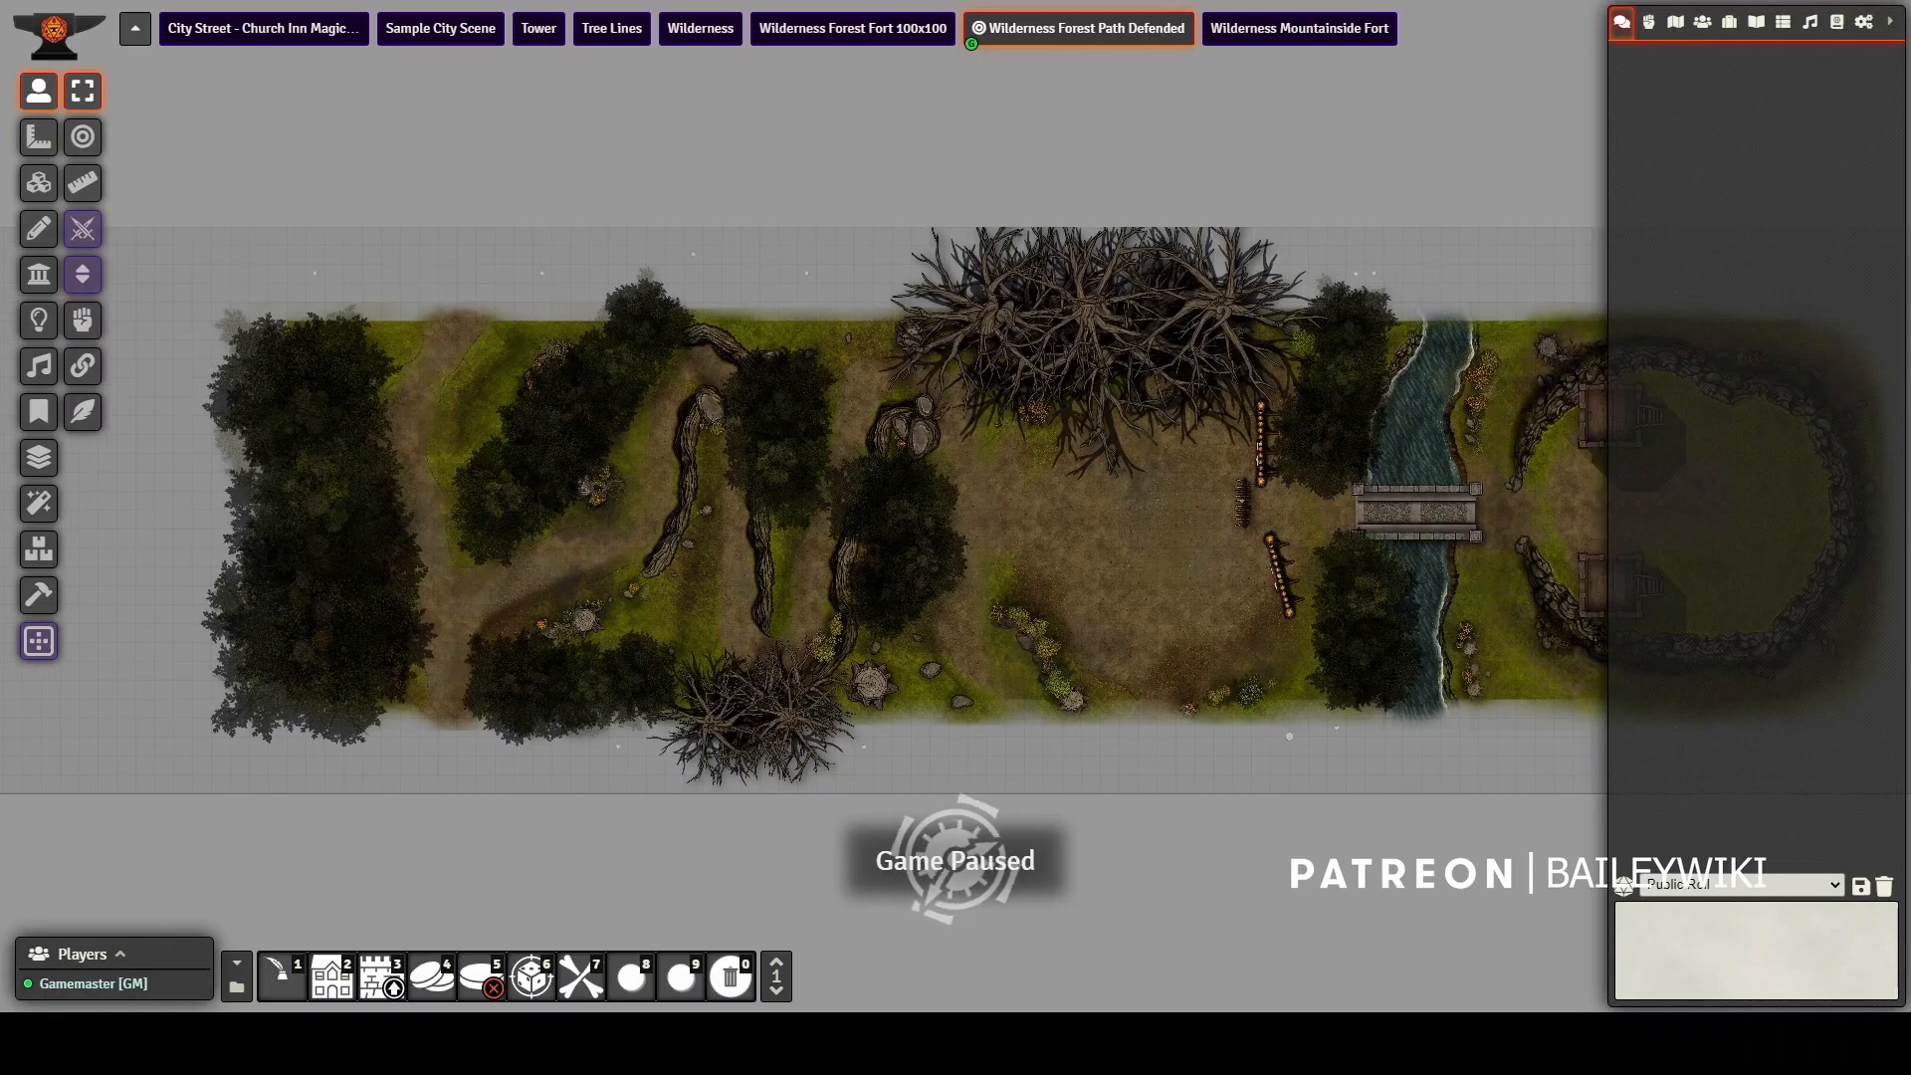
pyautogui.scroll(8, 956, 507)
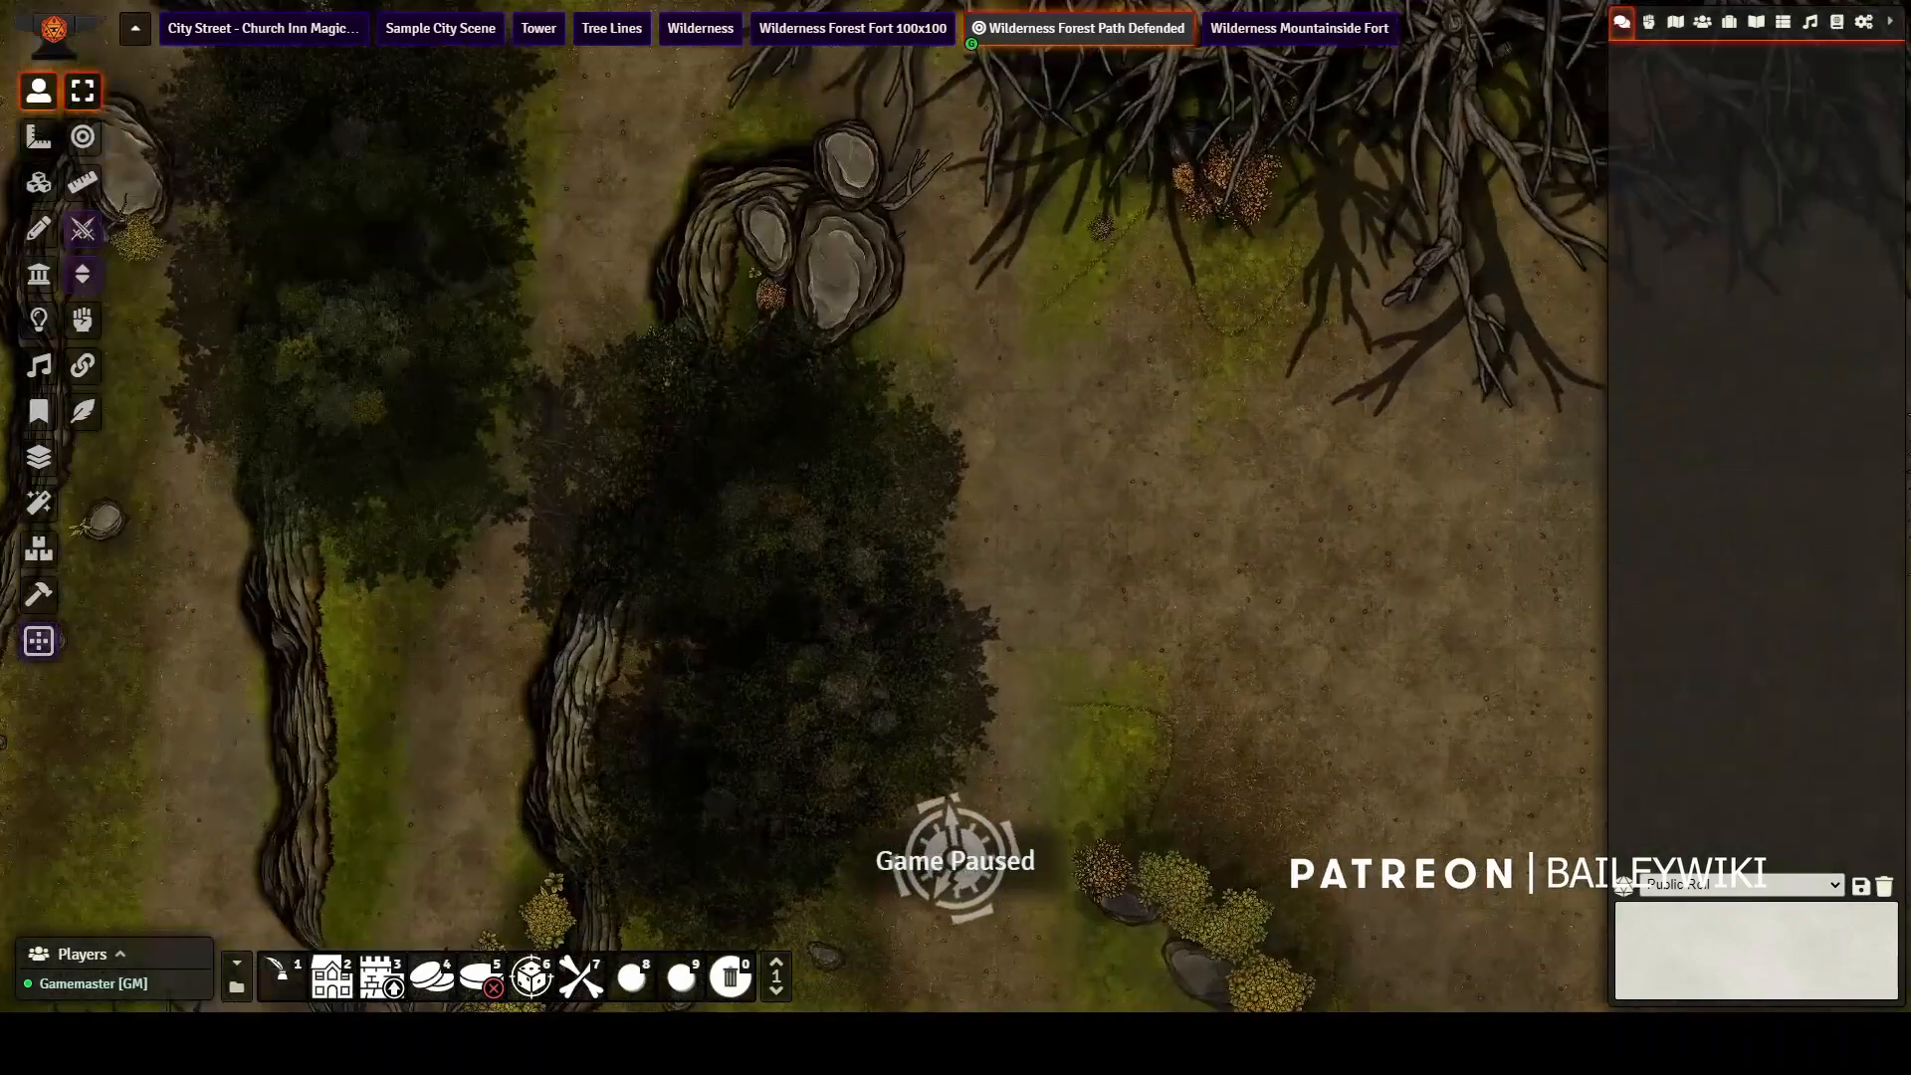
pyautogui.moveTo(926, 488); pyautogui.dragTo(643, 377)
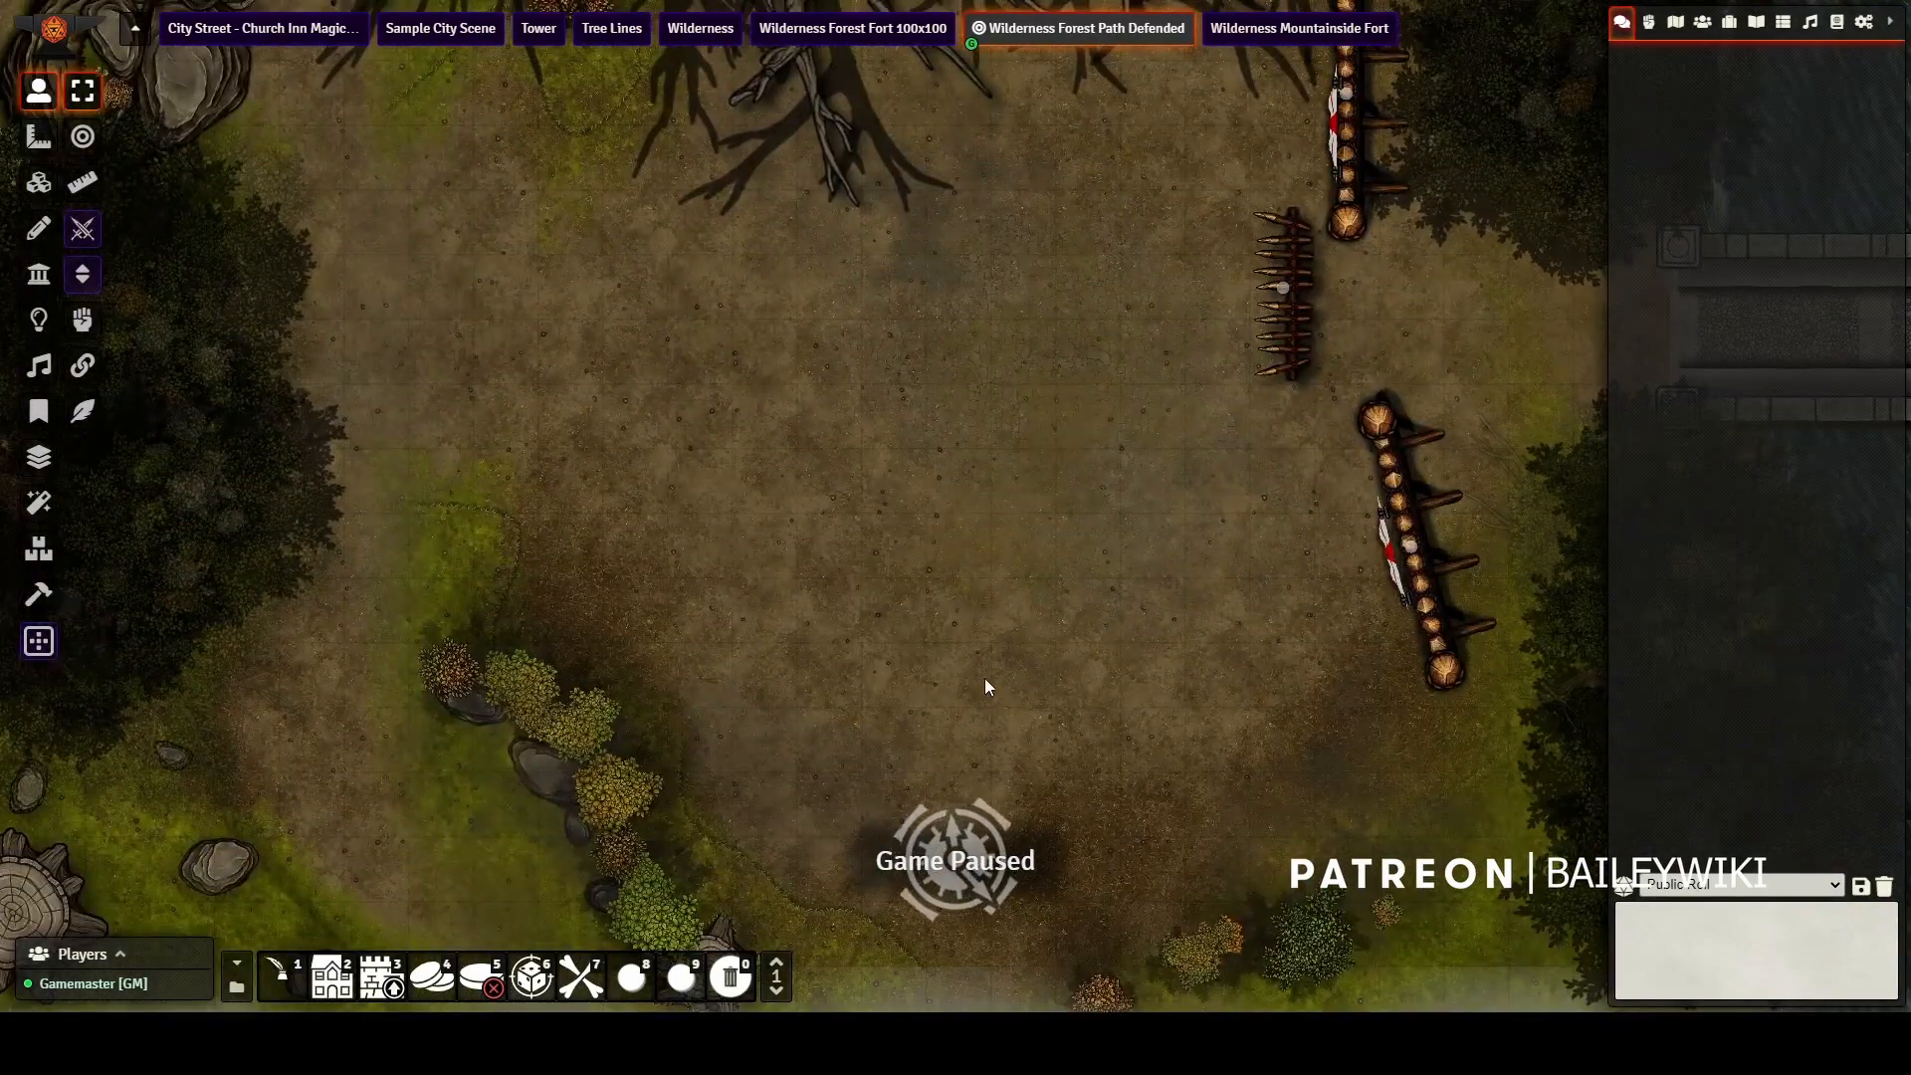
pyautogui.scroll(1, 881, 493)
pyautogui.scroll(-6, 883, 485)
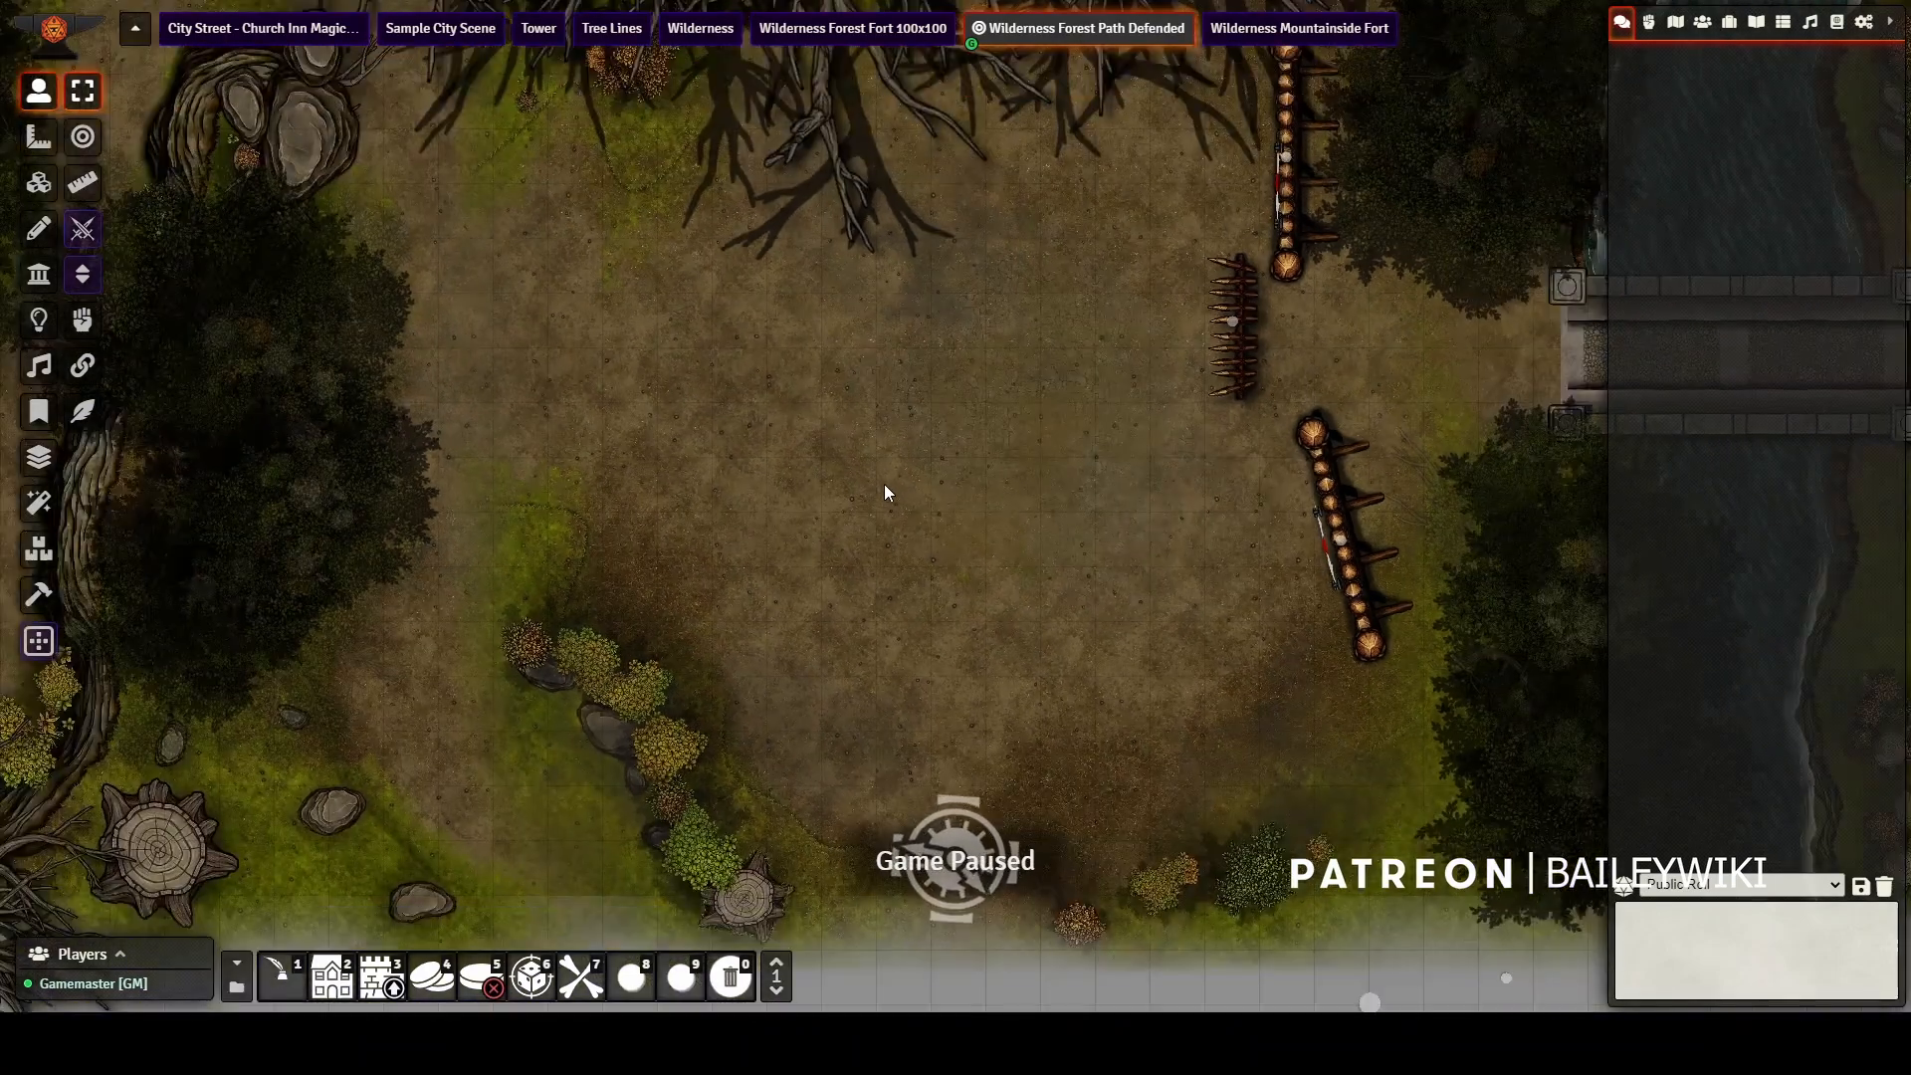
pyautogui.scroll(4, 1007, 462)
pyautogui.click(38, 182)
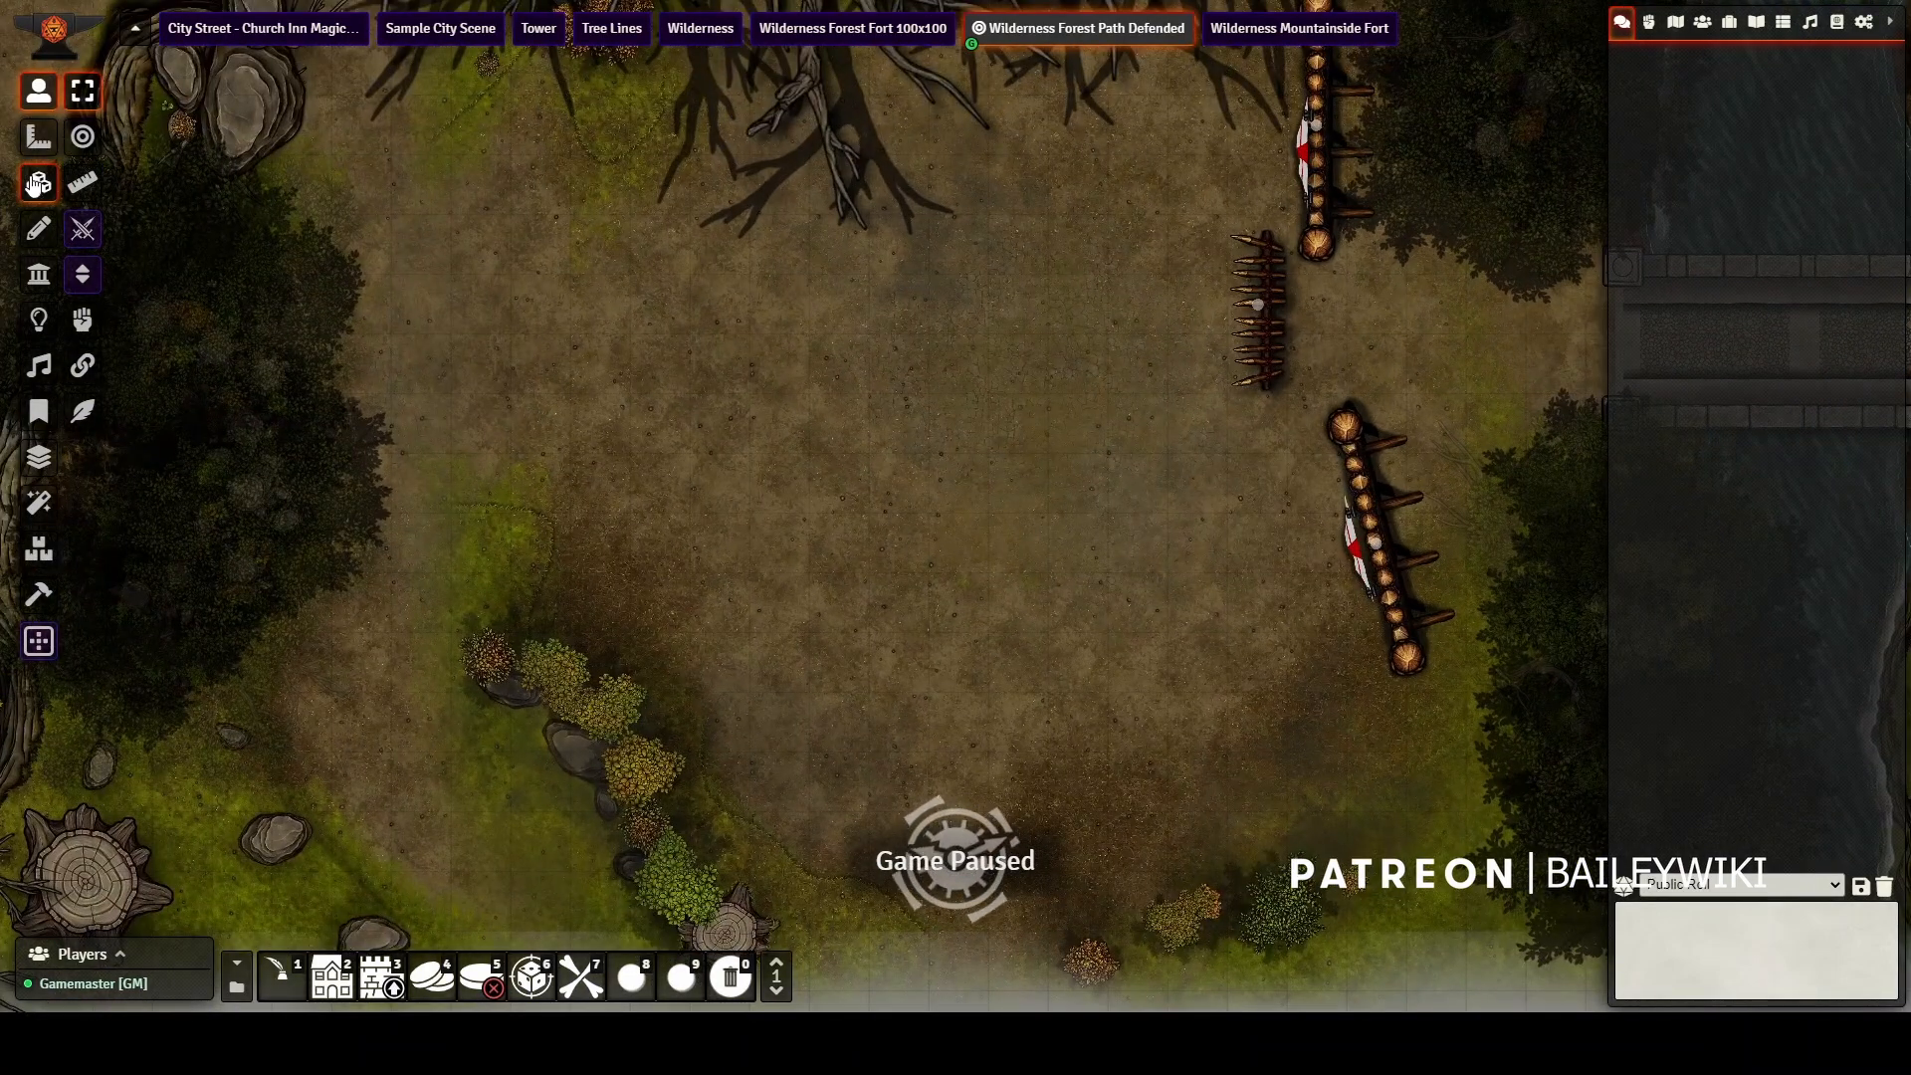
pyautogui.click(83, 229)
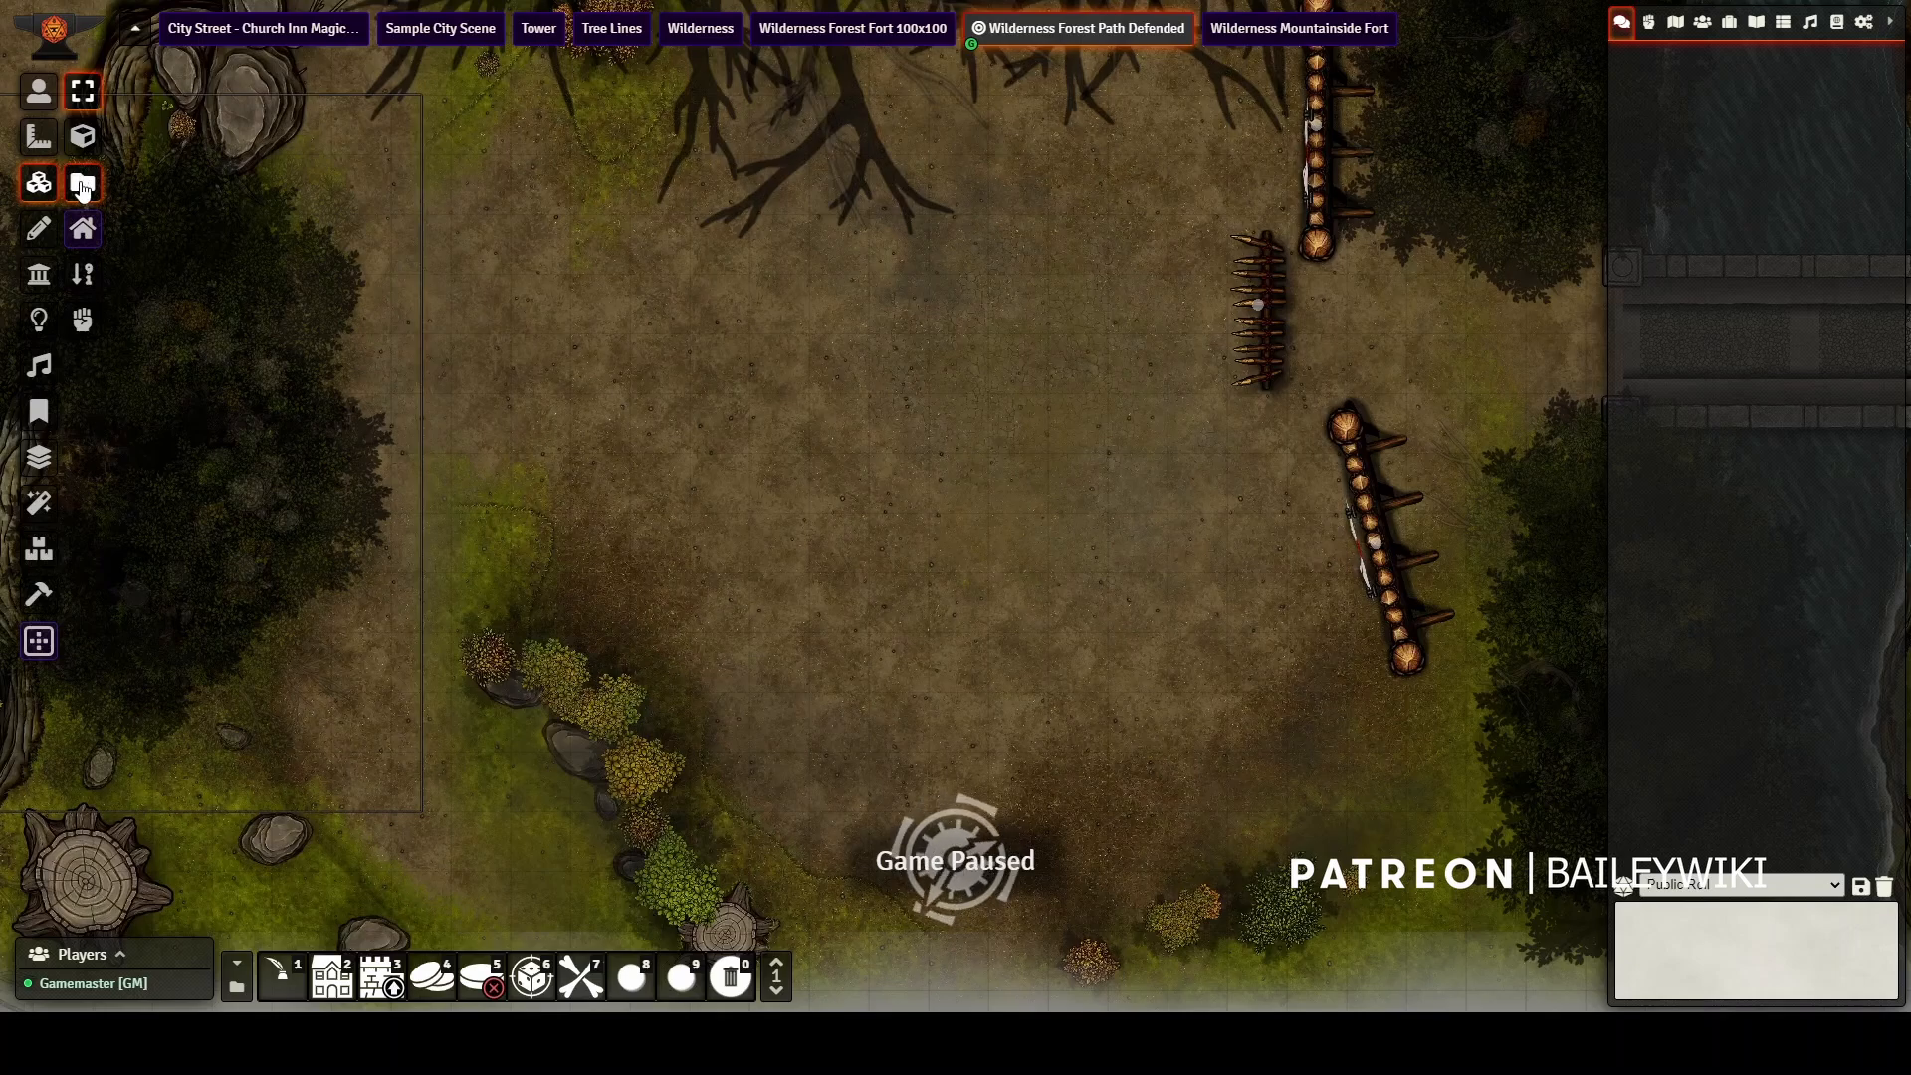
pyautogui.click(83, 186)
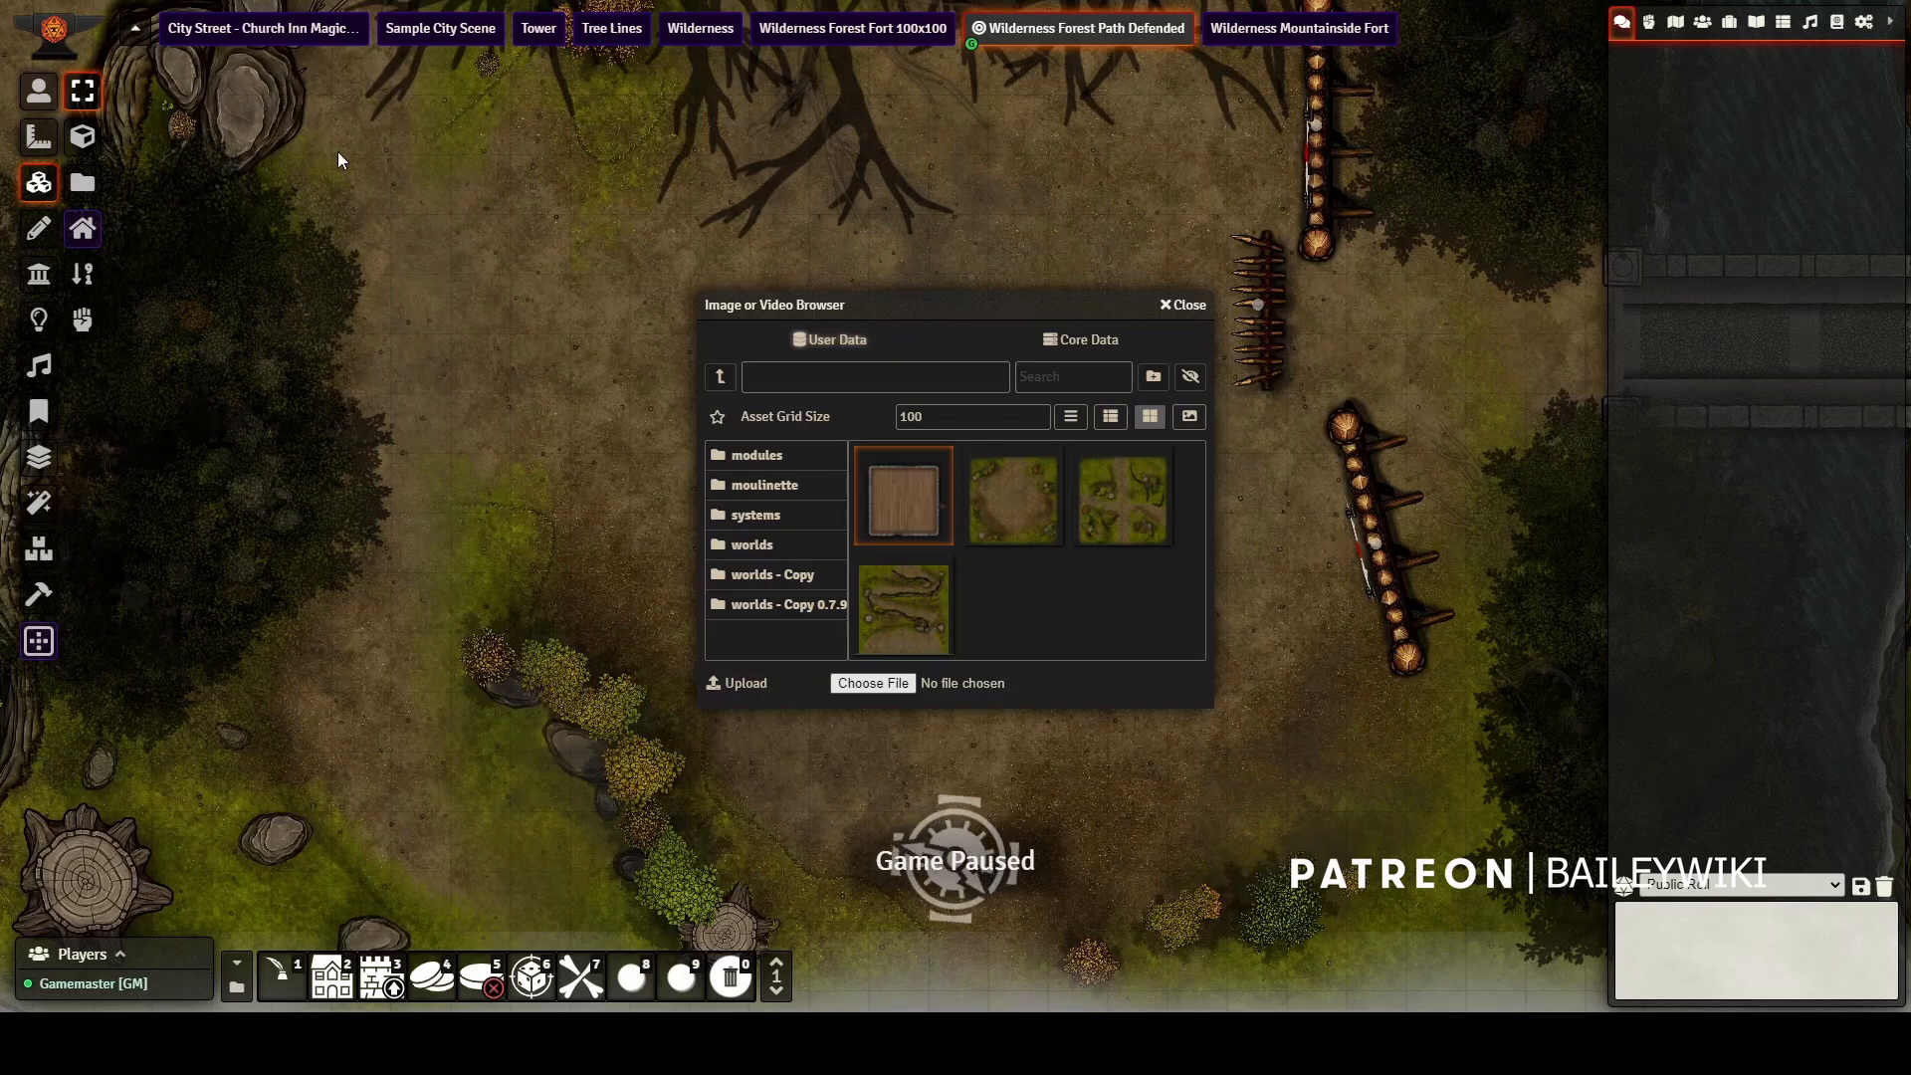
pyautogui.click(797, 503)
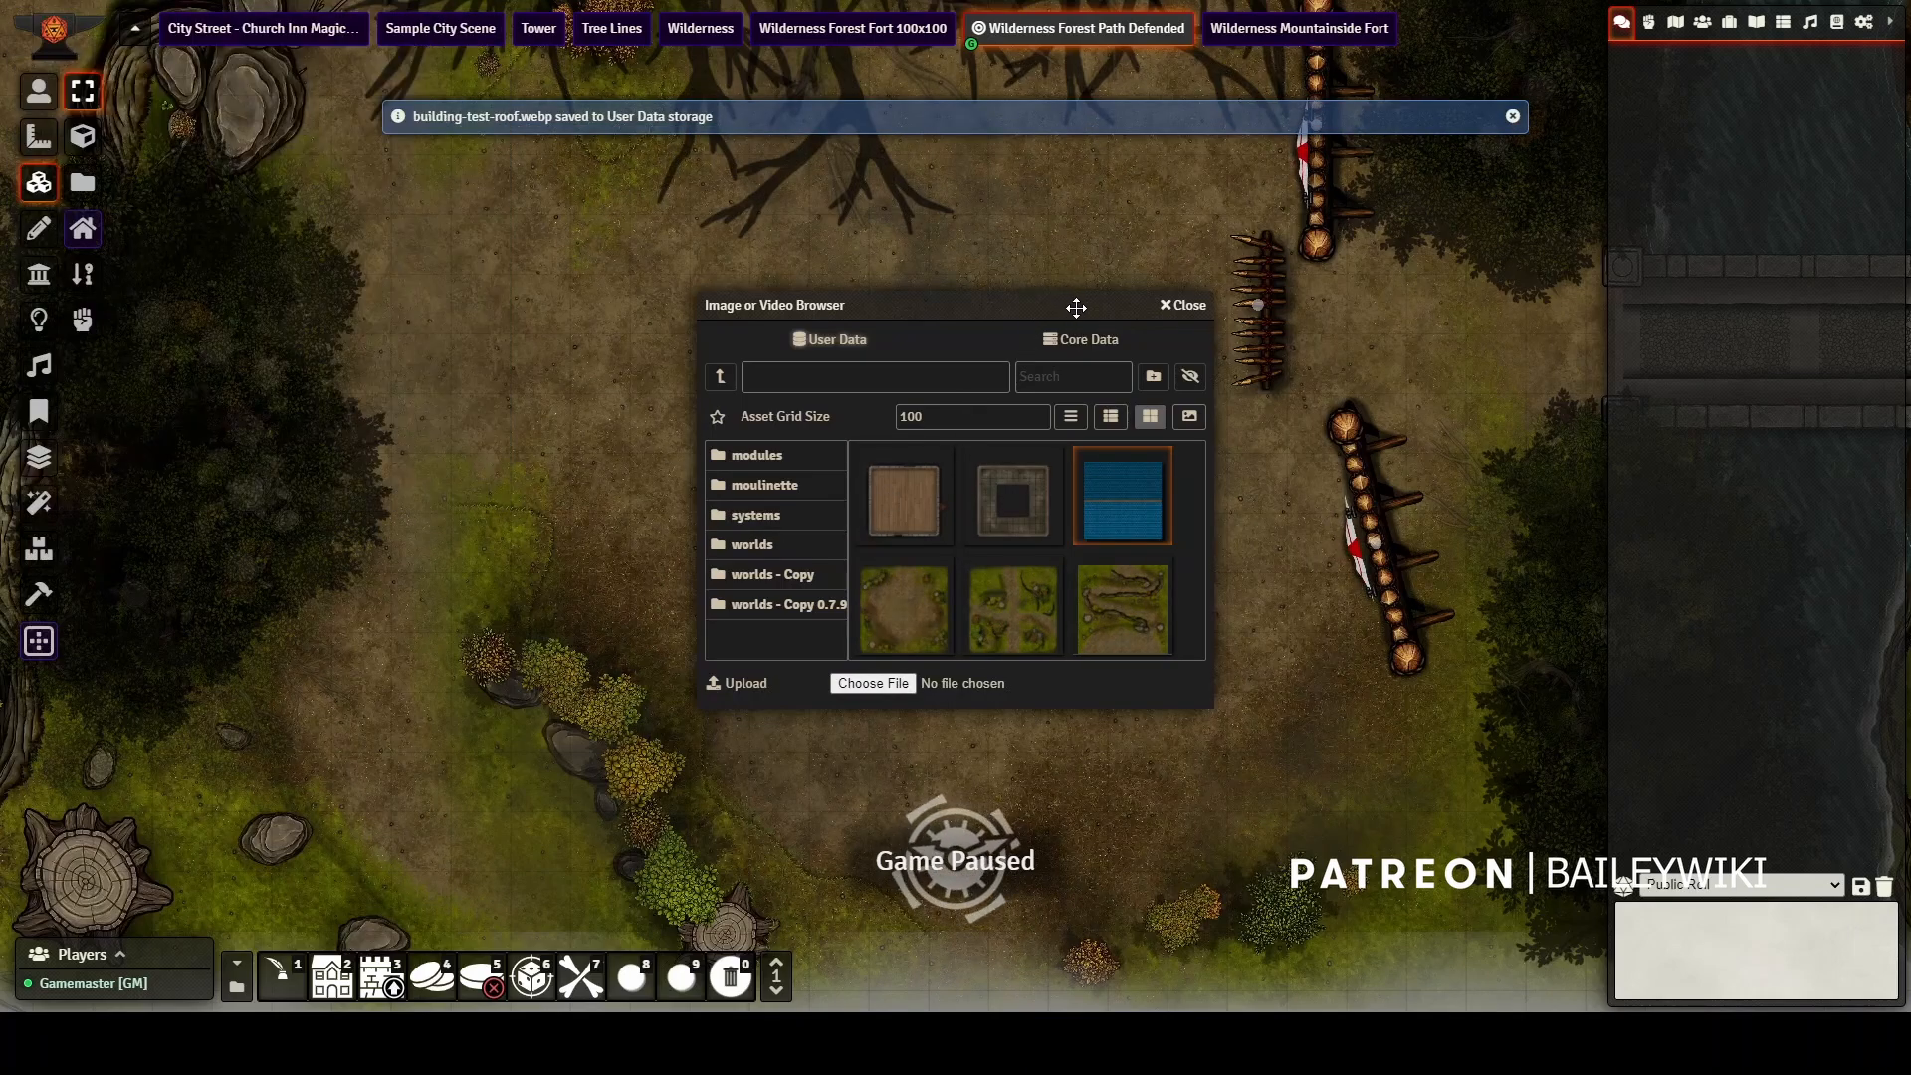
# Set the asset grid size to 150 and place the wooden-floored ground-level building tile in the middle of the clearing.
pyautogui.moveTo(1056, 305); pyautogui.dragTo(588, 260)
pyautogui.doubleClick(463, 371)
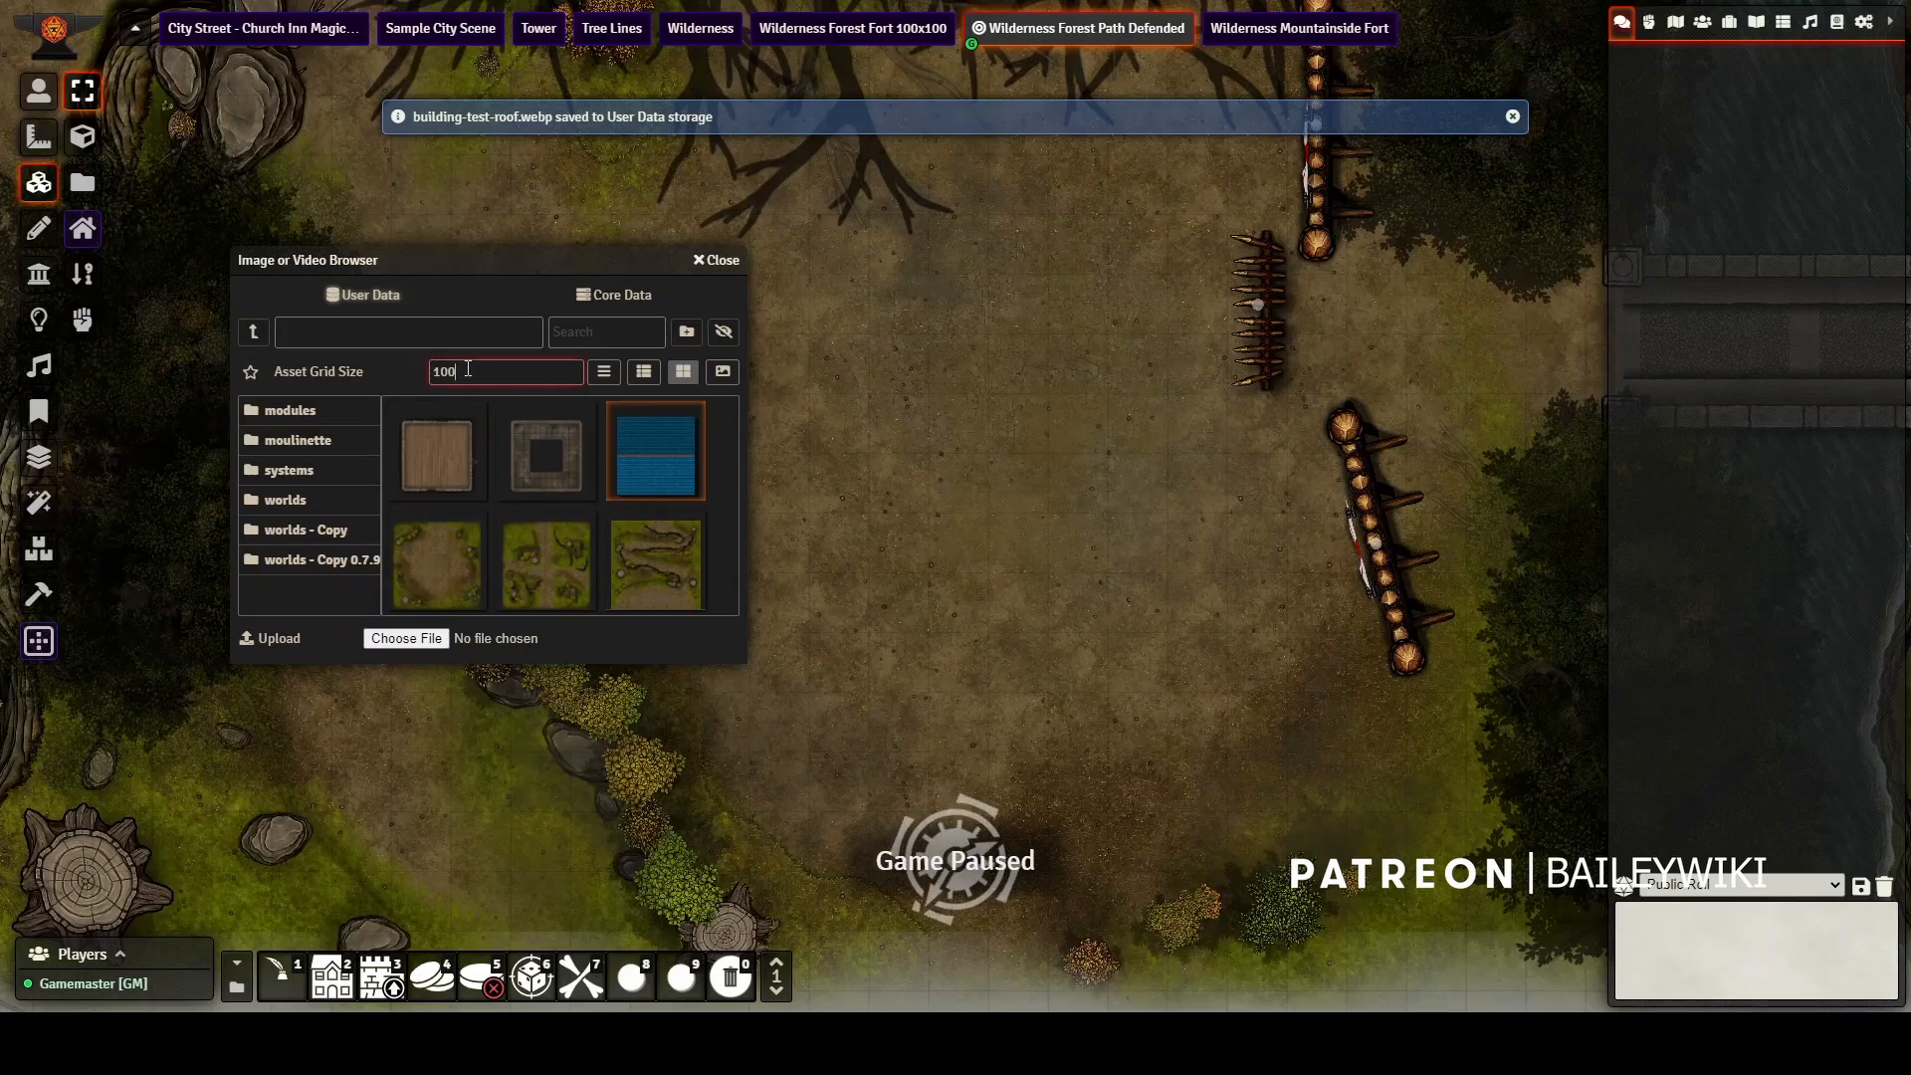
pyautogui.write('150')
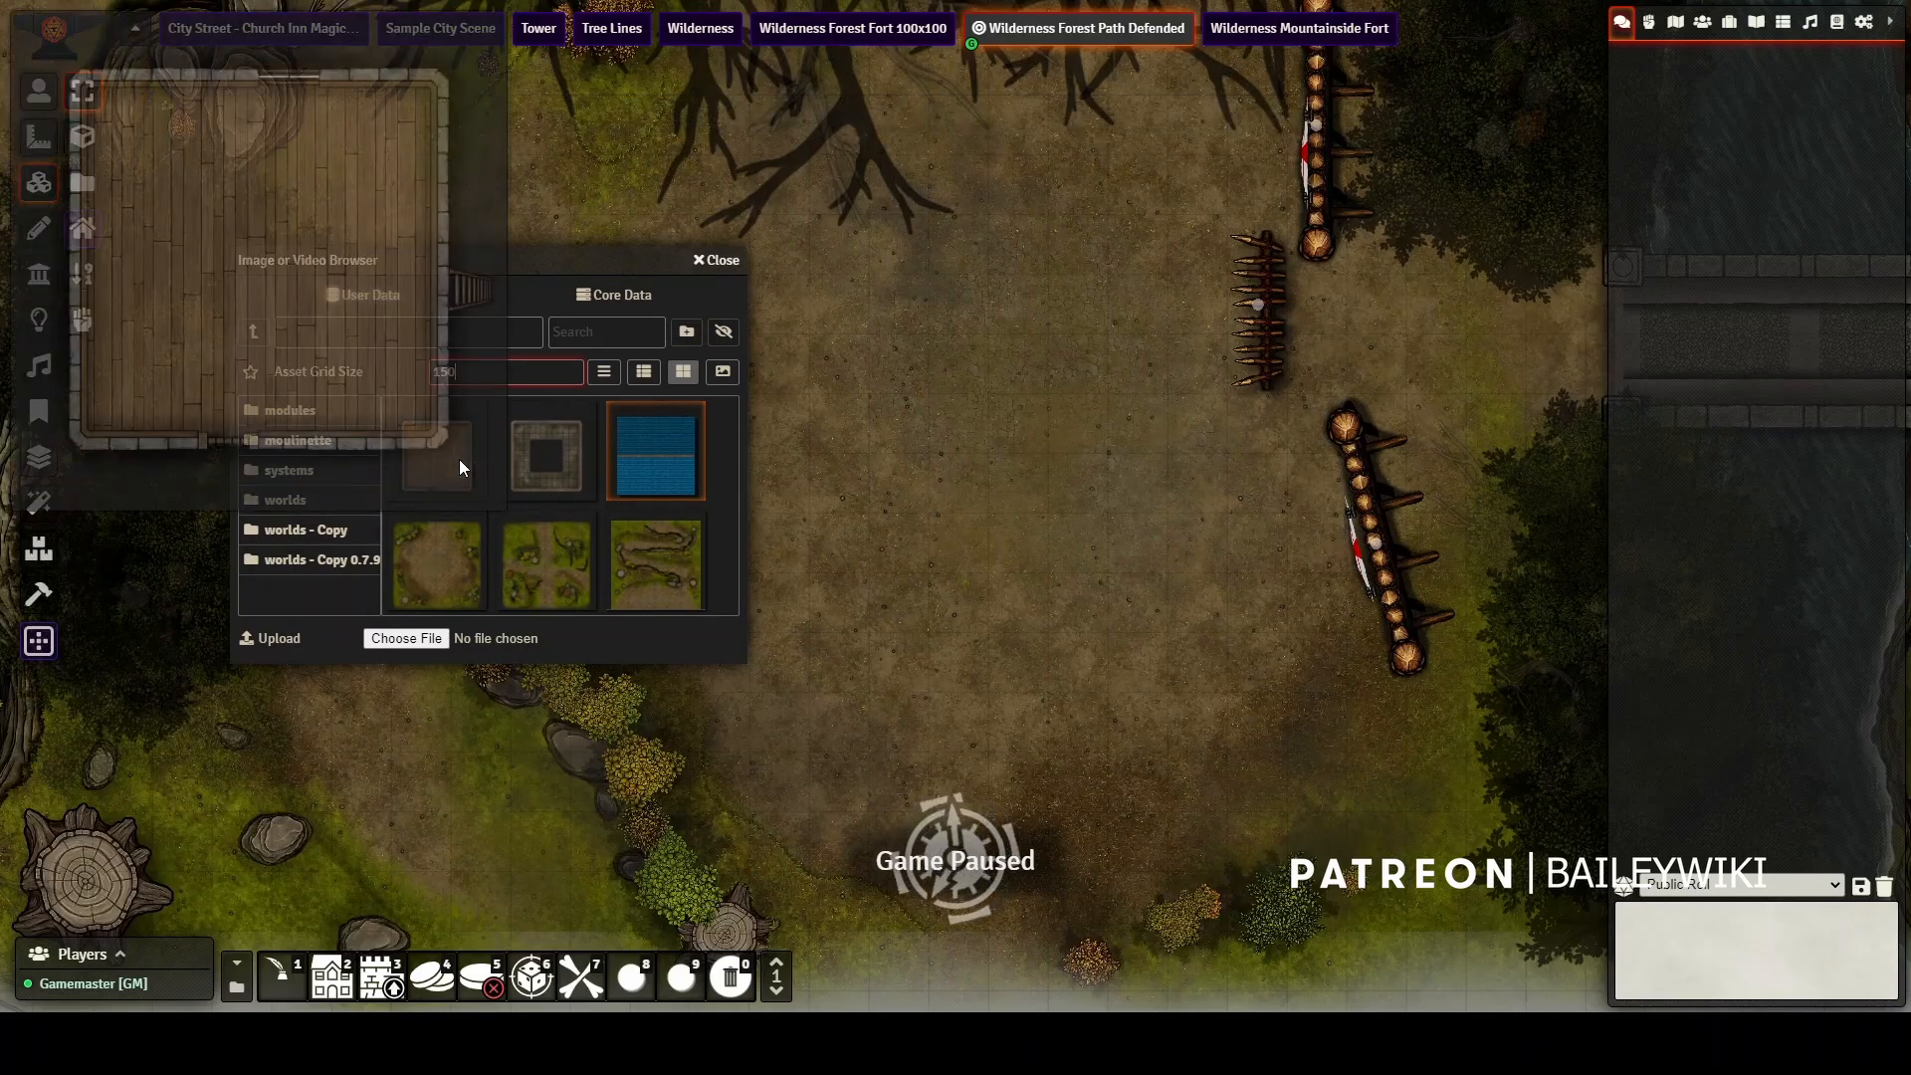
pyautogui.moveTo(601, 265); pyautogui.dragTo(1538, 254)
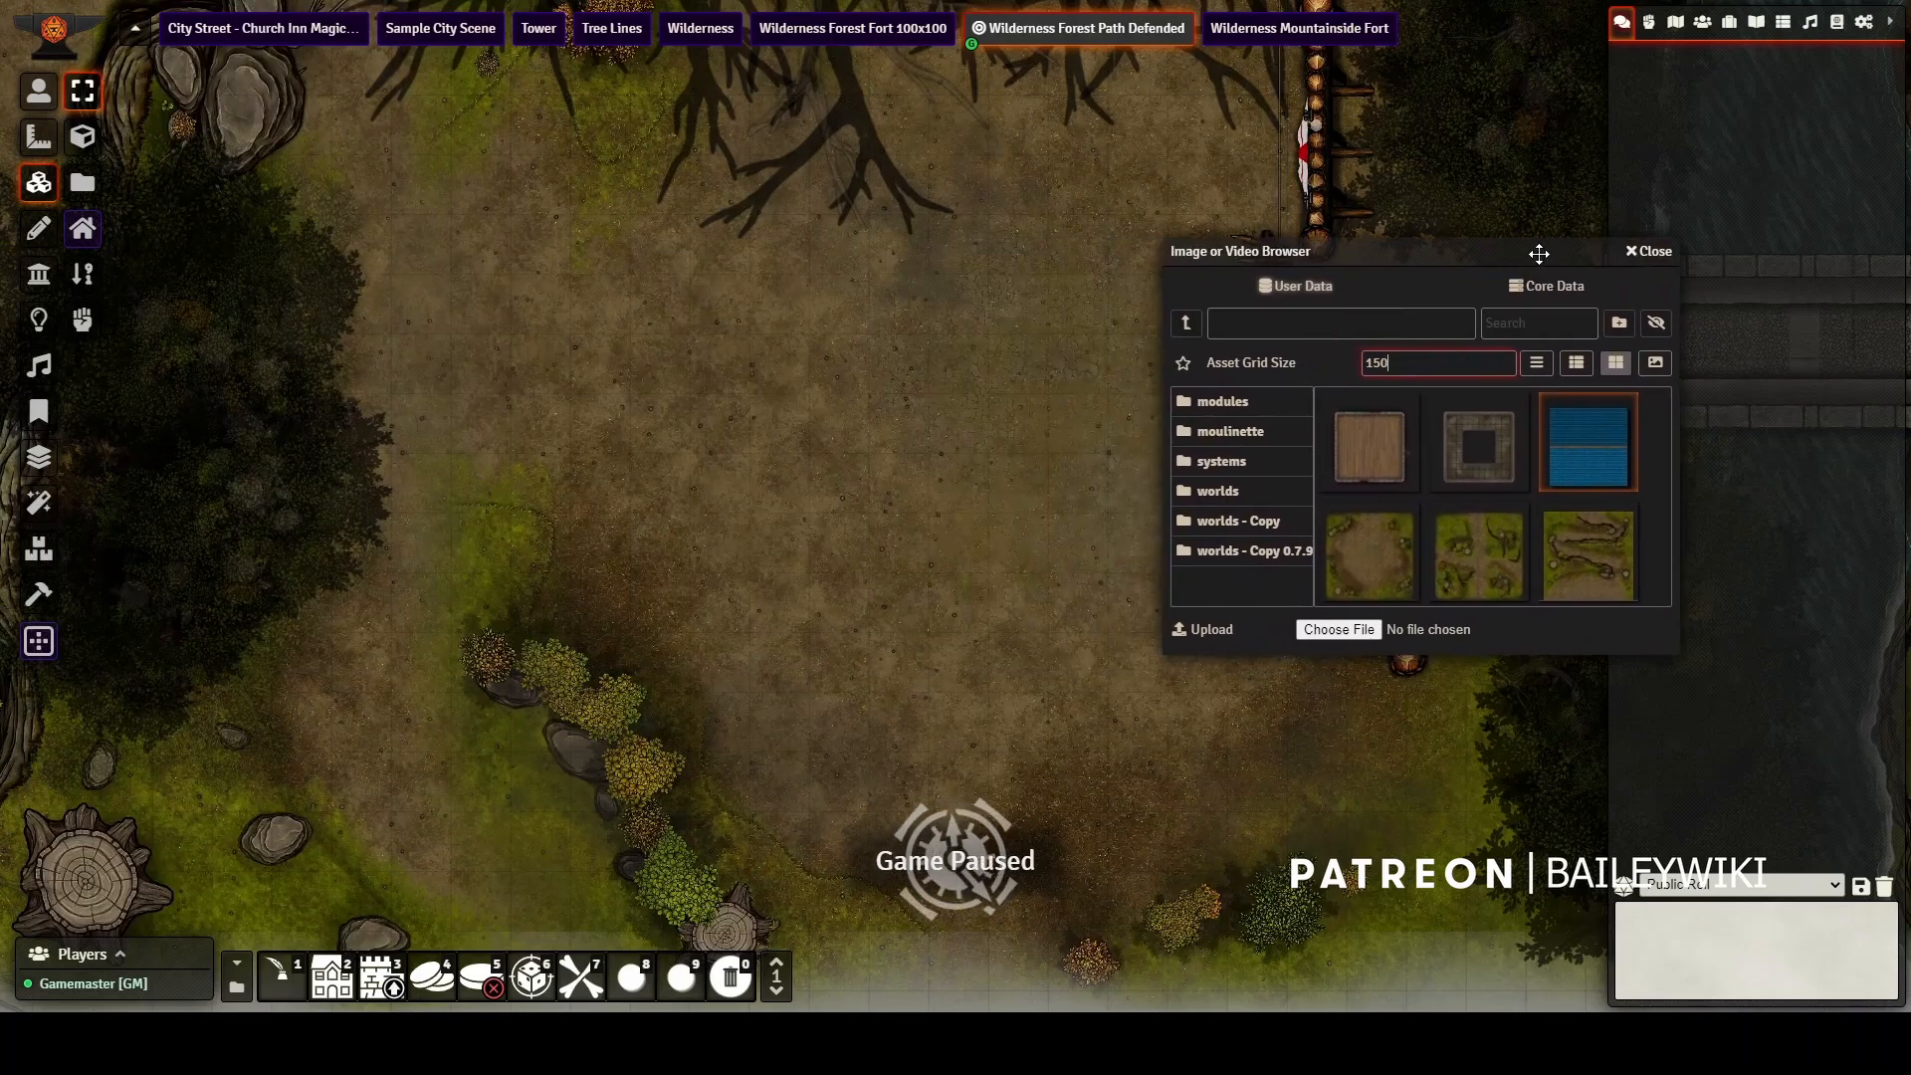
pyautogui.click(1365, 453)
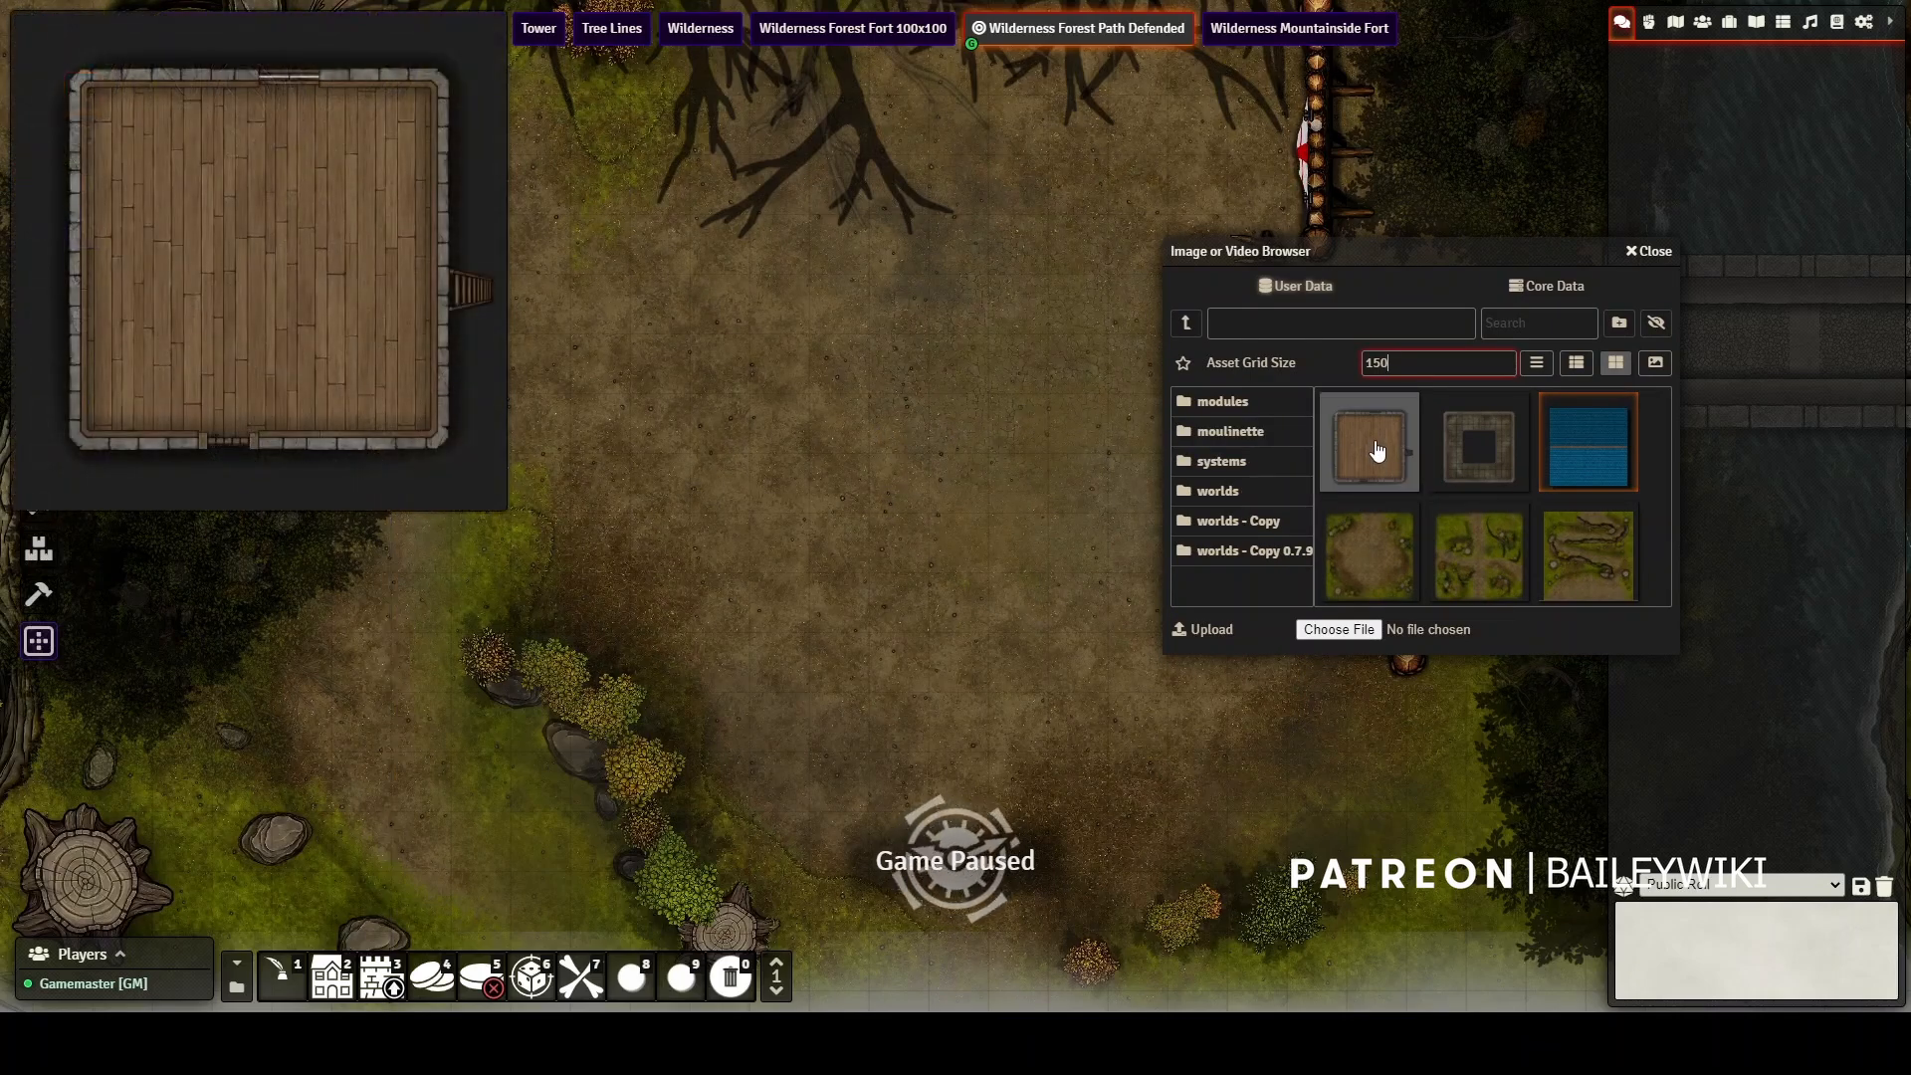
pyautogui.moveTo(1266, 457); pyautogui.dragTo(926, 504)
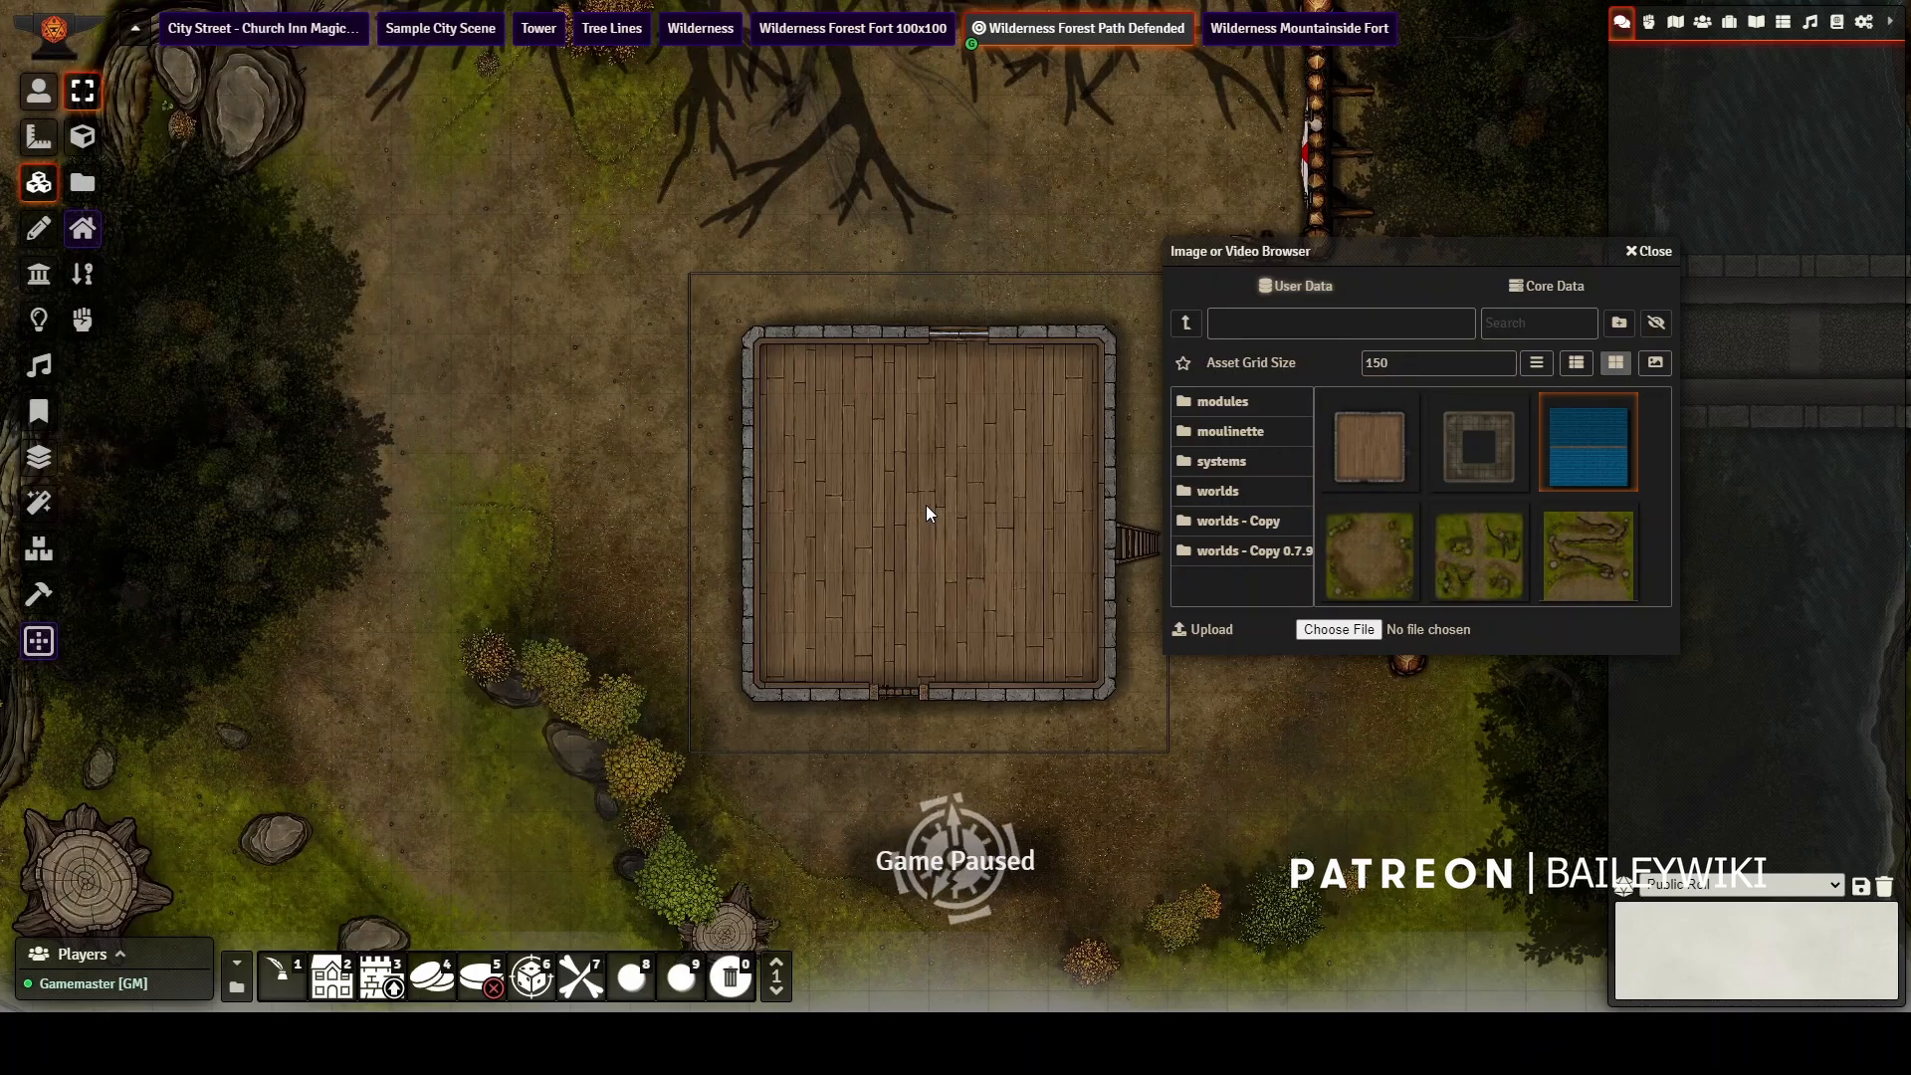
pyautogui.scroll(-7, 1233, 778)
pyautogui.moveTo(1232, 779); pyautogui.dragTo(1144, 726)
pyautogui.click(854, 492)
pyautogui.scroll(10, 858, 494)
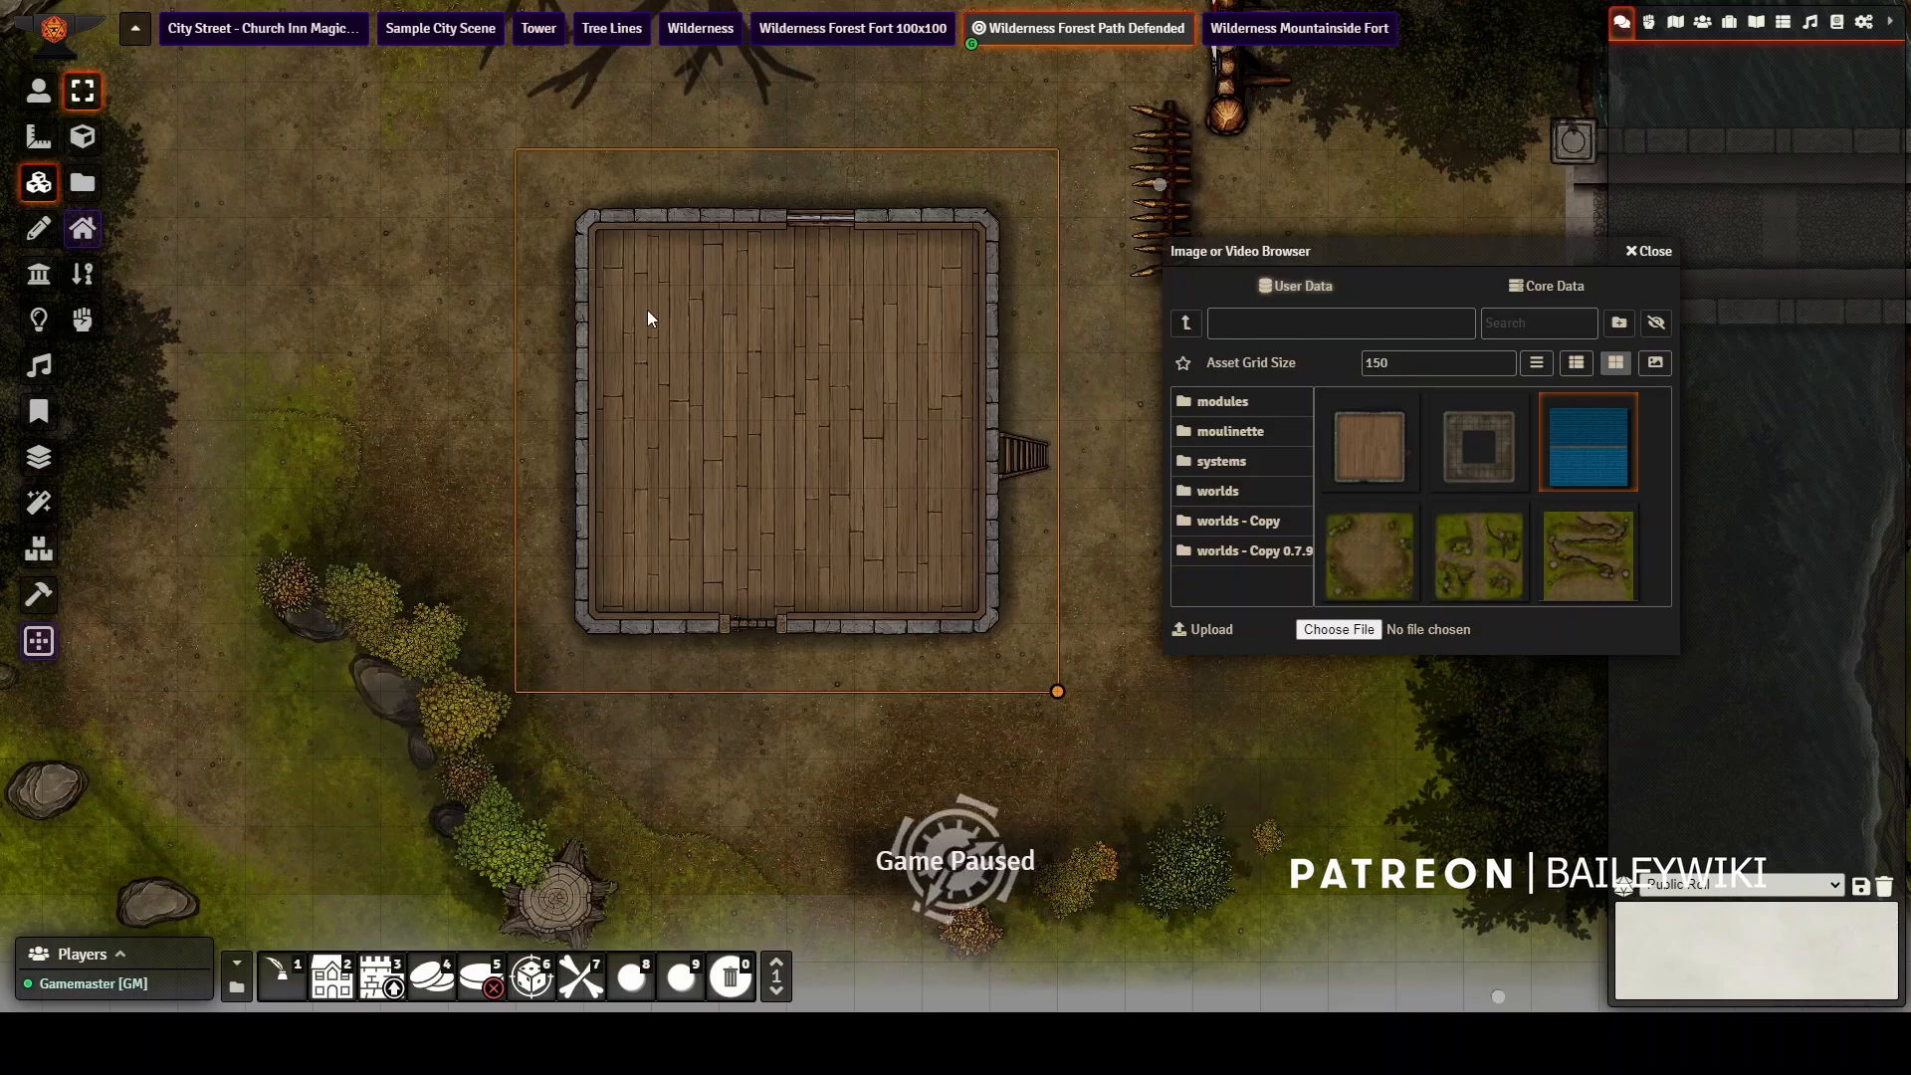
# Activate the 10–19 level in the Levels layer tool and place the second-level building tile exactly over the ground-level tile.
pyautogui.click(39, 459)
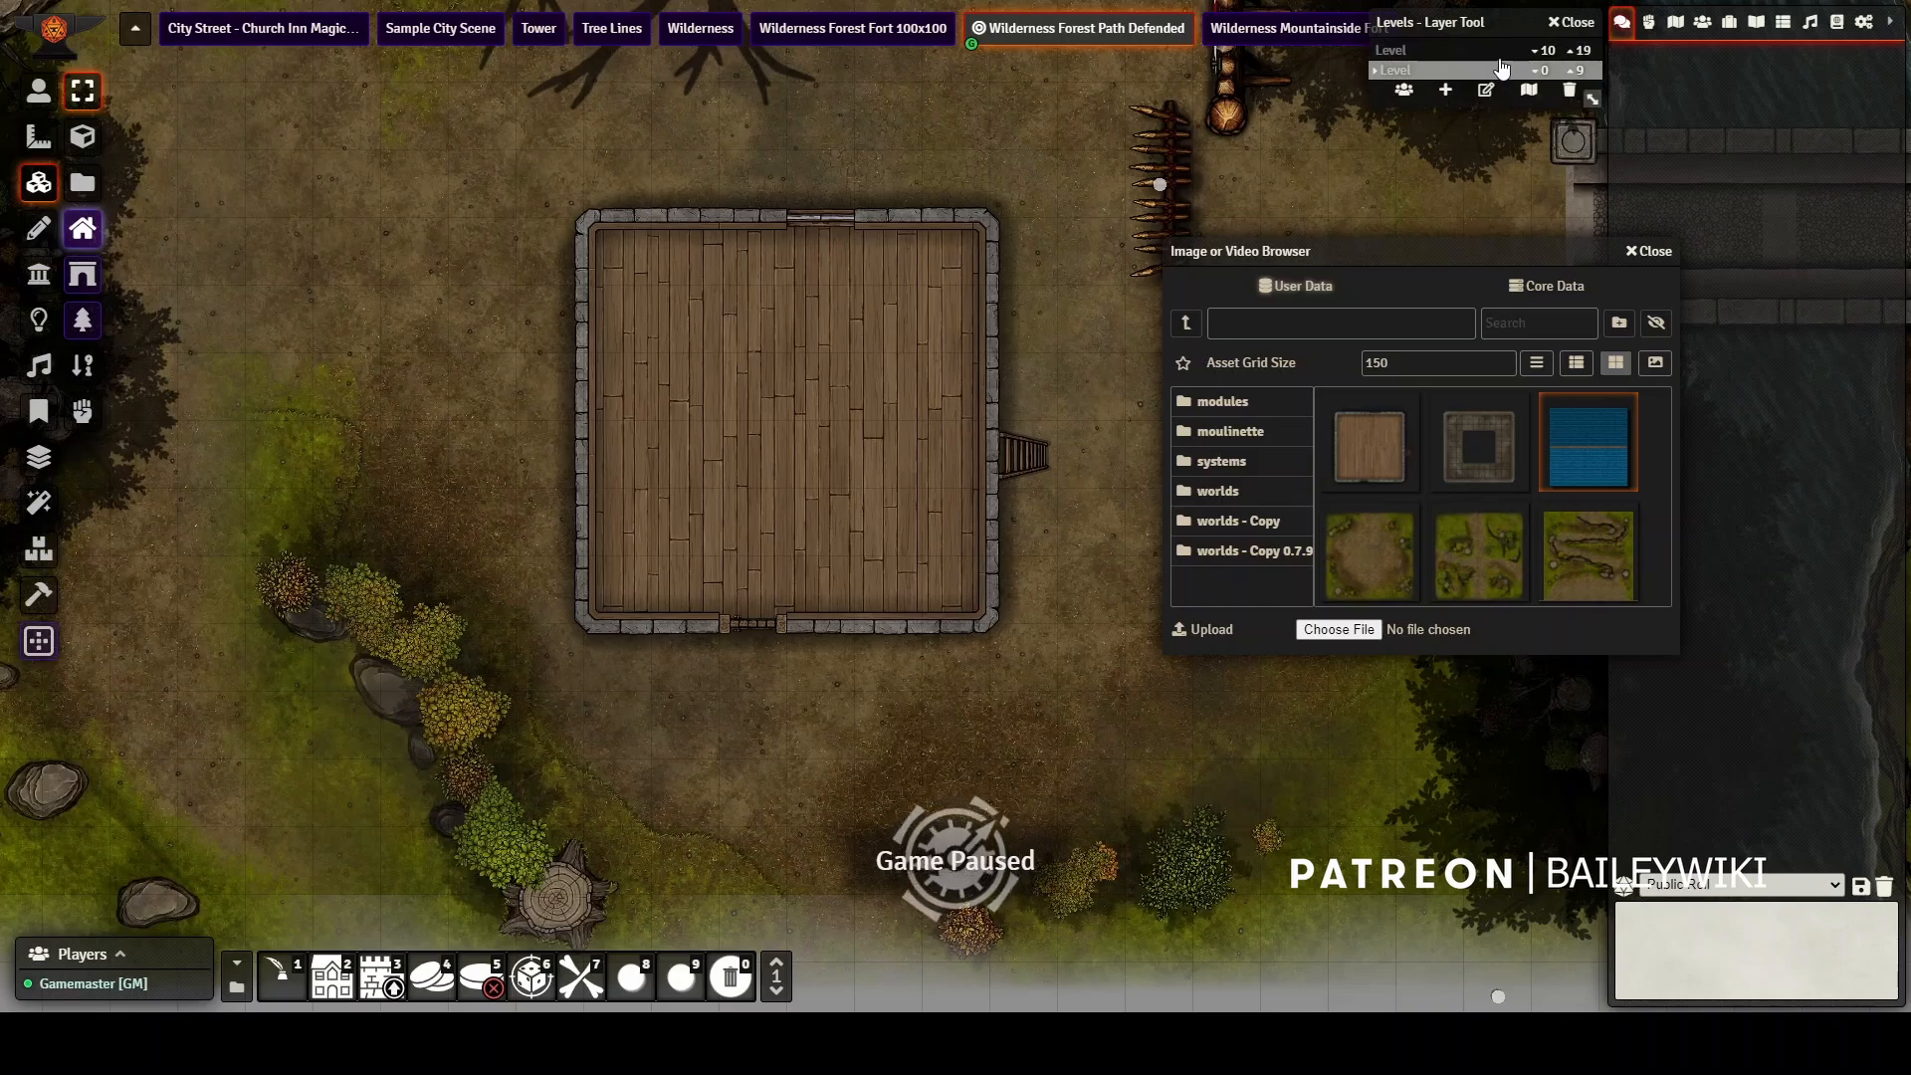
pyautogui.click(1473, 57)
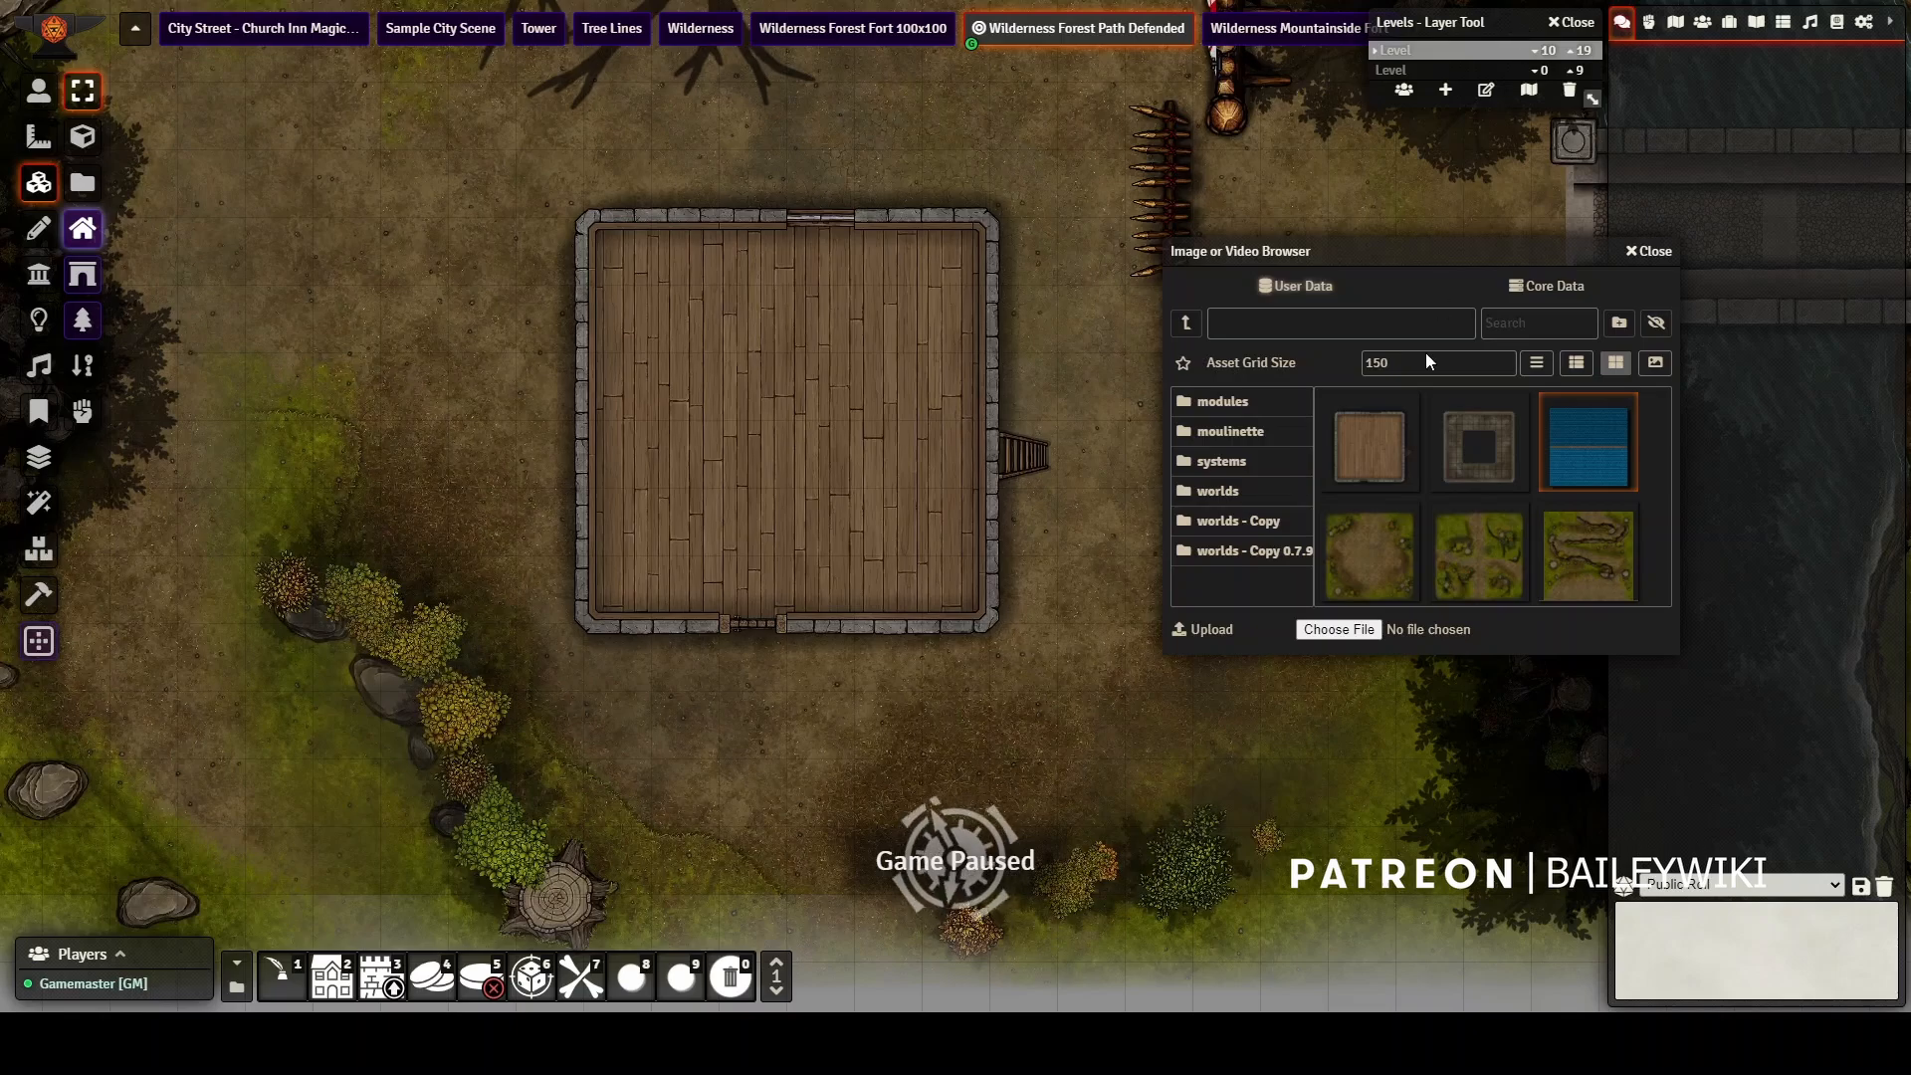
pyautogui.moveTo(1501, 446)
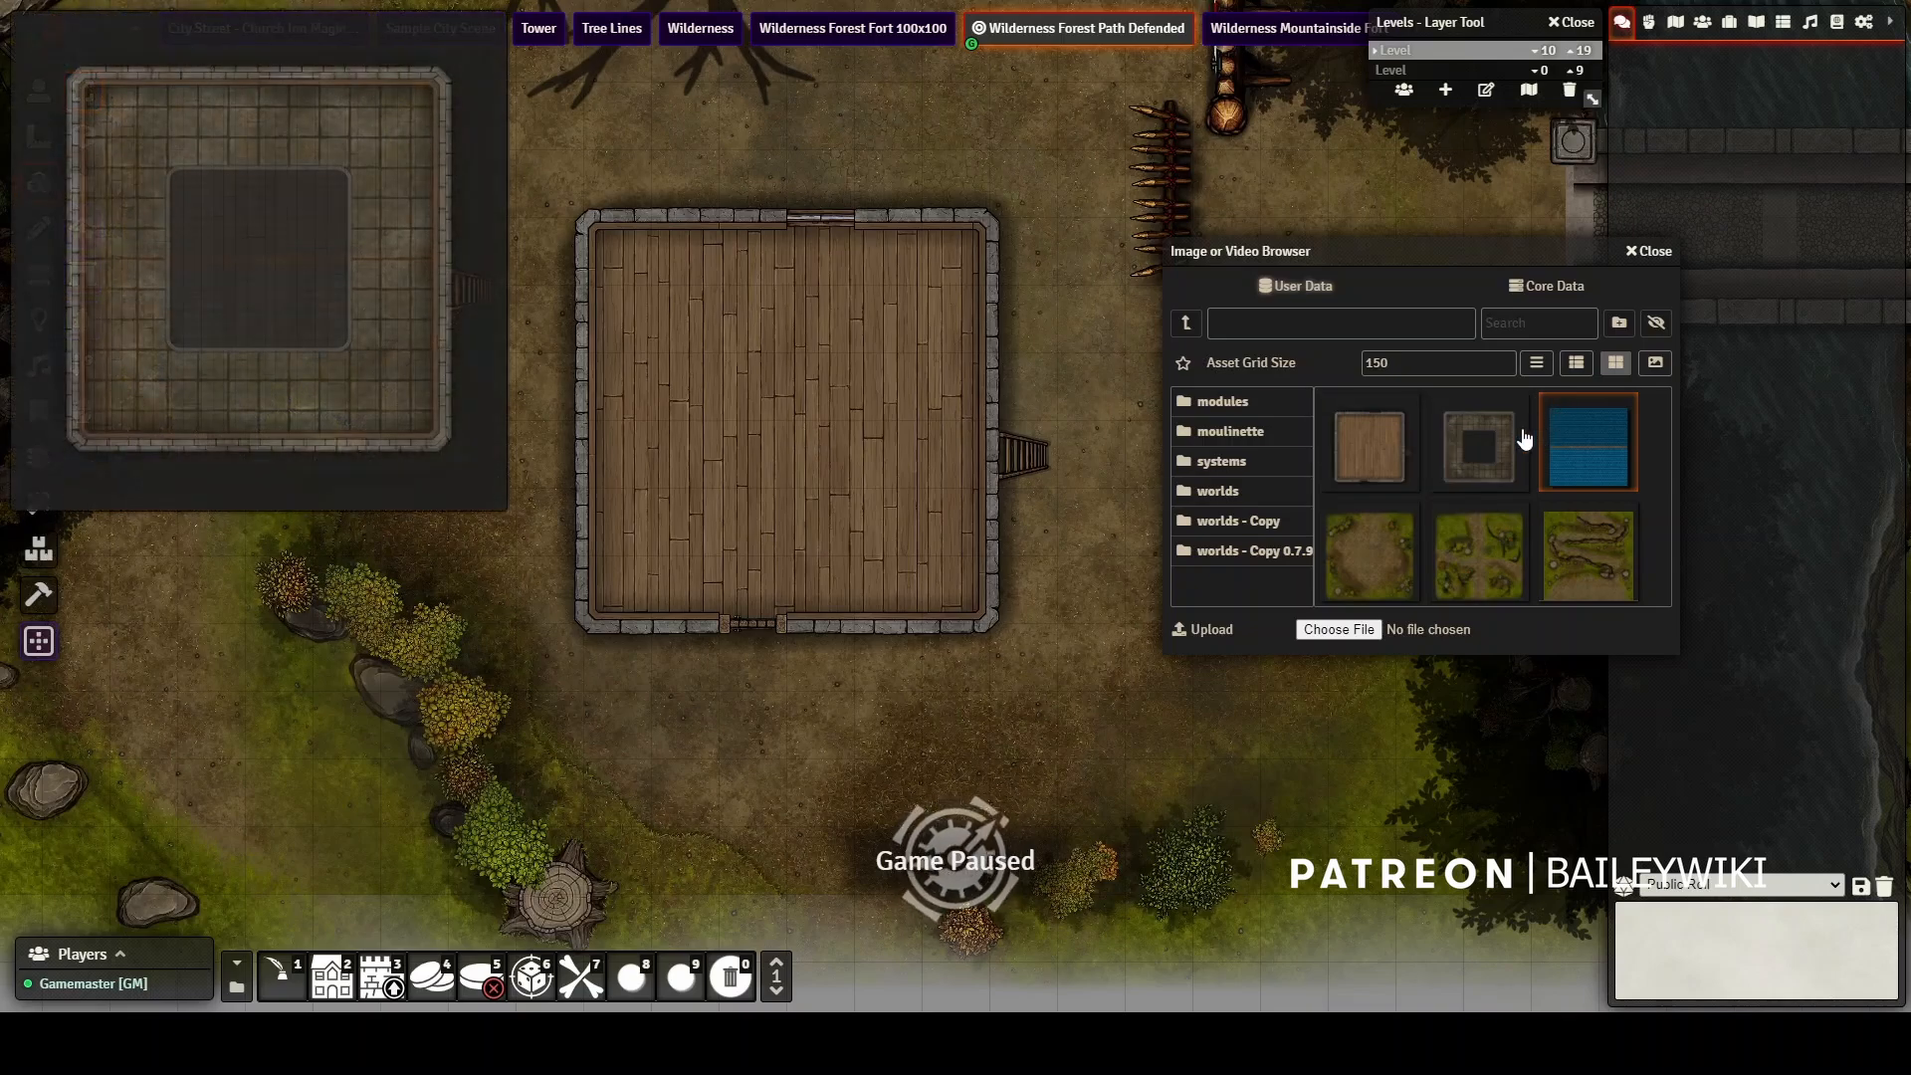
pyautogui.moveTo(1478, 443); pyautogui.dragTo(996, 379)
pyautogui.moveTo(804, 428); pyautogui.dragTo(806, 434)
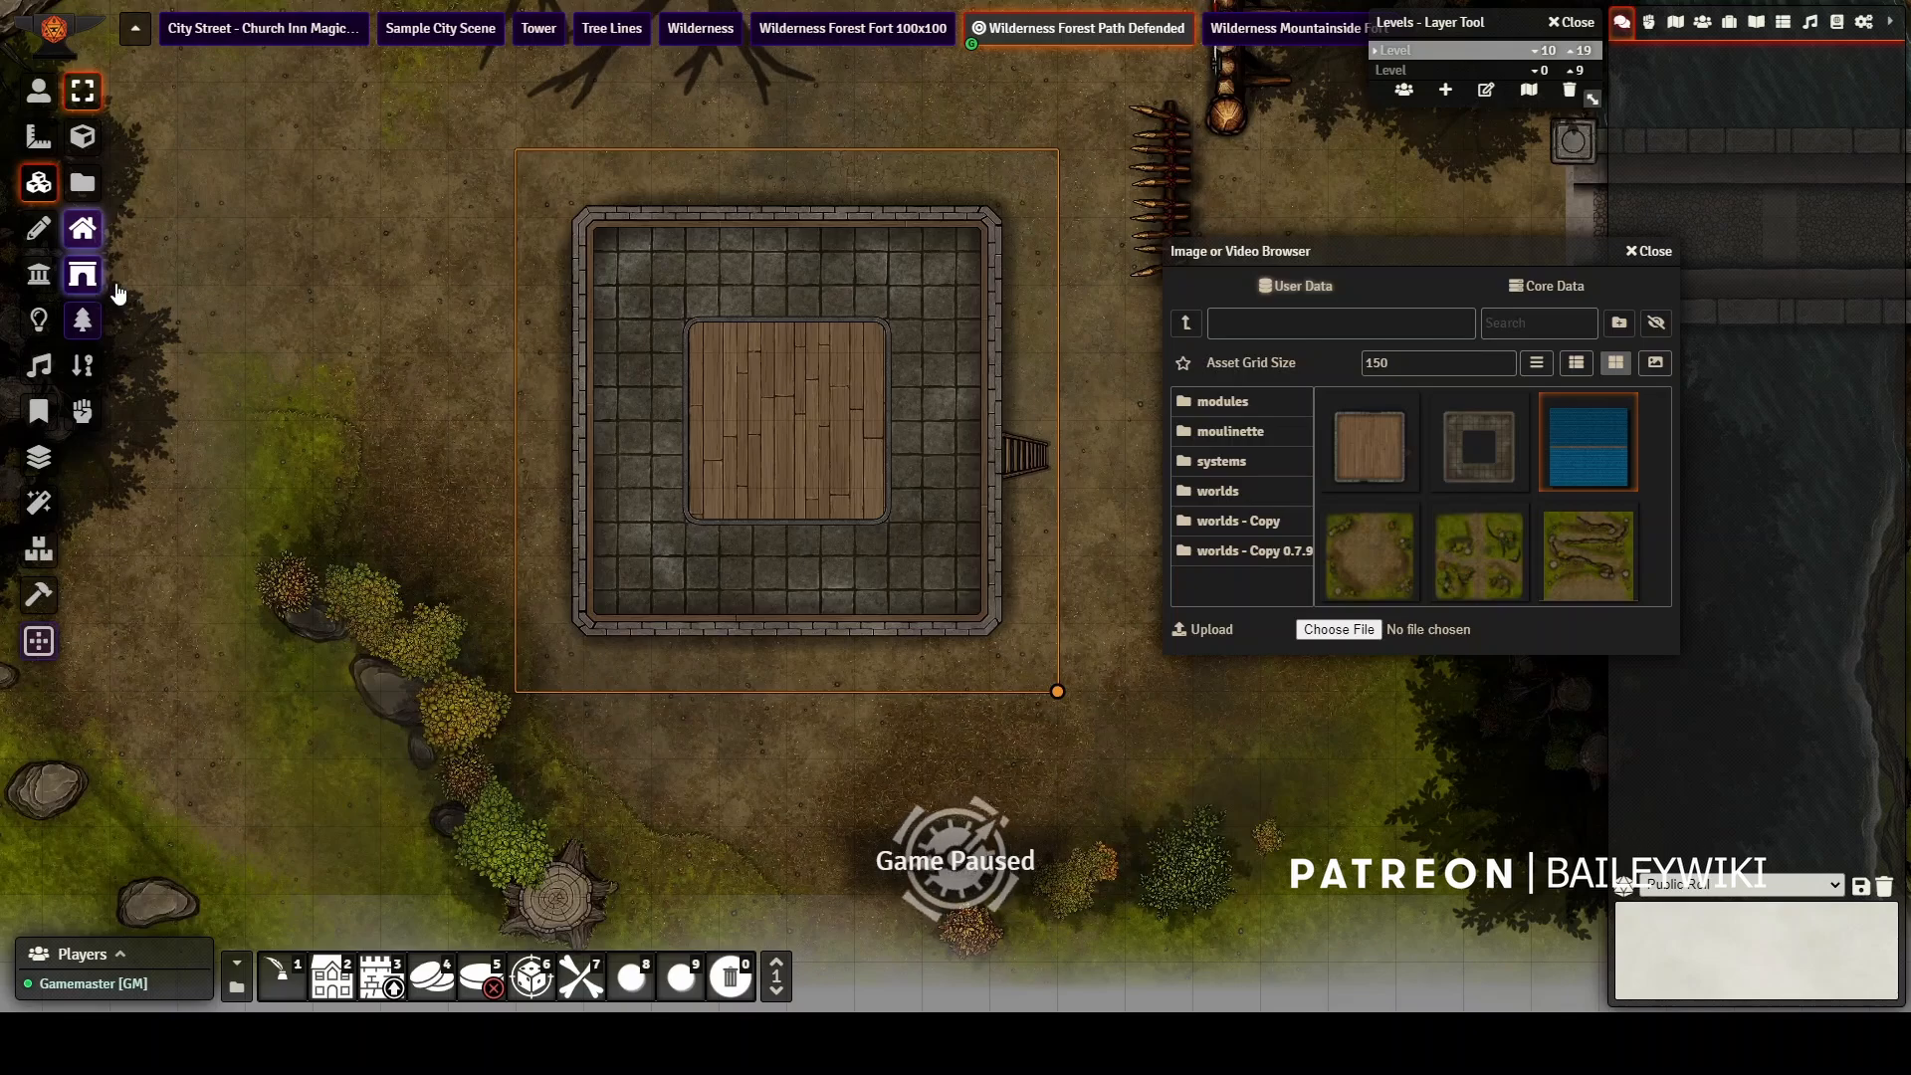
# Place the blue roof tile over the building and set its Better Roof Mode to Show (Show Tile Through Fog).
pyautogui.moveTo(1613, 452)
pyautogui.moveTo(1614, 453); pyautogui.dragTo(789, 420)
pyautogui.doubleClick(786, 412)
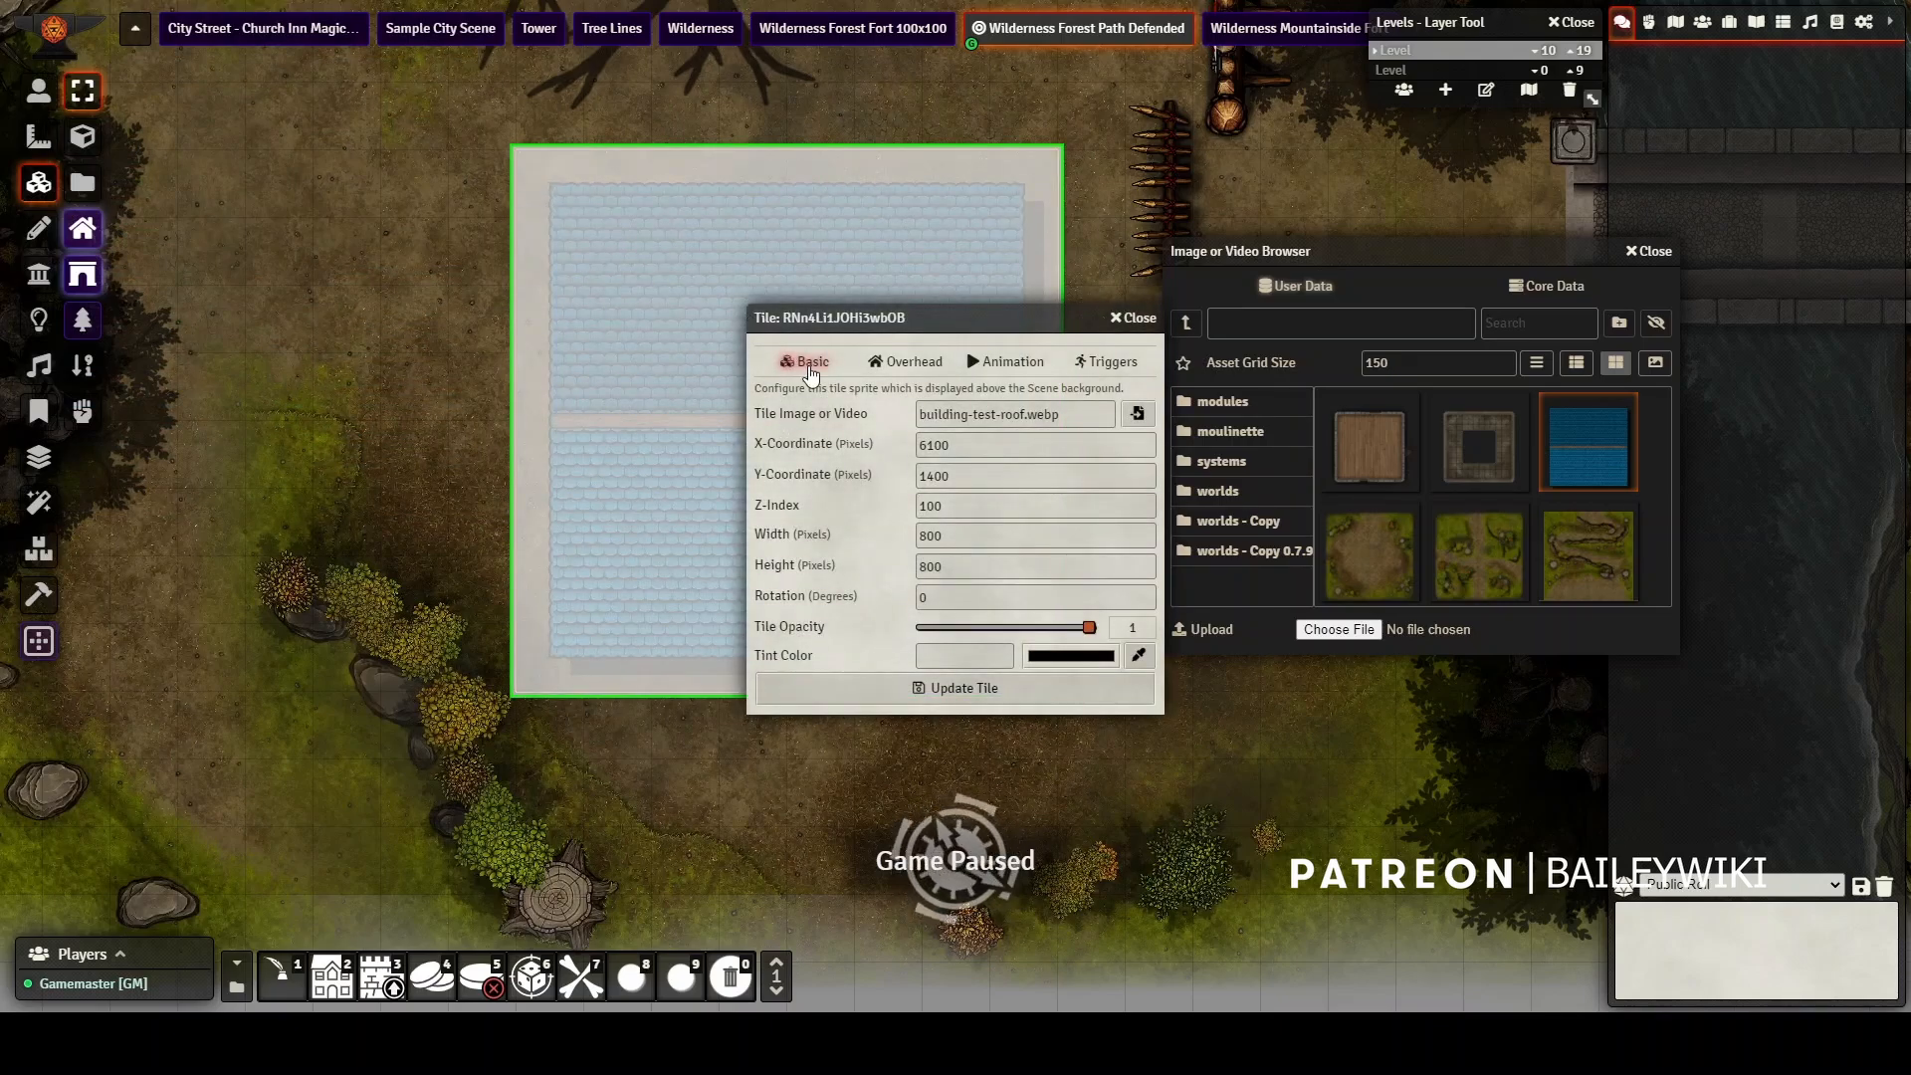
pyautogui.click(942, 364)
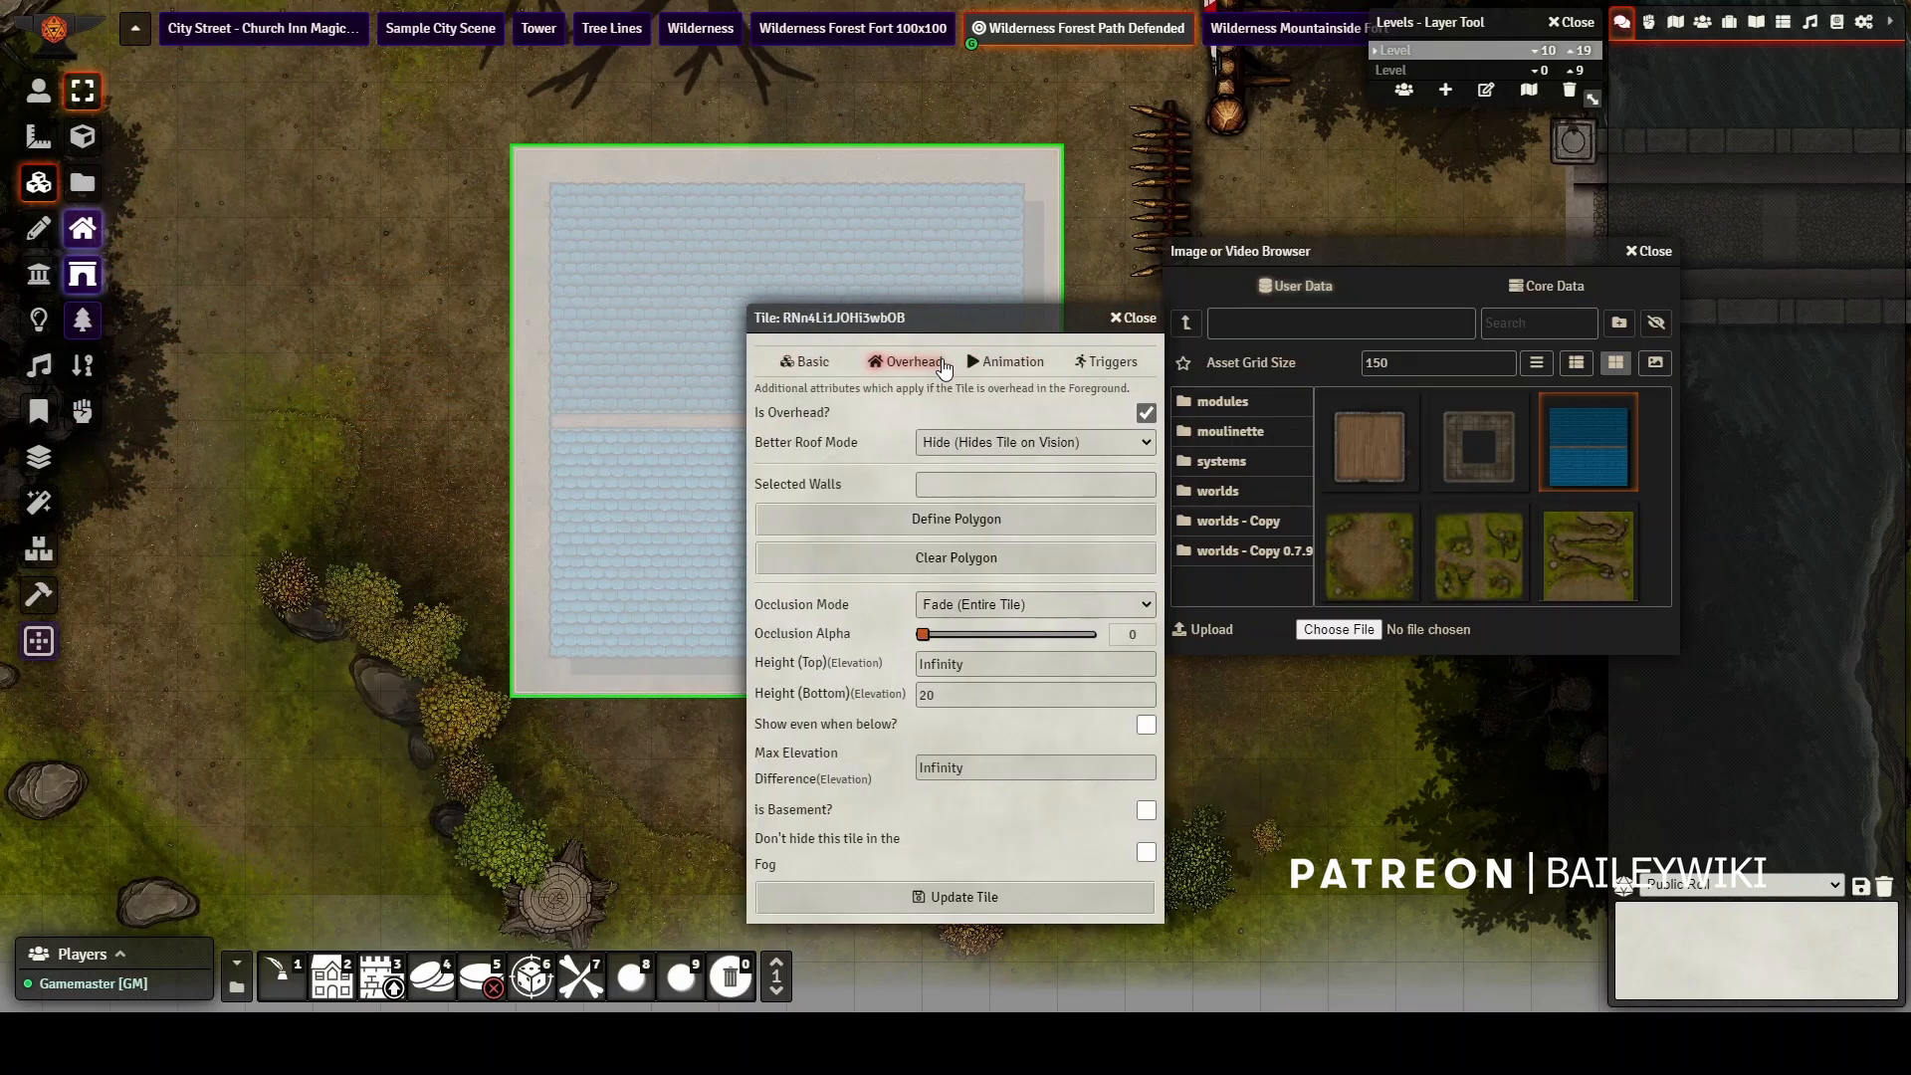
pyautogui.click(999, 444)
pyautogui.click(999, 501)
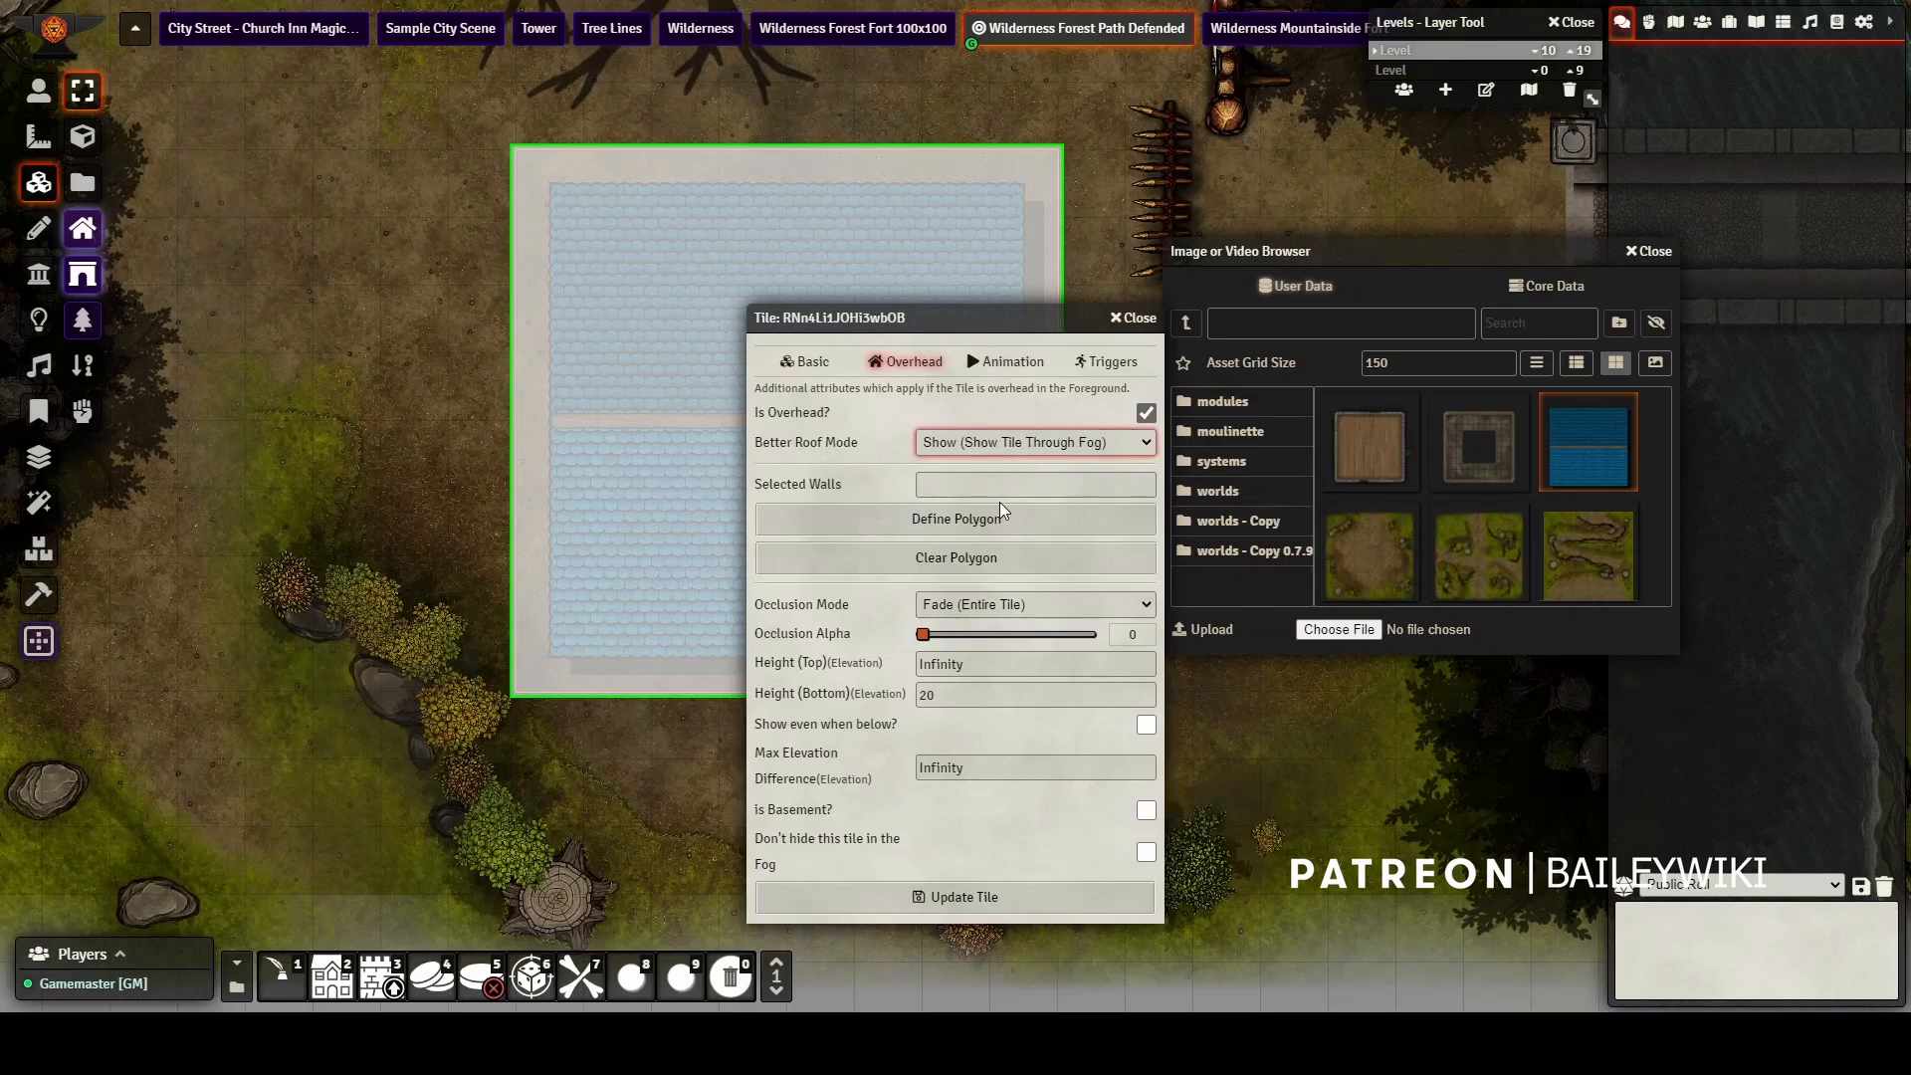
pyautogui.click(965, 895)
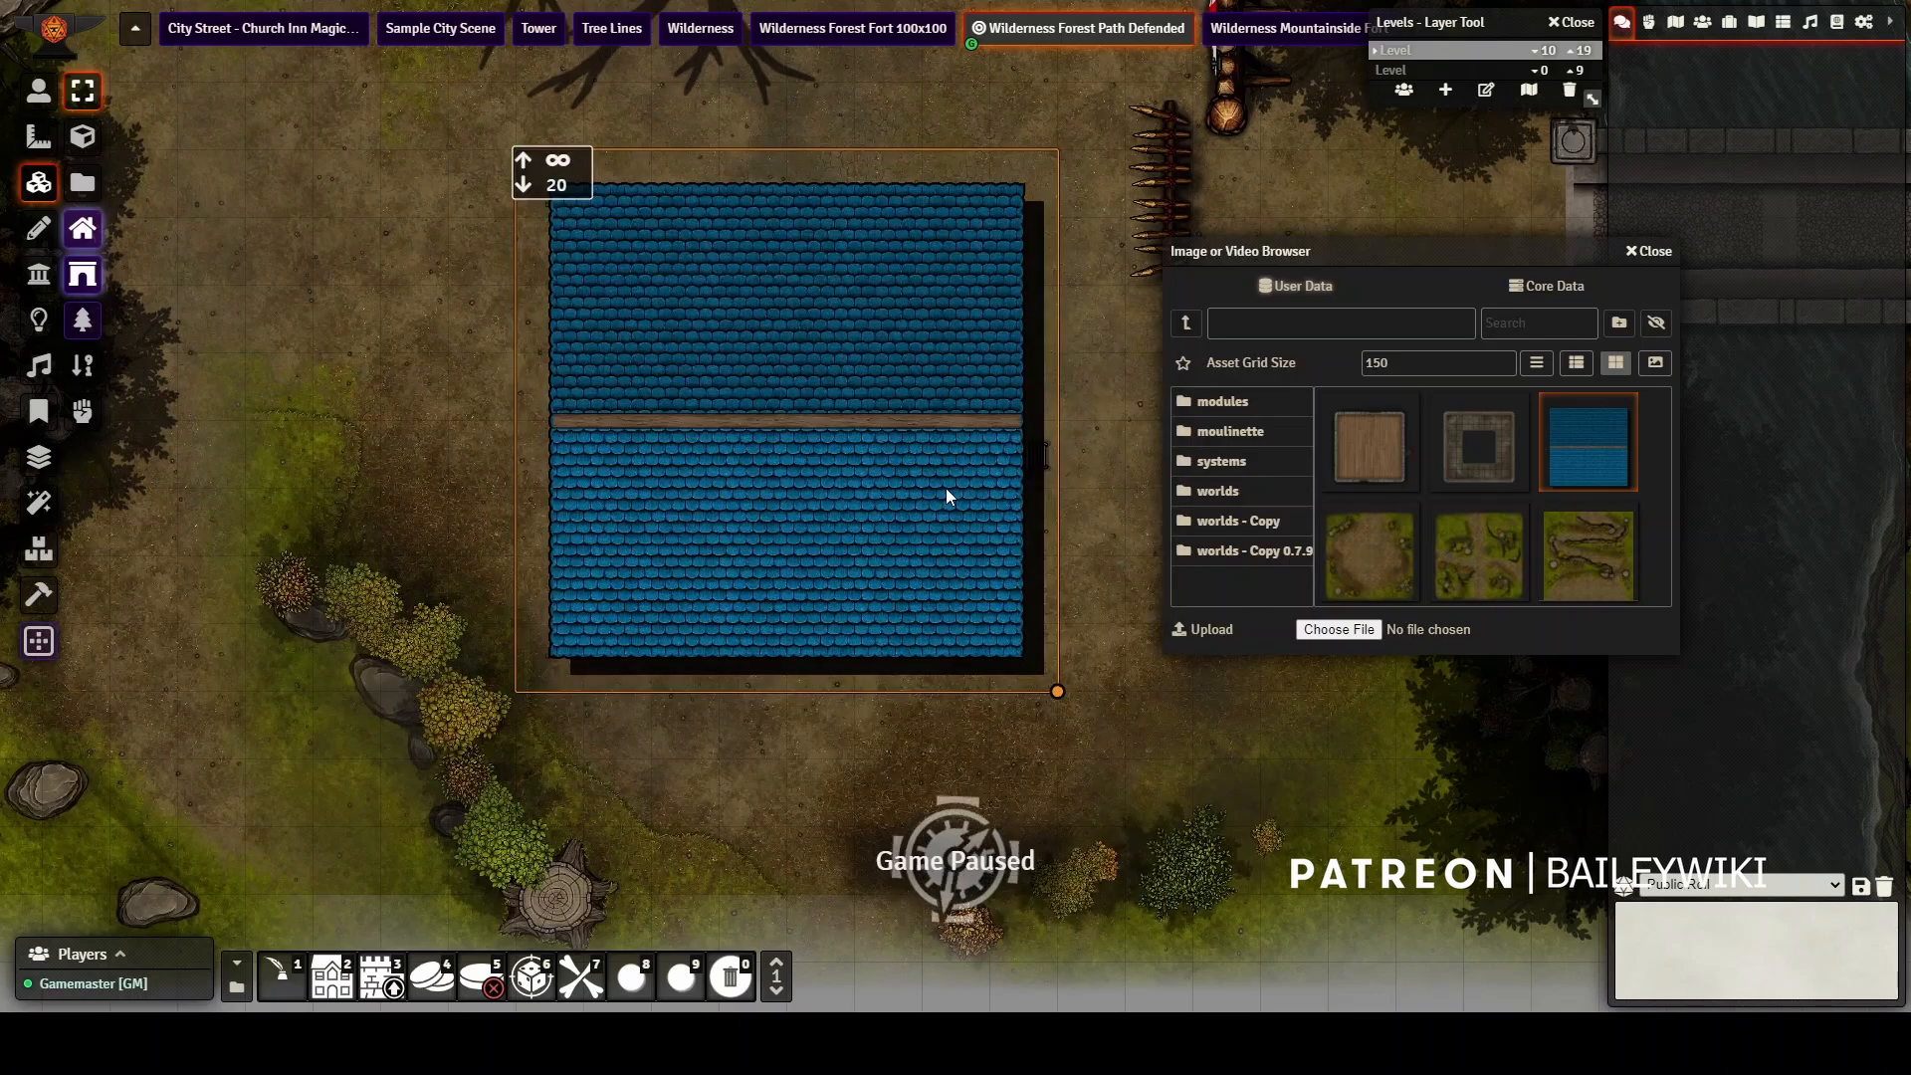
# Draw walls along the building's outer outline on level 0–9, leaving the lower doorway open, and a closed outline on level 10–19.
pyautogui.click(1407, 72)
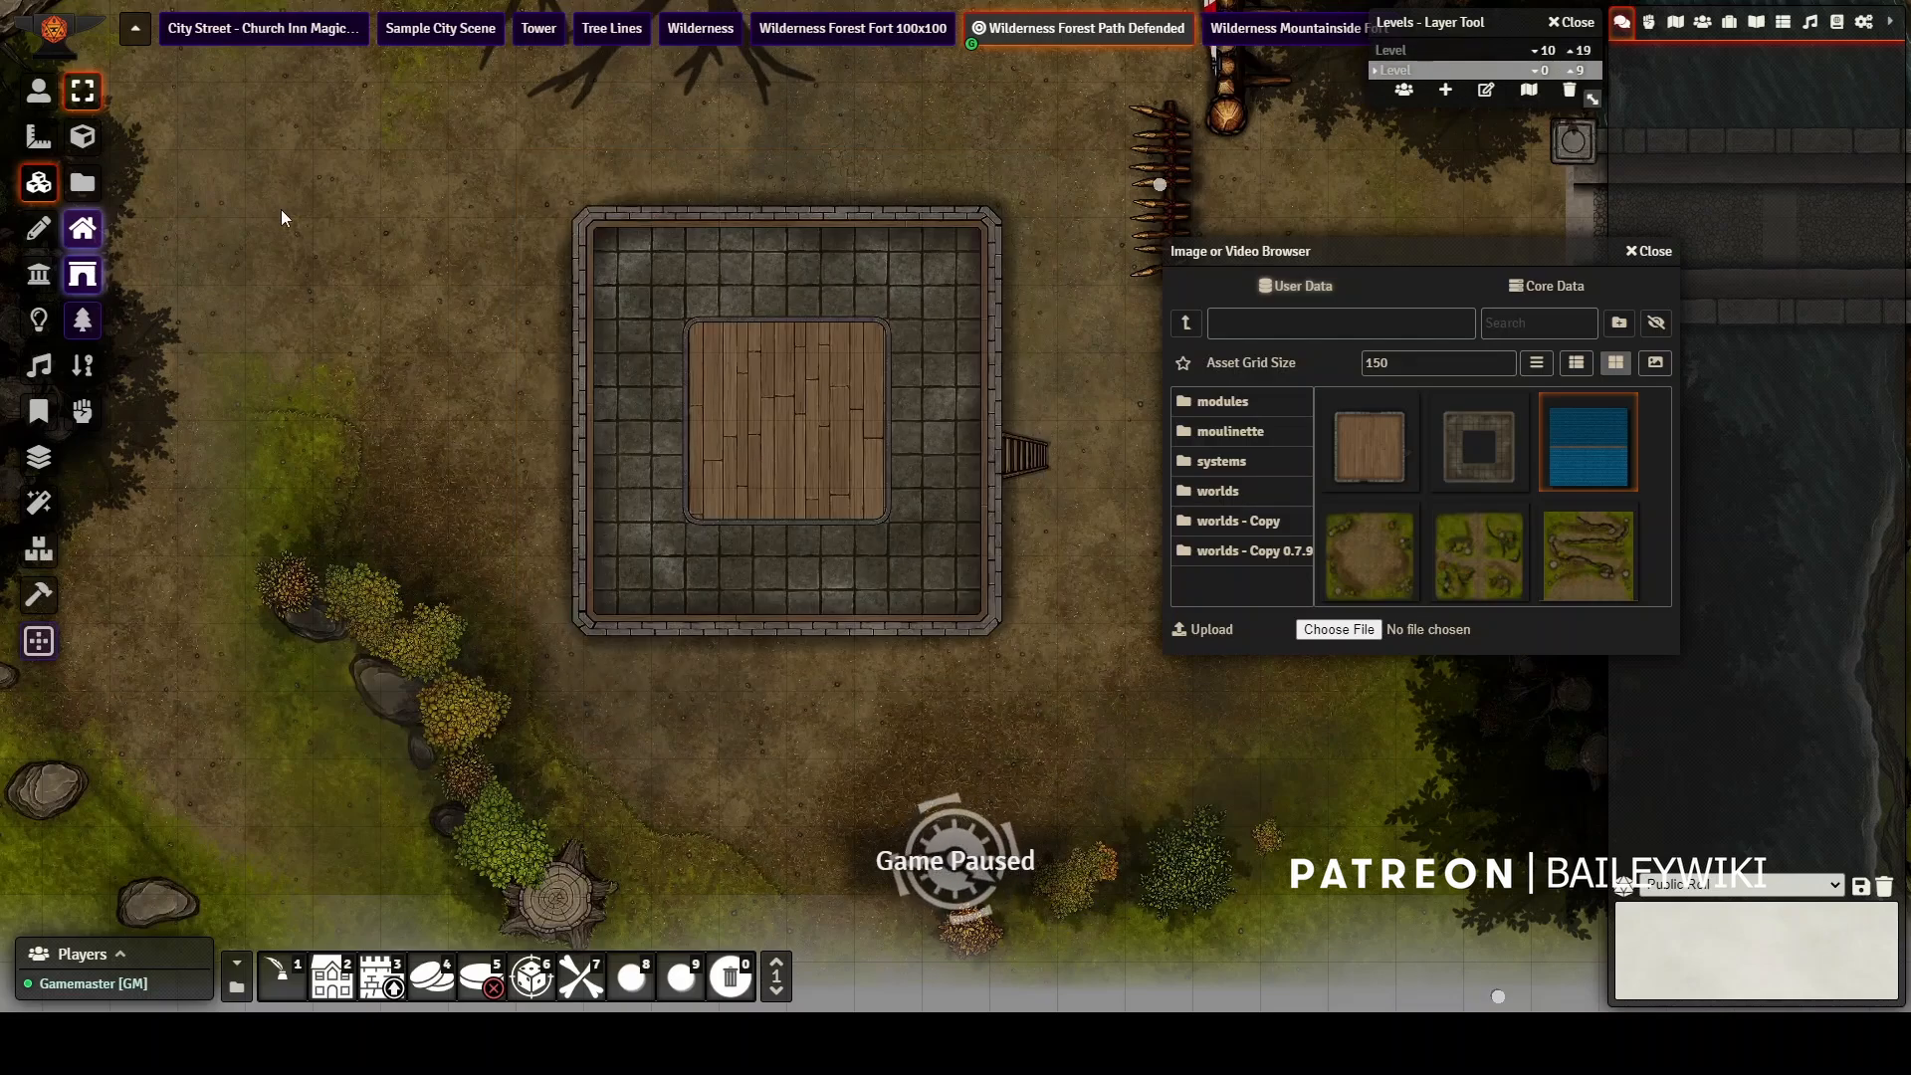
pyautogui.click(81, 281)
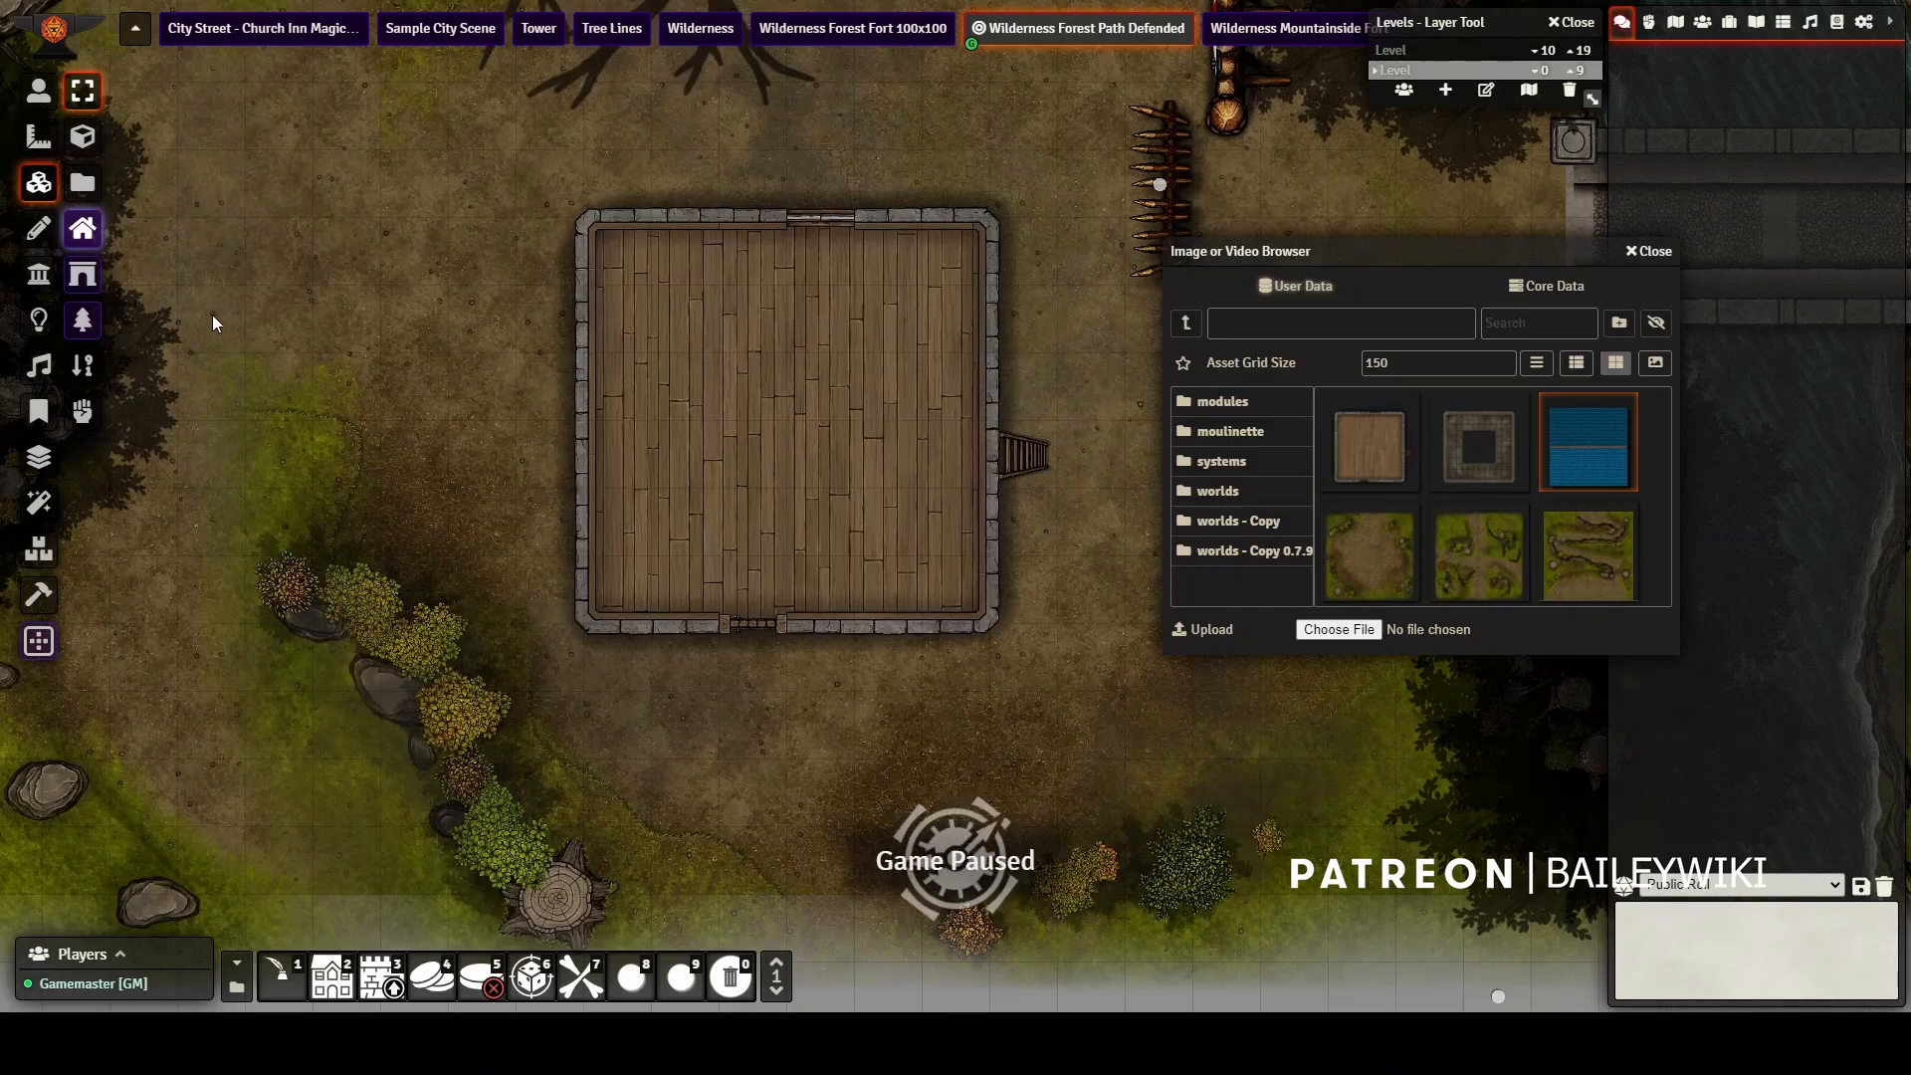
pyautogui.click(39, 273)
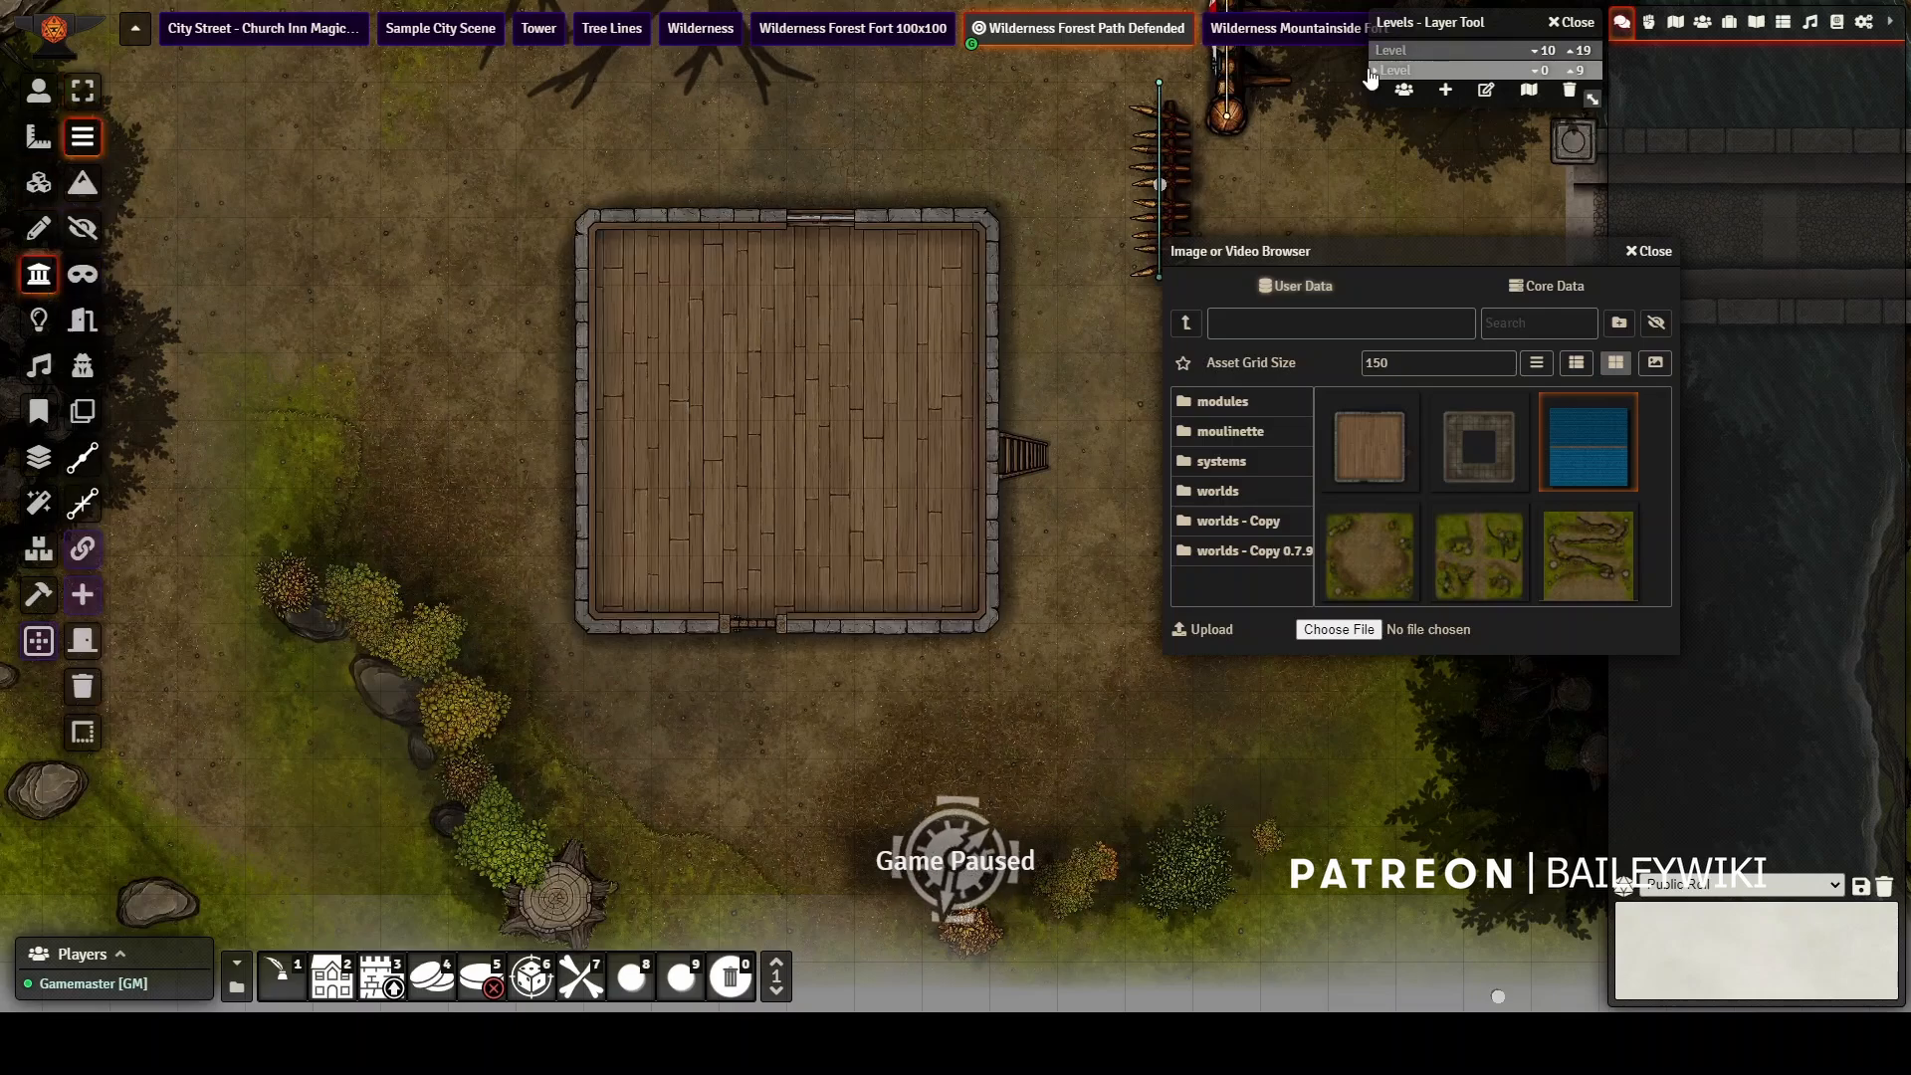
pyautogui.moveTo(718, 624); pyautogui.dragTo(928, 219)
pyautogui.moveTo(796, 217); pyautogui.dragTo(802, 618)
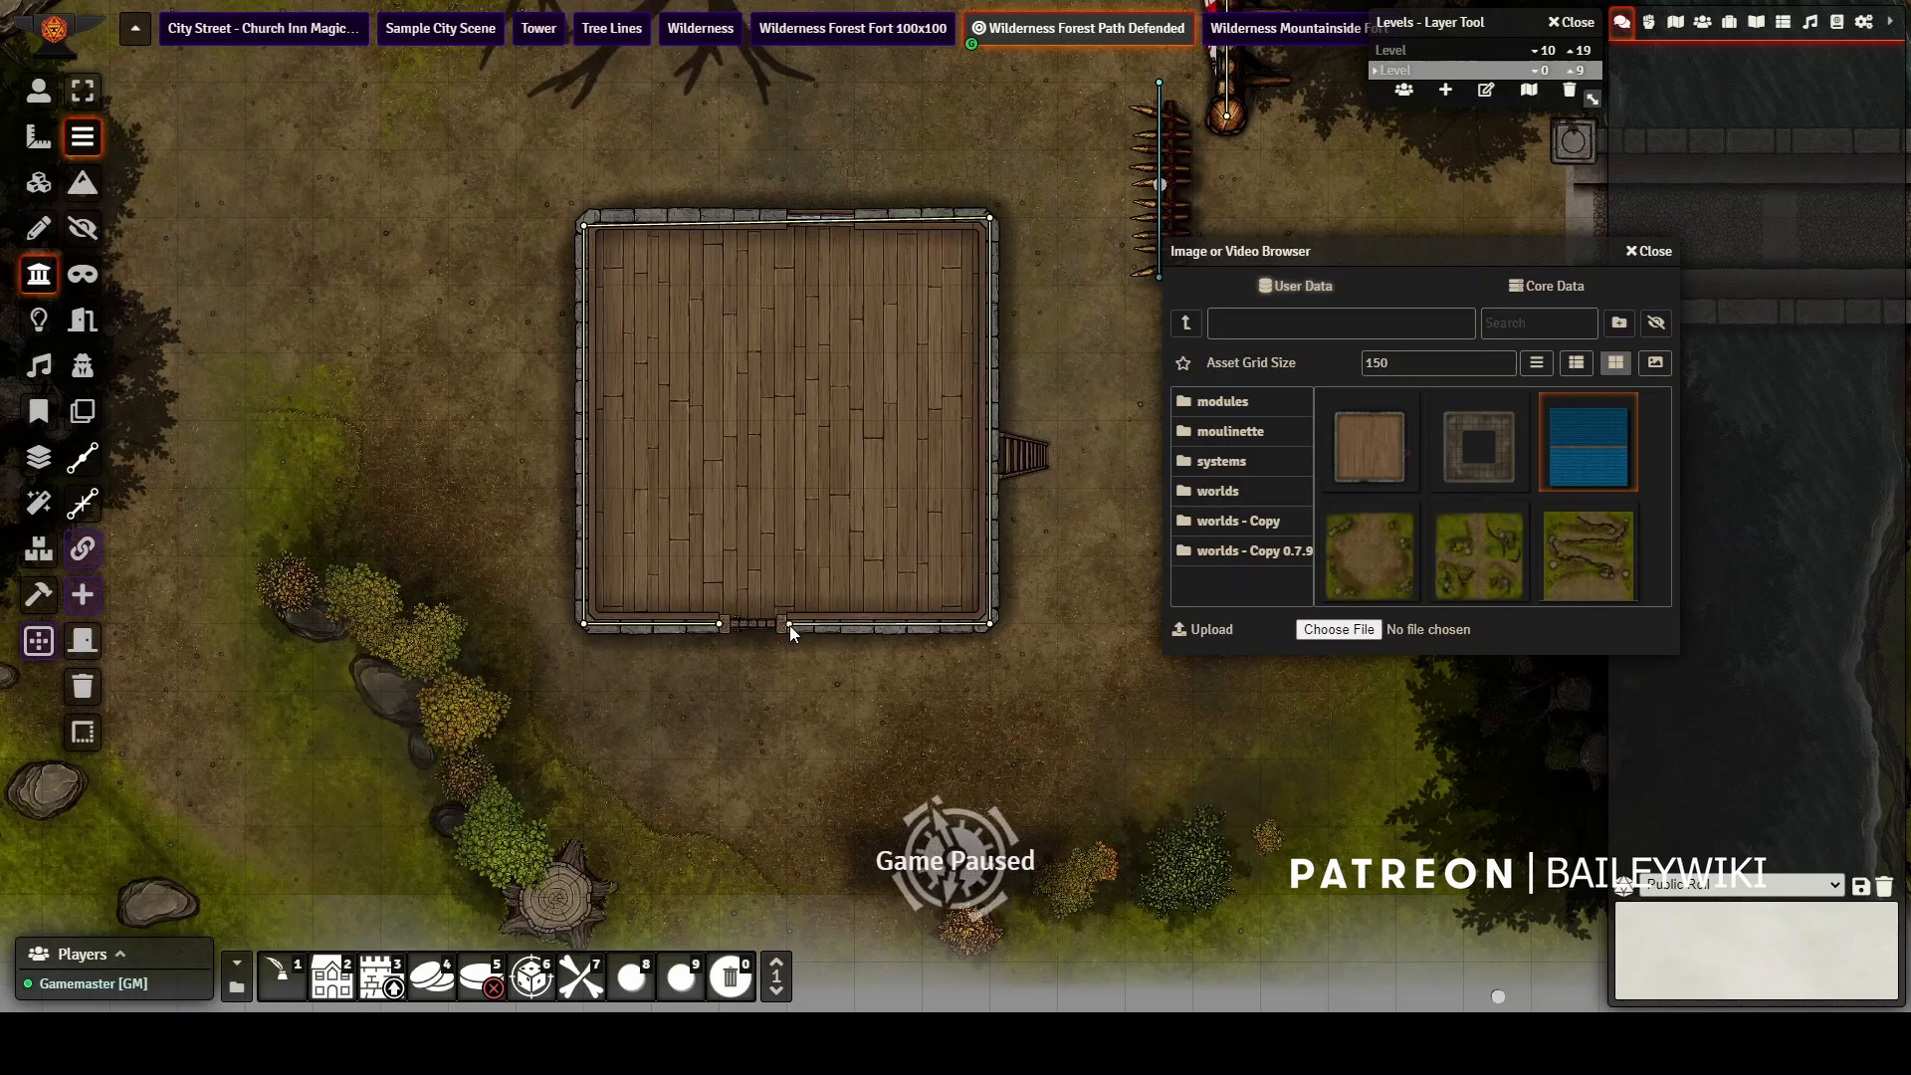
pyautogui.click(1434, 50)
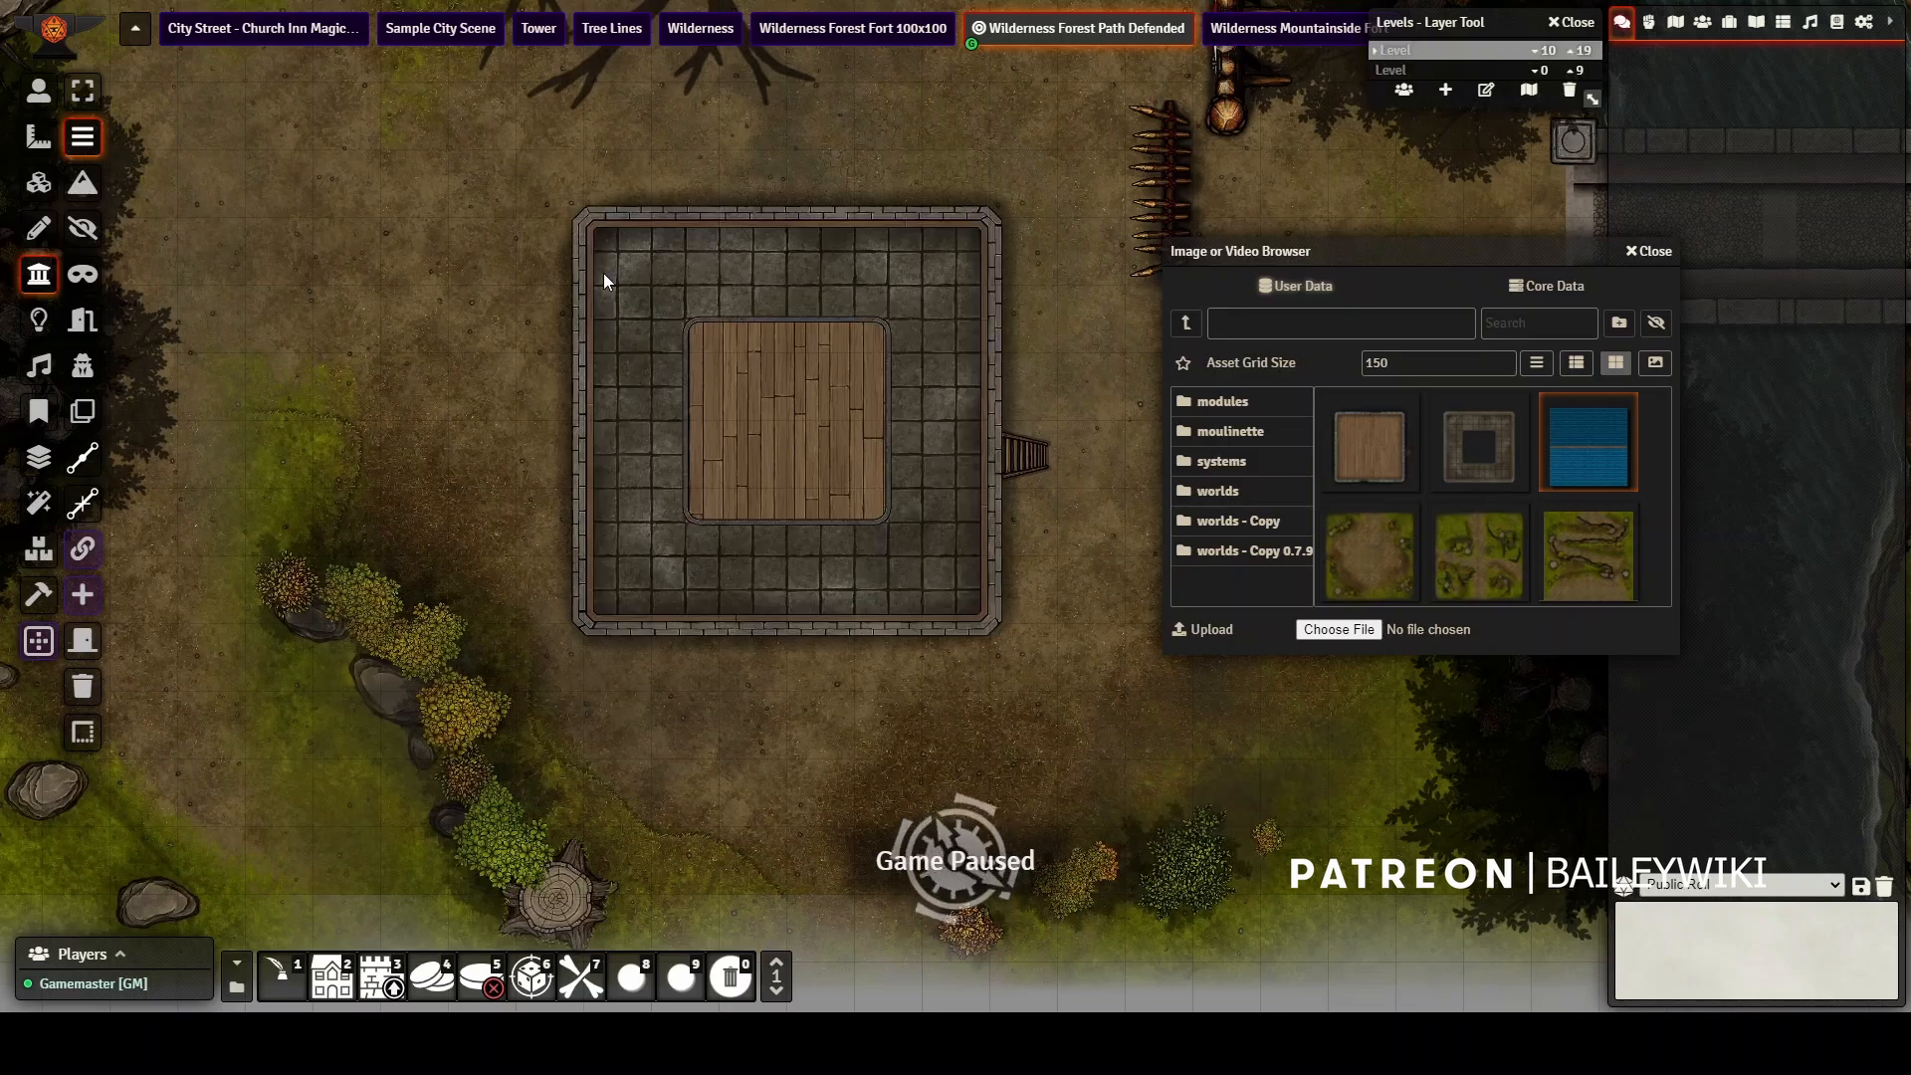
pyautogui.moveTo(584, 217)
pyautogui.mouseDown()
pyautogui.moveTo(583, 635)
pyautogui.moveTo(988, 624)
pyautogui.moveTo(989, 217)
pyautogui.moveTo(584, 218)
pyautogui.mouseUp()
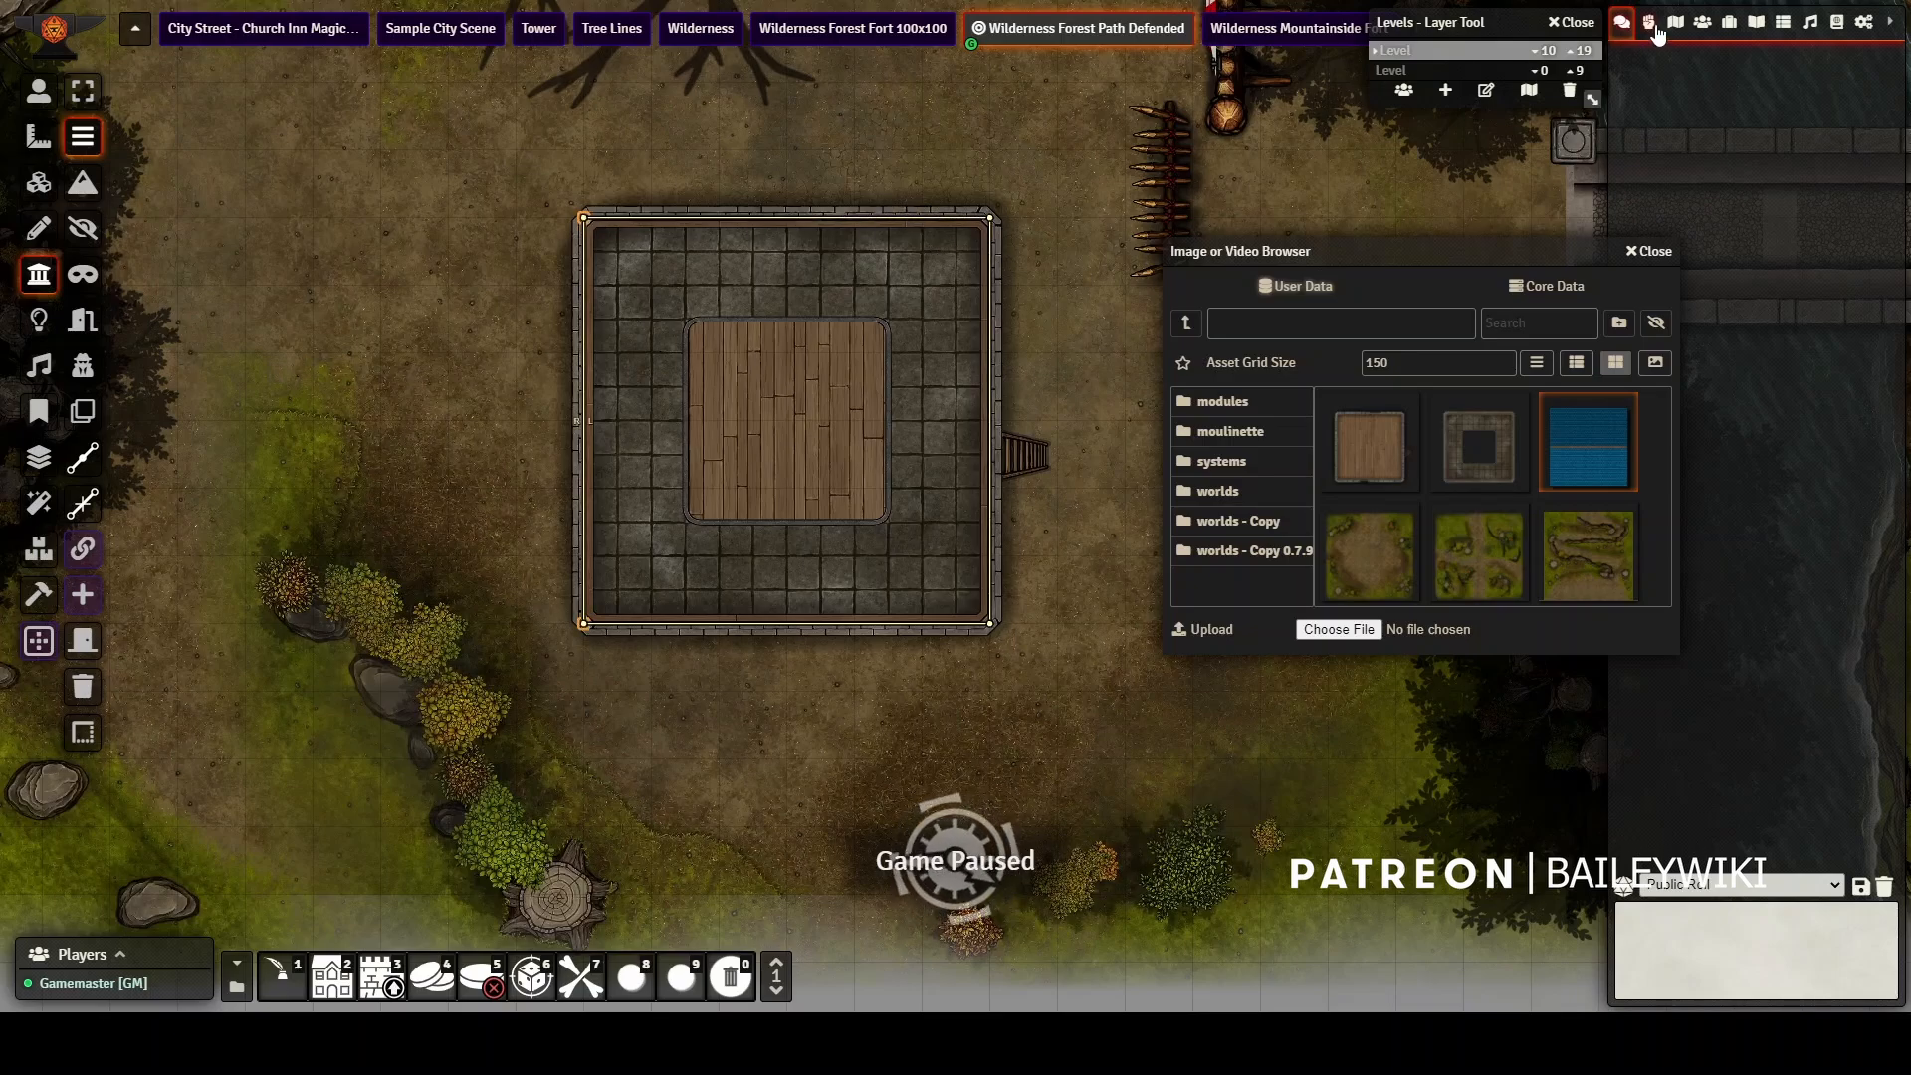
# Search the actors for "play" and place the "Player. Move me around" token just outside the building's lower doorway.
pyautogui.click(1703, 24)
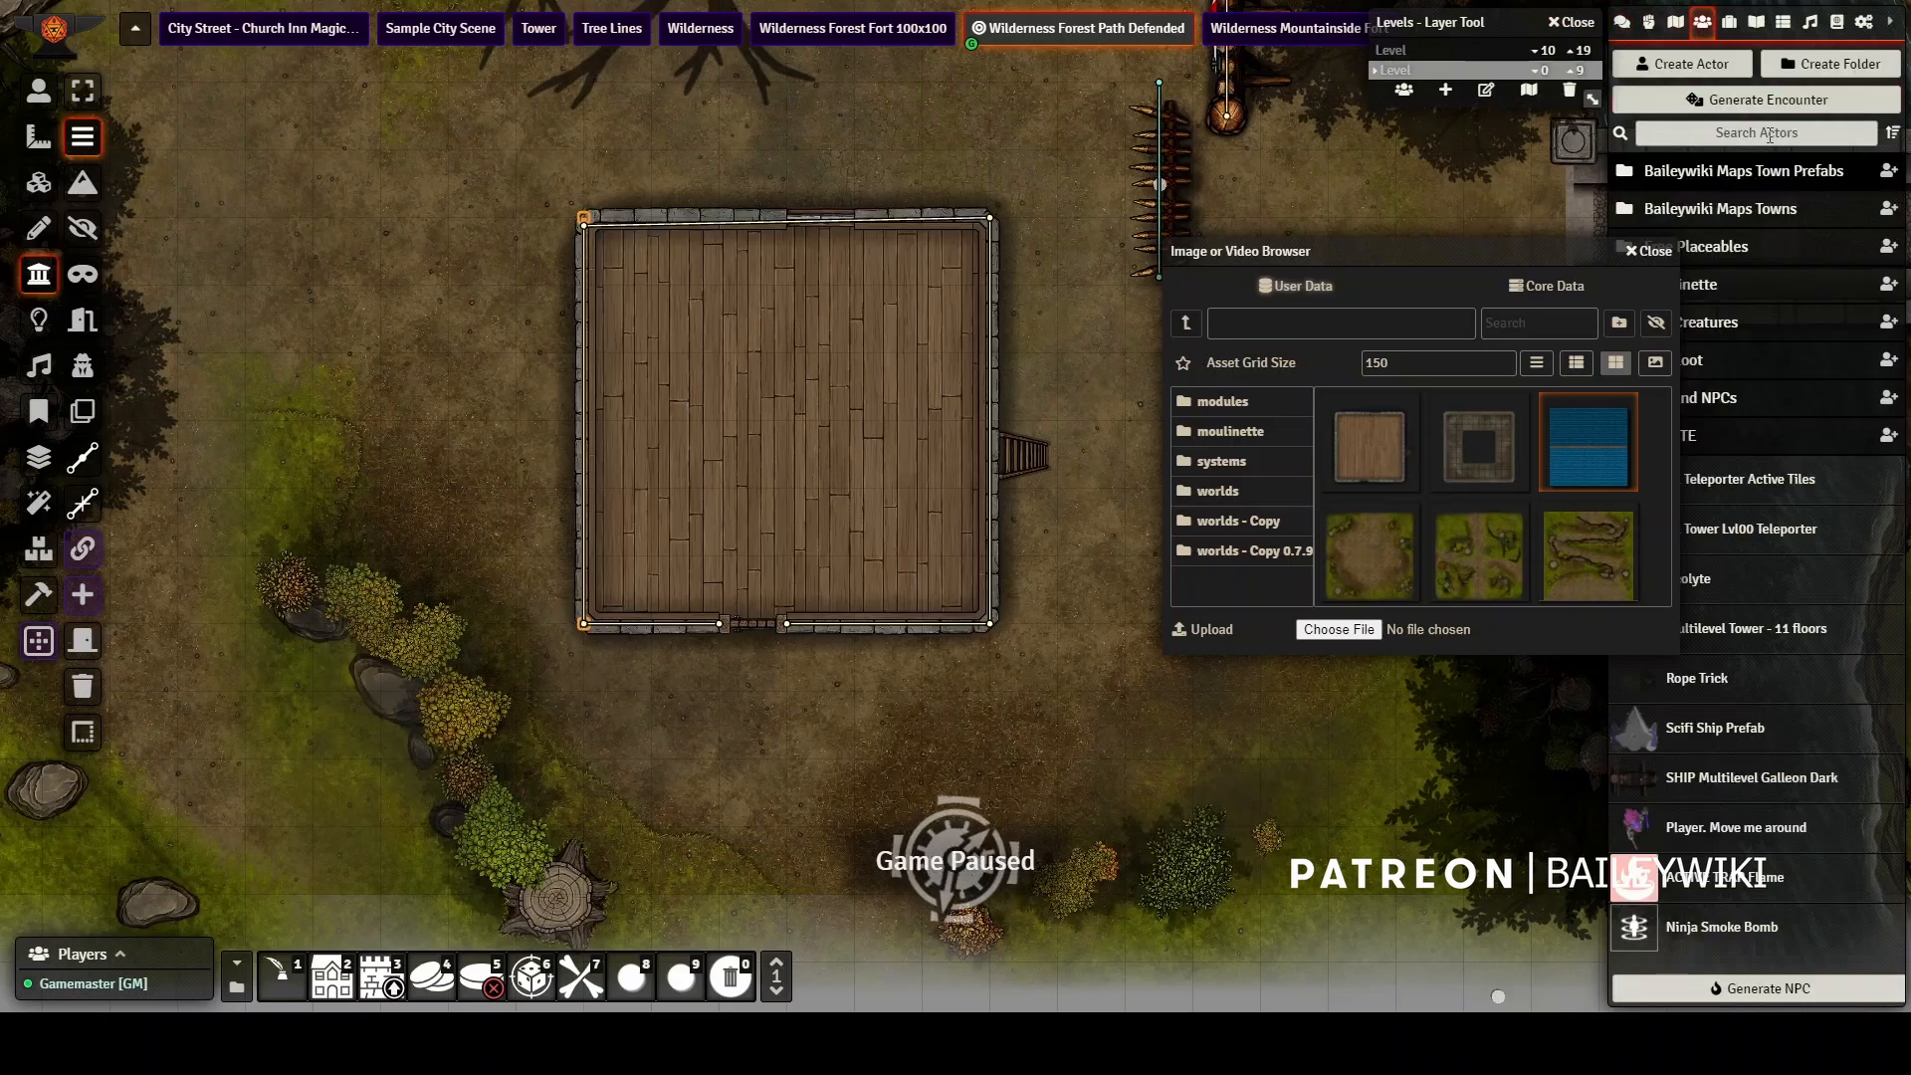
pyautogui.write('play')
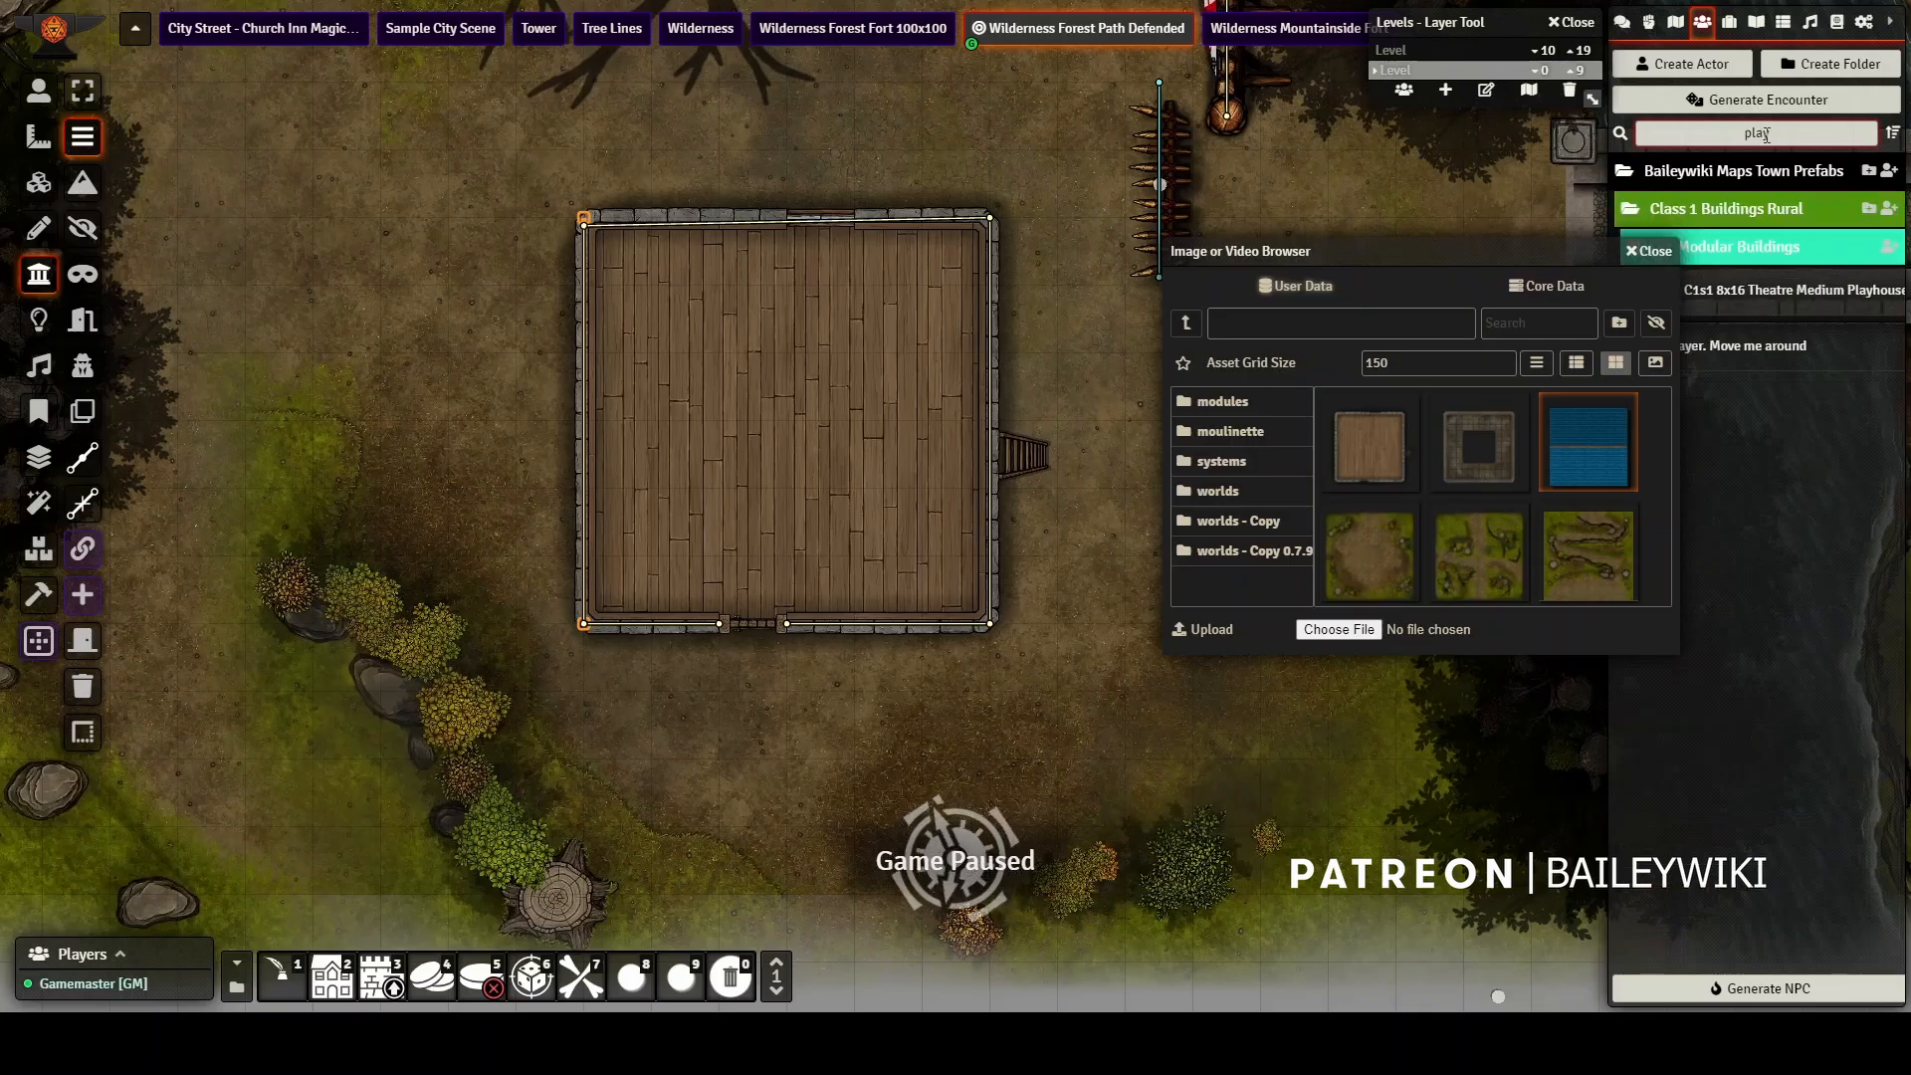
pyautogui.click(1649, 251)
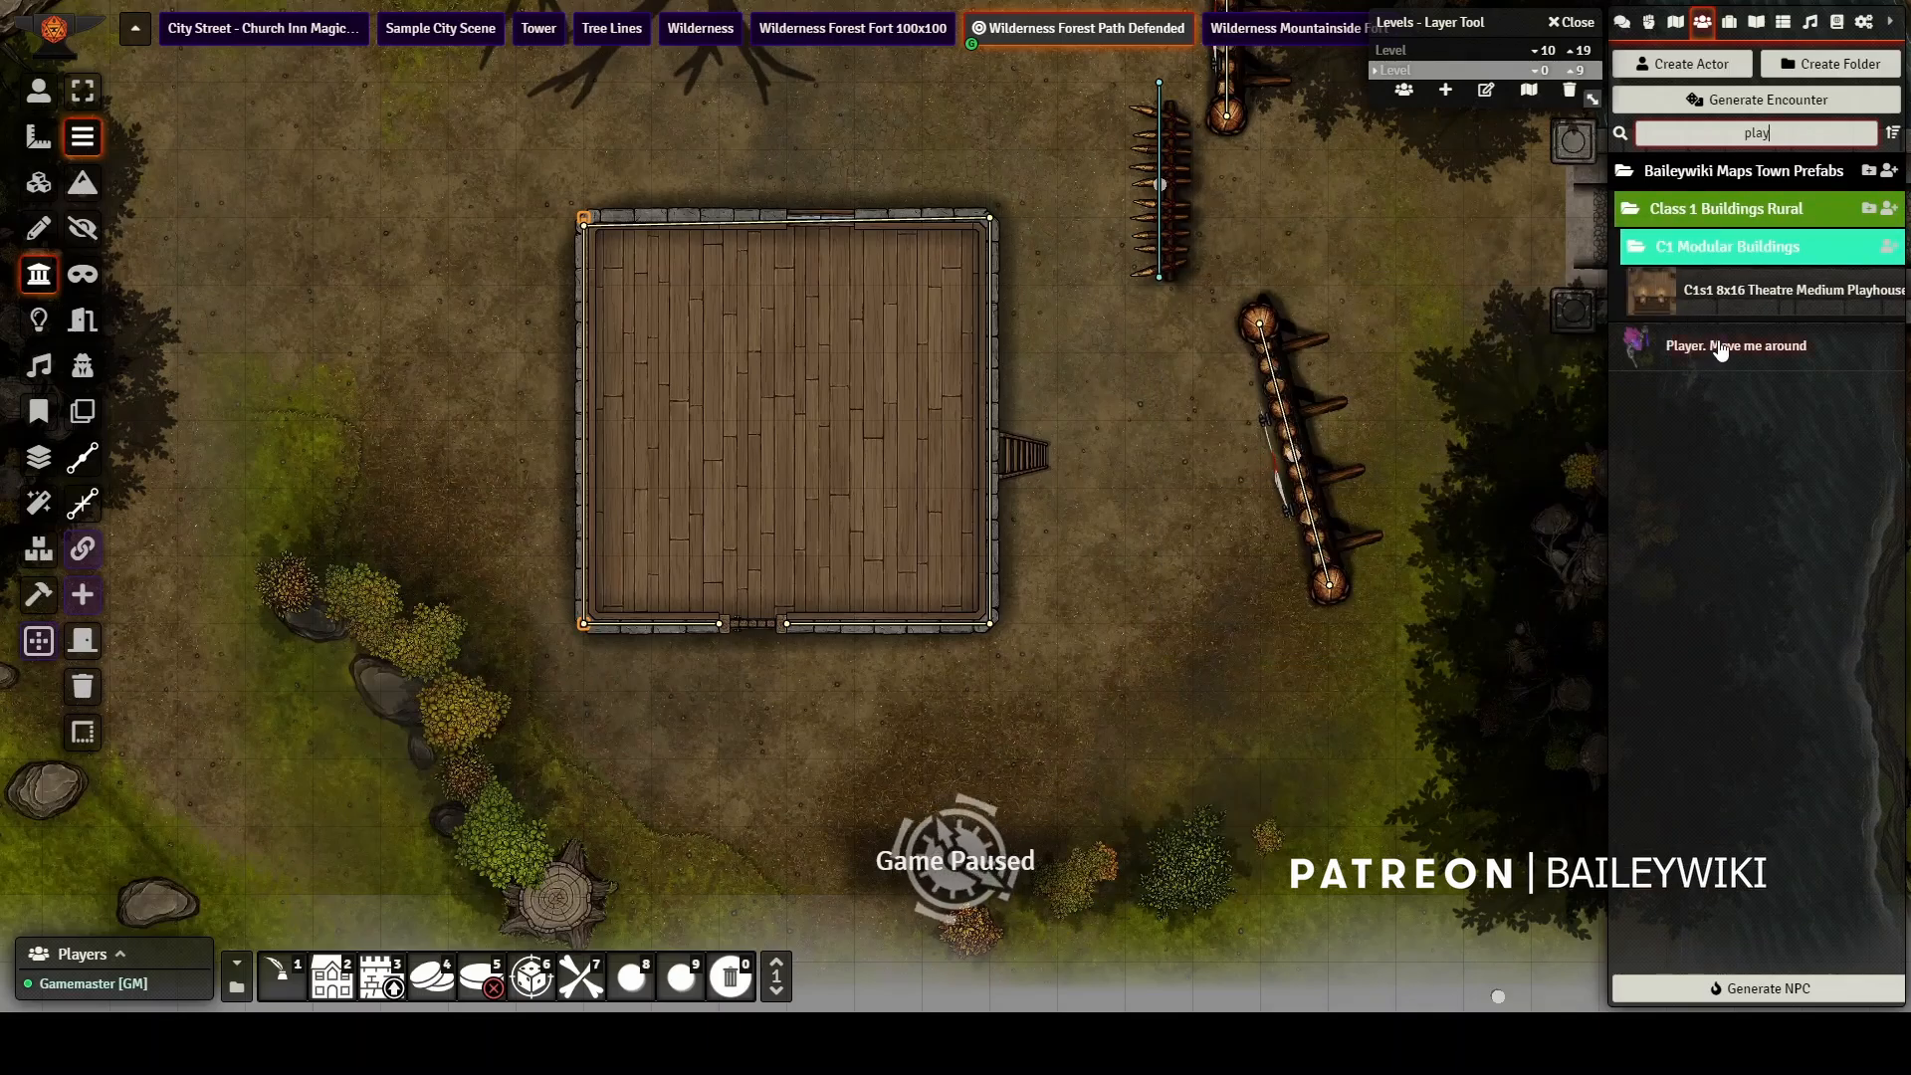
pyautogui.moveTo(1720, 349); pyautogui.dragTo(759, 709)
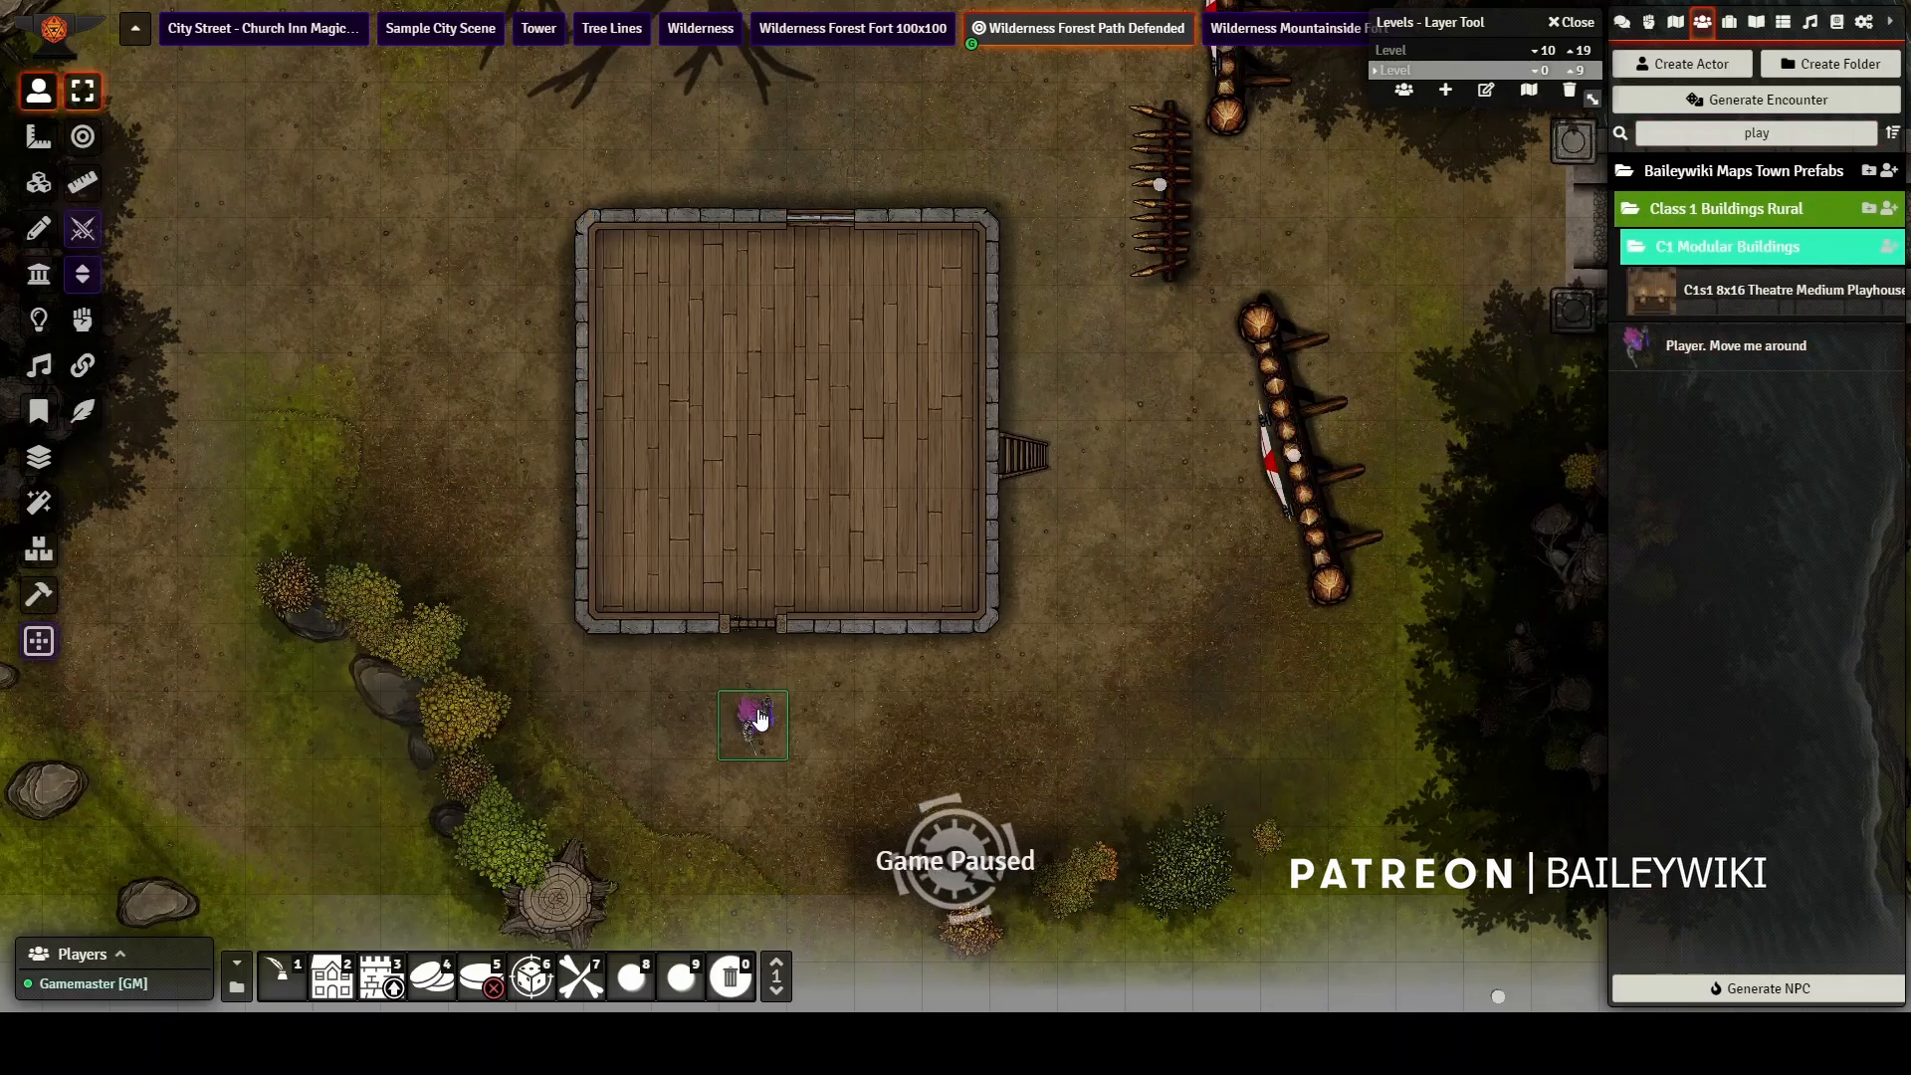
# Walk the player token up through the lower doorway into the middle of the ground floor.
pyautogui.press('Up')
pyautogui.press('Up')
pyautogui.press('Up')
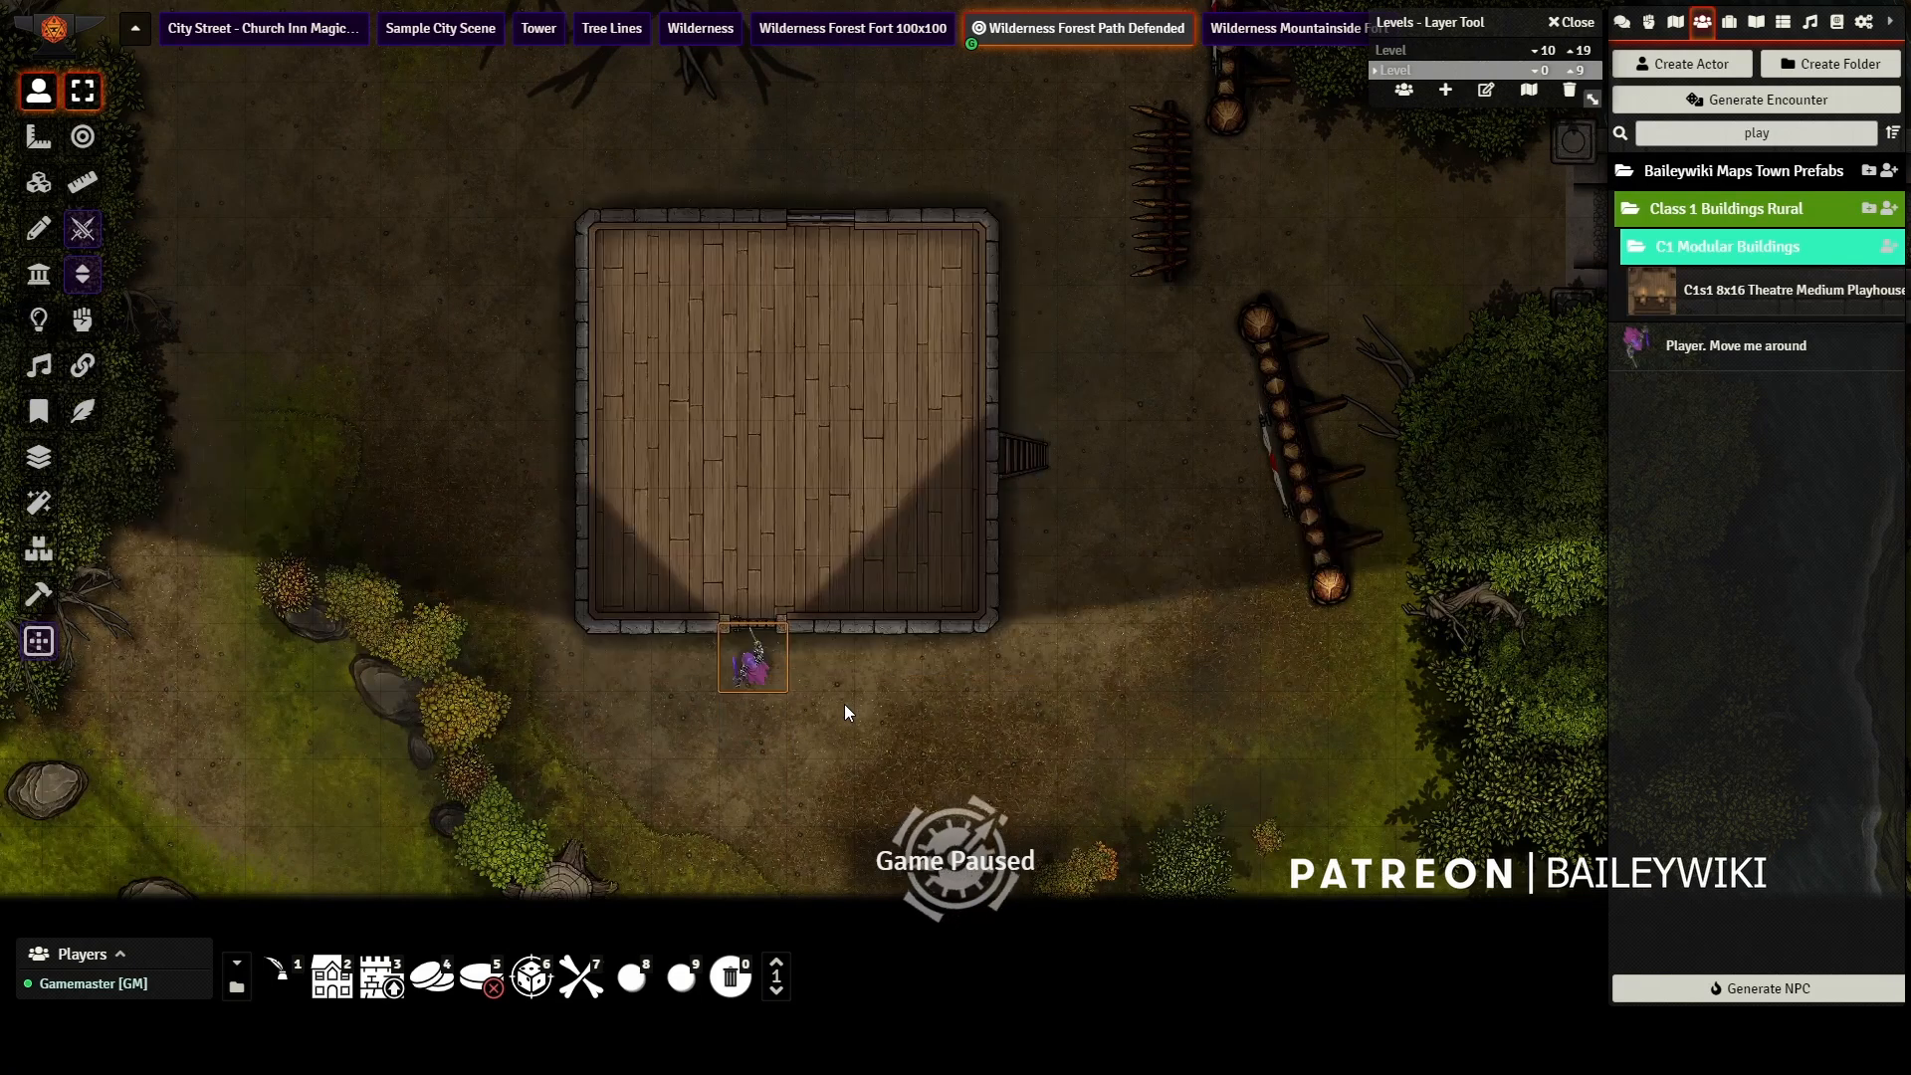
pyautogui.press('Up')
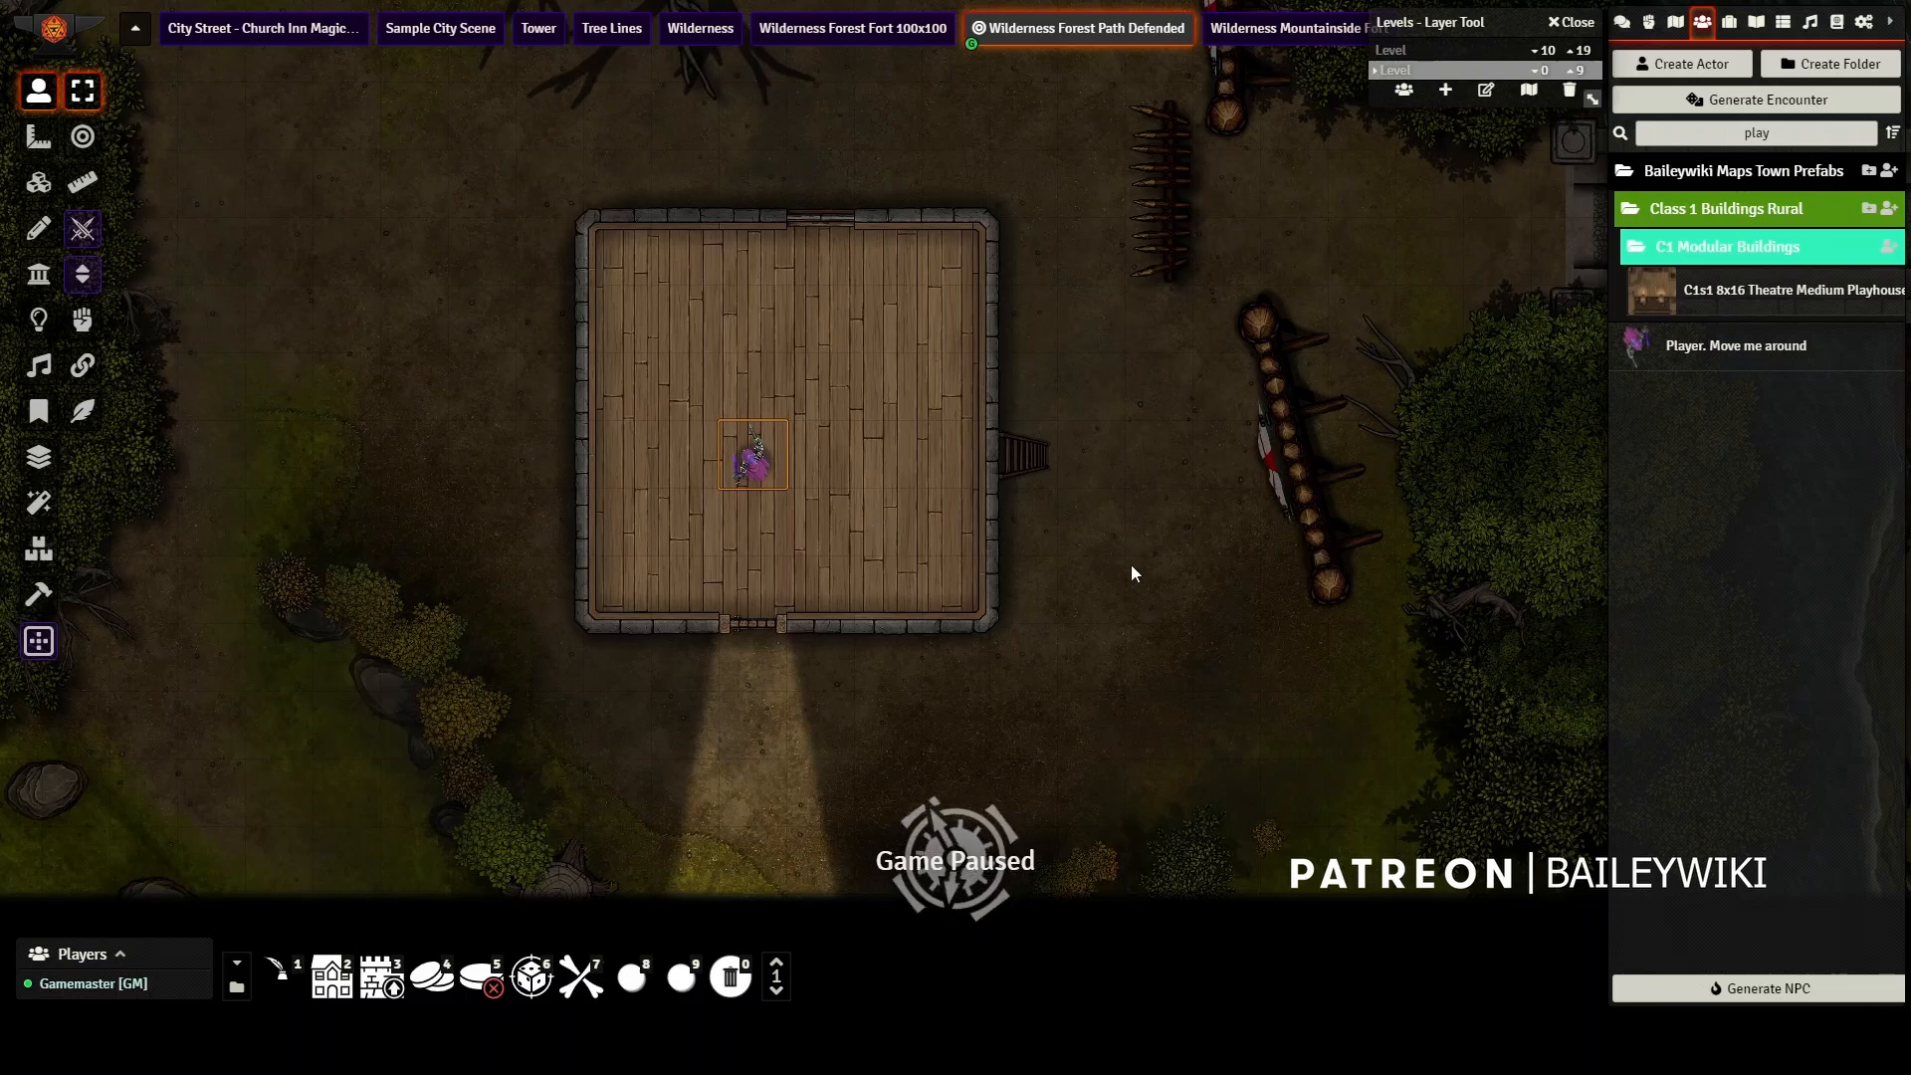
# Draw a small rectangular stair area in the lower-right corner of the building on level 0–9.
pyautogui.moveTo(1130, 565); pyautogui.dragTo(1155, 387)
pyautogui.scroll(7, 911, 537)
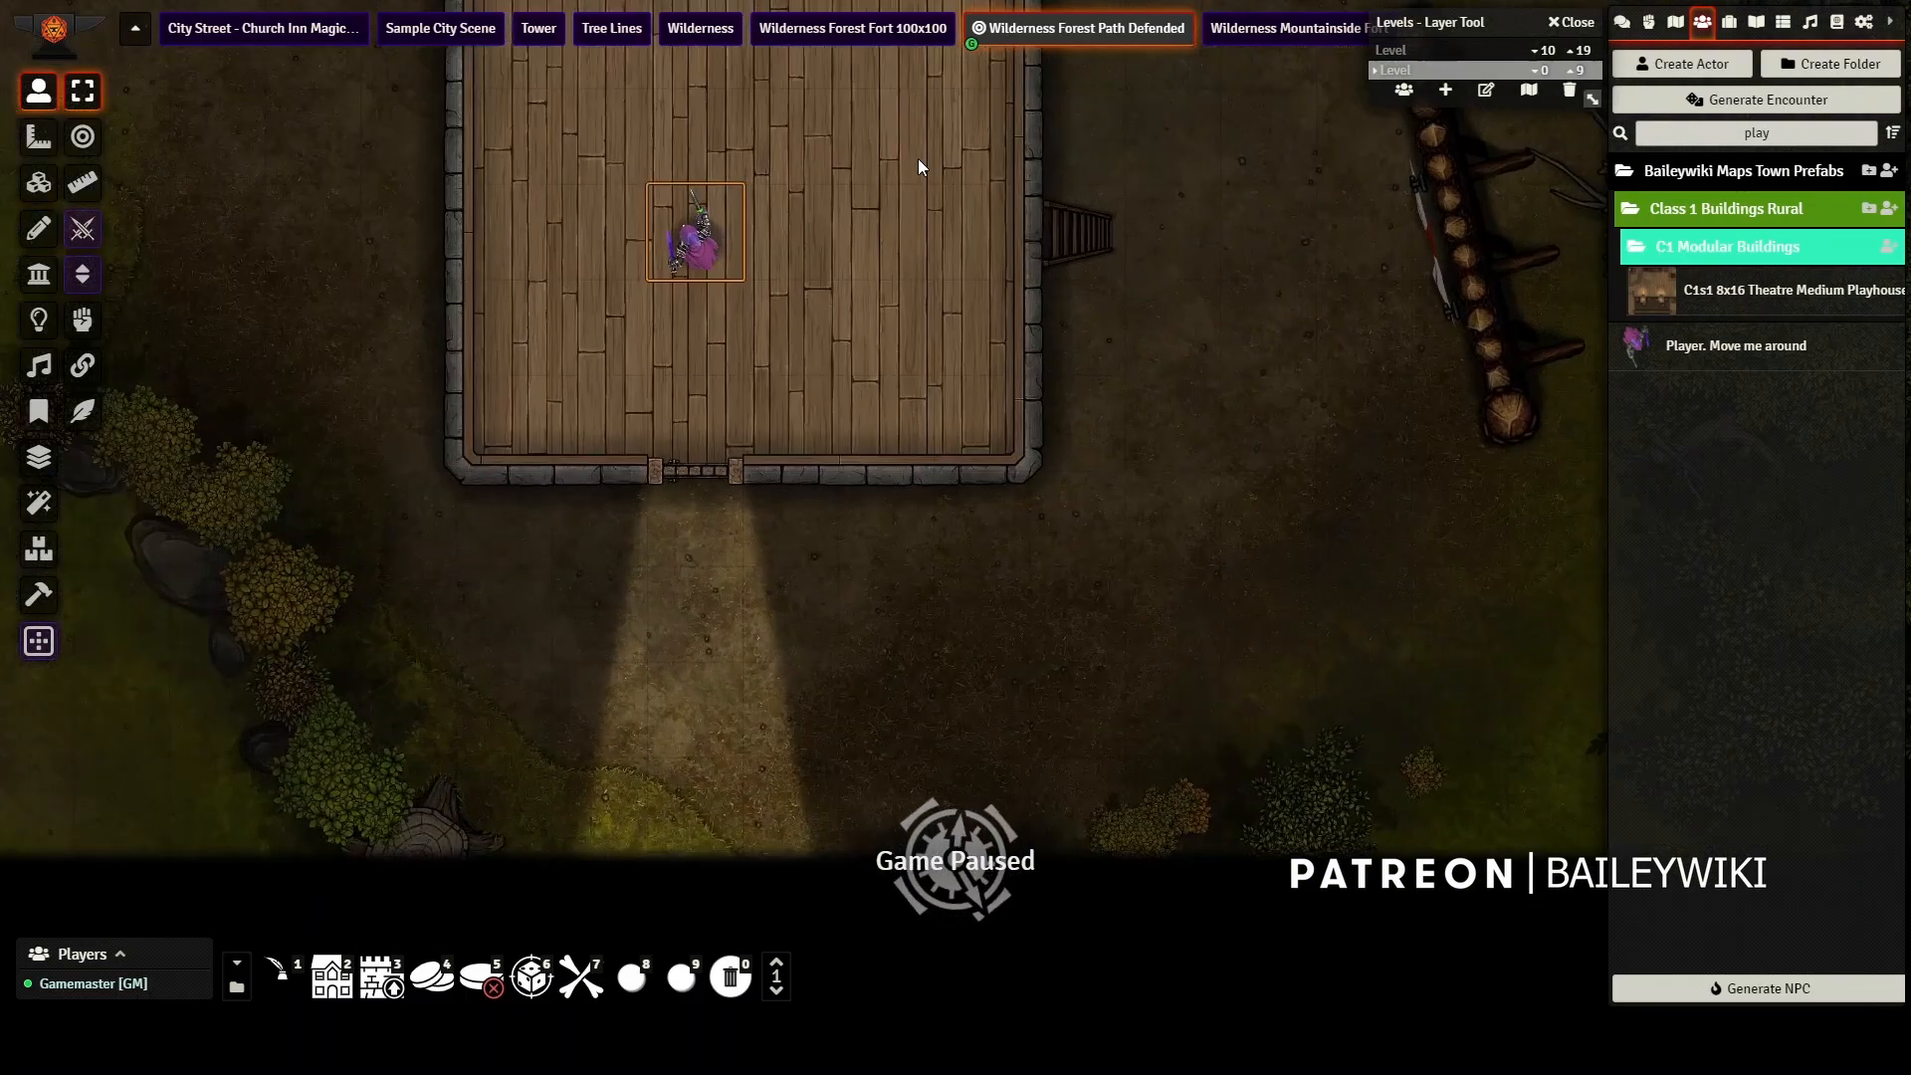
pyautogui.click(38, 228)
pyautogui.click(83, 136)
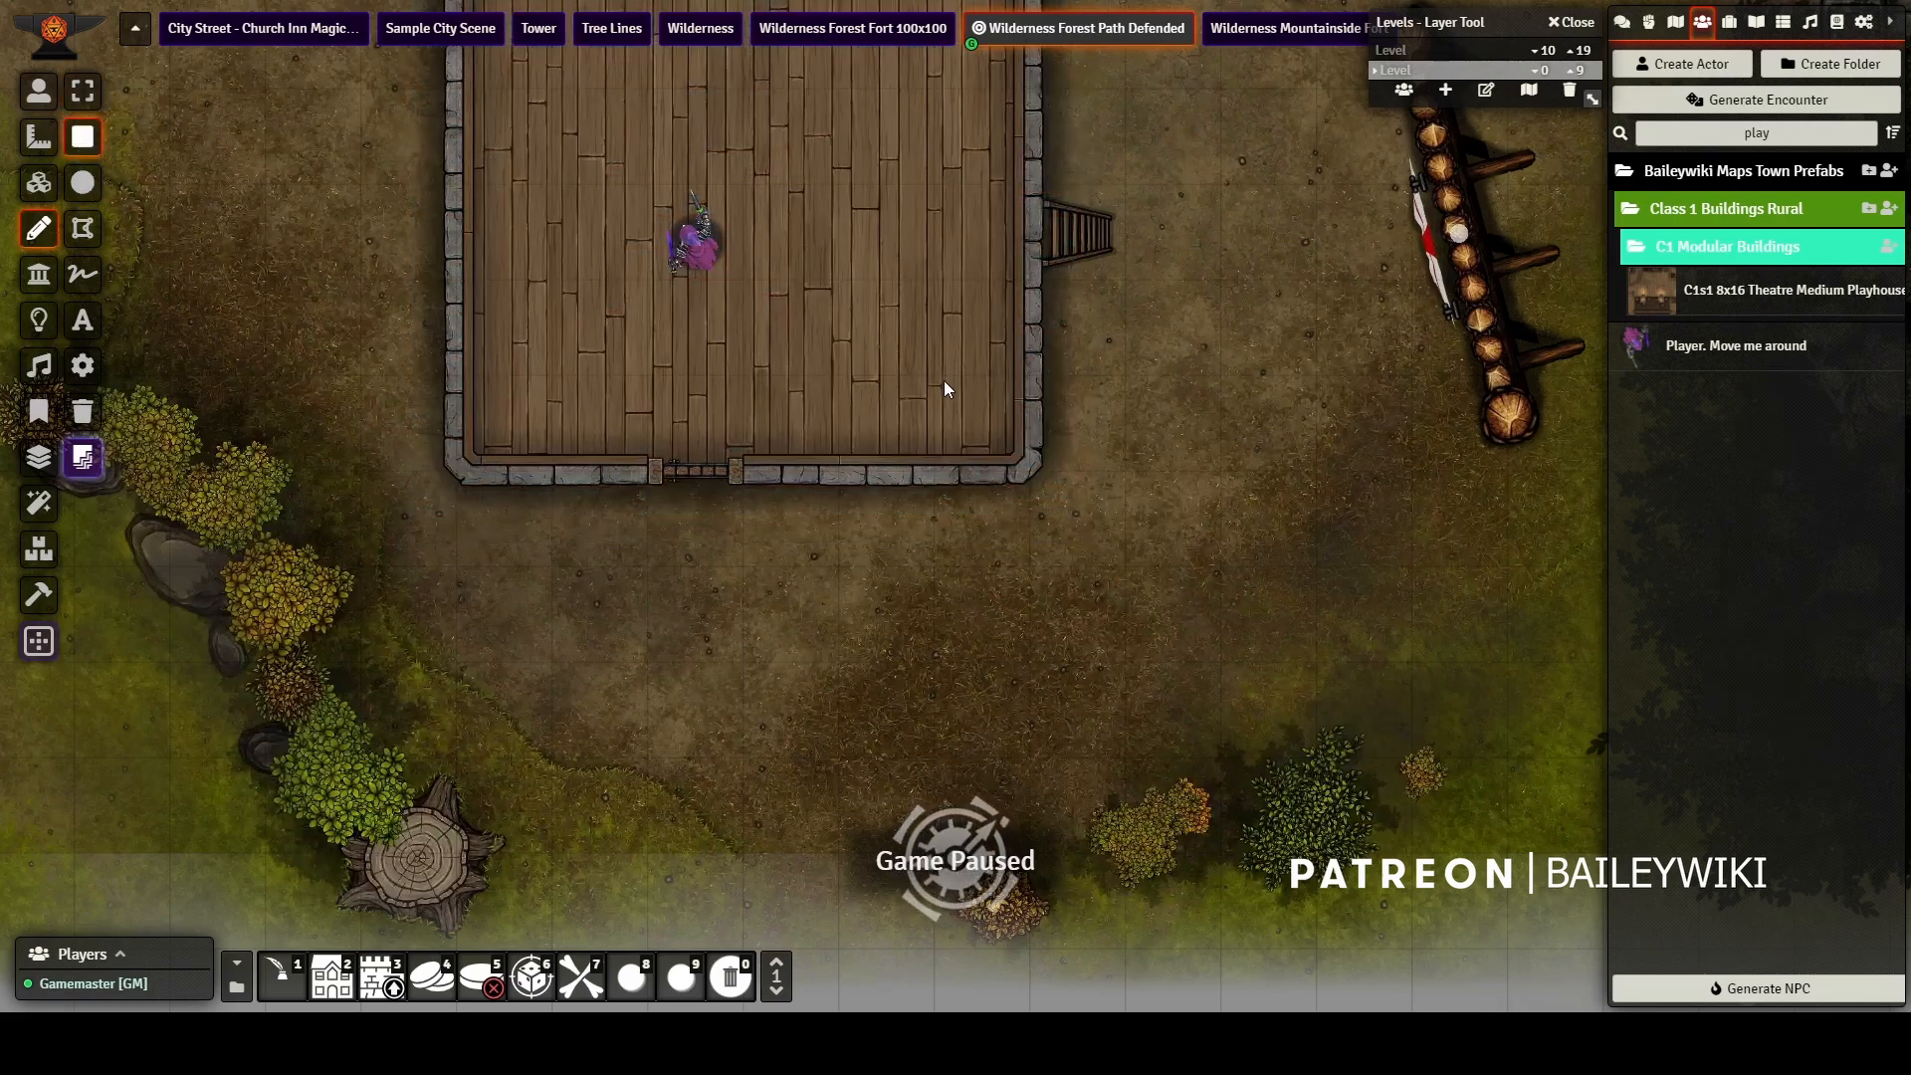
pyautogui.moveTo(948, 376)
pyautogui.mouseDown()
pyautogui.moveTo(1047, 472)
pyautogui.moveTo(1030, 458)
pyautogui.mouseUp()
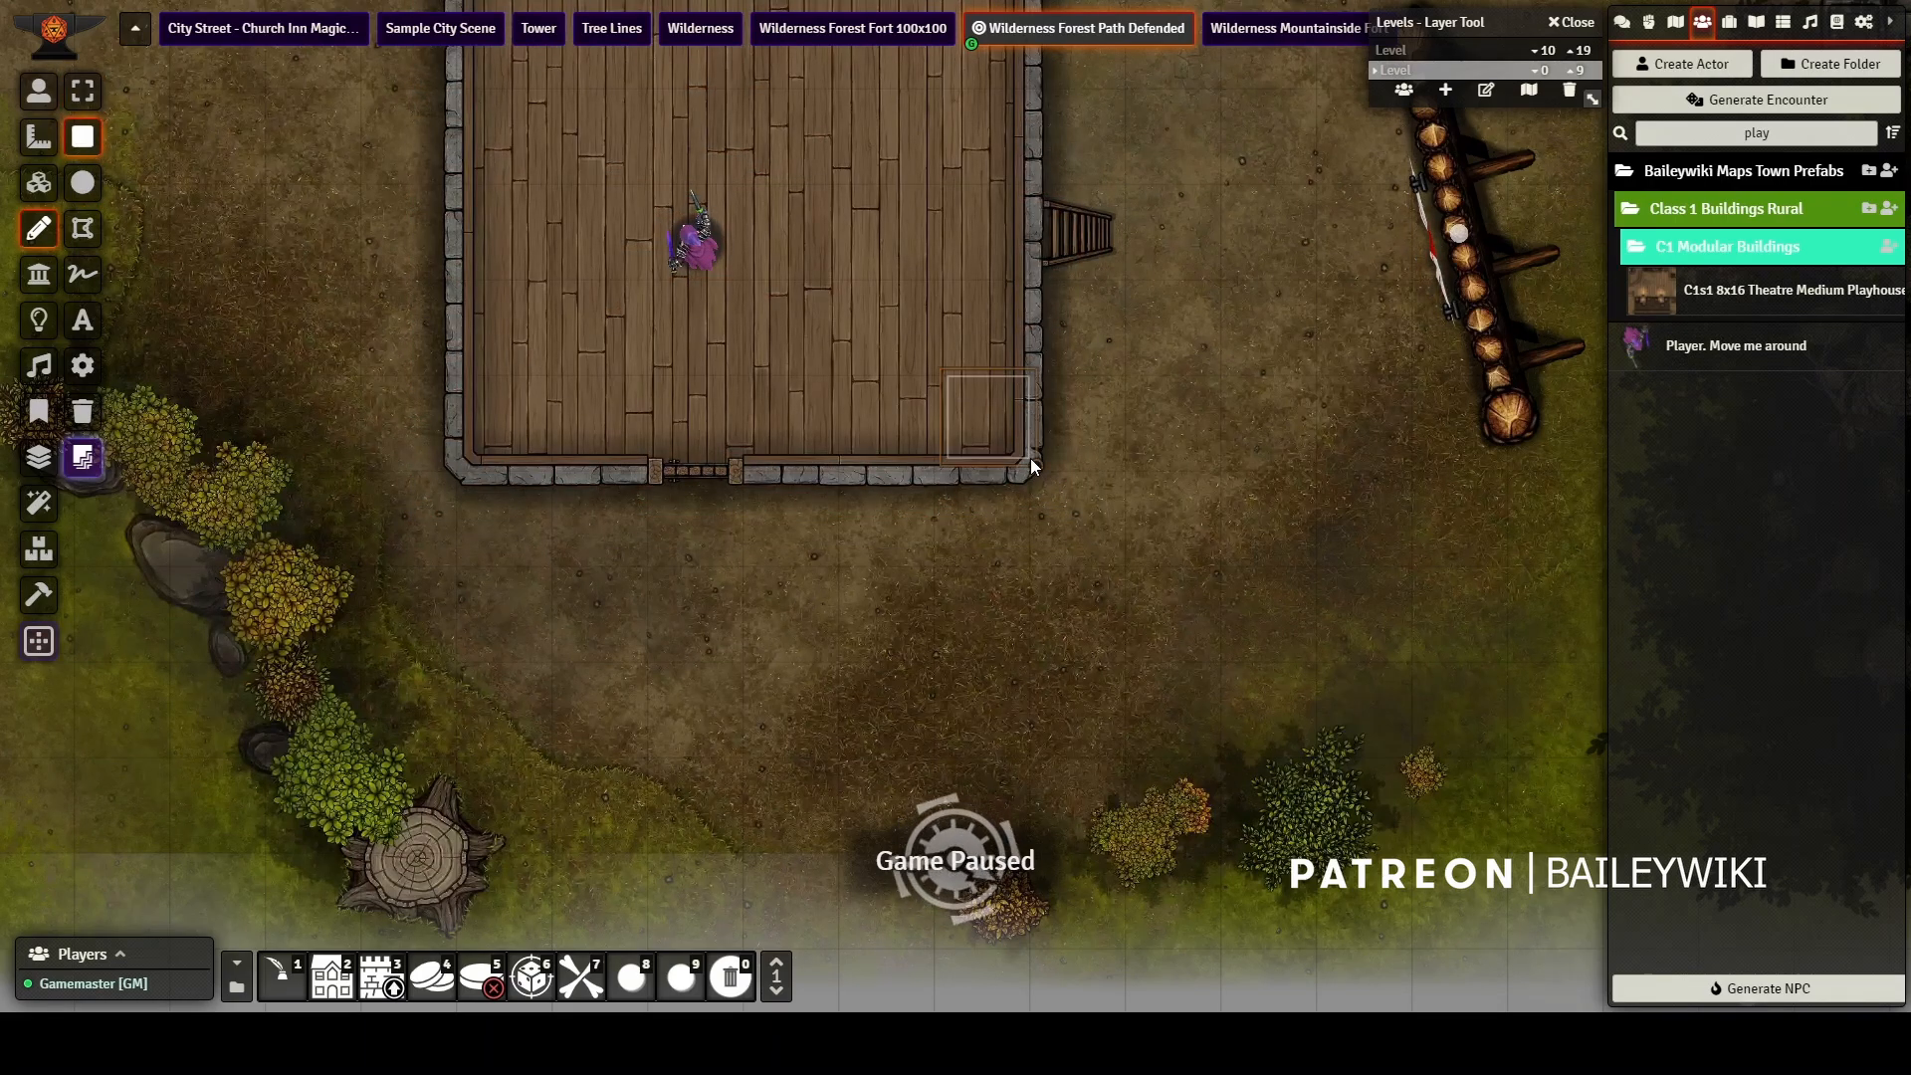
# Walk the player token into the corner stair area to reach the upper level, and step back off it toward the left.
pyautogui.click(48, 88)
pyautogui.click(700, 254)
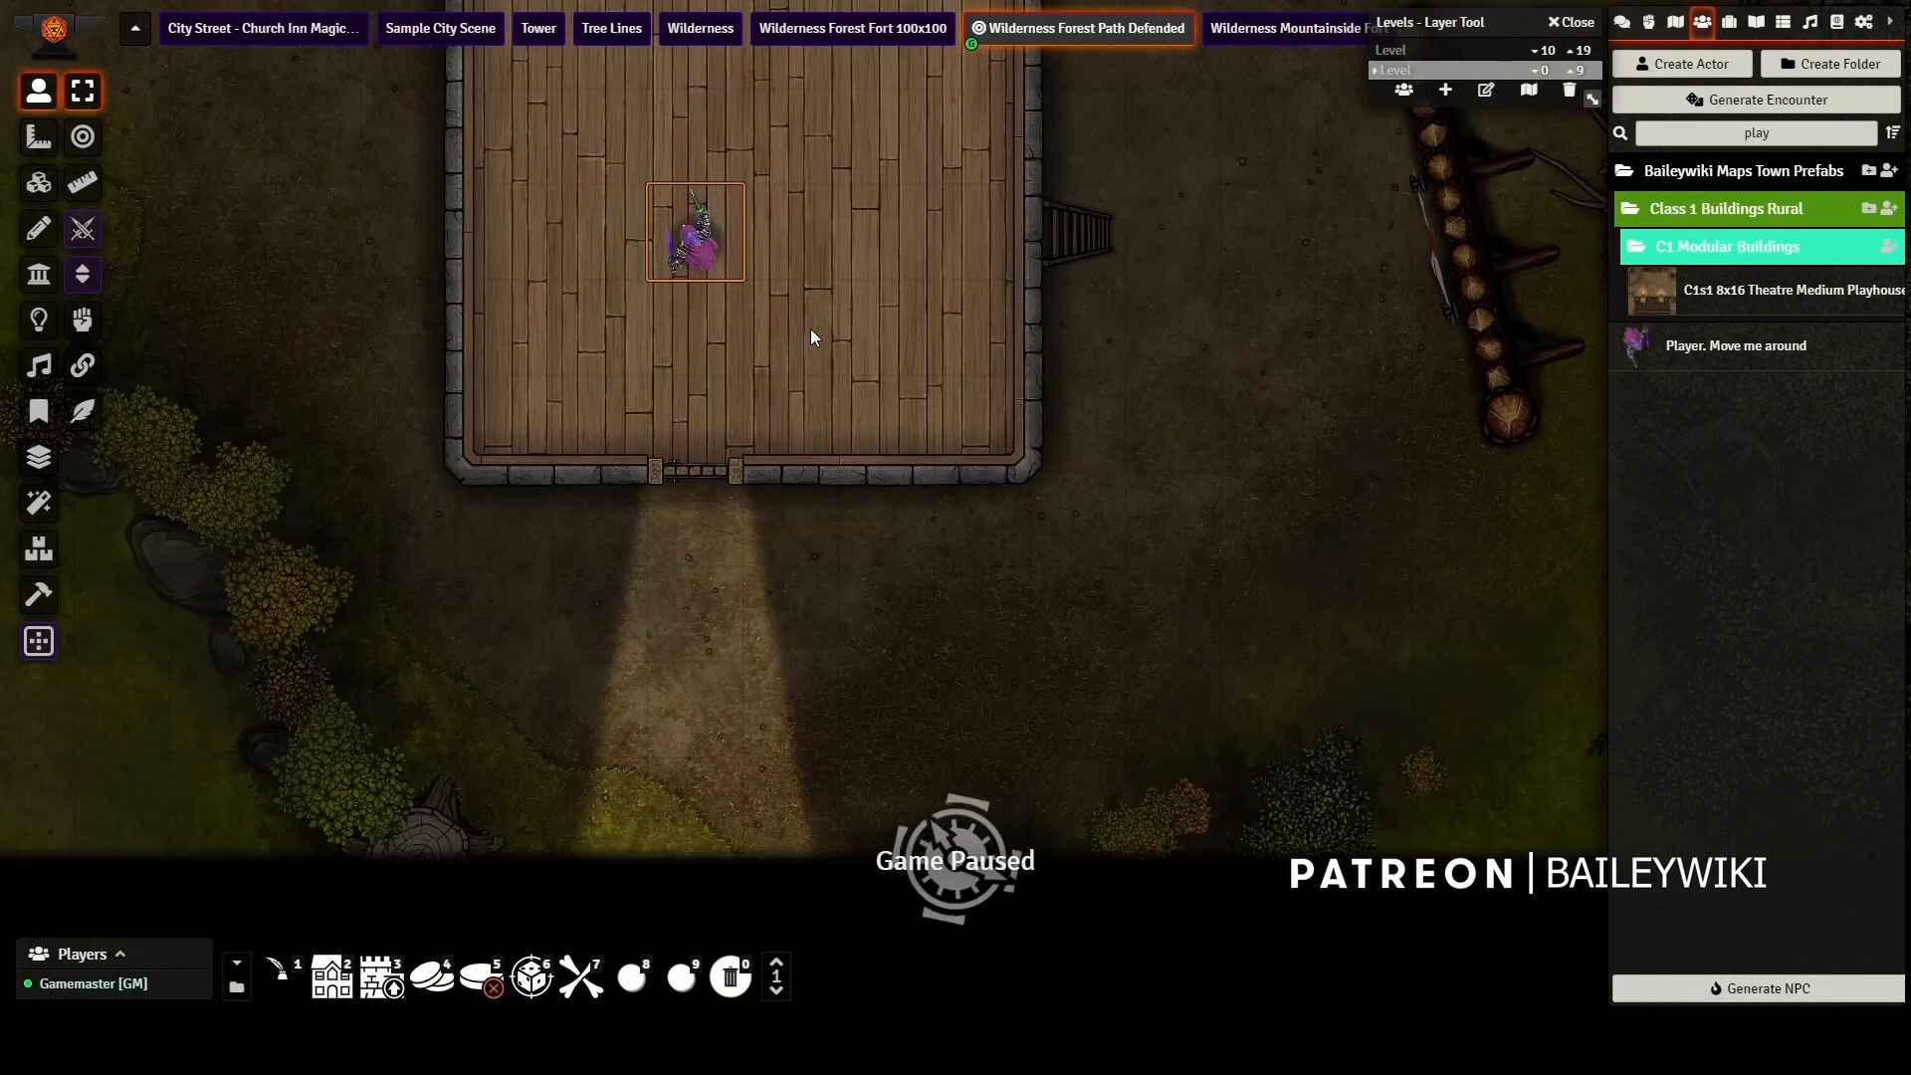
pyautogui.press('Down')
pyautogui.press('Down')
pyautogui.press('Right')
pyautogui.press('Right')
pyautogui.press('Right')
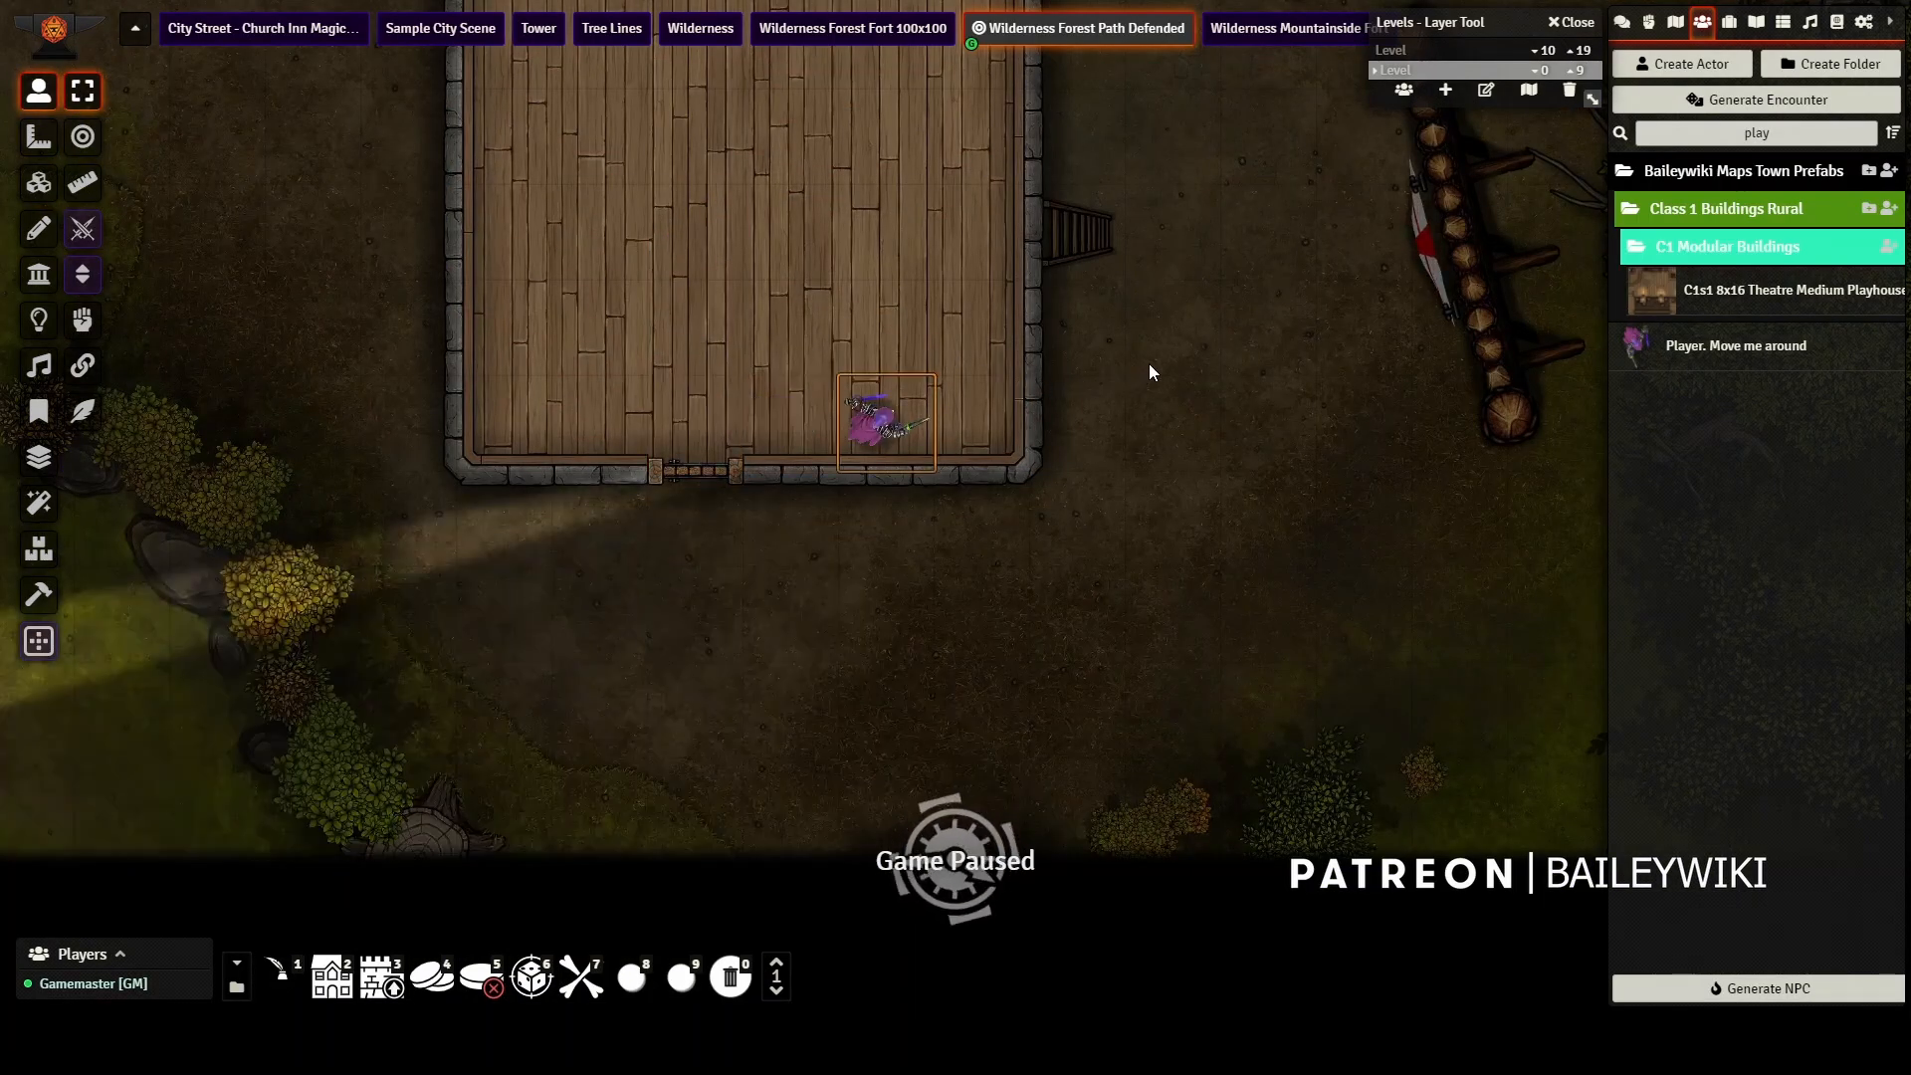
pyautogui.press('Left')
pyautogui.press('Left')
pyautogui.press('Left')
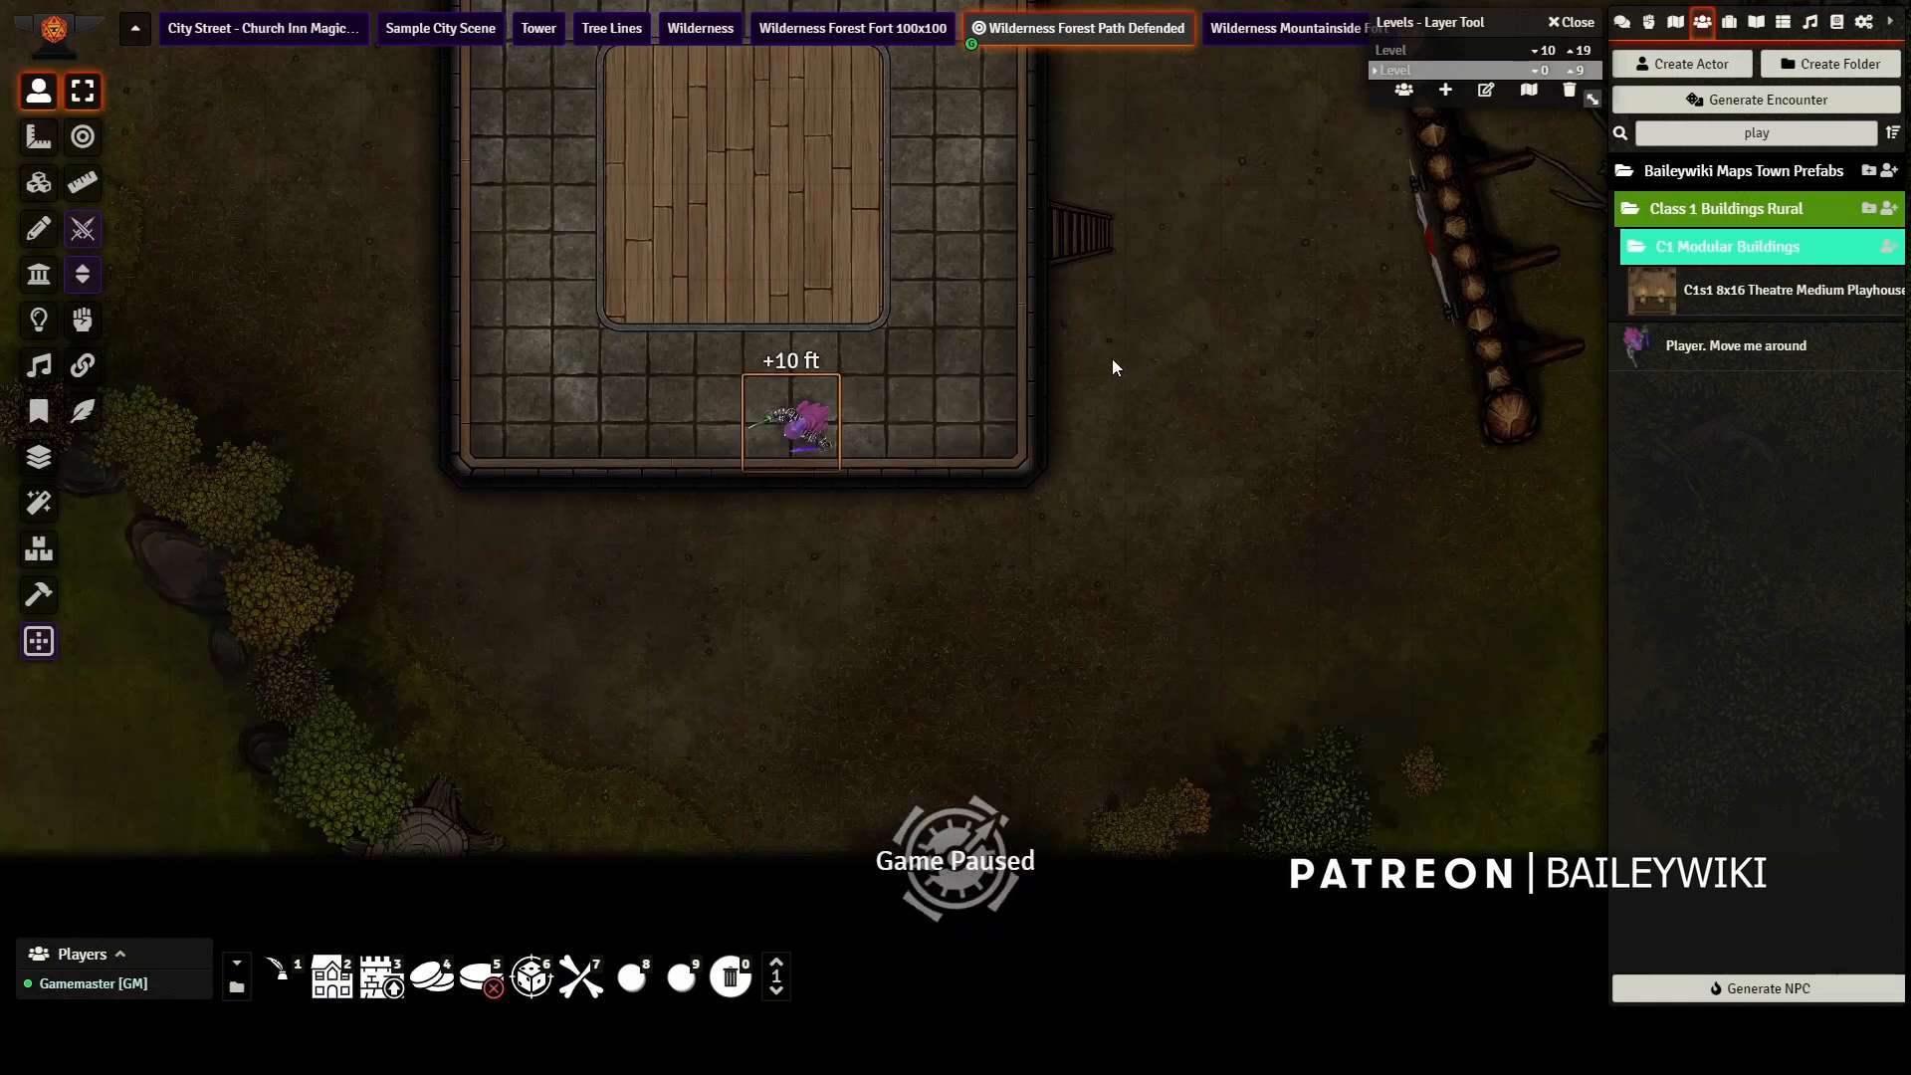
# Place a second player token in the middle of the ground floor and compare its view with the upper-level token's.
pyautogui.moveTo(1251, 466); pyautogui.dragTo(1283, 615)
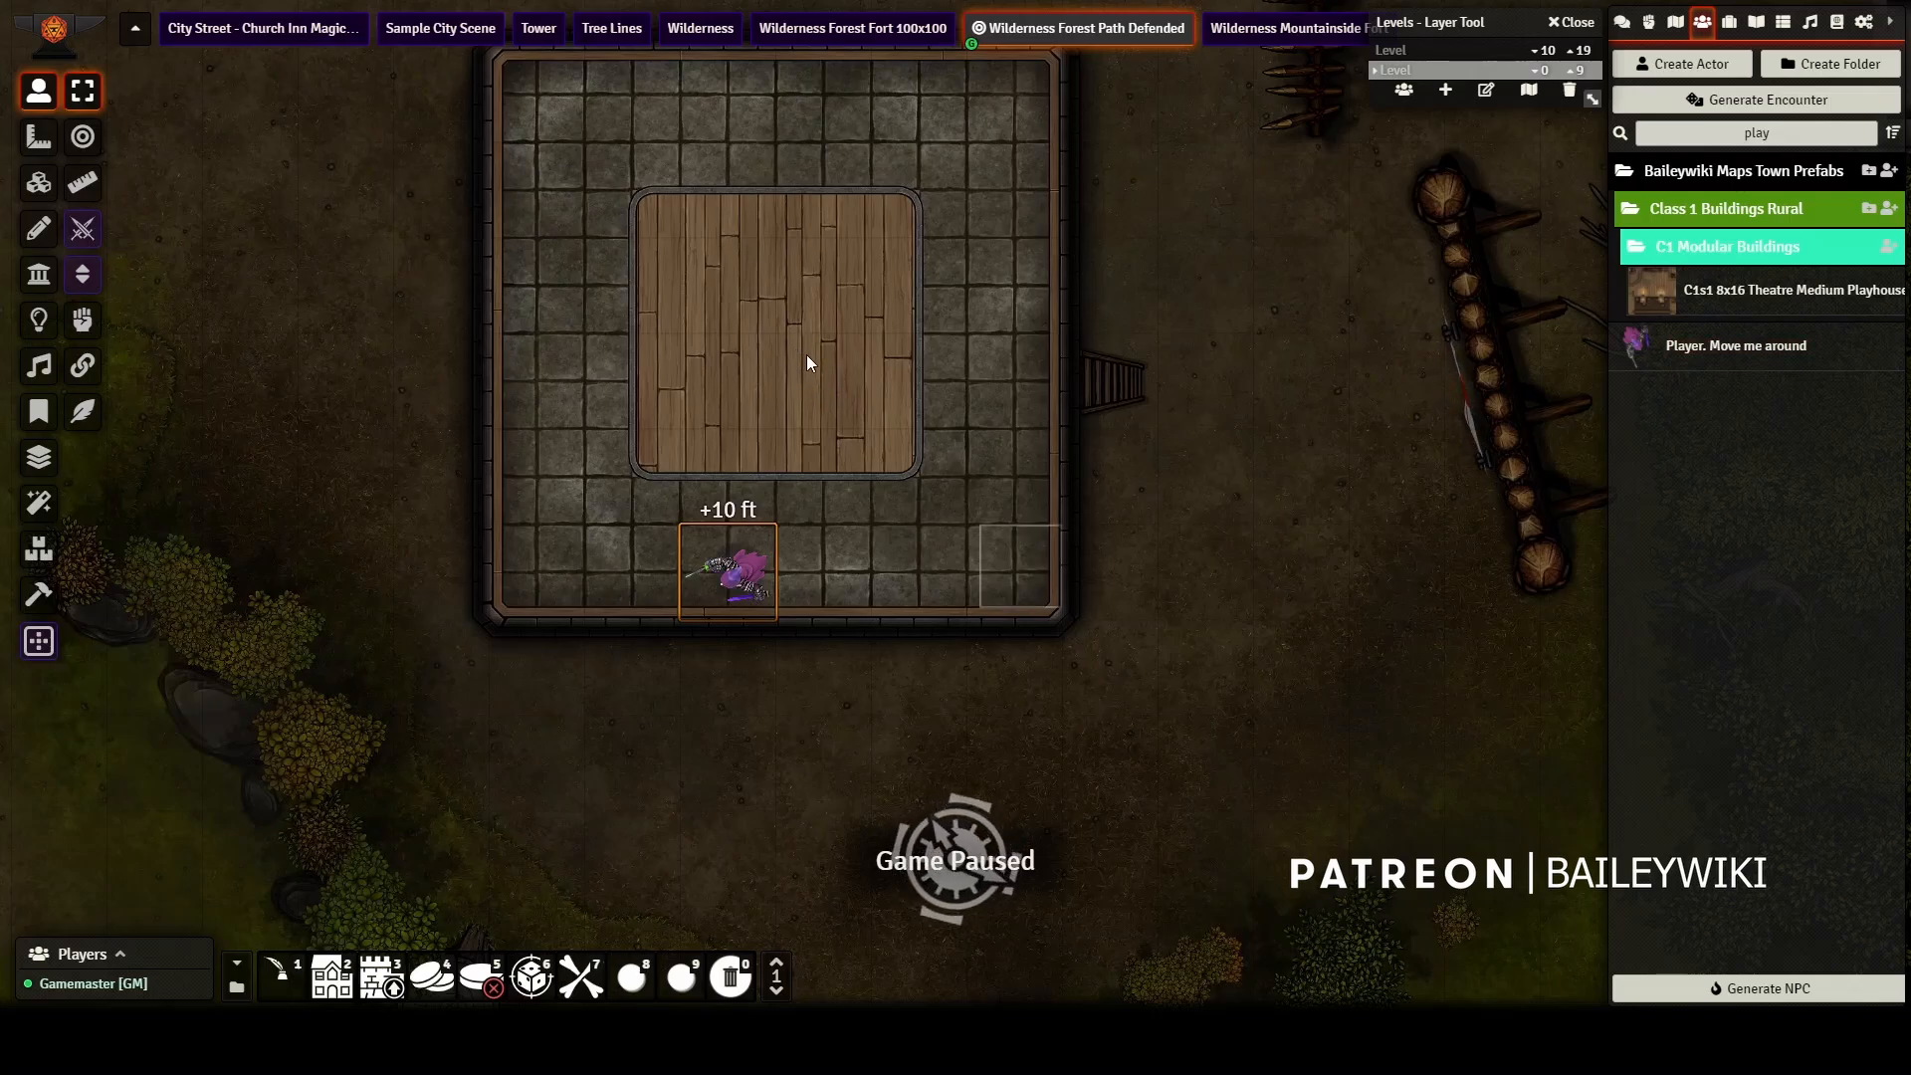
pyautogui.scroll(-6, 805, 361)
pyautogui.click(469, 289)
pyautogui.click(869, 409)
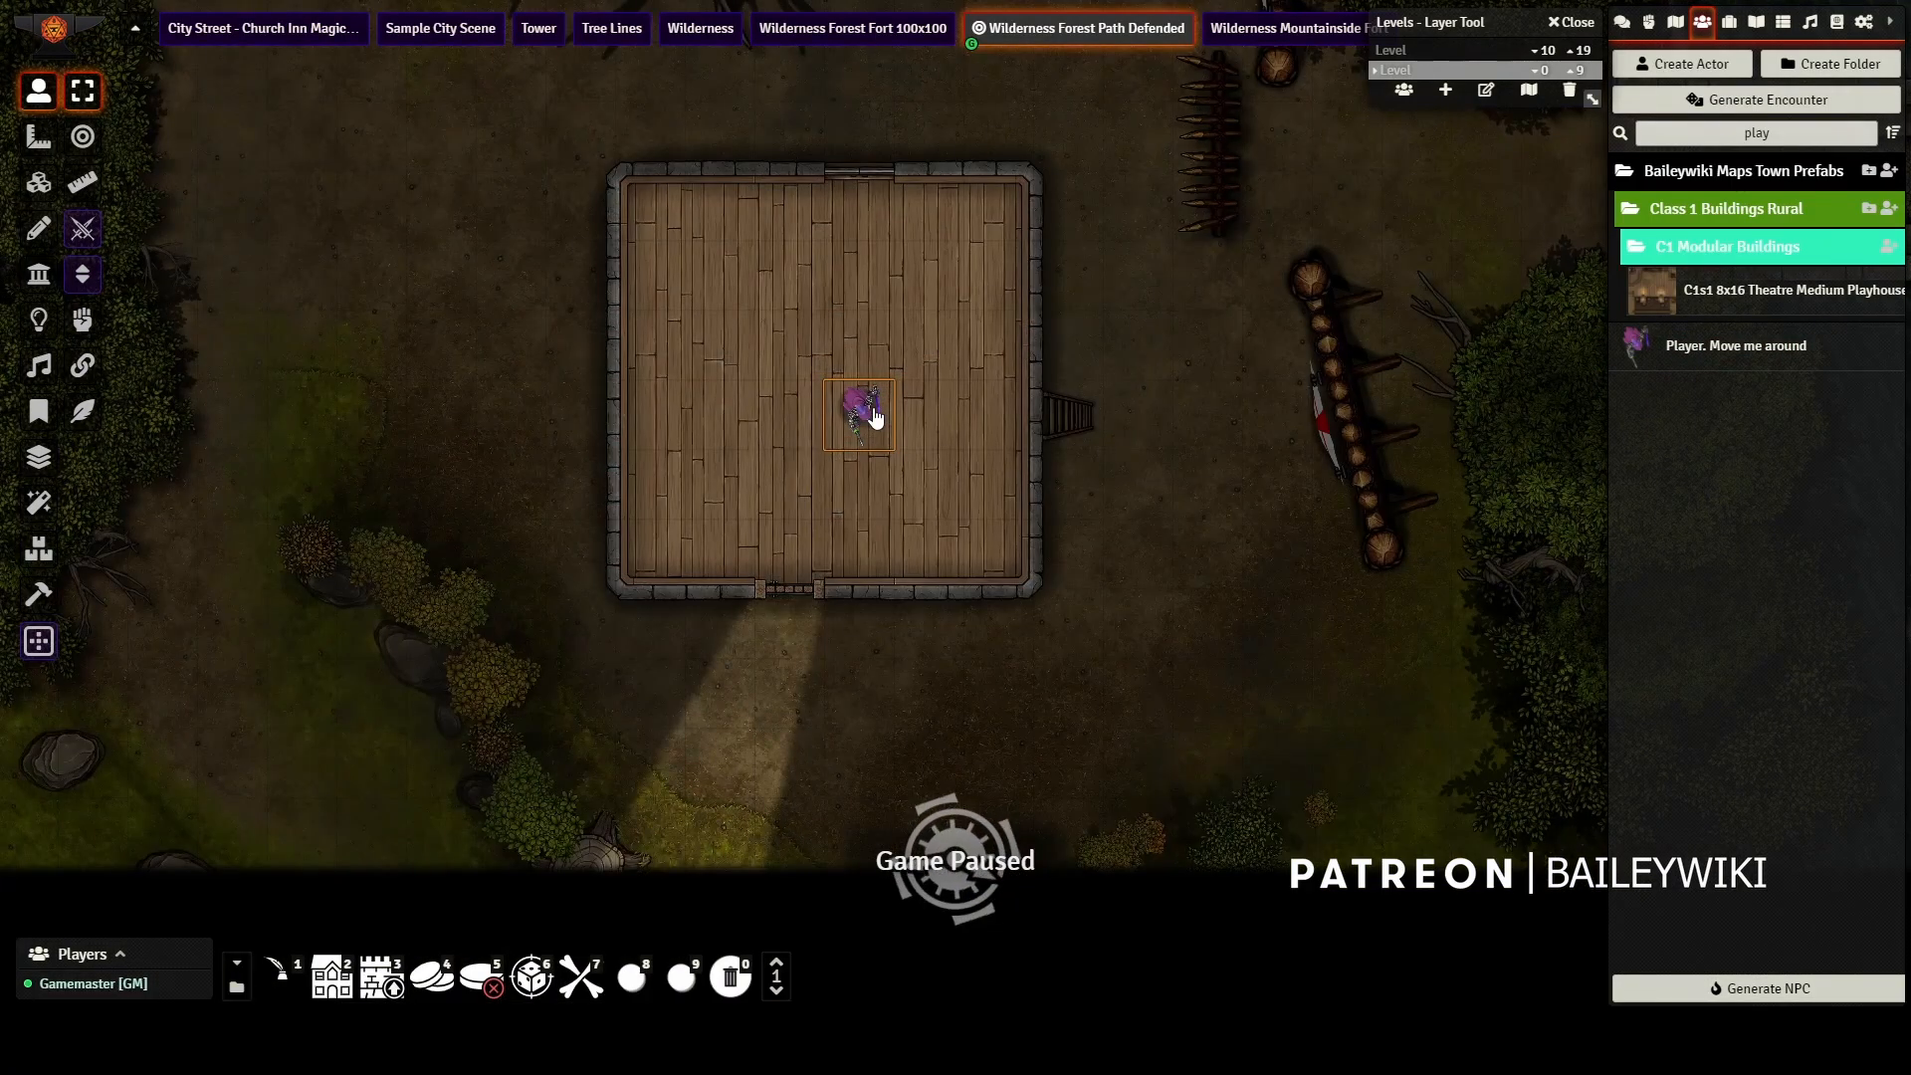
pyautogui.moveTo(859, 414); pyautogui.dragTo(804, 554)
pyautogui.scroll(2, 887, 540)
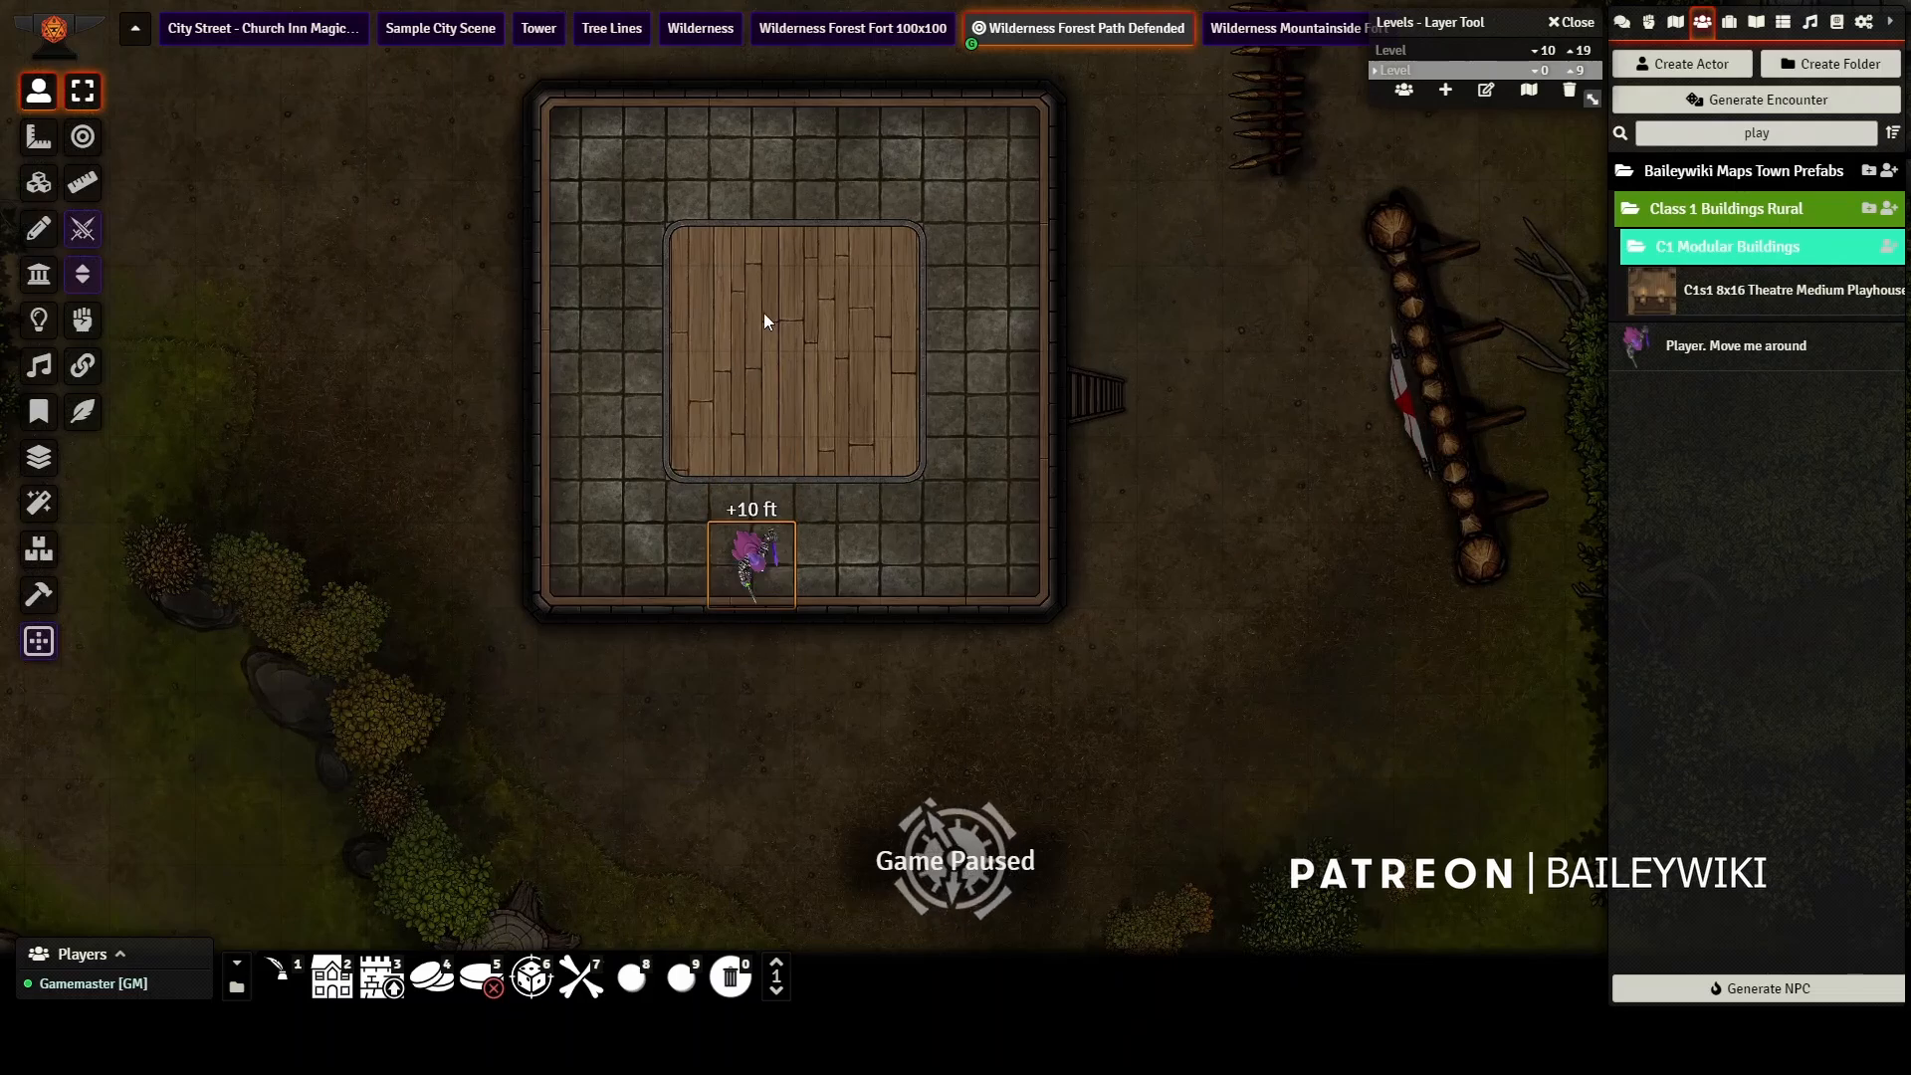
# On level 0–9, draw a Hole-mode rectangle about 250 × 237 pixels around the central token and review its drawing configuration.
pyautogui.click(1428, 62)
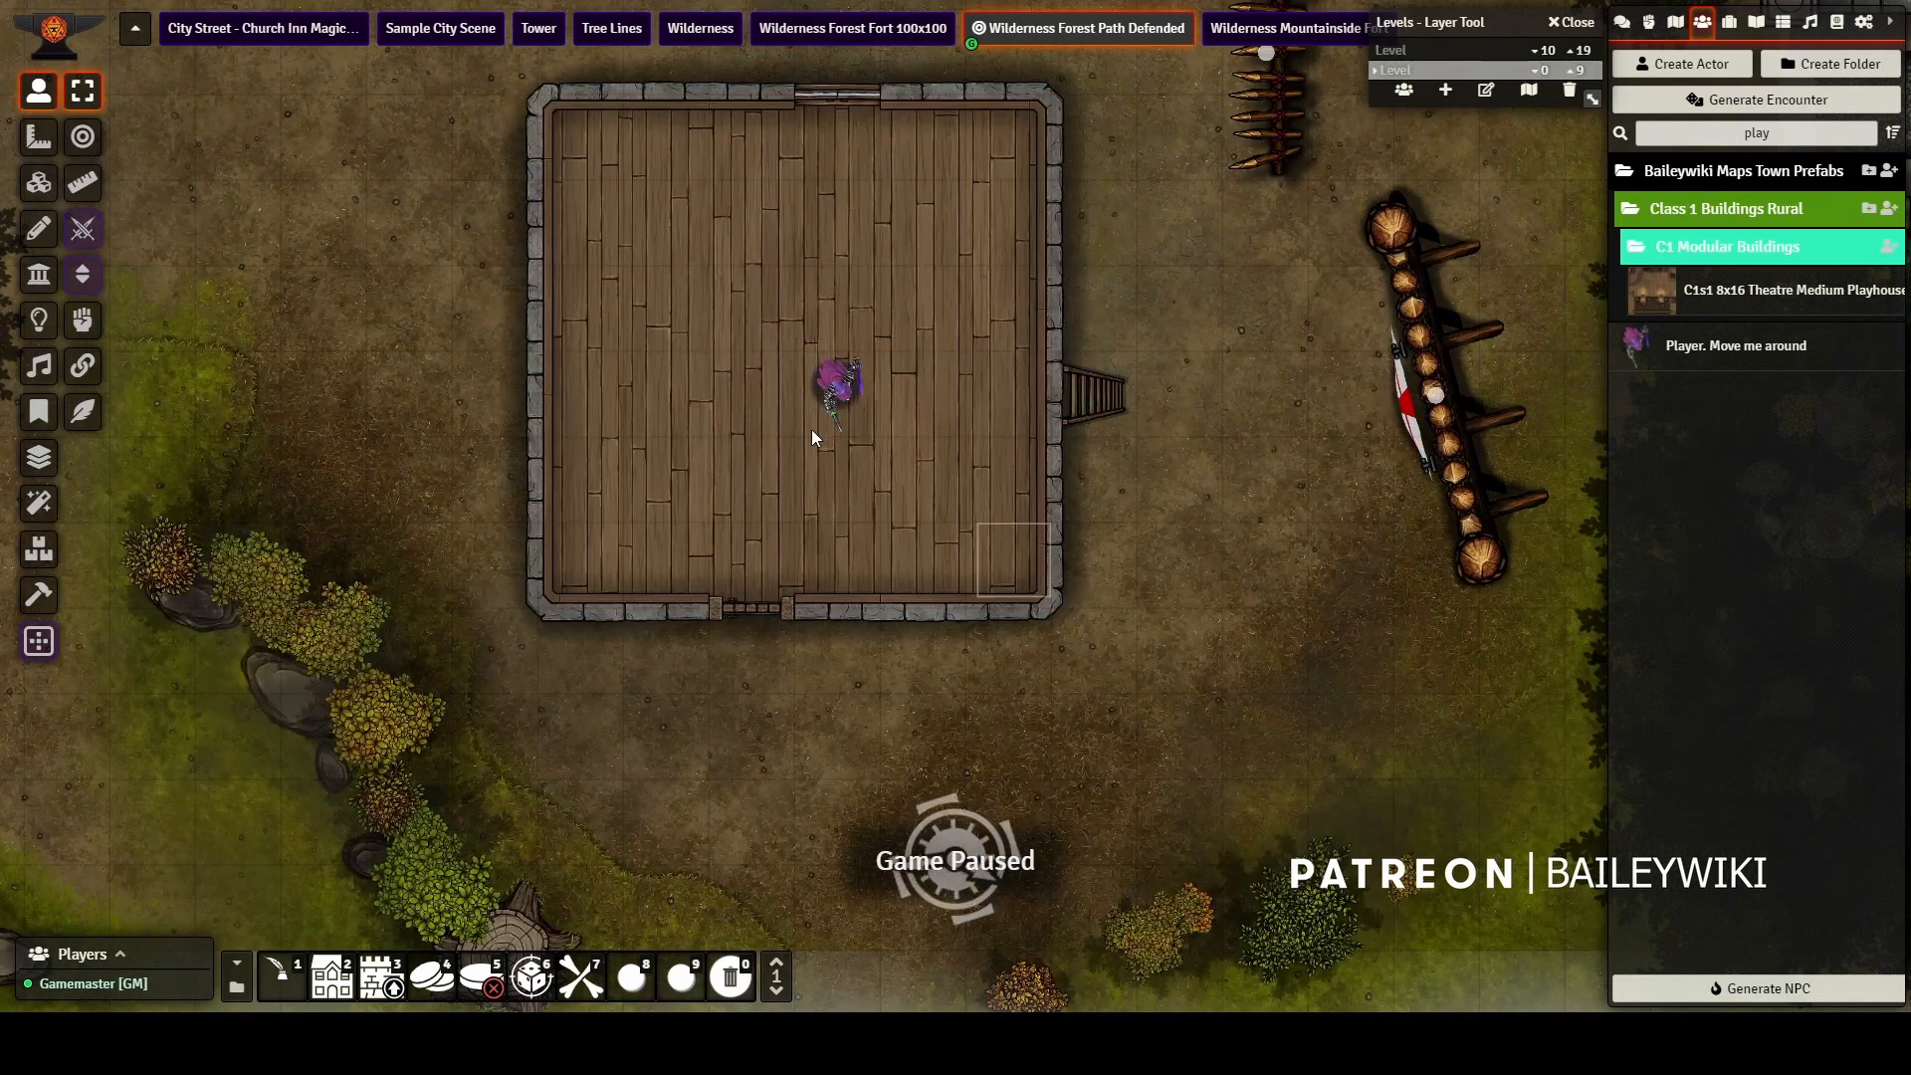
pyautogui.click(39, 228)
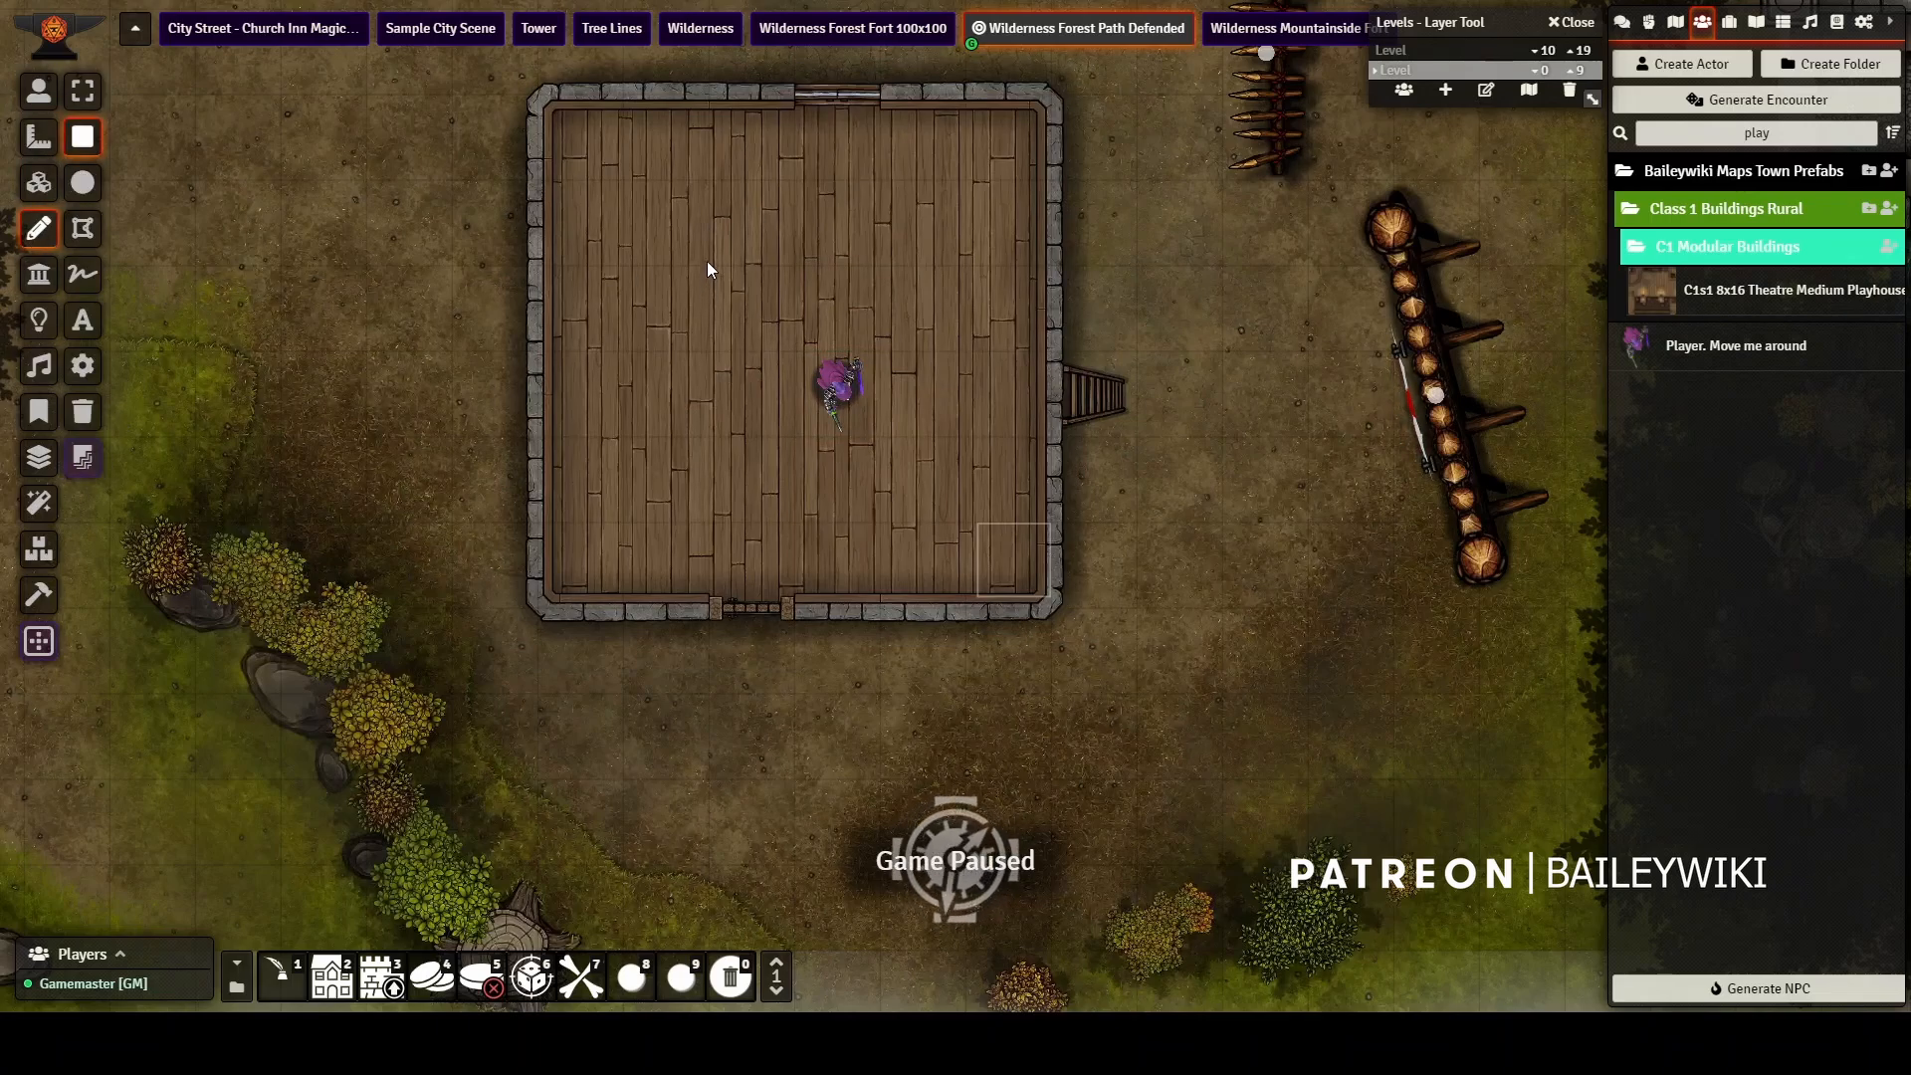
pyautogui.moveTo(708, 257)
pyautogui.mouseDown()
pyautogui.moveTo(732, 346)
pyautogui.moveTo(922, 458)
pyautogui.mouseUp()
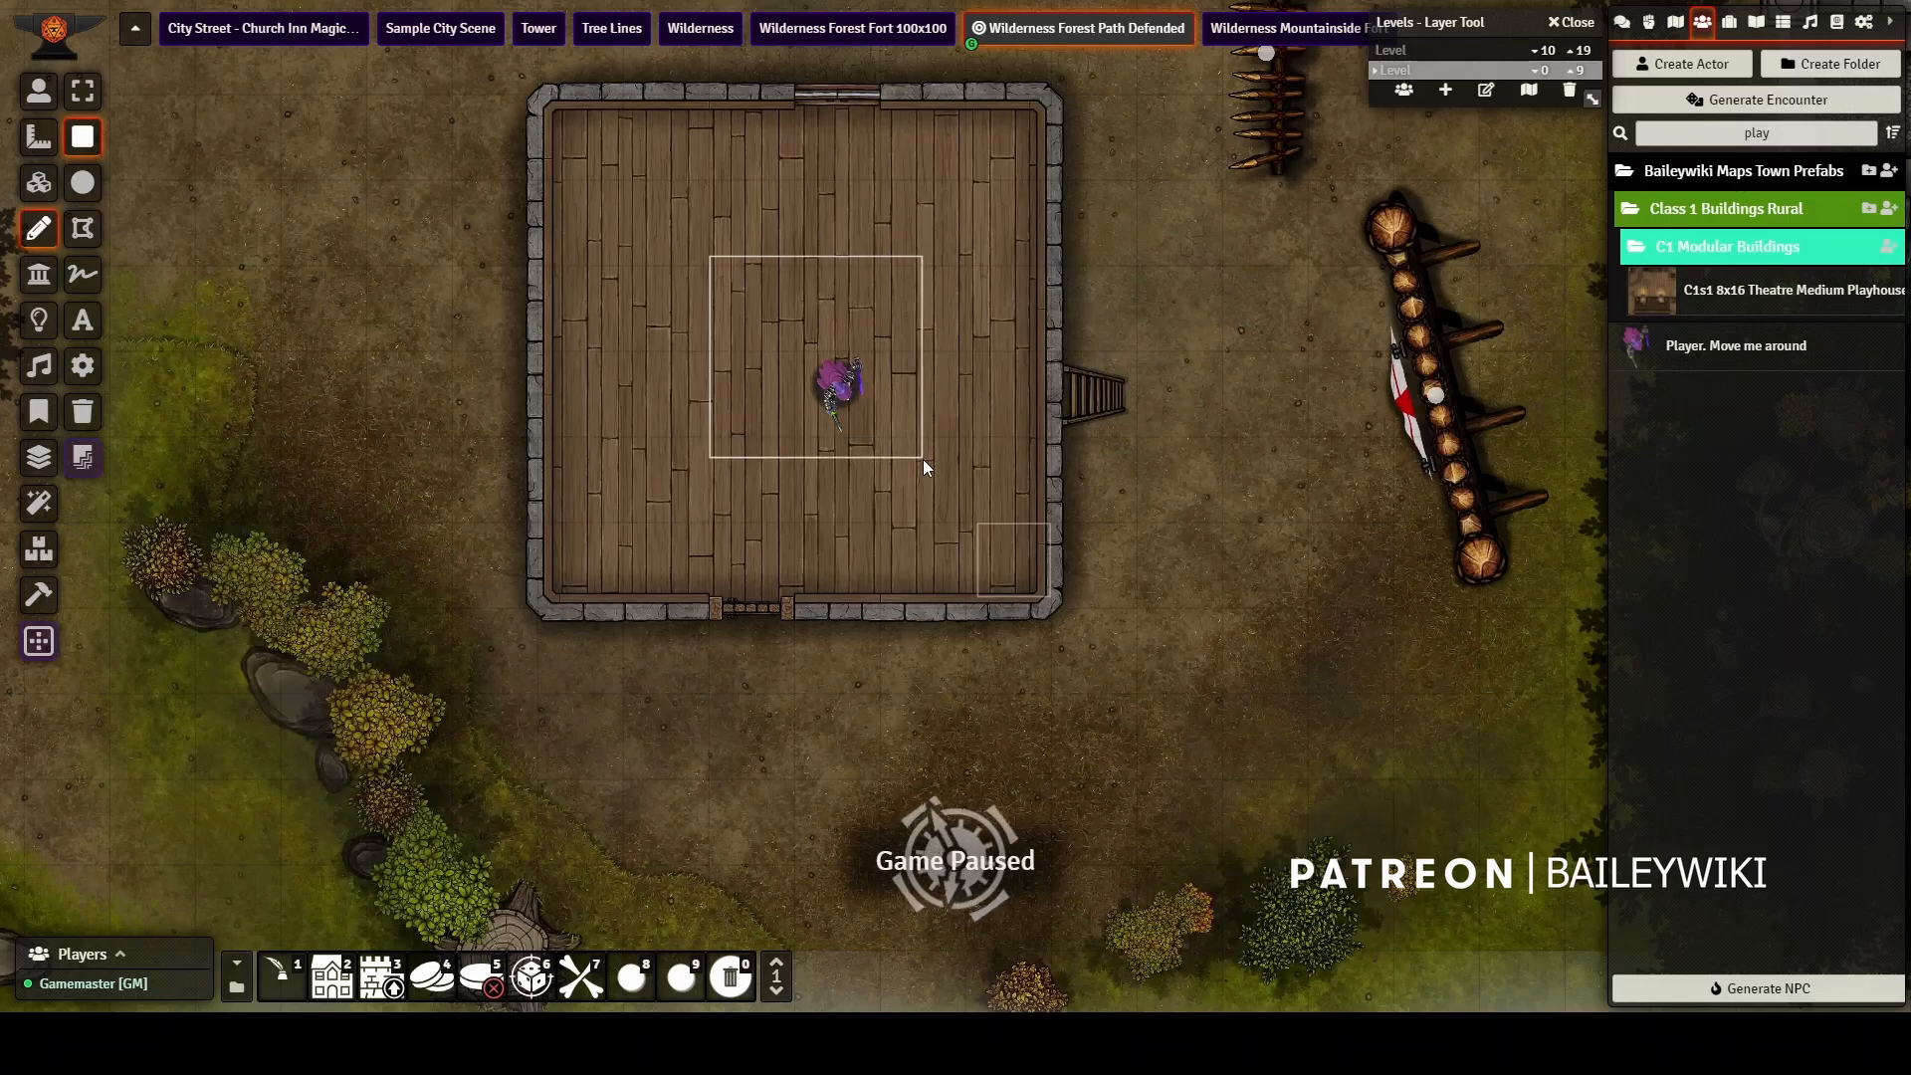
pyautogui.doubleClick(883, 338)
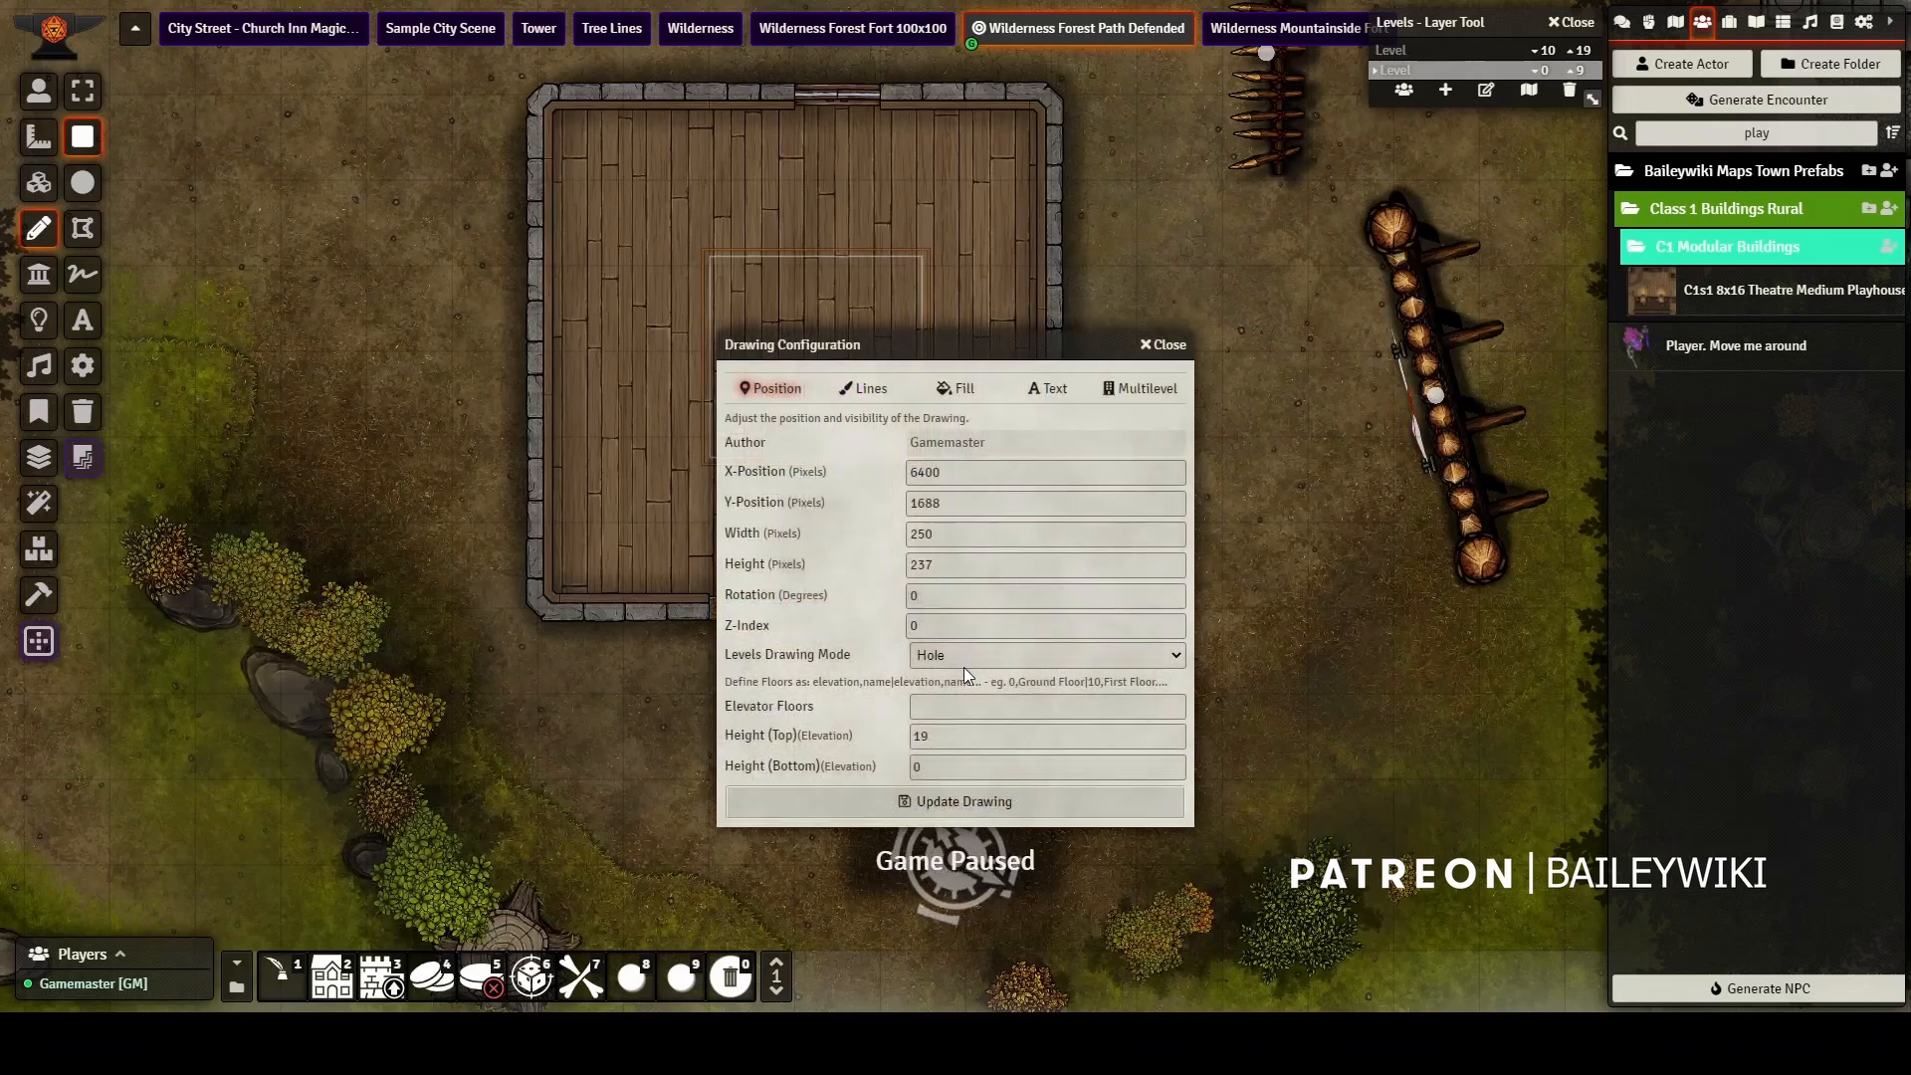
pyautogui.click(1162, 345)
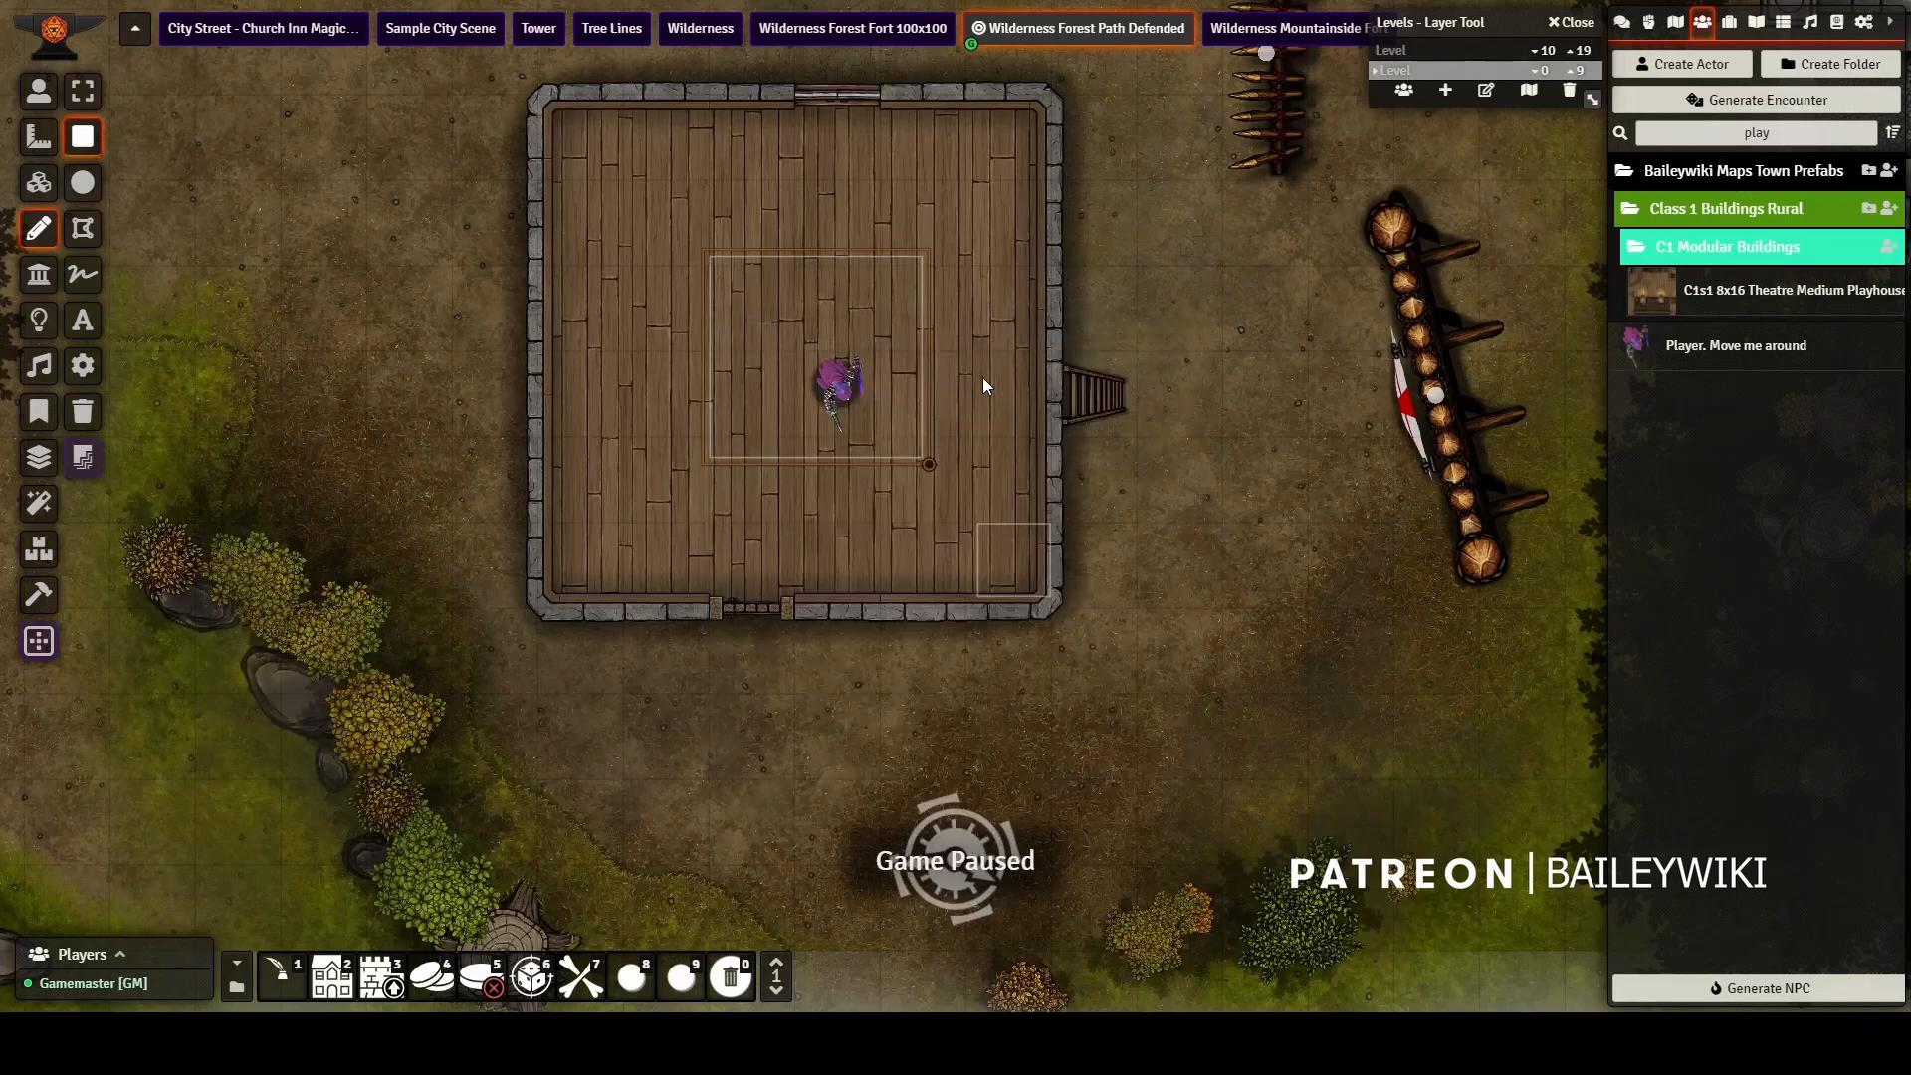
# Show the tokens per level in the Levels layer tool, activate level 10–19, and select the upper-level token.
pyautogui.click(35, 98)
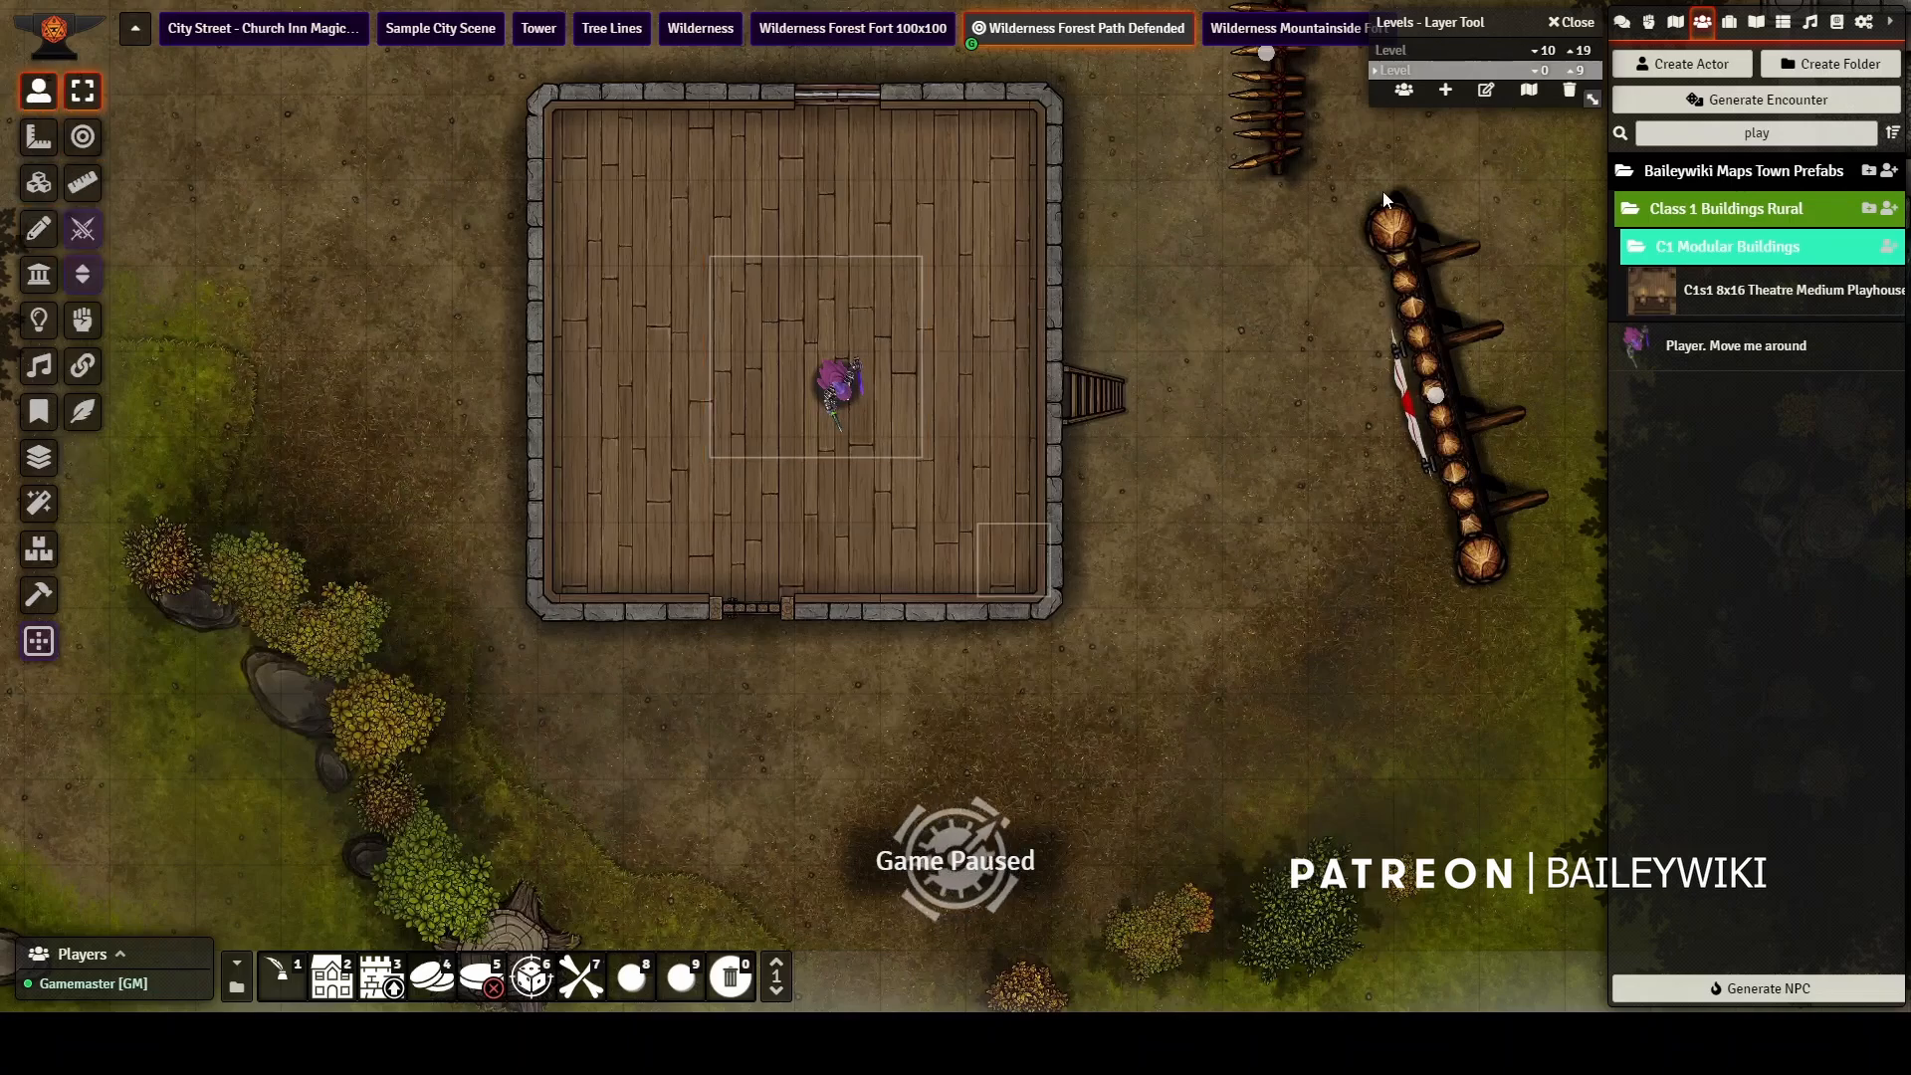
pyautogui.click(1402, 91)
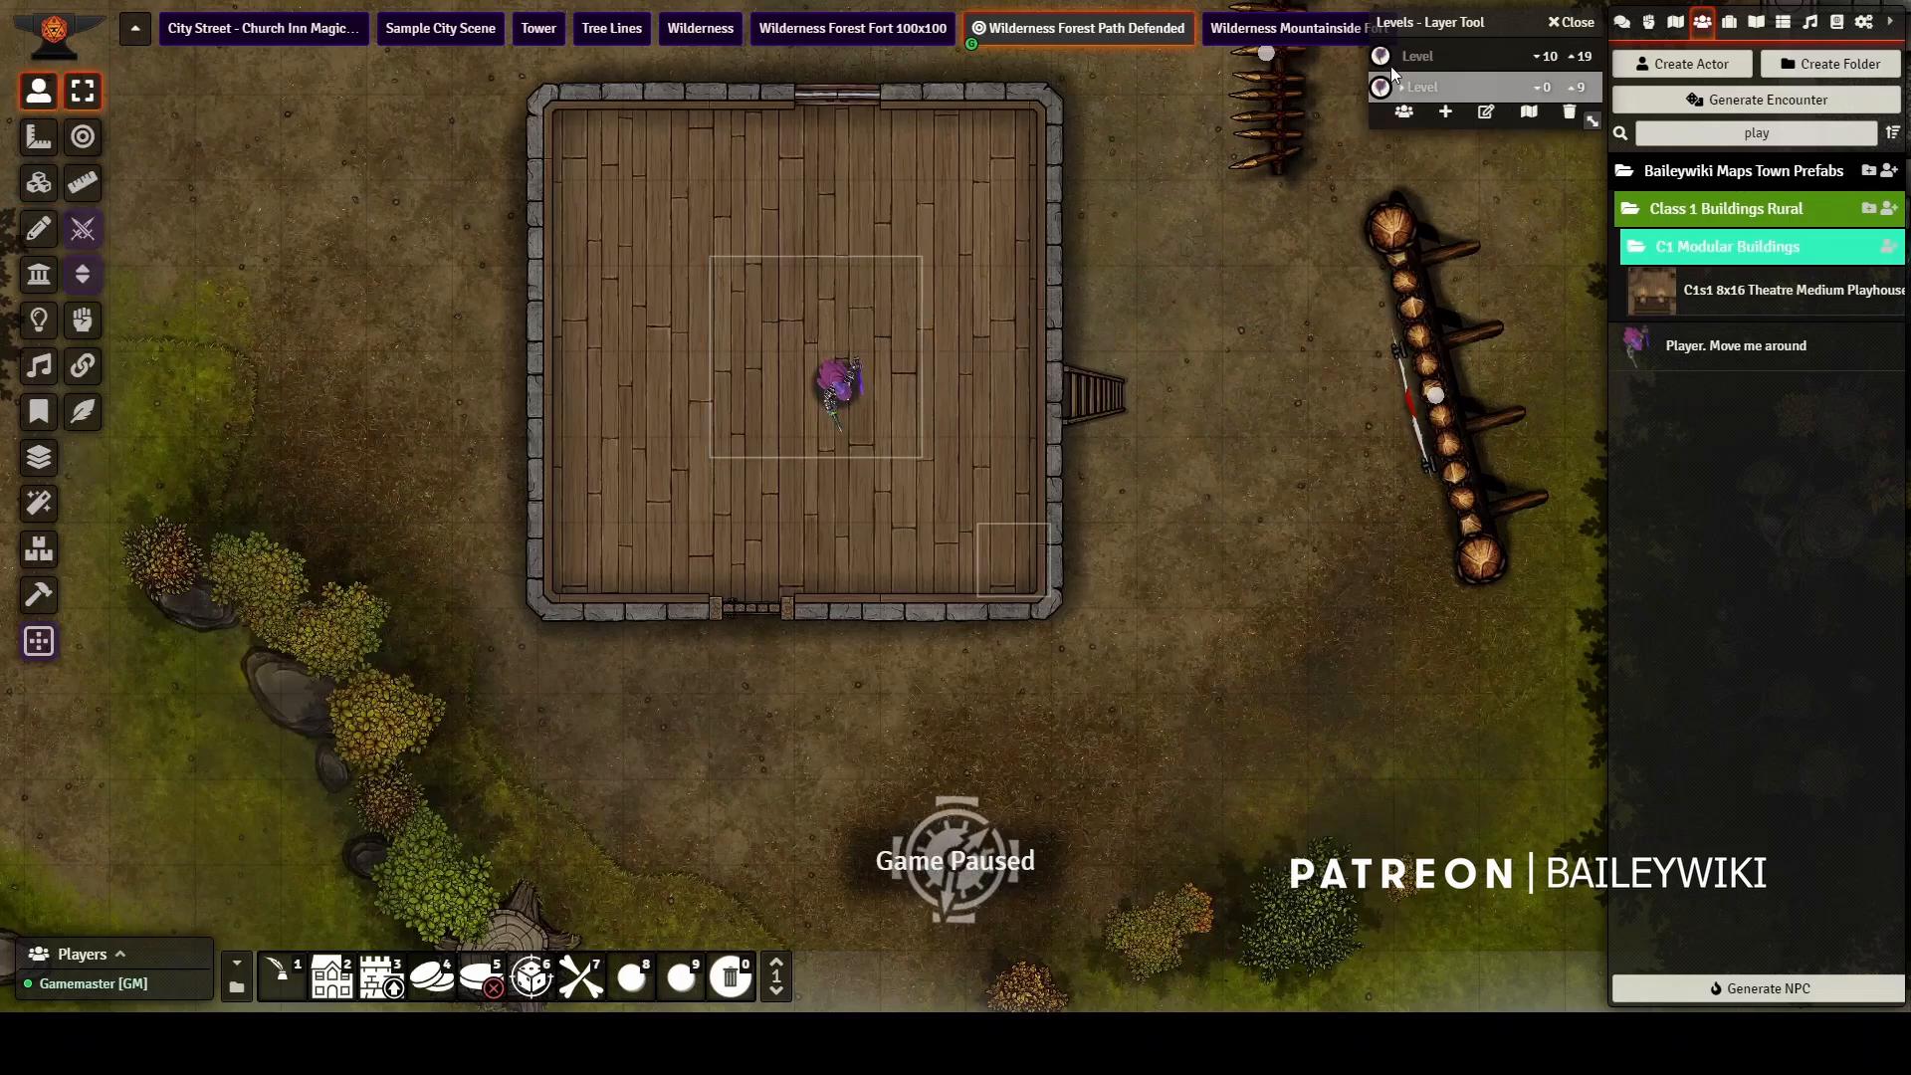
pyautogui.click(1376, 60)
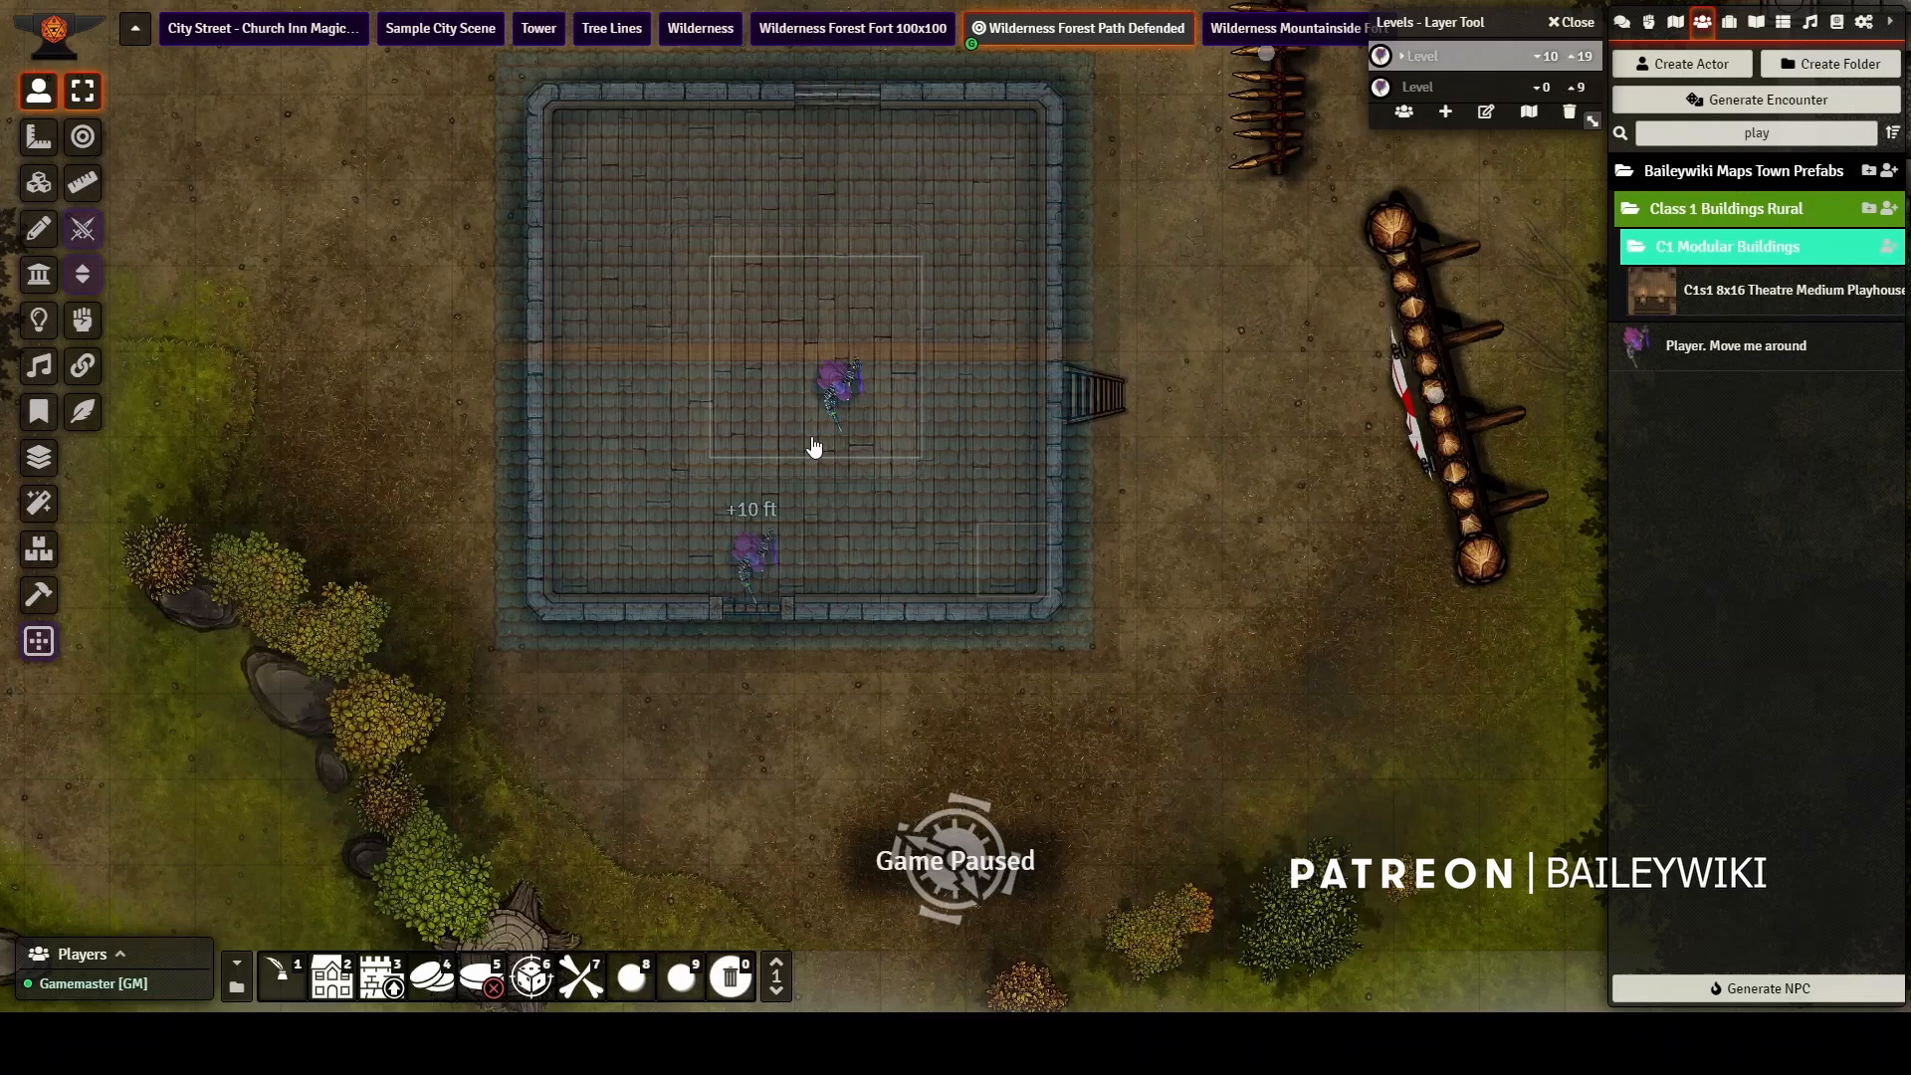
pyautogui.click(761, 577)
# Walk the upper-level token clockwise around the central opening to check its view of the token below.
pyautogui.press('Left')
pyautogui.press('Left')
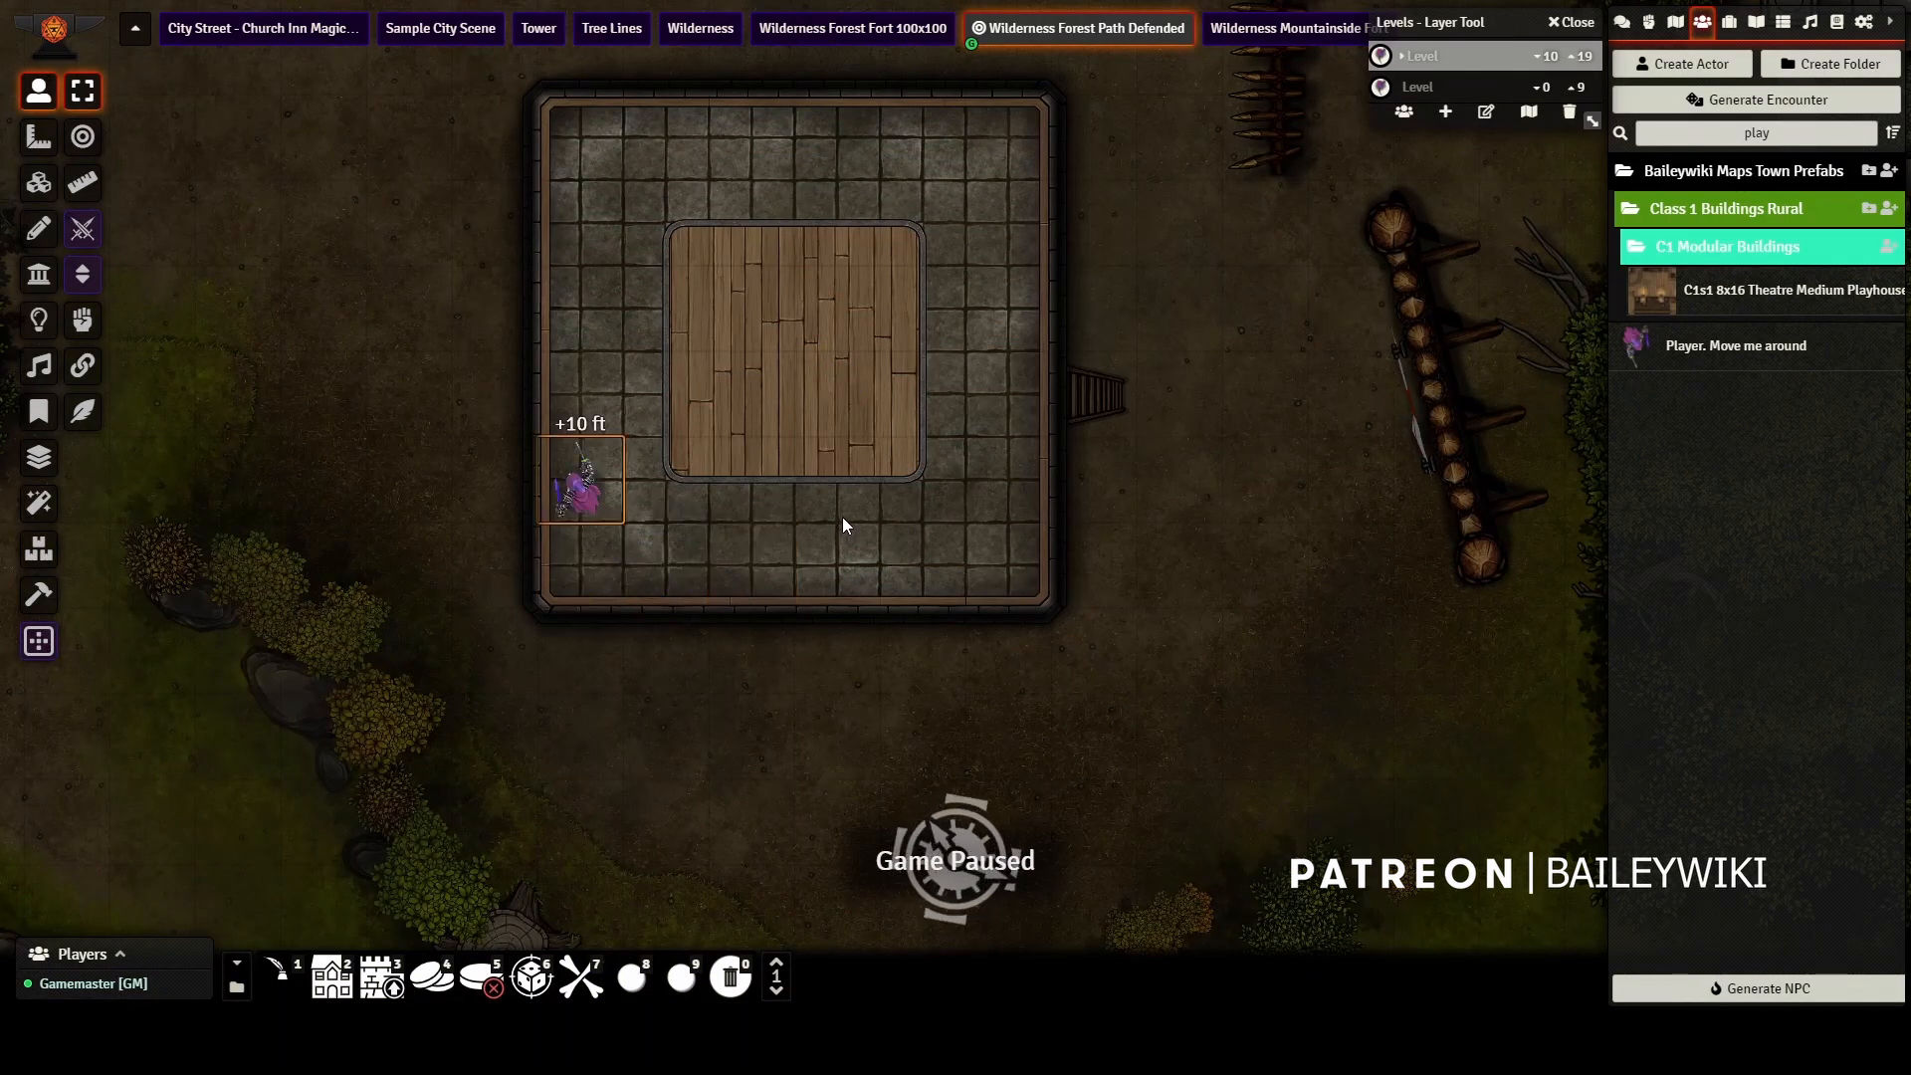
pyautogui.press('Up')
pyautogui.press('Up')
pyautogui.press('Up')
pyautogui.press('Up')
pyautogui.press('Right')
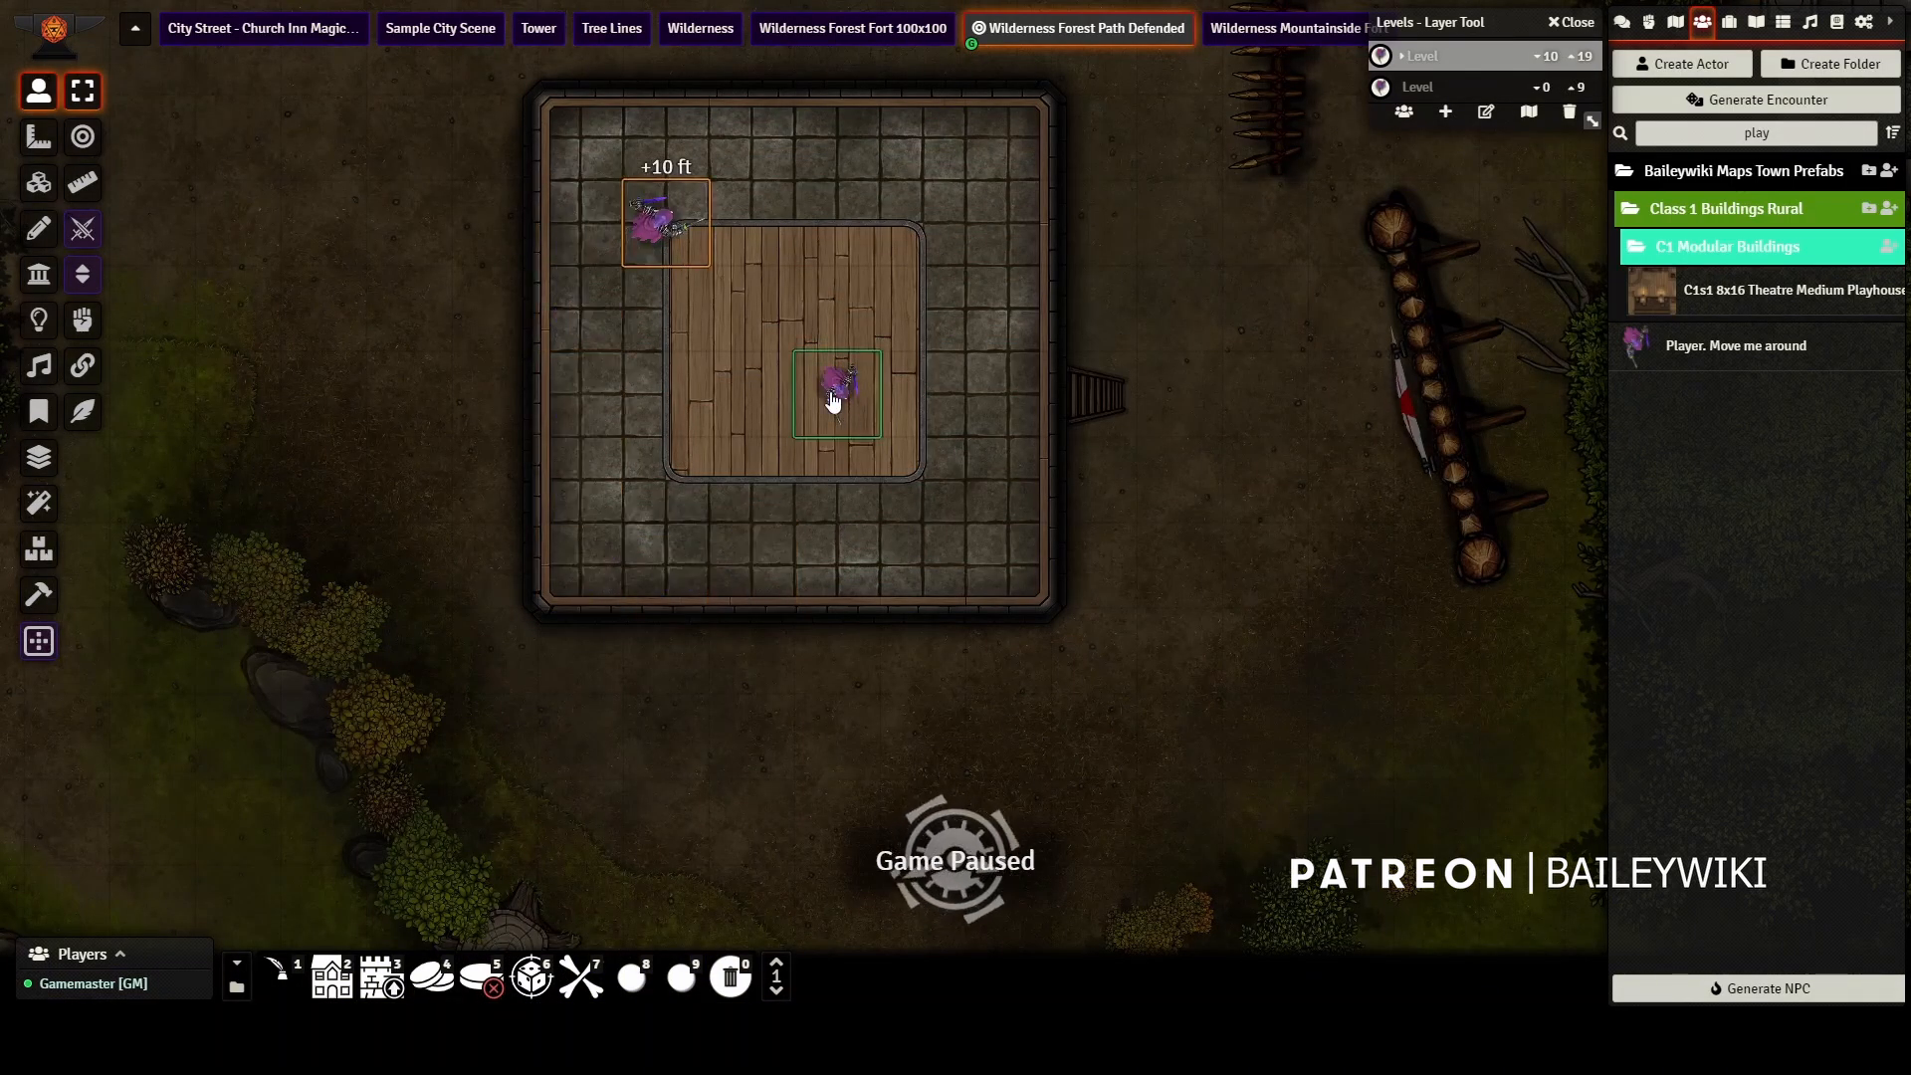
pyautogui.press('Up')
pyautogui.press('Right')
pyautogui.press('Right')
pyautogui.press('Right')
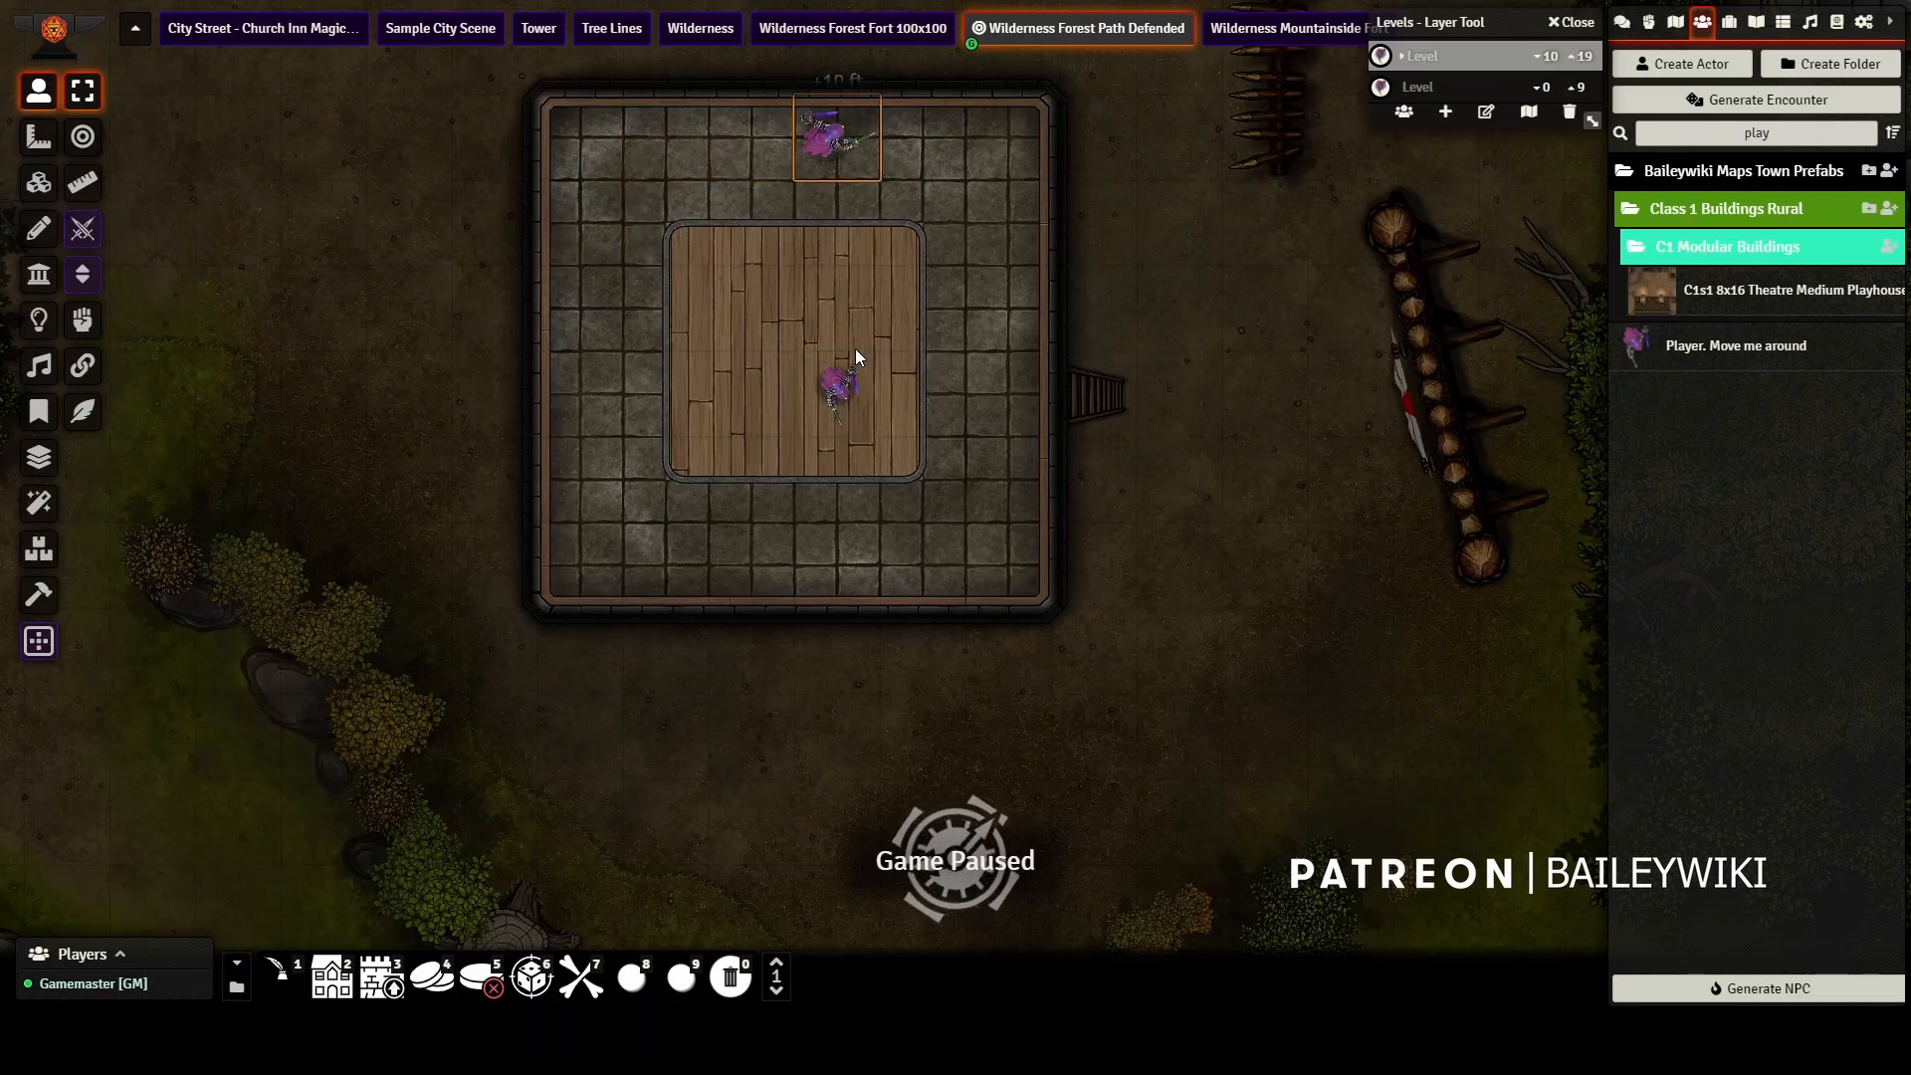
pyautogui.press('Right')
pyautogui.press('Down')
pyautogui.press('Down')
pyautogui.press('Down')
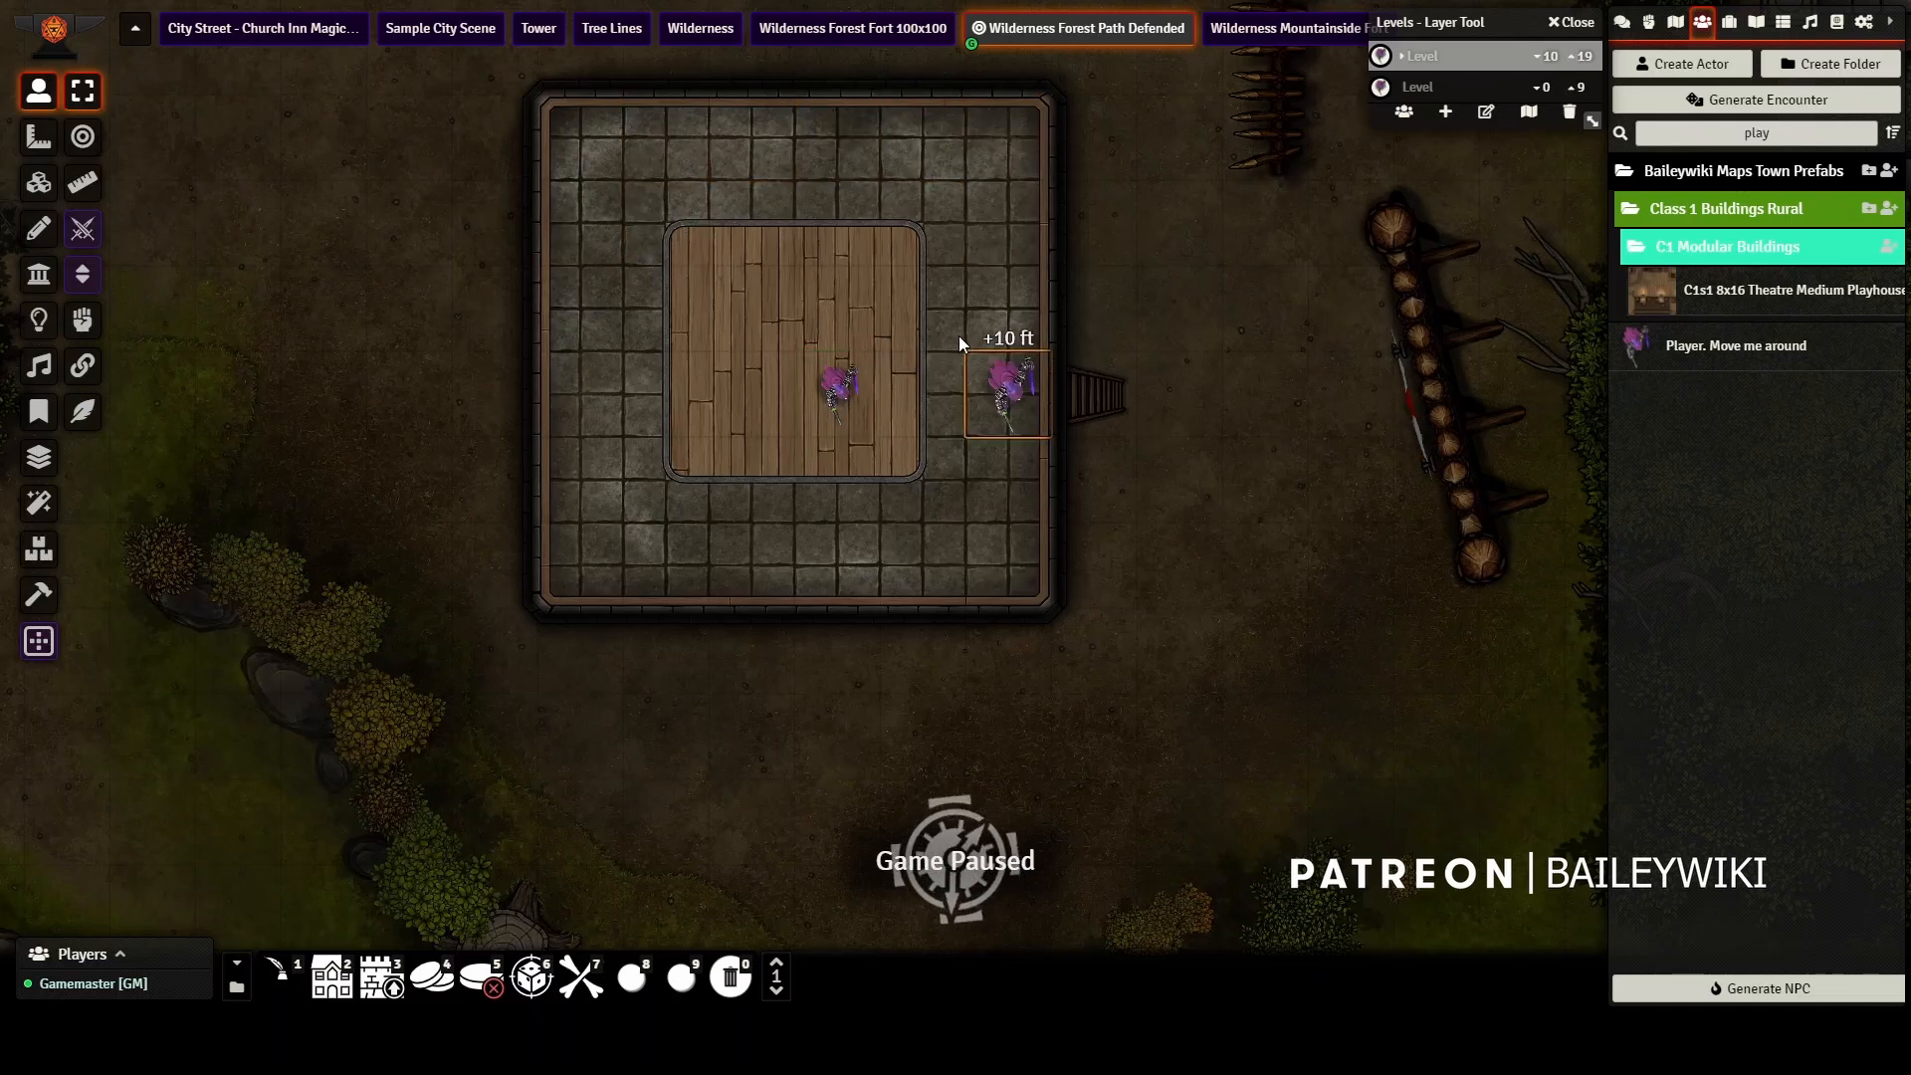
# Walk the token down through the corner stair area and out of the lower doorway to check the roof from outside.
pyautogui.press('Down')
pyautogui.press('Down')
pyautogui.press('Left')
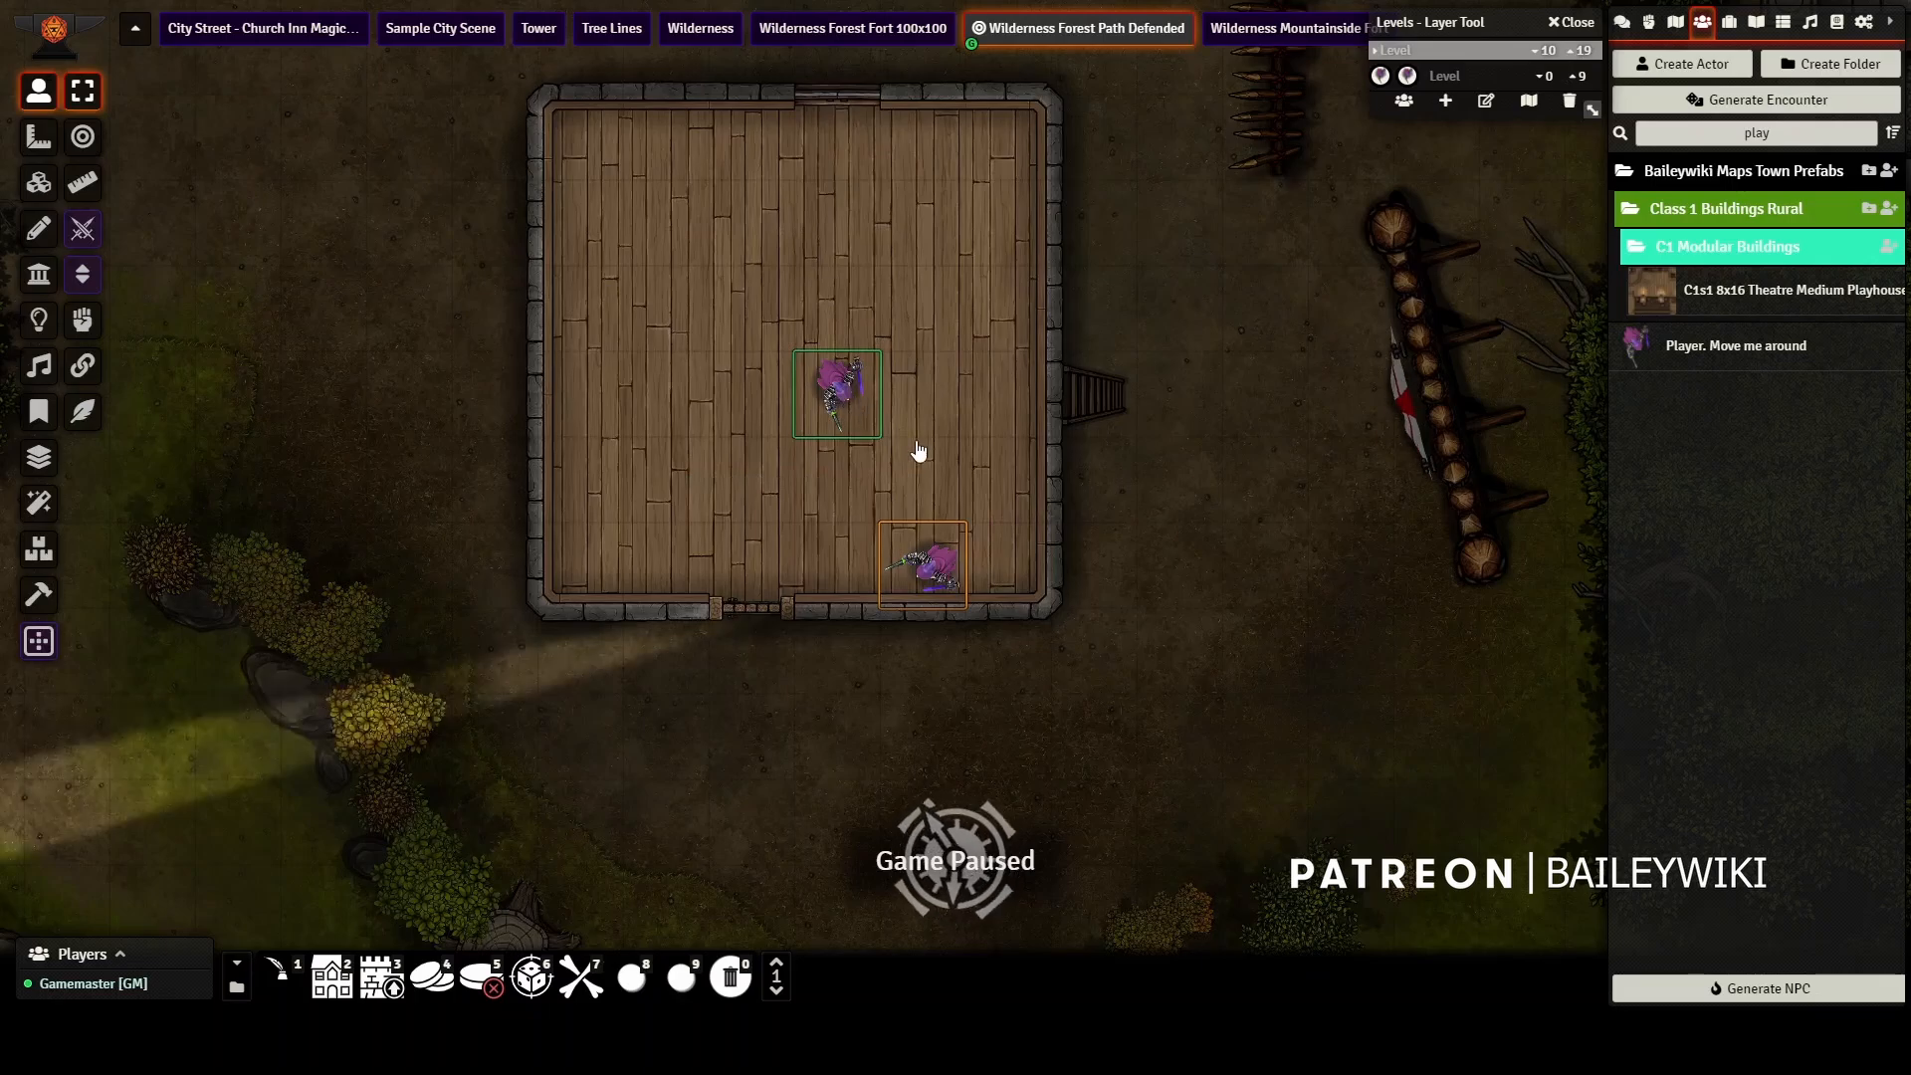
pyautogui.press('Left')
pyautogui.press('Left')
pyautogui.press('Down')
pyautogui.press('Down')
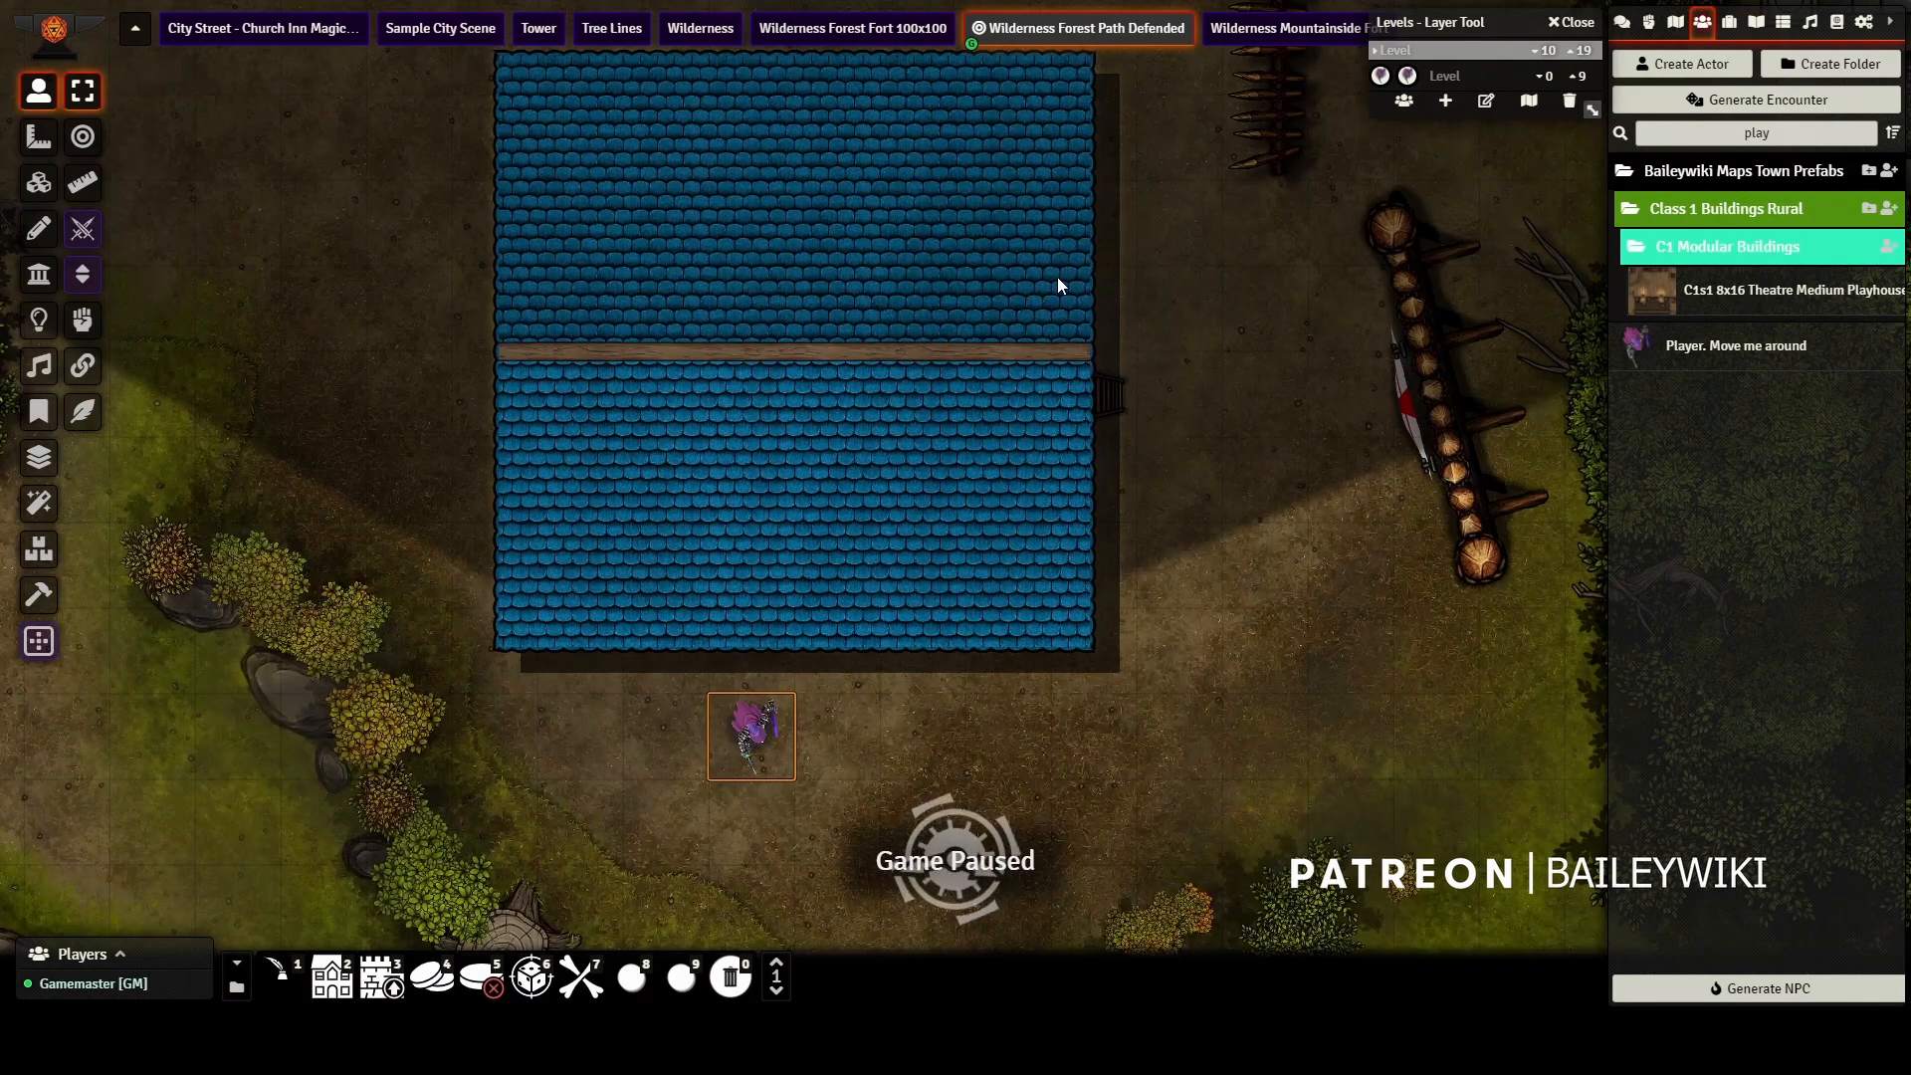
pyautogui.scroll(-1, 1057, 286)
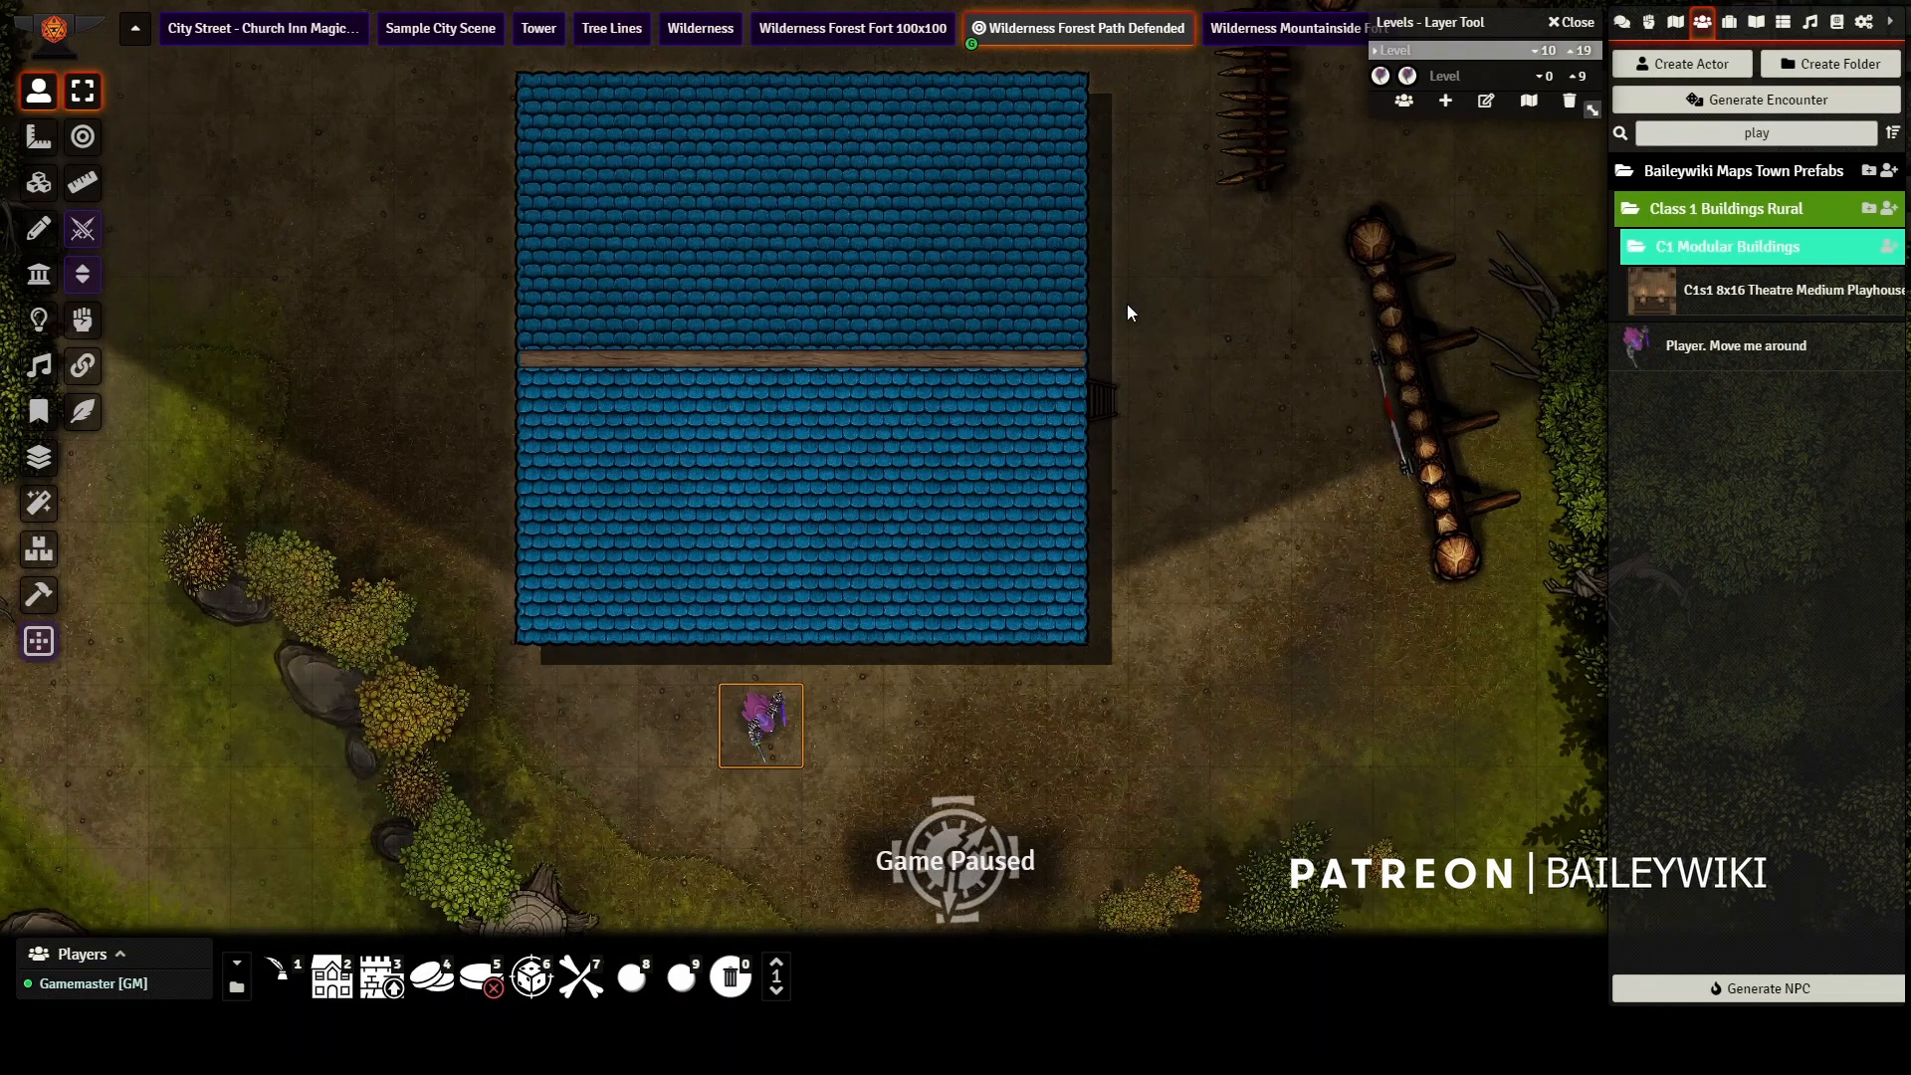
pyautogui.scroll(-4, 1125, 303)
pyautogui.moveTo(1052, 267); pyautogui.dragTo(1041, 488)
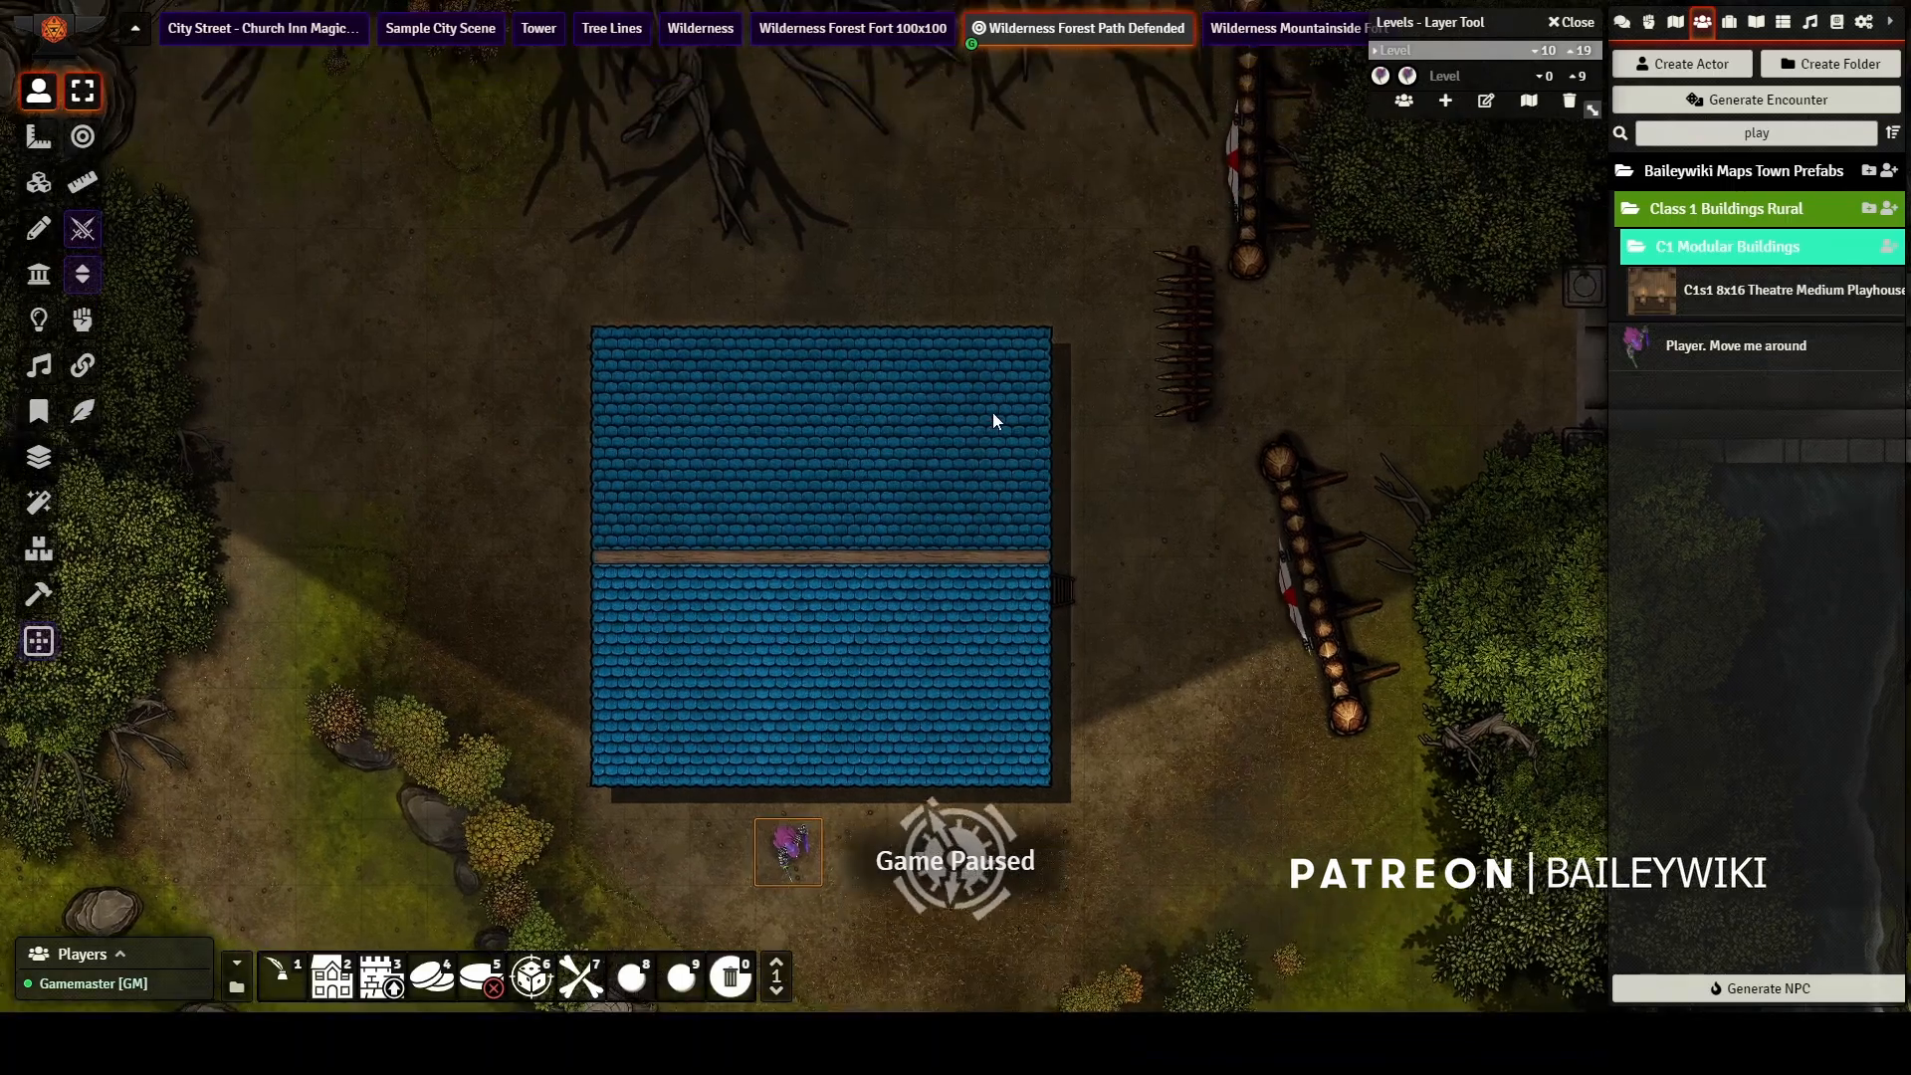